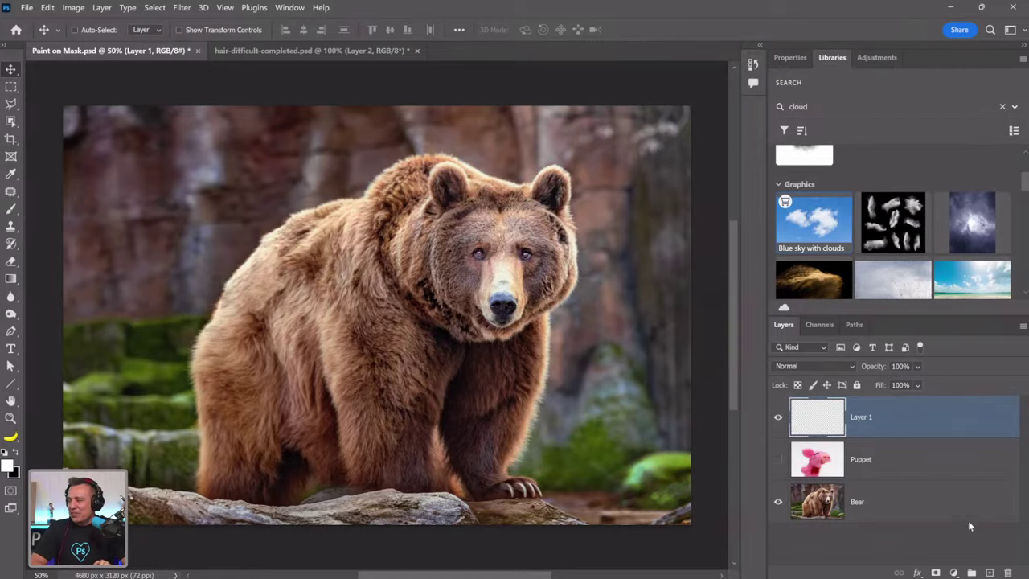
Fill Layer 1 with the white foreground colour using Alt+Backspace to hide the bear photo
key(alt+BackSpace)
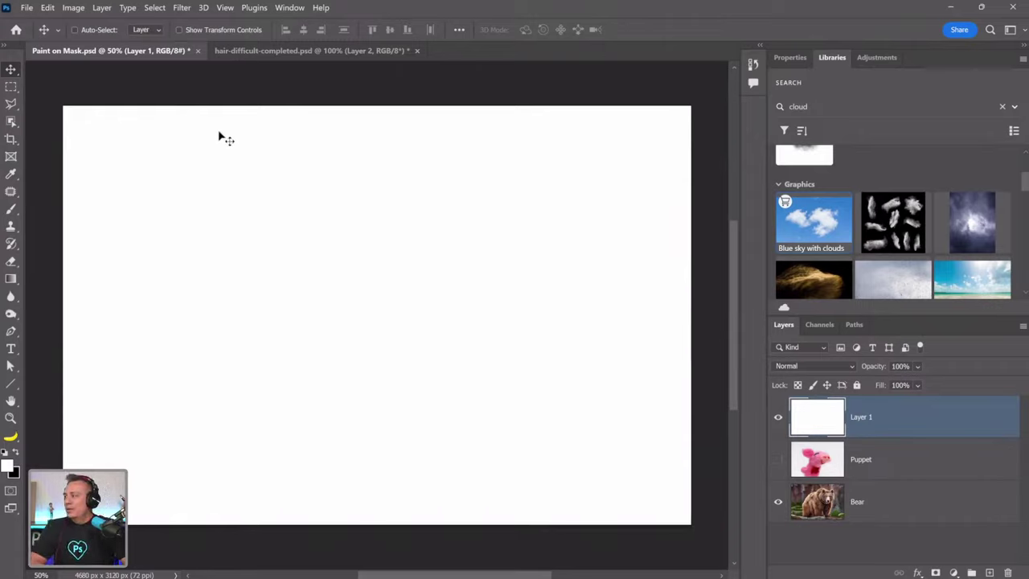
Clear the Libraries search and look through the Brush and Clone Stamp tool groups
click(1002, 106)
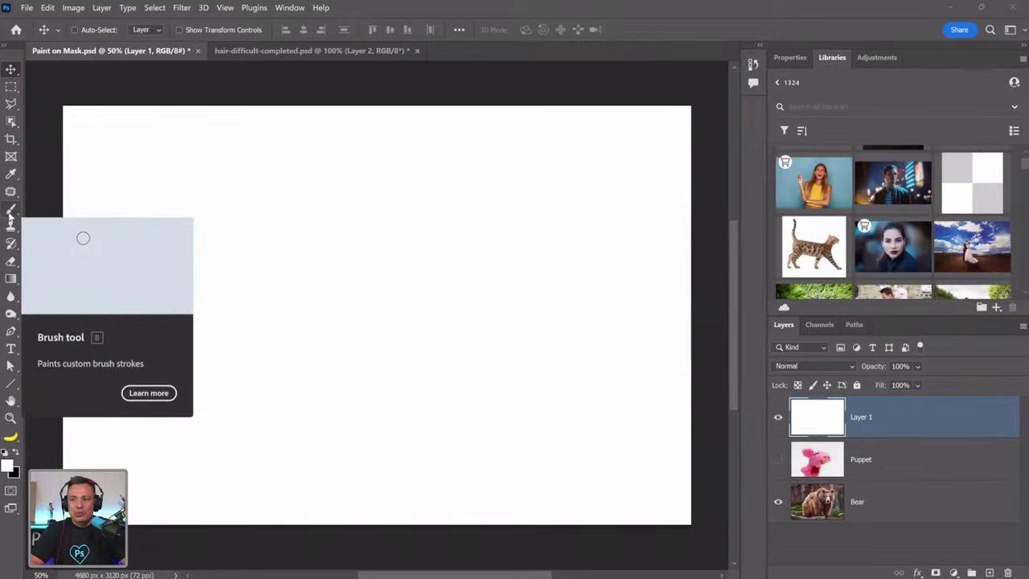
click(11, 210)
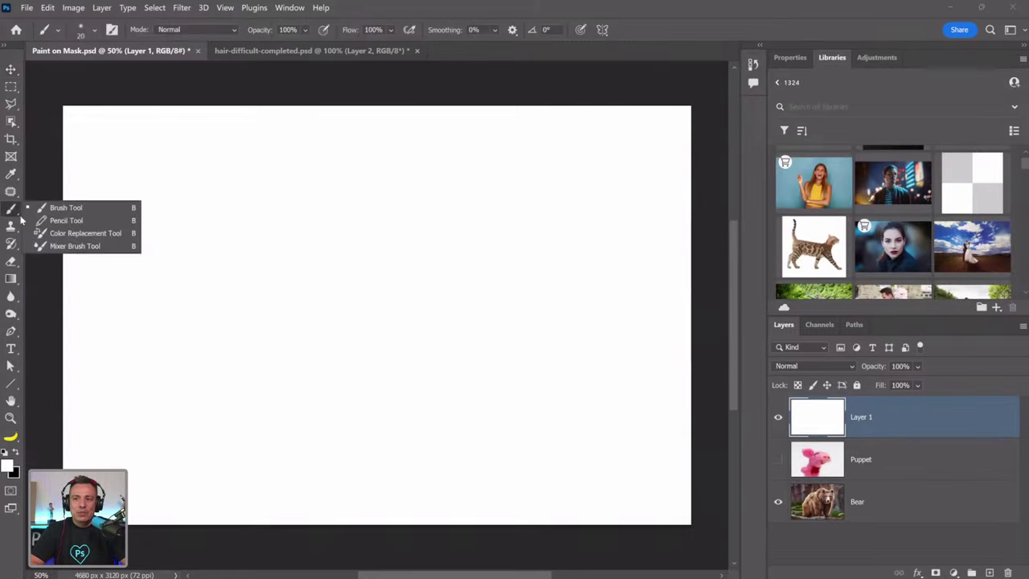
click(71, 209)
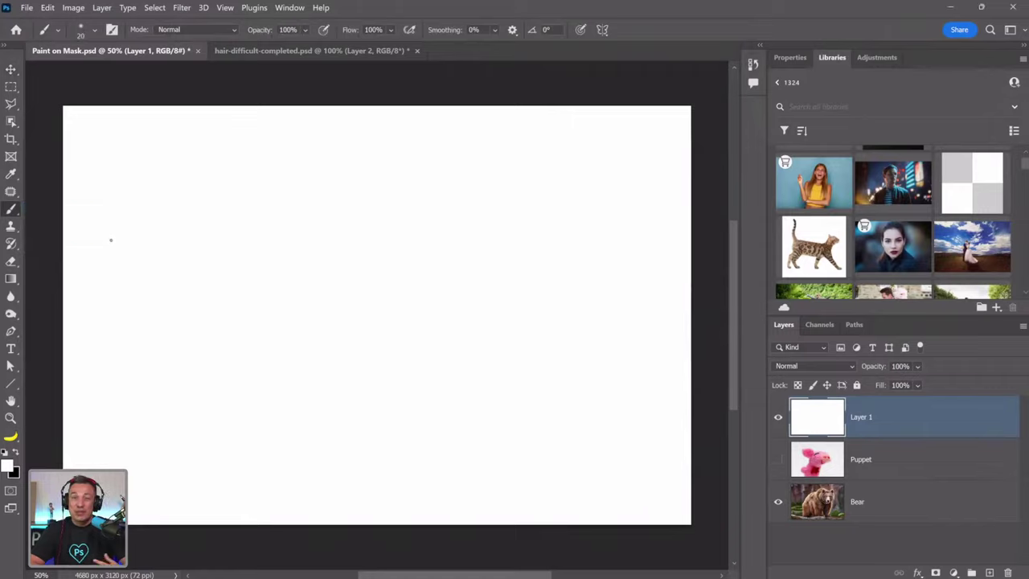
click(11, 227)
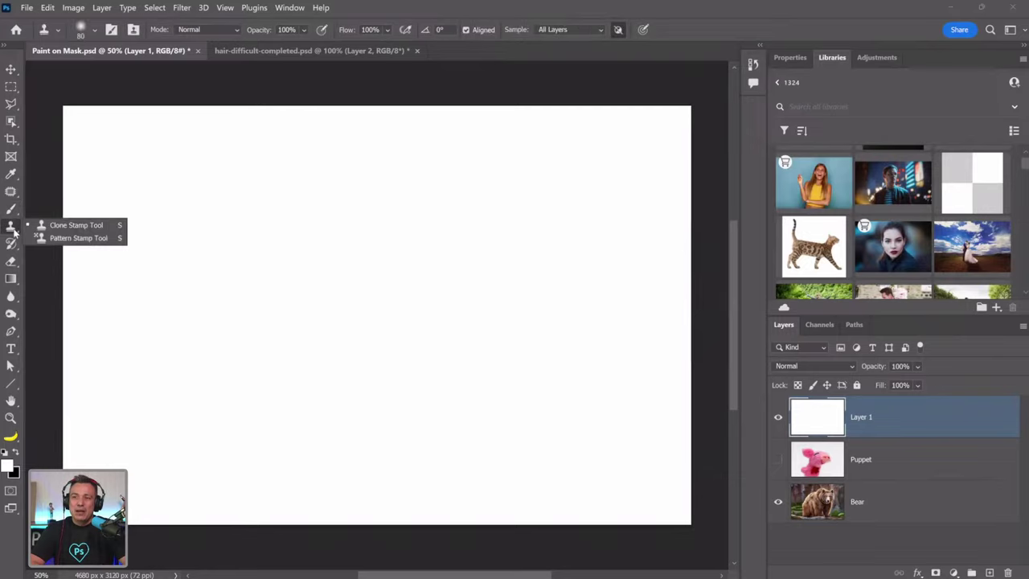
click(11, 209)
Browse the brush preset list, keep the standard Brush, then return to the Move tool
click(72, 203)
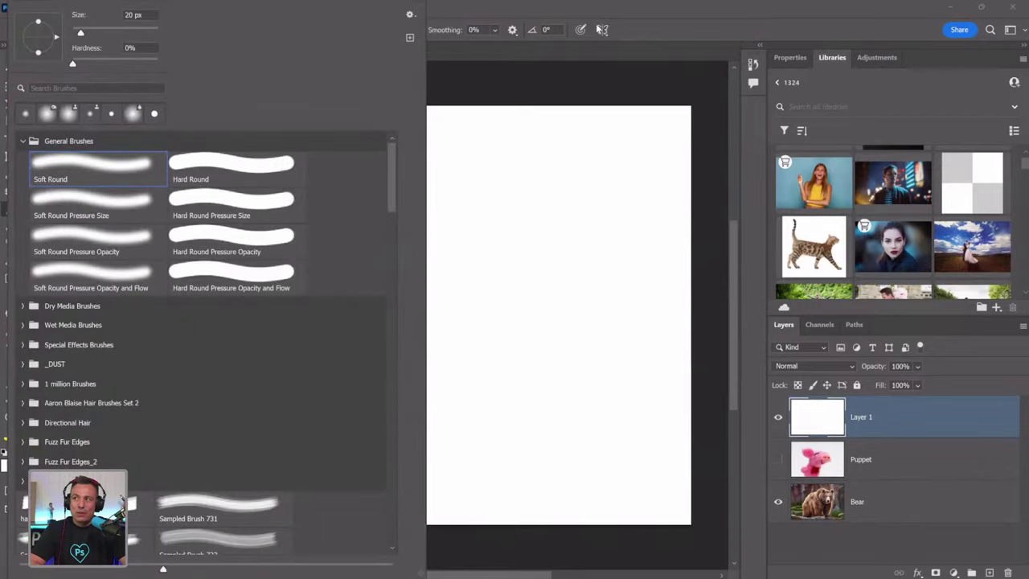
click(661, 30)
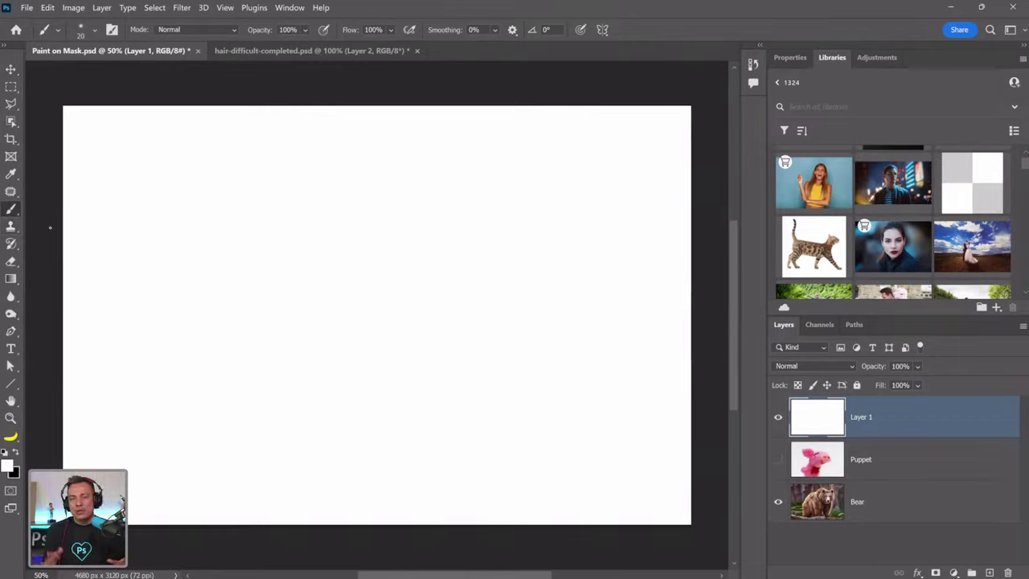
right_click(11, 209)
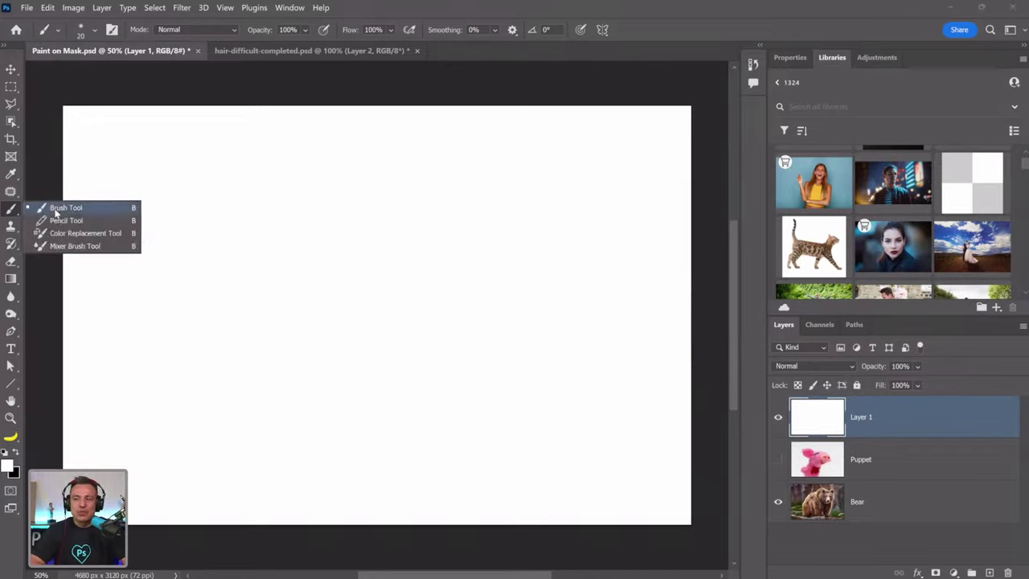
click(69, 208)
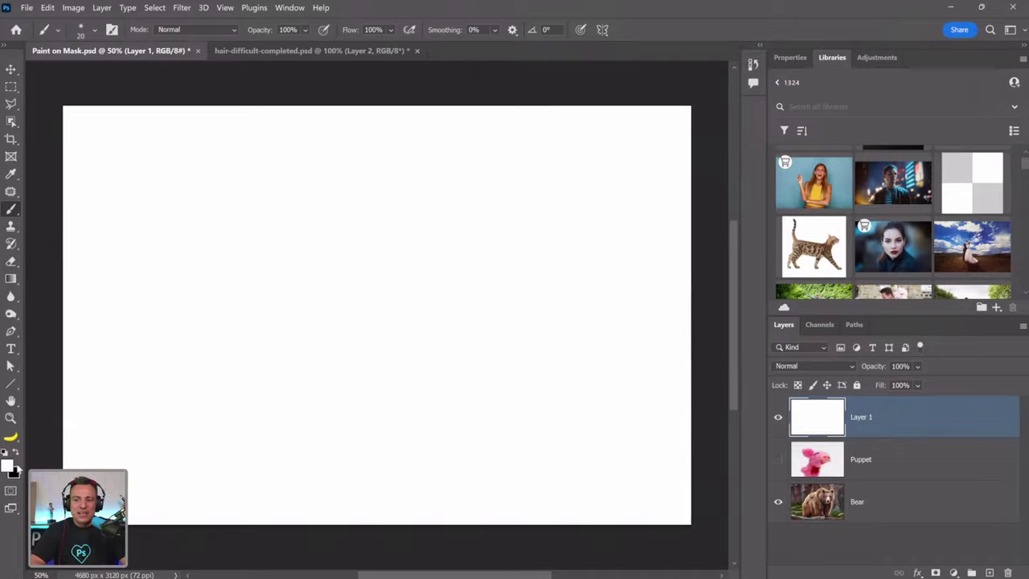
click(14, 439)
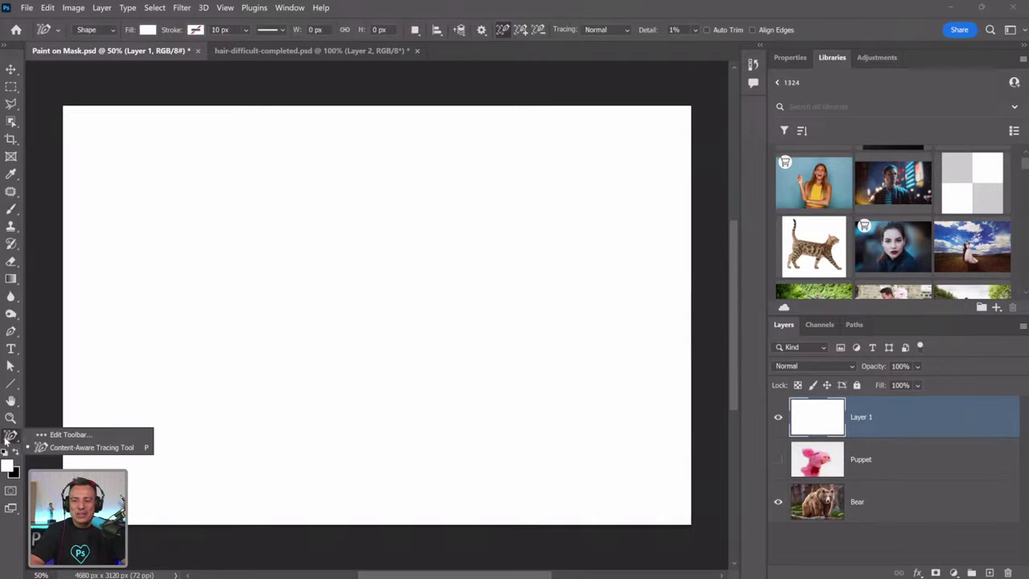
click(11, 69)
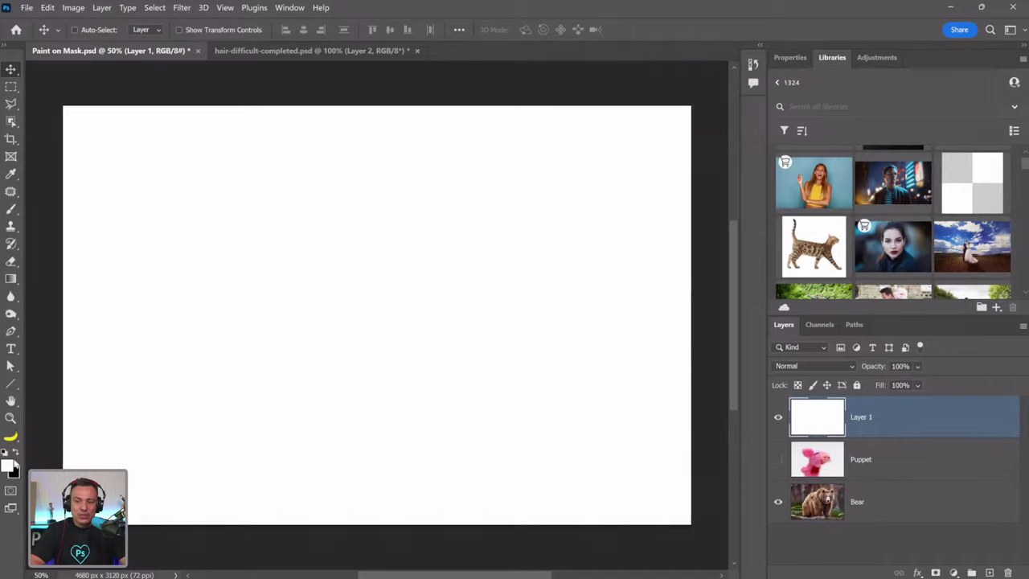
Swap the foreground and background colours back and forth several times
click(21, 455)
click(21, 455)
click(21, 455)
click(21, 455)
click(21, 455)
click(21, 455)
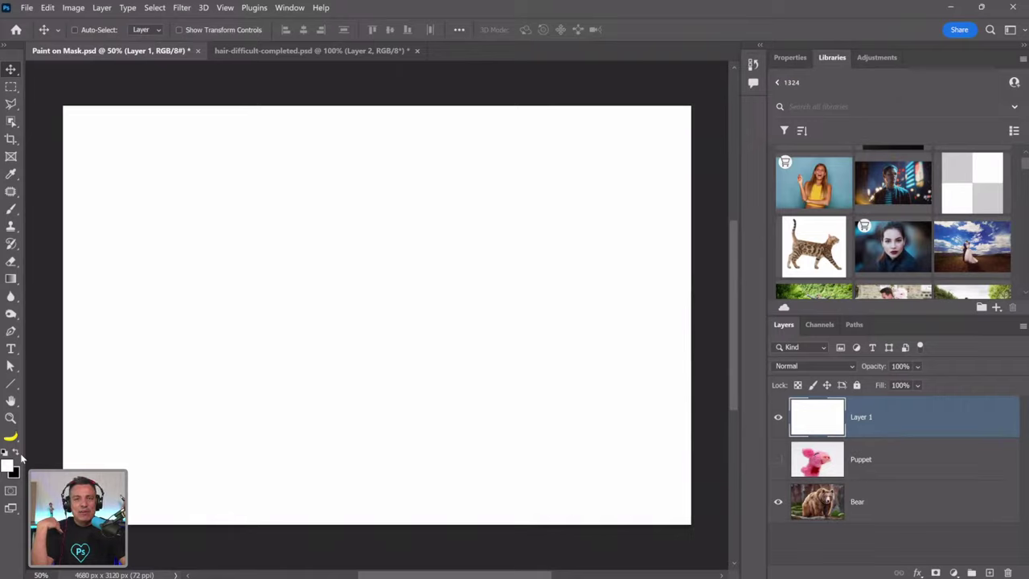
click(21, 455)
click(21, 455)
click(21, 455)
click(20, 455)
click(21, 455)
click(21, 455)
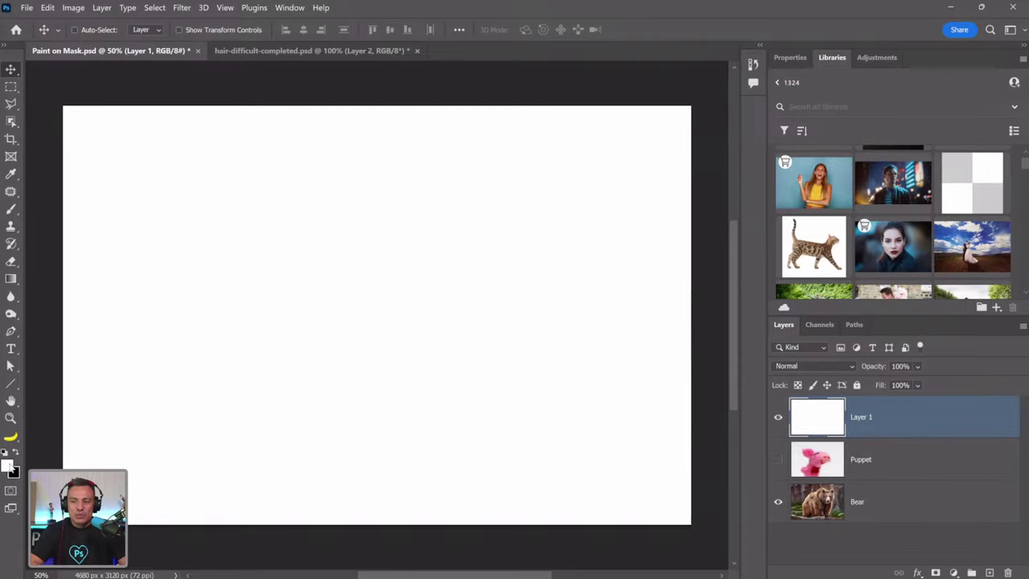
Set the foreground colour to pure red in the Color Picker
click(11, 465)
click(836, 157)
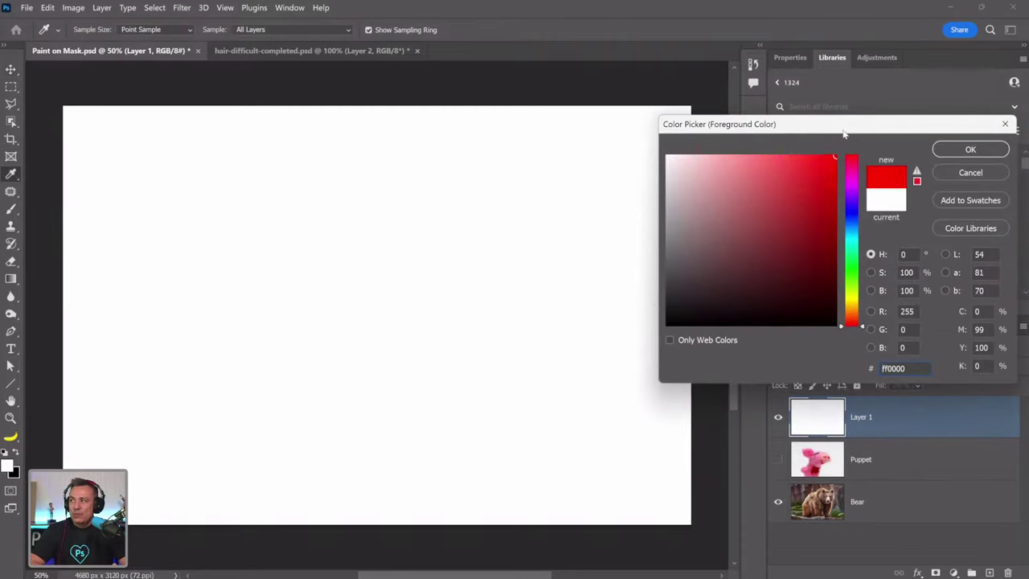
drag(775, 129, 239, 220)
click(456, 241)
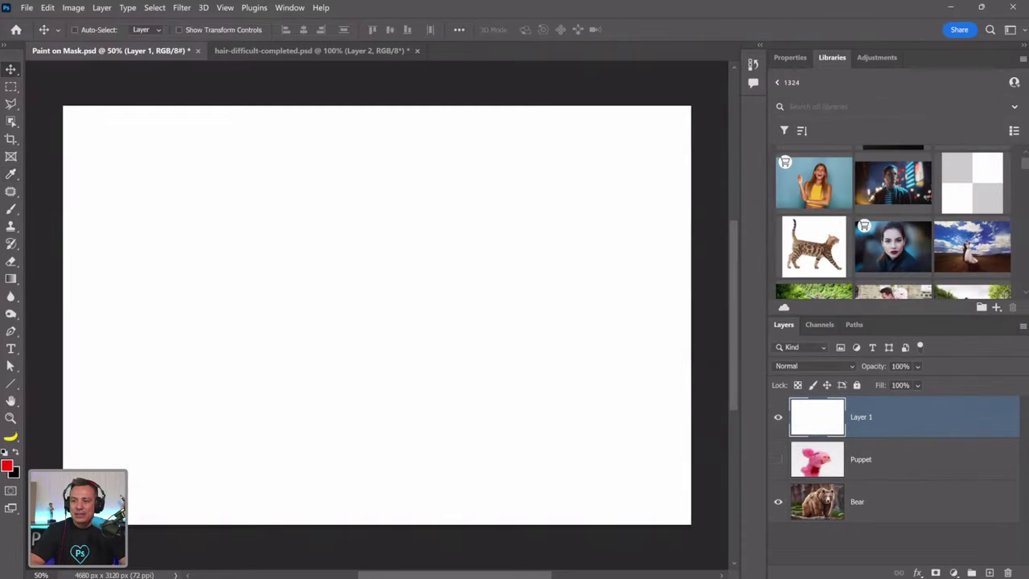
Set the background colour to bright blue, then reset colours to default black and white
click(16, 474)
click(316, 311)
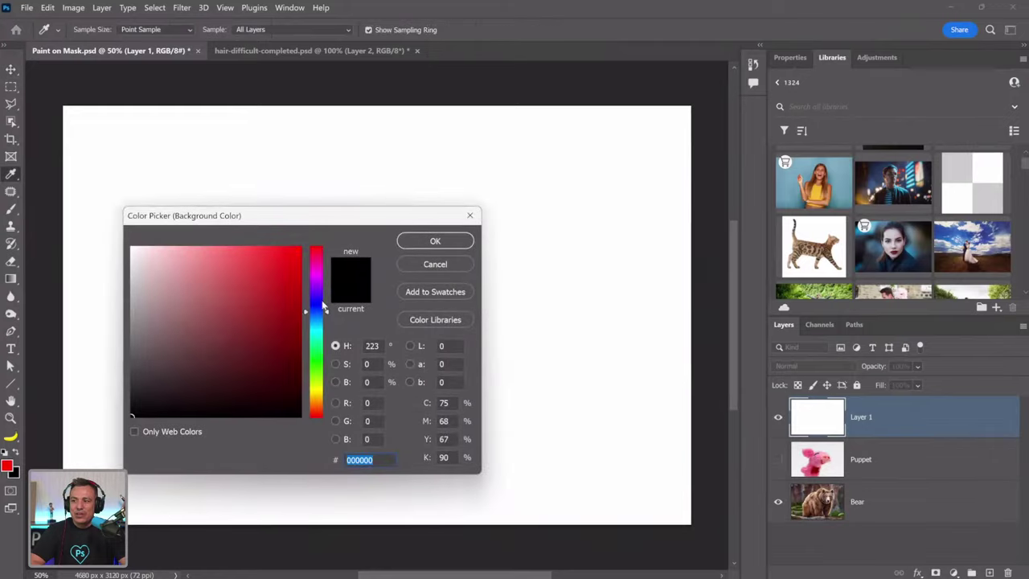
click(299, 248)
click(431, 241)
key(v)
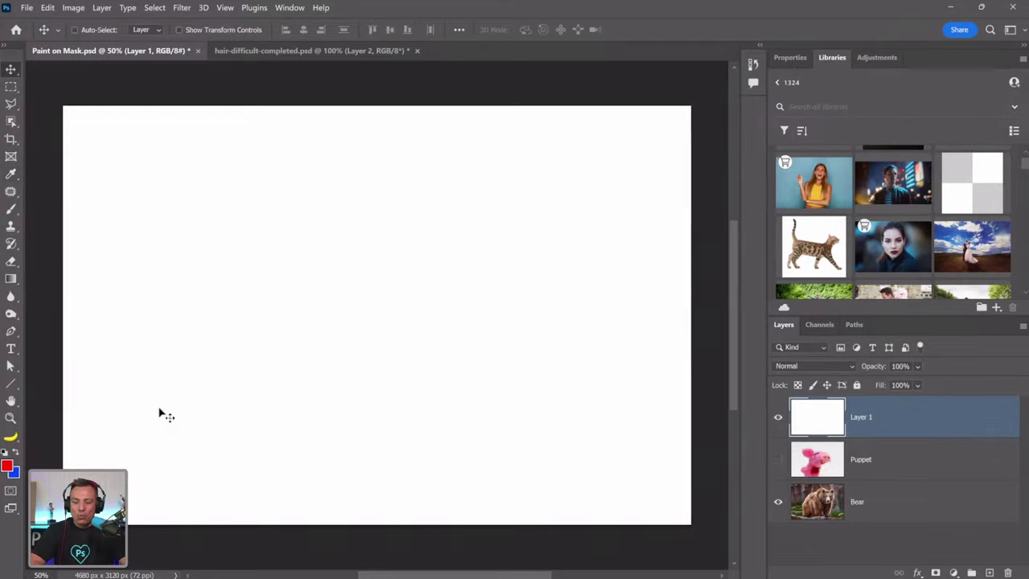
key(d)
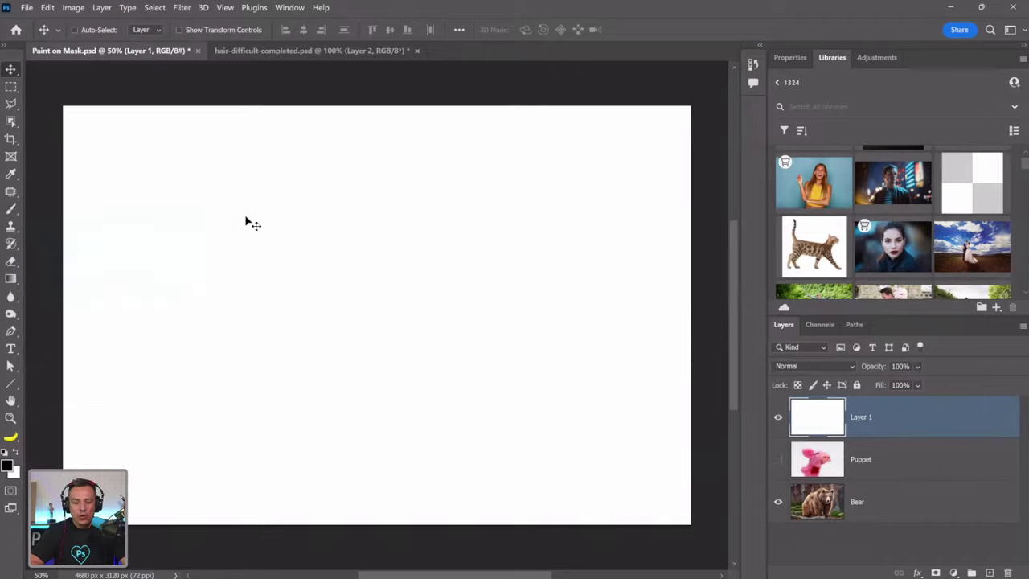
Paint a test zigzag stroke, undo it, and add a new empty Layer 2
key(b)
mouse_move(168, 237)
mouse_down()
mouse_move(342, 197)
mouse_move(394, 295)
mouse_move(457, 315)
mouse_move(475, 376)
mouse_up()
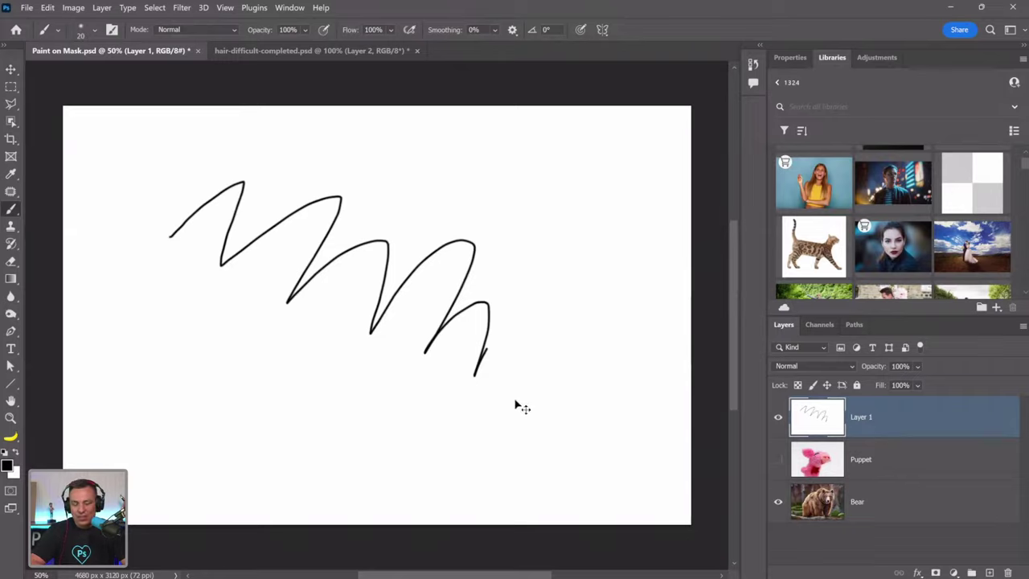
key(ctrl+z)
click(990, 572)
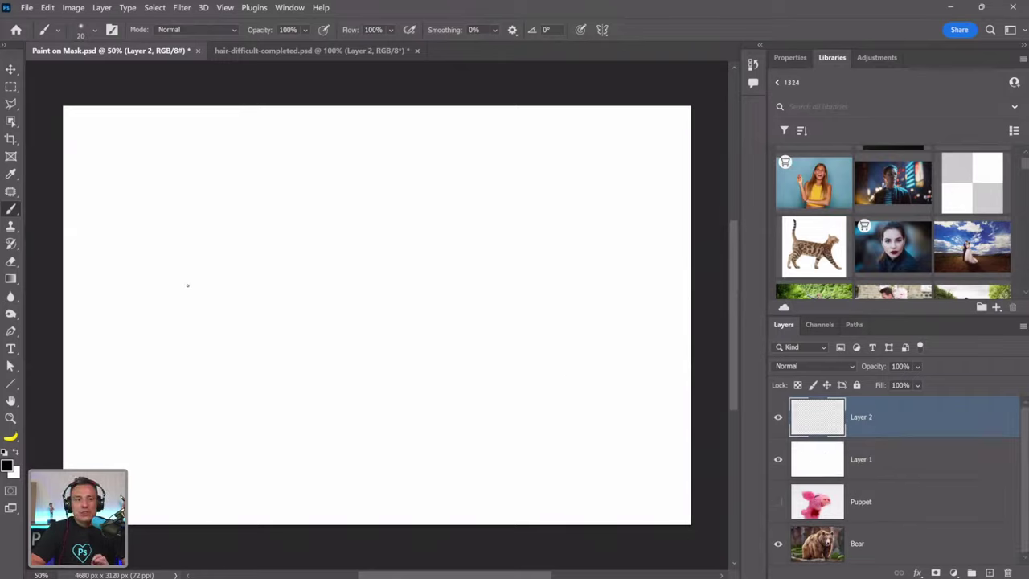
Enlarge the brush from 20 px to about 300 px with the preset picker and ] key
click(94, 30)
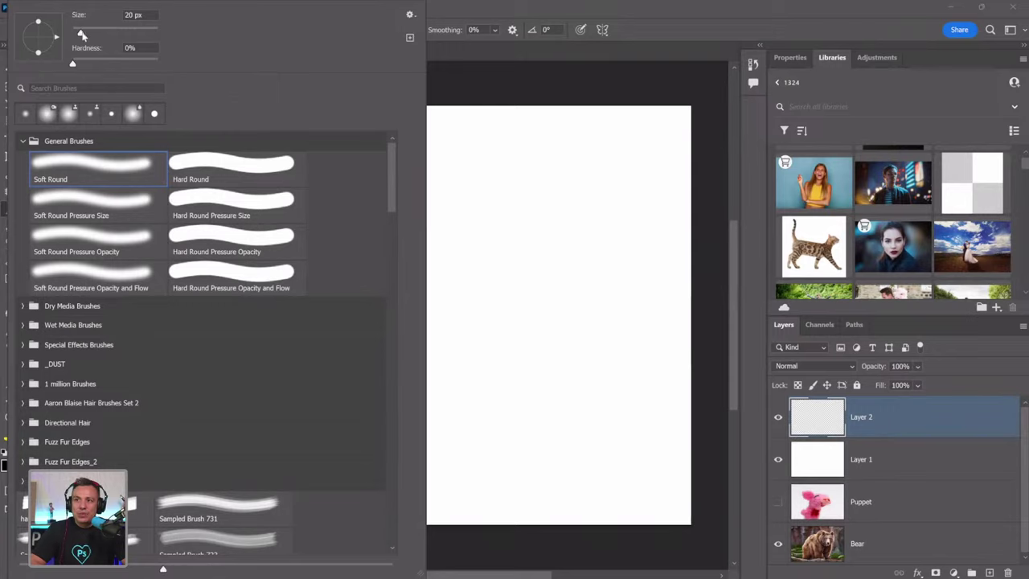
drag(82, 35, 118, 36)
key(Return)
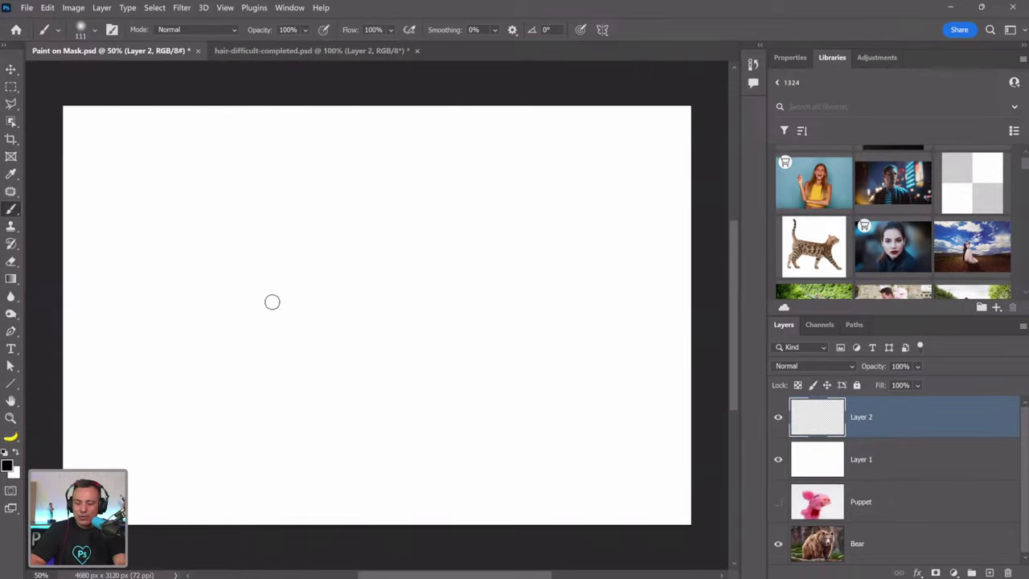
key(bracketright)
key(bracketright)
key(bracketright)
key(bracketright)
key(bracketright)
key(bracketright)
key(bracketright)
key(bracketright)
key(bracketright)
key(bracketright)
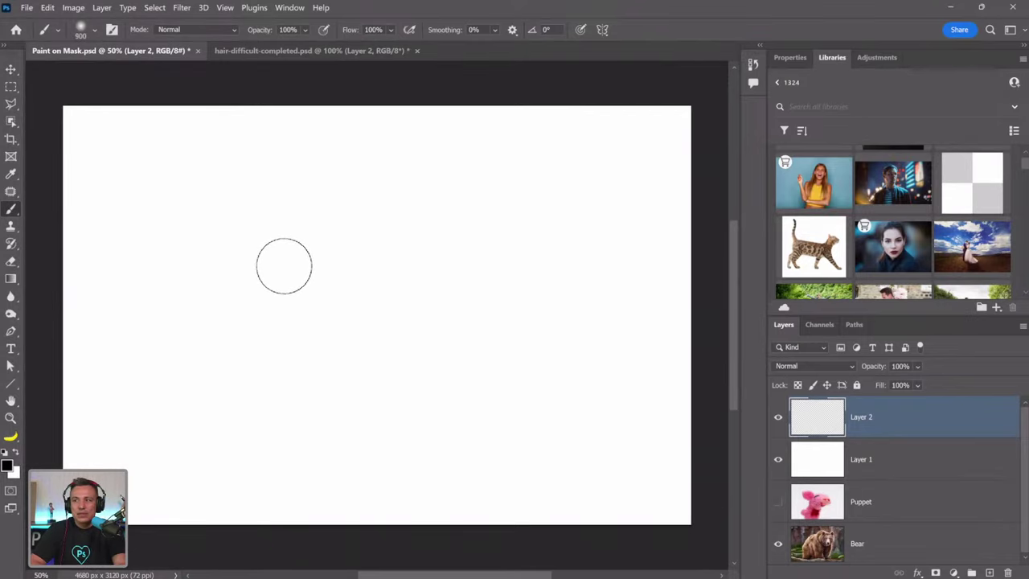
key(bracketright)
key(bracketright)
key(bracketright)
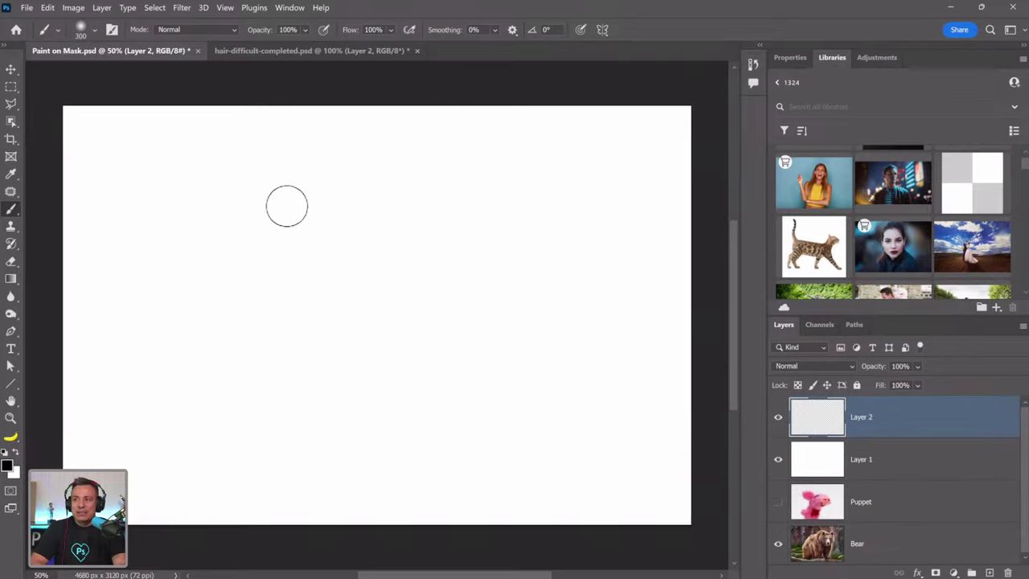
Paint a soft black loop on Layer 2 and dismiss the brush menus
mouse_move(286, 204)
mouse_down()
mouse_move(291, 239)
mouse_move(308, 204)
mouse_move(316, 256)
mouse_move(346, 234)
mouse_up()
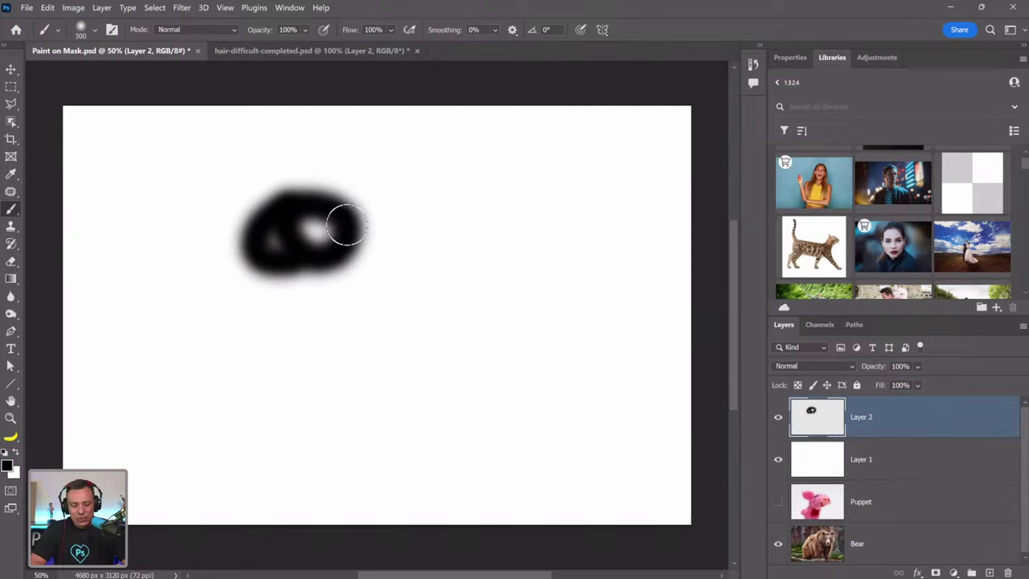
right_click(378, 212)
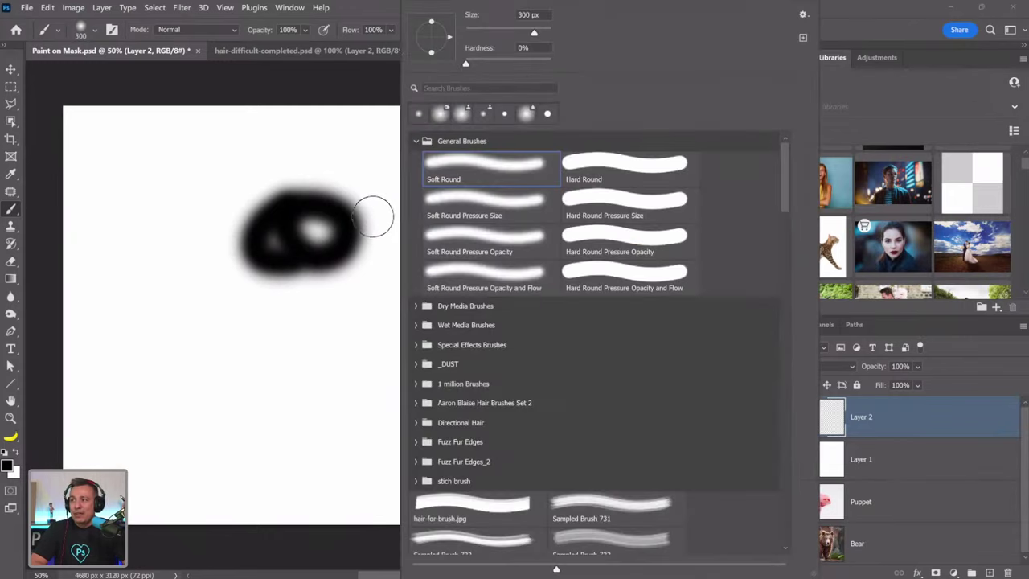
shift+right_click(372, 221)
key(Escape)
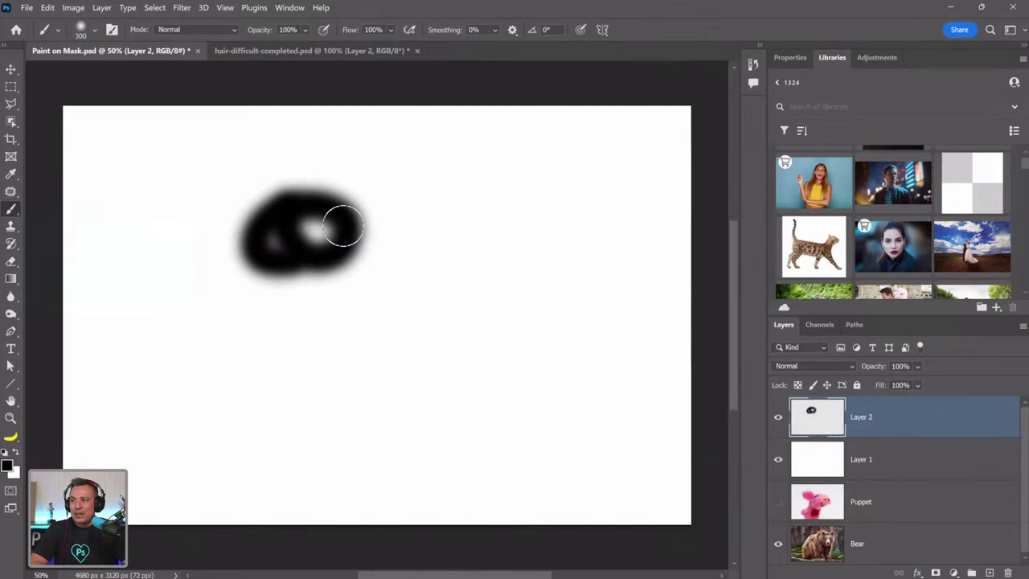
Resize the soft round brush on the canvas, settling around 250 px
alt+right_click(415, 230)
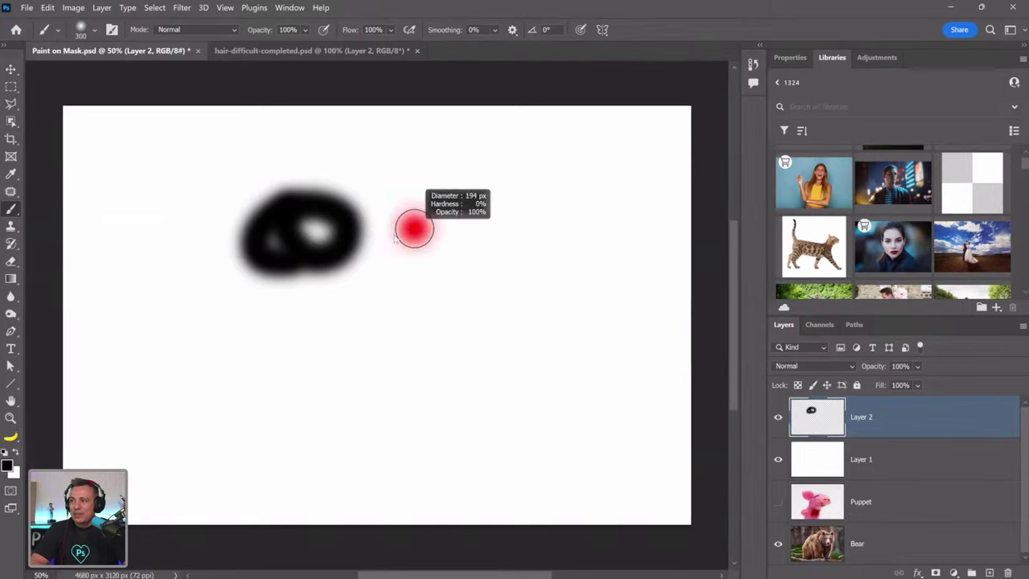
mouse_move(395, 238)
mouse_down()
mouse_move(412, 246)
mouse_move(448, 234)
mouse_move(358, 245)
mouse_move(439, 239)
mouse_up()
mouse_move(362, 248)
mouse_down()
mouse_move(374, 256)
mouse_move(380, 241)
mouse_move(517, 231)
mouse_move(402, 237)
mouse_move(509, 229)
mouse_move(414, 238)
mouse_move(408, 152)
mouse_move(394, 407)
mouse_move(402, 330)
mouse_move(406, 348)
mouse_move(419, 320)
mouse_move(418, 269)
mouse_up()
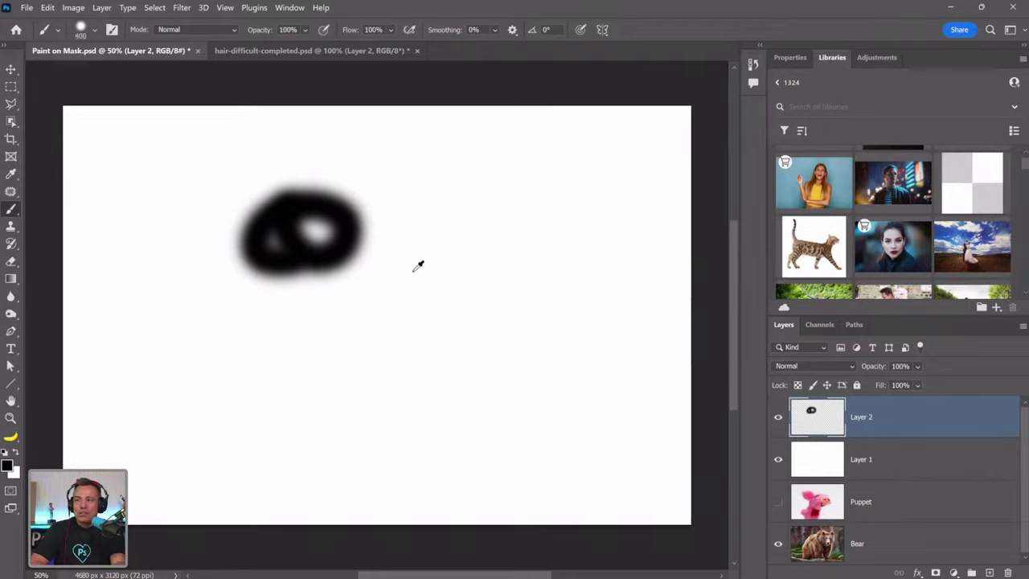
key(bracketleft)
key(bracketleft)
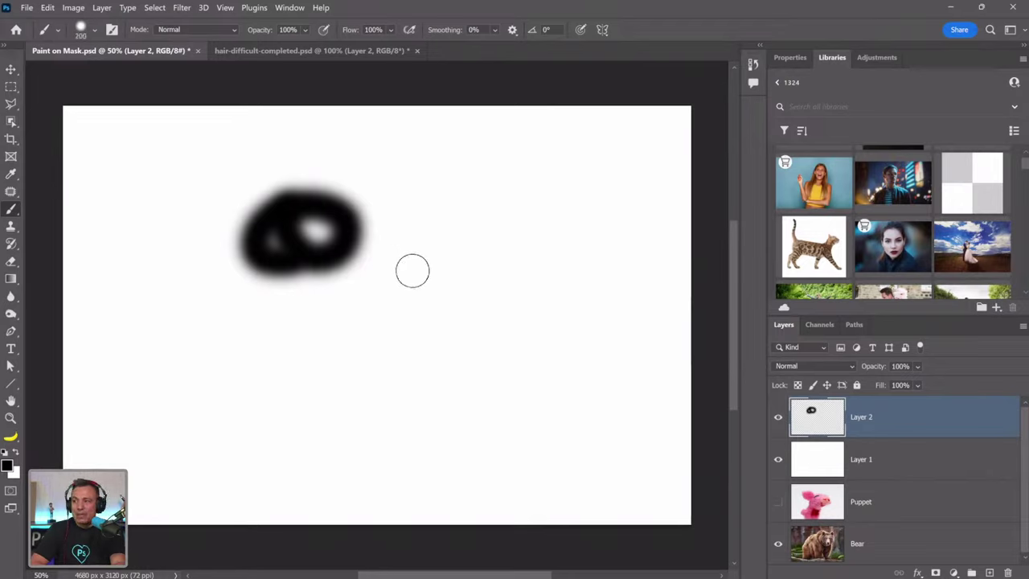
key(bracketright)
key(bracketleft)
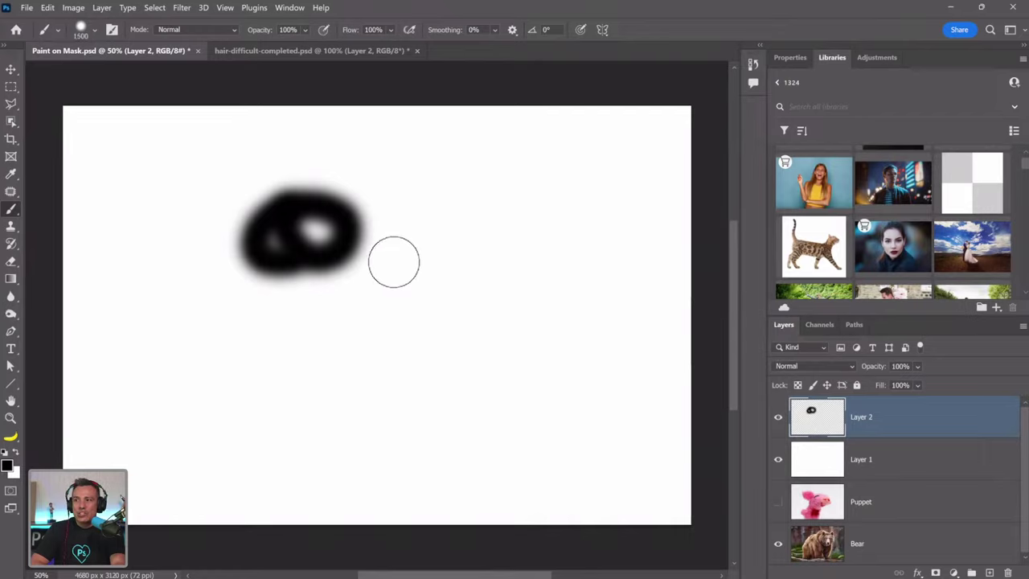
Paint a dot, a soft dash, a hard solid blob and a soft blob, then fill the ring's hole
key(bracketleft)
click(386, 258)
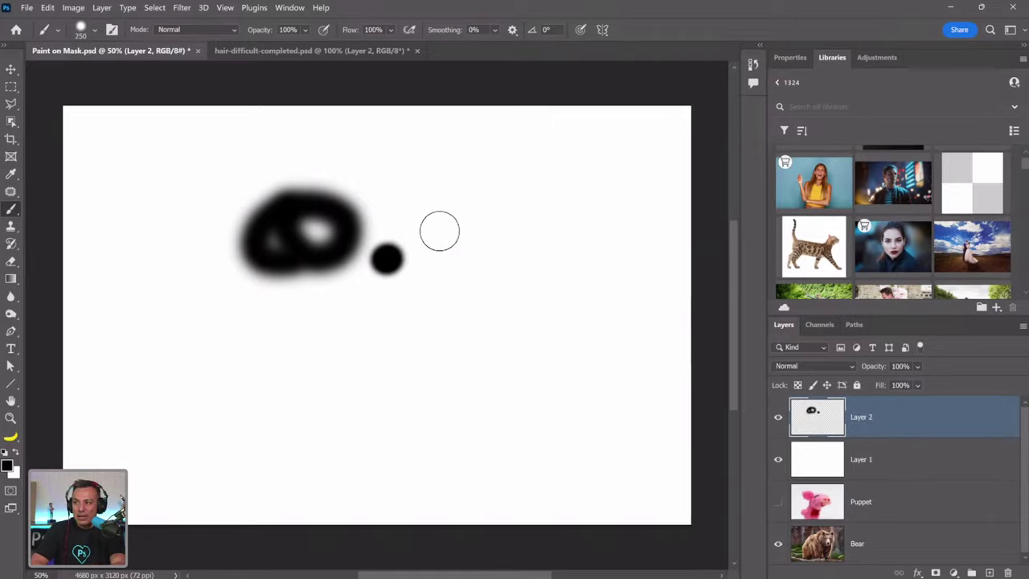
key(bracketleft)
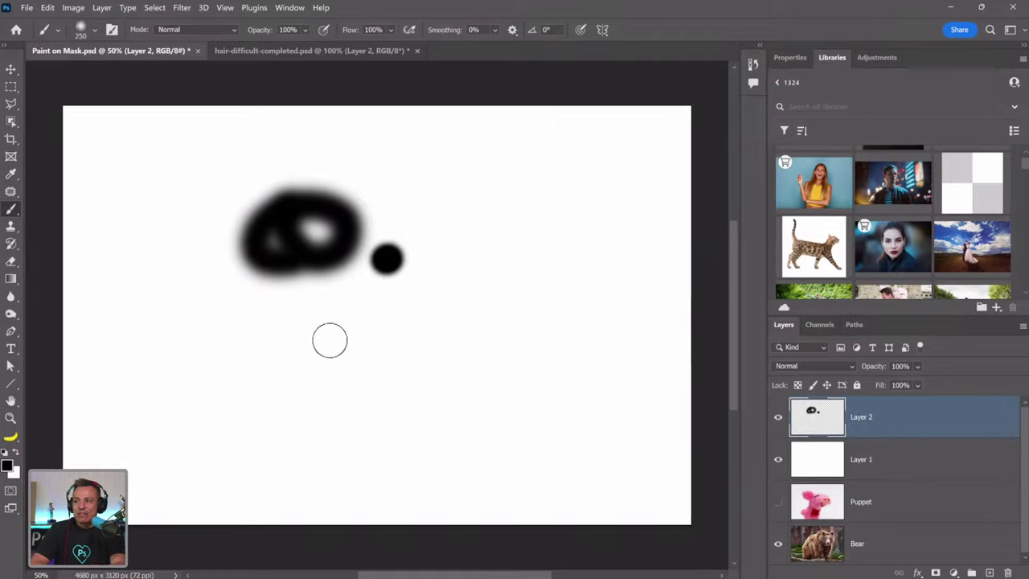
mouse_move(312, 327)
mouse_down()
mouse_move(349, 340)
mouse_move(345, 315)
mouse_move(340, 329)
mouse_move(374, 325)
mouse_up()
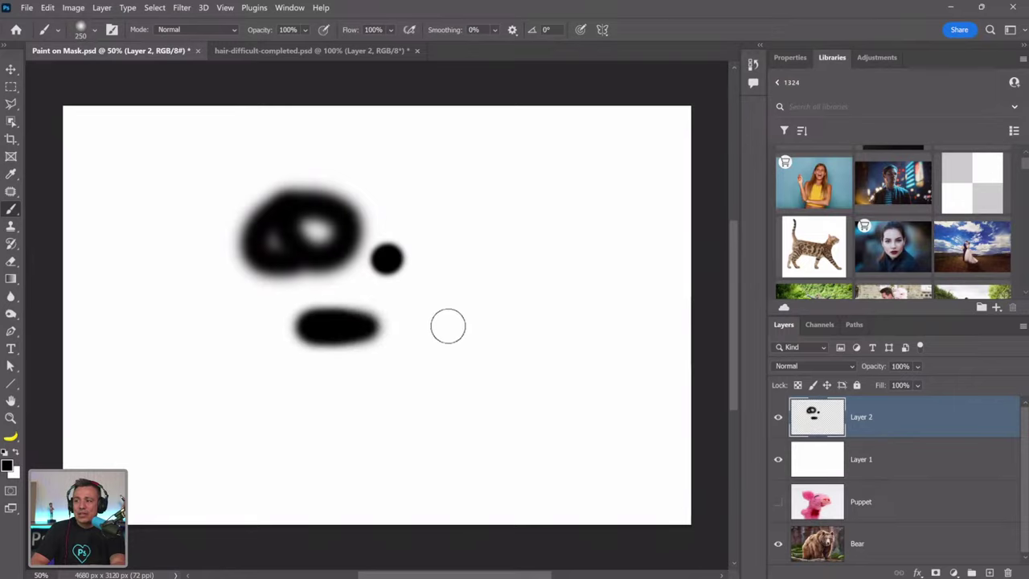
key(bracketright)
key(bracketright)
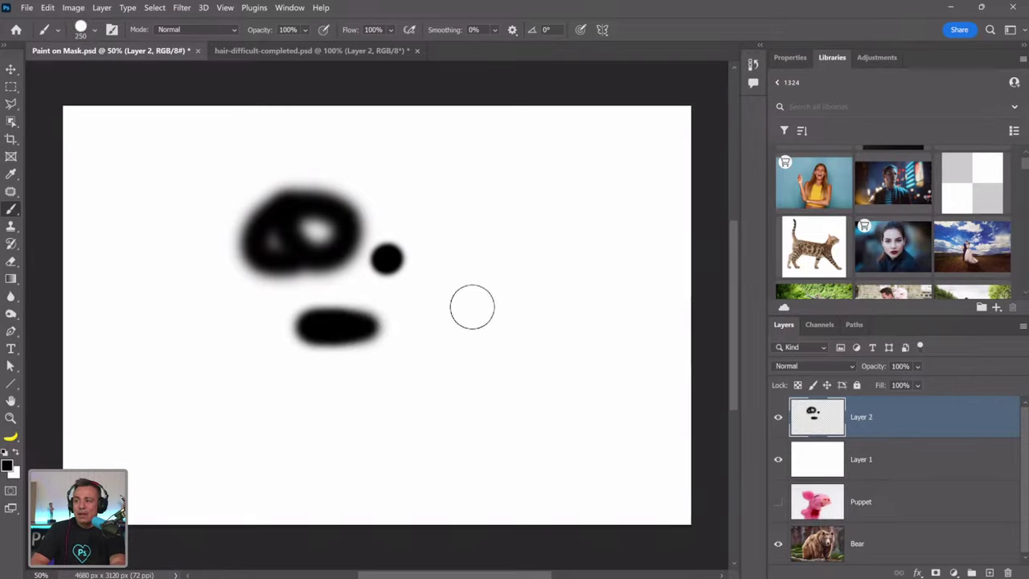
mouse_move(472, 307)
mouse_down()
mouse_move(474, 350)
mouse_move(457, 320)
mouse_move(492, 312)
mouse_up()
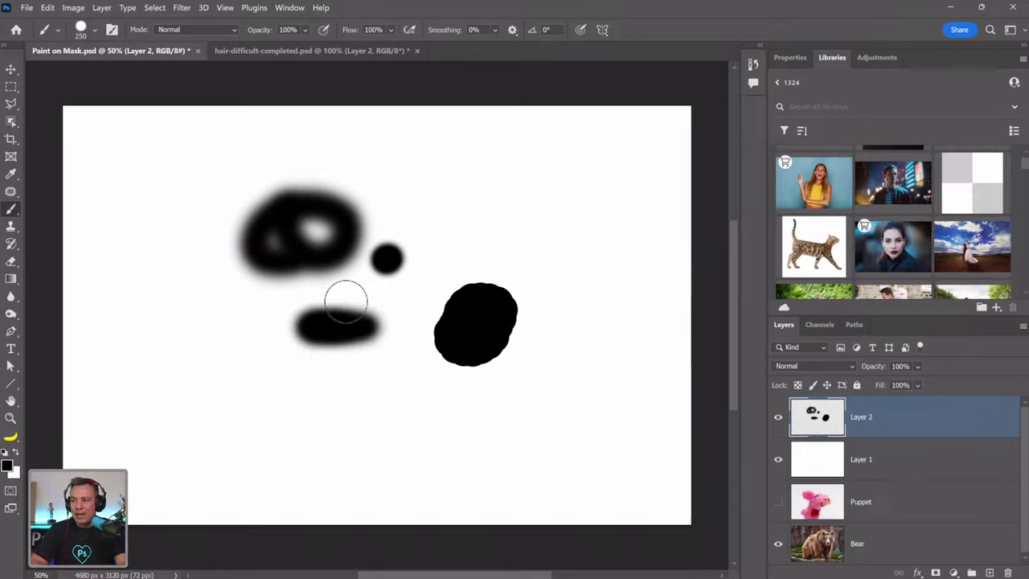
drag(218, 305, 231, 314)
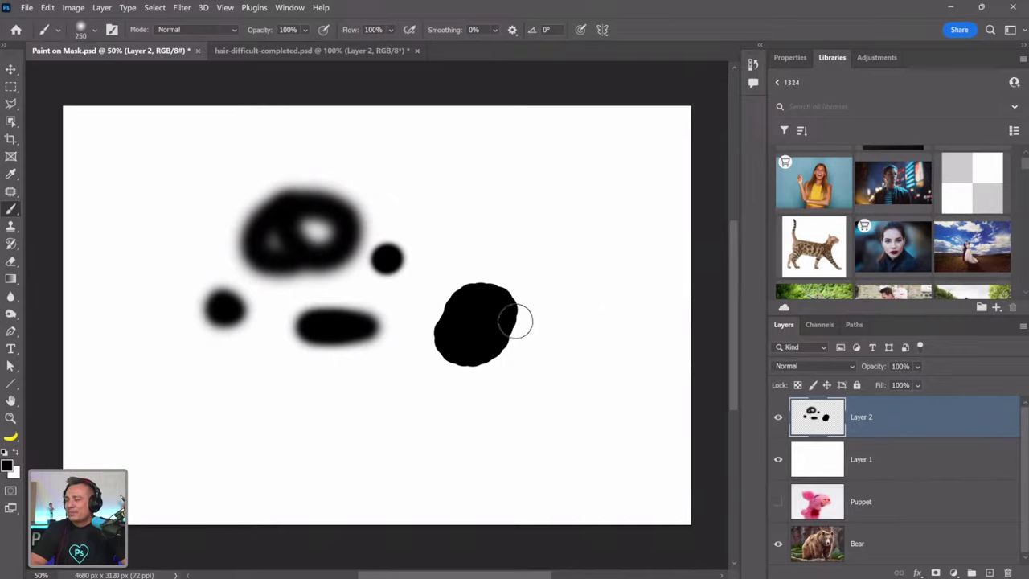
mouse_move(317, 238)
mouse_down()
mouse_move(287, 236)
mouse_move(329, 227)
mouse_move(396, 256)
mouse_move(395, 267)
mouse_up()
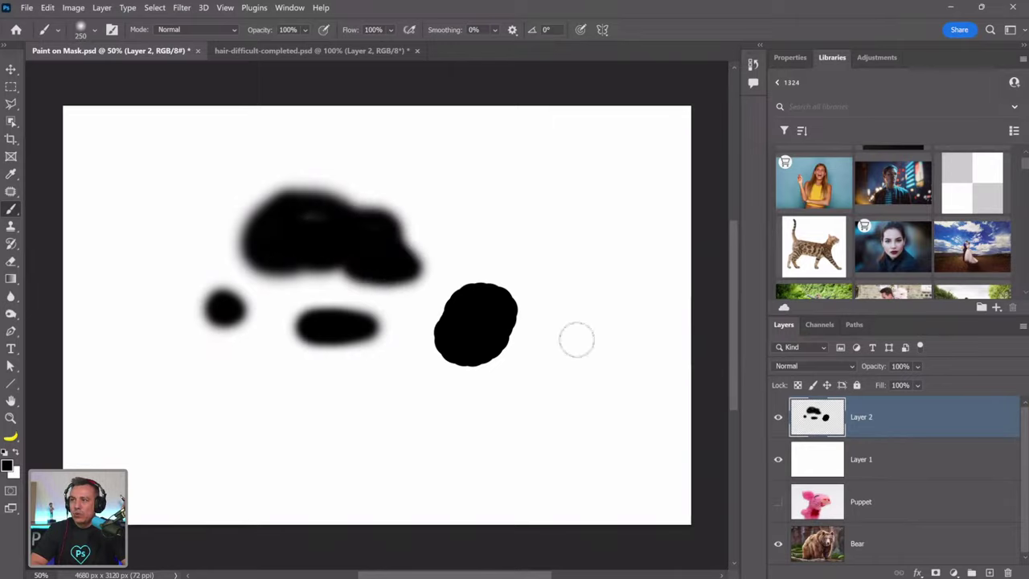
Hide Layer 2 and reopen the brush preset picker with General Brushes collapsed
click(779, 419)
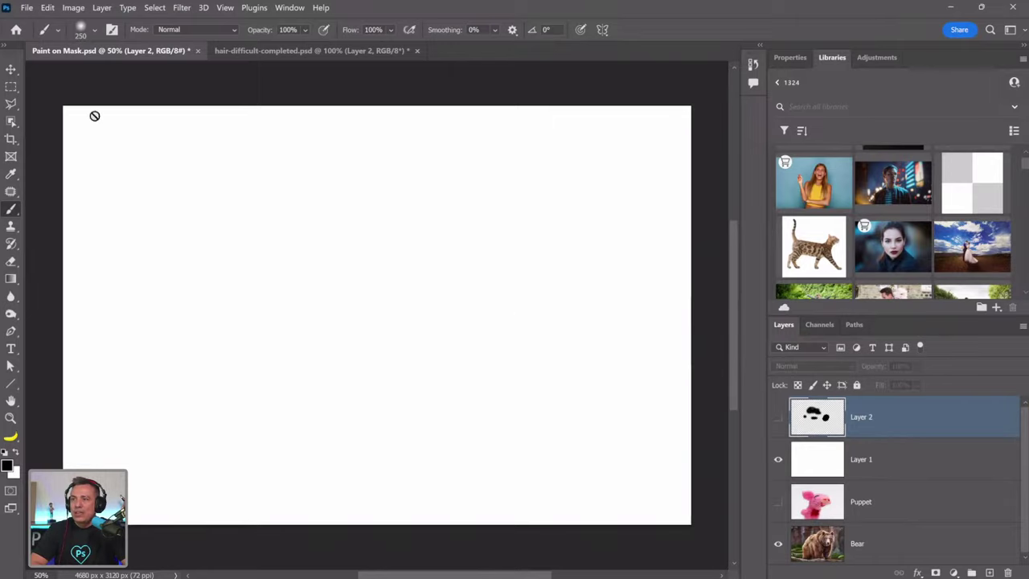
click(94, 33)
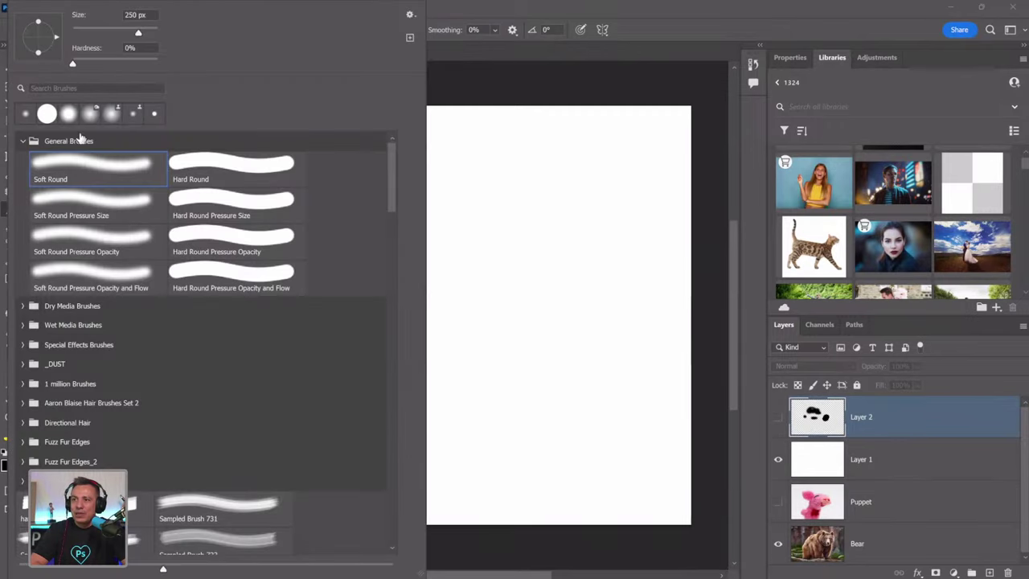
click(23, 142)
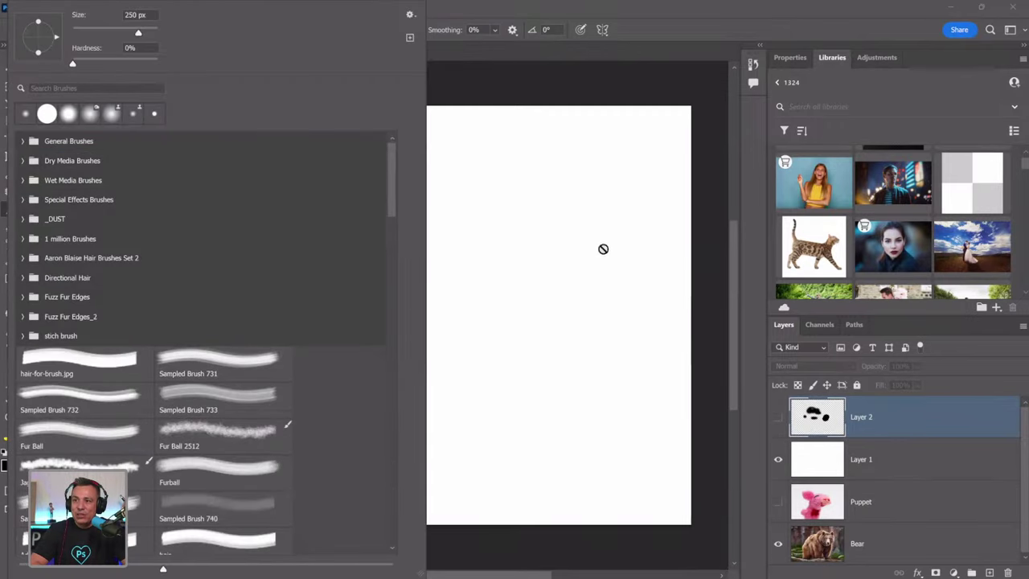
click(479, 11)
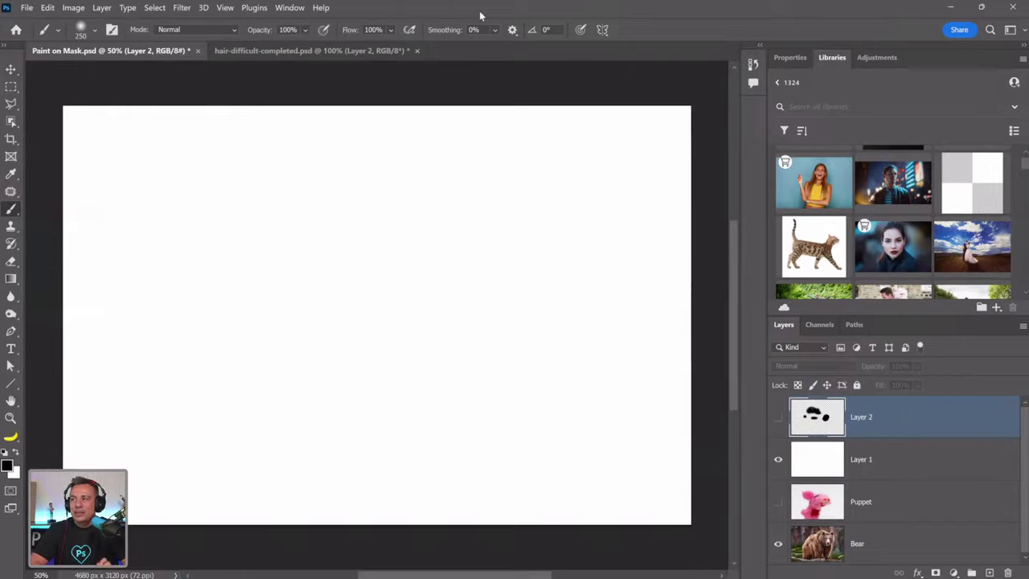
click(95, 32)
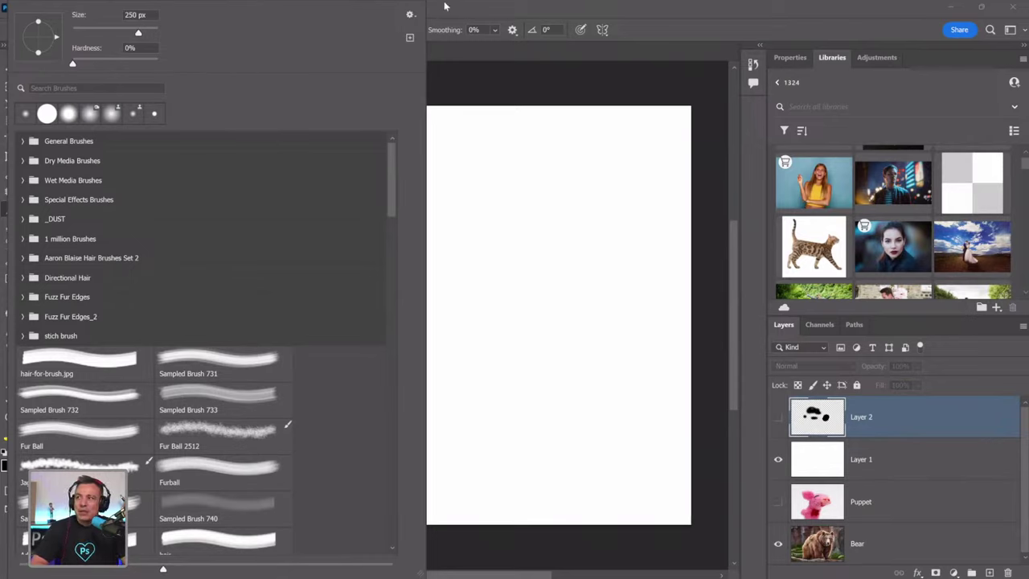
Add Legacy Brushes from the preset picker's settings menu and confirm the restore with OK
click(410, 15)
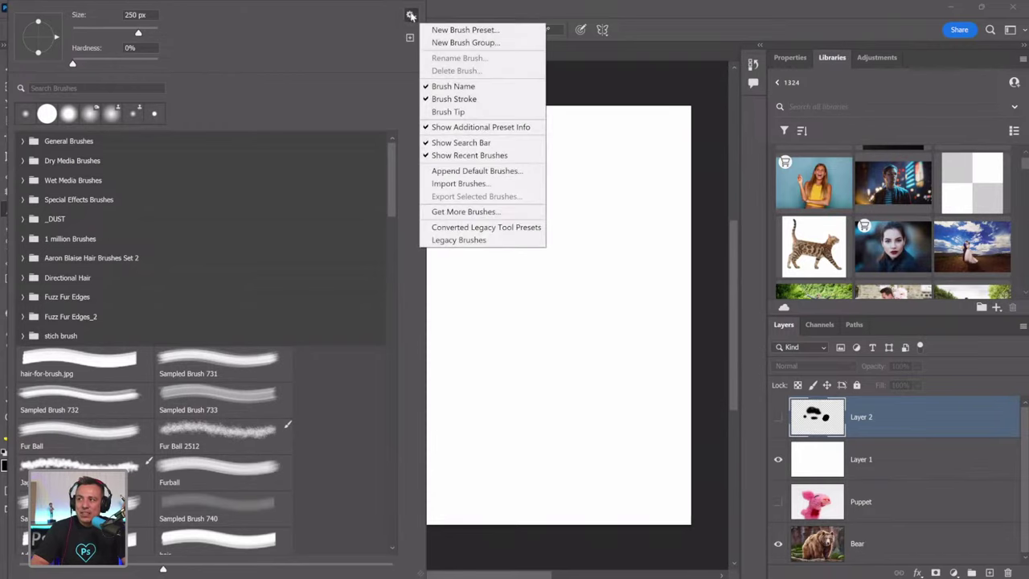
click(477, 242)
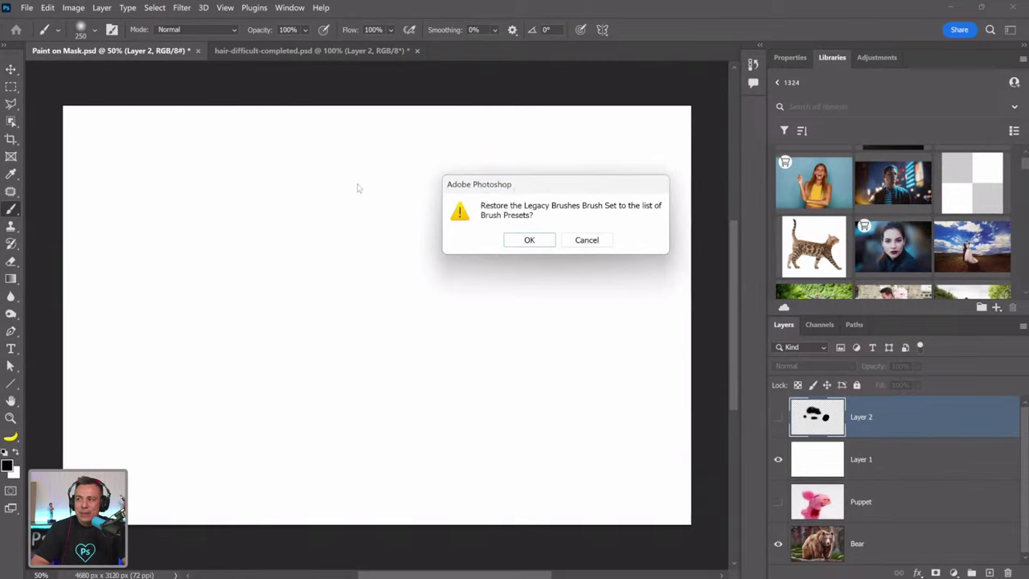
click(372, 235)
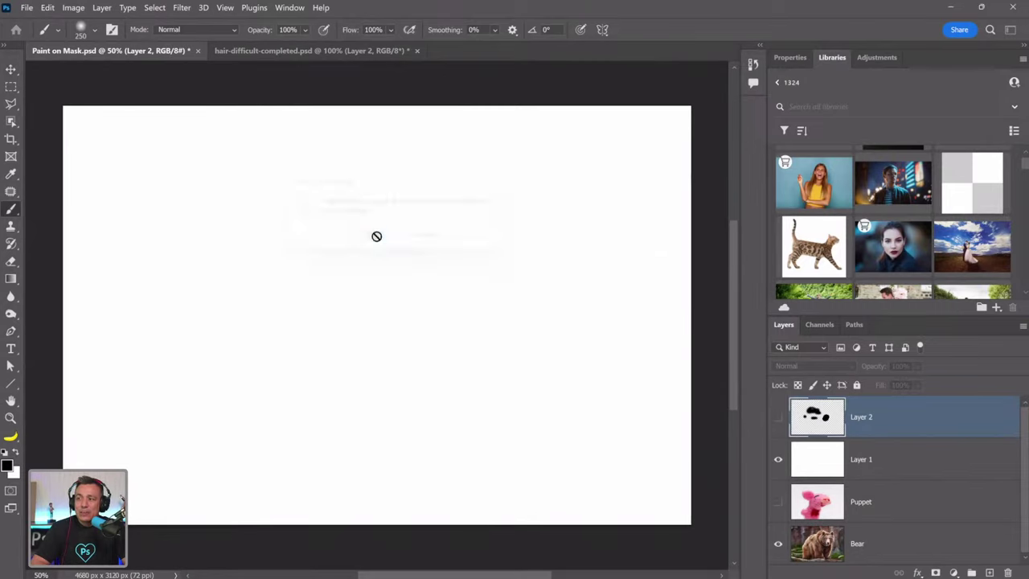
Search the brush presets for 'dun' and select Dune Grass from Legacy Brushes
click(94, 30)
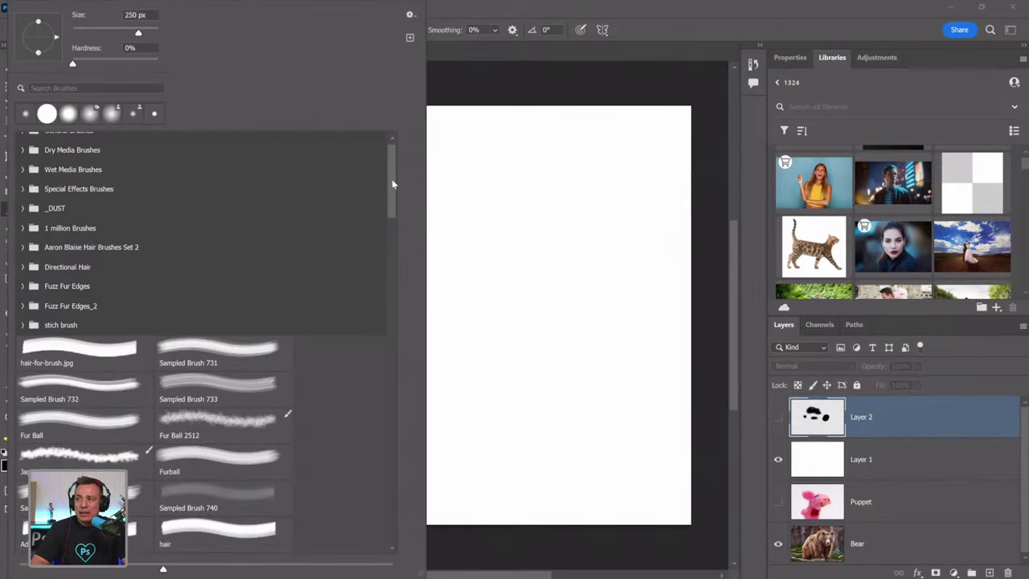
drag(393, 185, 404, 525)
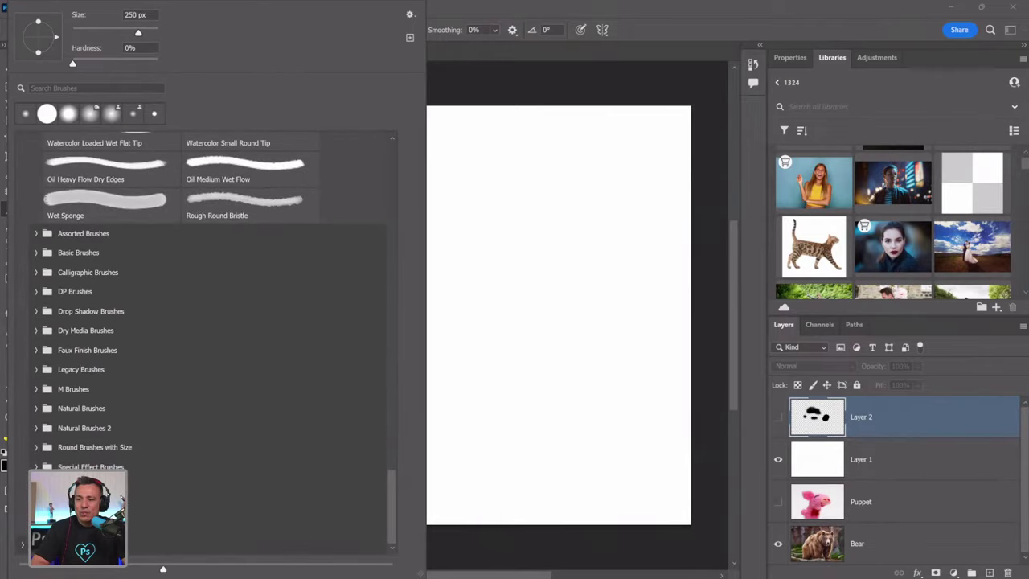
scroll(23, 523, down, 1)
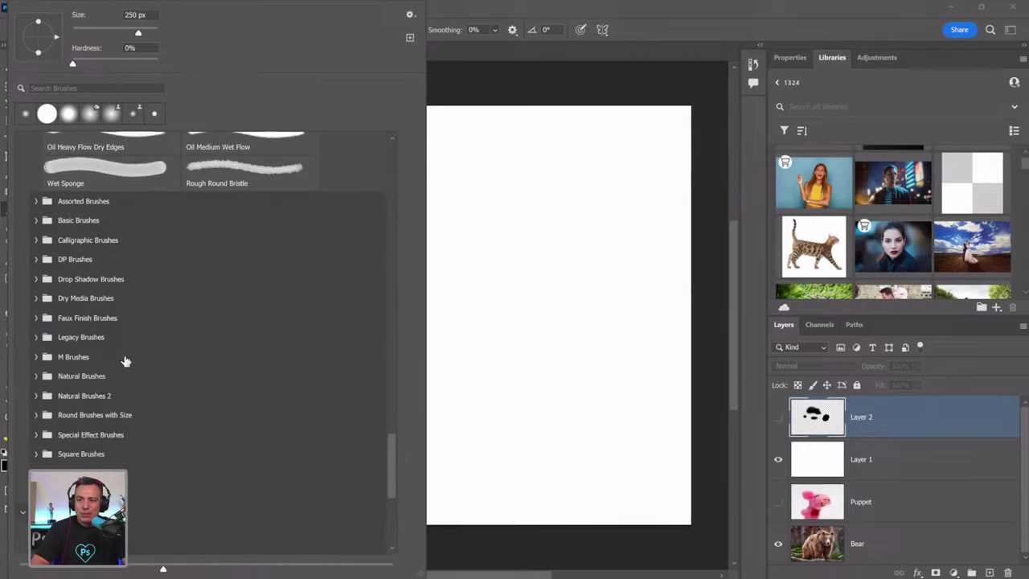
scroll(117, 412, down, 2)
scroll(117, 412, down, 5)
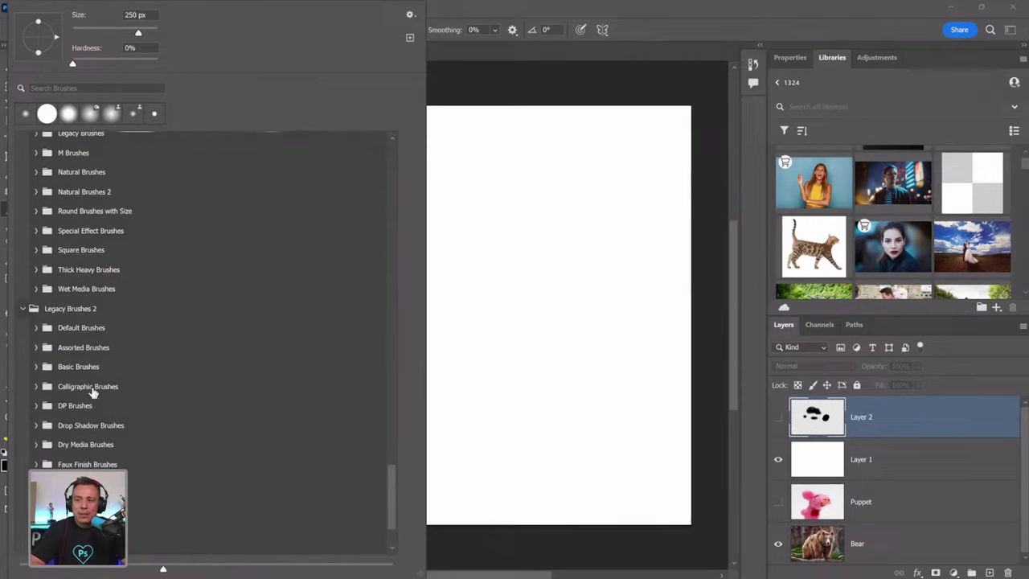
scroll(87, 356, down, 2)
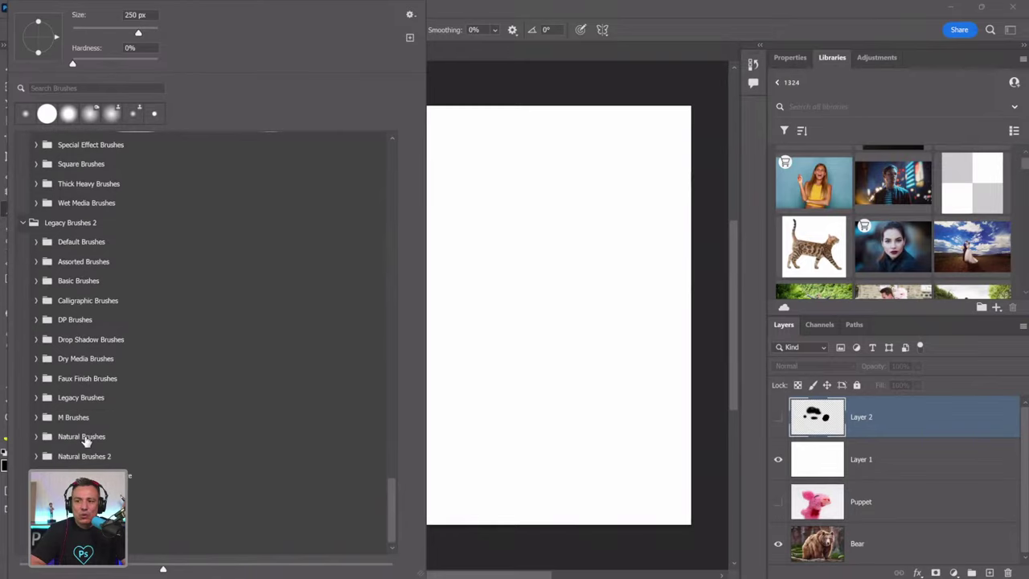
scroll(85, 426, up, 1)
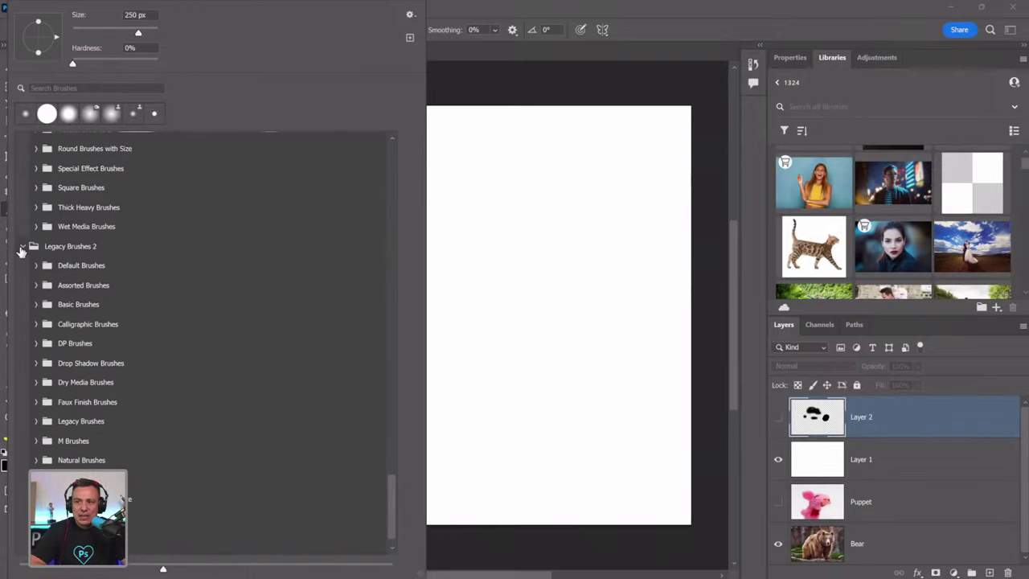
click(30, 252)
click(55, 87)
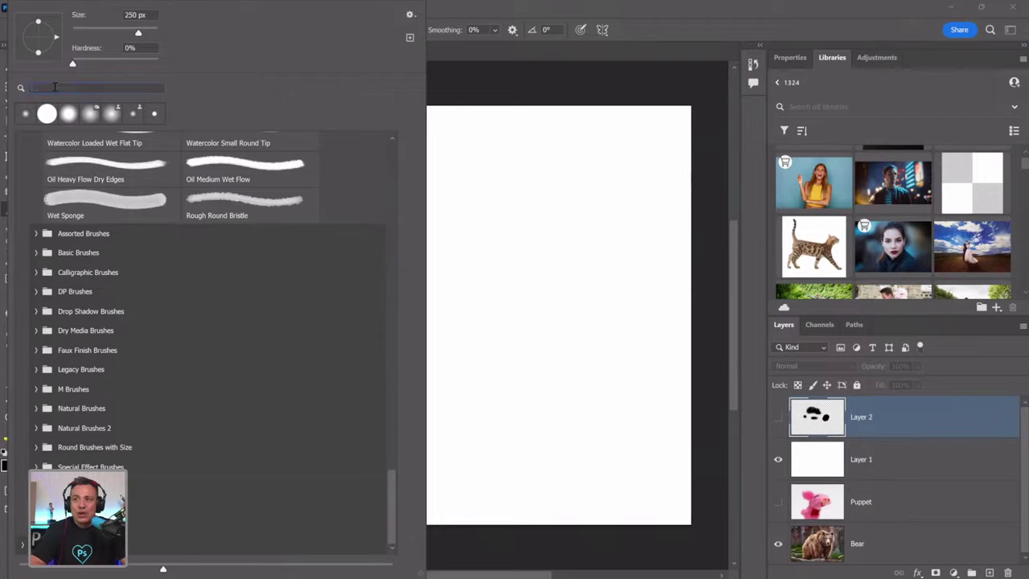
text(dune g)
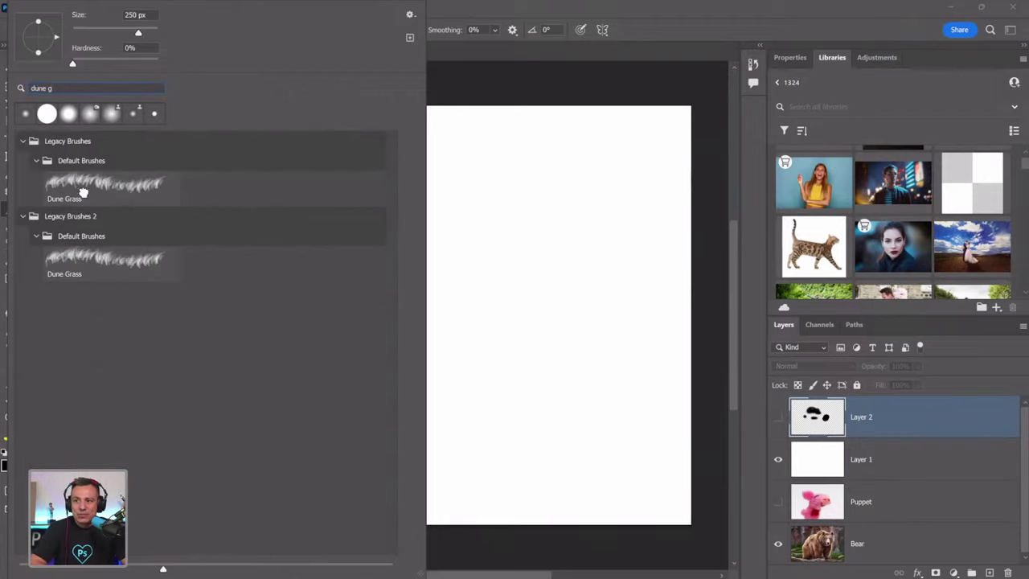
click(82, 193)
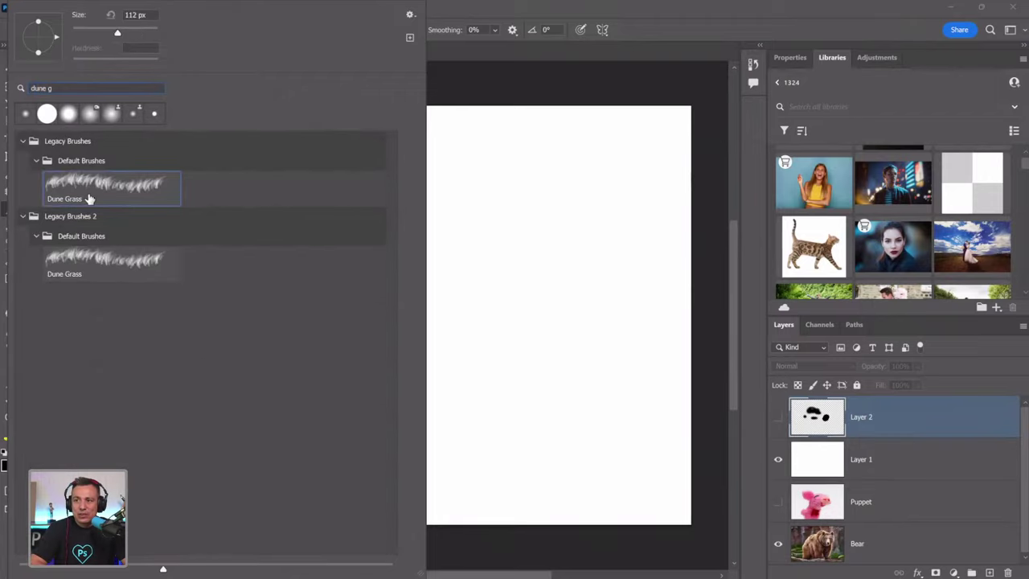
Add a new Layer 3 and paint grey Dune Grass tufts on it
key(Return)
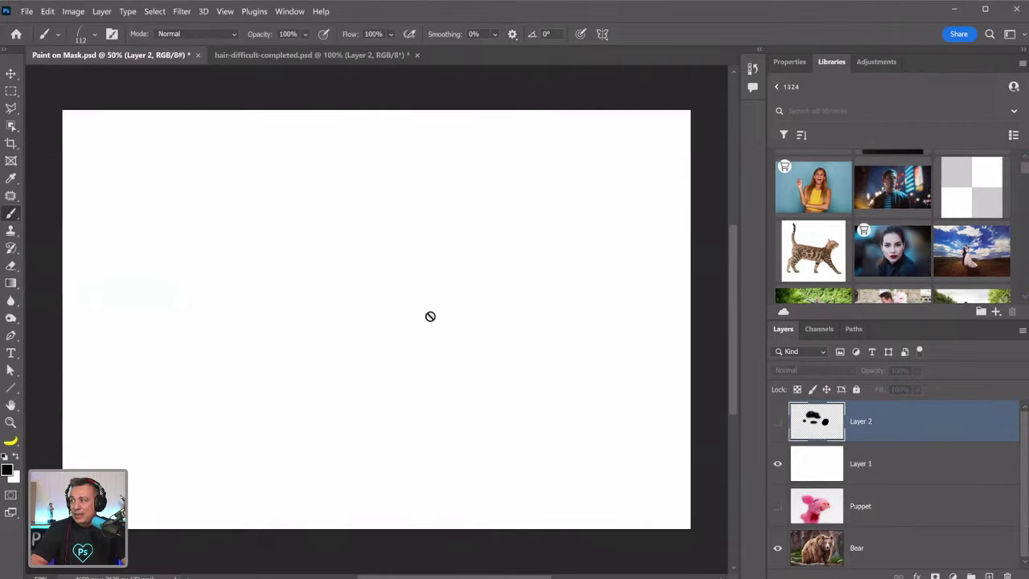
click(989, 576)
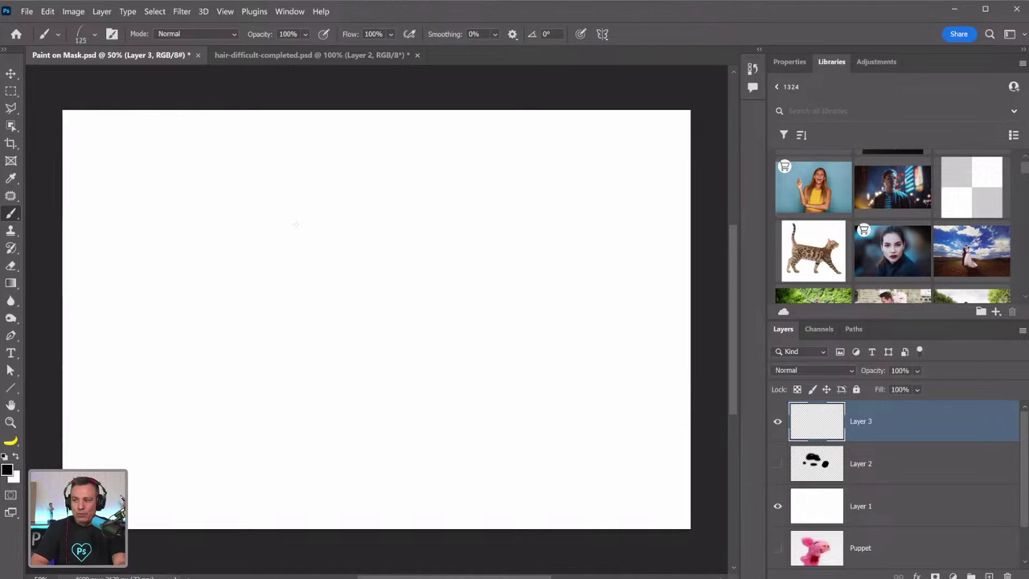
mouse_move(276, 273)
mouse_down()
mouse_move(242, 378)
mouse_move(378, 173)
mouse_move(298, 201)
mouse_move(498, 282)
mouse_move(414, 281)
mouse_up()
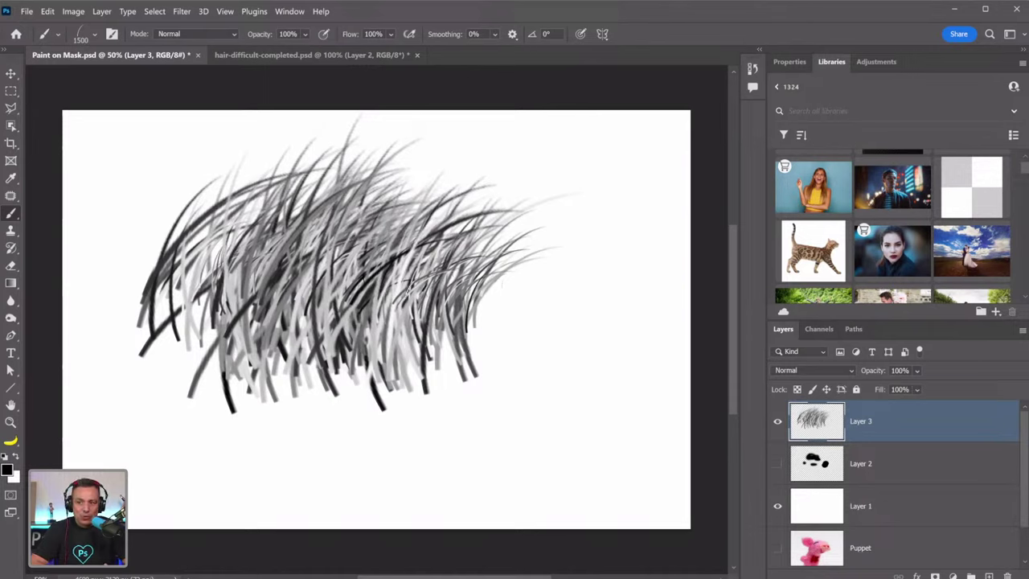
mouse_move(503, 283)
mouse_down()
mouse_move(599, 305)
mouse_move(374, 454)
mouse_up()
Set the foreground colour to dark green 082000
click(8, 470)
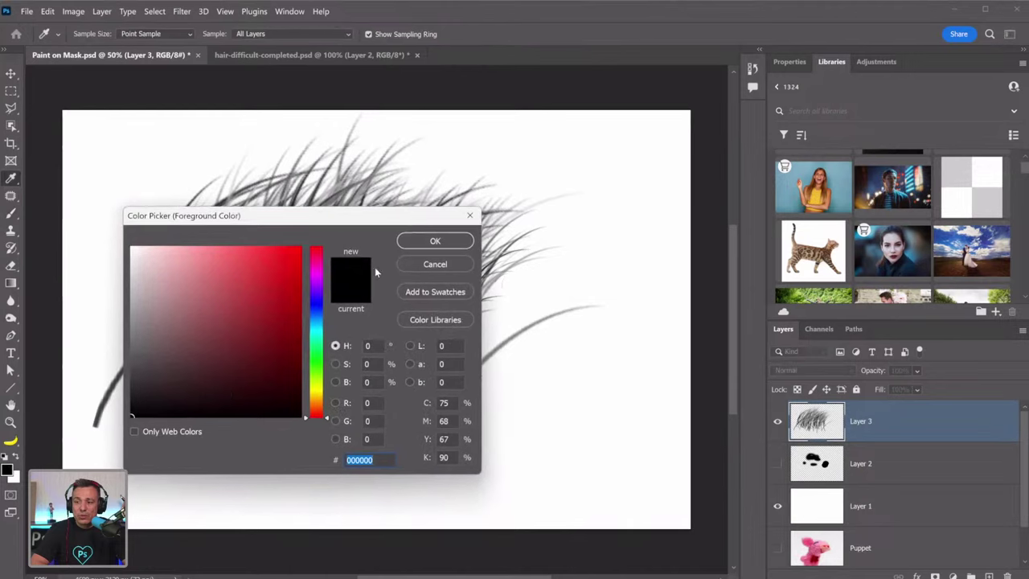
click(315, 368)
drag(252, 372, 300, 396)
click(425, 242)
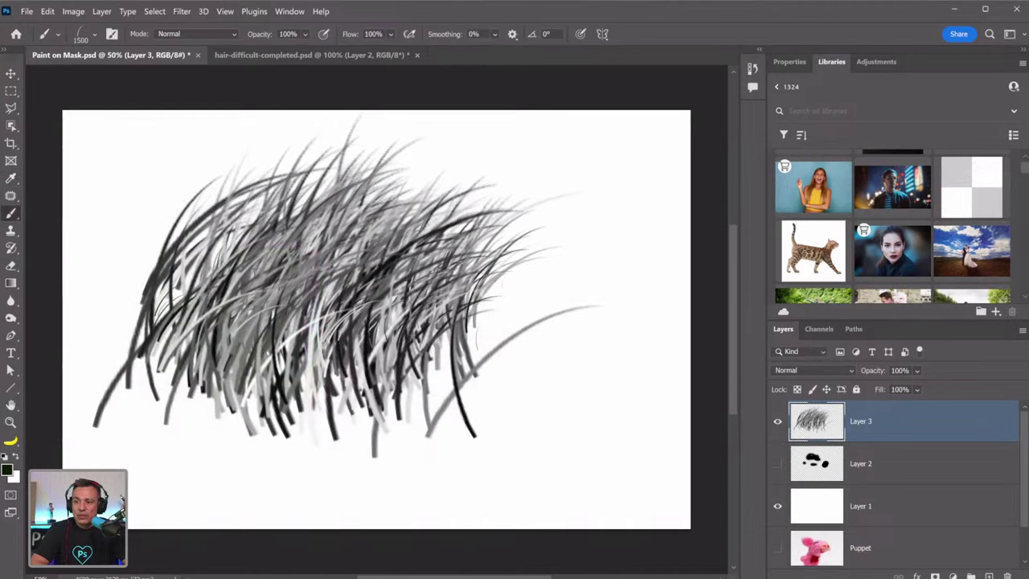
Pick yellow-green 6e8f16 as the background colour
click(15, 477)
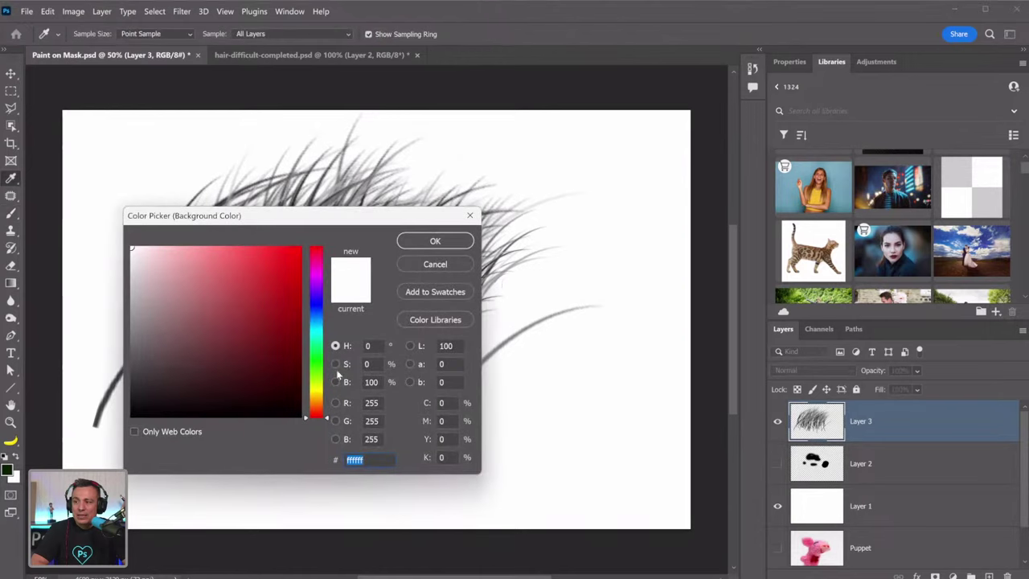
click(315, 382)
click(274, 321)
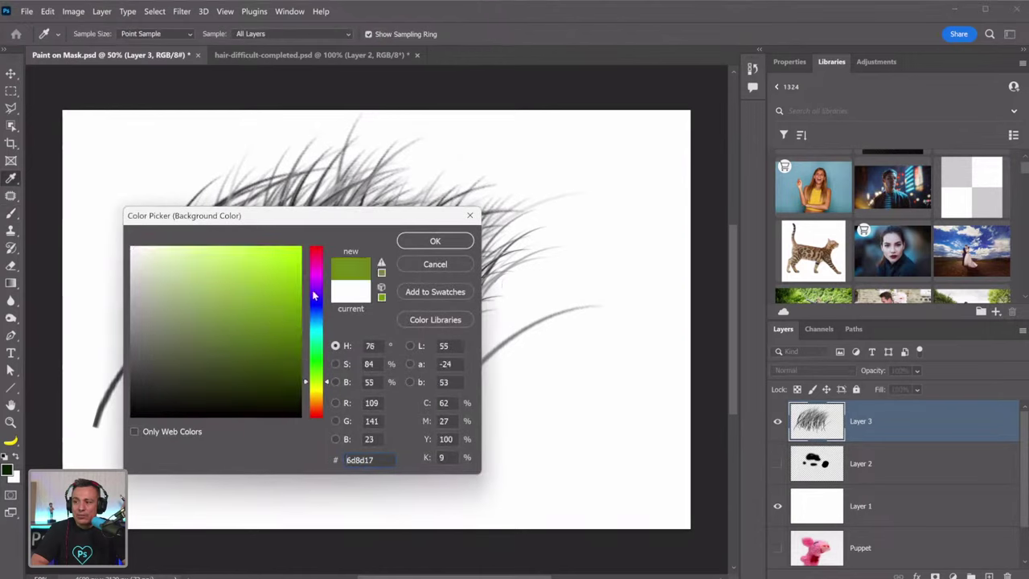
Accept the yellow-green colour and paint dense green grass blades across the canvas, including the lower-left area
click(435, 241)
mouse_move(241, 241)
mouse_down()
mouse_move(436, 305)
mouse_move(271, 274)
mouse_move(237, 312)
mouse_move(419, 345)
mouse_move(282, 378)
mouse_move(482, 402)
mouse_move(364, 408)
mouse_move(161, 482)
mouse_move(258, 482)
mouse_move(177, 491)
mouse_move(563, 466)
mouse_up()
mouse_move(242, 514)
mouse_down()
mouse_move(680, 418)
mouse_move(96, 402)
mouse_move(265, 482)
mouse_move(124, 515)
mouse_move(177, 499)
mouse_move(105, 450)
mouse_move(161, 482)
mouse_move(281, 492)
mouse_move(508, 478)
mouse_move(425, 453)
mouse_up()
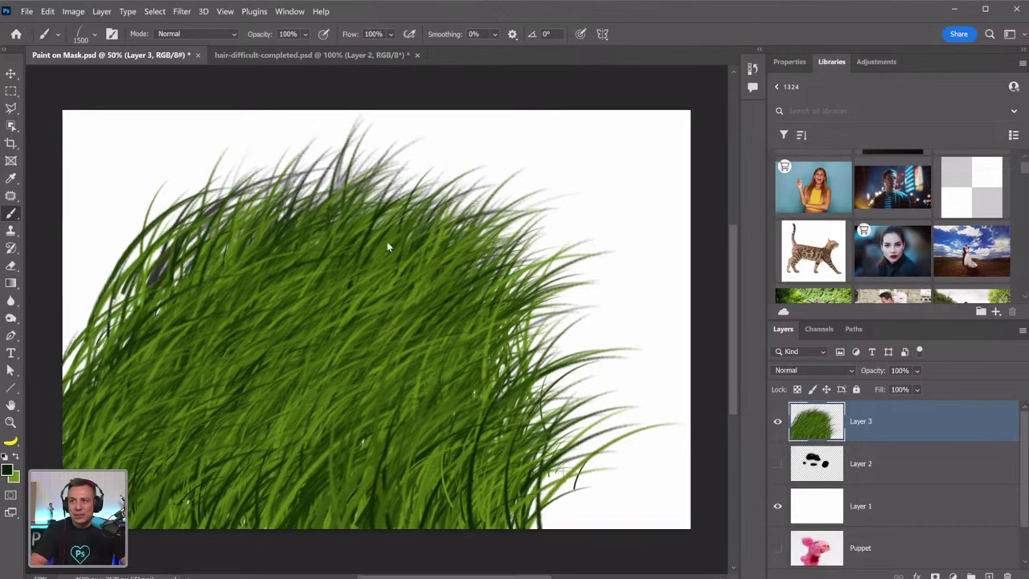
Open Get More Brushes from the brush preset menu and maximise Adobe's brushes web page
click(96, 37)
click(409, 14)
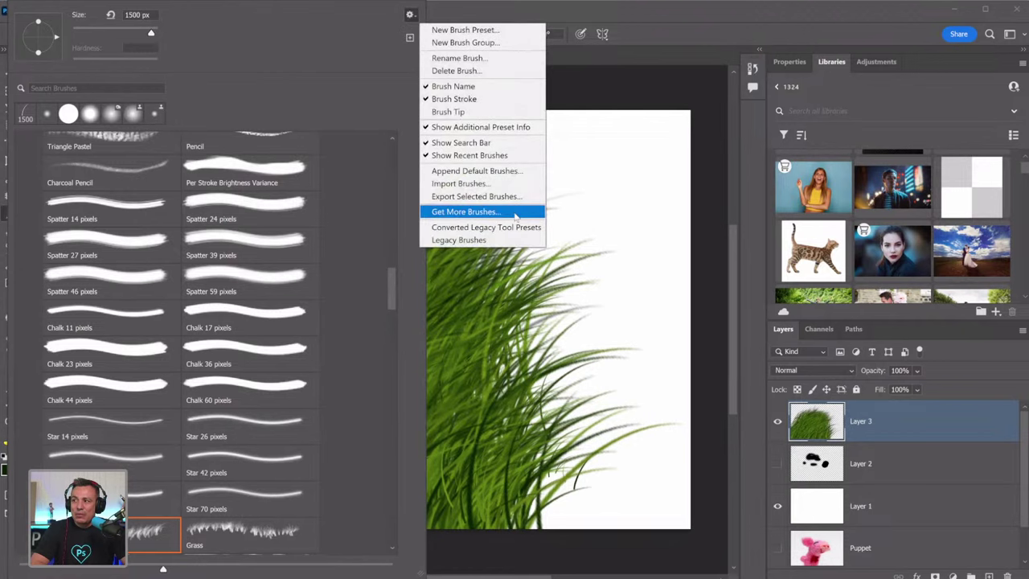
click(465, 212)
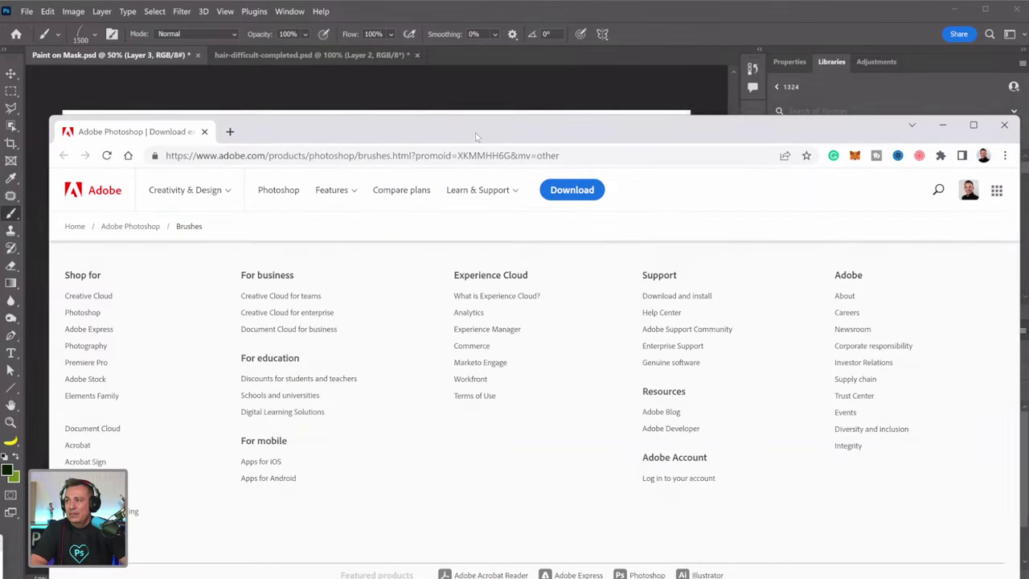
double_click(476, 133)
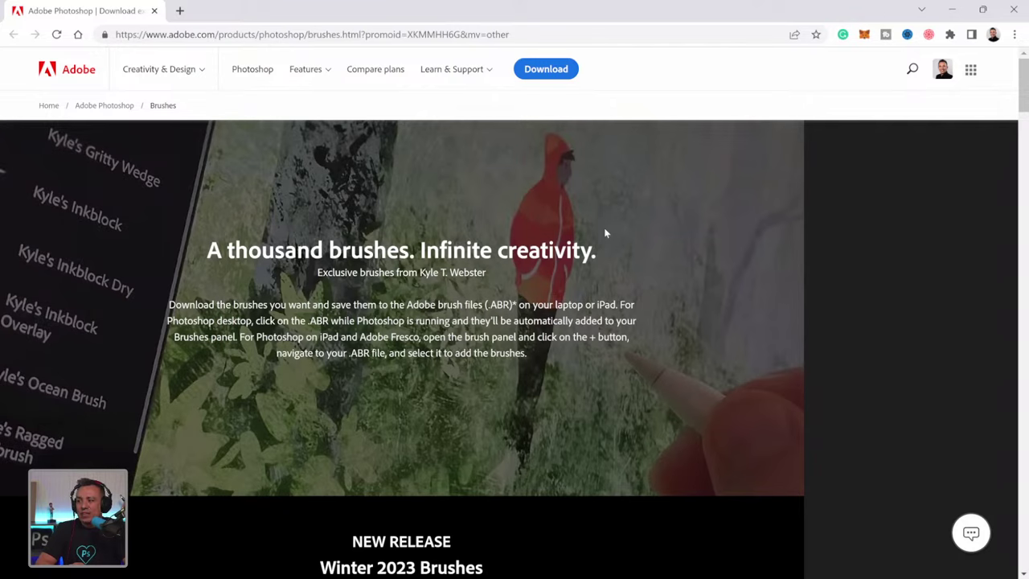
scroll(606, 232, down, 1)
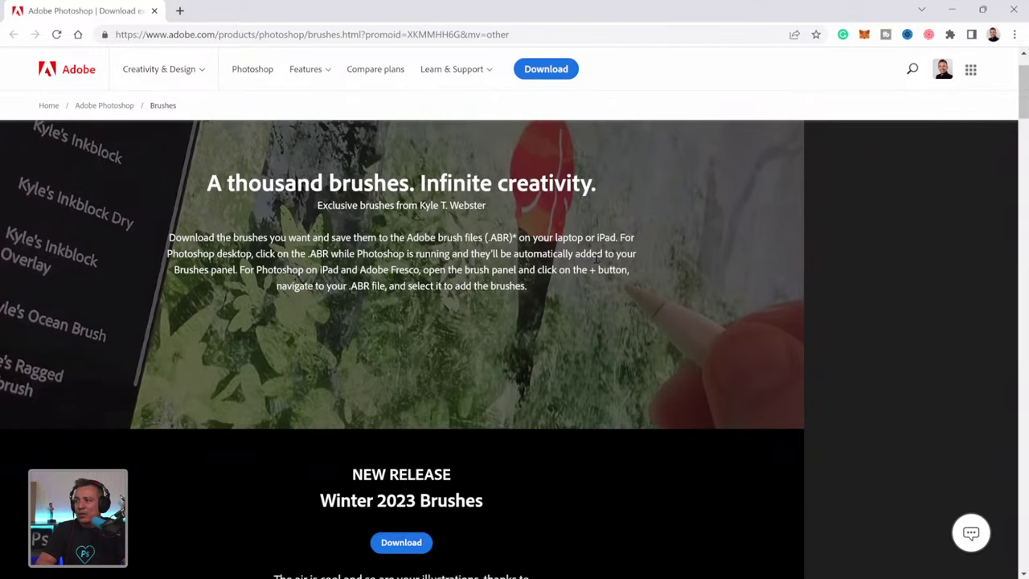
scroll(595, 256, down, 1)
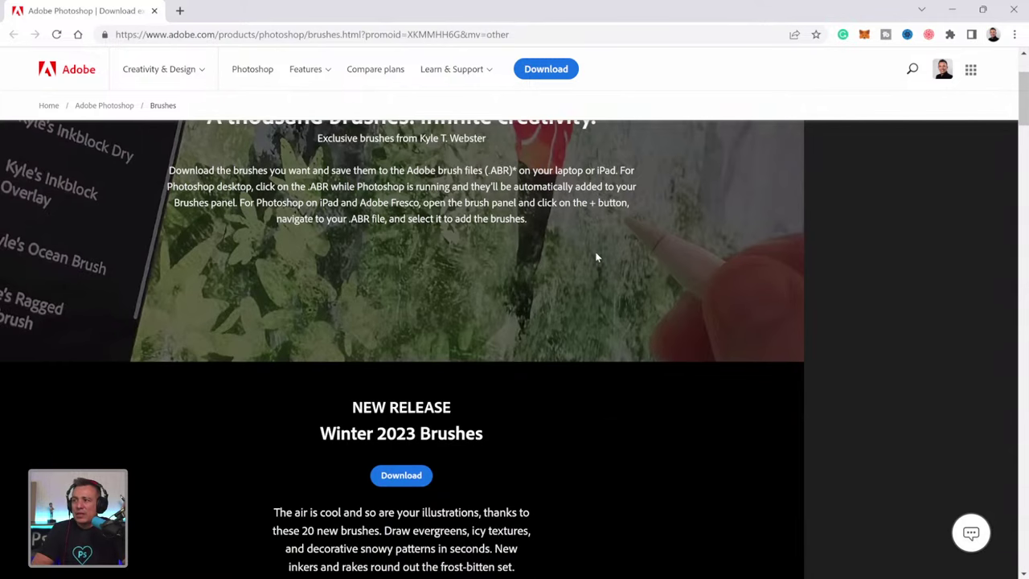
scroll(596, 257, down, 1)
scroll(442, 168, up, 2)
drag(359, 270, 420, 270)
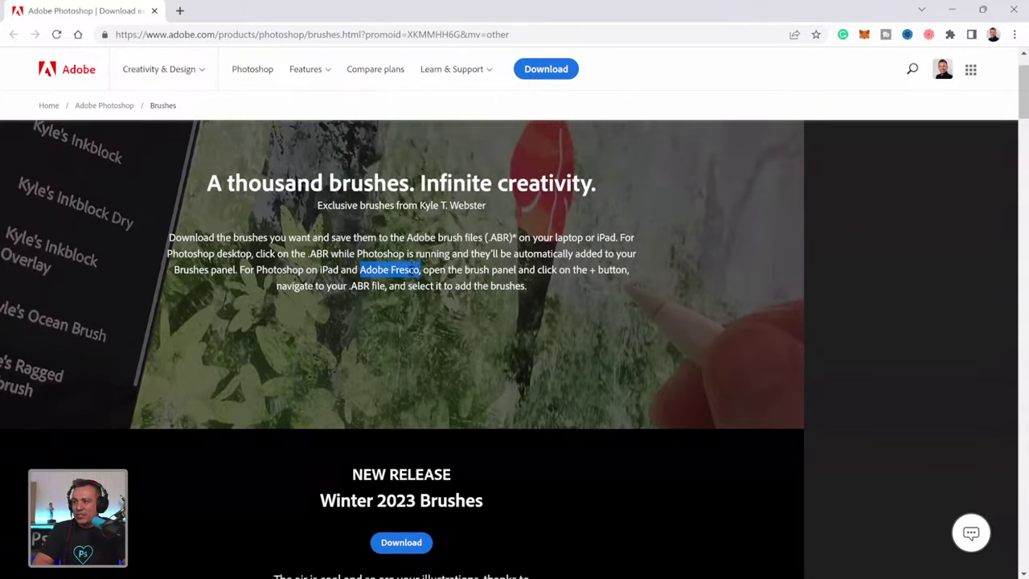
scroll(473, 299, down, 4)
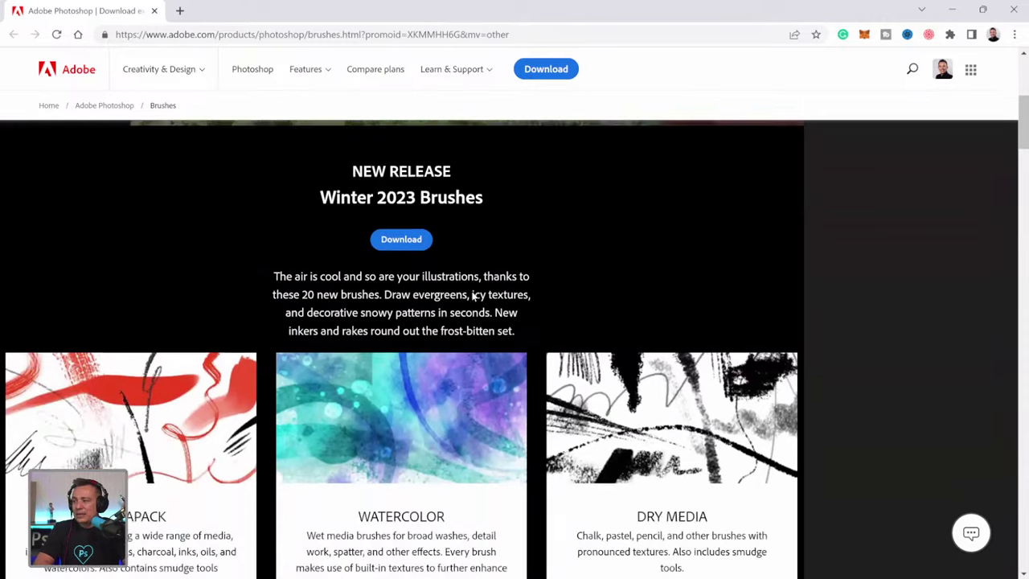
scroll(472, 297, down, 1)
scroll(474, 298, down, 2)
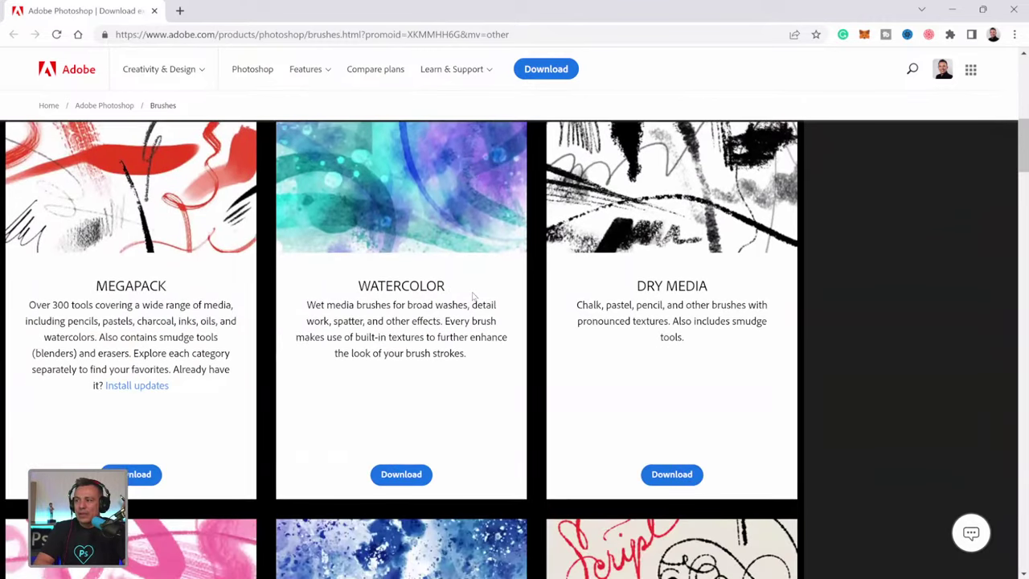
scroll(472, 298, down, 6)
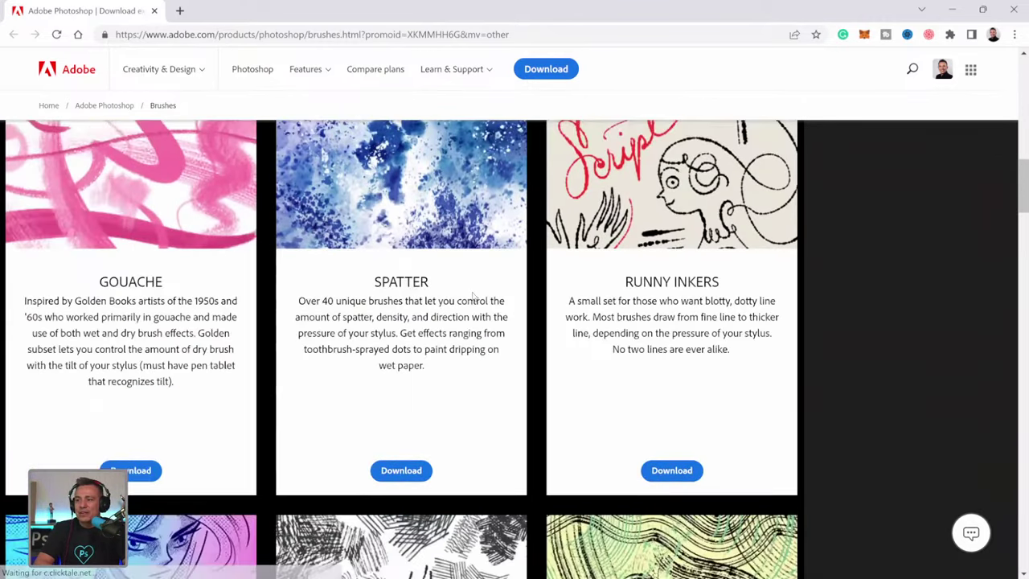
scroll(473, 297, down, 8)
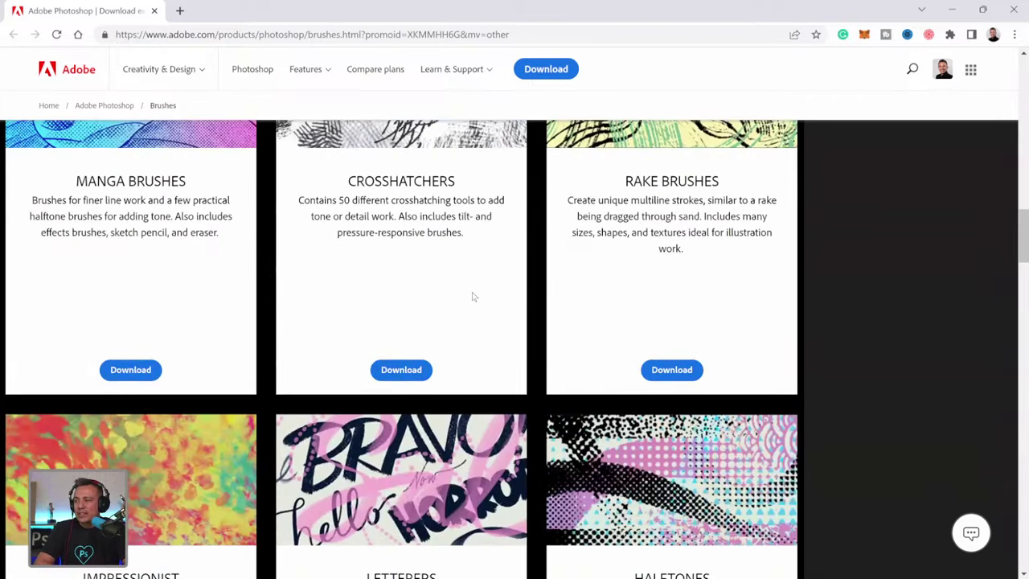
scroll(473, 298, down, 8)
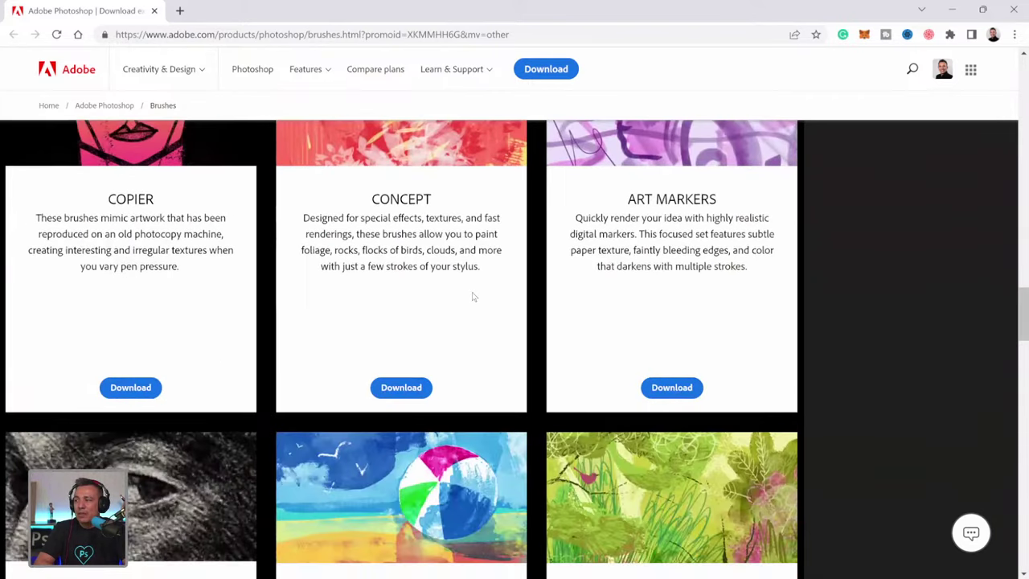
scroll(418, 322, up, 2)
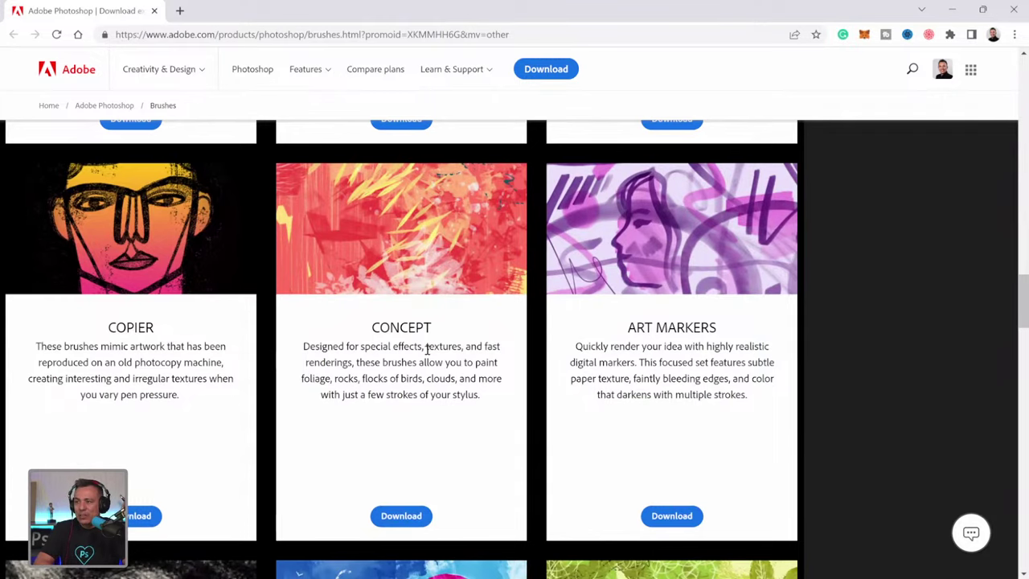
scroll(358, 370, down, 7)
scroll(417, 359, down, 3)
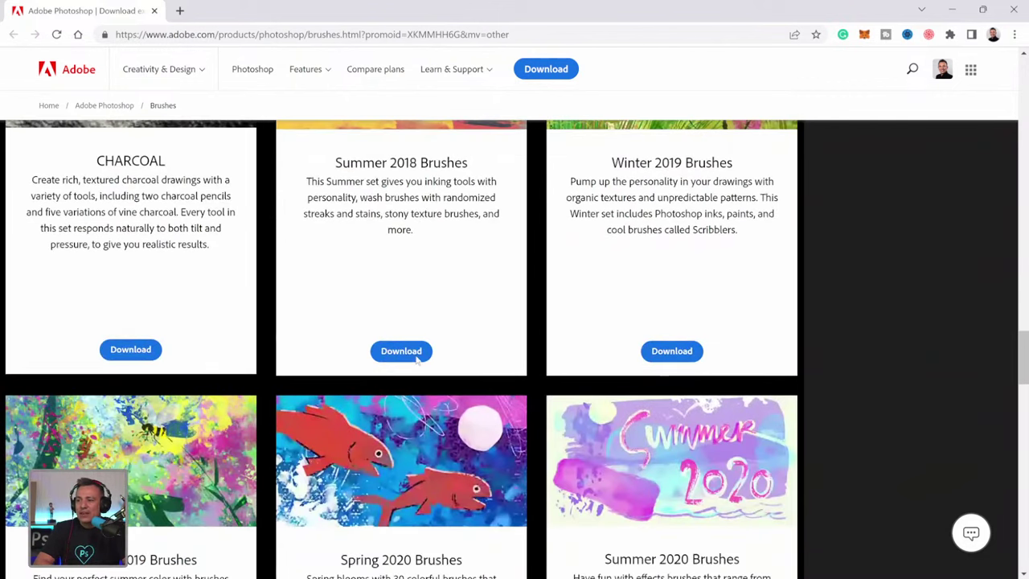
scroll(417, 361, down, 2)
scroll(417, 360, down, 15)
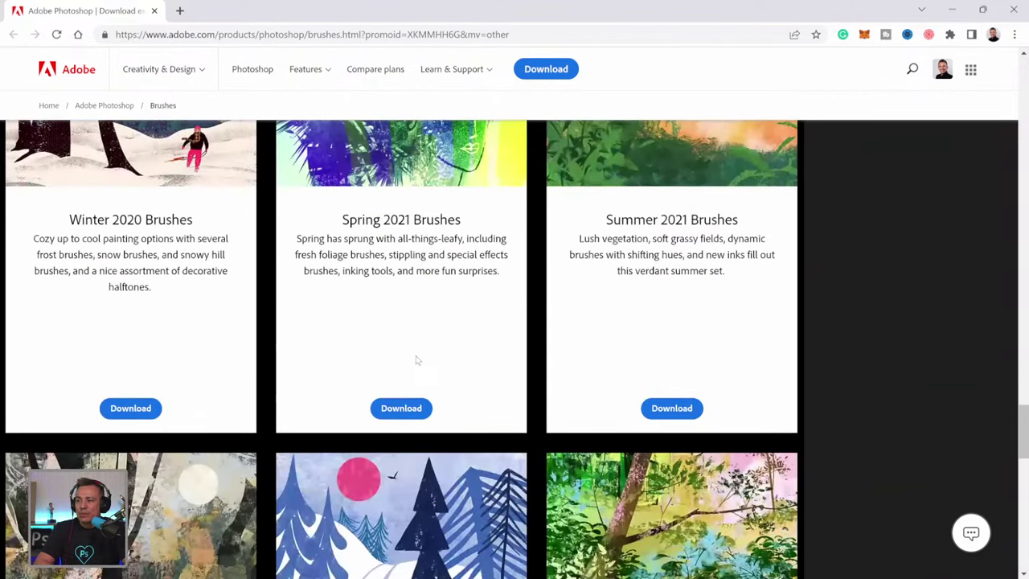
scroll(537, 230, up, 4)
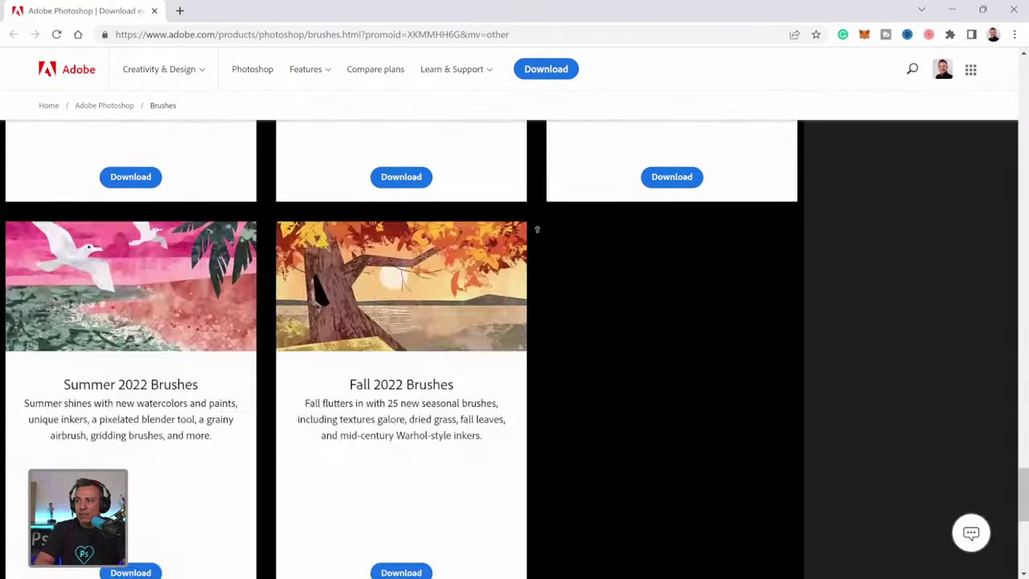
scroll(537, 229, up, 15)
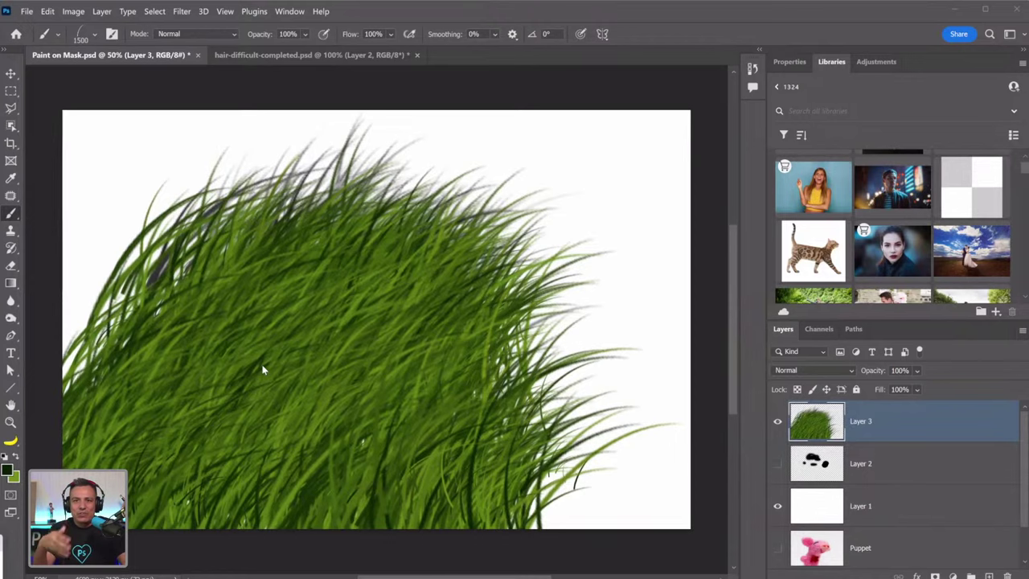
Add a few Grass-brush blades at the lower right, then hide Layer 3 and select Layer 1
click(95, 37)
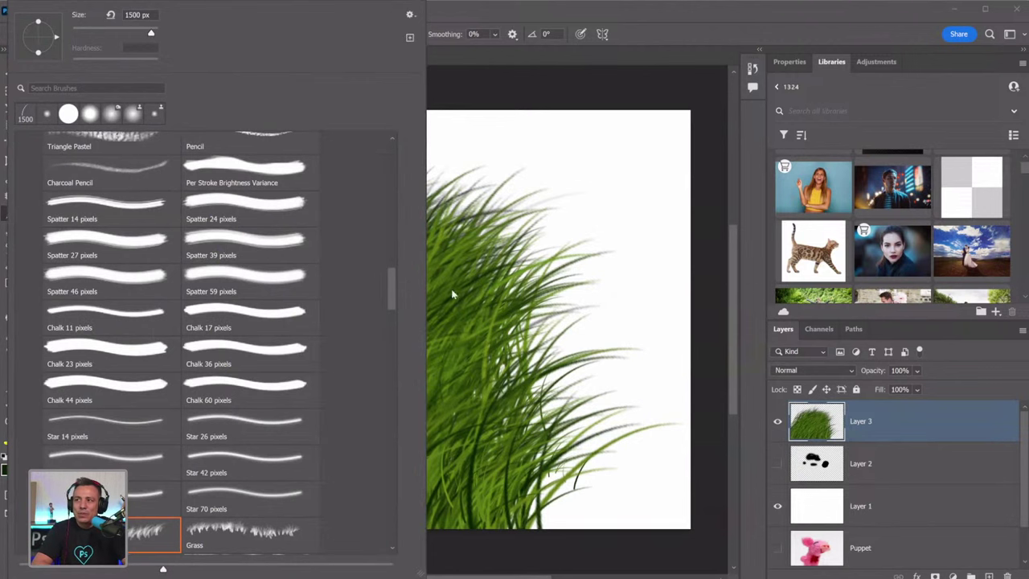
click(494, 281)
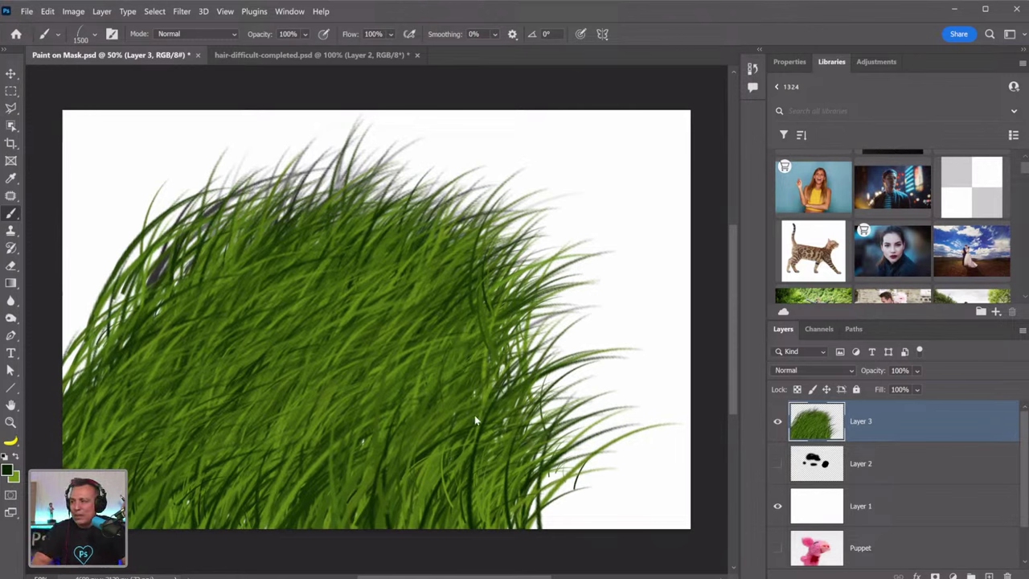
mouse_move(474, 415)
mouse_down()
mouse_move(603, 454)
mouse_move(556, 413)
mouse_up()
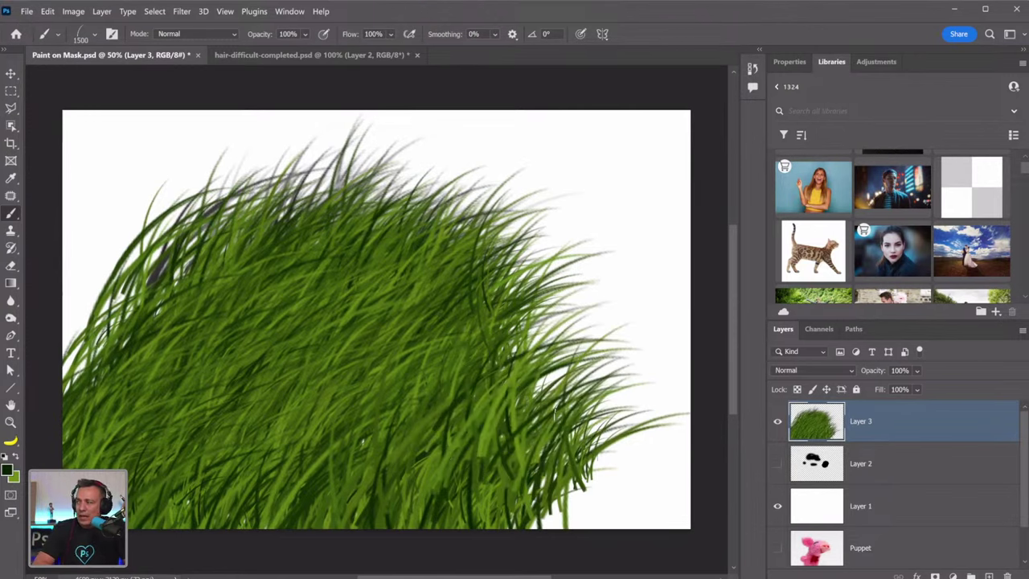
click(778, 423)
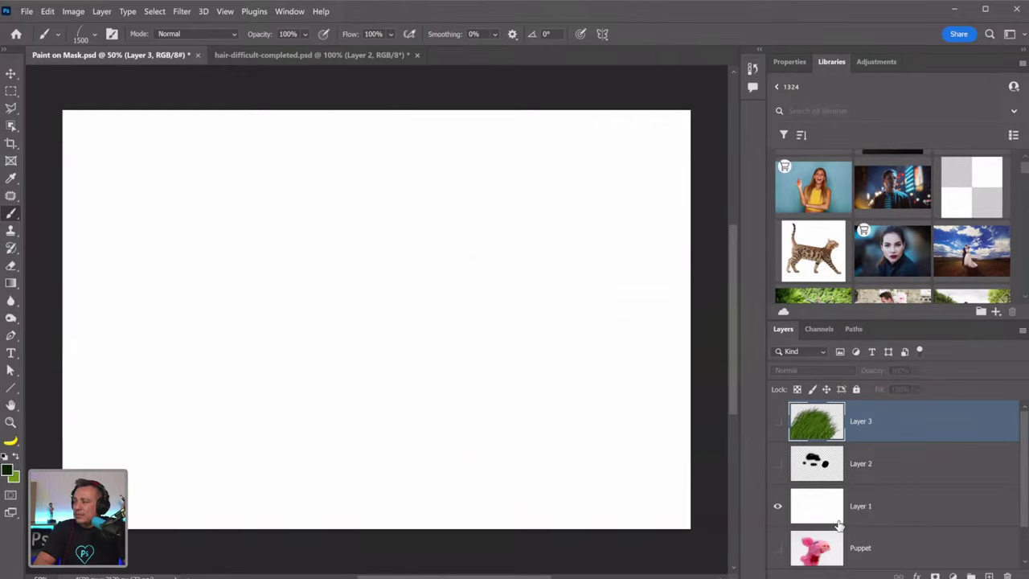
click(828, 515)
Add a new empty layer and switch to the soft round brush, undoing a test dab
click(989, 576)
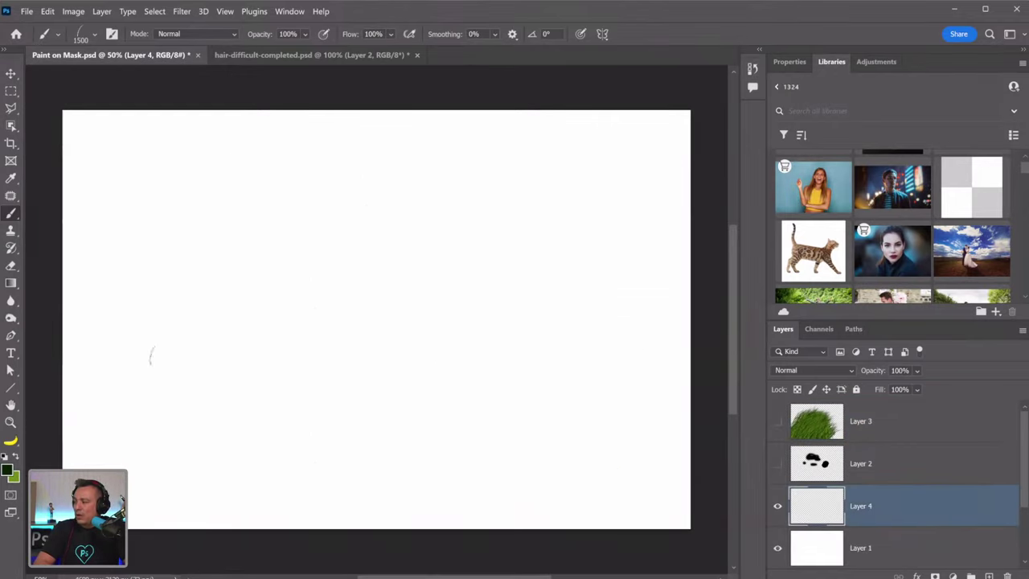
click(95, 36)
click(25, 114)
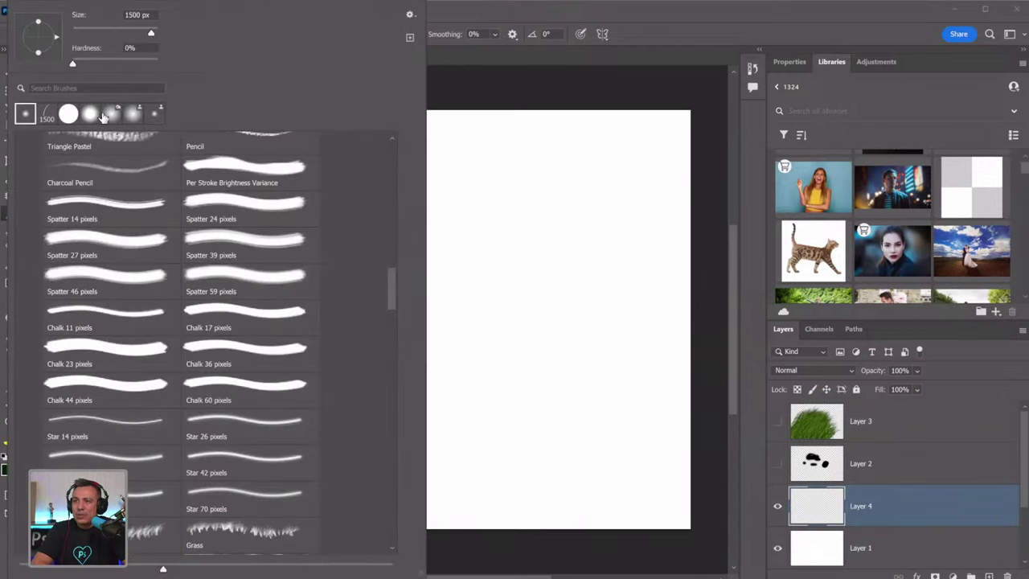
key(Return)
drag(298, 202, 326, 227)
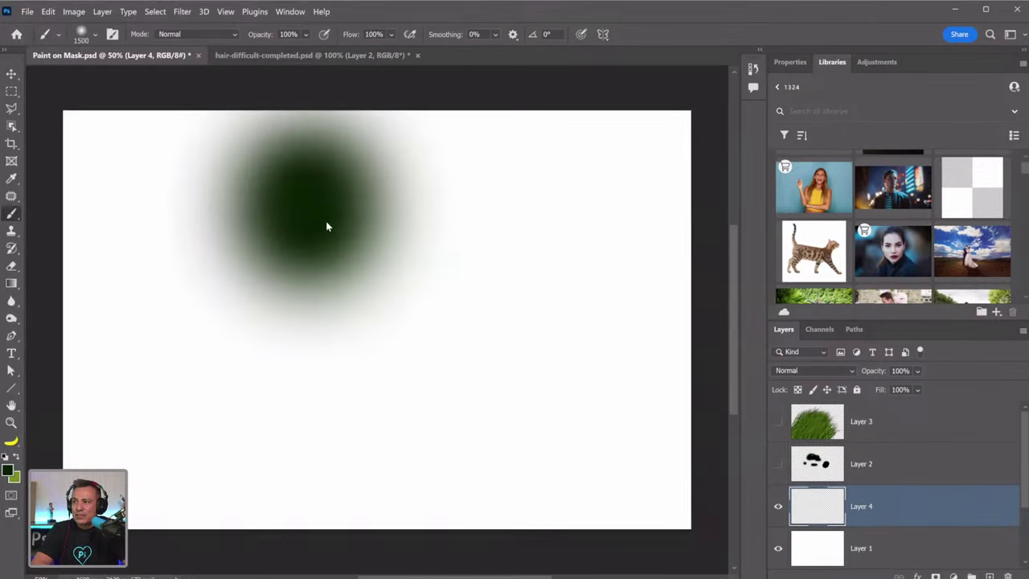
key(ctrl+z)
Reset colours to black and white, shrink the brush to 500 px, and show Brush Settings
key(d)
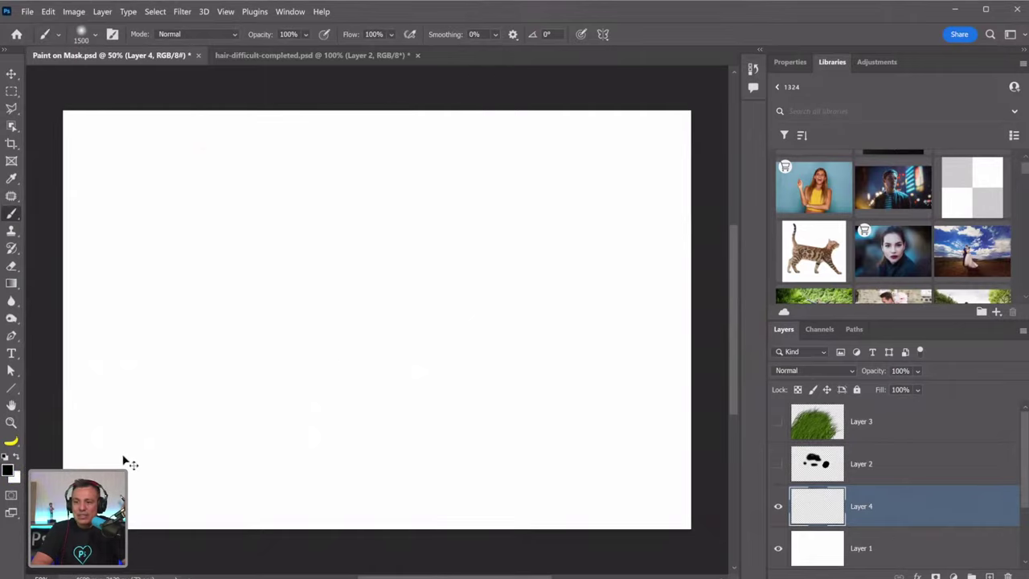
key(bracketleft)
key(bracketleft)
key(bracketleft)
key(bracketleft)
key(bracketleft)
key(bracketleft)
key(bracketleft)
key(bracketleft)
key(bracketleft)
key(bracketleft)
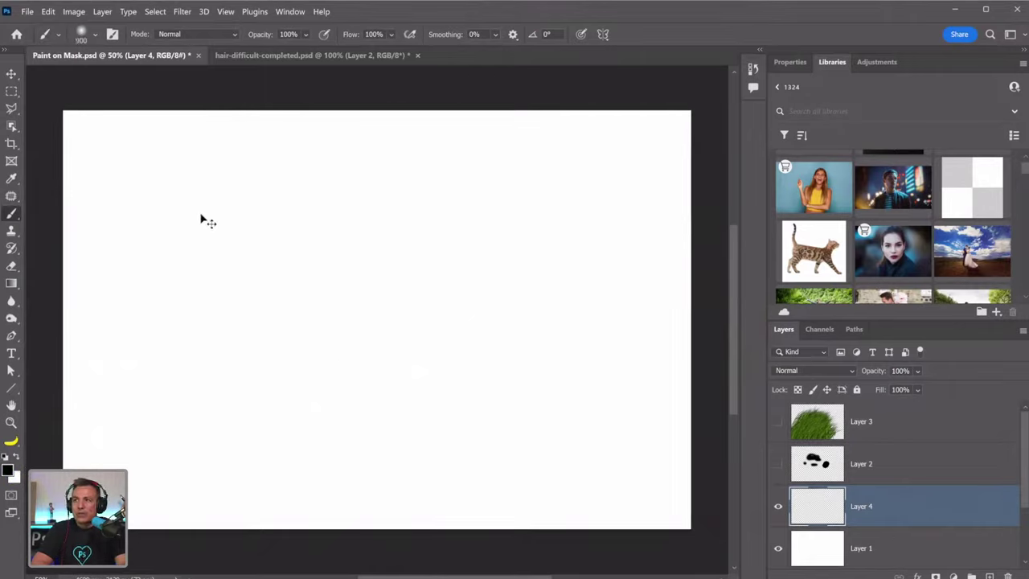
click(113, 36)
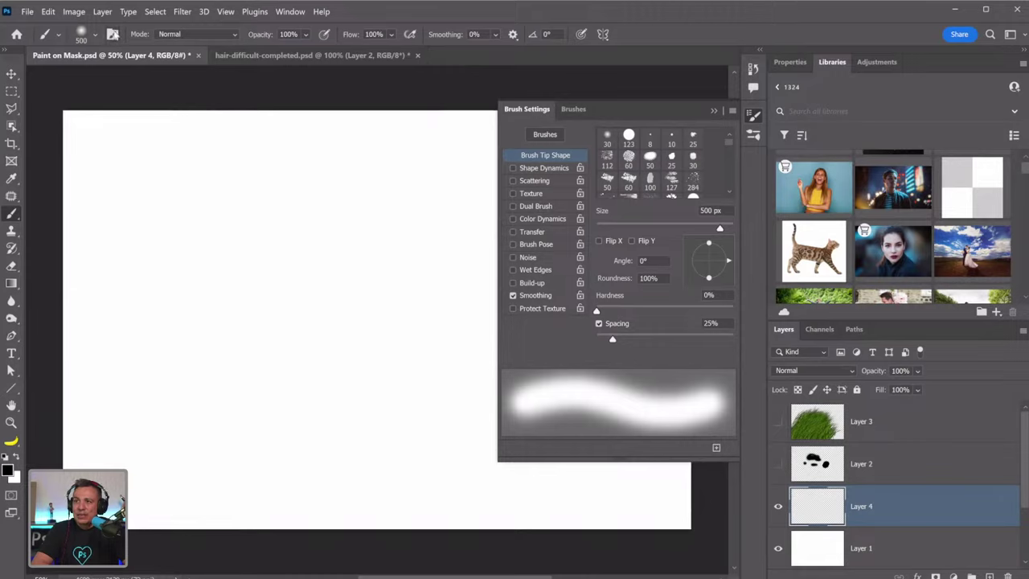
Set the Brush Tip Shape to 51 px size, 42% hardness and 124% spacing
click(299, 13)
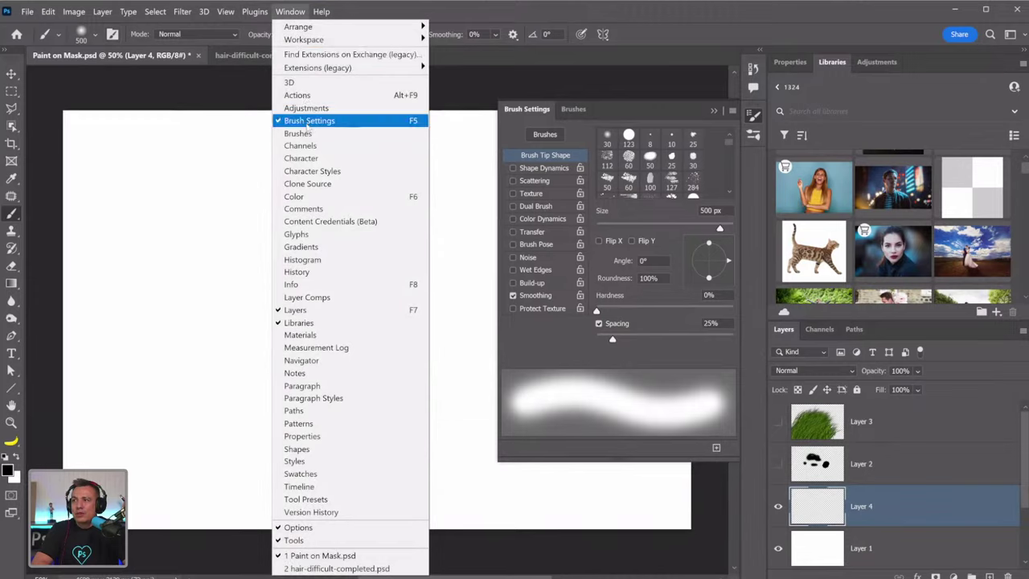
click(519, 122)
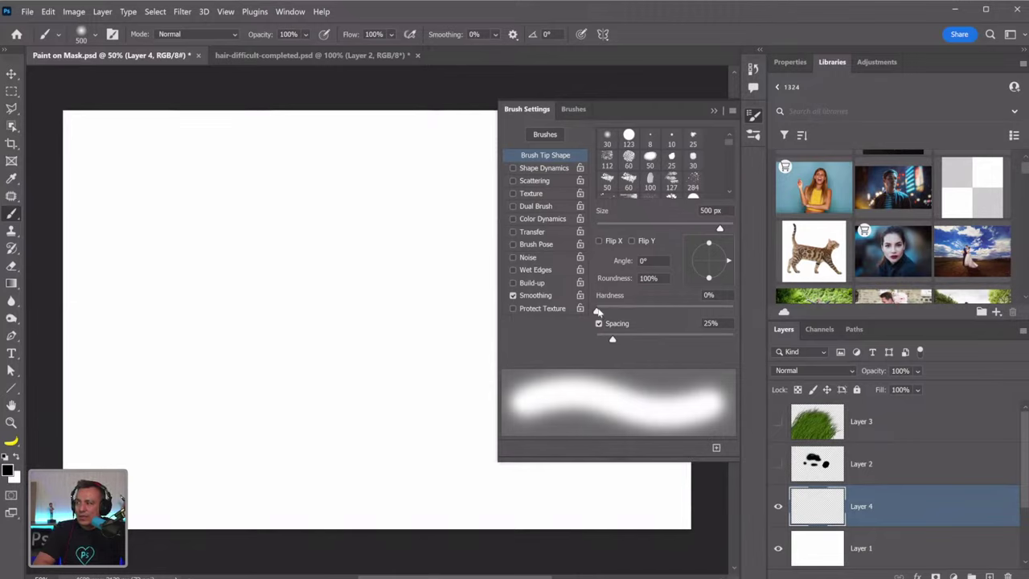
mouse_move(658, 226)
mouse_down()
mouse_move(631, 227)
mouse_move(643, 226)
mouse_up()
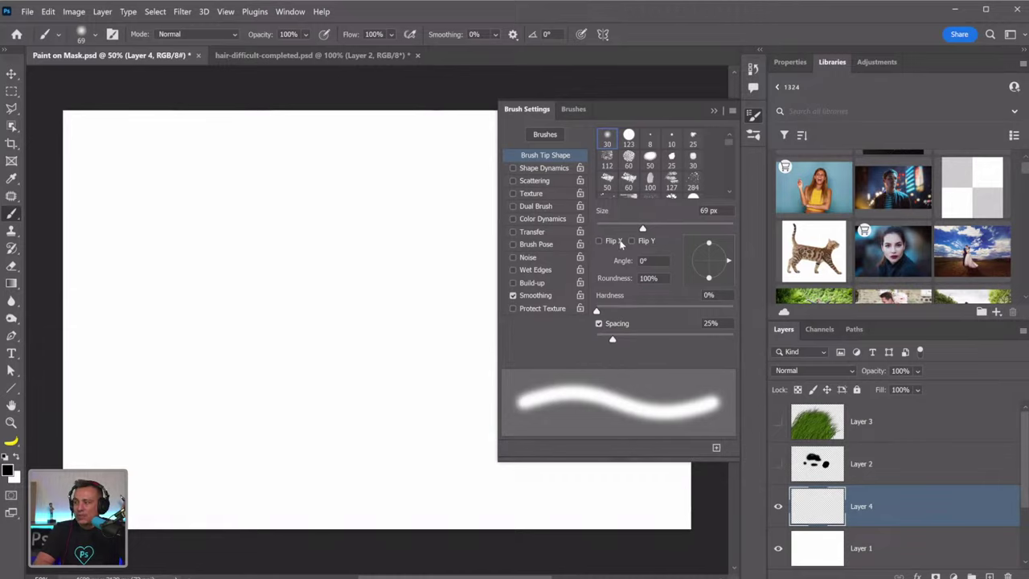
mouse_move(643, 228)
mouse_down()
mouse_move(601, 229)
mouse_move(630, 233)
mouse_up()
mouse_move(597, 312)
mouse_down()
mouse_move(696, 311)
mouse_move(607, 311)
mouse_move(654, 313)
mouse_up()
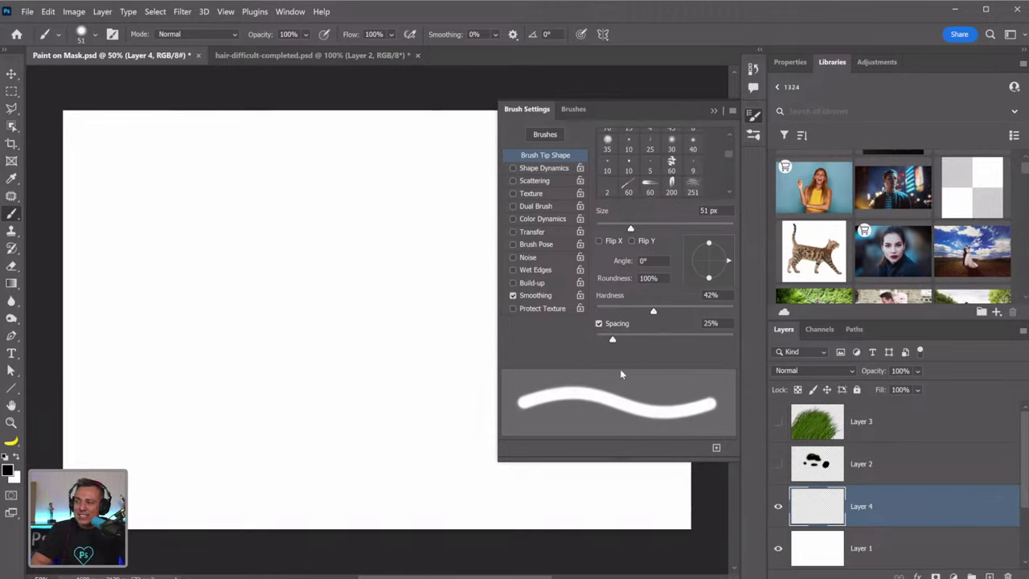
mouse_move(611, 341)
mouse_down()
mouse_move(708, 343)
mouse_move(664, 345)
mouse_move(674, 343)
mouse_up()
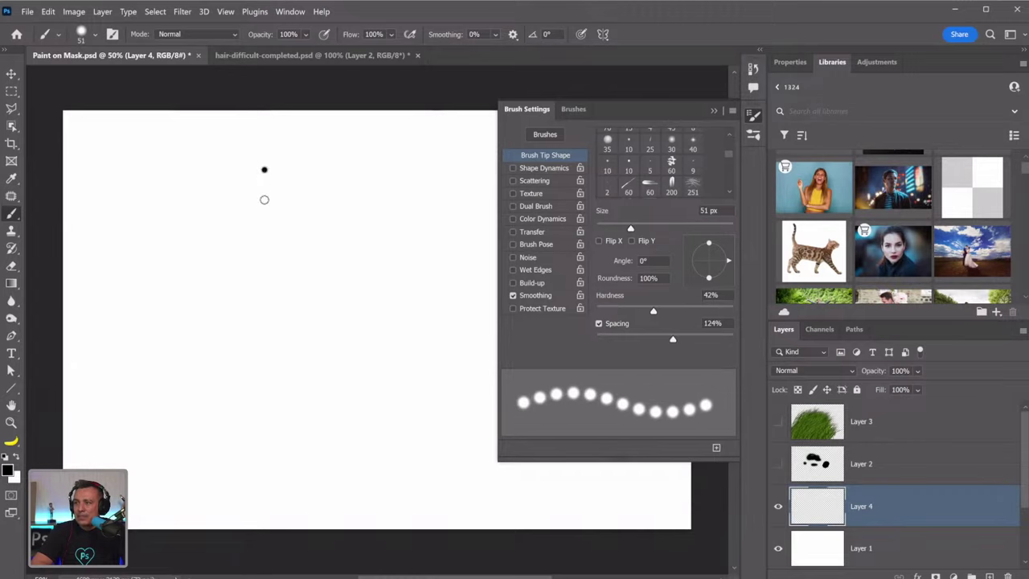
Paint test strokes on Layer 4 while varying spacing from 1% to 435%
mouse_move(264, 234)
mouse_down()
mouse_move(264, 321)
mouse_move(246, 335)
mouse_move(219, 309)
mouse_move(223, 257)
mouse_move(194, 235)
mouse_up()
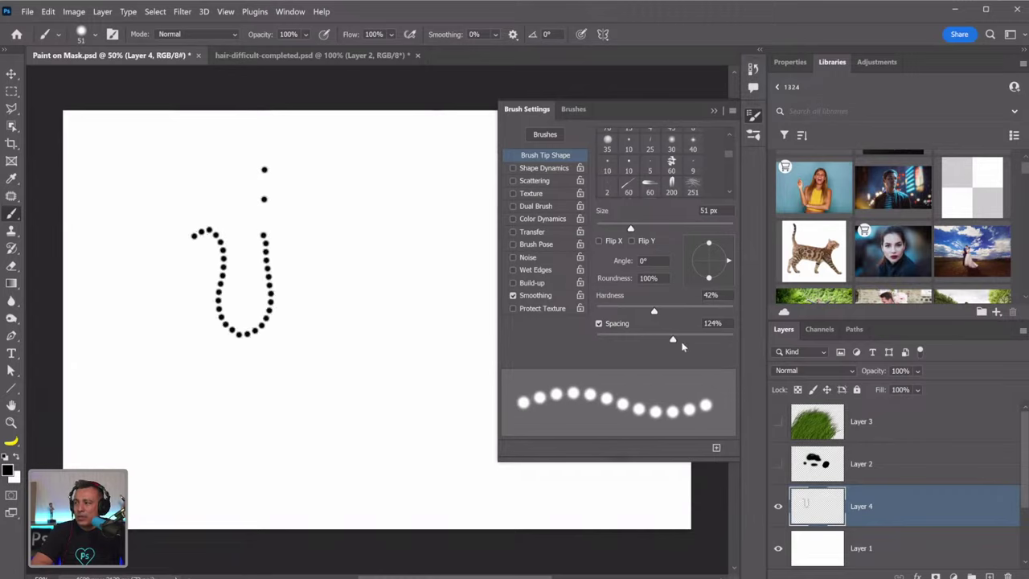
drag(674, 342, 587, 339)
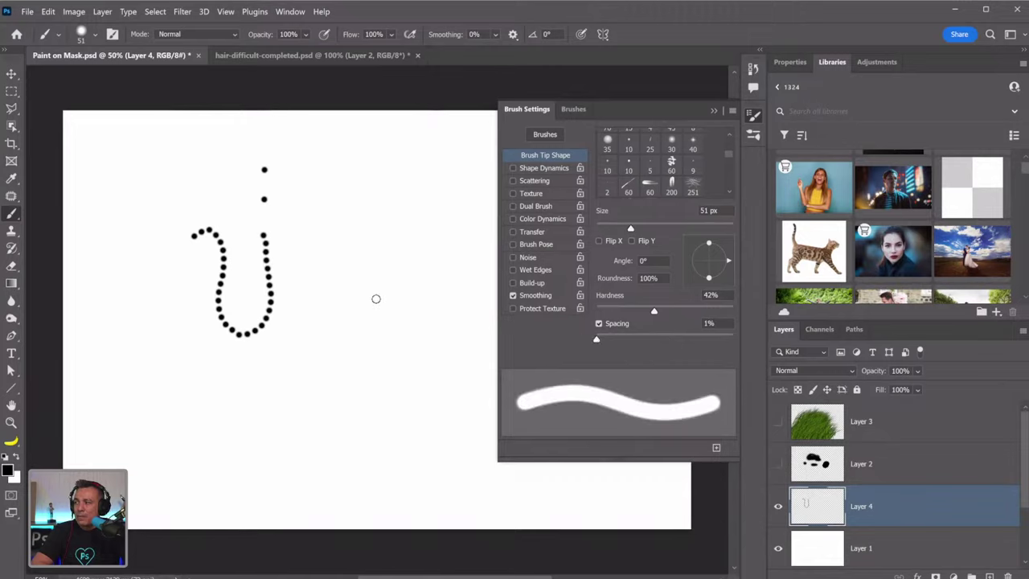
mouse_move(331, 143)
mouse_down()
mouse_move(301, 352)
mouse_move(320, 361)
mouse_move(355, 294)
mouse_move(354, 225)
mouse_move(381, 165)
mouse_move(401, 219)
mouse_move(369, 329)
mouse_up()
mouse_move(407, 354)
mouse_down()
mouse_move(448, 198)
mouse_move(456, 384)
mouse_up()
drag(597, 340, 715, 339)
mouse_move(98, 151)
mouse_down()
mouse_move(124, 332)
mouse_move(142, 376)
mouse_move(210, 423)
mouse_move(239, 398)
mouse_move(183, 345)
mouse_move(159, 244)
mouse_move(193, 160)
mouse_move(238, 141)
mouse_move(277, 146)
mouse_move(295, 188)
mouse_move(271, 302)
mouse_move(266, 401)
mouse_up()
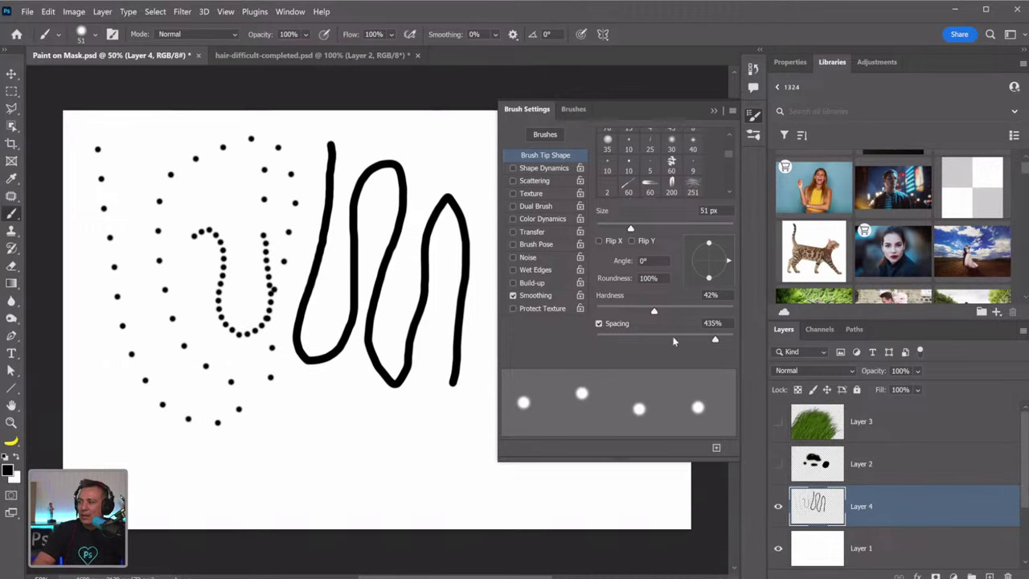
mouse_move(715, 339)
mouse_down()
mouse_move(631, 343)
mouse_move(664, 340)
mouse_up()
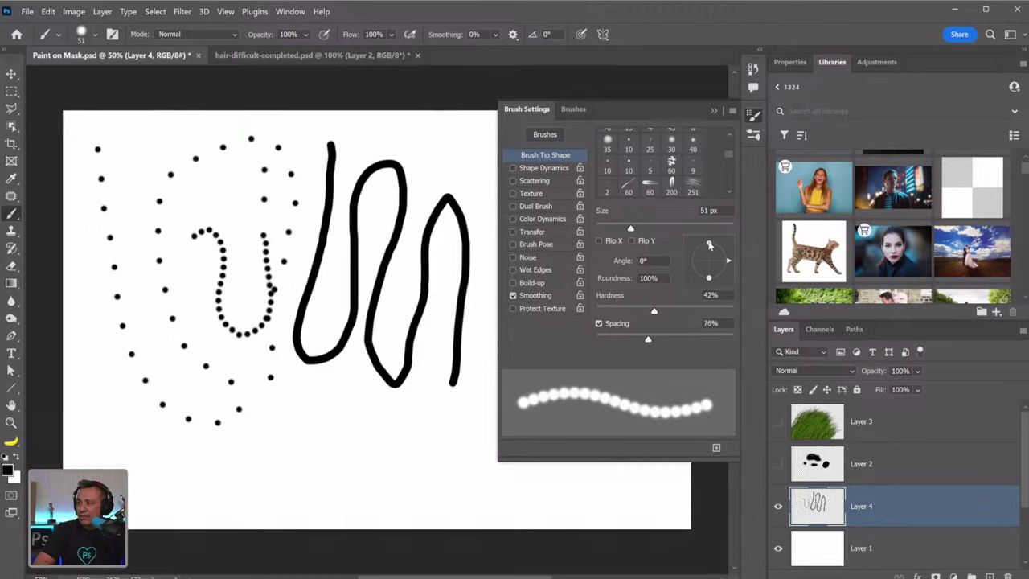
Flatten the tip to 13% roundness, enlarge to 500 px, paint an S stroke, and set spacing to 1%
drag(710, 248, 708, 258)
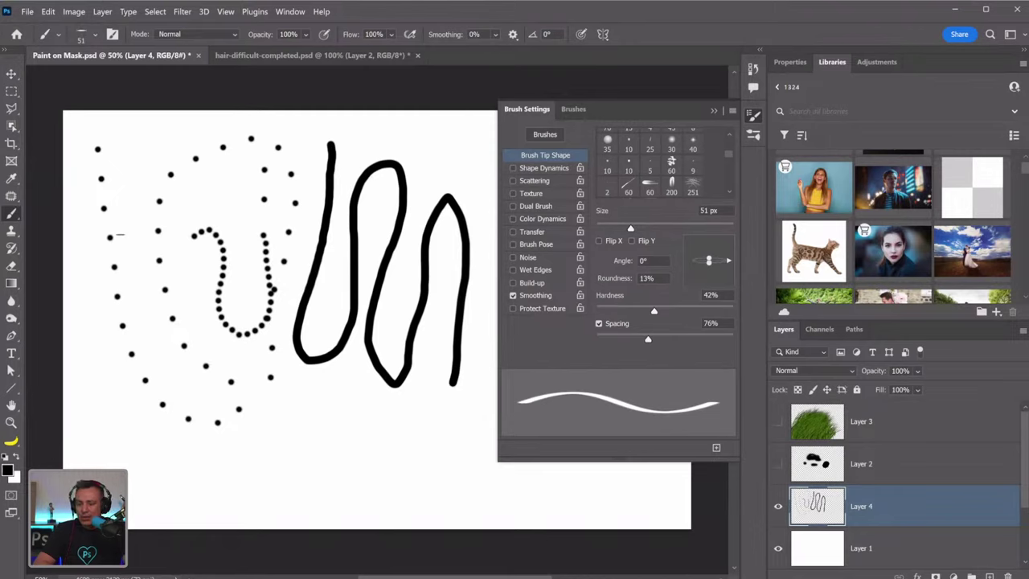
key(bracketright)
key(bracketright)
key(bracketright)
key(bracketright)
key(bracketright)
key(bracketright)
key(bracketright)
key(bracketright)
key(bracketright)
key(bracketright)
key(bracketright)
key(bracketright)
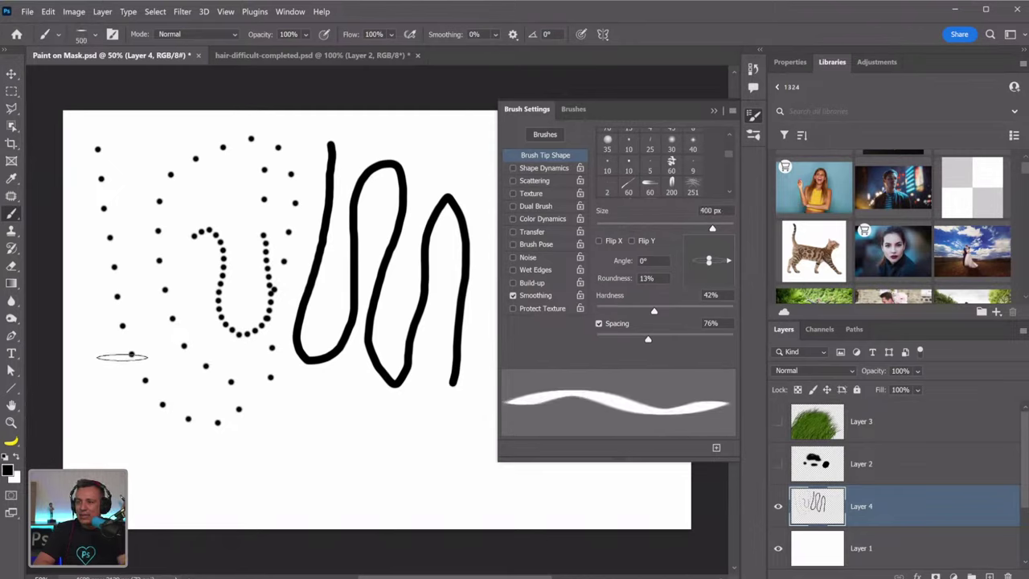
key(bracketright)
mouse_move(122, 356)
mouse_down()
mouse_move(145, 409)
mouse_move(210, 418)
mouse_move(218, 376)
mouse_move(175, 302)
mouse_move(182, 185)
mouse_move(239, 198)
mouse_up()
drag(648, 341, 596, 340)
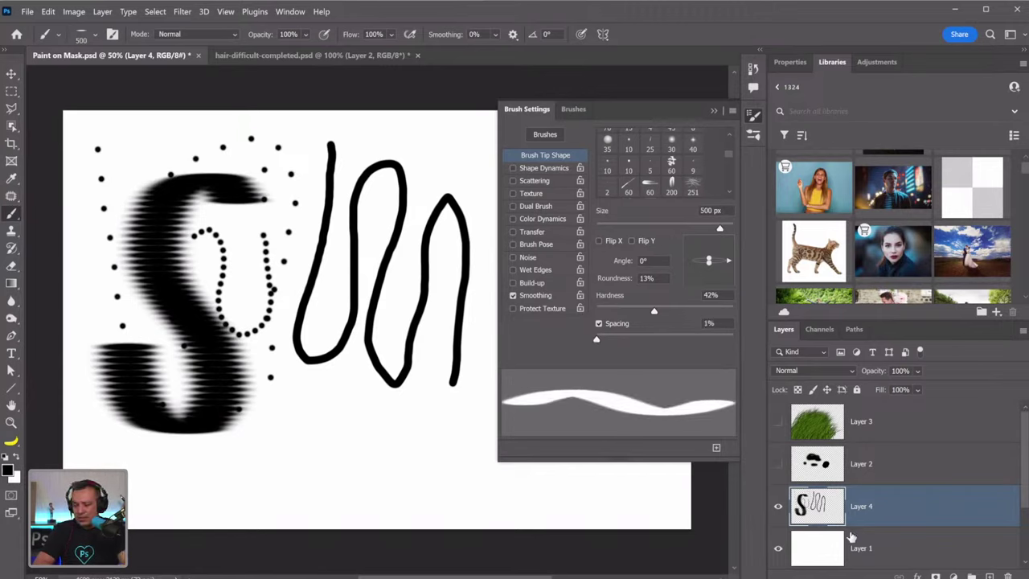
Add Layer 5, hide Layer 4, and paint a large y-shaped black stroke
click(989, 576)
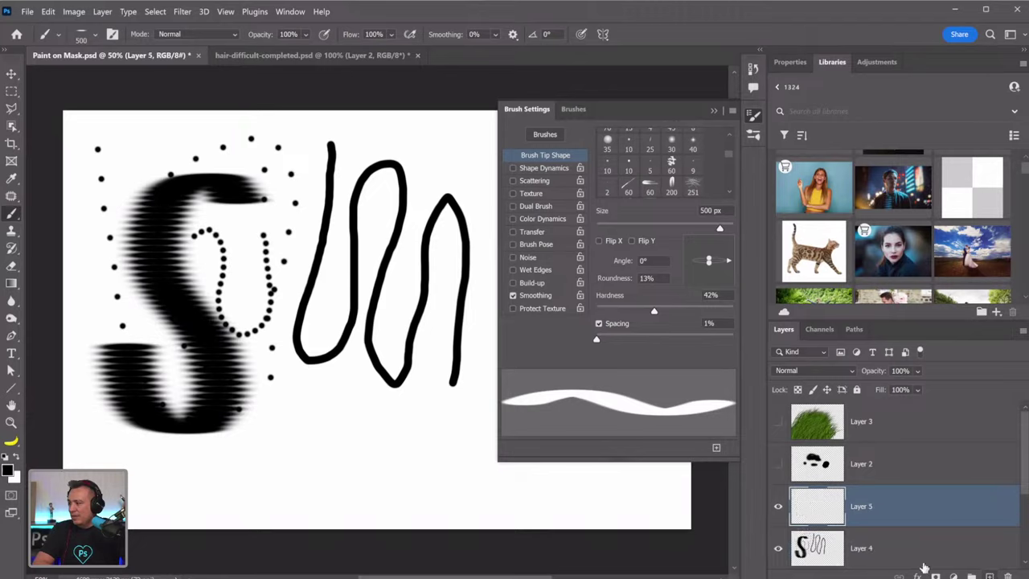
click(778, 547)
mouse_move(136, 204)
mouse_down()
mouse_move(134, 255)
mouse_move(225, 263)
mouse_move(257, 314)
mouse_move(236, 324)
mouse_move(348, 237)
mouse_move(398, 293)
mouse_move(377, 344)
mouse_up()
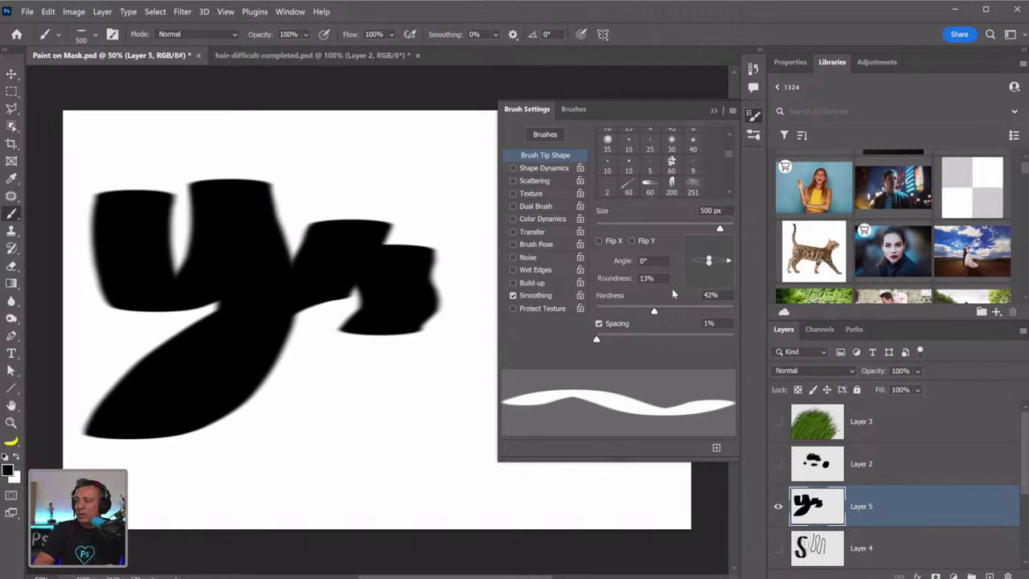
Flatten the tip to 2% roundness at 52°, paint calligraphic squiggles, and shrink to 100 px
mouse_move(712, 265)
mouse_down()
mouse_move(727, 262)
mouse_move(721, 246)
mouse_up()
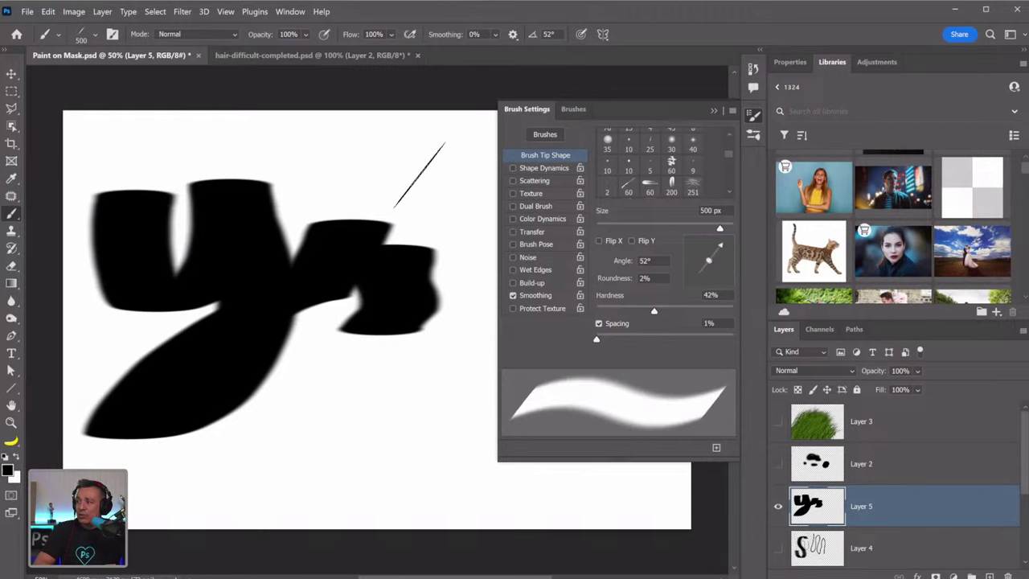
mouse_move(337, 172)
mouse_down()
mouse_move(416, 172)
mouse_move(438, 188)
mouse_move(439, 228)
mouse_move(336, 246)
mouse_move(287, 187)
mouse_move(230, 180)
mouse_move(145, 212)
mouse_move(199, 372)
mouse_move(351, 368)
mouse_move(361, 396)
mouse_move(424, 405)
mouse_move(372, 436)
mouse_move(372, 455)
mouse_move(274, 468)
mouse_move(228, 458)
mouse_move(146, 484)
mouse_move(201, 438)
mouse_move(270, 435)
mouse_up()
key(bracketleft)
key(bracketleft)
key(bracketleft)
key(bracketleft)
key(bracketleft)
key(bracketleft)
key(bracketleft)
key(bracketleft)
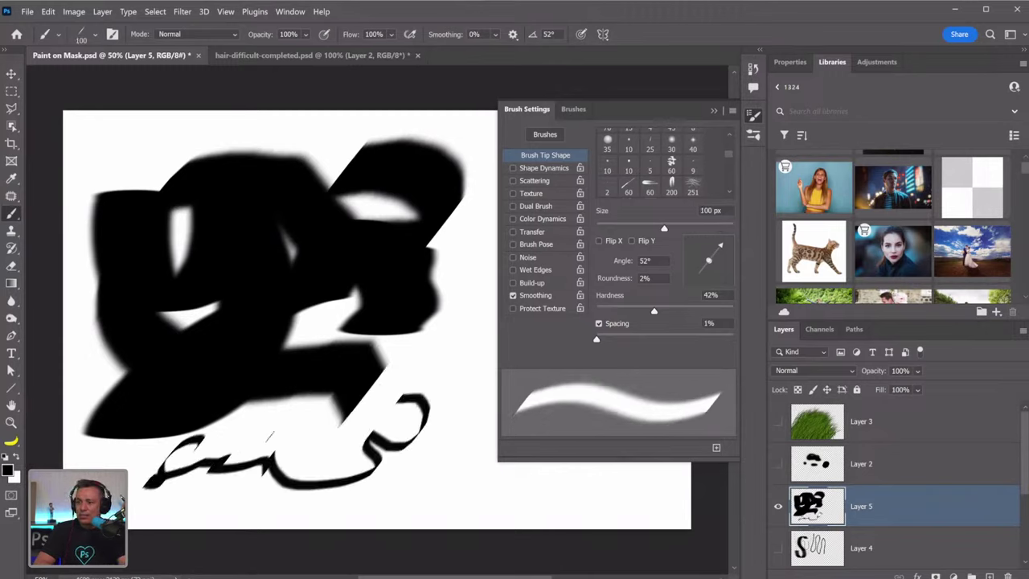
Hide Layer 5, add Layer 6, and paint a wide 1000 px horizontal band at about 91°
click(778, 506)
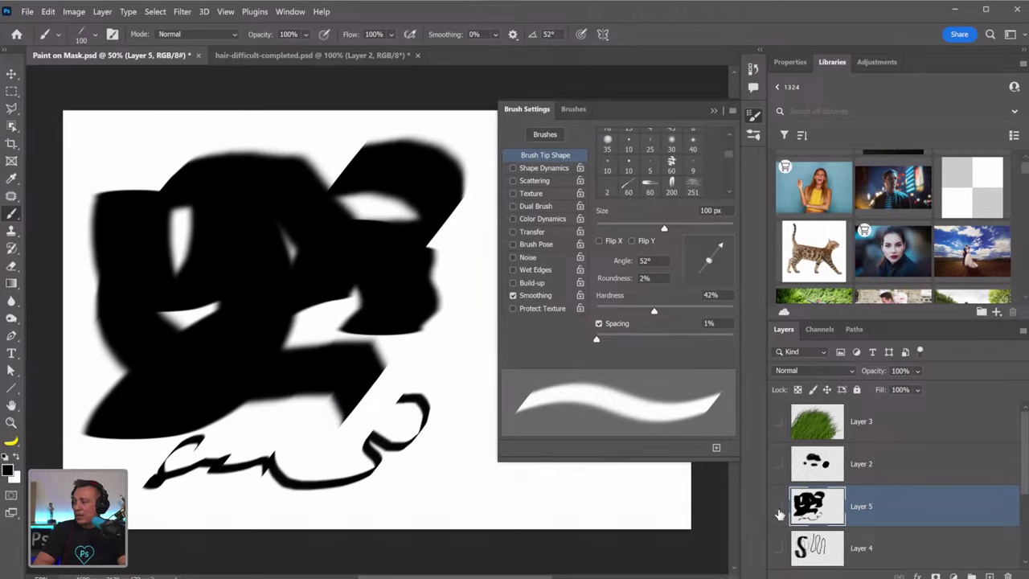
click(988, 576)
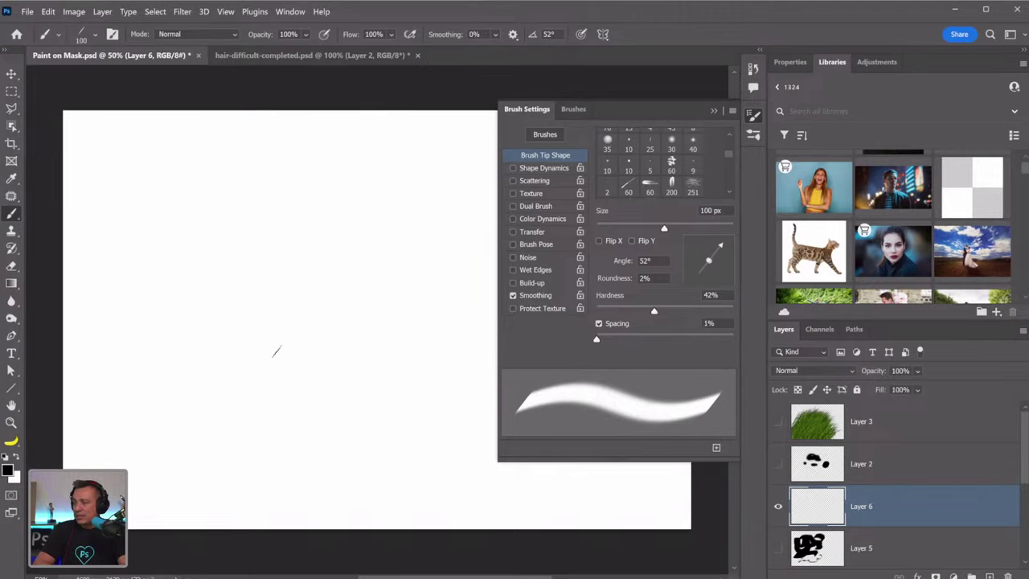
key(bracketright)
key(bracketright)
key(bracketright)
key(bracketright)
key(bracketright)
key(bracketright)
key(bracketright)
key(bracketright)
key(bracketright)
key(bracketright)
key(bracketright)
key(bracketright)
key(bracketright)
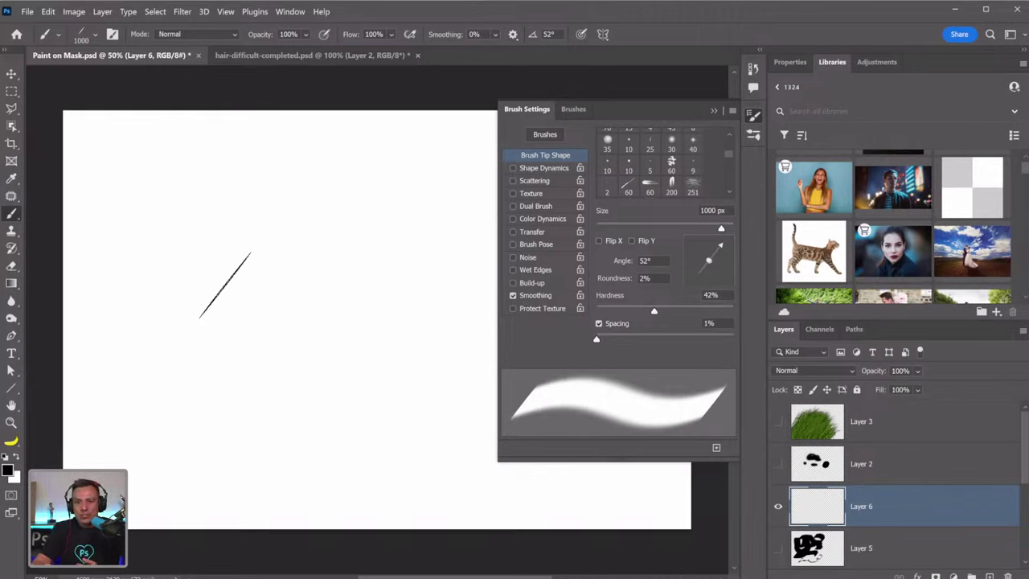
key(Left)
key(Left)
key(Left)
key(Left)
key(Left)
key(Left)
key(Left)
key(Left)
key(Left)
key(Left)
key(Left)
key(Left)
key(Left)
key(Left)
key(Left)
key(Left)
key(Left)
key(Left)
key(Left)
key(Left)
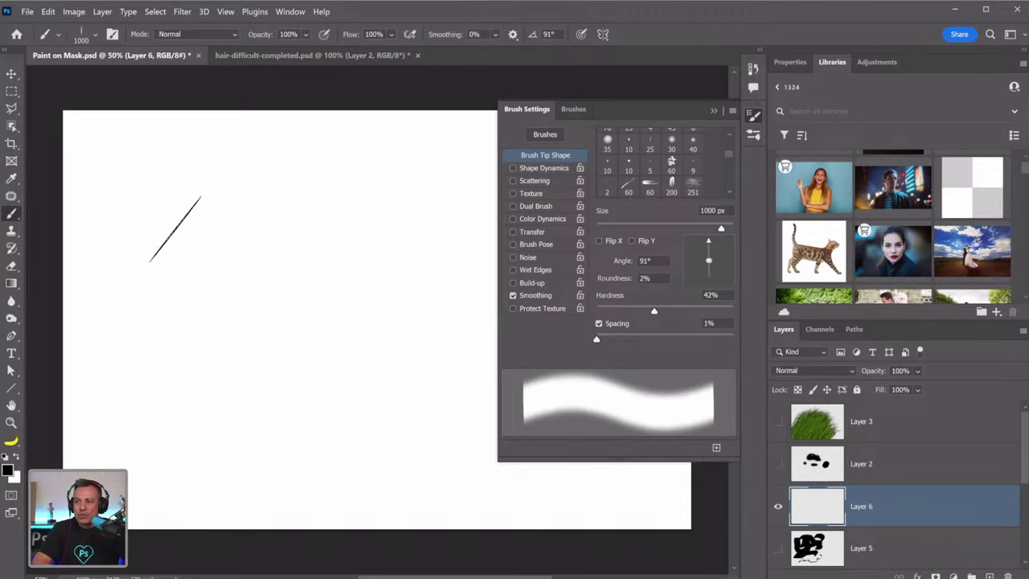
drag(176, 230, 366, 228)
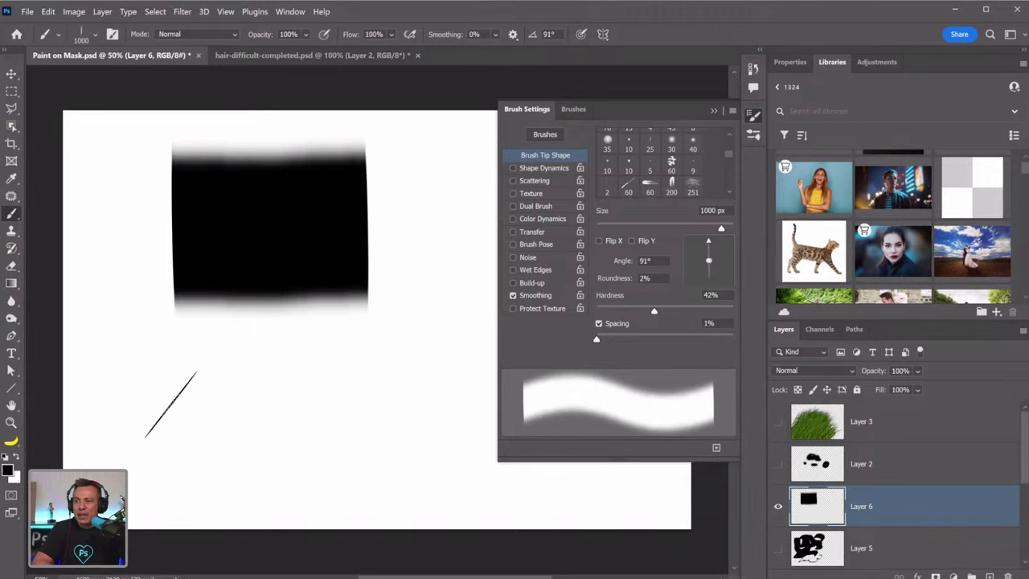
Paint further wide bands at 48° and 96°, then hide Layer 6
key(Right)
key(Right)
key(Right)
key(Right)
key(Right)
key(Right)
key(Right)
key(Right)
key(Right)
key(Right)
key(Right)
key(Right)
key(Right)
key(Right)
key(Right)
key(Right)
key(Right)
key(Right)
key(Right)
key(Right)
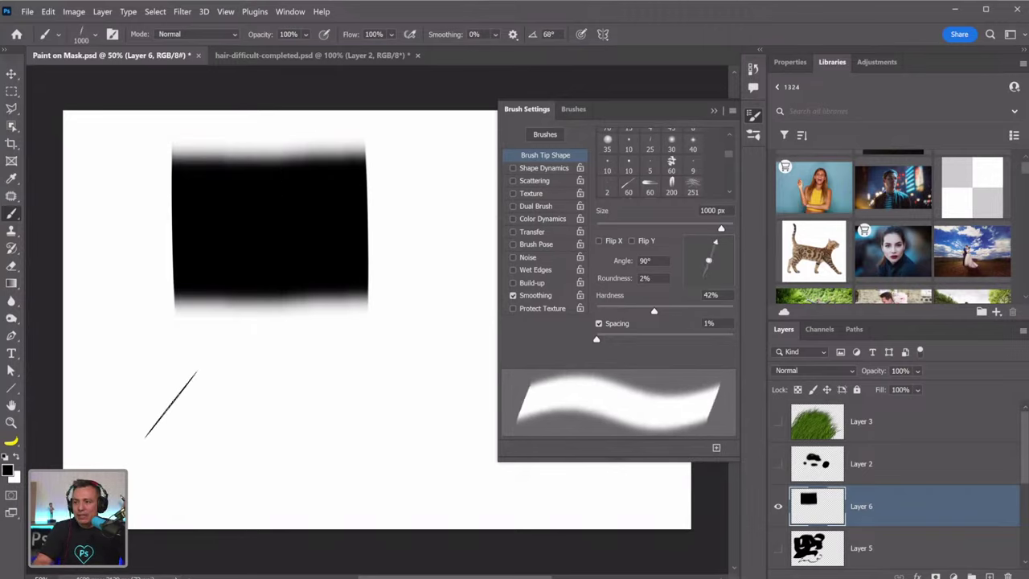
mouse_move(171, 405)
mouse_down()
mouse_move(249, 428)
mouse_move(388, 442)
mouse_up()
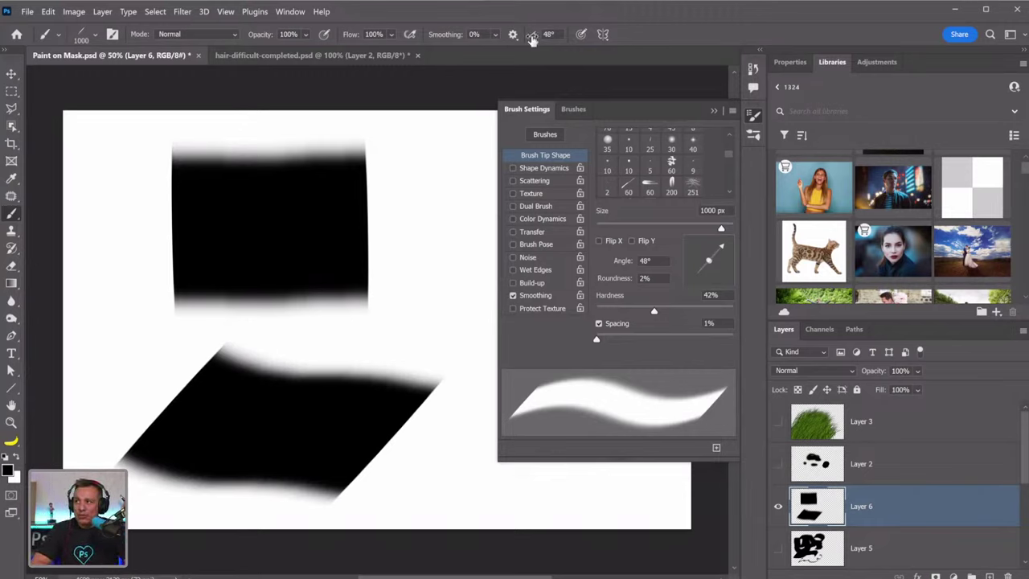
drag(533, 34, 562, 37)
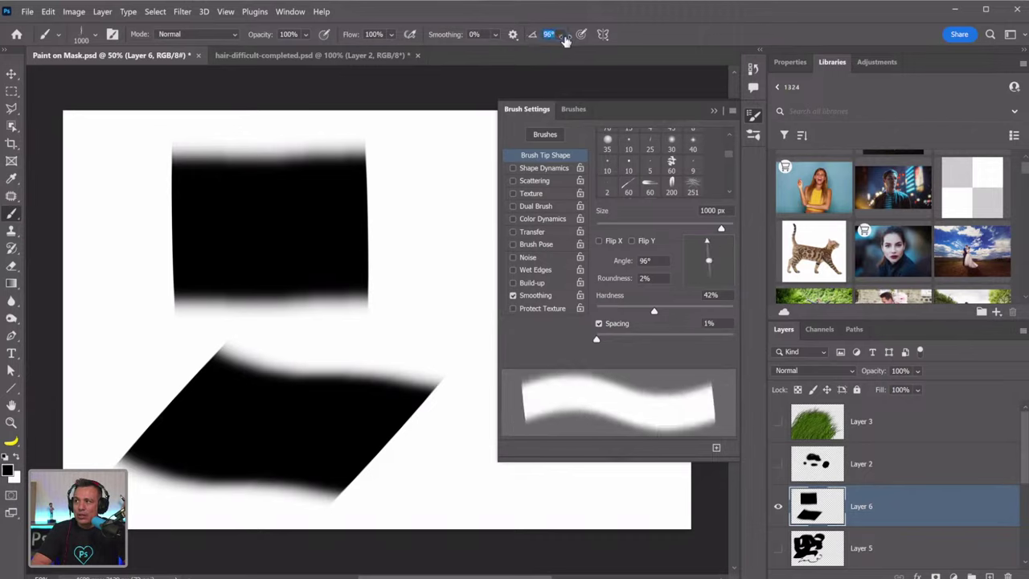
drag(375, 222, 435, 223)
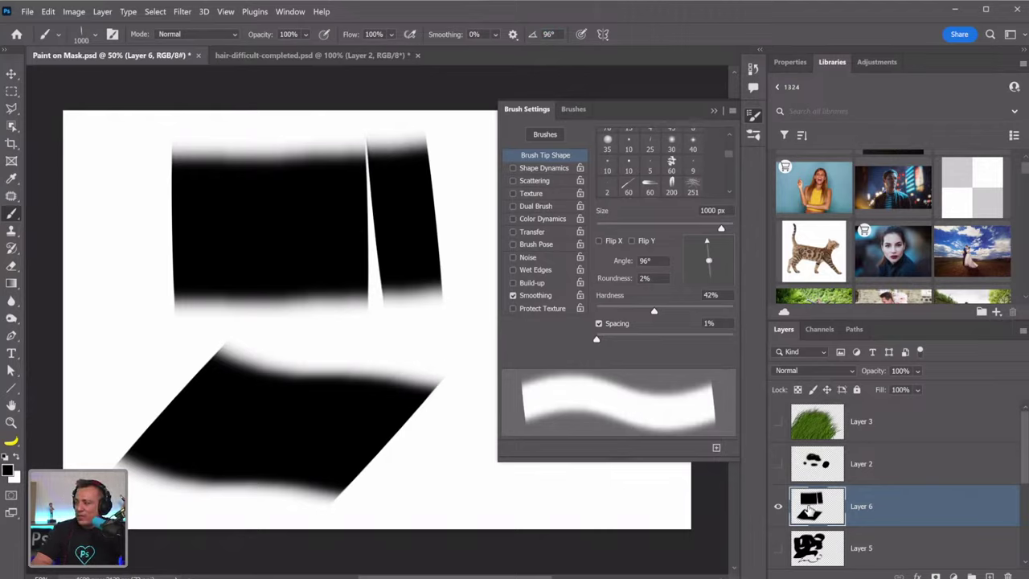
click(778, 506)
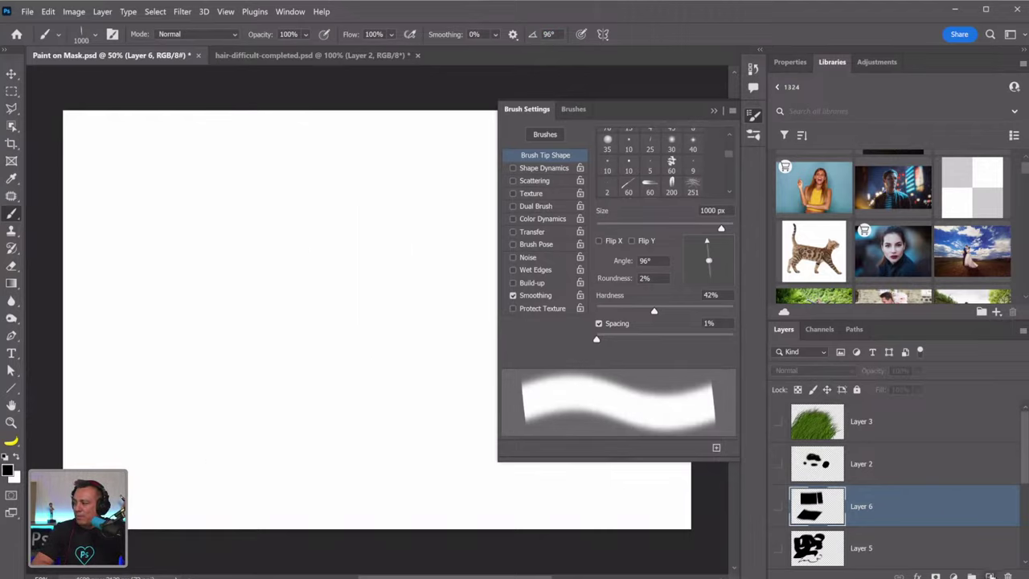
Add Layer 7 and paint a short test stroke with the Charcoal Pencil brush
click(990, 576)
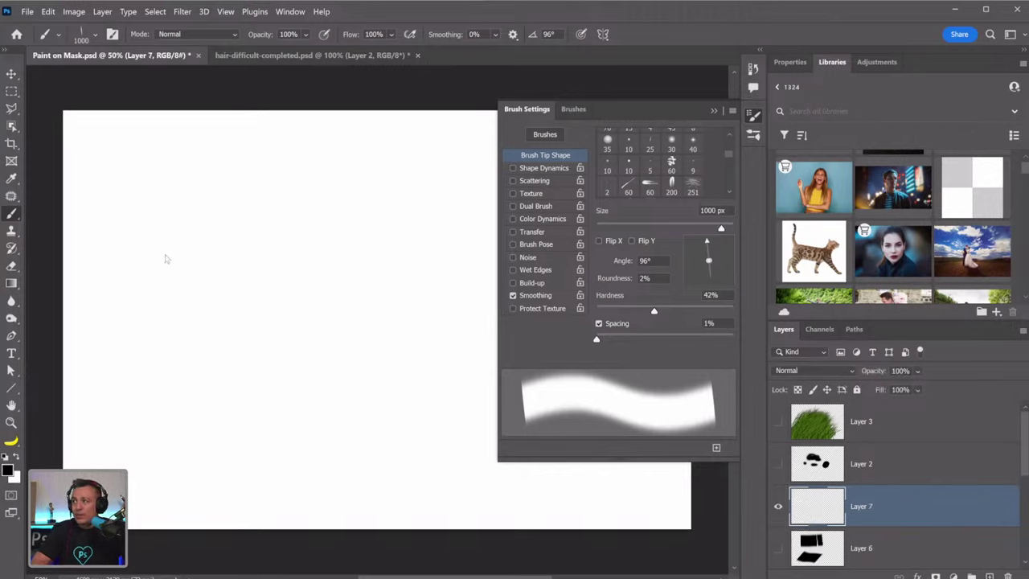
click(96, 35)
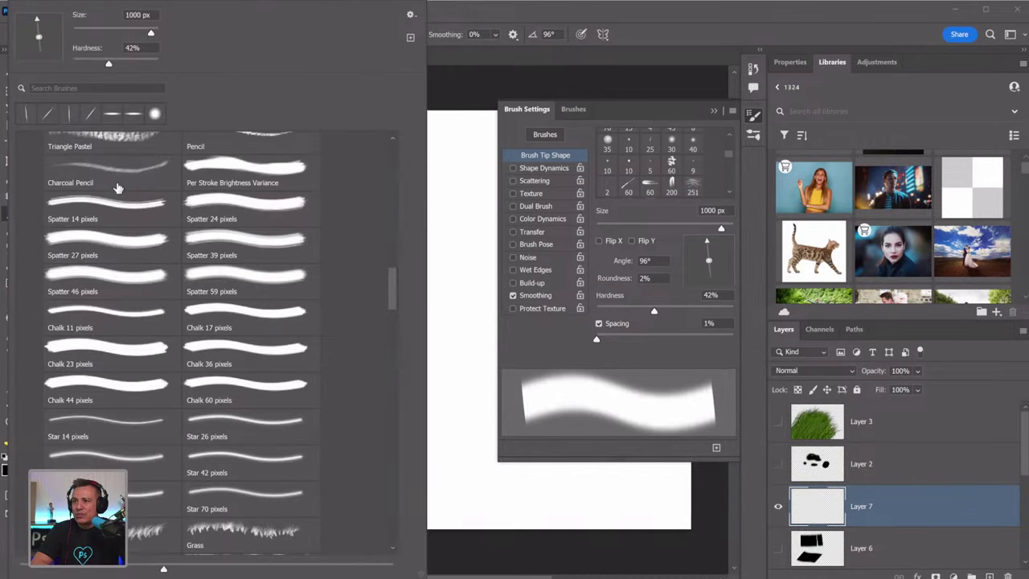
scroll(117, 193, up, 2)
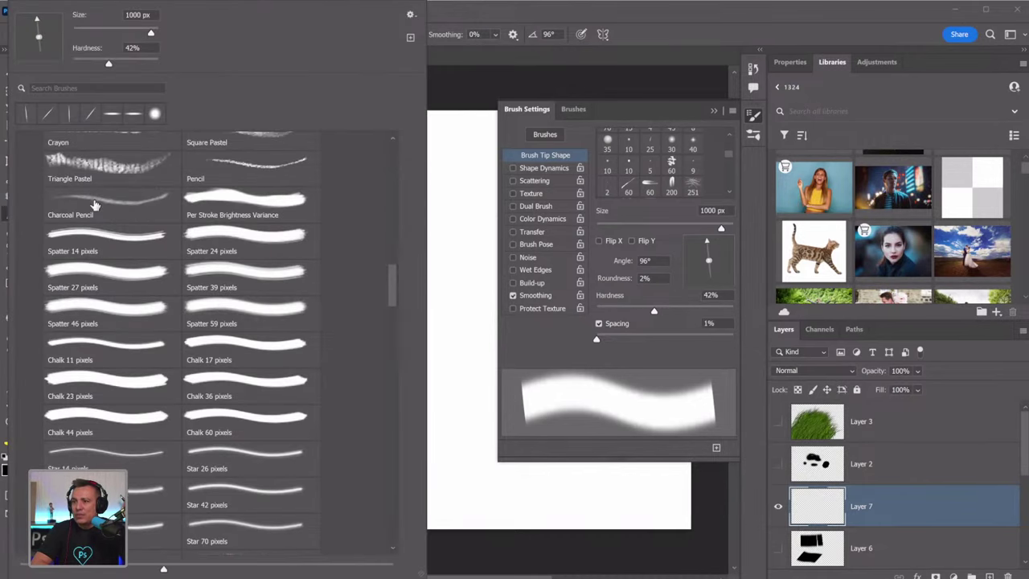
click(95, 205)
click(433, 101)
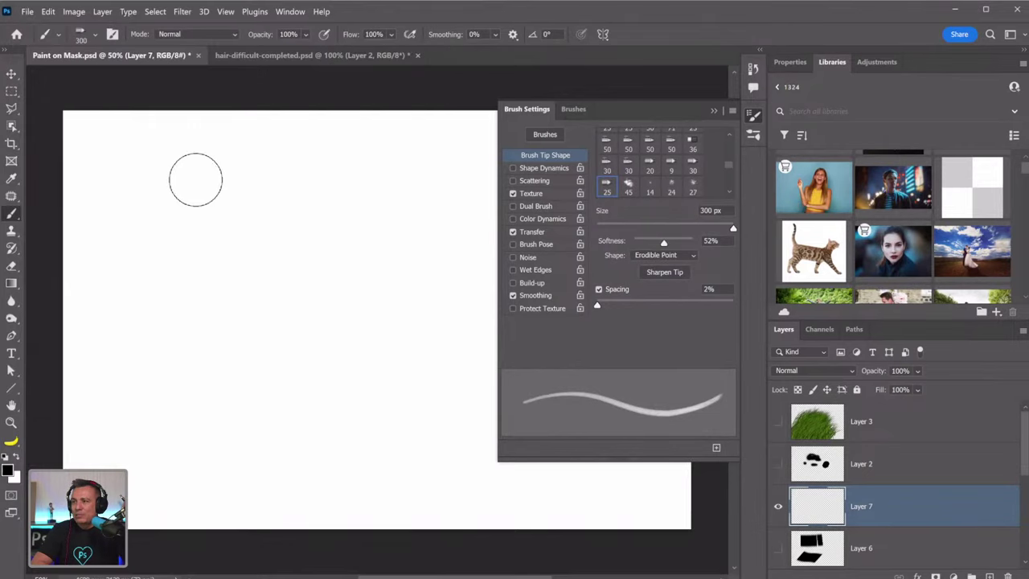
mouse_move(157, 203)
mouse_down()
mouse_move(191, 186)
mouse_move(172, 202)
mouse_move(265, 202)
mouse_move(100, 226)
mouse_up()
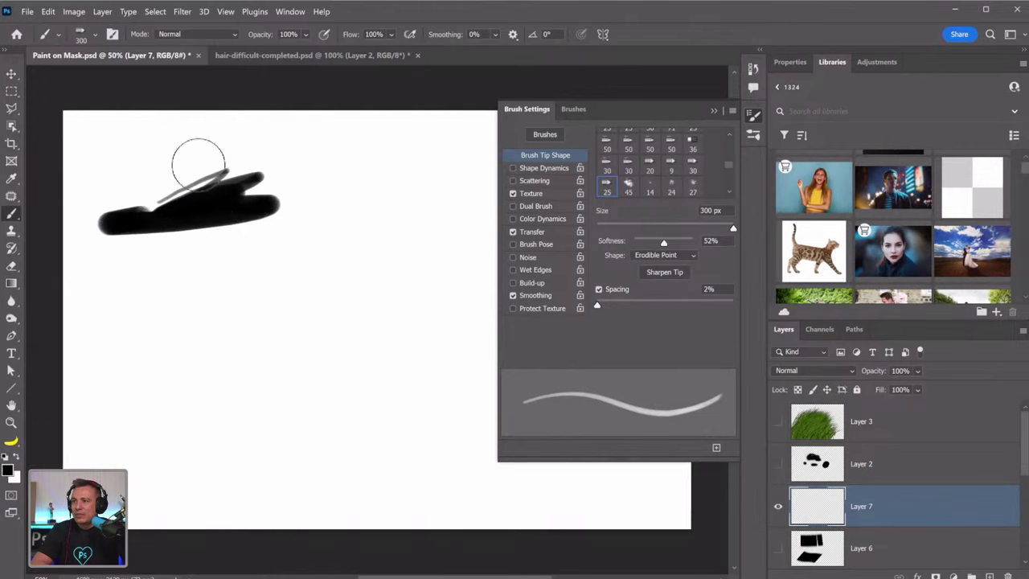
Switch to Square Pastel and paint a broad zigzag, undoing the extra fill-in stroke
click(94, 34)
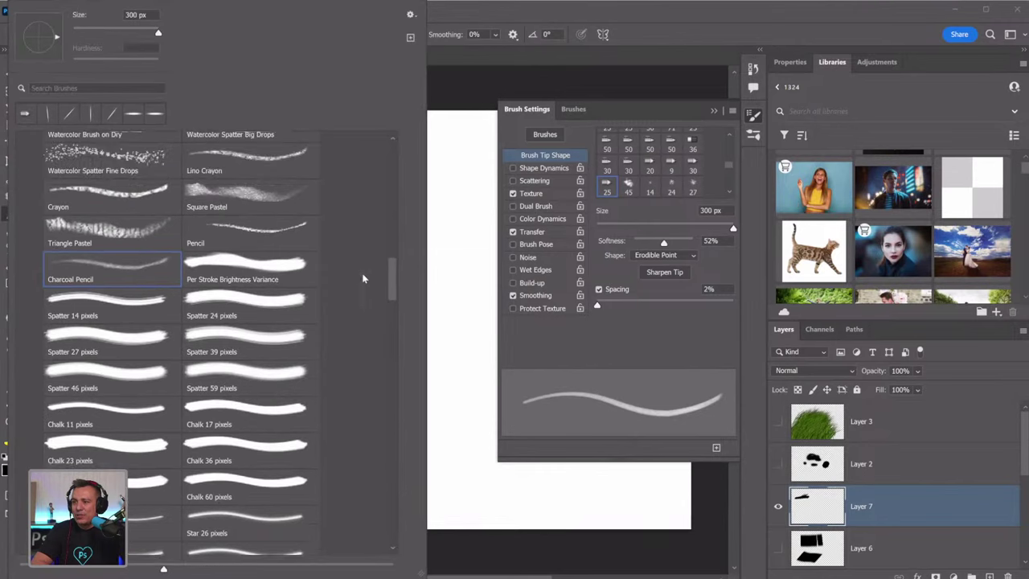
click(283, 207)
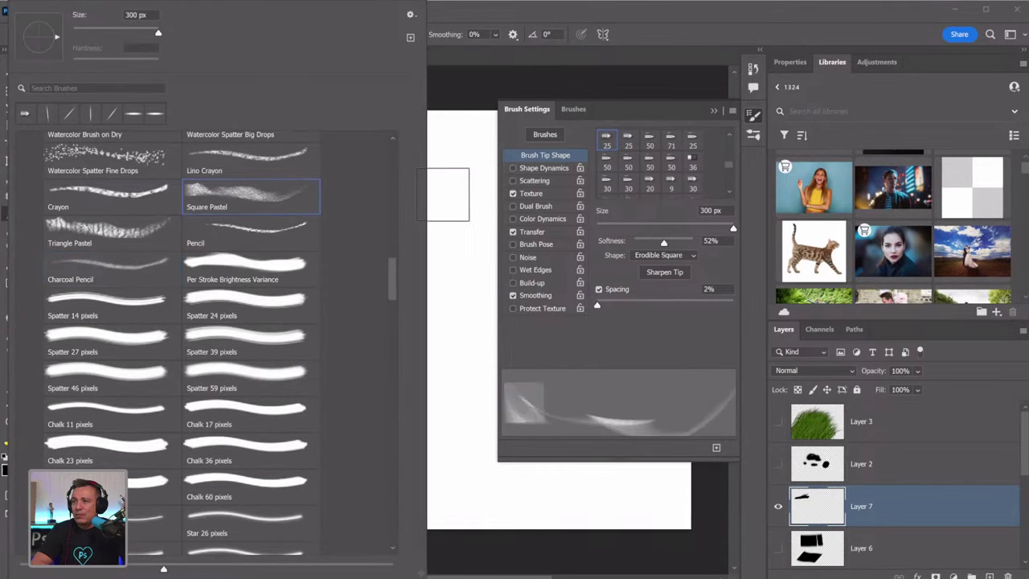
click(446, 211)
click(446, 210)
mouse_move(347, 189)
mouse_down()
mouse_move(245, 210)
mouse_move(218, 228)
mouse_move(341, 205)
mouse_move(258, 245)
mouse_up()
mouse_move(186, 191)
mouse_down()
mouse_move(273, 182)
mouse_move(209, 200)
mouse_move(298, 183)
mouse_up()
key(ctrl+z)
key(ctrl+z)
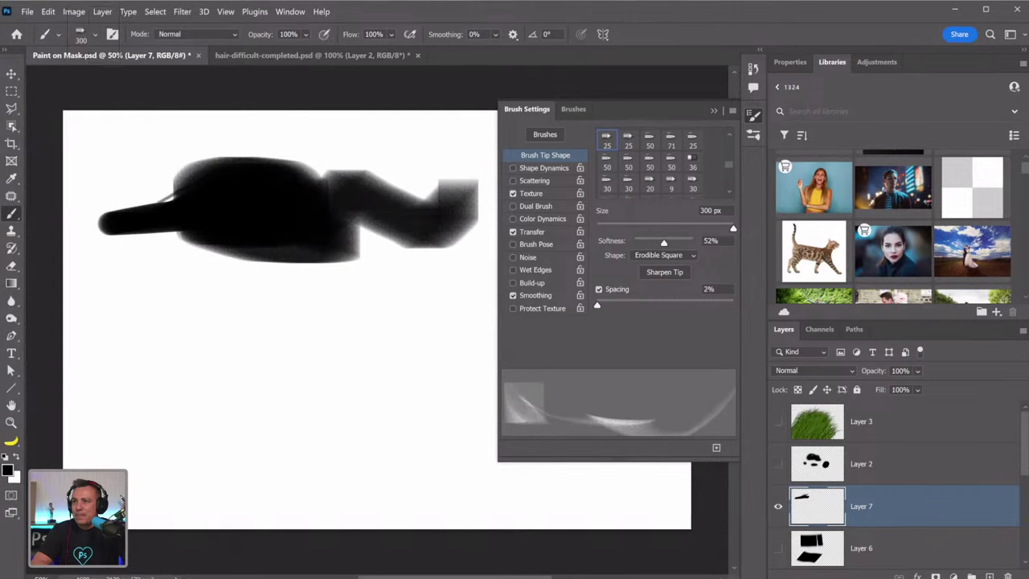
Scroll the brush preset list up to the brush folders
scroll(147, 279, up, 6)
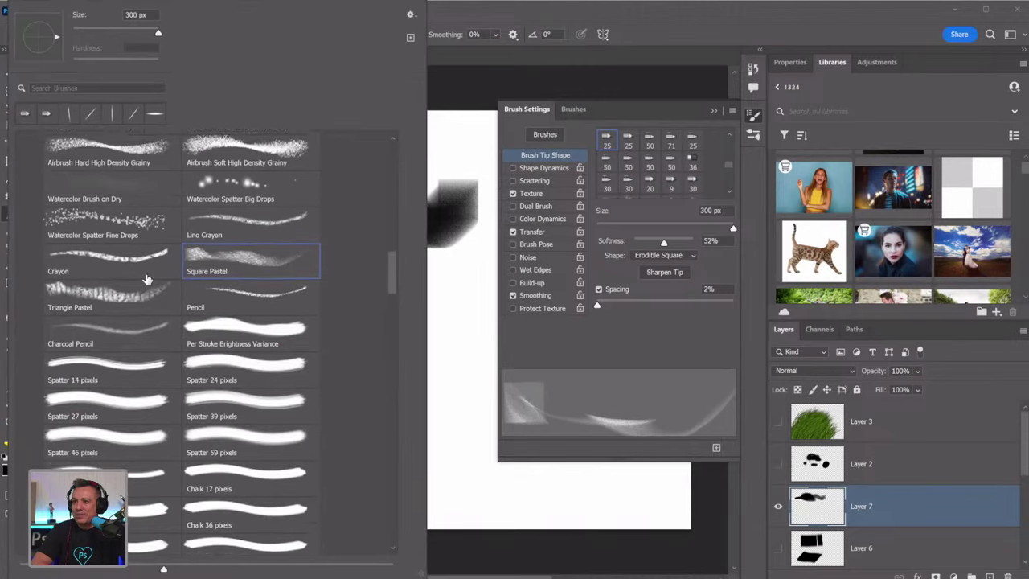
scroll(148, 279, up, 1)
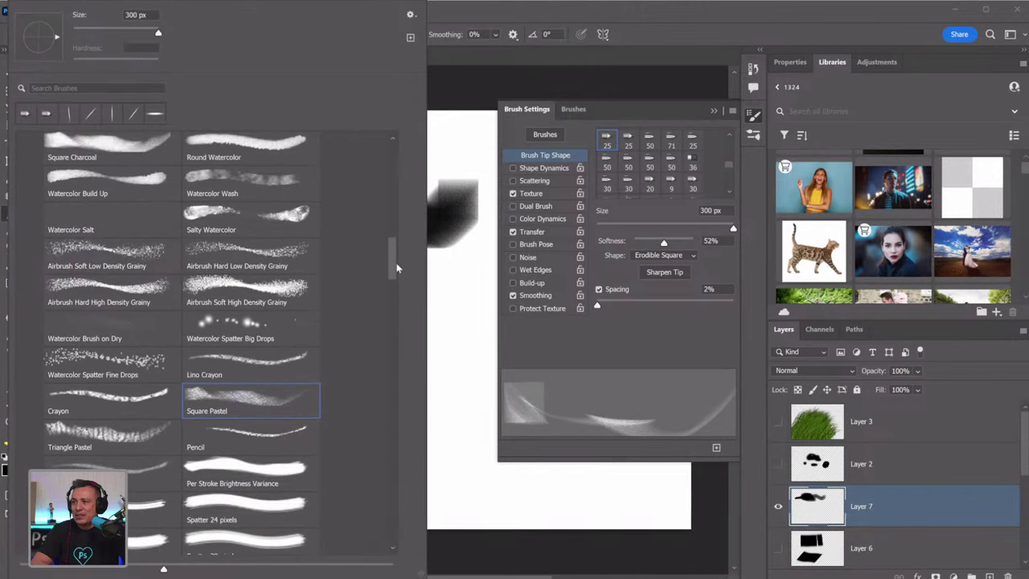
drag(397, 268, 356, 156)
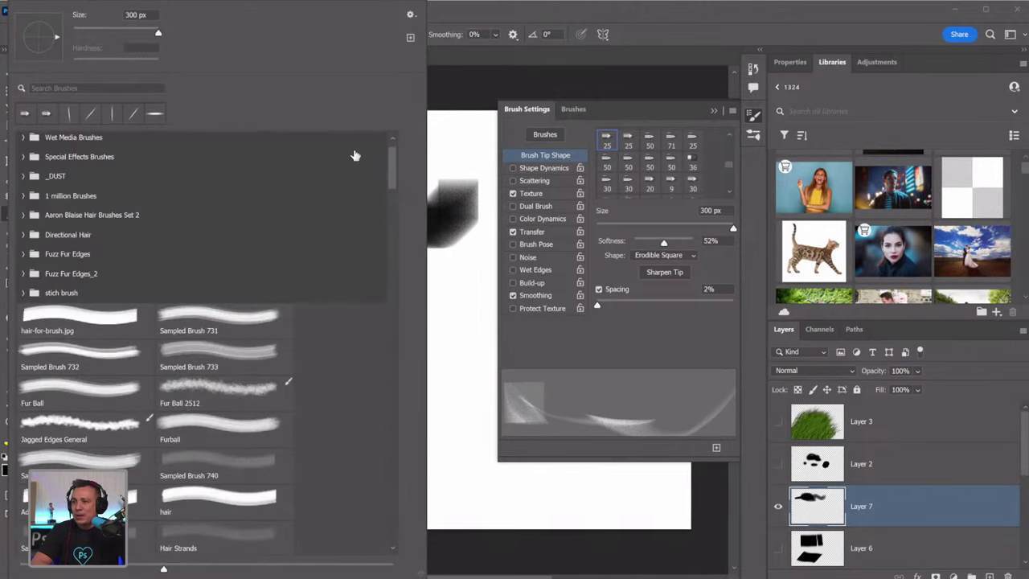
Choose Kyle's Spatter Pressure Control from the Special Effects Brushes folder
click(22, 137)
click(22, 137)
click(22, 158)
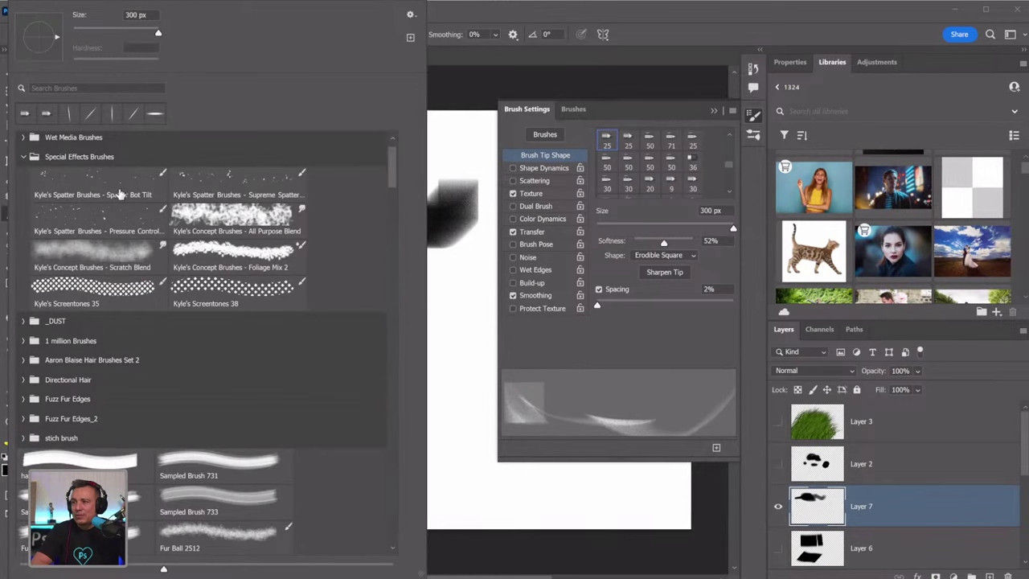
click(110, 218)
click(286, 244)
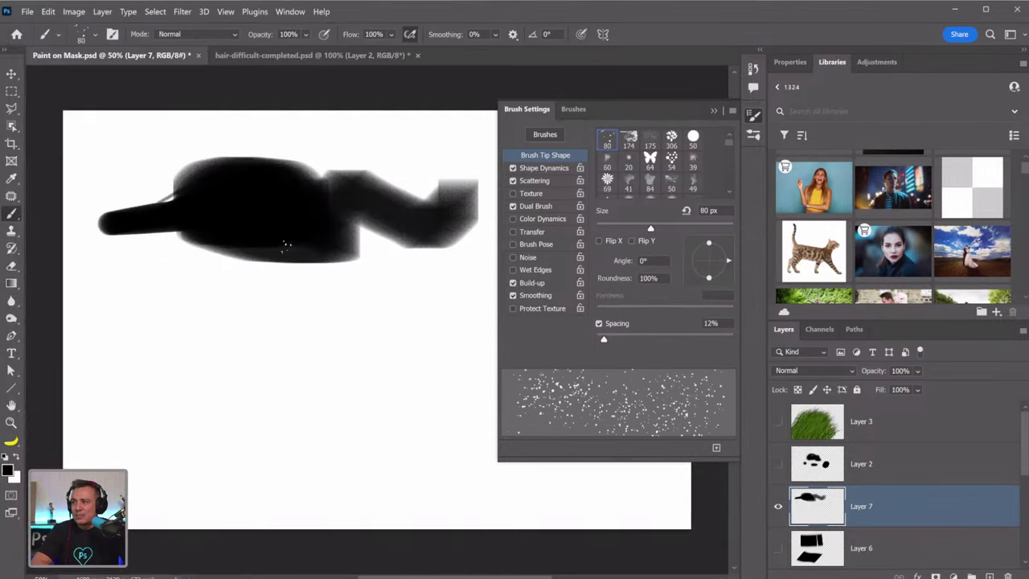
Paint a round black spatter cluster below the strokes and resize the brush to 150 px
mouse_move(287, 356)
mouse_down()
mouse_move(251, 386)
mouse_move(304, 371)
mouse_move(262, 394)
mouse_move(273, 359)
mouse_move(283, 356)
mouse_move(261, 402)
mouse_move(293, 365)
mouse_move(273, 386)
mouse_up()
key(bracketright)
key(bracketright)
key(bracketright)
key(bracketright)
key(bracketright)
key(bracketright)
key(bracketright)
key(bracketright)
key(bracketleft)
key(bracketleft)
key(bracketleft)
key(bracketleft)
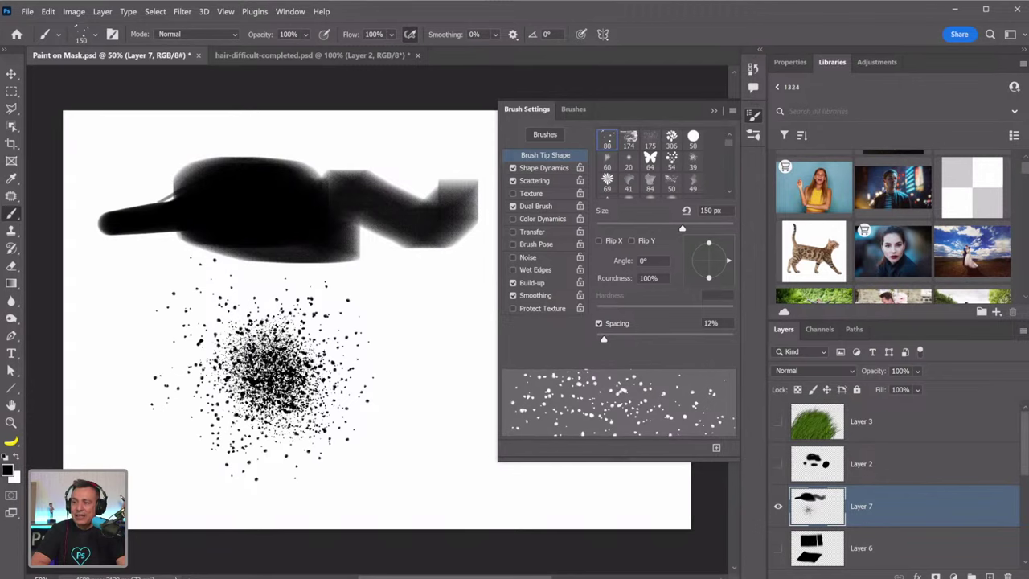
right_click(12, 214)
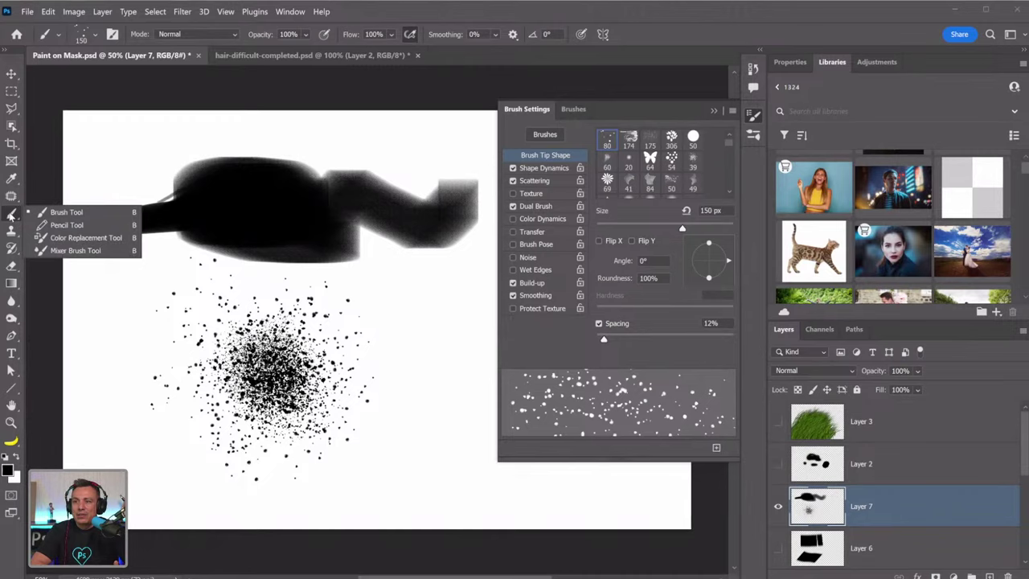
click(11, 214)
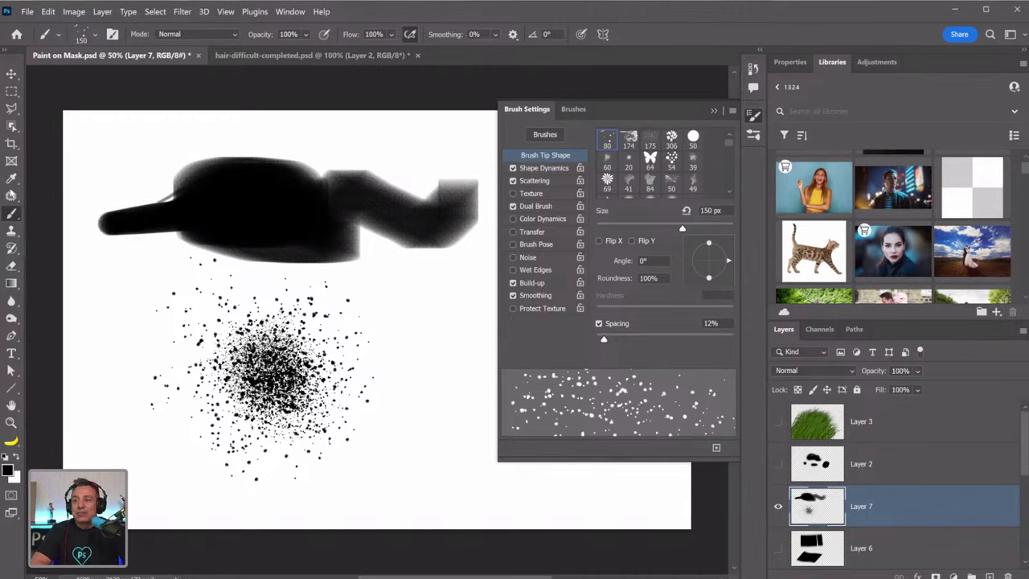
click(12, 267)
right_click(14, 269)
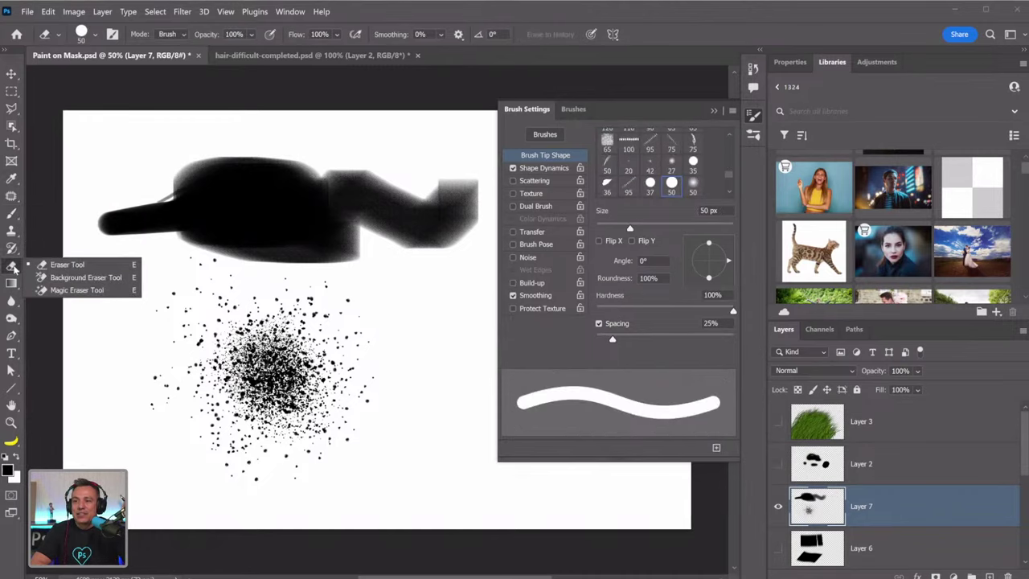
click(96, 265)
drag(259, 384, 274, 368)
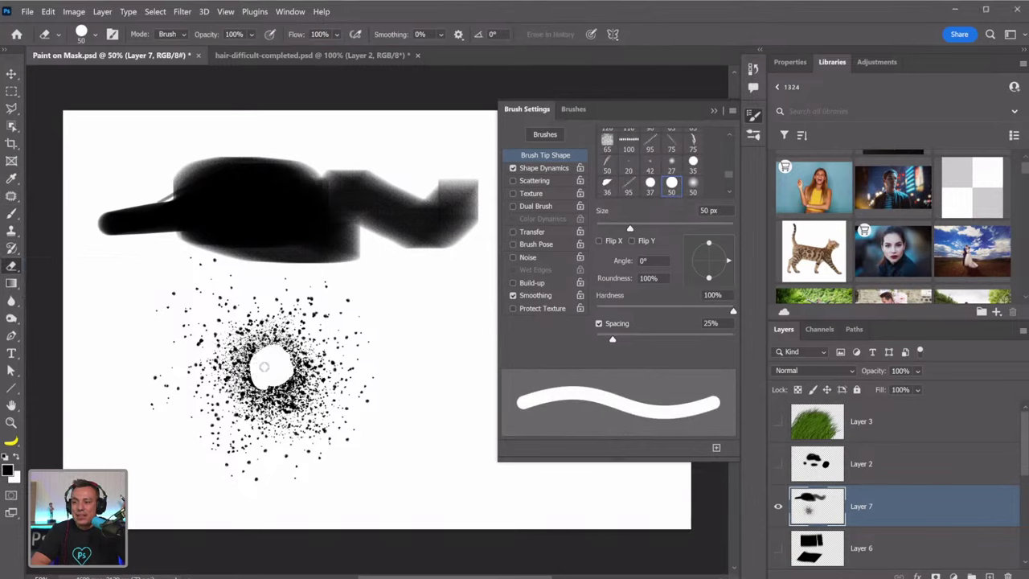
mouse_move(257, 363)
mouse_down()
mouse_move(264, 384)
mouse_move(283, 388)
mouse_up()
key(ctrl+z)
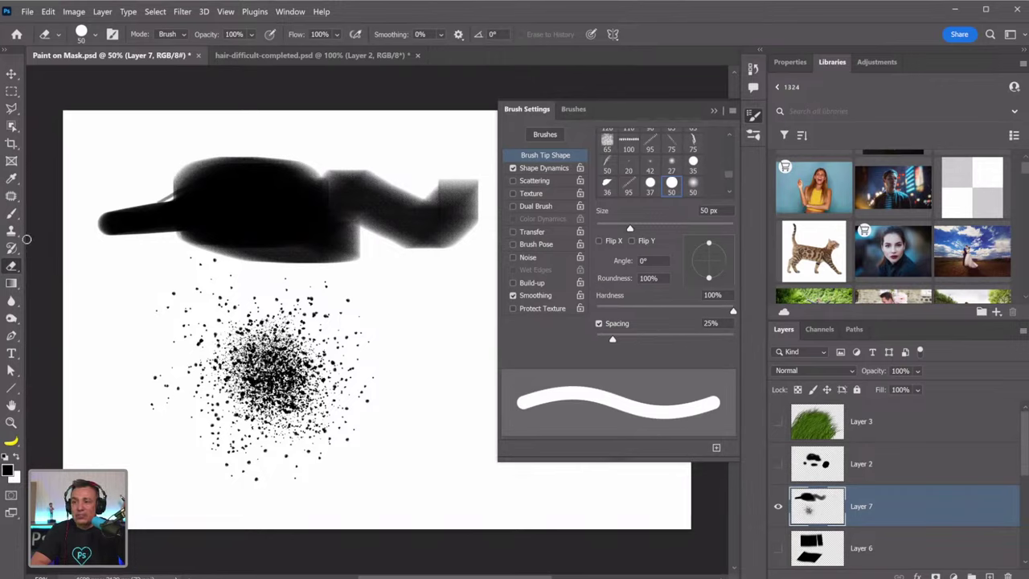
click(11, 213)
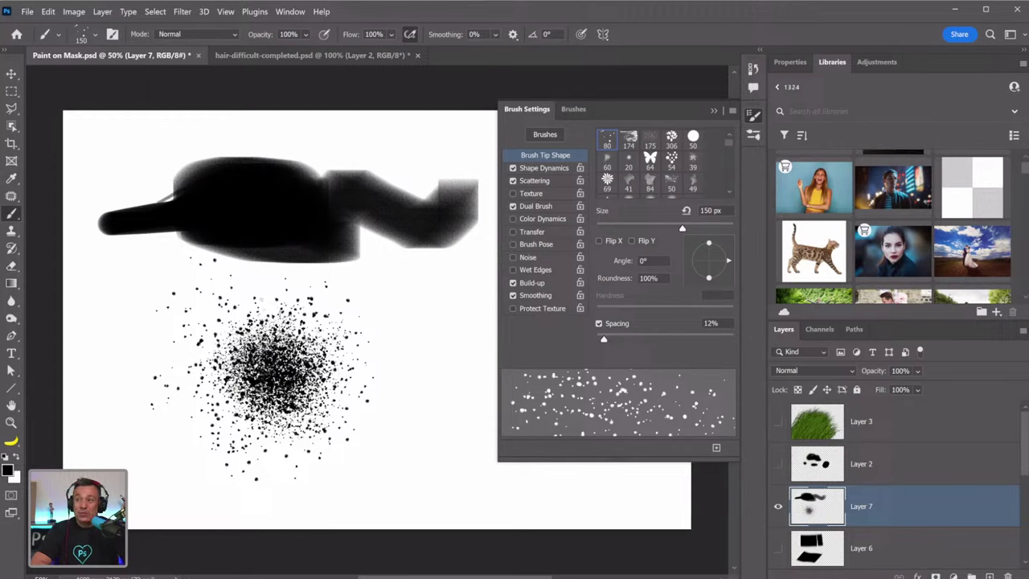
Erase the dense centre of the spatter cluster with the brush in Clear mode
click(177, 35)
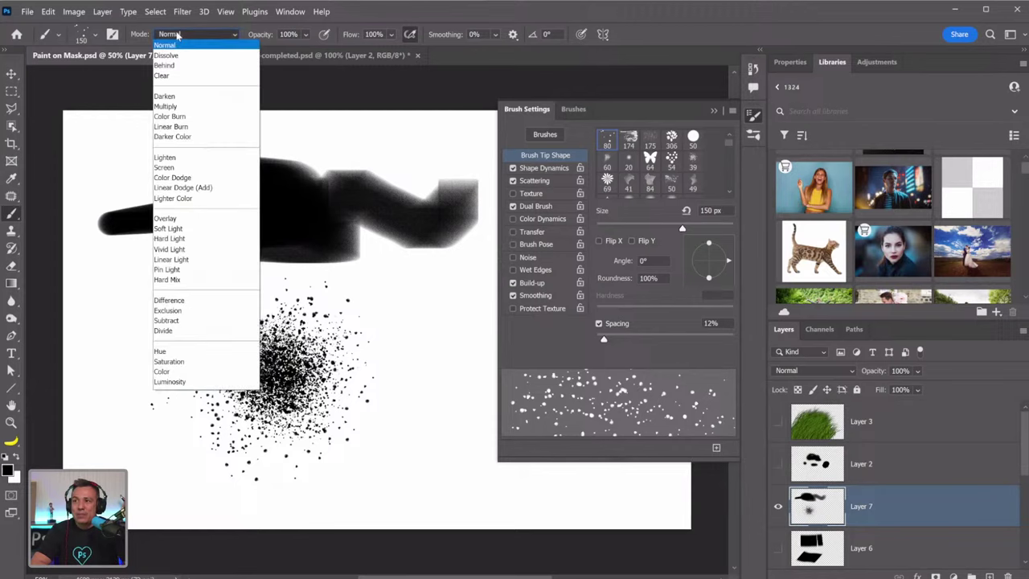
click(164, 76)
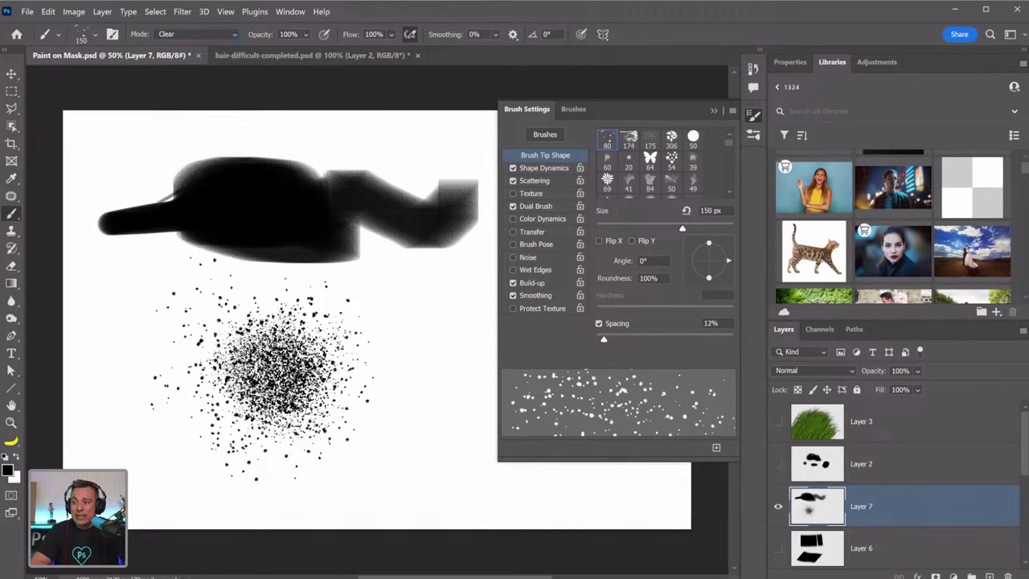
mouse_move(269, 358)
mouse_down()
mouse_move(286, 348)
mouse_move(293, 366)
mouse_move(280, 364)
mouse_move(295, 346)
mouse_move(313, 381)
mouse_up()
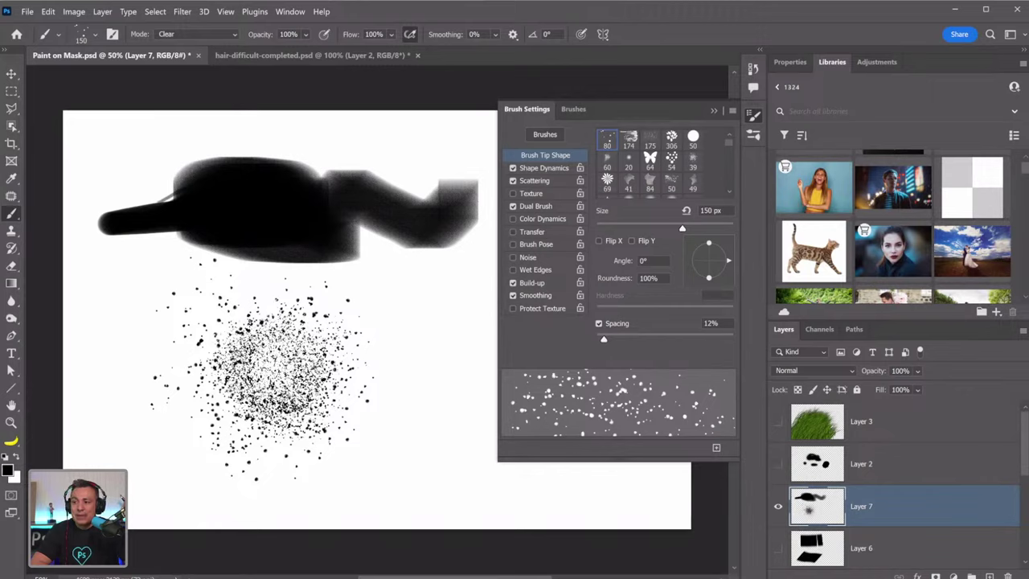
Set the brush back to Normal mode and rework the spatter centre into a grainy texture
click(188, 35)
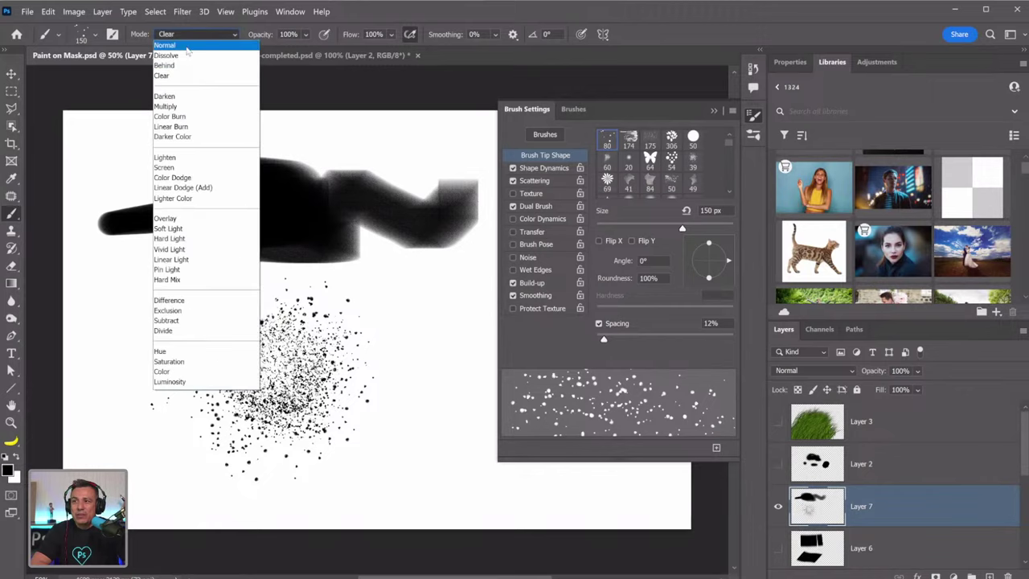
click(173, 45)
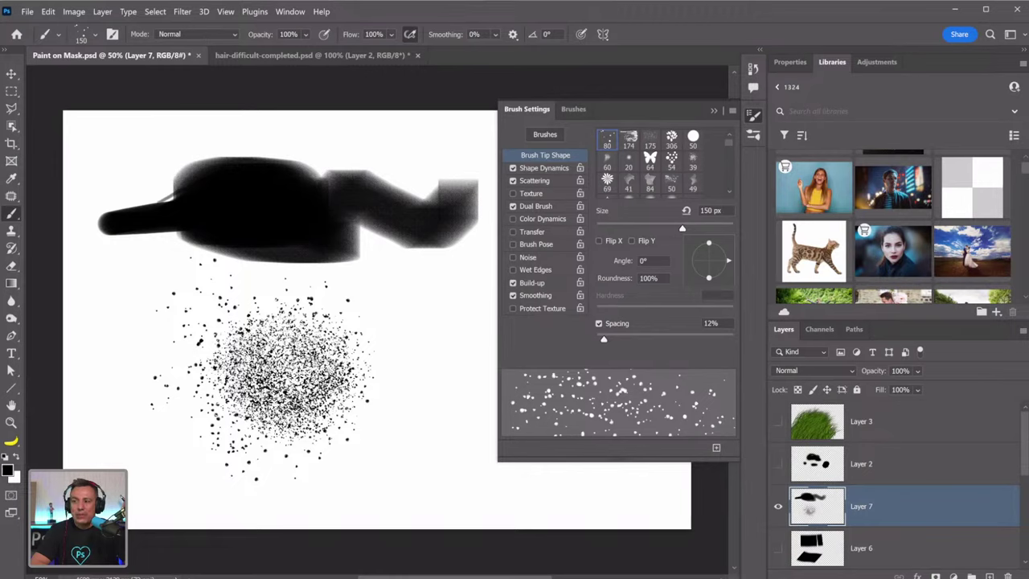
mouse_move(262, 358)
mouse_down()
mouse_move(290, 395)
mouse_move(328, 394)
mouse_move(294, 406)
mouse_up()
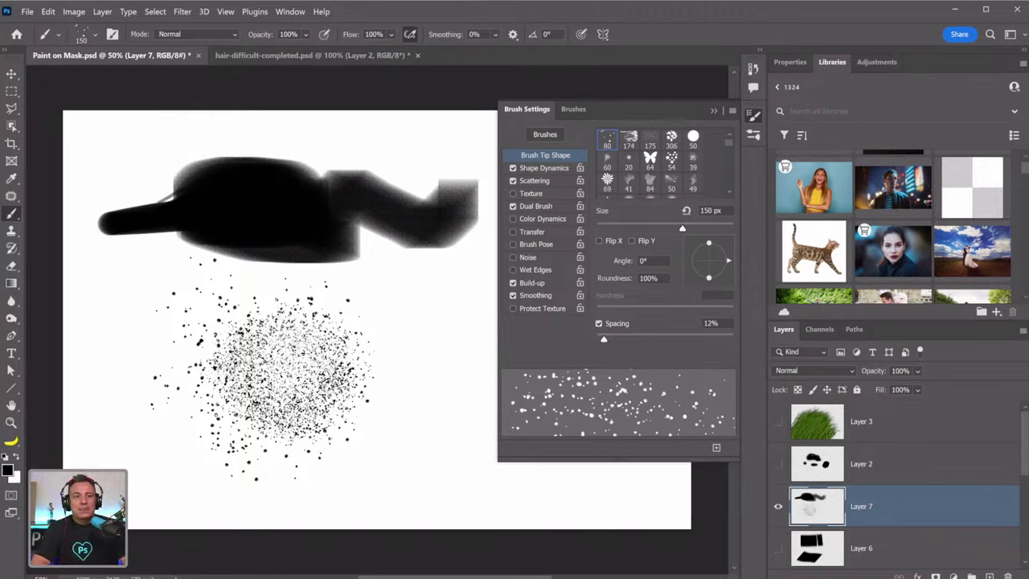
mouse_move(281, 361)
mouse_down()
mouse_move(318, 346)
mouse_move(274, 394)
mouse_move(337, 370)
mouse_move(289, 378)
mouse_move(321, 426)
mouse_move(298, 438)
mouse_move(285, 374)
mouse_move(338, 362)
mouse_move(317, 376)
mouse_move(314, 362)
mouse_move(281, 394)
mouse_move(321, 370)
mouse_move(314, 378)
mouse_move(313, 354)
mouse_move(265, 394)
mouse_move(282, 362)
mouse_move(270, 374)
mouse_move(229, 361)
mouse_up()
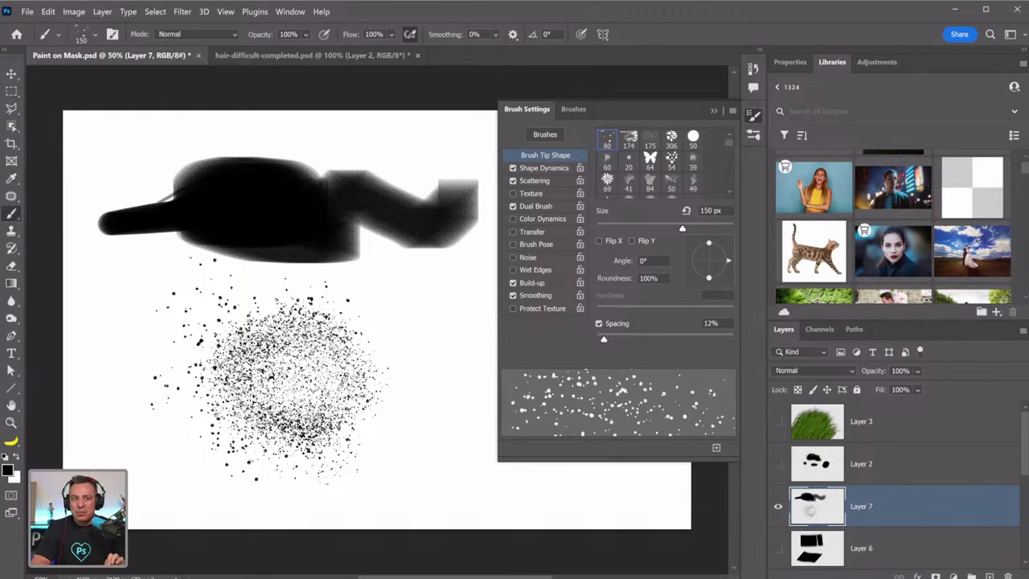
Close brush settings, hide Layer 7, and search the brush presets for 'dunn'
click(714, 111)
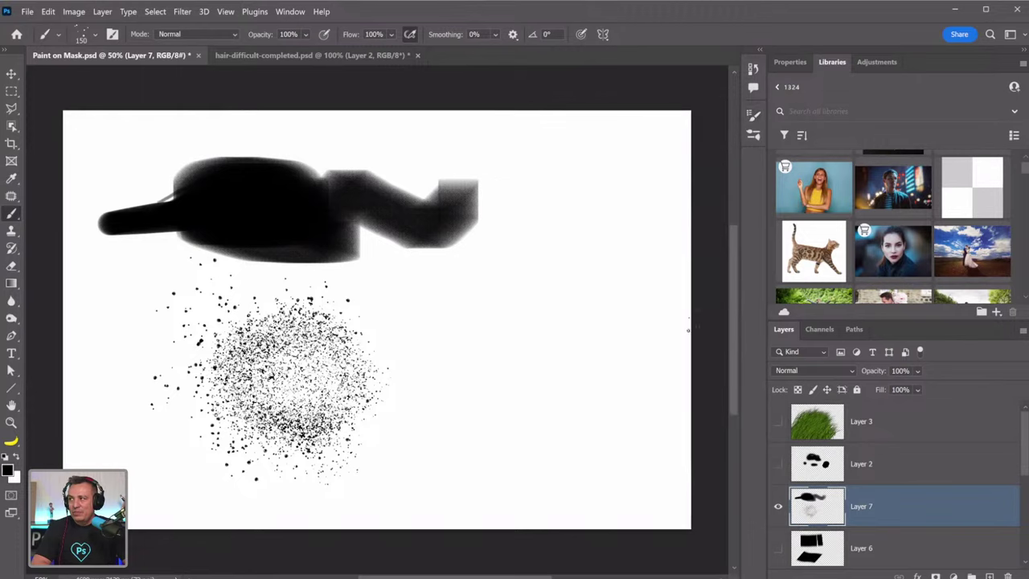
click(778, 507)
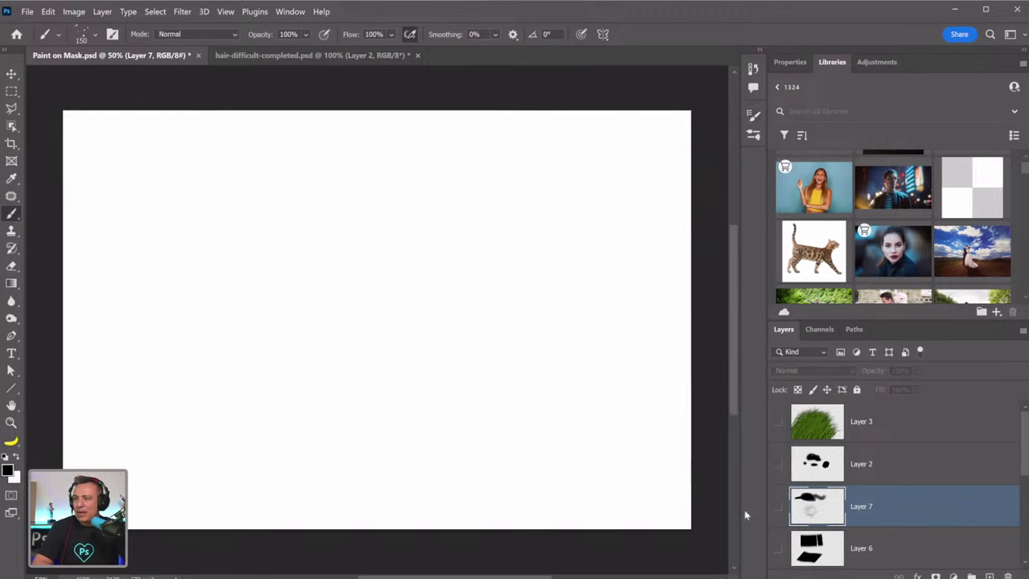
click(96, 34)
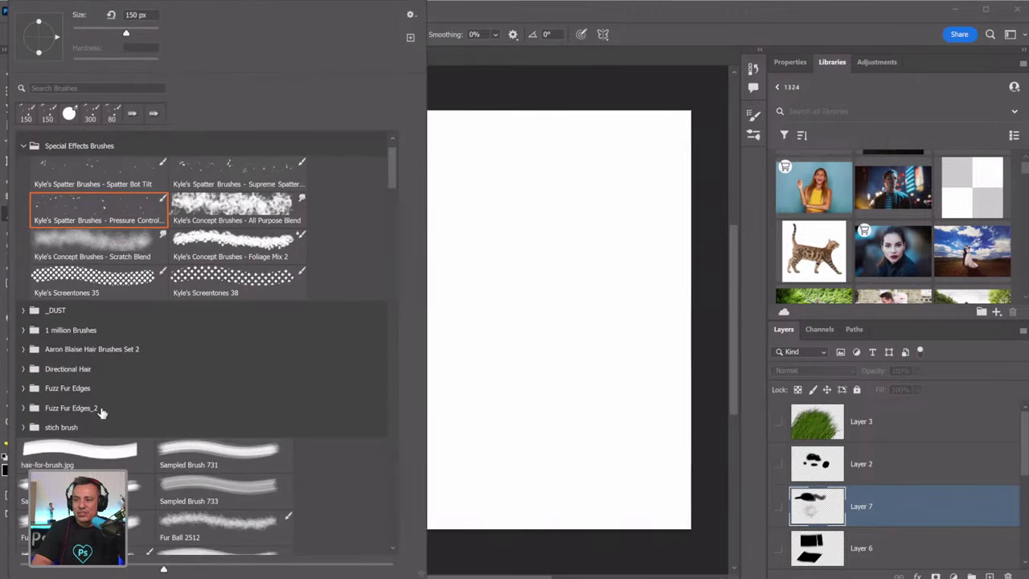
scroll(97, 394, up, 1)
key(Escape)
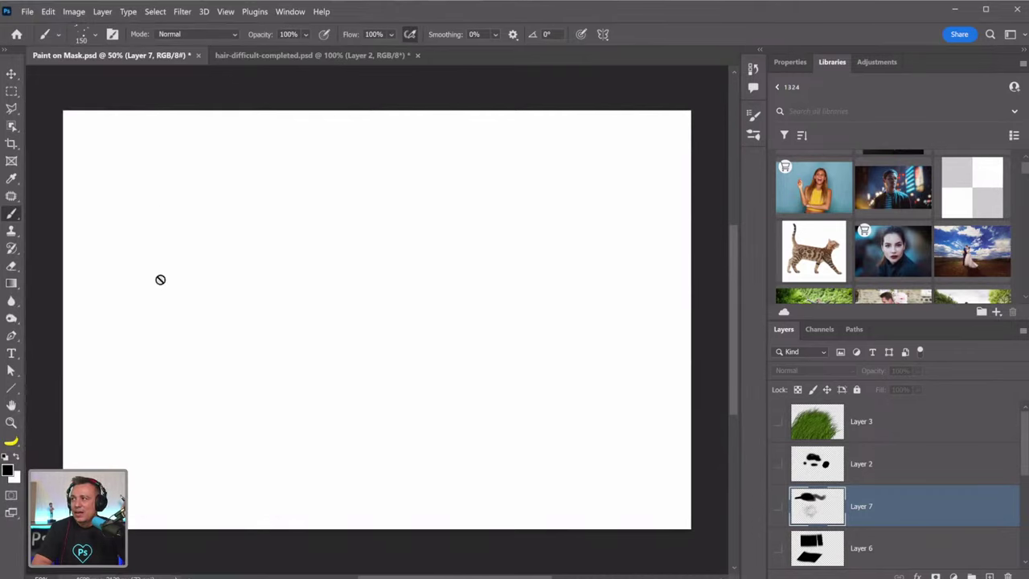
click(95, 34)
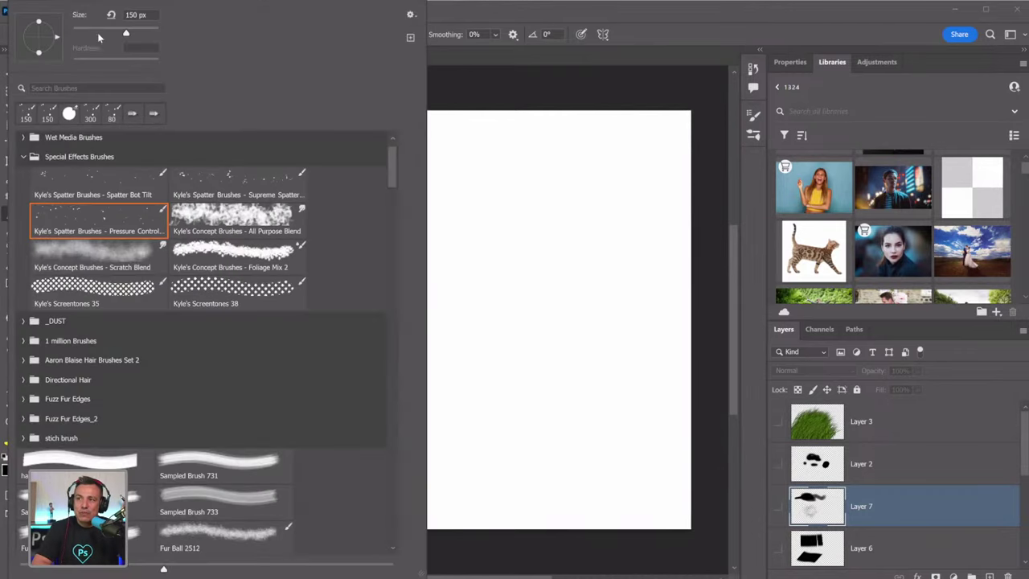
click(73, 86)
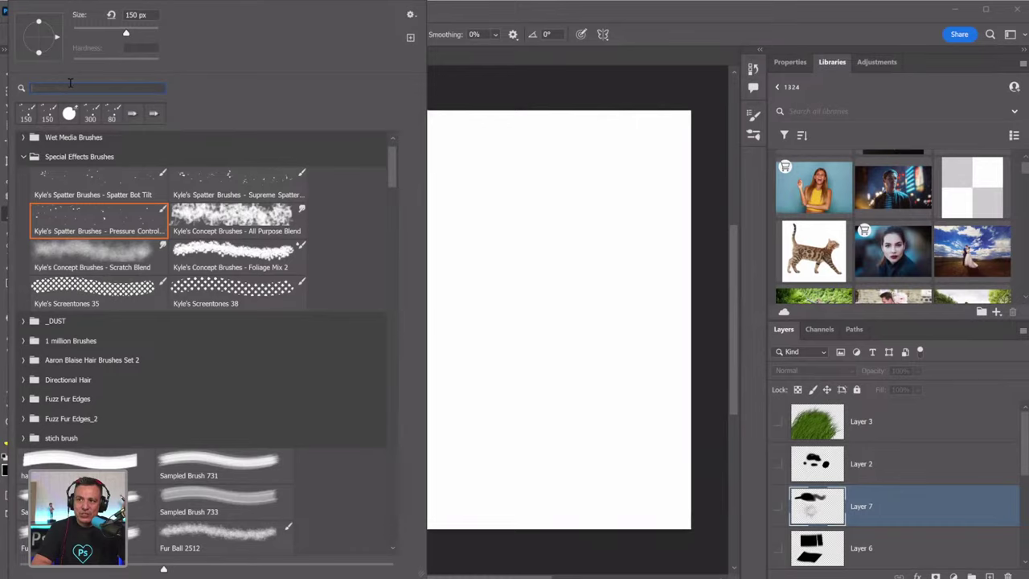
text(dunne)
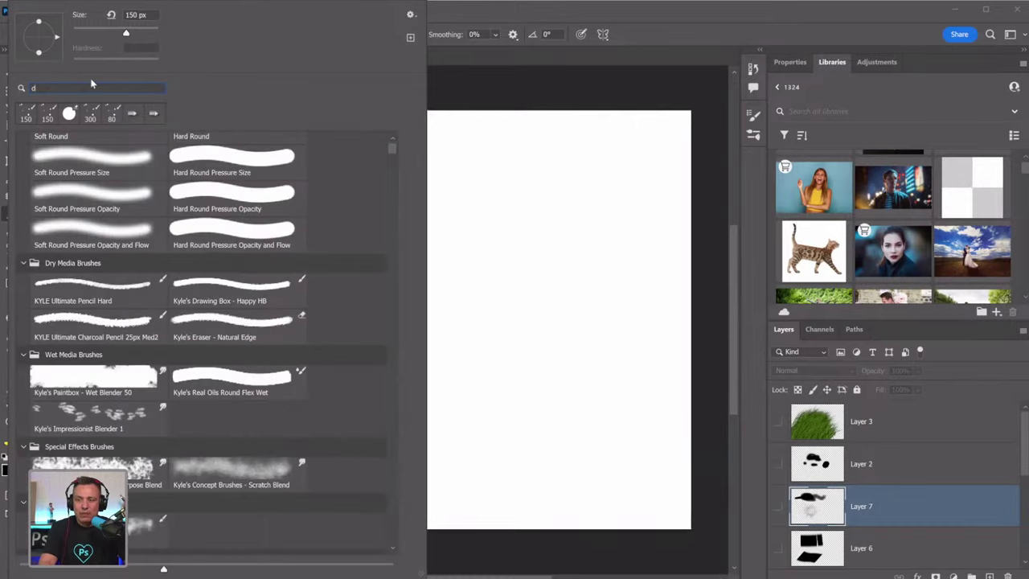
key(BackSpace)
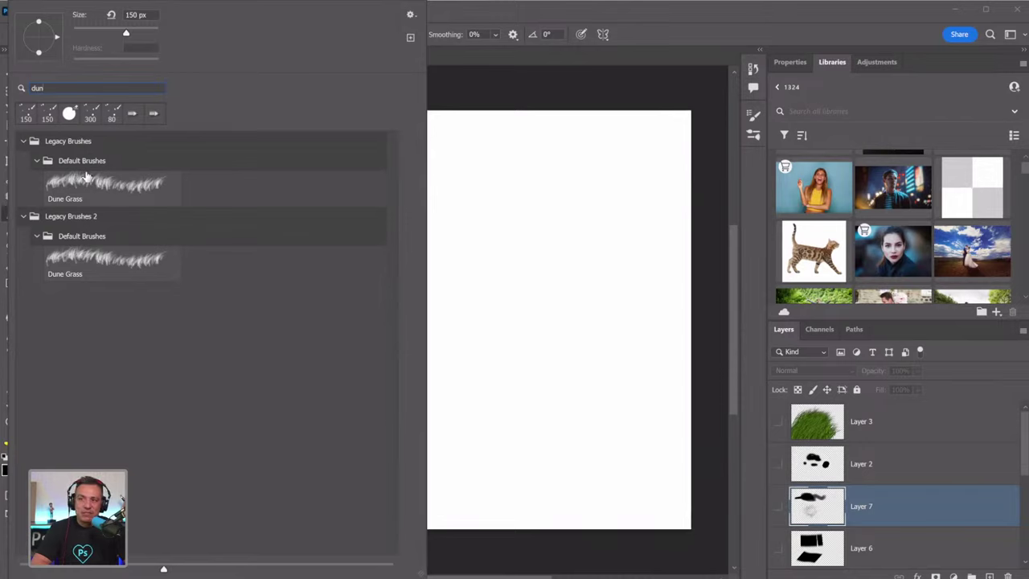
click(476, 27)
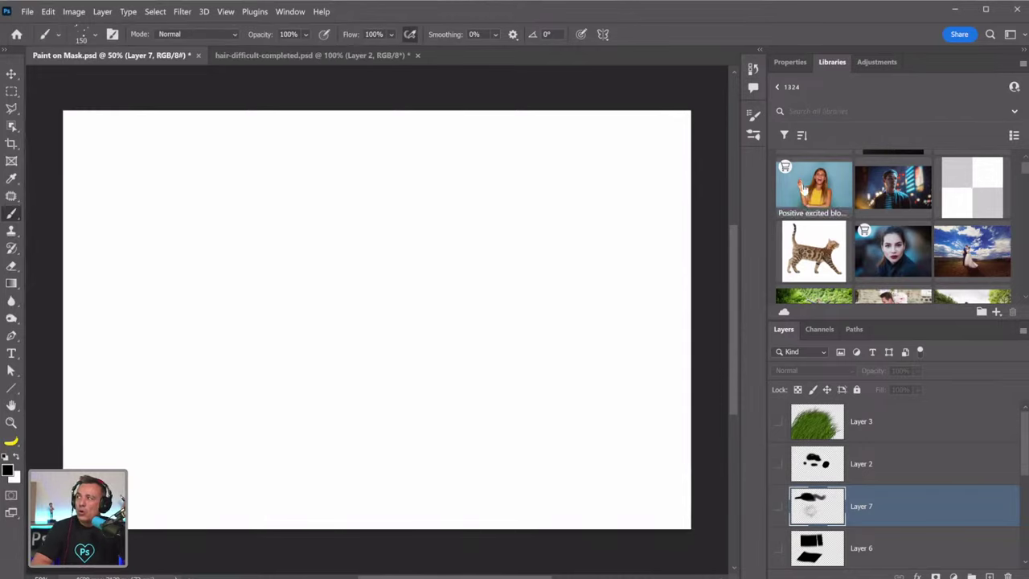
click(828, 112)
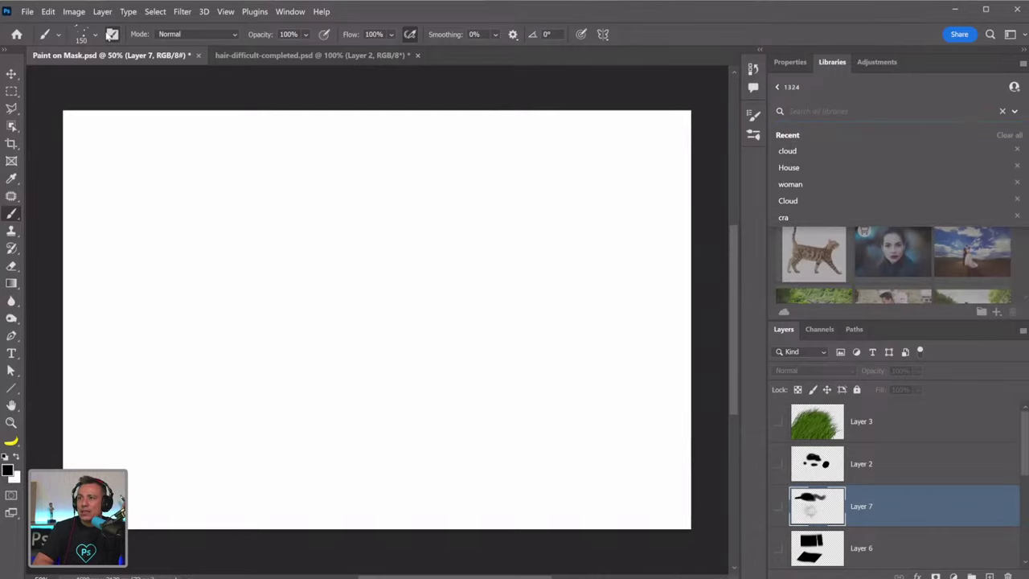
Select the dust brush from the _DUST folder in the Brush Settings' Brushes list
click(112, 34)
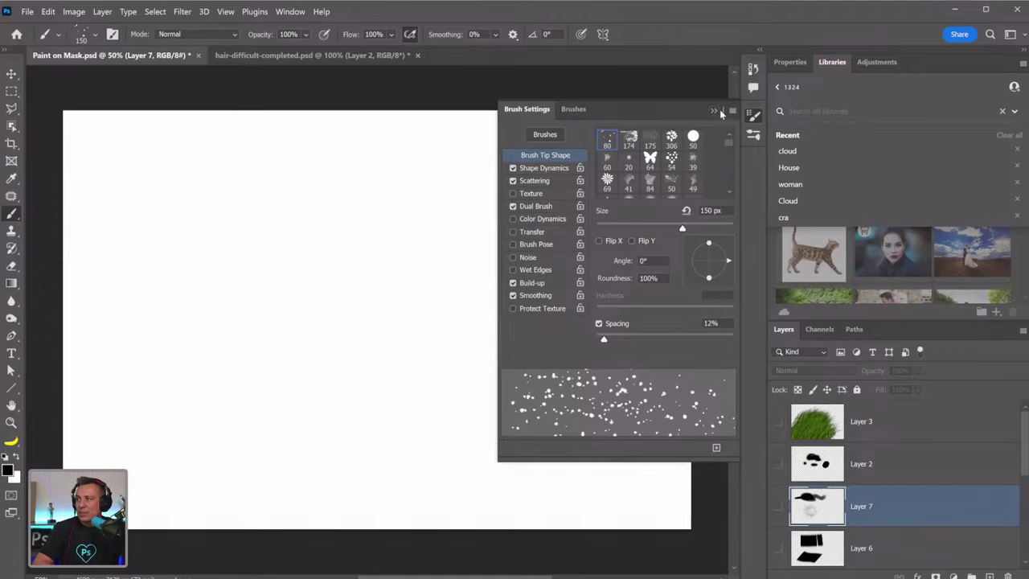
click(572, 109)
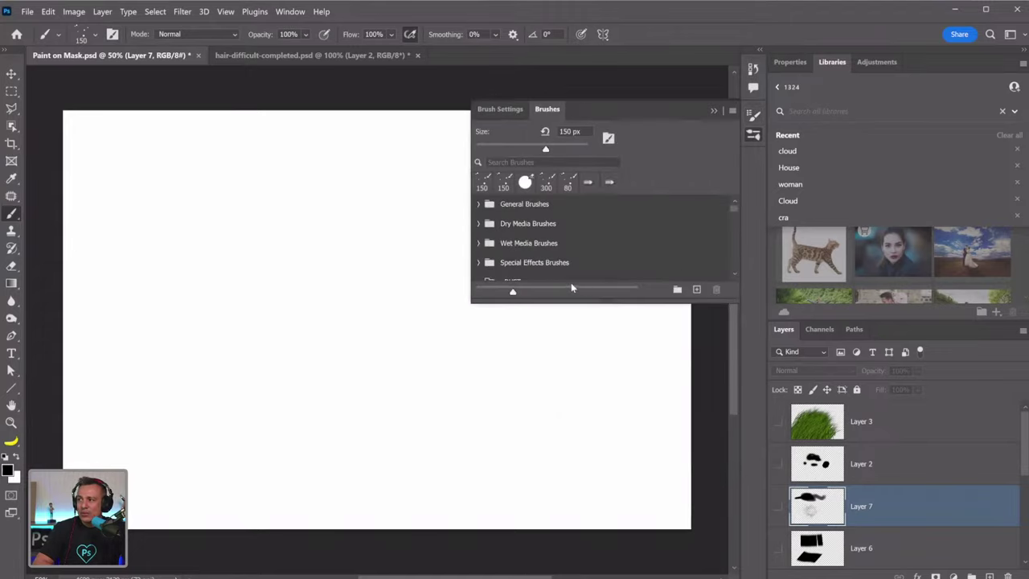
click(480, 205)
scroll(608, 259, down, 2)
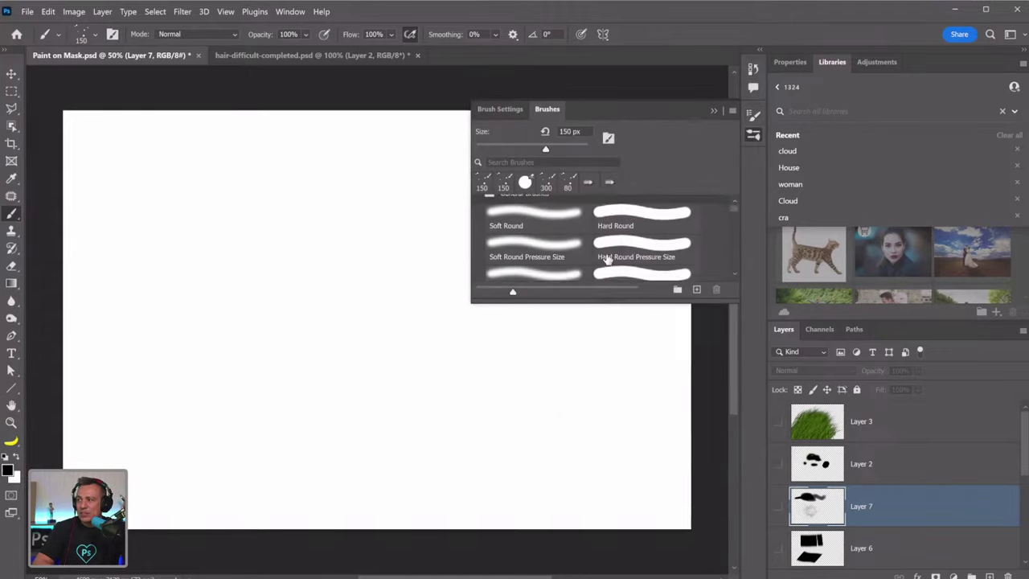
scroll(609, 258, down, 3)
scroll(599, 263, up, 1)
scroll(590, 267, down, 2)
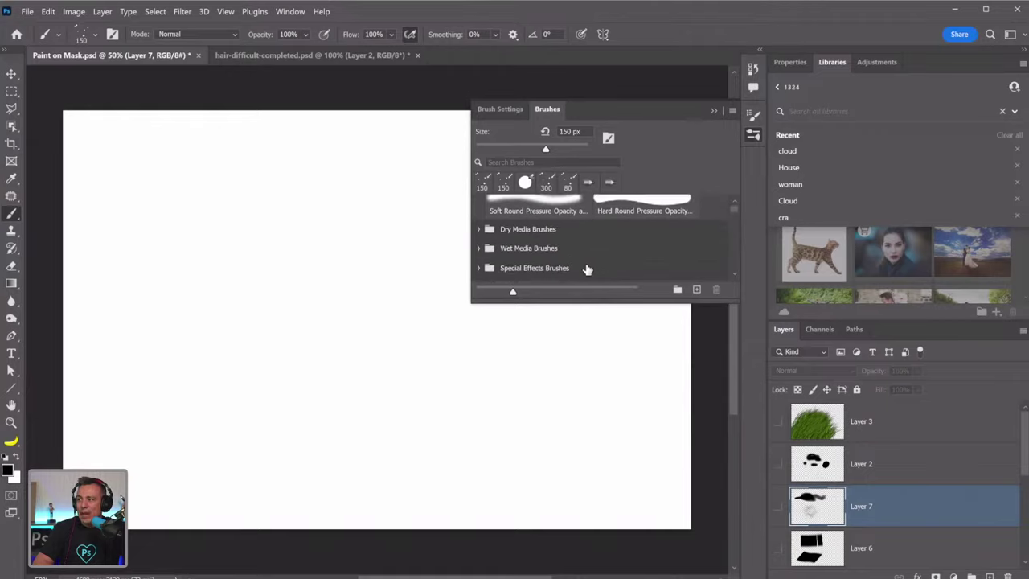
scroll(585, 266, down, 1)
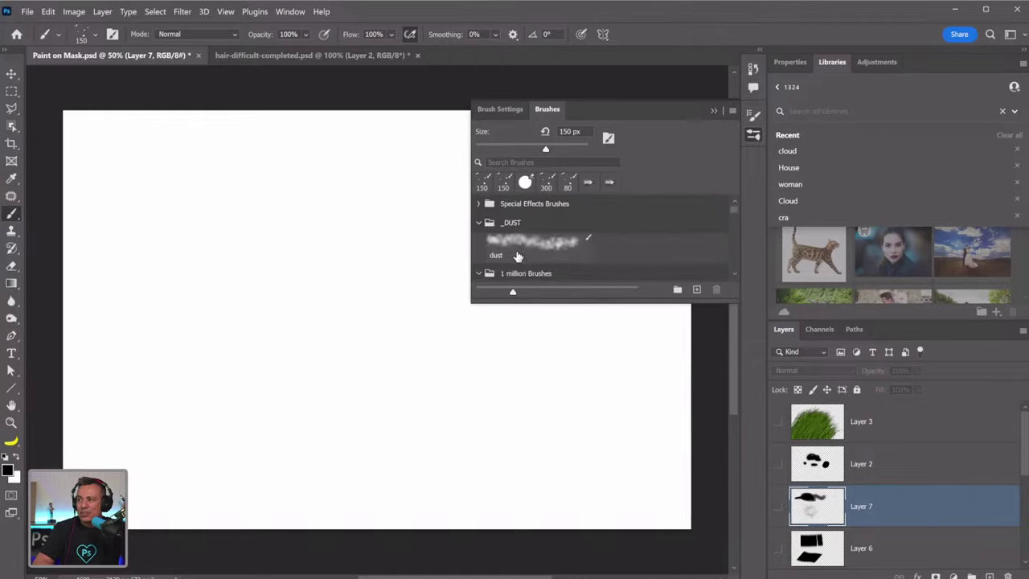
mouse_move(529, 254)
mouse_down()
mouse_move(843, 195)
mouse_move(863, 228)
mouse_move(863, 172)
mouse_move(864, 188)
mouse_move(555, 254)
mouse_up()
click(714, 110)
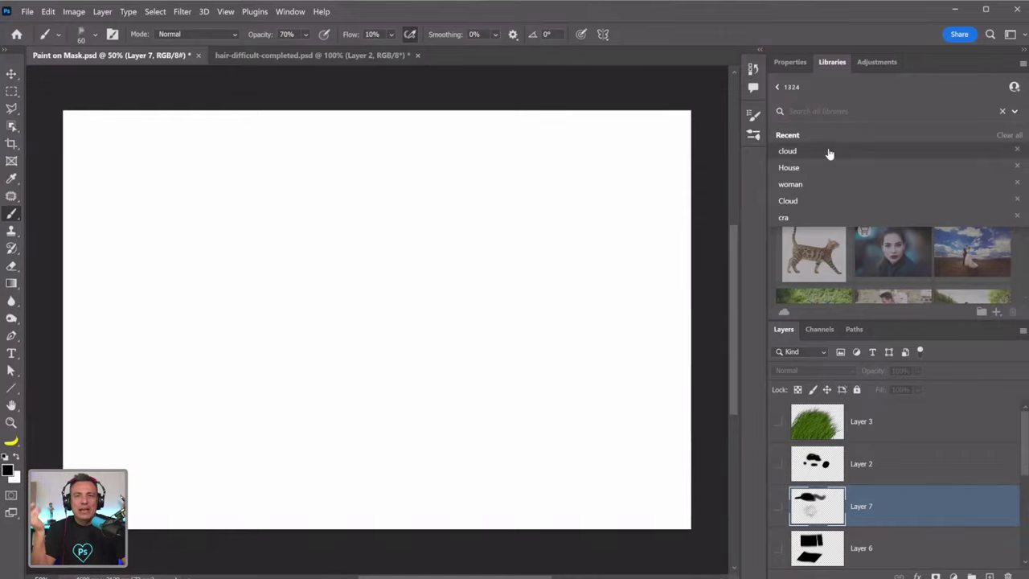
Load the first 'hair' brush from the Libraries search and add an empty Layer 8
click(819, 116)
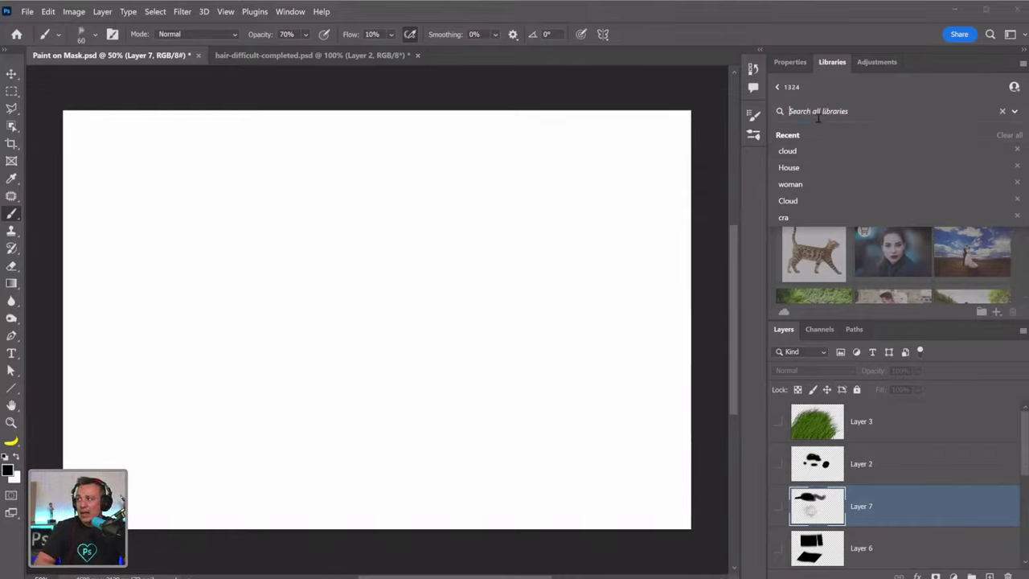
text(hair)
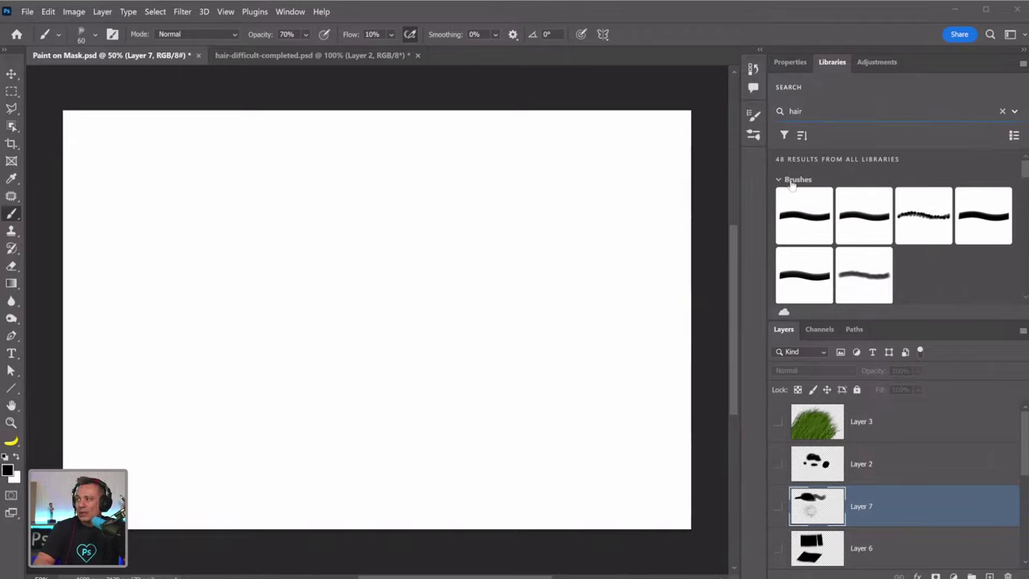
click(810, 222)
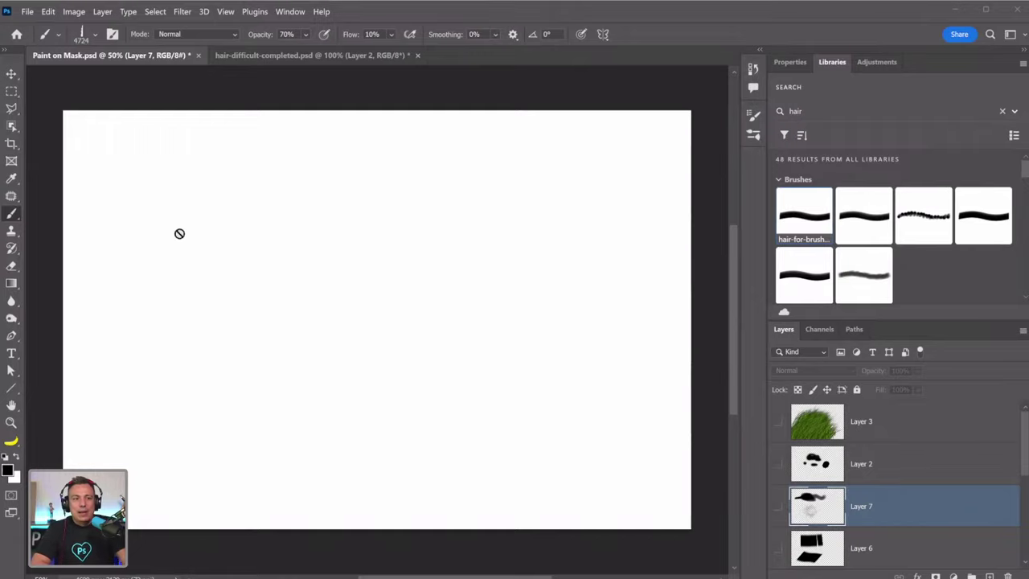
click(989, 574)
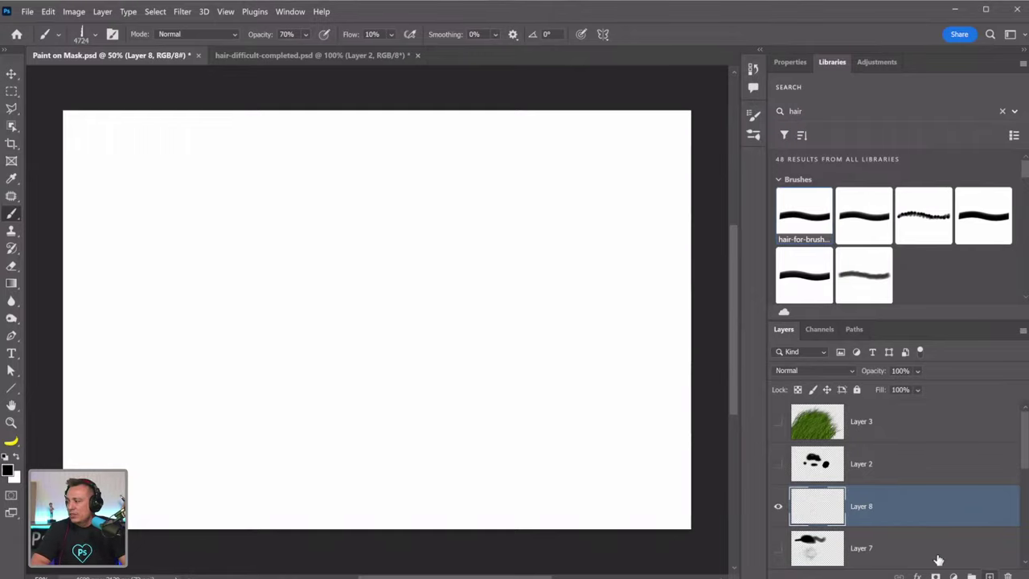
Choose the Soft Round brush from General Brushes and resize it to 250 px
click(95, 37)
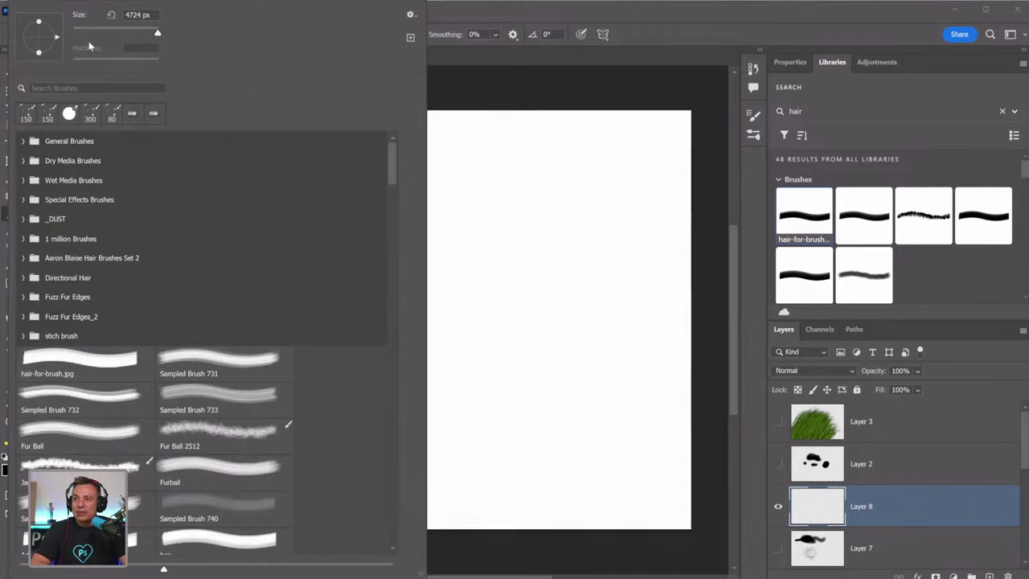
click(32, 142)
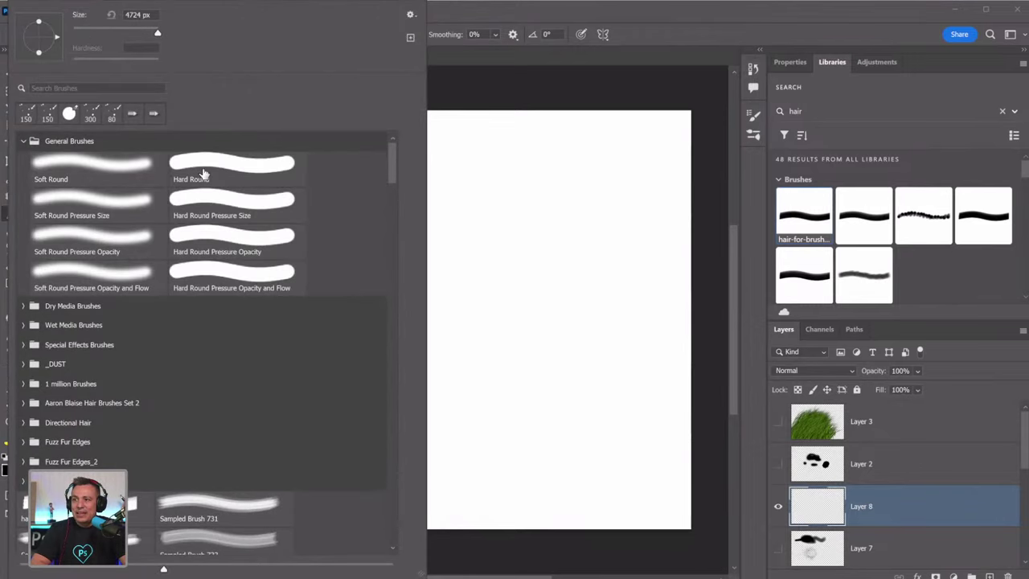
click(80, 178)
click(507, 21)
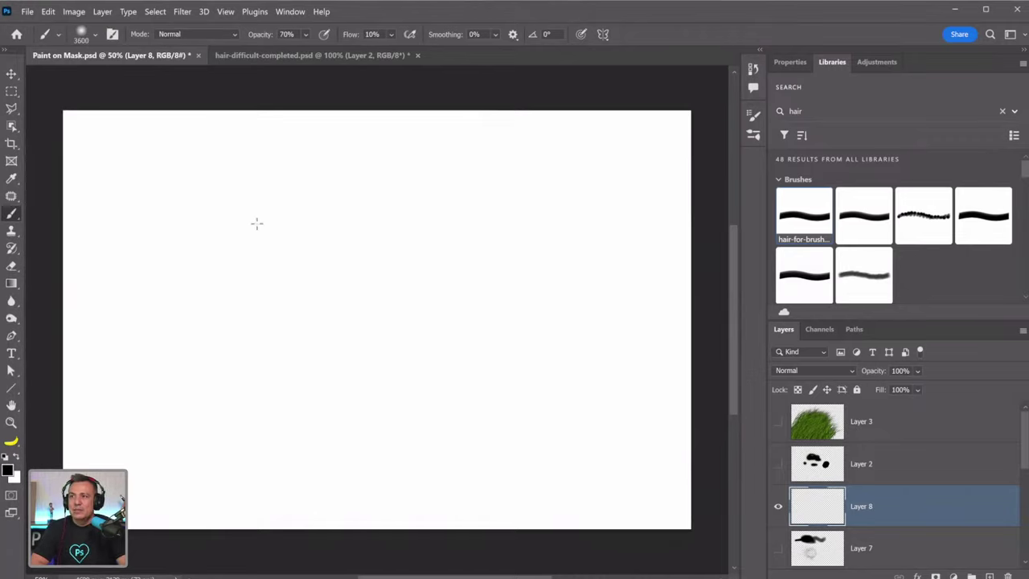
key(bracketleft)
key(bracketleft)
key(bracketleft)
key(bracketleft)
key(bracketleft)
key(bracketleft)
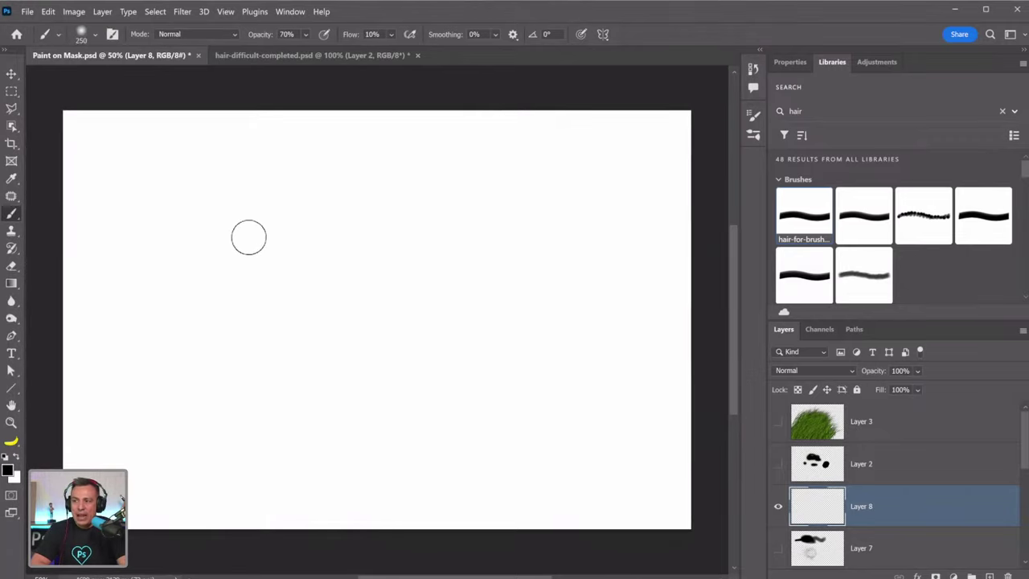
Show the Brush Settings panel and scroll through the soft round tip's options
click(113, 35)
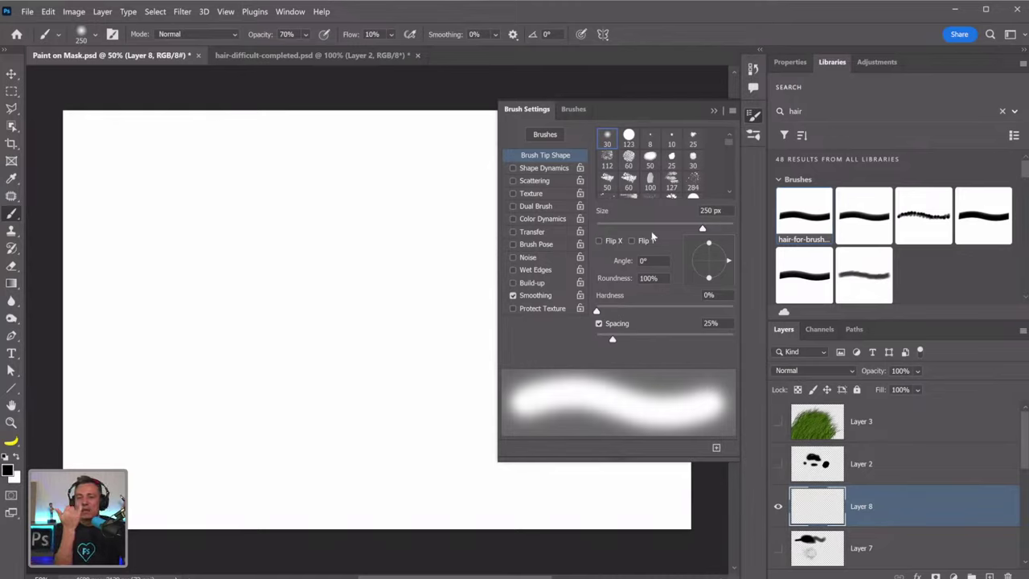
scroll(689, 183, down, 5)
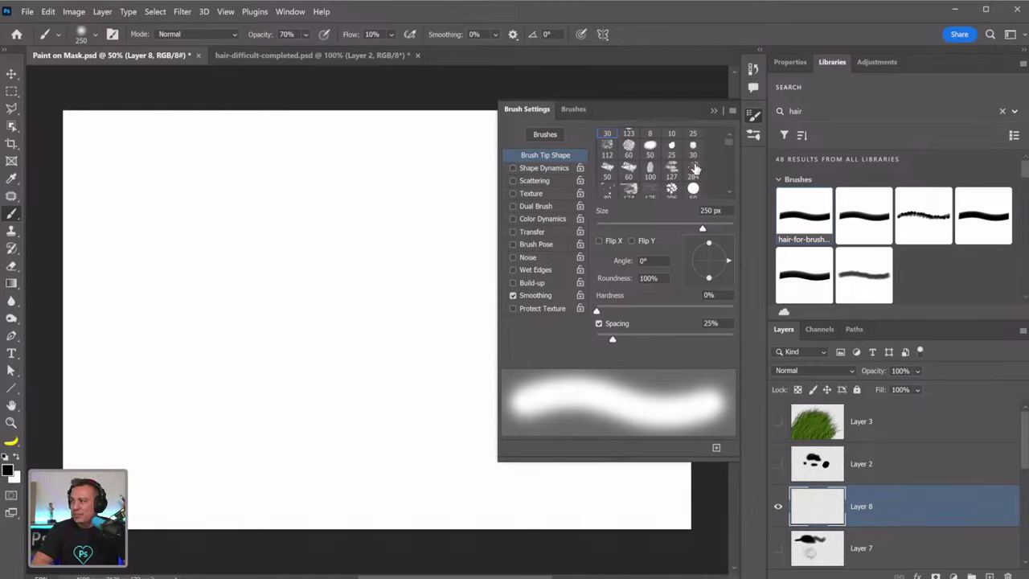
scroll(689, 183, down, 8)
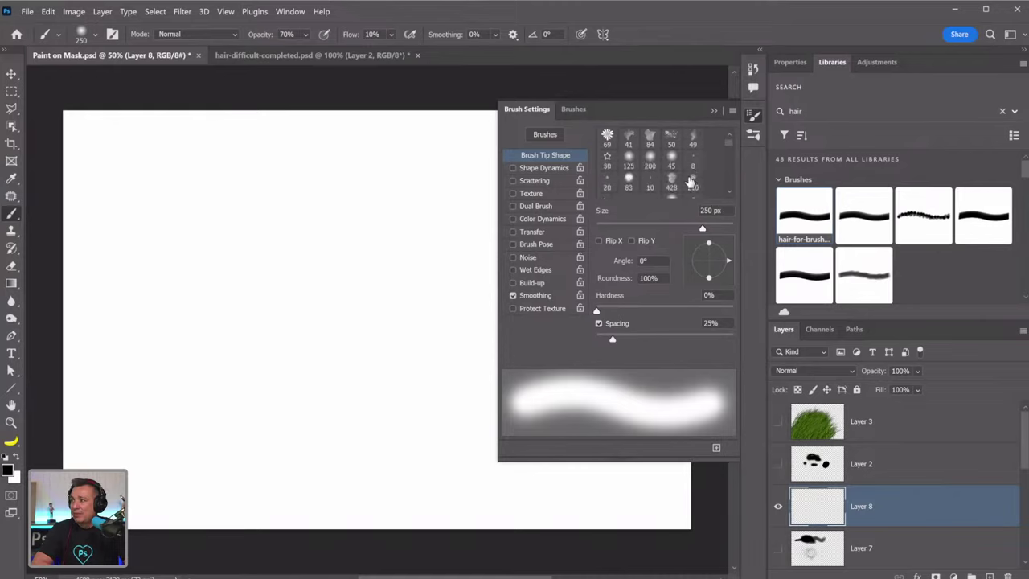
scroll(689, 183, down, 8)
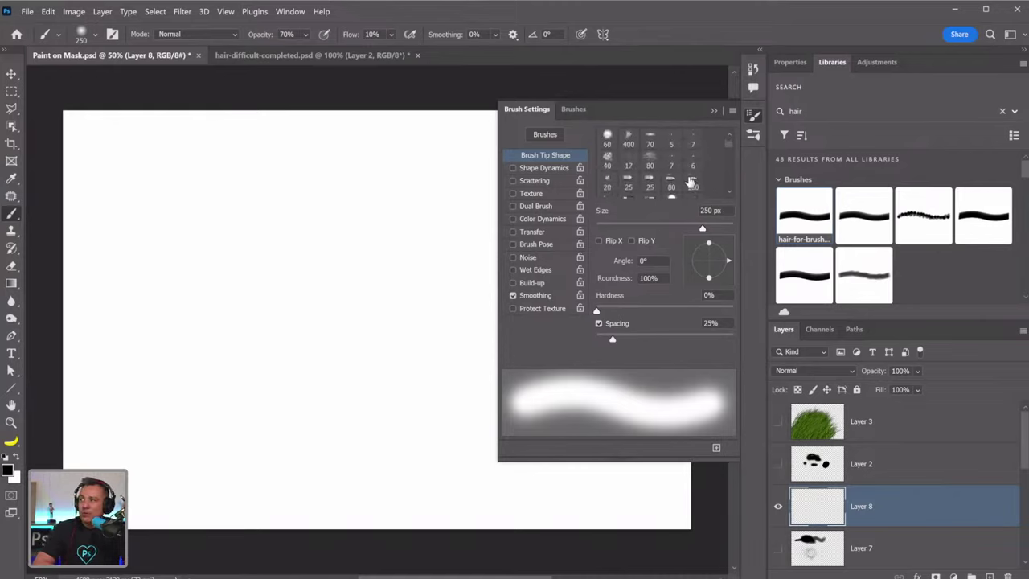
scroll(690, 183, down, 2)
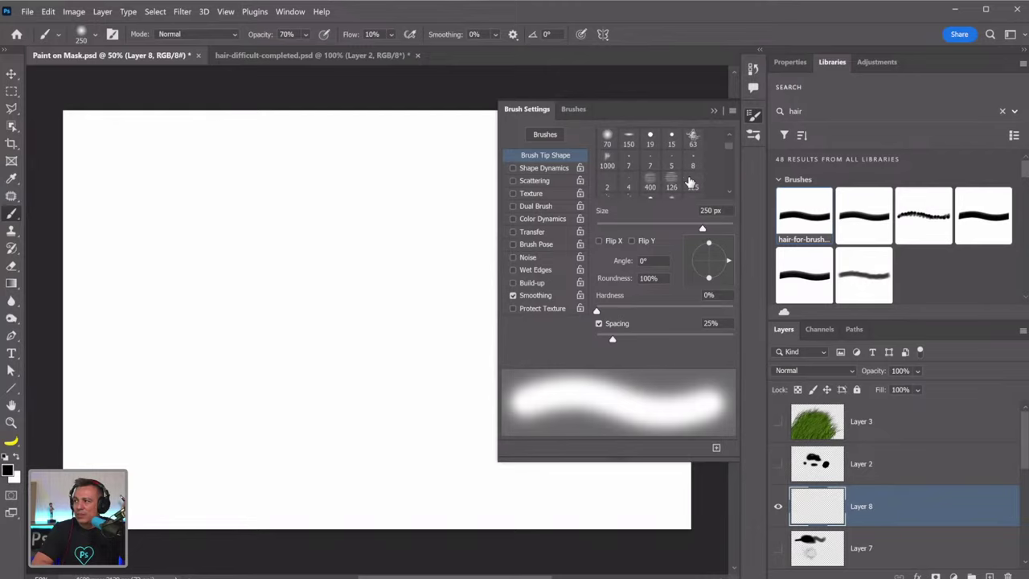
scroll(689, 183, down, 8)
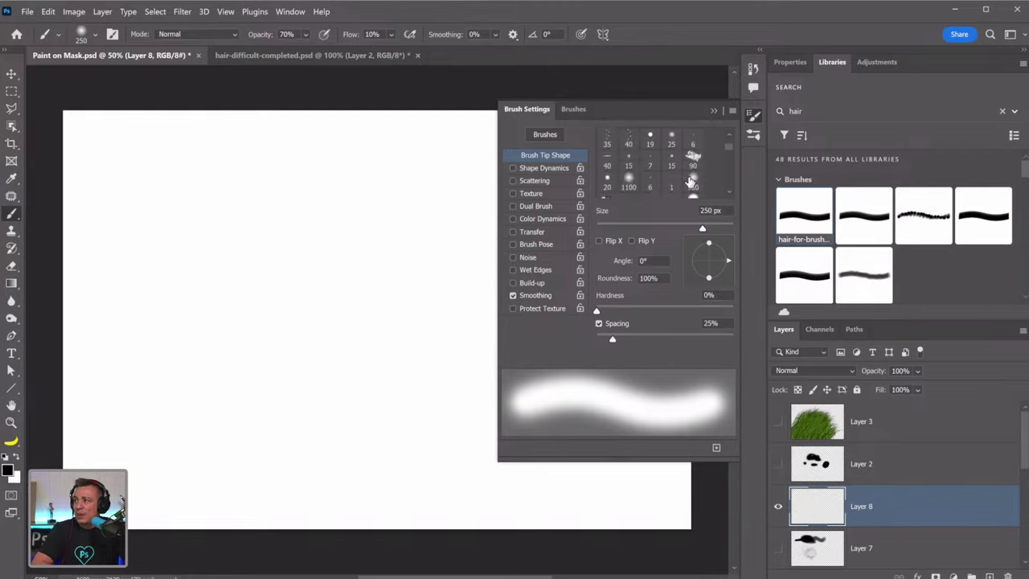
scroll(689, 183, down, 2)
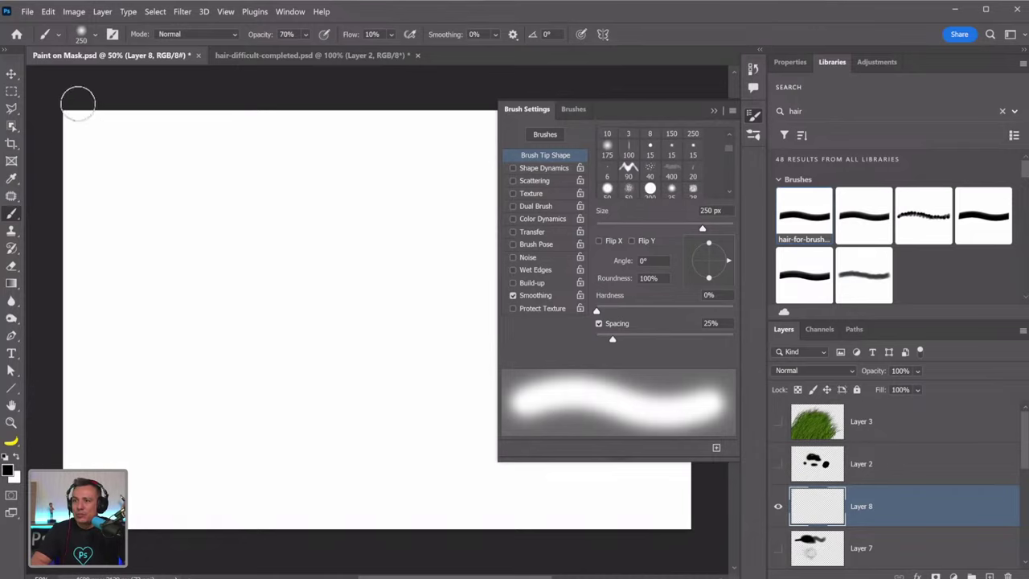
Switch to the Dune Grass brush, found by searching 'dune', at 1100 px
click(94, 35)
click(80, 88)
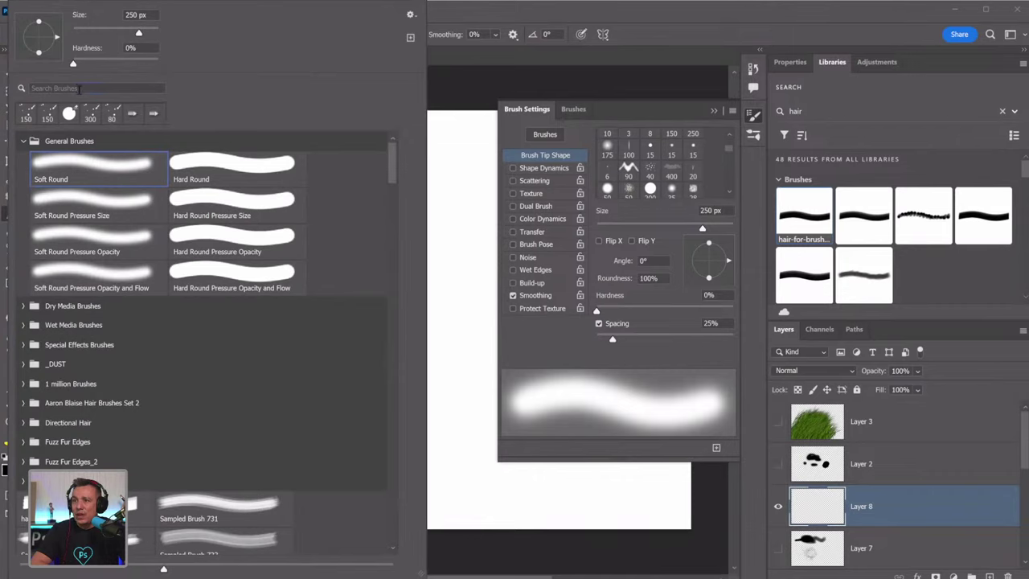
text(dune)
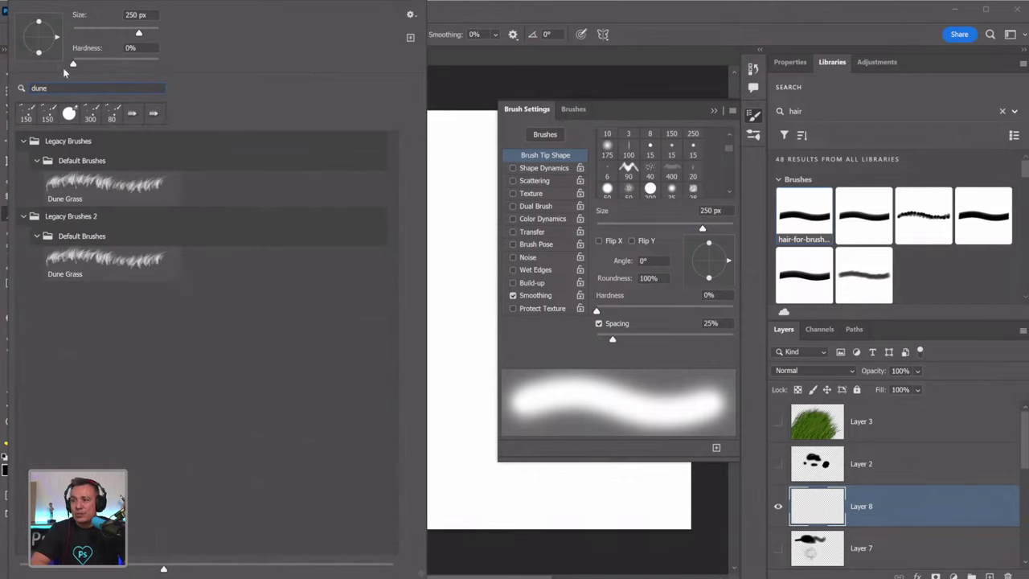
click(85, 187)
click(536, 9)
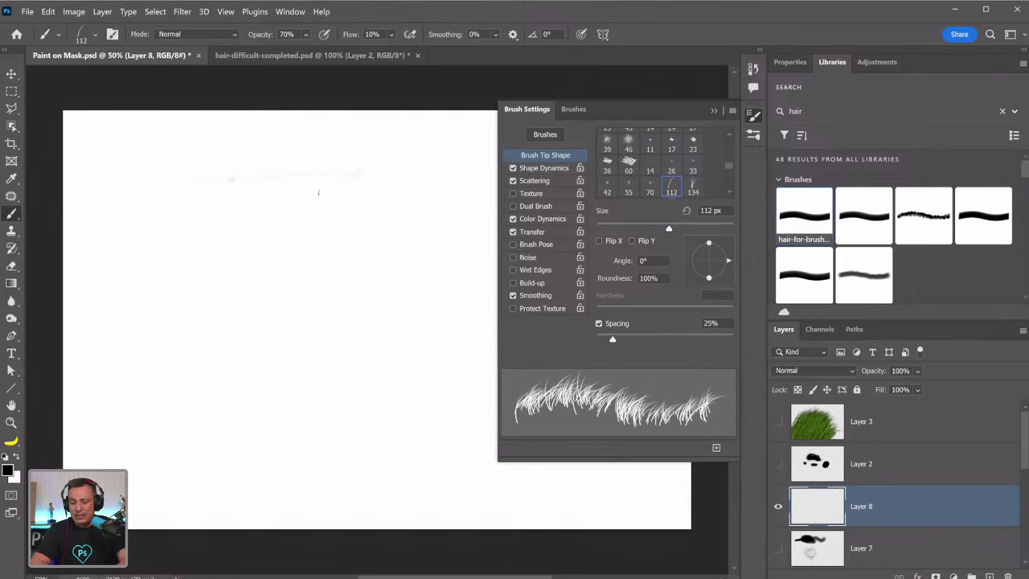
key(bracketright)
key(bracketright)
key(bracketright)
key(bracketright)
key(bracketright)
key(bracketright)
key(bracketright)
key(bracketright)
key(bracketright)
key(bracketright)
key(bracketright)
key(bracketright)
key(bracketright)
key(bracketright)
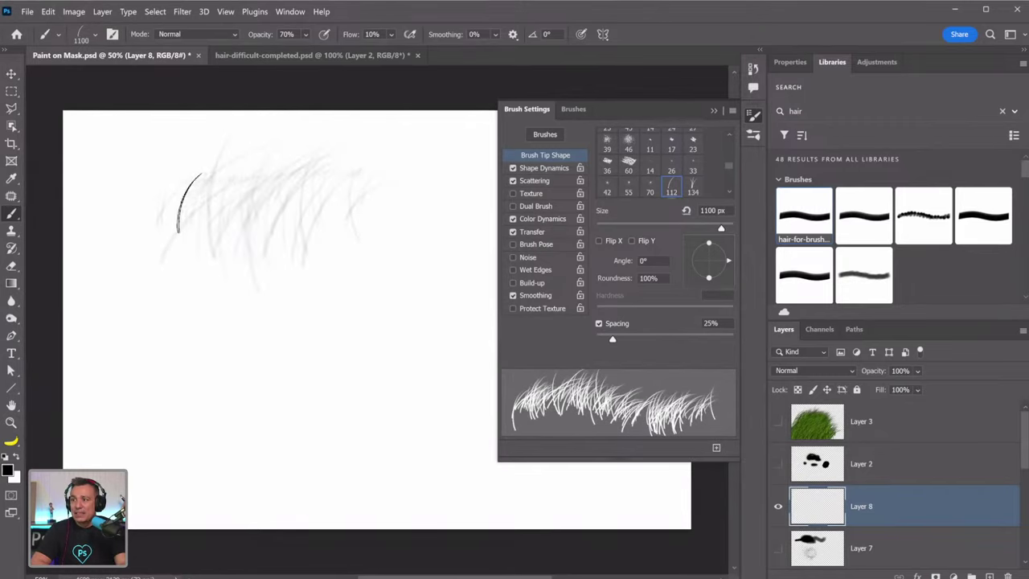
Paint faint strands, then dark strands at 100% opacity and flow across the upper canvas
mouse_move(178, 209)
mouse_down()
mouse_move(441, 207)
mouse_move(247, 214)
mouse_up()
mouse_move(376, 217)
mouse_down()
mouse_move(238, 223)
mouse_move(345, 229)
mouse_move(191, 221)
mouse_up()
drag(262, 38, 394, 38)
mouse_move(213, 211)
mouse_down()
mouse_move(451, 201)
mouse_move(338, 208)
mouse_up()
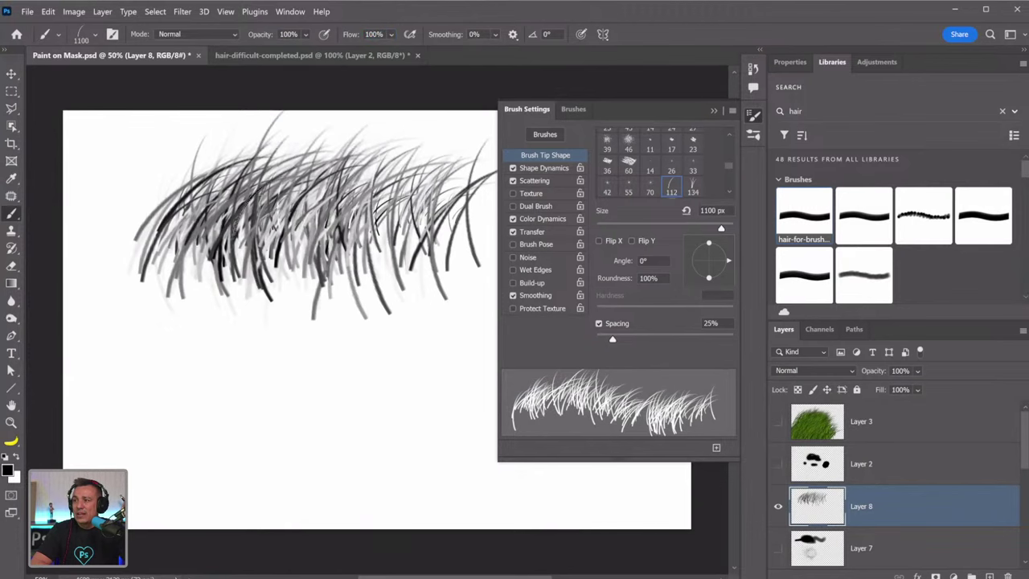
drag(265, 213, 362, 211)
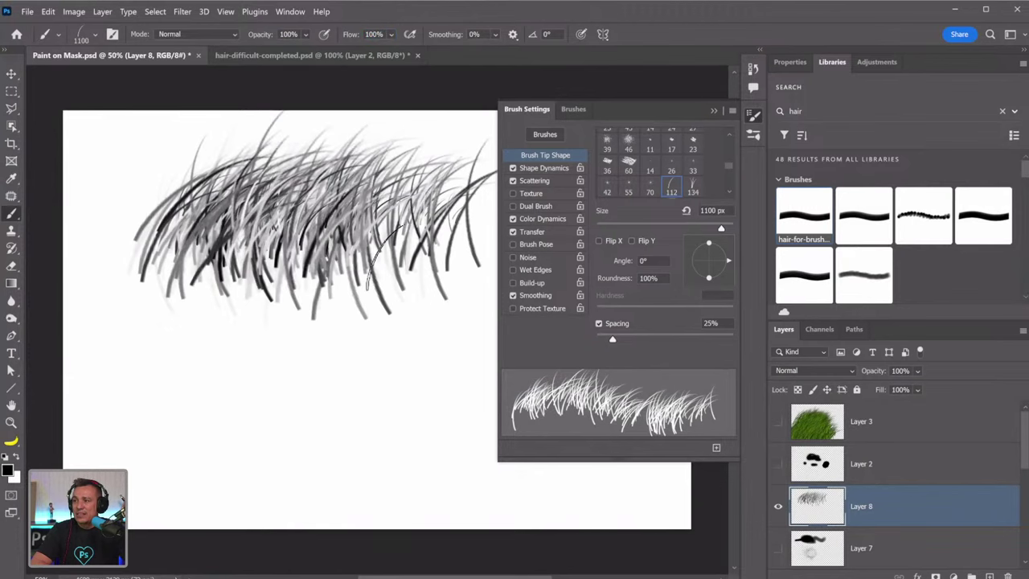
Turn on Flip X and paint a dense mirrored hair clump in the lower canvas
click(599, 240)
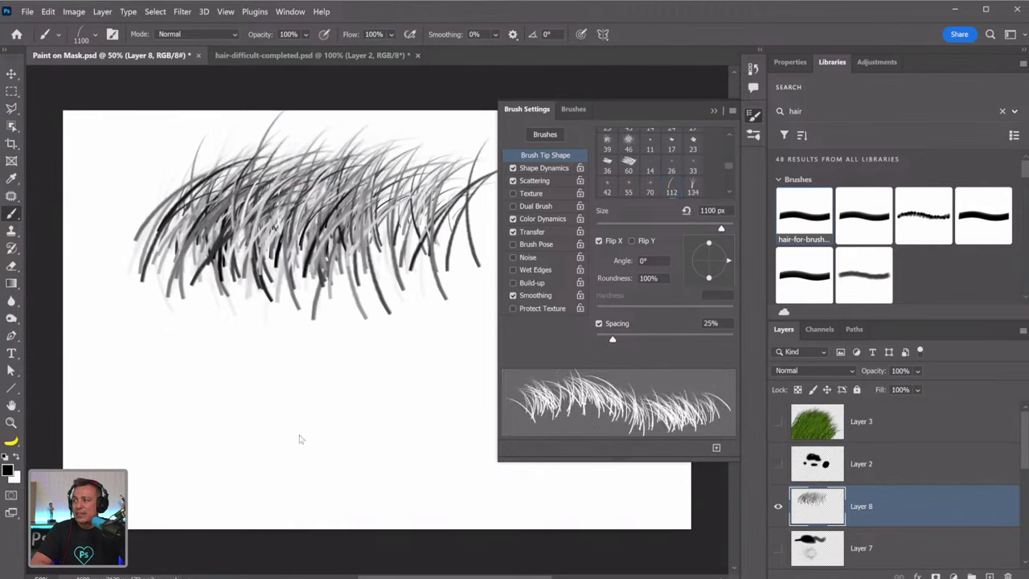
mouse_move(185, 419)
mouse_down()
mouse_move(298, 414)
mouse_move(394, 388)
mouse_up()
drag(305, 386, 414, 384)
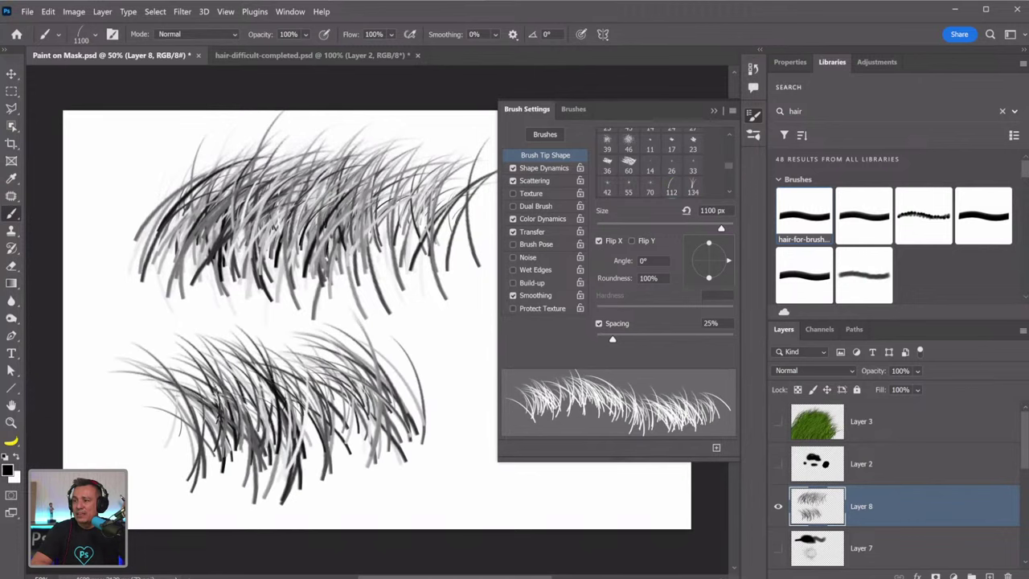
drag(242, 394, 402, 378)
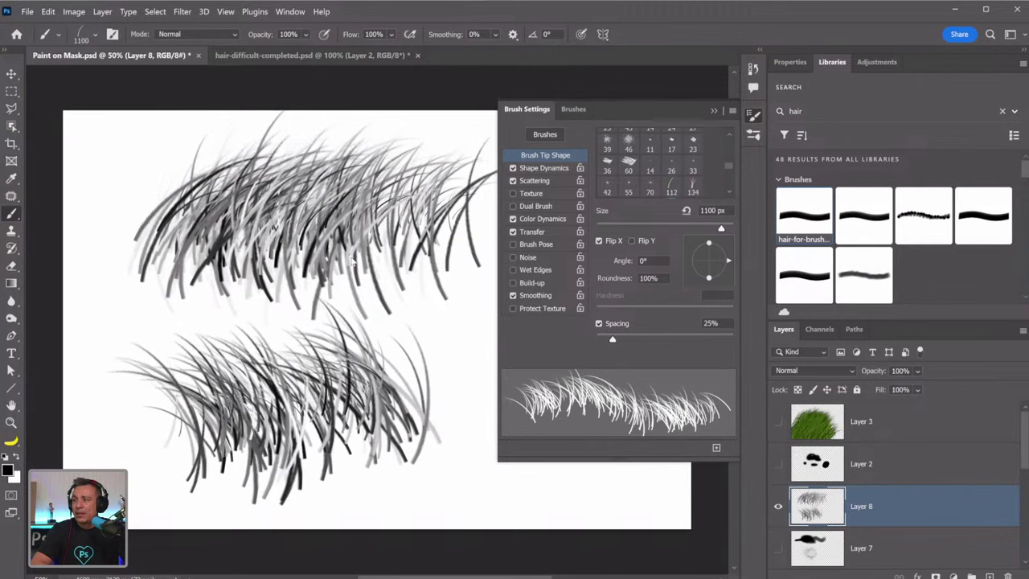
Add Flip Y, paint a flipped clump across the middle, then turn off both flips
click(631, 241)
drag(162, 314, 375, 317)
drag(100, 309, 338, 306)
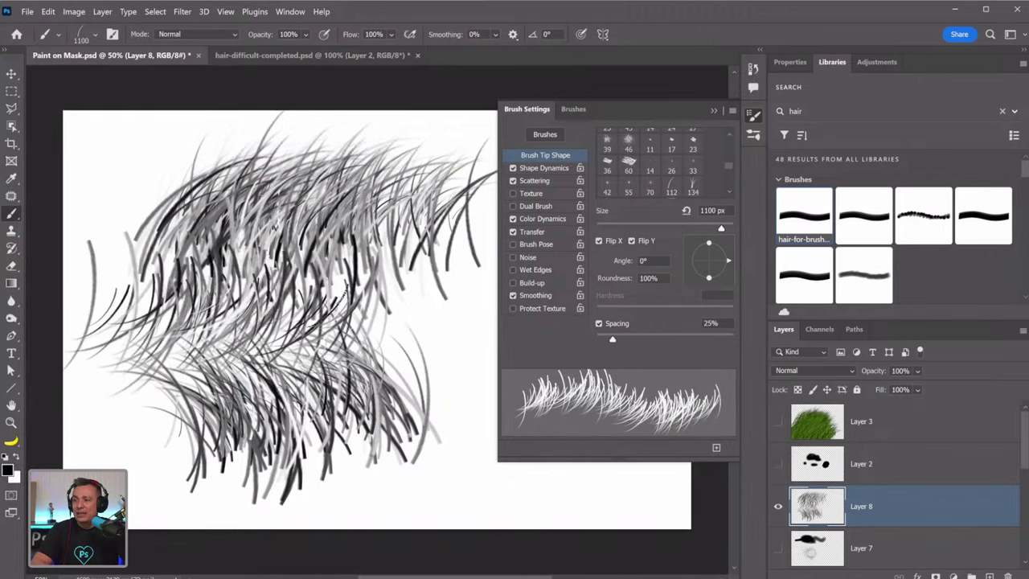
drag(177, 290, 402, 282)
drag(234, 297, 418, 289)
drag(95, 300, 351, 298)
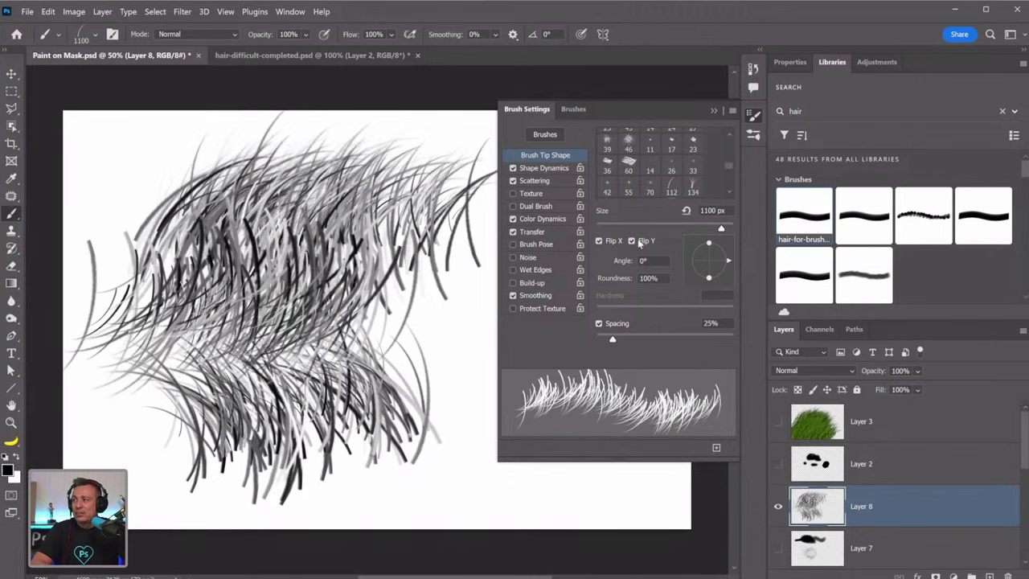
click(638, 242)
click(599, 241)
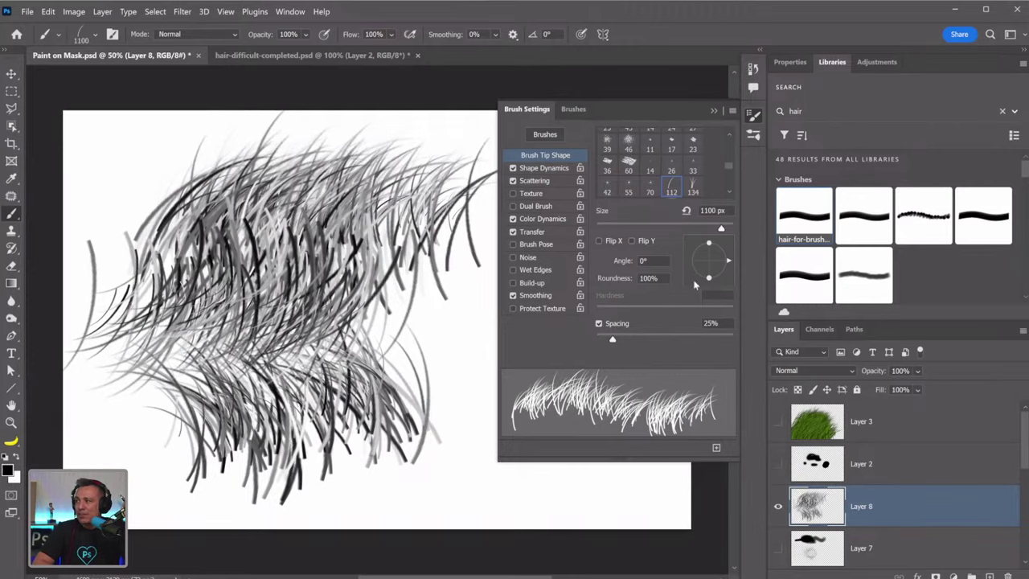
Hide Layer 8, delete Layers 7, 3, 2, 8, 6, 5 and 4, and add a new Layer 2
click(778, 507)
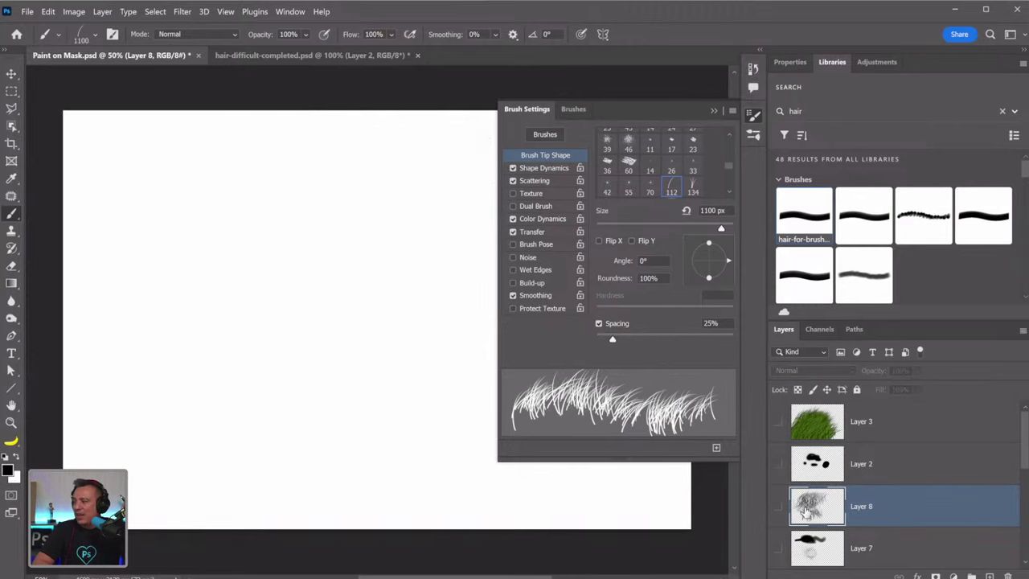
click(924, 546)
shift+click(909, 437)
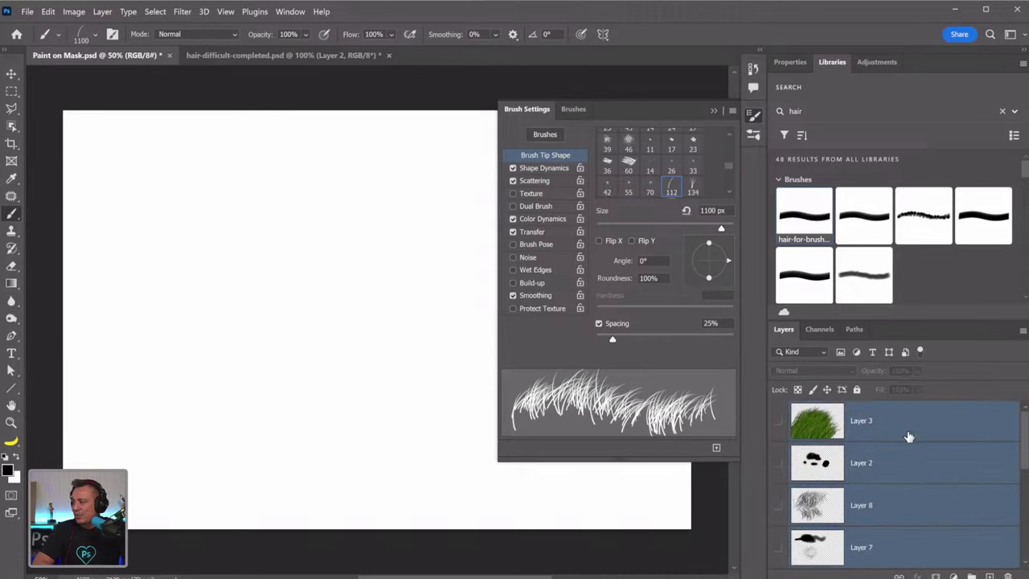
key(Delete)
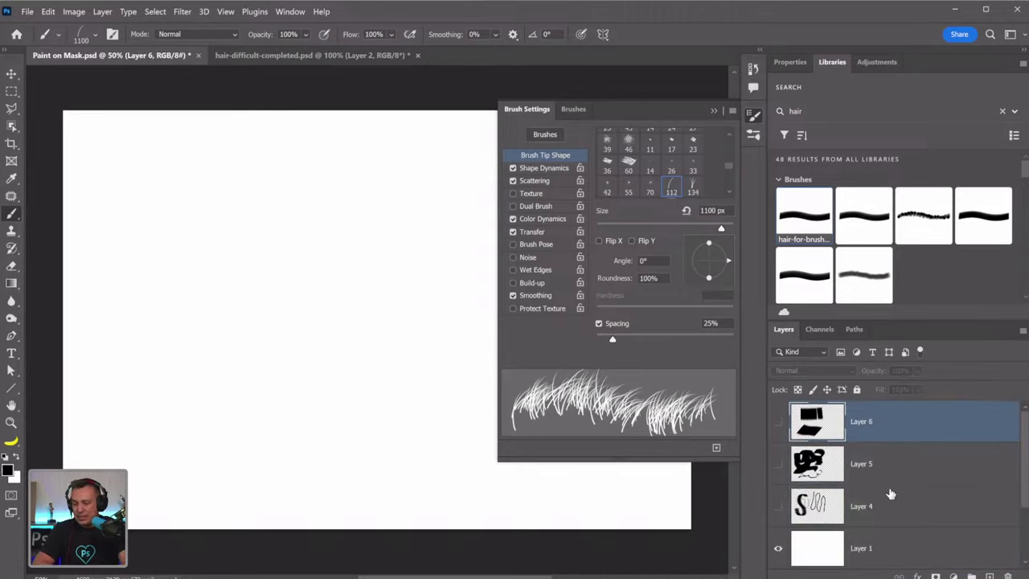
shift+click(893, 515)
key(Delete)
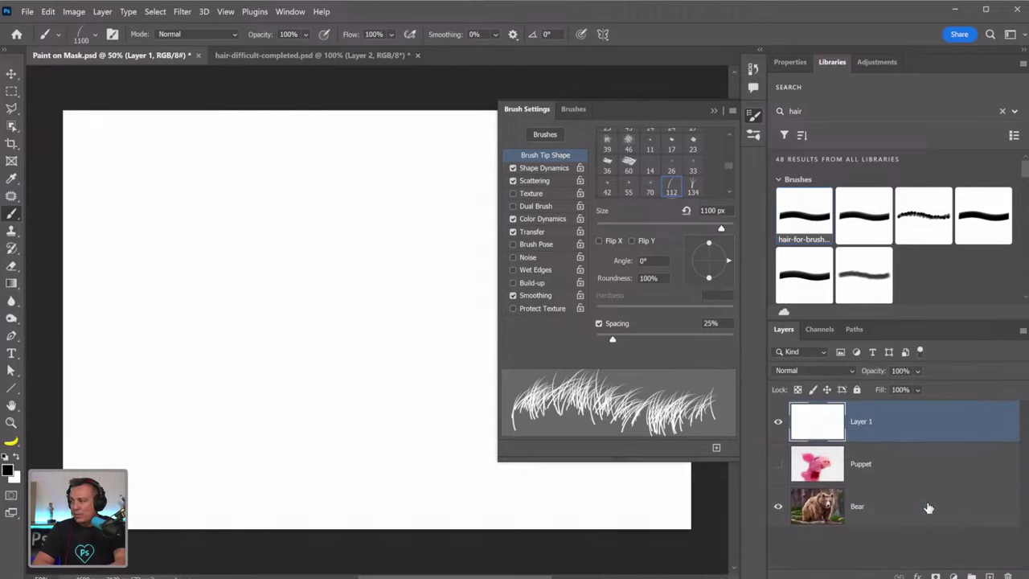
click(990, 576)
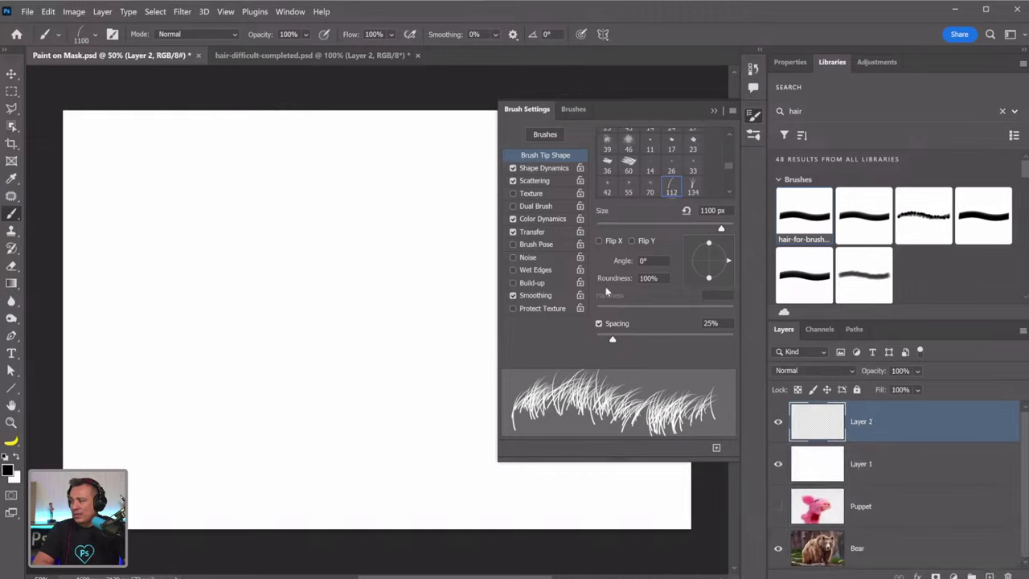
Disable Shape Dynamics, Scattering, Color Dynamics, Transfer and Smoothing, then test and undo a stroke
click(513, 167)
click(513, 180)
click(513, 218)
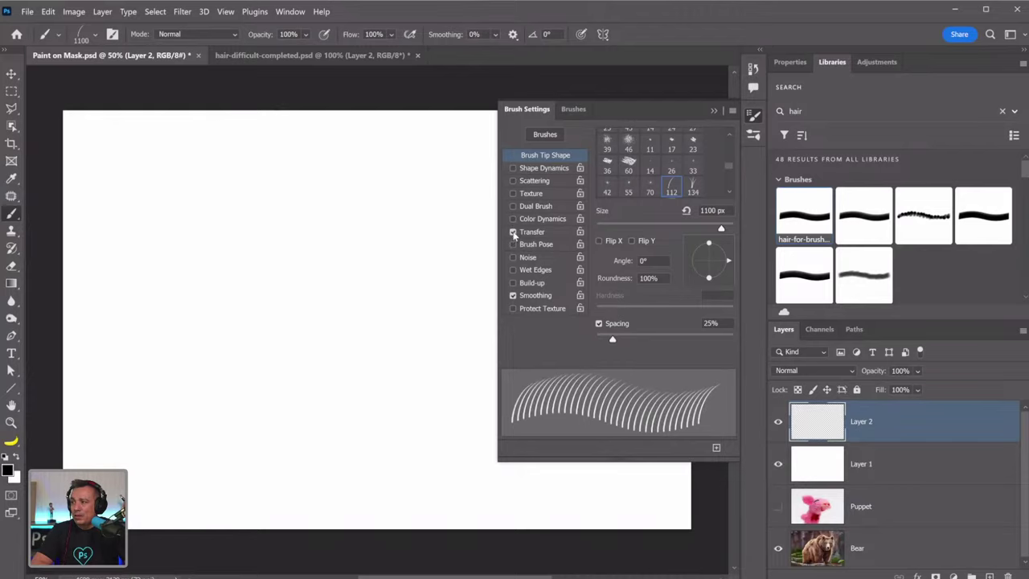
click(513, 231)
click(513, 295)
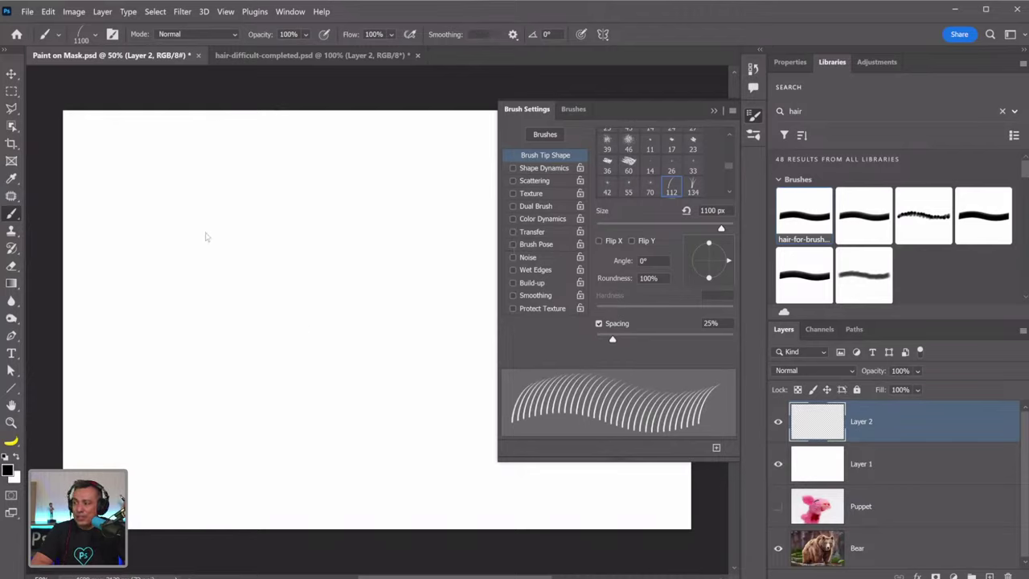
mouse_move(207, 233)
mouse_down()
mouse_move(391, 250)
mouse_move(413, 271)
mouse_up()
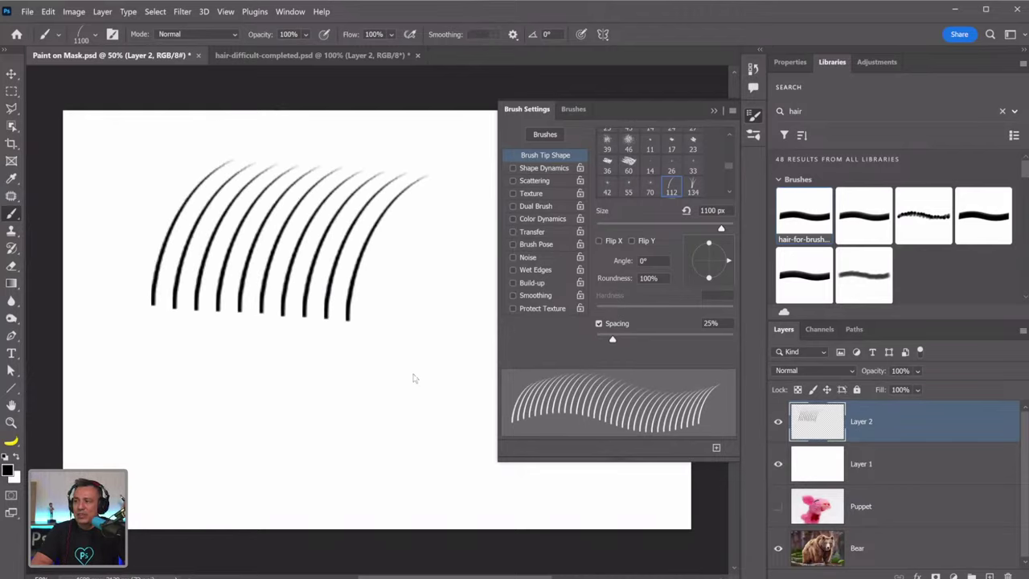
key(ctrl+z)
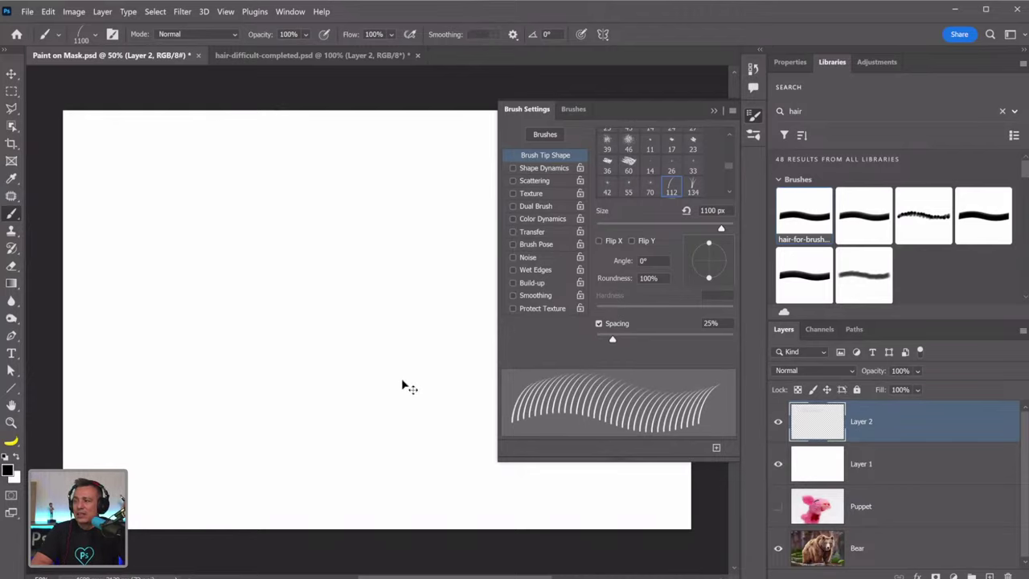
Re-enable Shape Dynamics with size jitter at 0% and paint uniform test strands
click(543, 169)
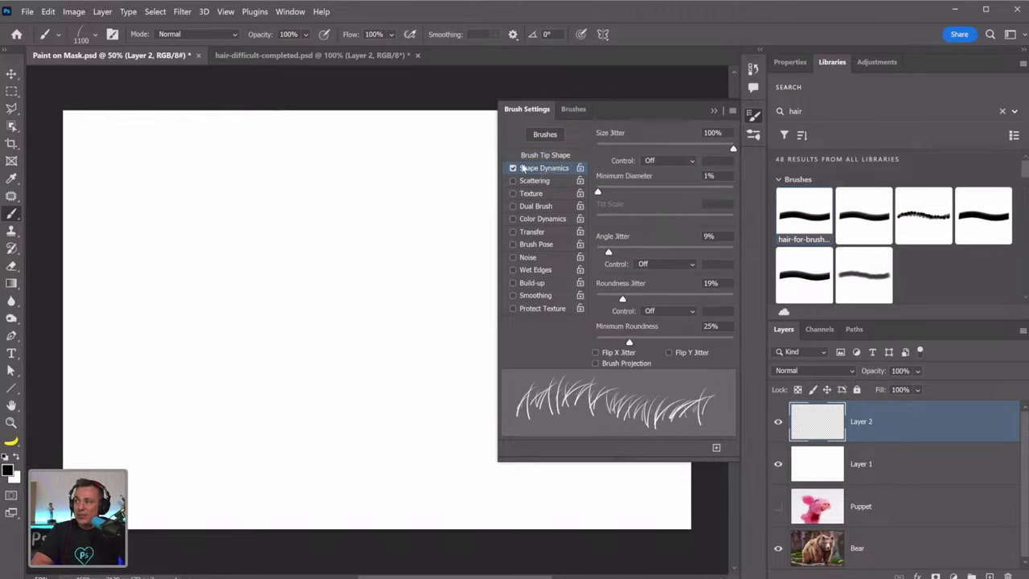
drag(702, 150, 585, 148)
drag(149, 326, 140, 165)
drag(129, 304, 217, 158)
drag(201, 316, 249, 161)
drag(257, 313, 289, 161)
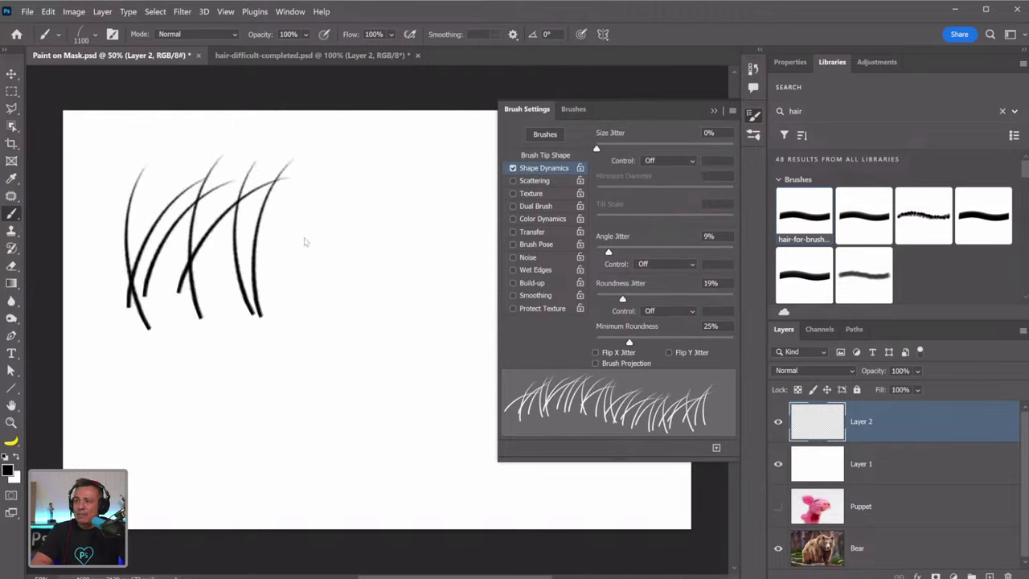
drag(316, 312, 322, 161)
drag(229, 269, 366, 201)
Set angle and roundness jitter to 0% and paint a row of identical strands
drag(608, 253, 595, 253)
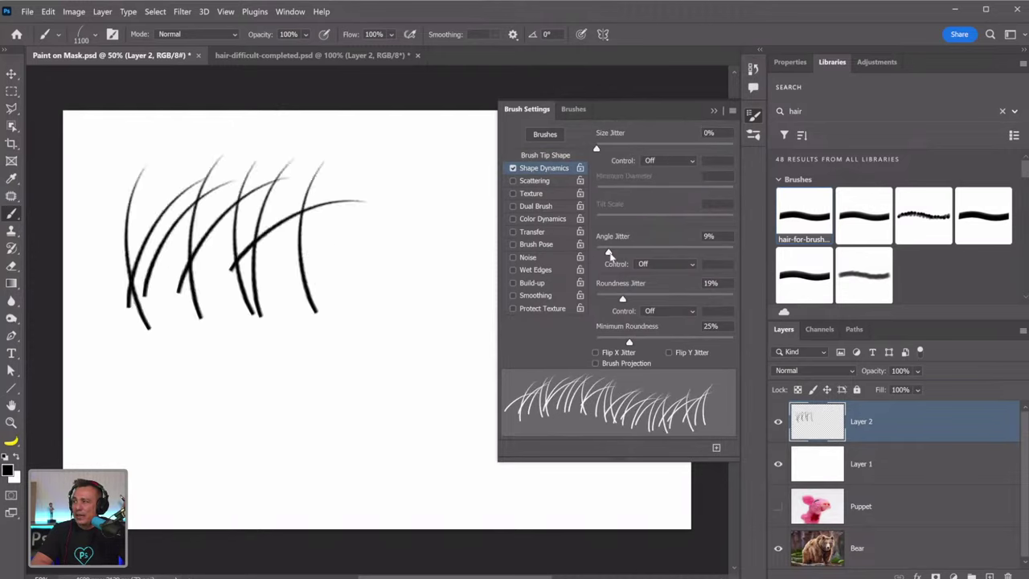
drag(625, 300, 570, 293)
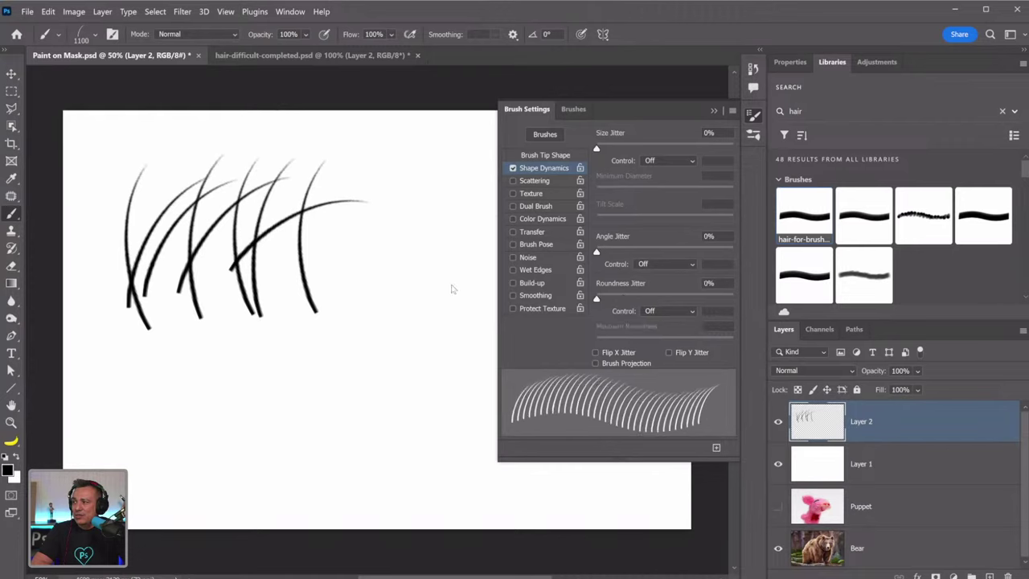
drag(143, 343, 381, 345)
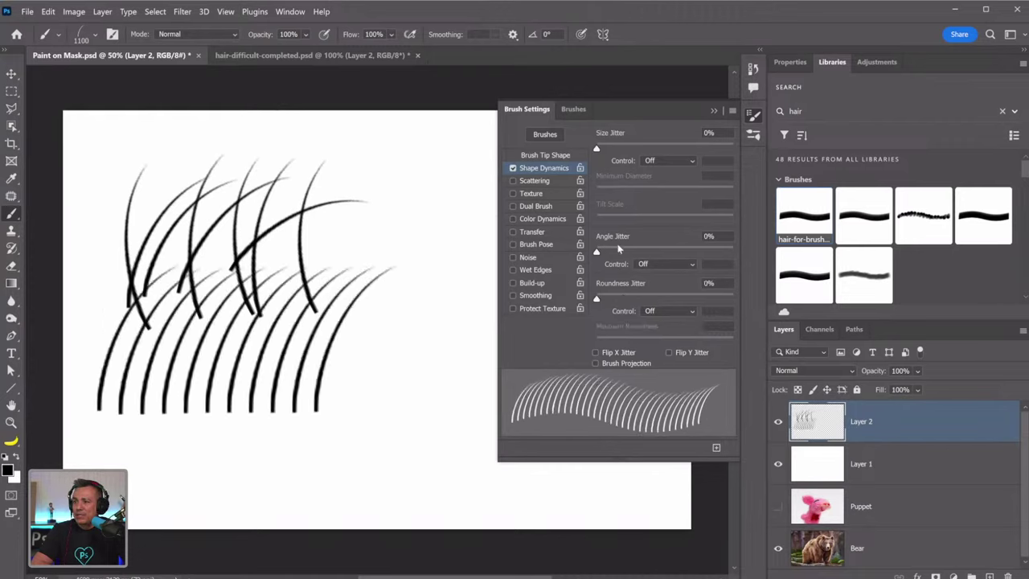
Raise size jitter to 100% with its control left Off, and paint a size-varied row
drag(612, 148, 747, 163)
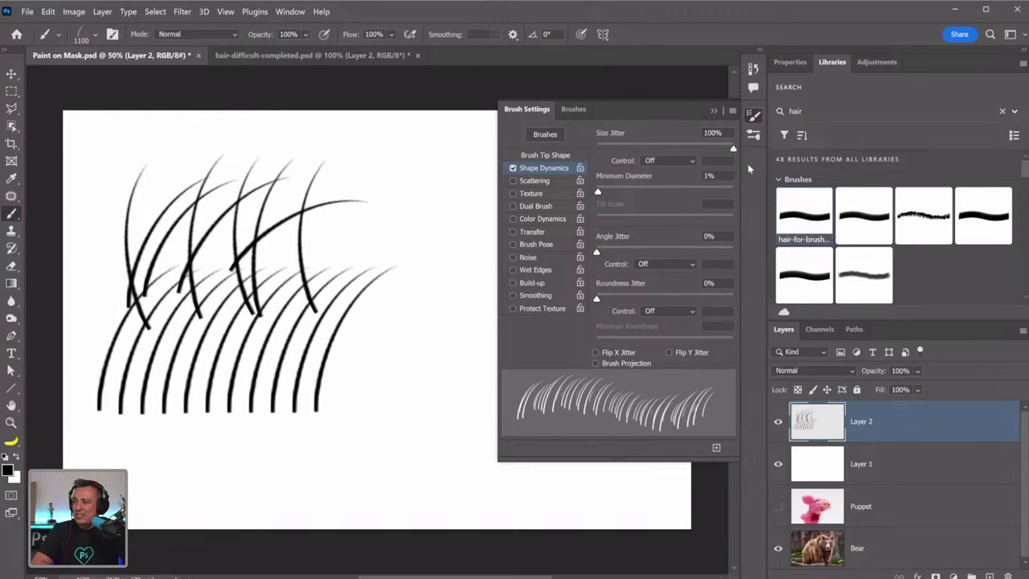
scroll(189, 203, down, 1)
mouse_move(129, 201)
mouse_down()
mouse_move(422, 200)
mouse_move(90, 196)
mouse_up()
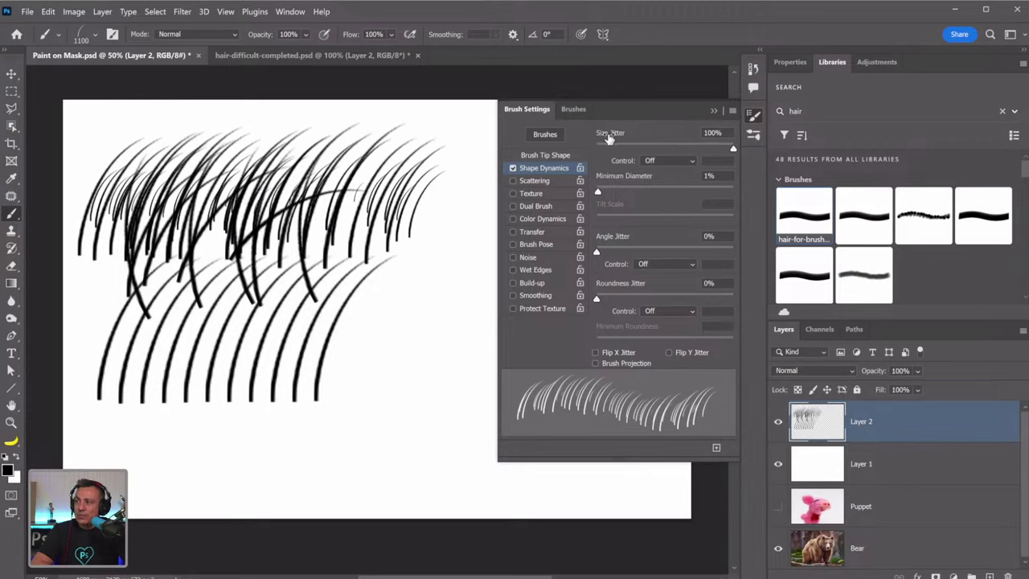
click(653, 161)
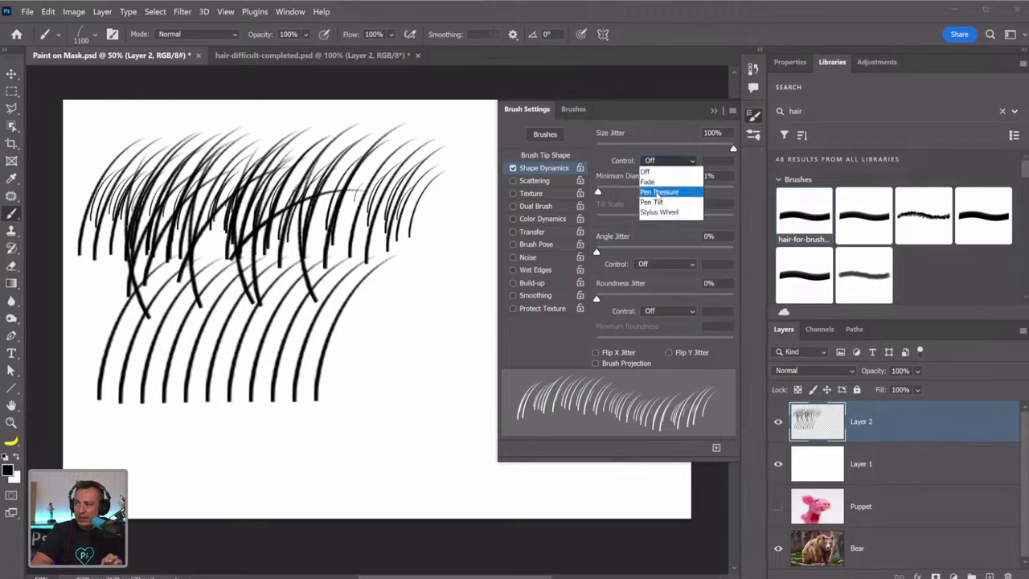
click(643, 131)
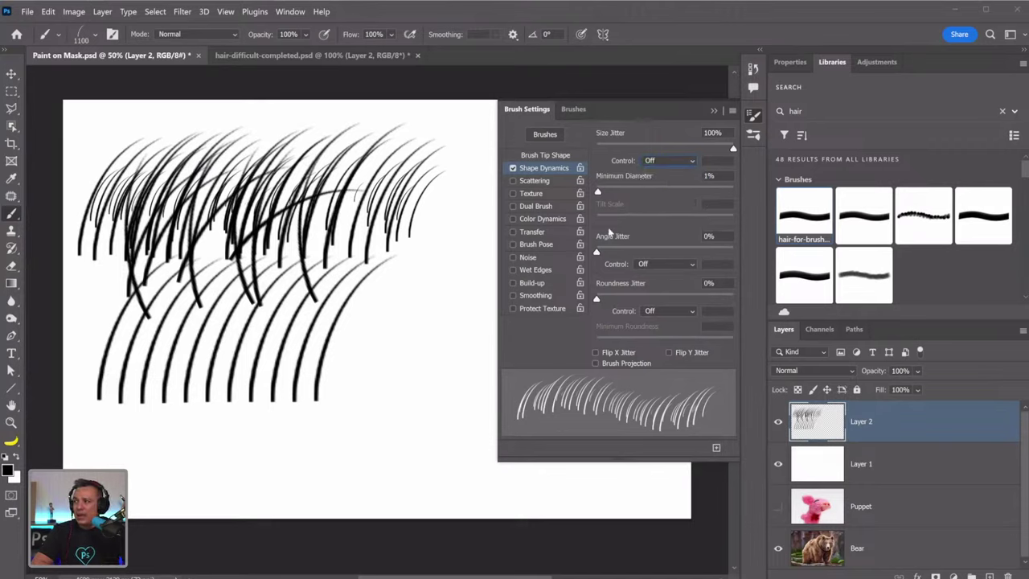
Raise angle jitter to 100% and paint many randomly angled, crossing strands across the lower canvas
drag(597, 254, 755, 253)
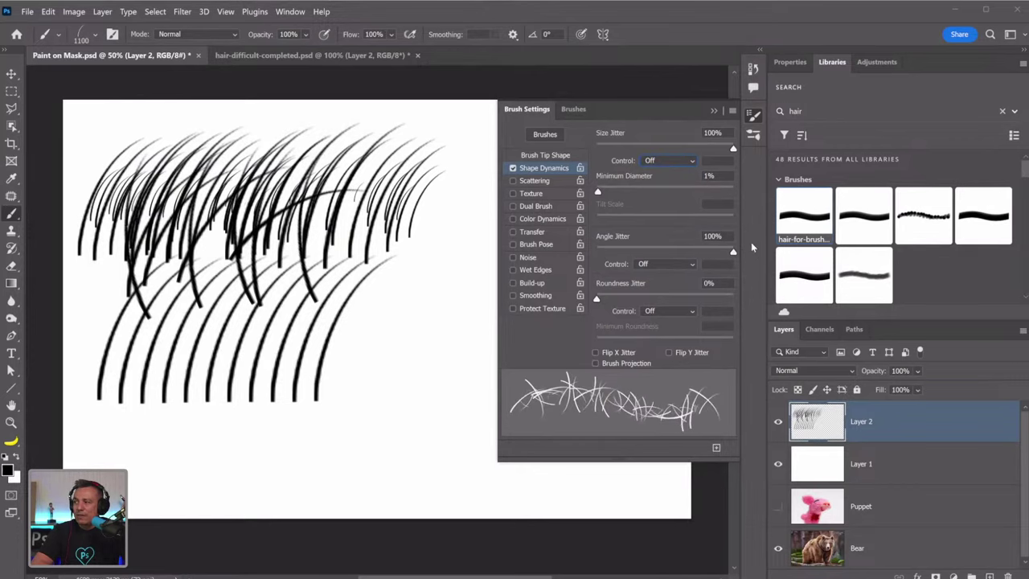
drag(440, 362, 394, 454)
drag(359, 419, 441, 364)
drag(321, 428, 438, 368)
drag(313, 344, 417, 452)
drag(311, 390, 378, 412)
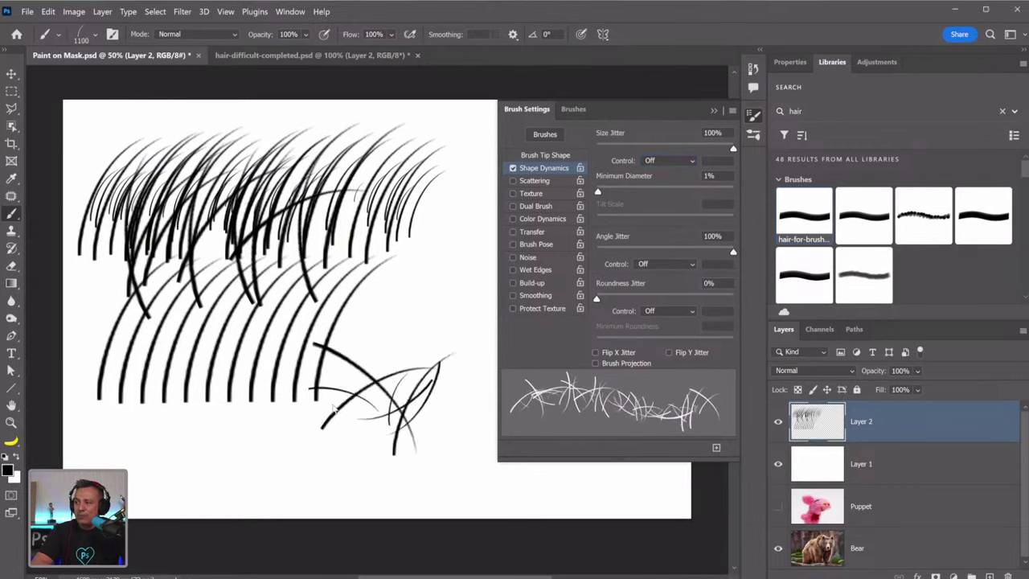
drag(360, 352, 320, 421)
drag(233, 425, 363, 391)
drag(296, 370, 208, 458)
mouse_move(183, 336)
mouse_down()
mouse_move(195, 468)
mouse_move(74, 401)
mouse_up()
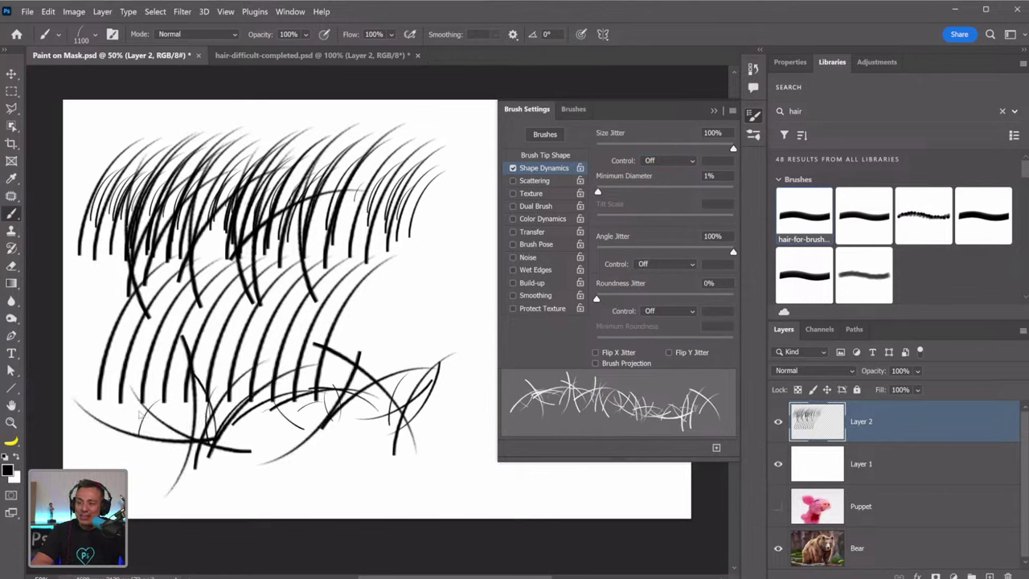
drag(185, 406, 77, 384)
drag(180, 344, 66, 362)
drag(113, 393, 205, 311)
drag(144, 394, 289, 278)
drag(245, 410, 386, 255)
drag(321, 265, 406, 398)
drag(372, 301, 418, 418)
drag(386, 426, 465, 314)
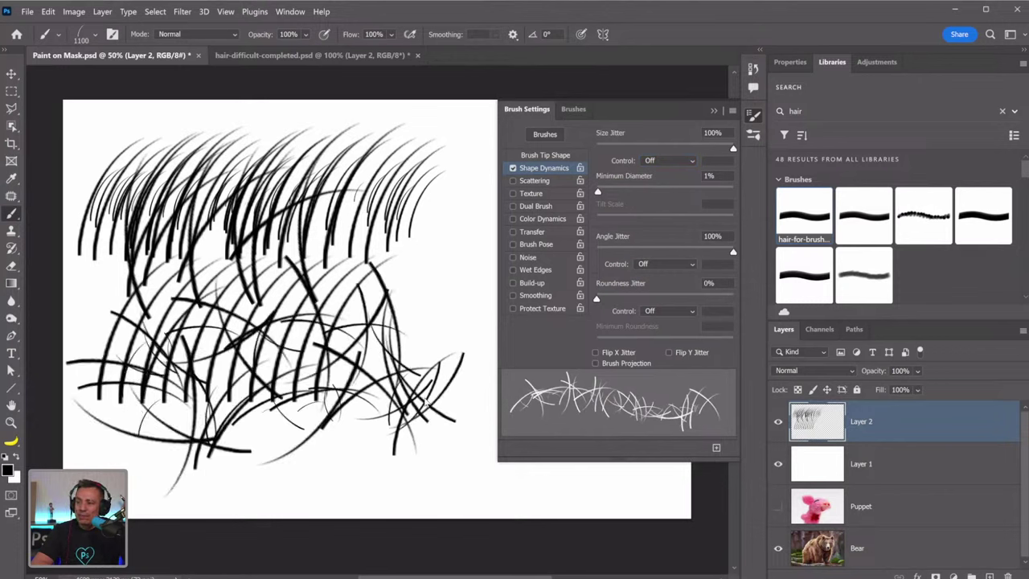
drag(482, 384, 363, 429)
drag(455, 383, 325, 491)
drag(403, 391, 274, 500)
drag(235, 352, 389, 468)
drag(455, 363, 328, 492)
drag(291, 323, 413, 478)
drag(378, 367, 270, 501)
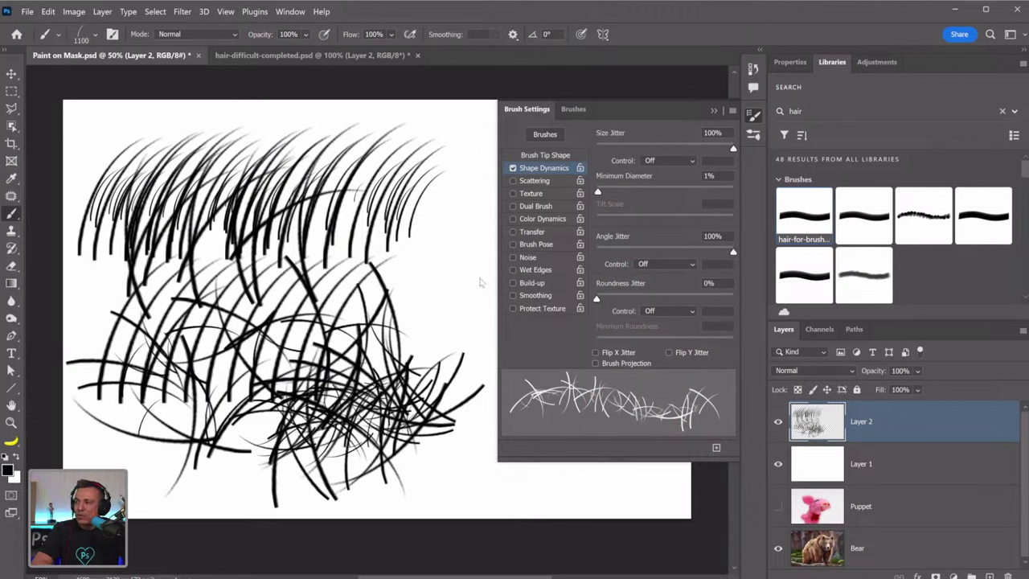
Lower angle jitter to a small amount, hide Layer 2 and add a new Layer 3
drag(732, 253, 601, 254)
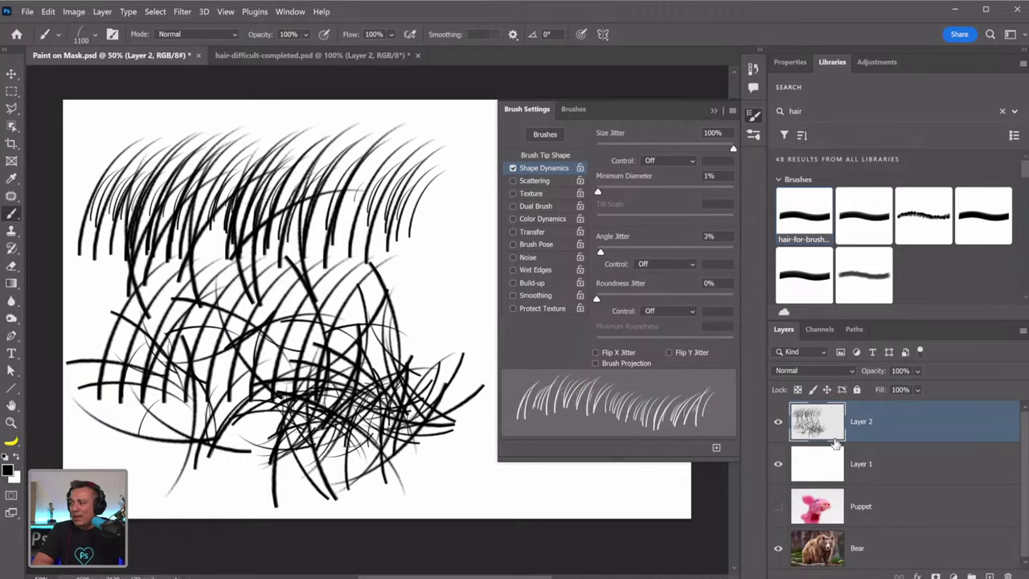
click(778, 421)
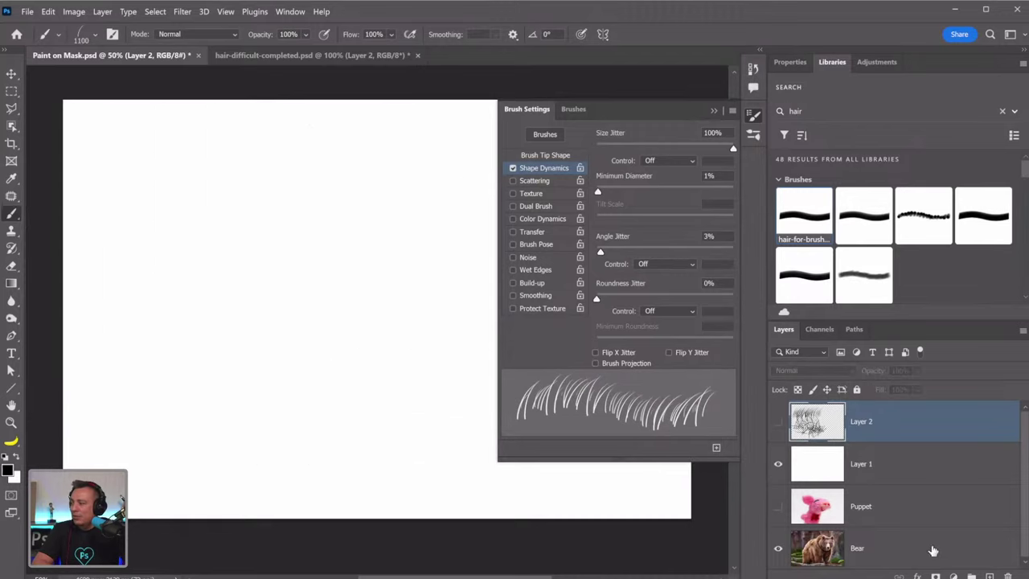
click(990, 576)
Paint a first row of test hair strands across the upper canvas
drag(121, 299, 158, 185)
drag(160, 285, 217, 181)
drag(241, 277, 321, 181)
drag(354, 288, 406, 171)
drag(383, 280, 450, 173)
drag(414, 294, 478, 161)
drag(439, 237, 449, 216)
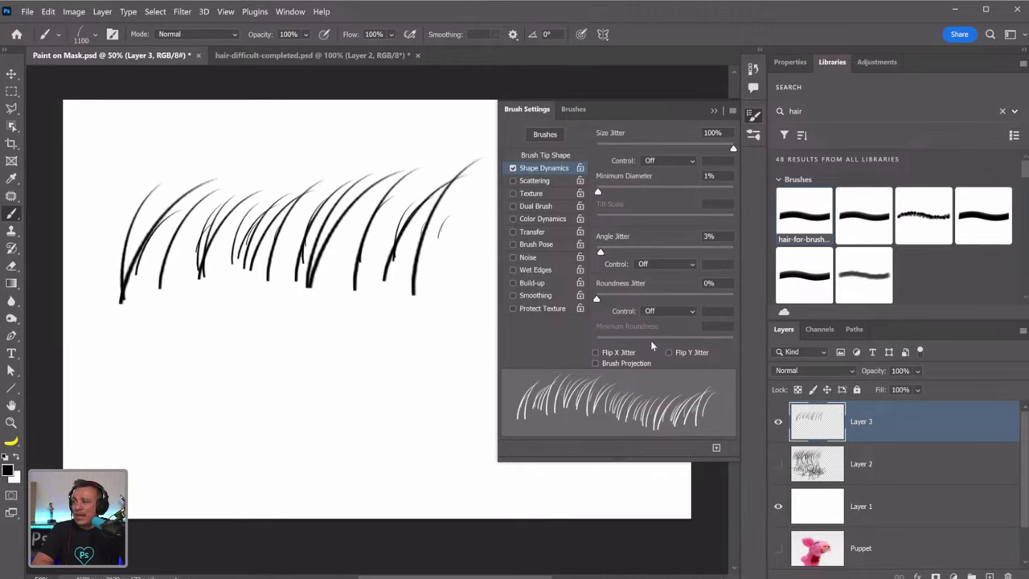
Set roundness jitter to 100%, paint a dense second row of hair below, then lower roundness jitter
drag(597, 299, 757, 296)
drag(125, 457, 196, 316)
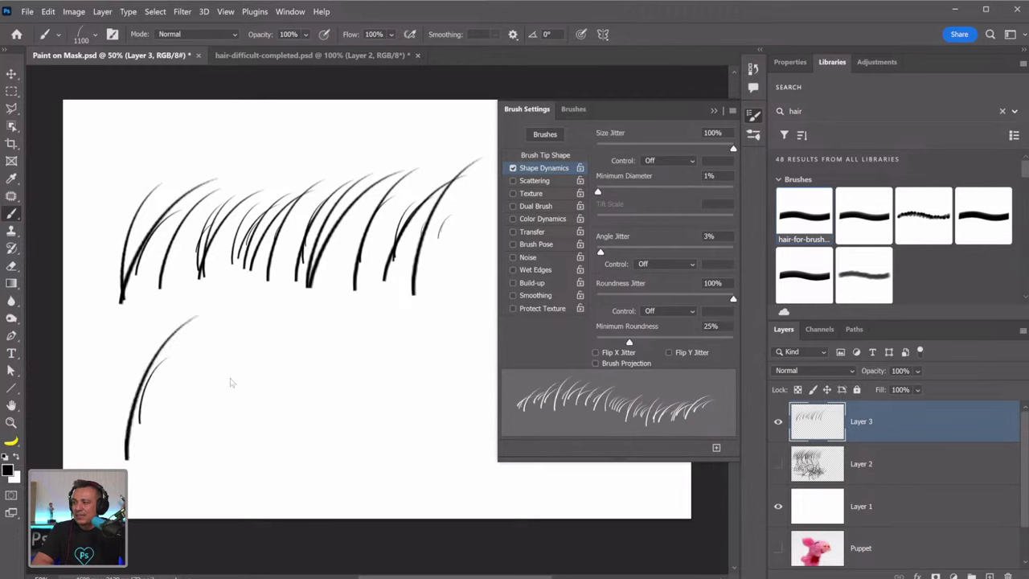
drag(140, 422, 230, 340)
drag(167, 423, 265, 337)
drag(211, 394, 309, 340)
drag(238, 406, 308, 341)
drag(299, 409, 354, 324)
drag(342, 390, 384, 344)
drag(290, 410, 357, 333)
drag(322, 393, 391, 349)
drag(169, 415, 266, 330)
drag(245, 420, 317, 321)
drag(190, 382, 313, 335)
drag(280, 393, 354, 318)
drag(338, 386, 386, 326)
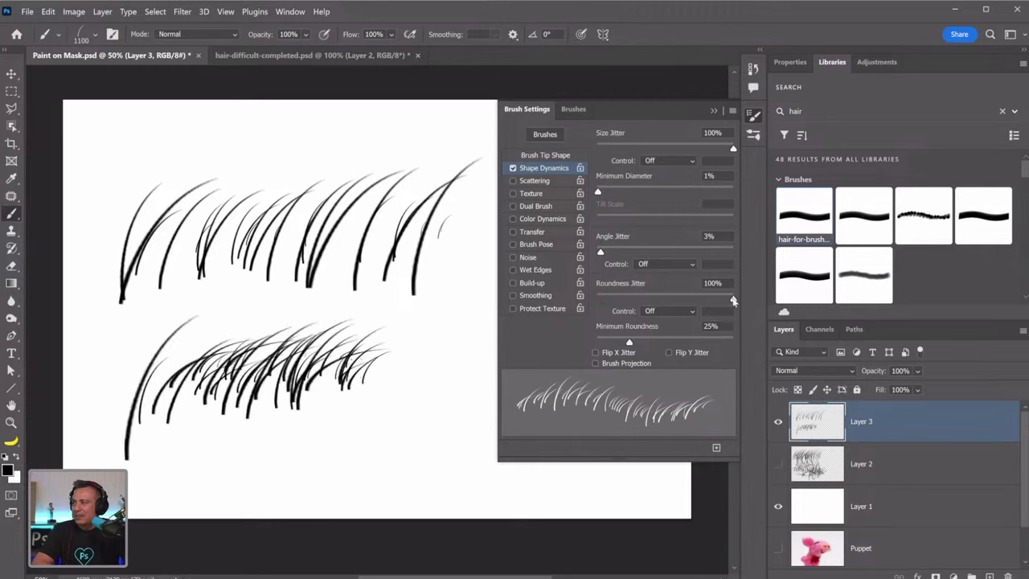
drag(733, 298, 542, 319)
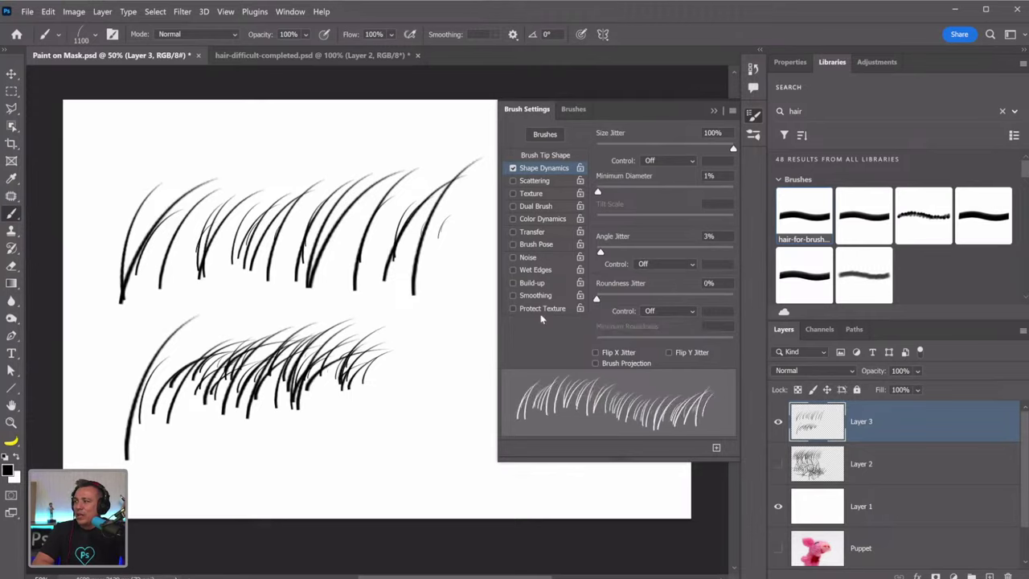
Turn on Scattering, widen scatter to 451%, and paint two bands of scattered hair
click(534, 181)
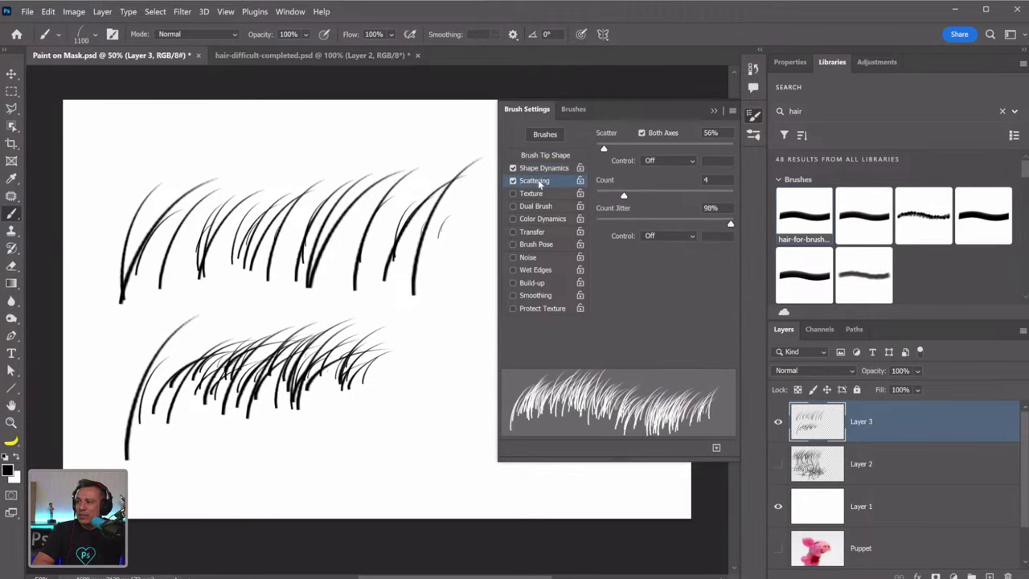
drag(128, 205, 407, 204)
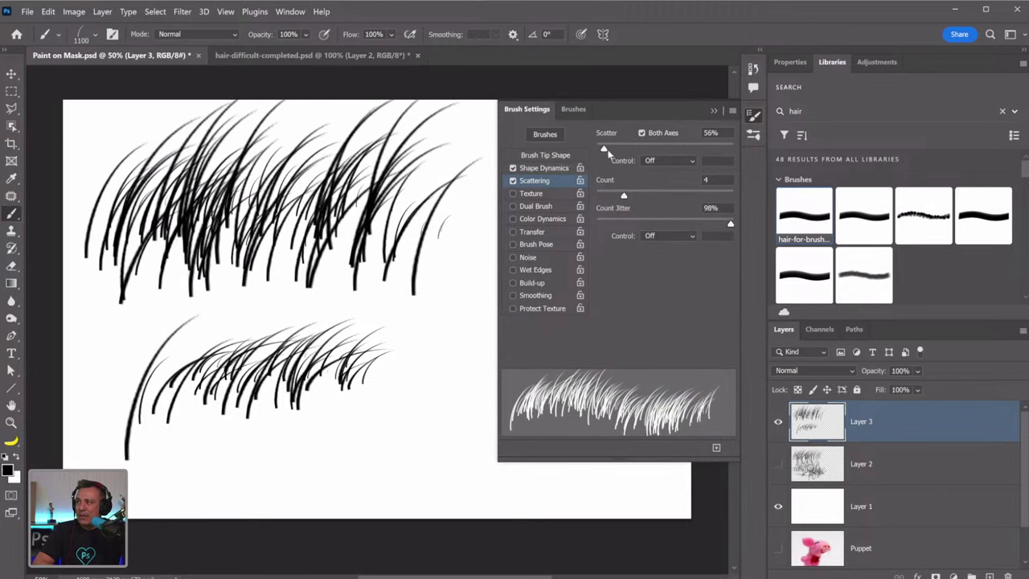
drag(604, 148, 658, 149)
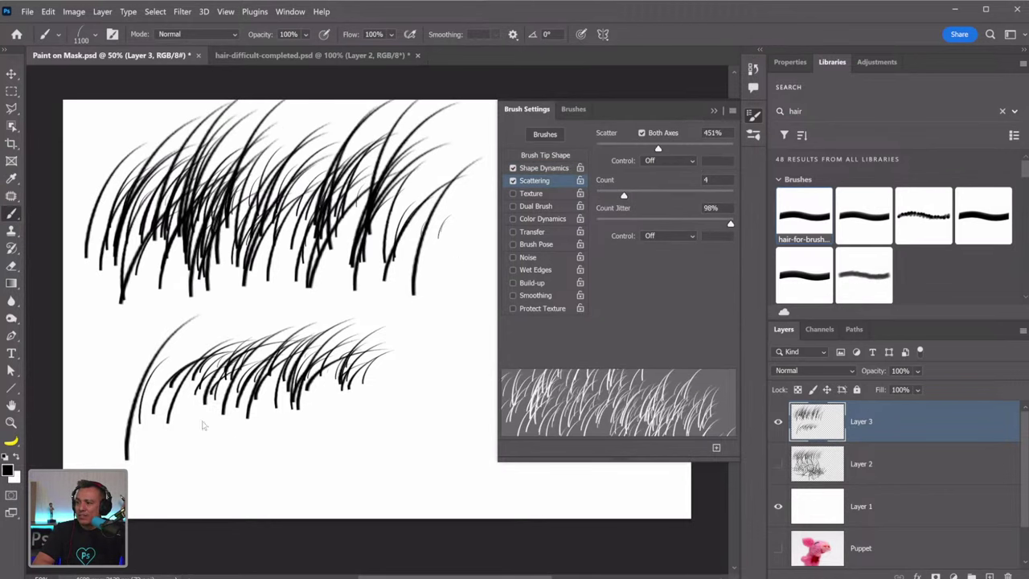
mouse_move(205, 426)
mouse_down()
mouse_move(271, 386)
mouse_move(422, 388)
mouse_move(265, 338)
mouse_move(128, 241)
mouse_move(242, 338)
mouse_move(312, 330)
mouse_move(161, 201)
mouse_move(298, 332)
mouse_up()
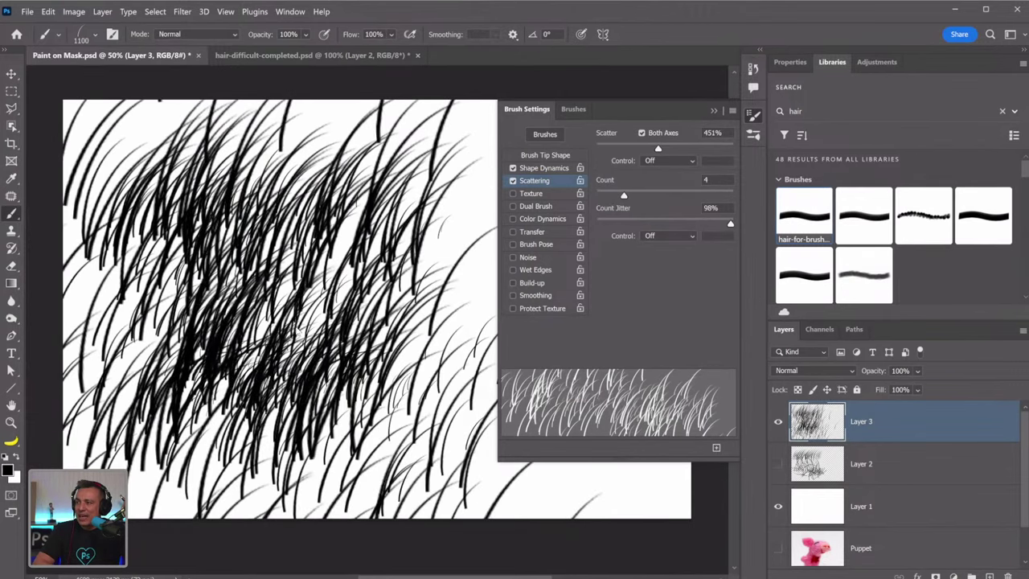
Raise the count to 9, fill the canvas with dense fur, then hide Layer 3 and add Layer 4
drag(624, 196, 668, 197)
mouse_move(438, 334)
mouse_down()
mouse_move(362, 305)
mouse_move(177, 345)
mouse_up()
mouse_move(338, 257)
mouse_down()
mouse_move(450, 362)
mouse_move(105, 306)
mouse_move(297, 201)
mouse_up()
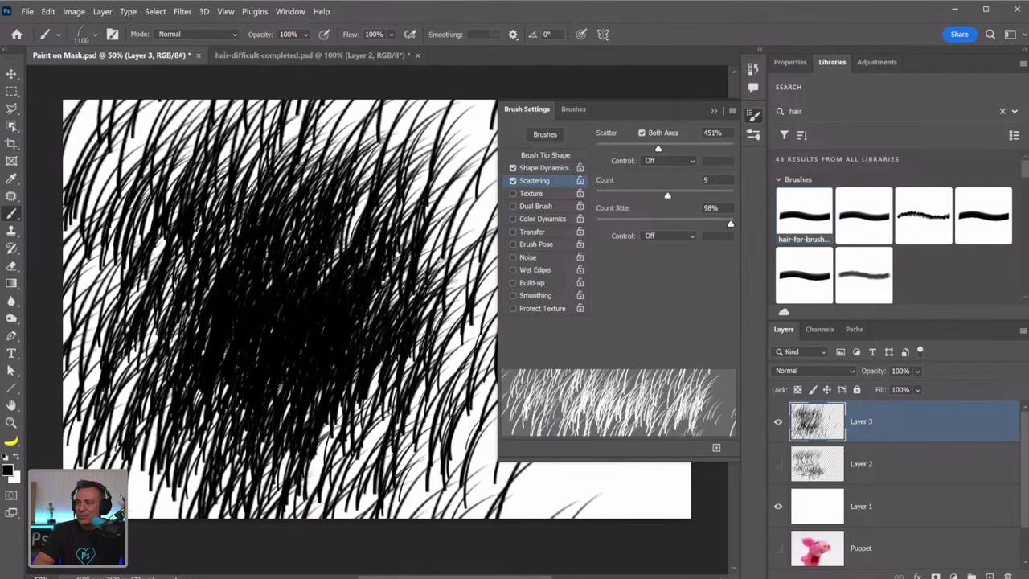
click(777, 422)
click(990, 577)
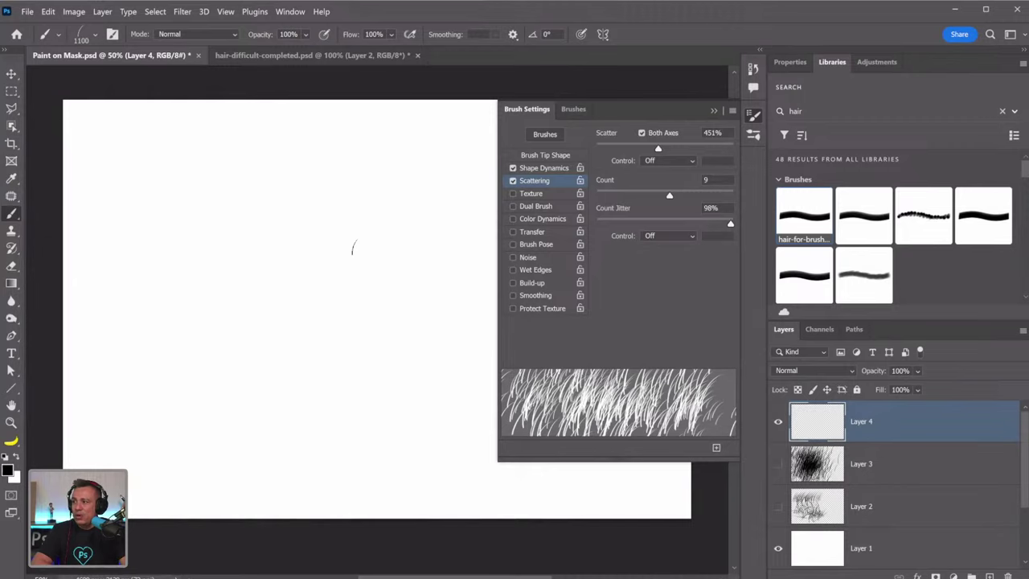
Paint large hair strands on Layer 4, then disable Scattering and test a small loop at size 100
click(544, 168)
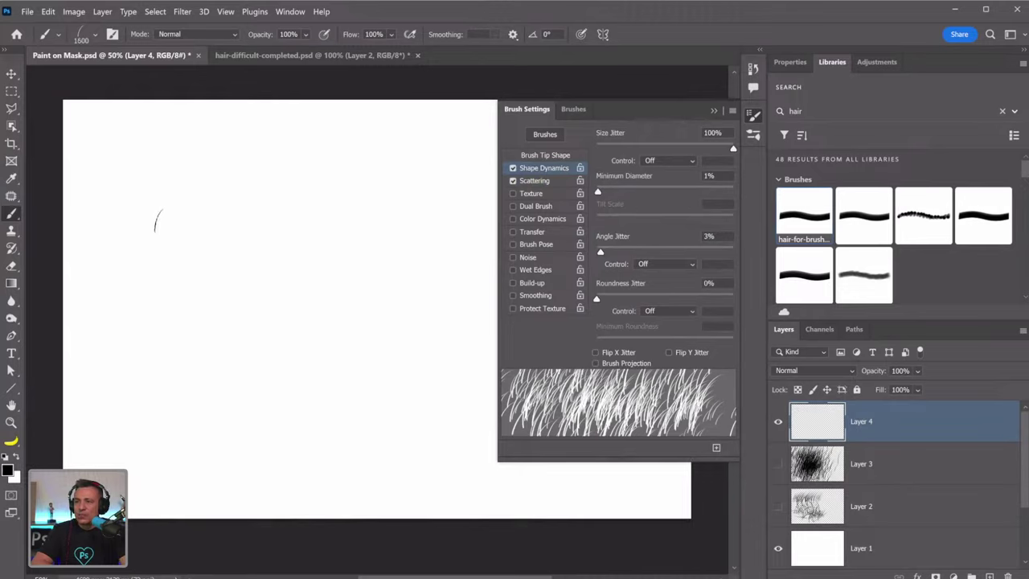
click(149, 228)
click(201, 257)
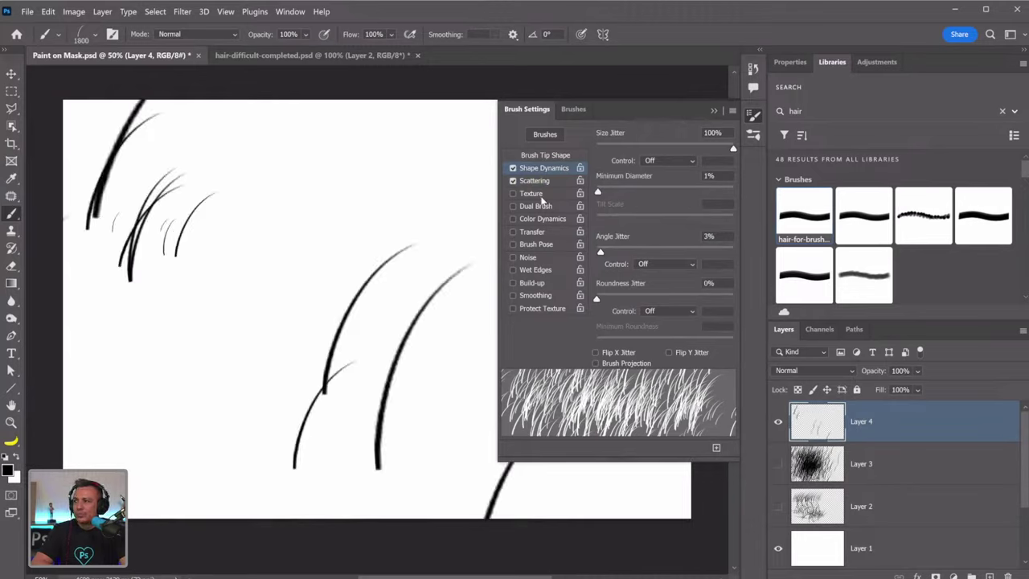
click(513, 181)
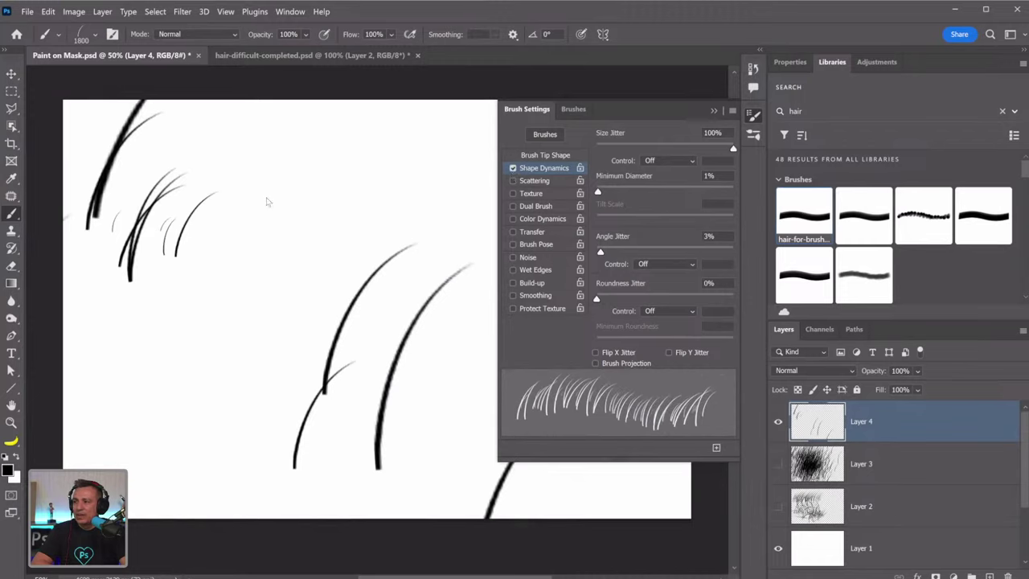
key([)
key([)
key([)
key([)
key([)
key([)
key([)
key([)
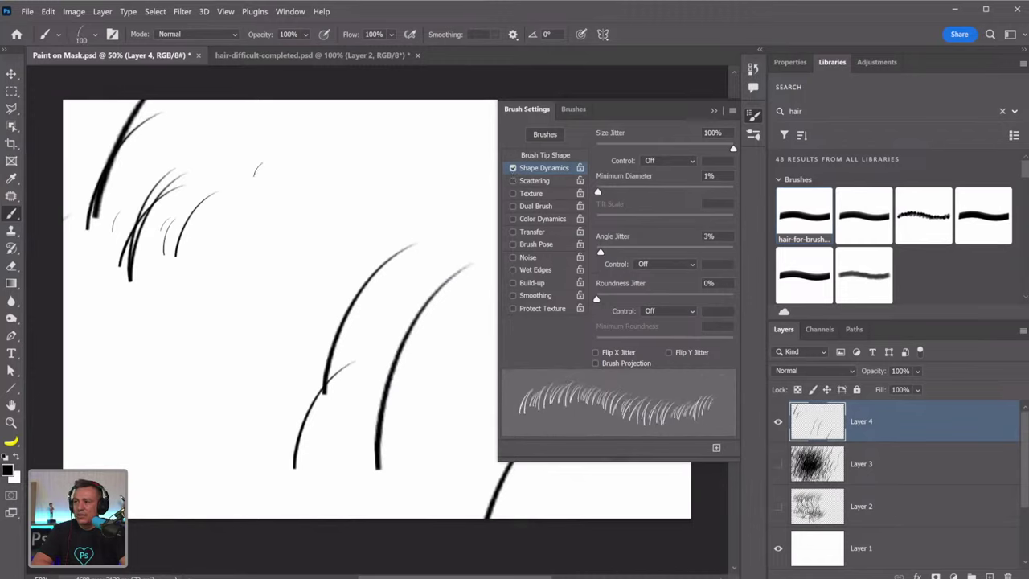
mouse_move(300, 165)
mouse_down()
mouse_move(394, 165)
mouse_move(374, 187)
mouse_move(249, 189)
mouse_move(306, 205)
mouse_move(394, 206)
mouse_move(391, 218)
mouse_move(241, 226)
mouse_up()
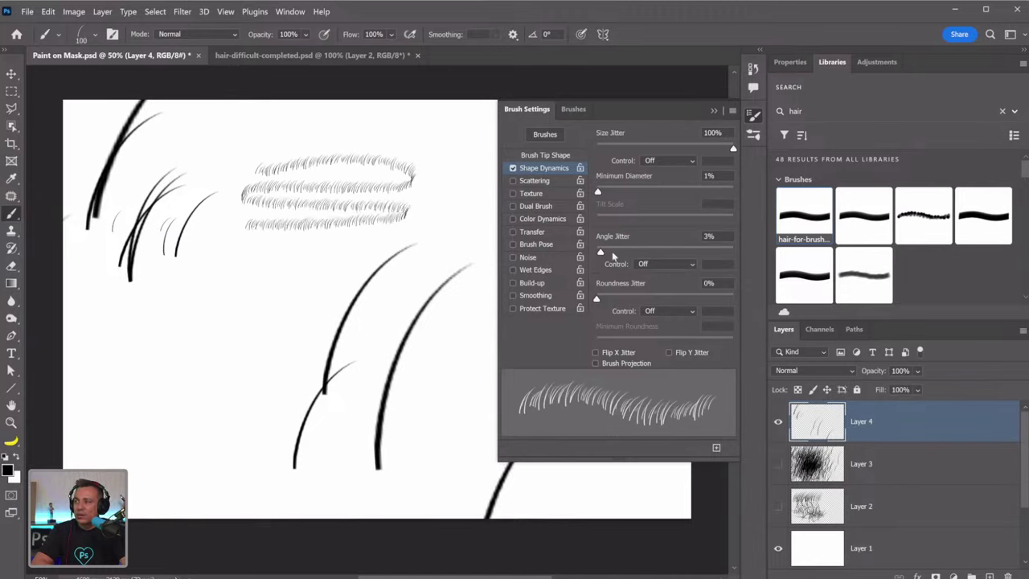
Set angle jitter control to Direction, test with a swirl, collapse Brush Settings and hide Layer 4
click(647, 266)
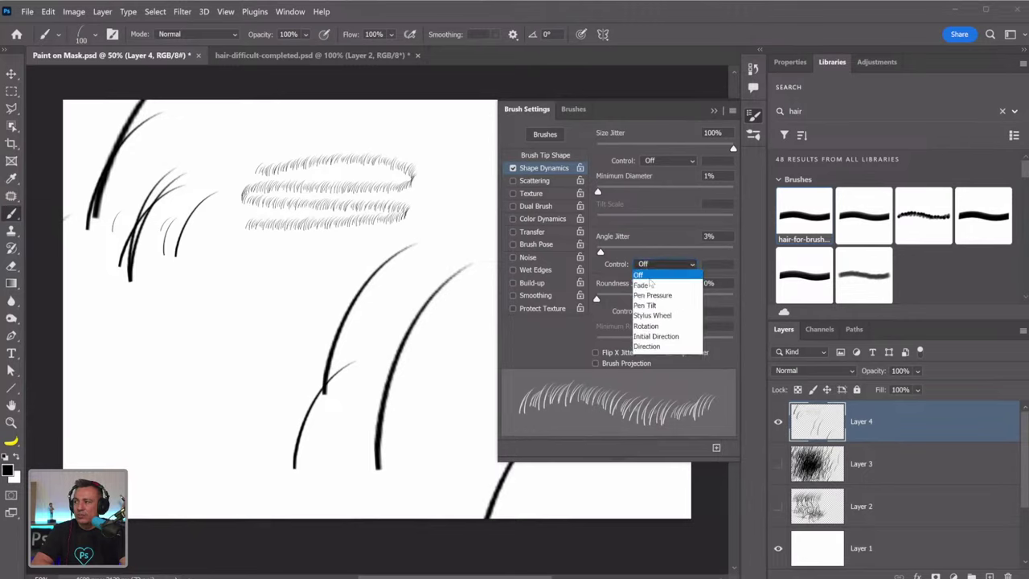
click(647, 347)
mouse_move(169, 286)
mouse_down()
mouse_move(255, 302)
mouse_move(234, 350)
mouse_move(193, 354)
mouse_move(164, 327)
mouse_move(164, 298)
mouse_move(210, 292)
mouse_move(245, 315)
mouse_move(193, 326)
mouse_move(219, 304)
mouse_move(213, 319)
mouse_up()
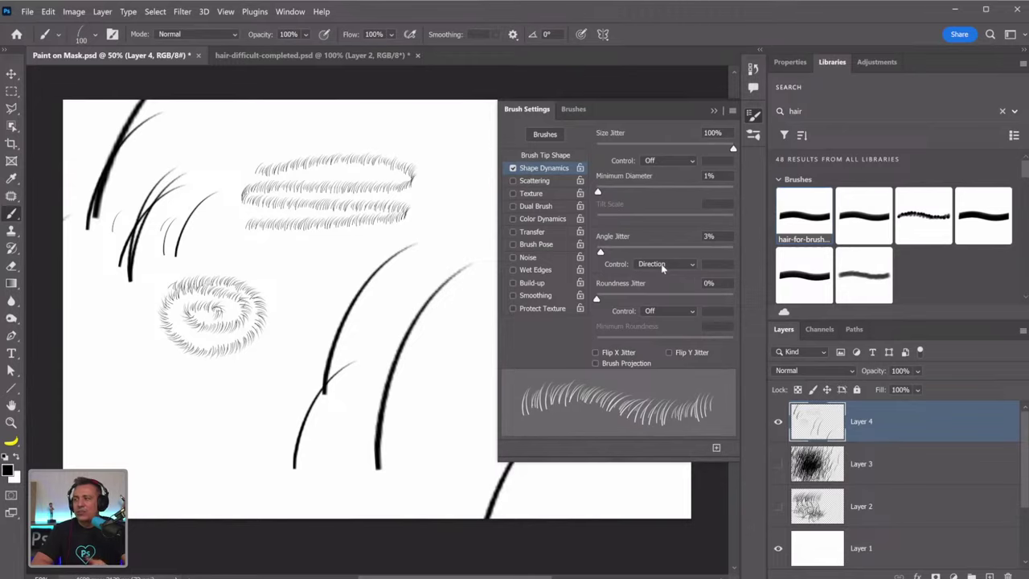
click(713, 112)
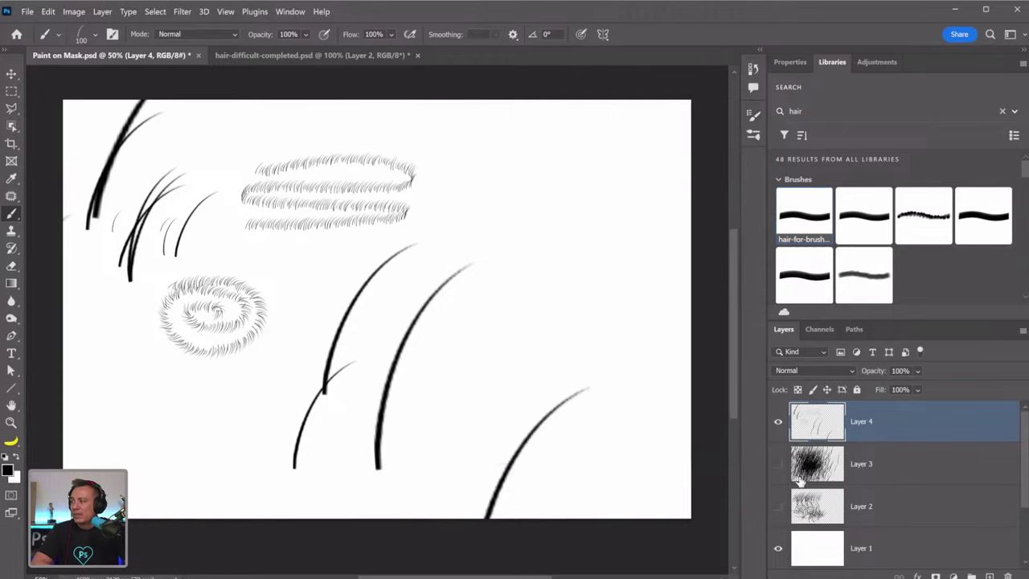
click(777, 423)
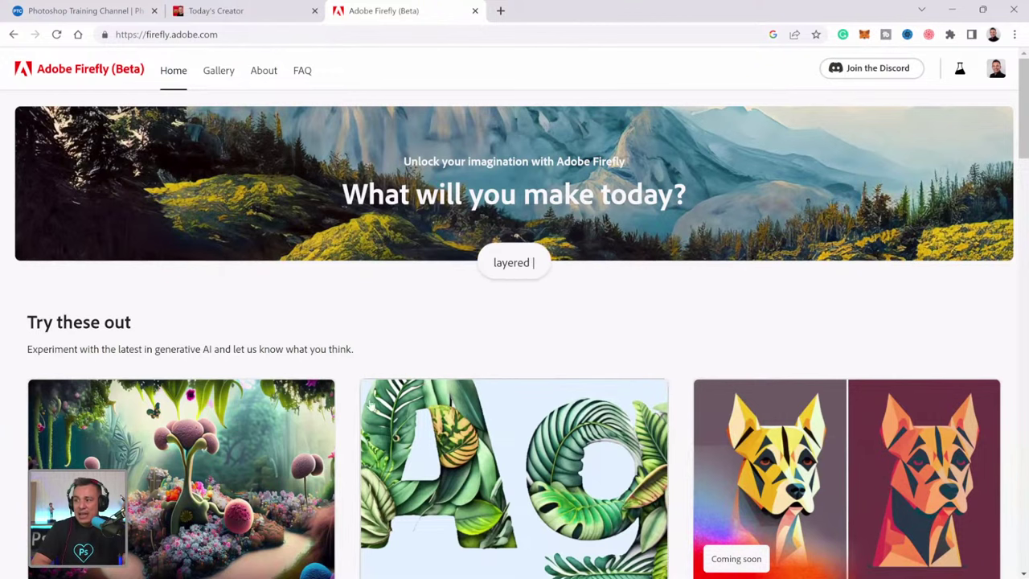
scroll(349, 366, down, 1)
scroll(350, 365, down, 2)
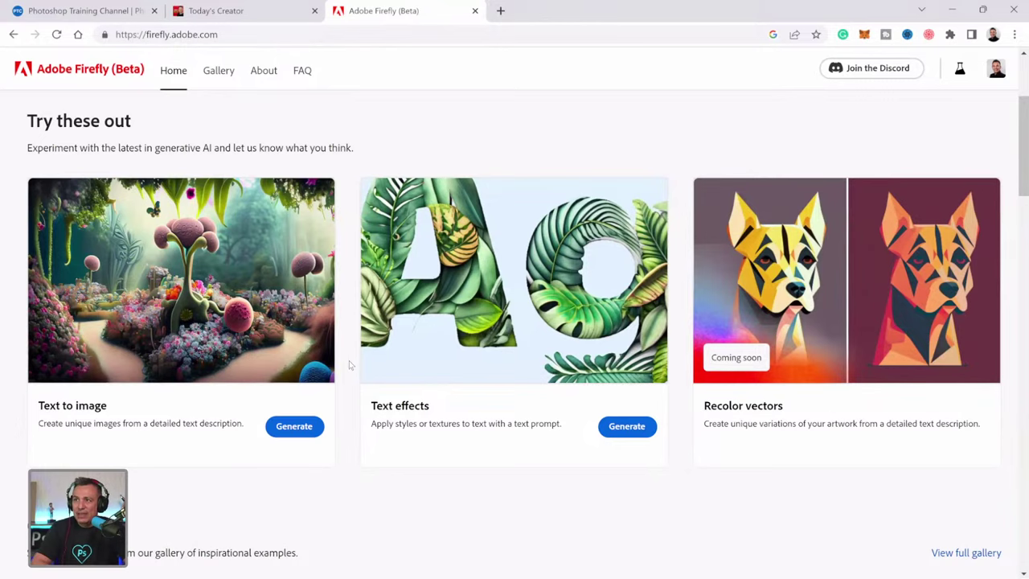
scroll(349, 366, down, 3)
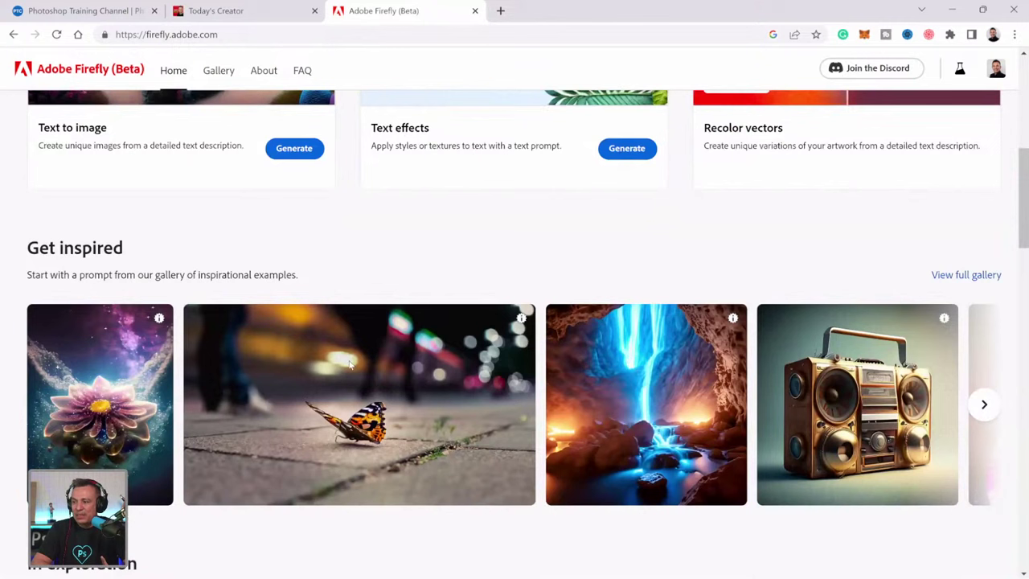
scroll(349, 365, down, 12)
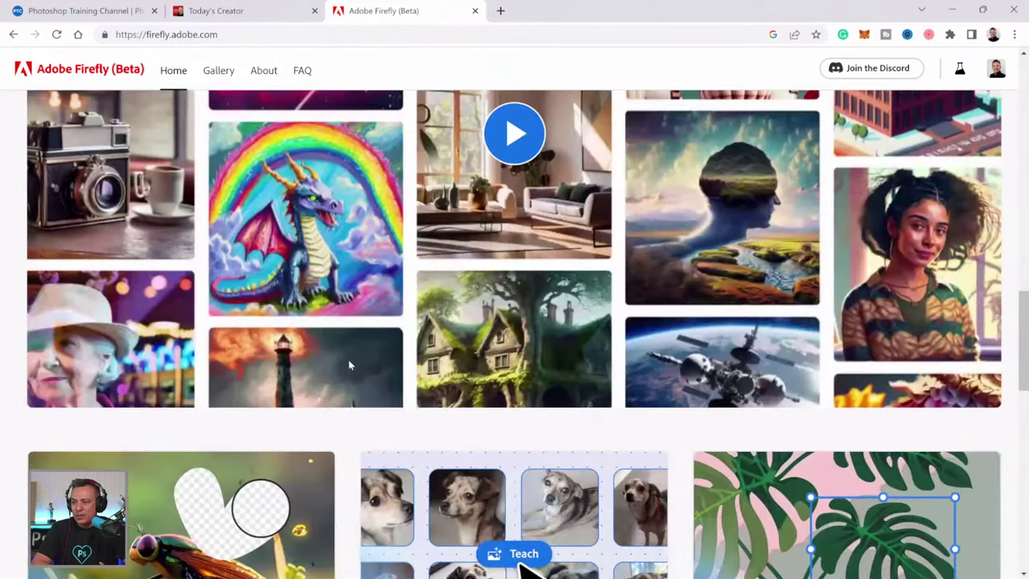
scroll(349, 366, down, 3)
scroll(350, 363, down, 3)
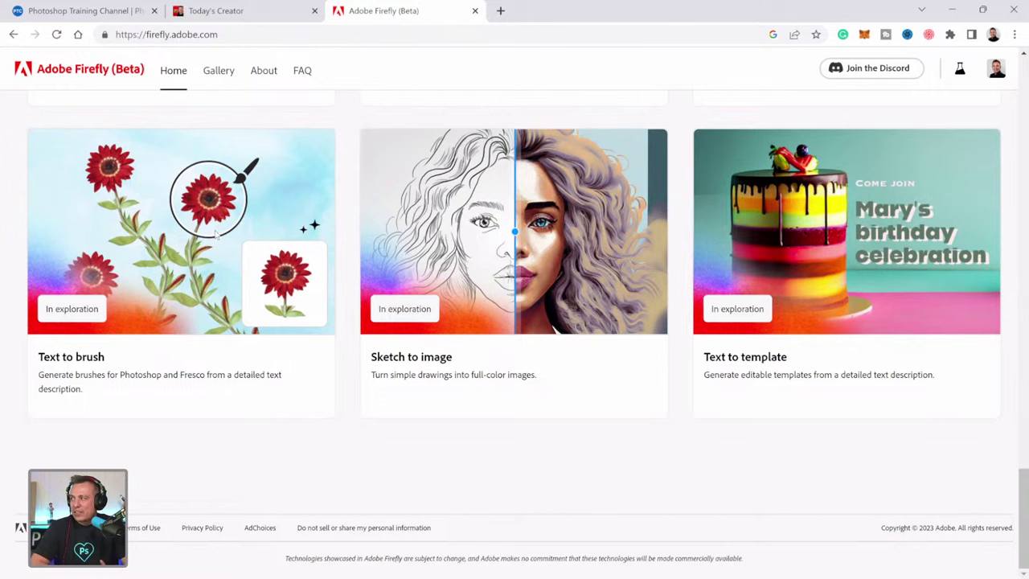
scroll(276, 446, up, 7)
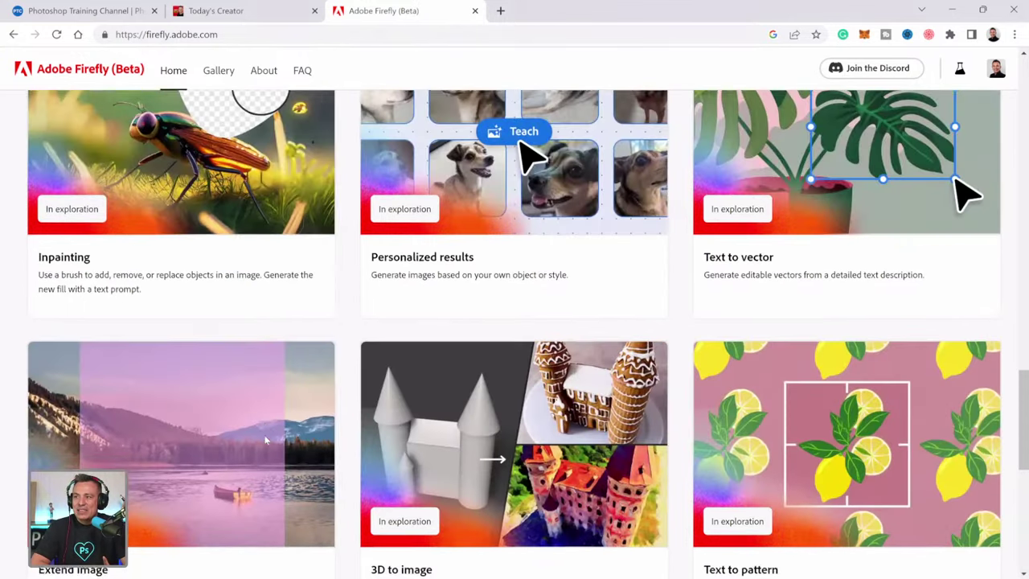
scroll(265, 439, up, 2)
scroll(241, 426, up, 3)
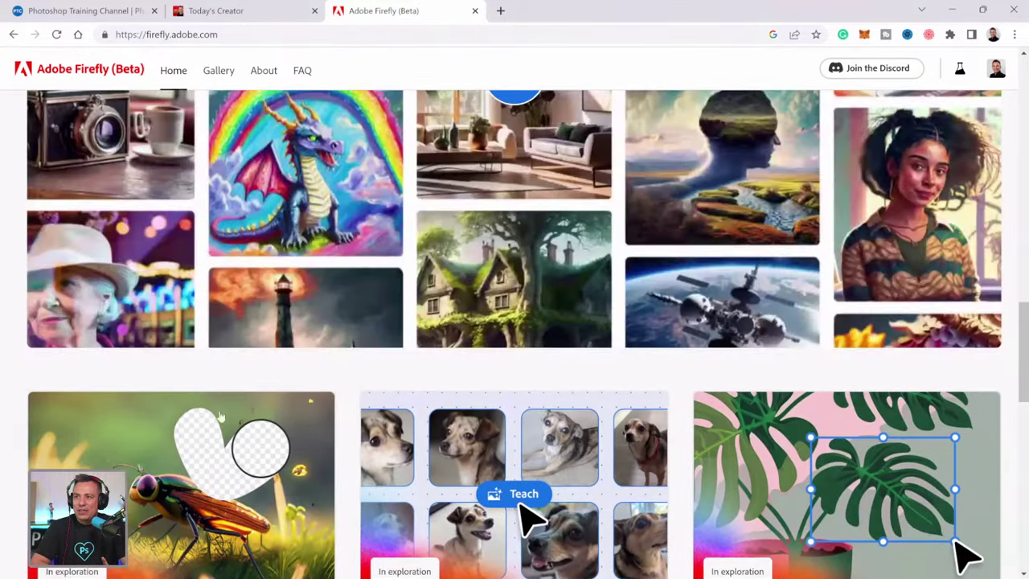
scroll(165, 272, up, 3)
scroll(161, 185, up, 6)
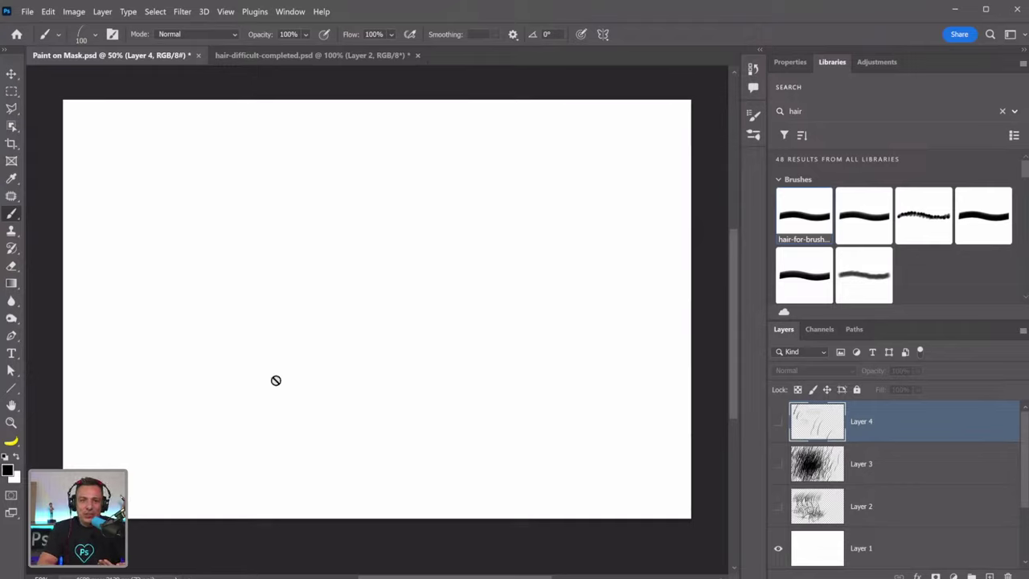
Hide white Layer 1 to reveal the bear, toggling the Bear layer's visibility to compare
click(778, 548)
scroll(854, 519, down, 2)
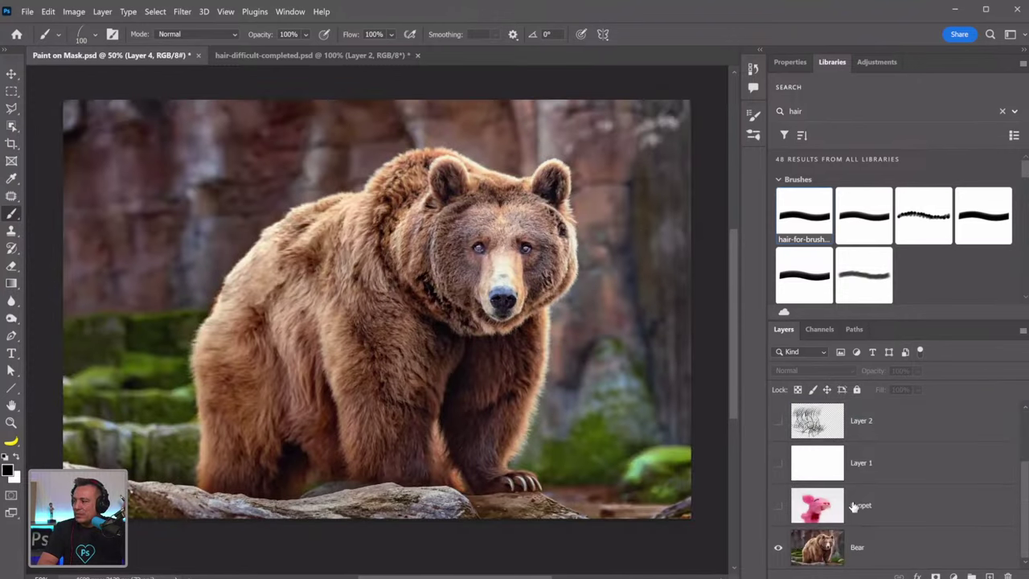
click(778, 554)
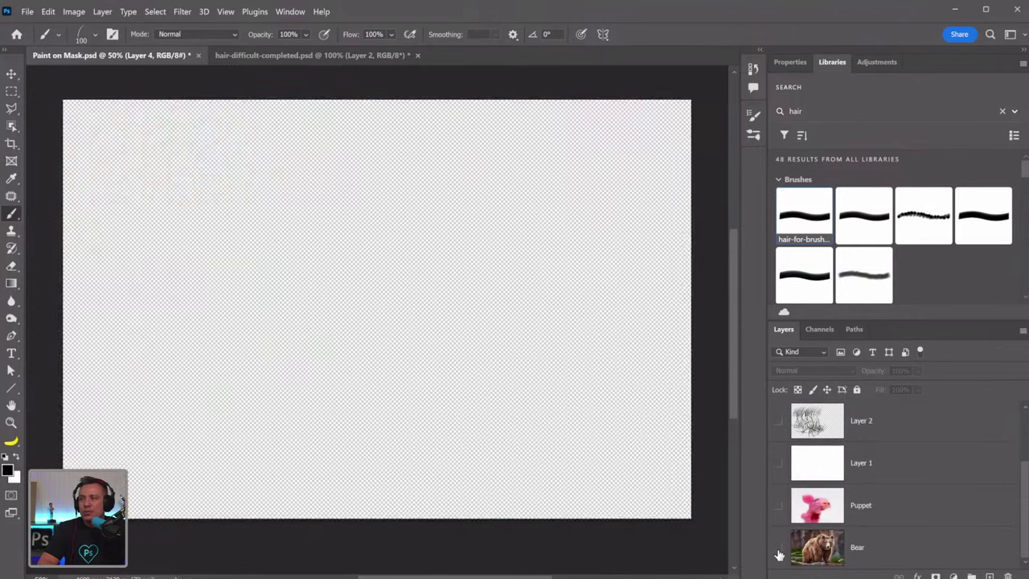
click(778, 551)
click(778, 552)
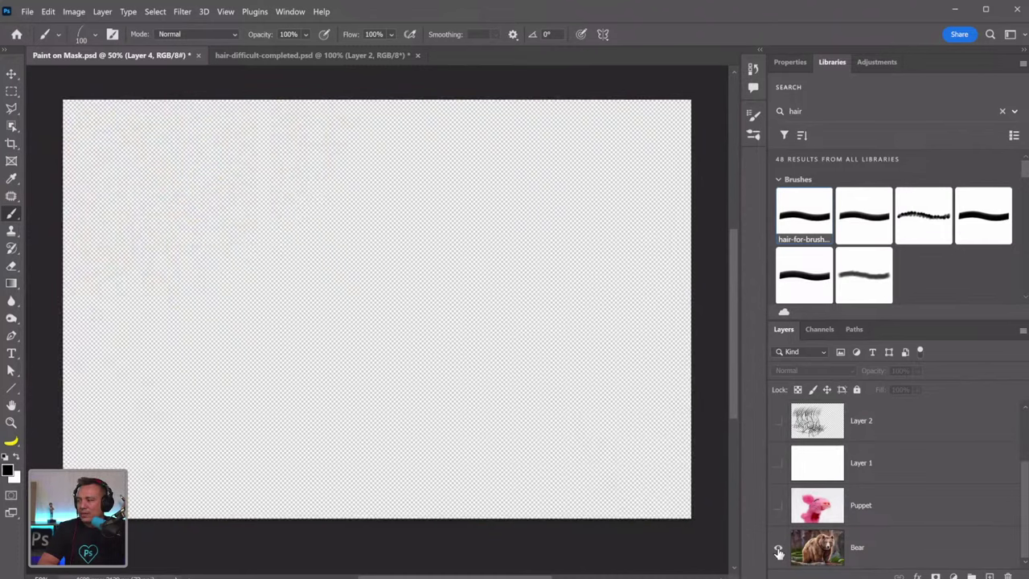
click(779, 551)
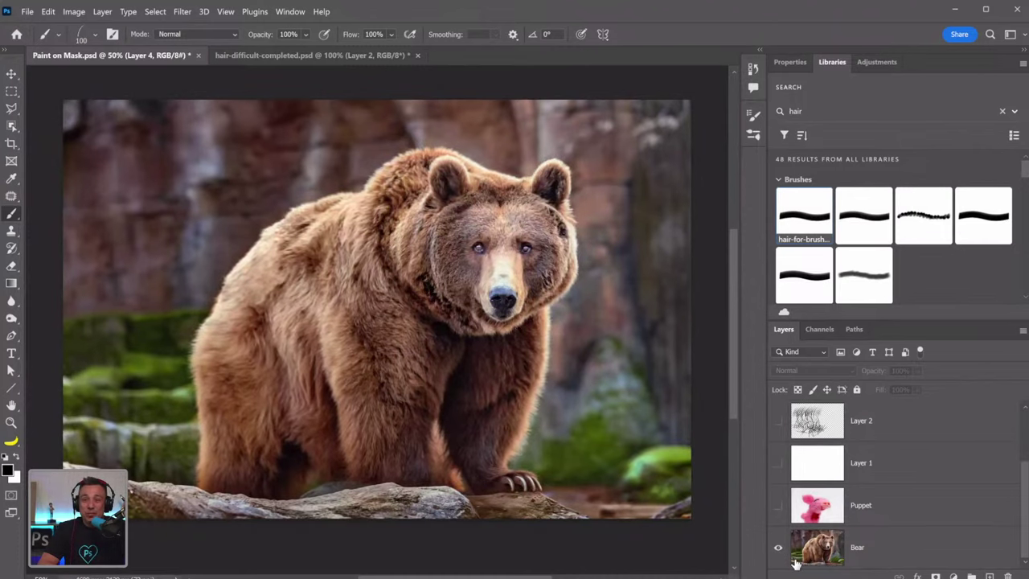
Select the Bear layer and show its settings in the Properties panel
click(29, 11)
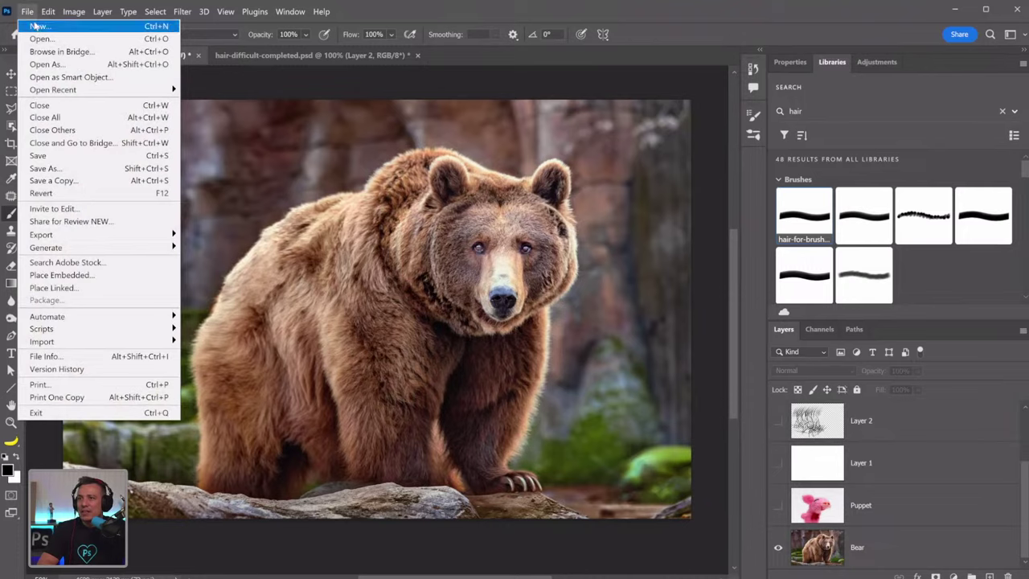
click(428, 243)
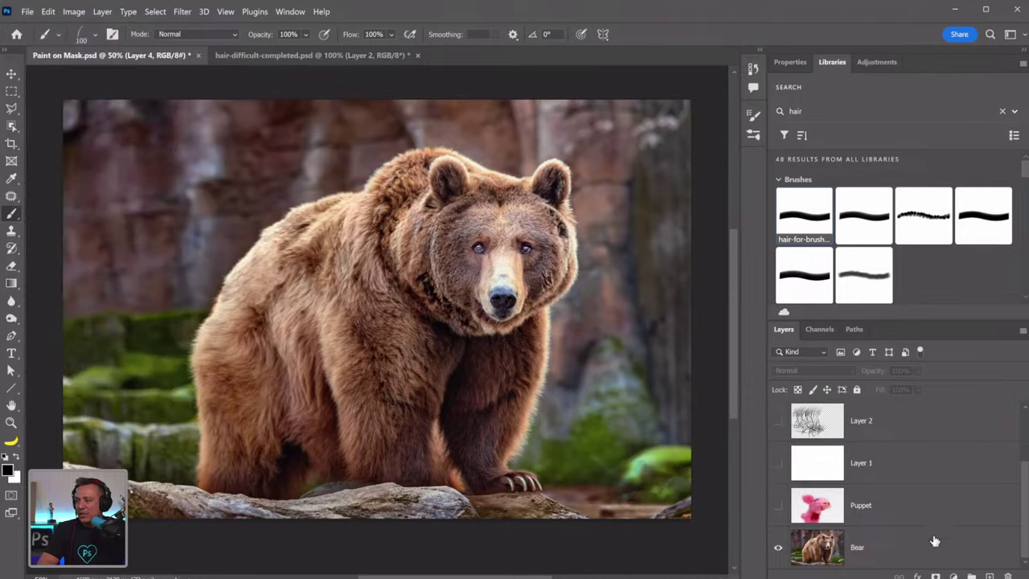
click(937, 555)
click(788, 63)
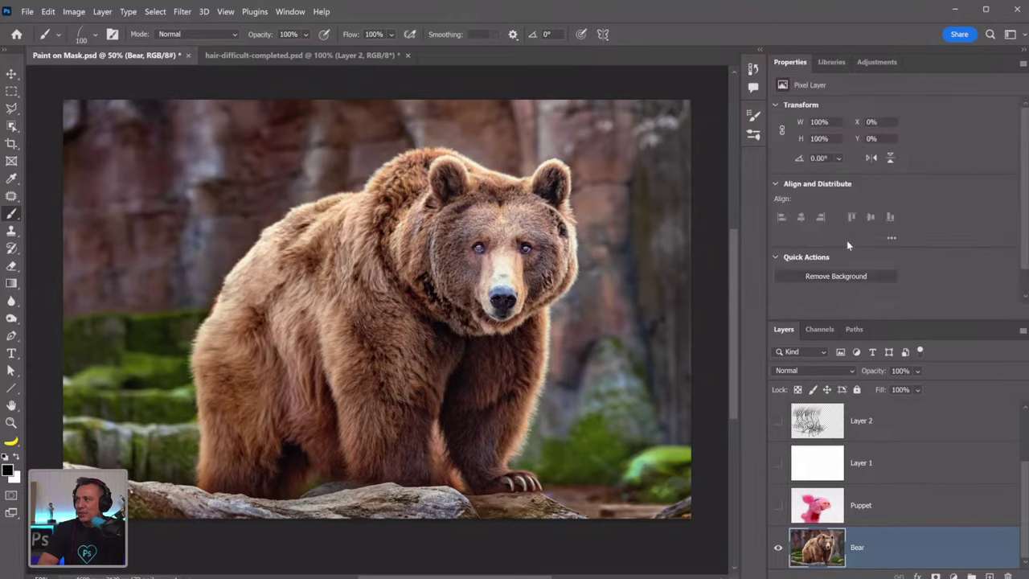
click(845, 277)
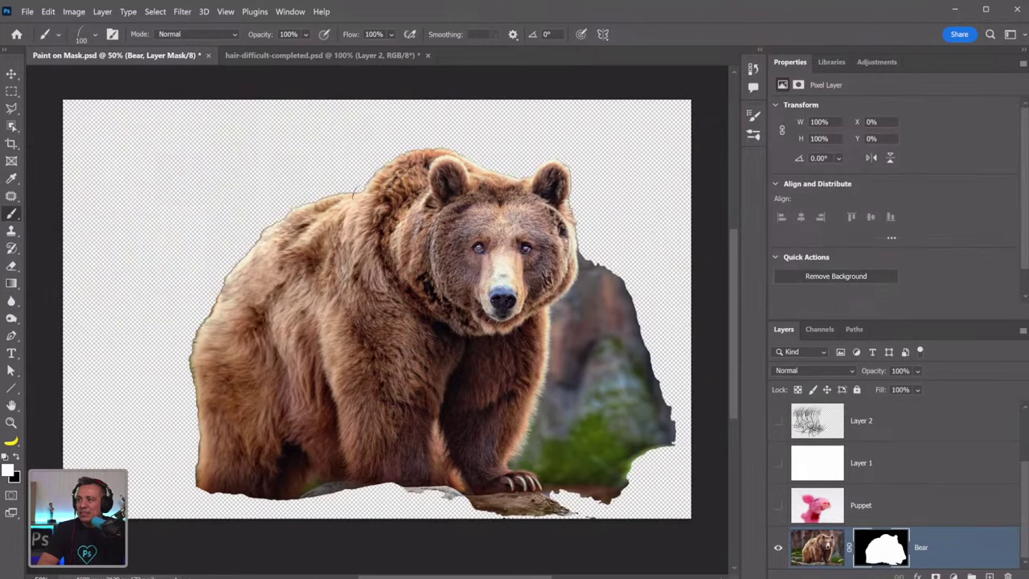
right_click(300, 424)
key(Escape)
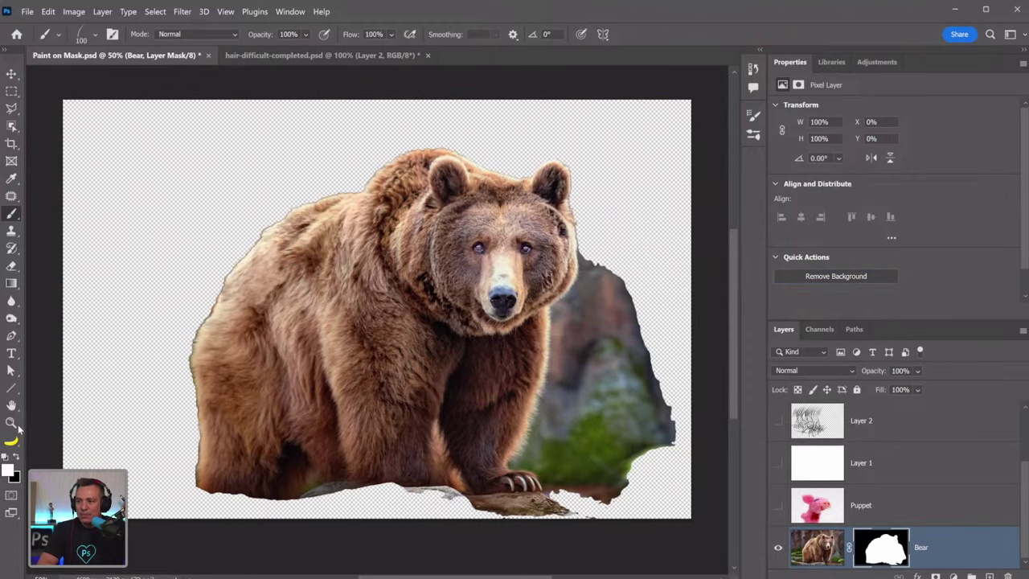
key(z)
drag(207, 332, 142, 321)
right_click(167, 320)
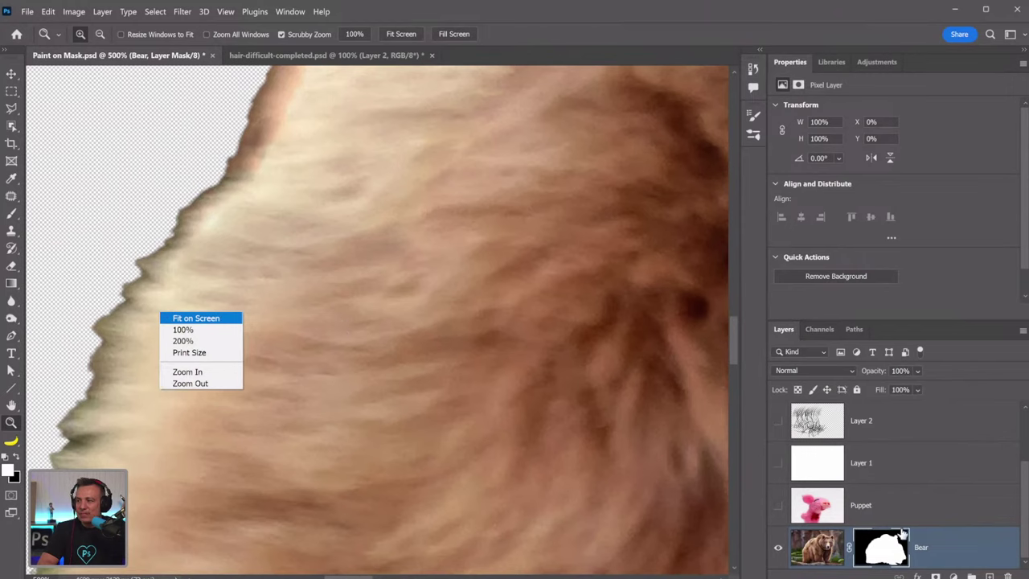
click(195, 318)
right_click(886, 551)
click(923, 452)
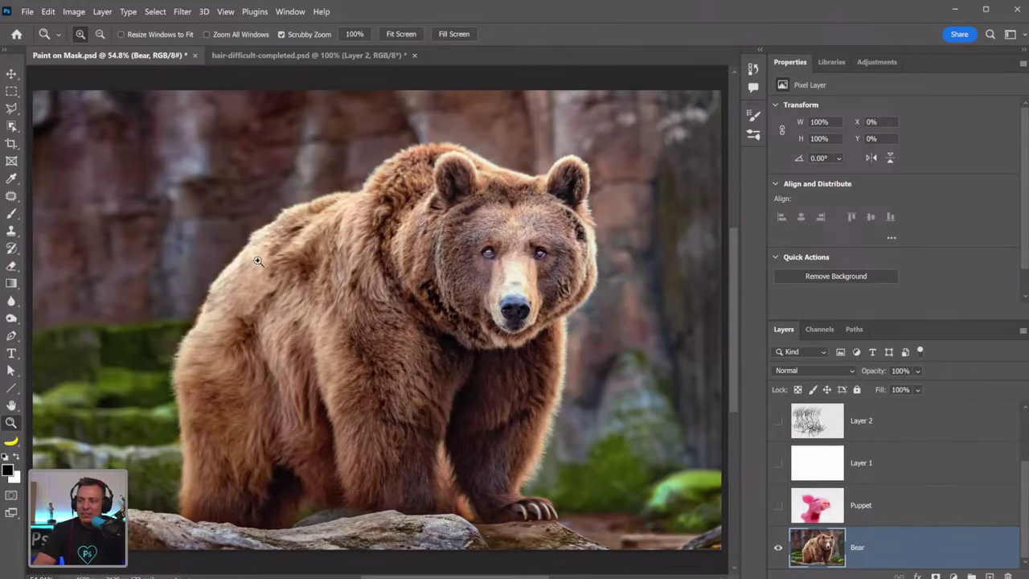
click(211, 300)
drag(206, 282, 220, 239)
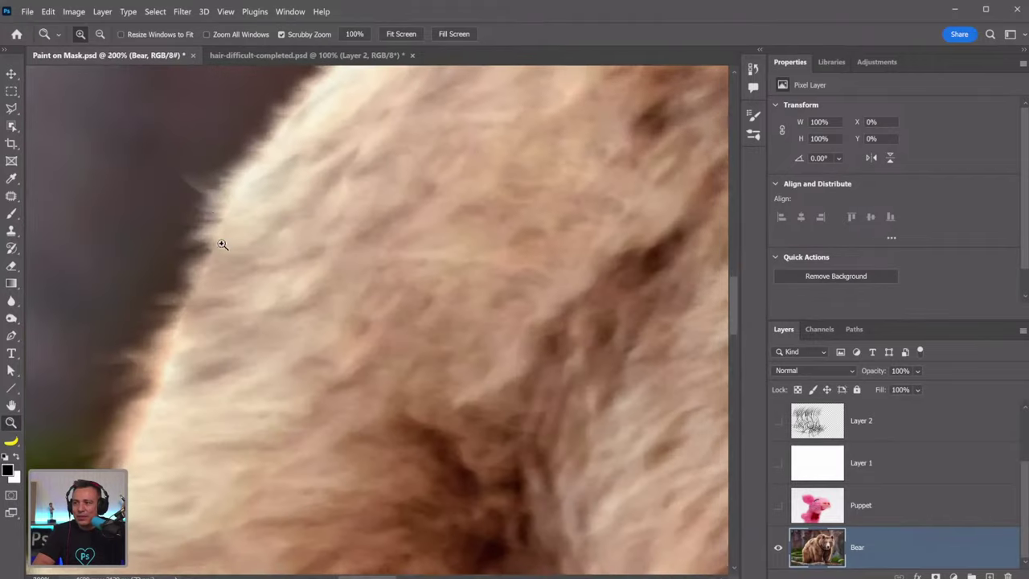
right_click(230, 221)
click(241, 220)
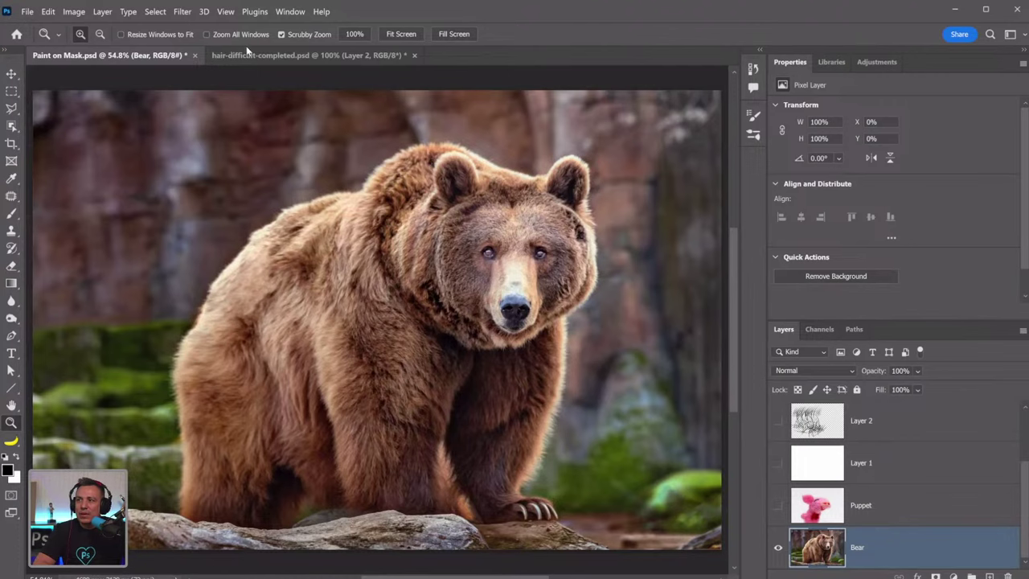
click(27, 12)
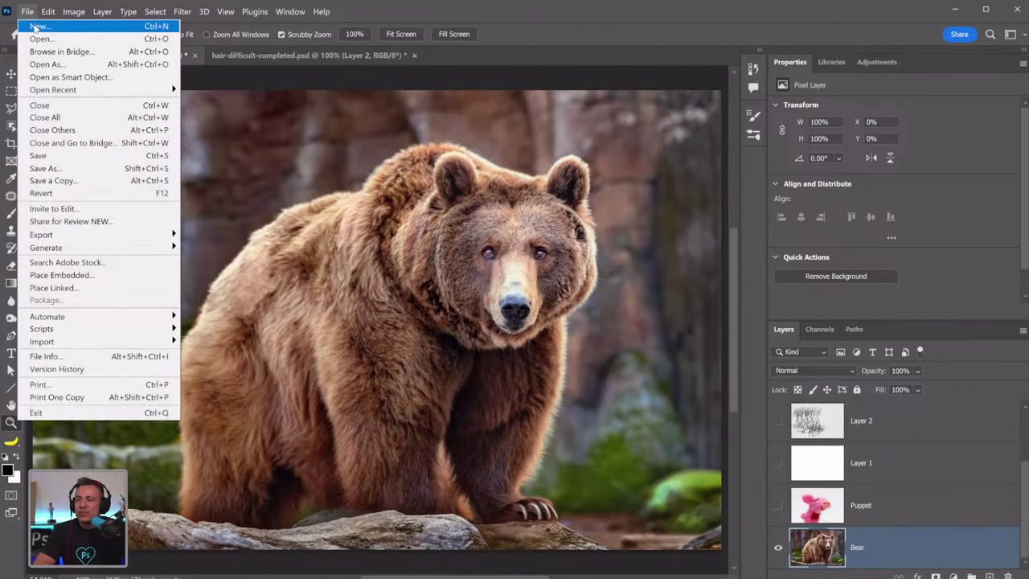
Create a new document via File > New with width 1080 and height 1080 pixels
click(33, 26)
click(748, 213)
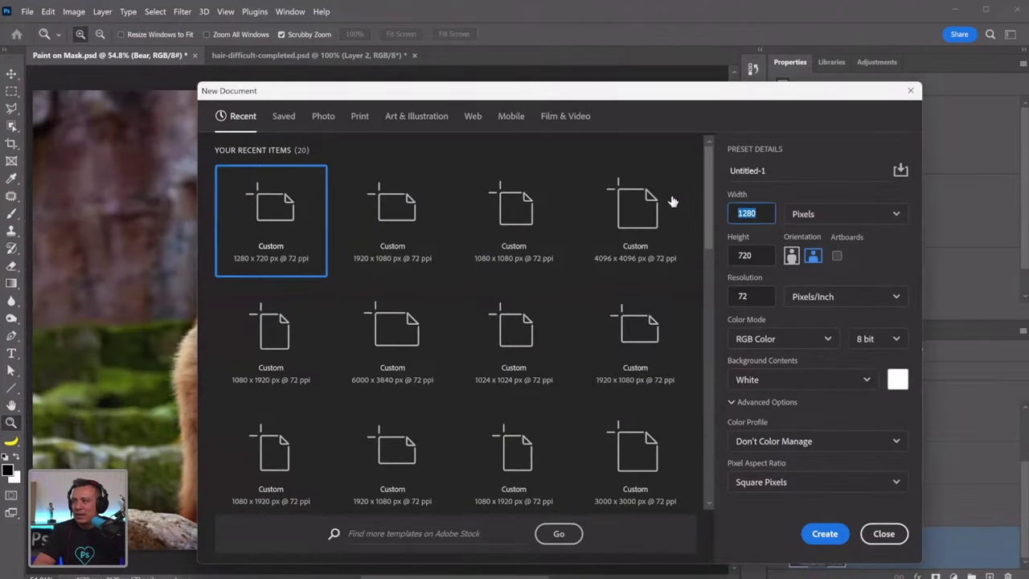
text(1080)
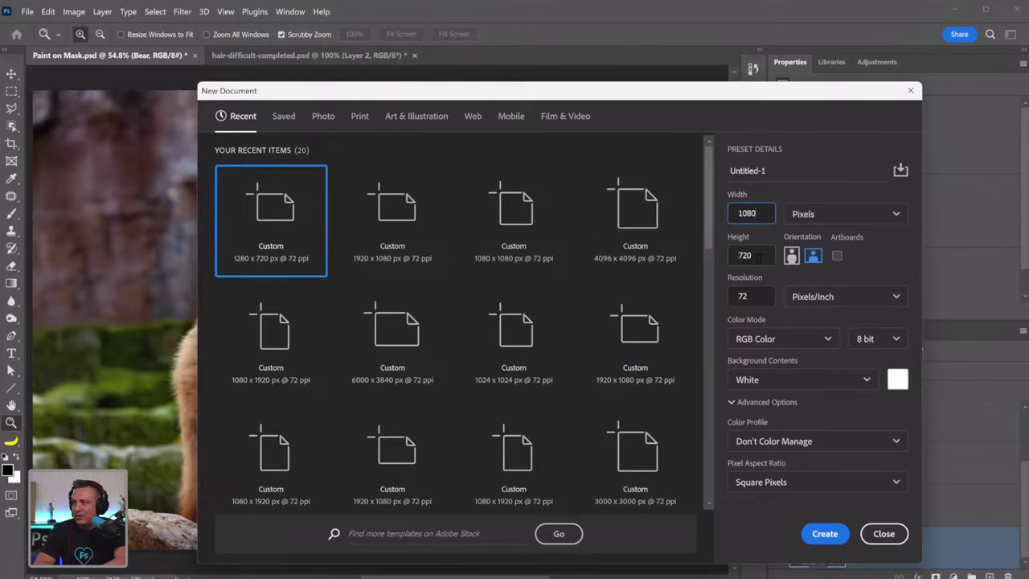
click(756, 256)
text(1080)
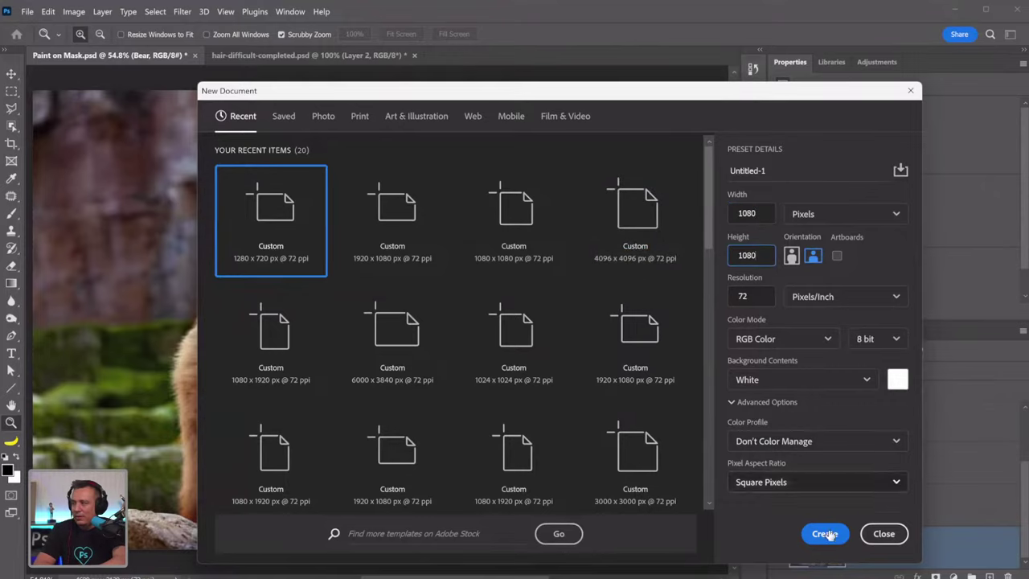
click(826, 535)
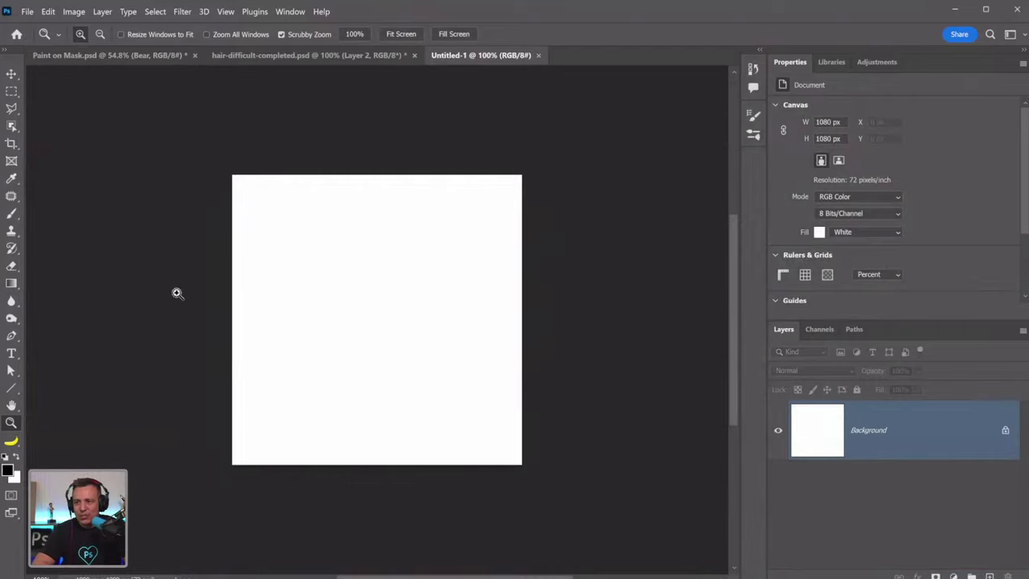
Draw a closed vertical line with the Pen Tool in Shape mode, undoing a trial curve
click(12, 336)
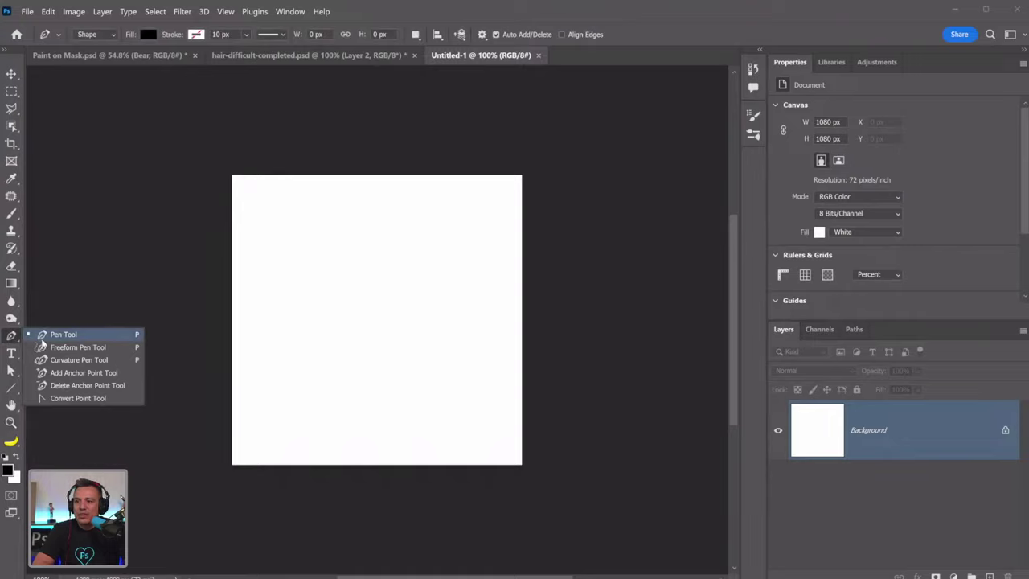
click(64, 336)
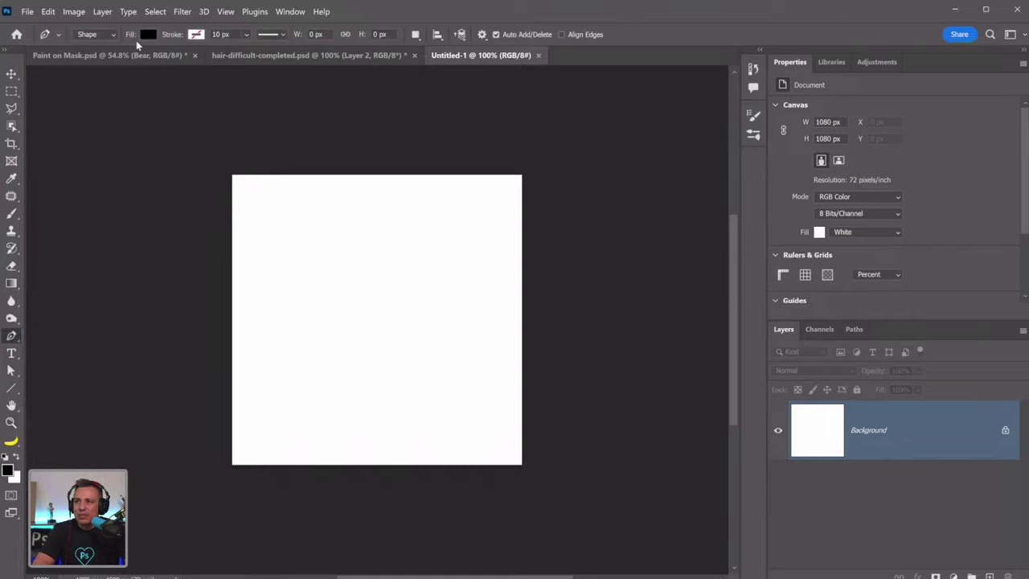
click(111, 41)
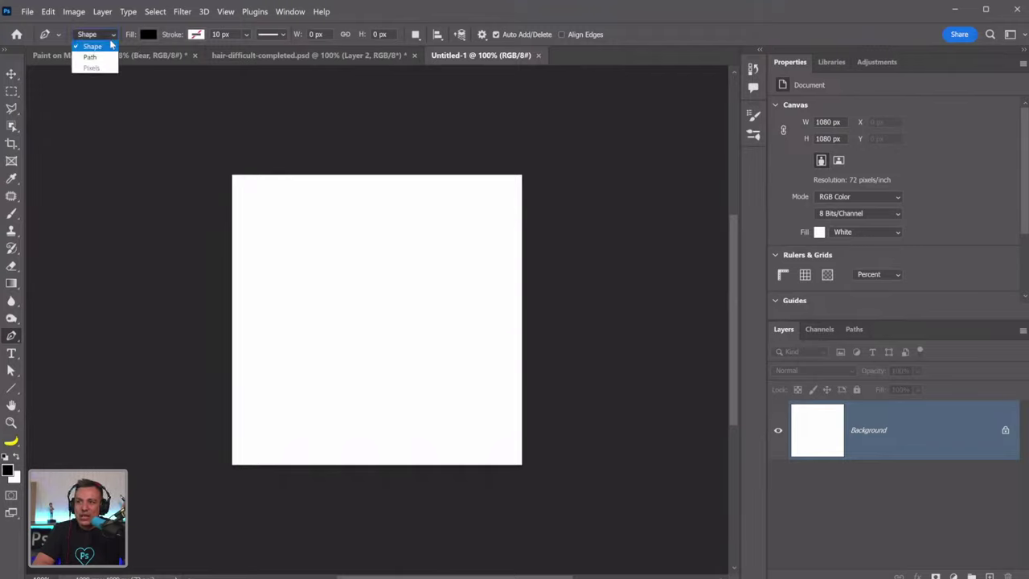
click(110, 40)
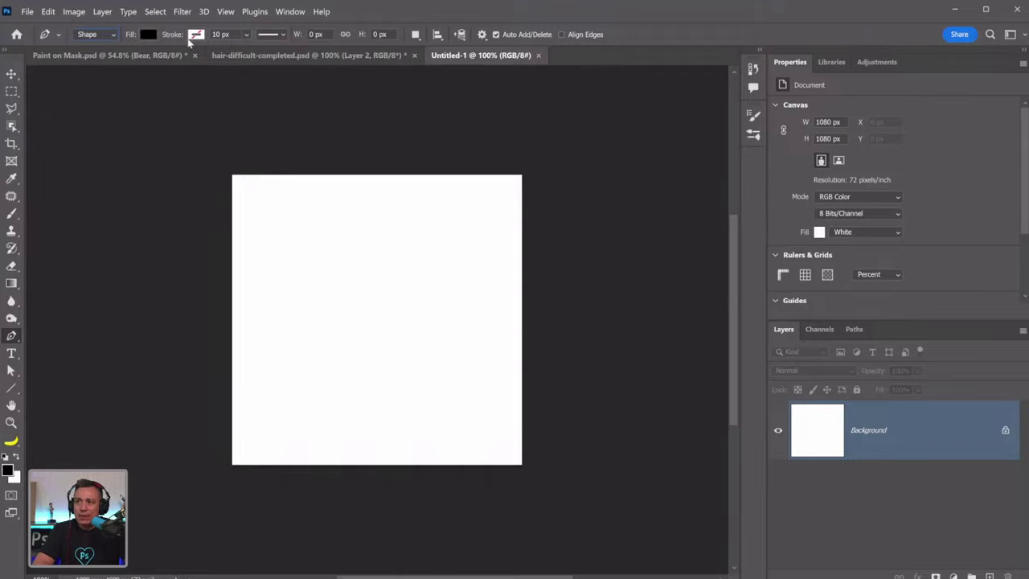
click(368, 196)
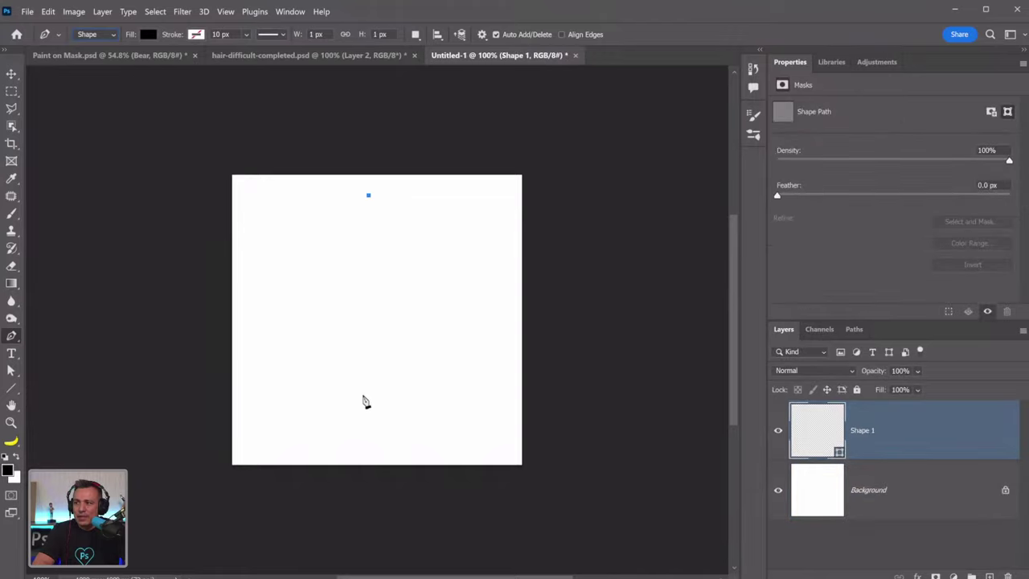
click(369, 419)
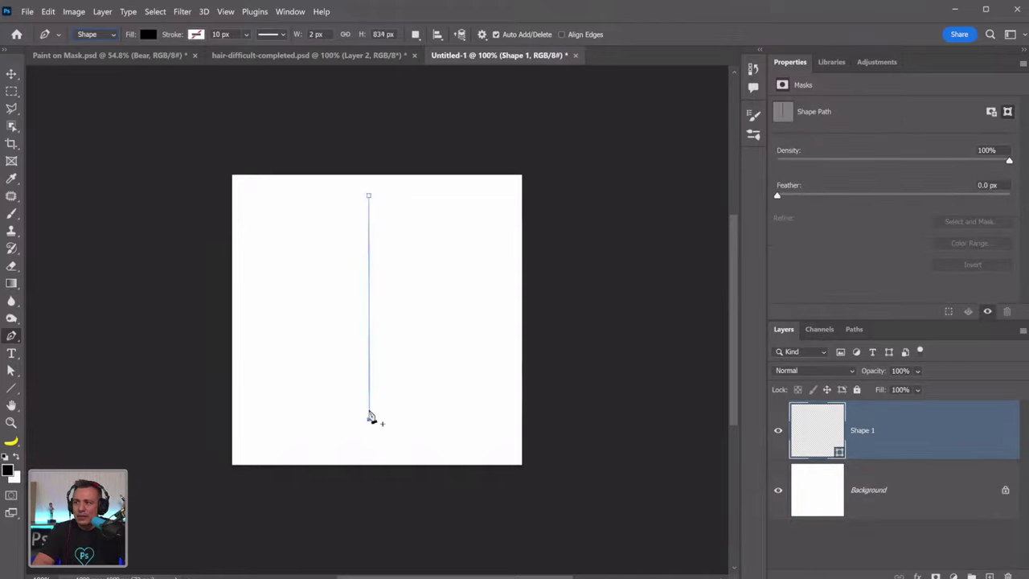
click(369, 196)
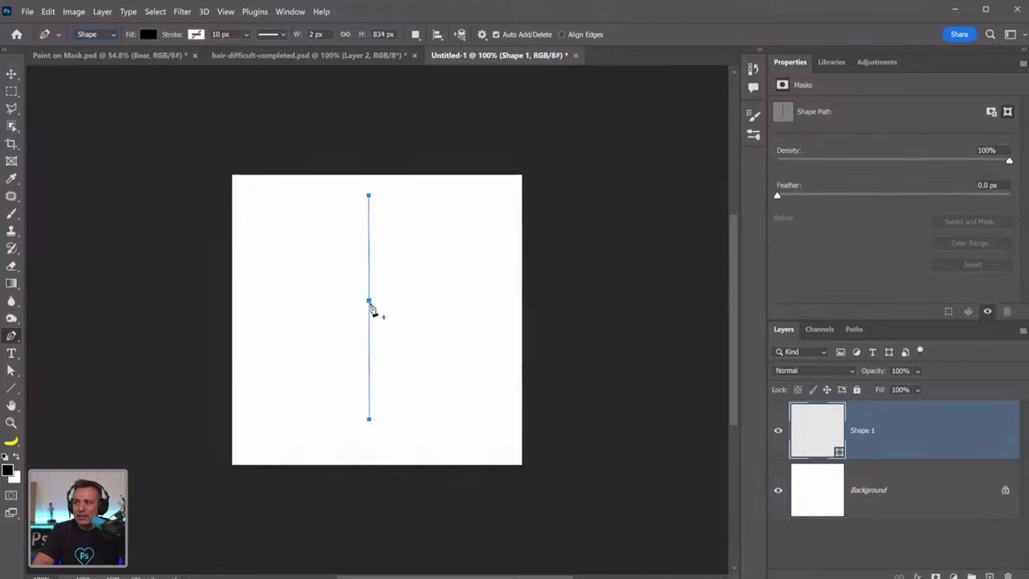
click(369, 303)
drag(369, 303, 383, 291)
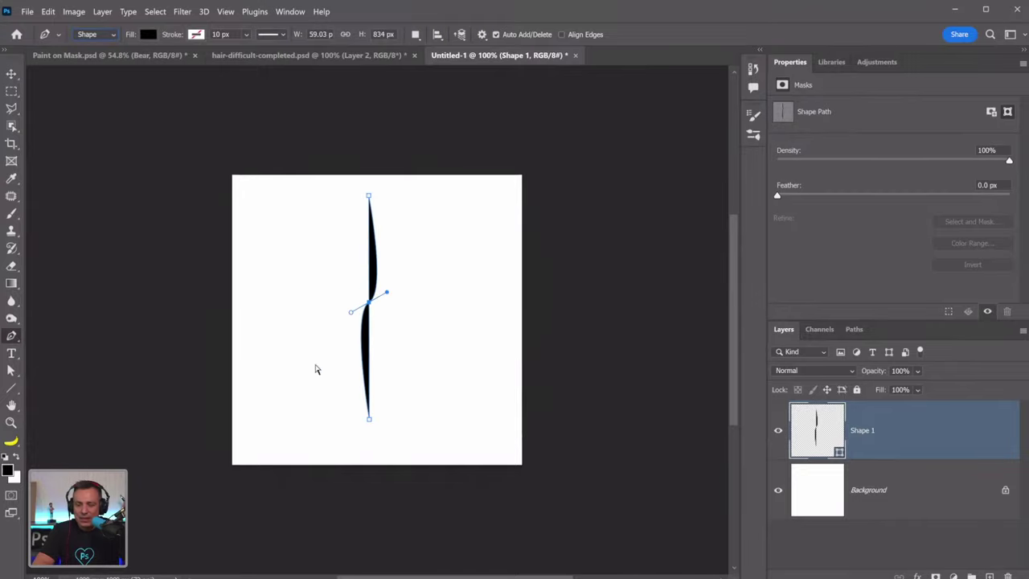
key(ctrl+z)
key(ctrl+z)
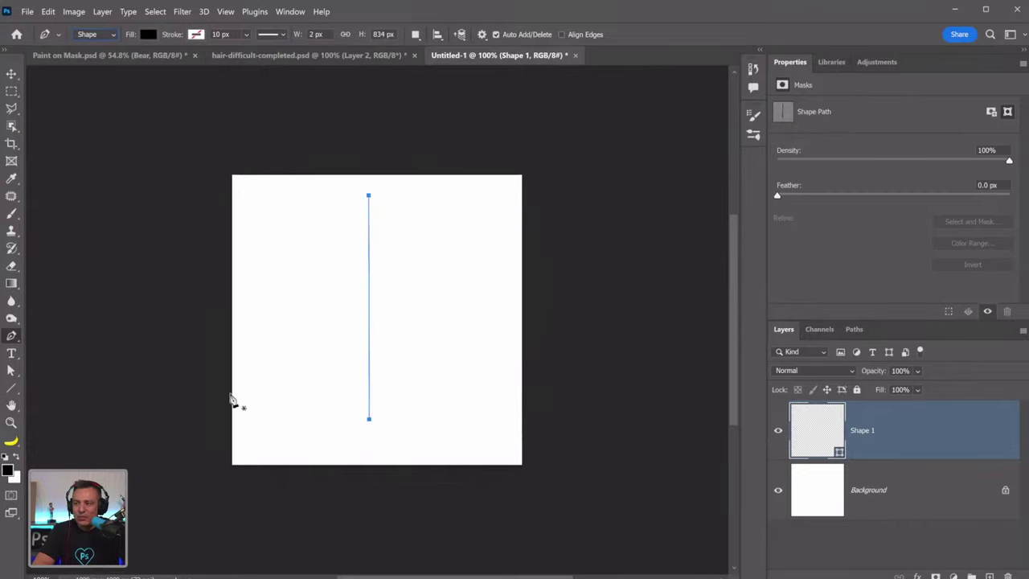
Bend the line leftward with the Curvature Pen and nudge the strand slightly right
right_click(12, 336)
click(74, 359)
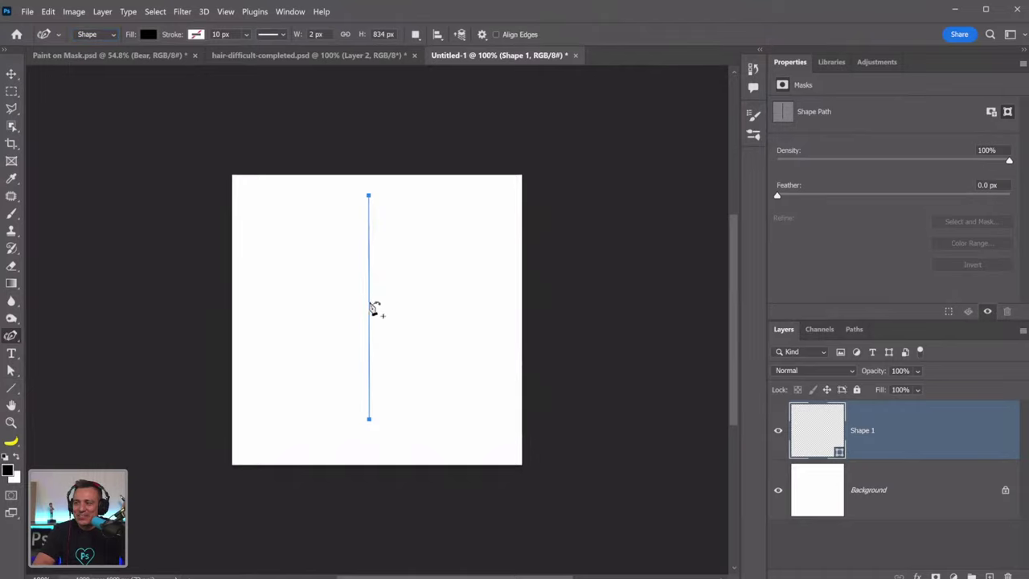
drag(370, 306, 360, 302)
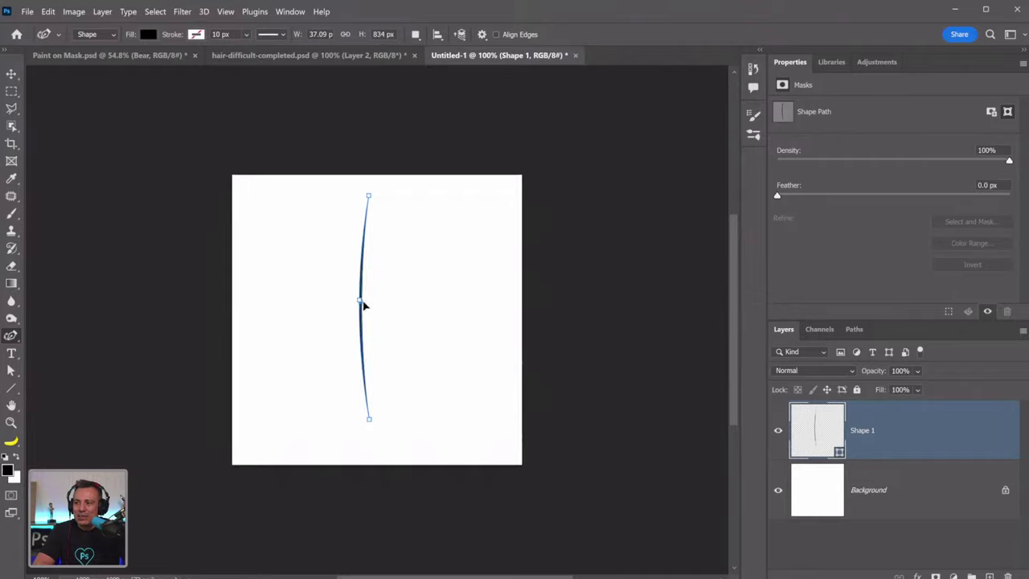
click(12, 74)
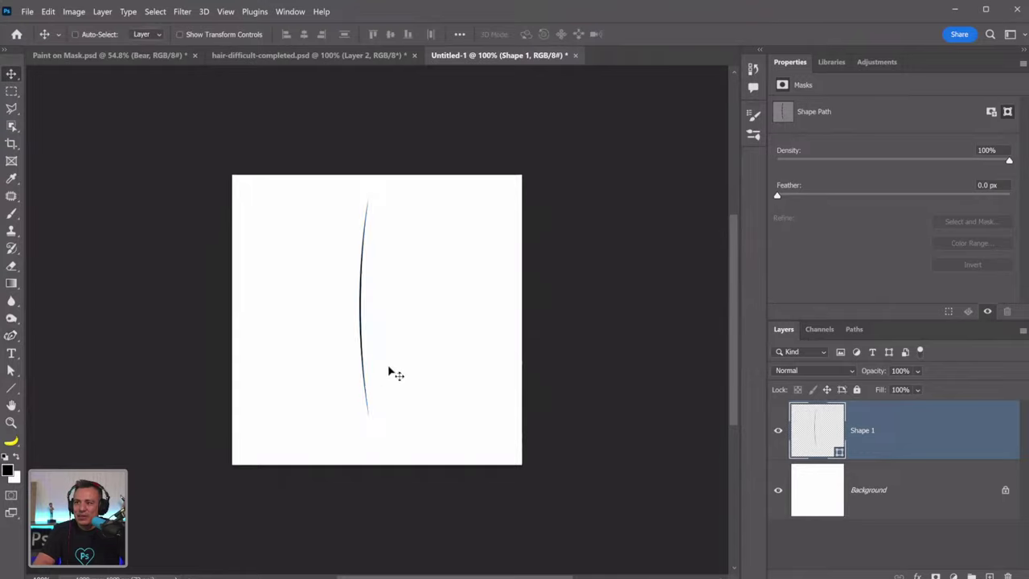
drag(393, 372, 407, 333)
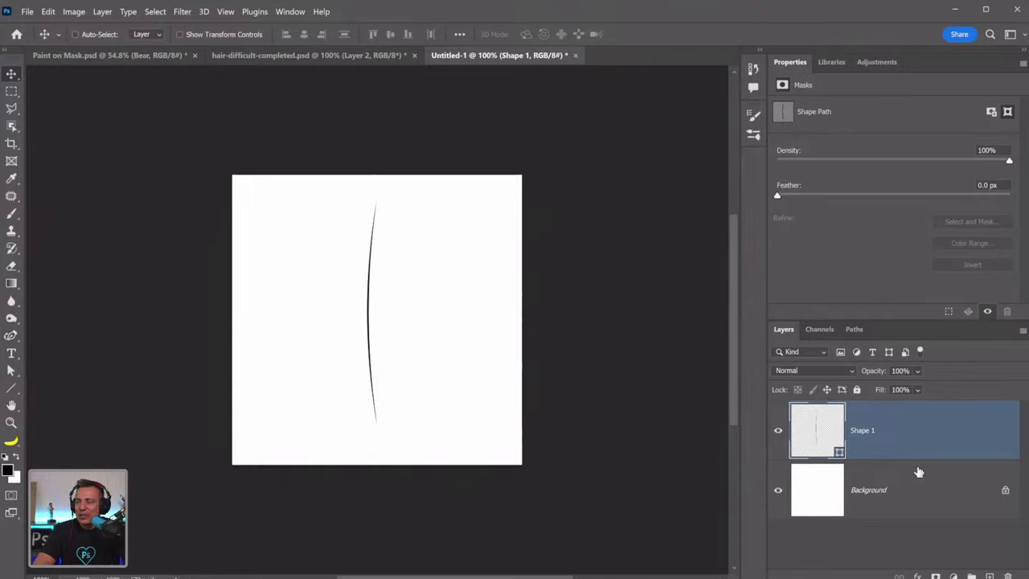
click(779, 497)
click(778, 496)
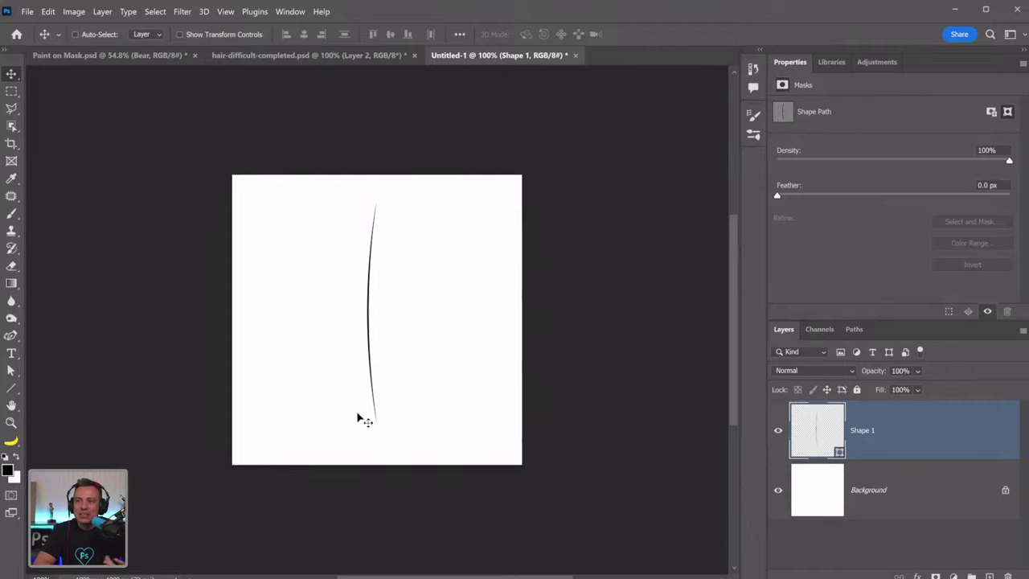
Define the strand as a brush preset named 'Fur' via Edit > Define Brush Preset
click(48, 11)
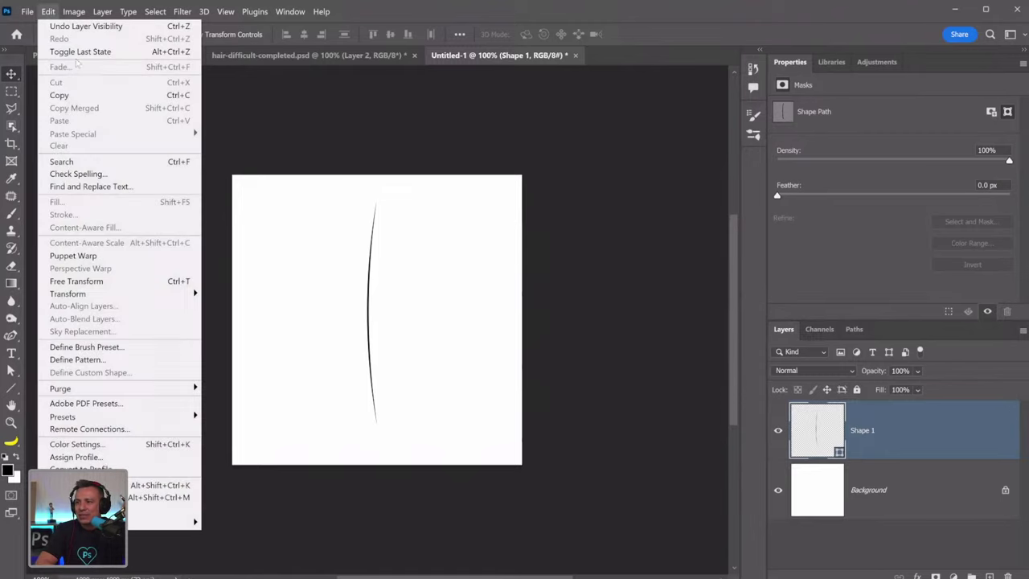
click(121, 347)
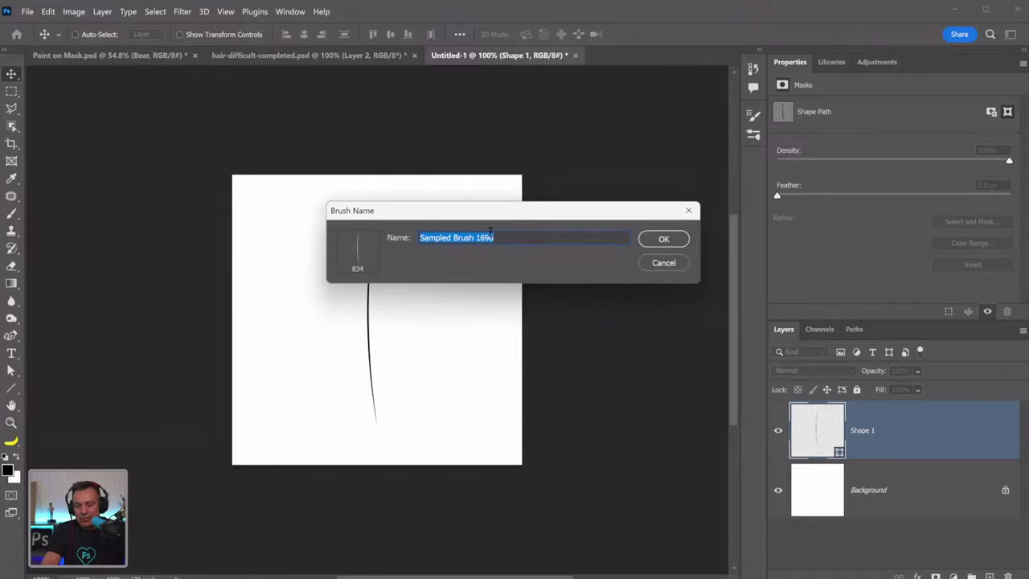
text(Fur)
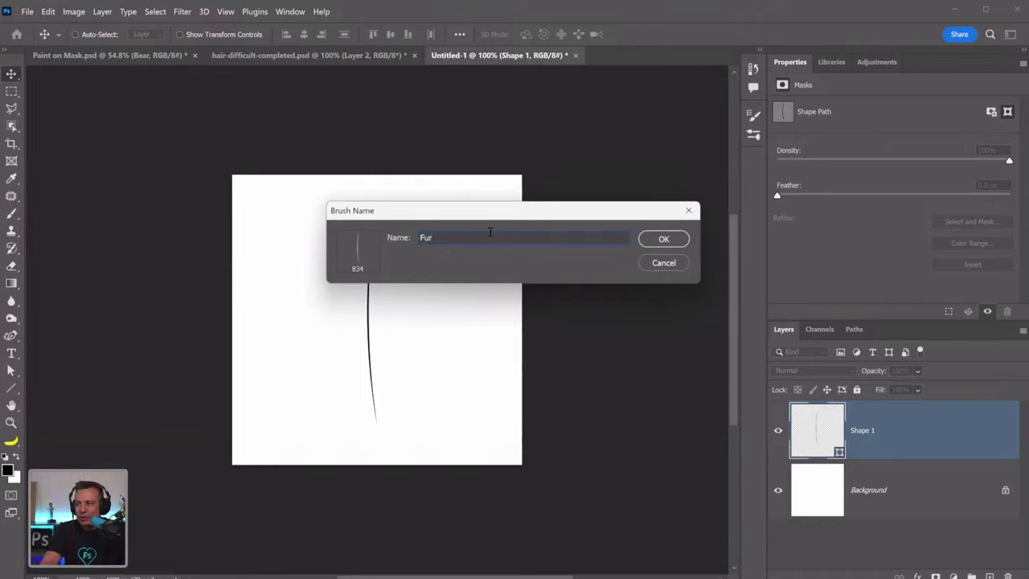
click(682, 242)
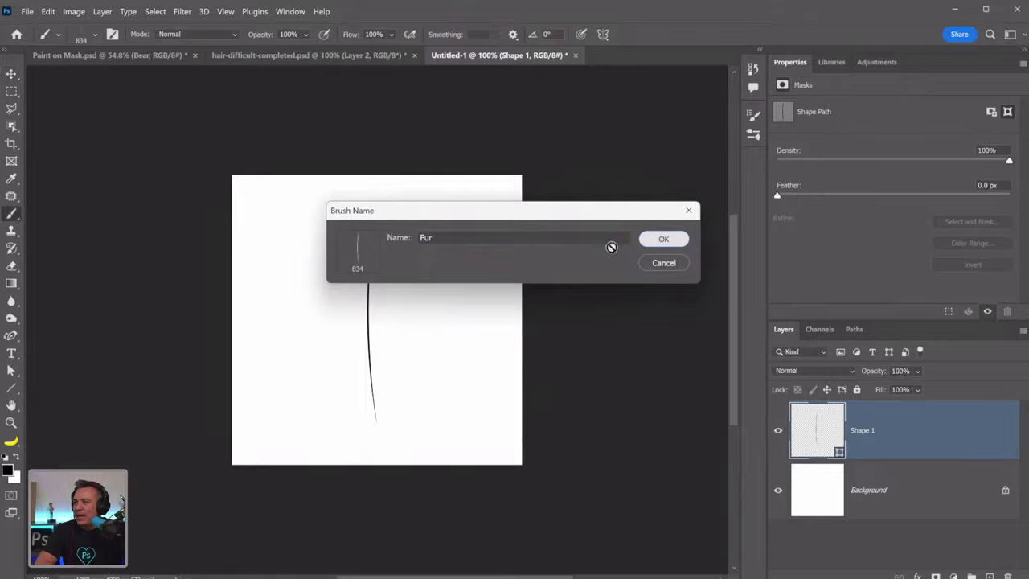
Paint a Fur test stroke on Layer 1, hide it and Shape 1, add Layer 2, and open Brush Settings
click(990, 575)
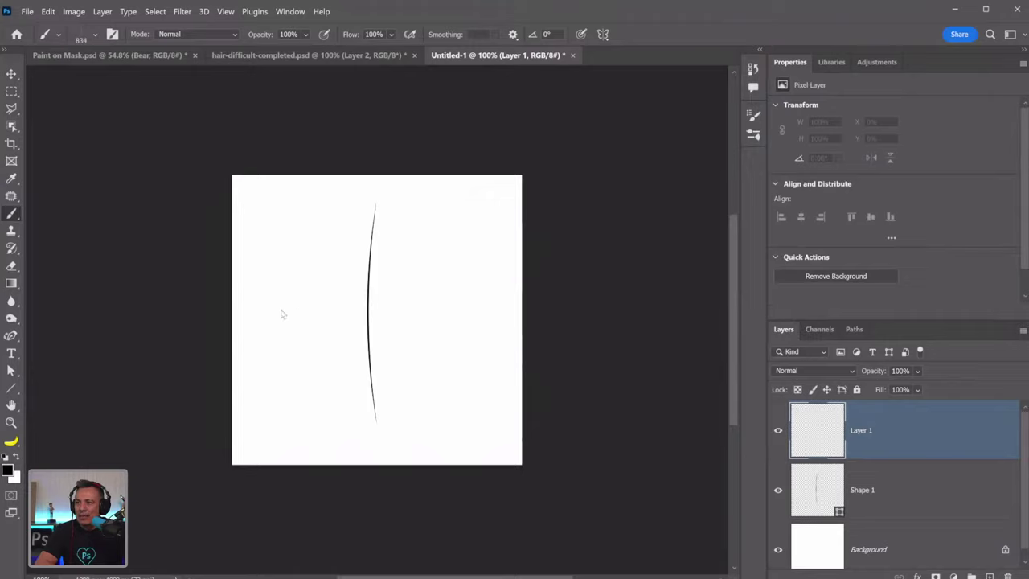
drag(273, 314, 471, 325)
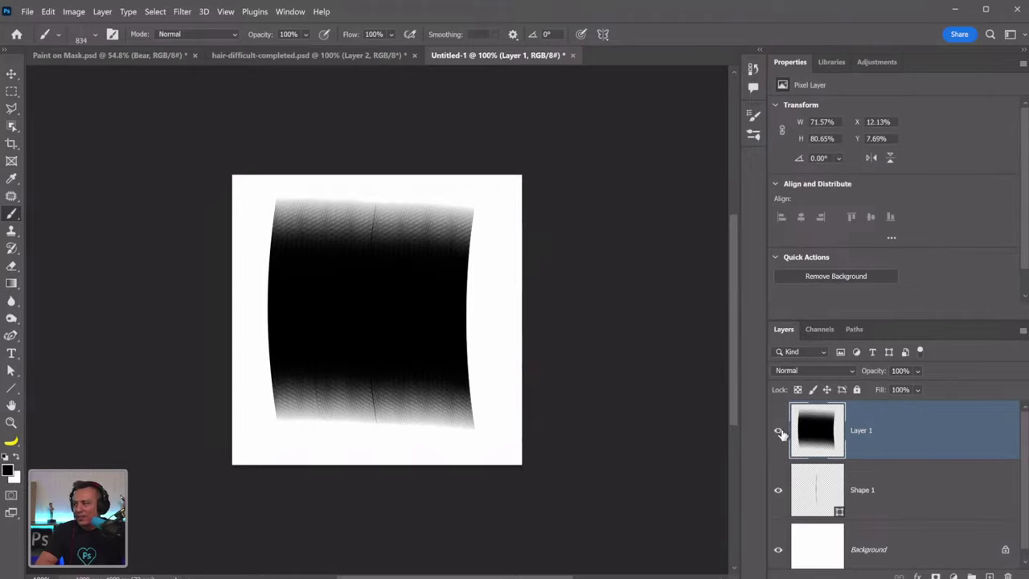
drag(779, 430, 778, 491)
click(989, 576)
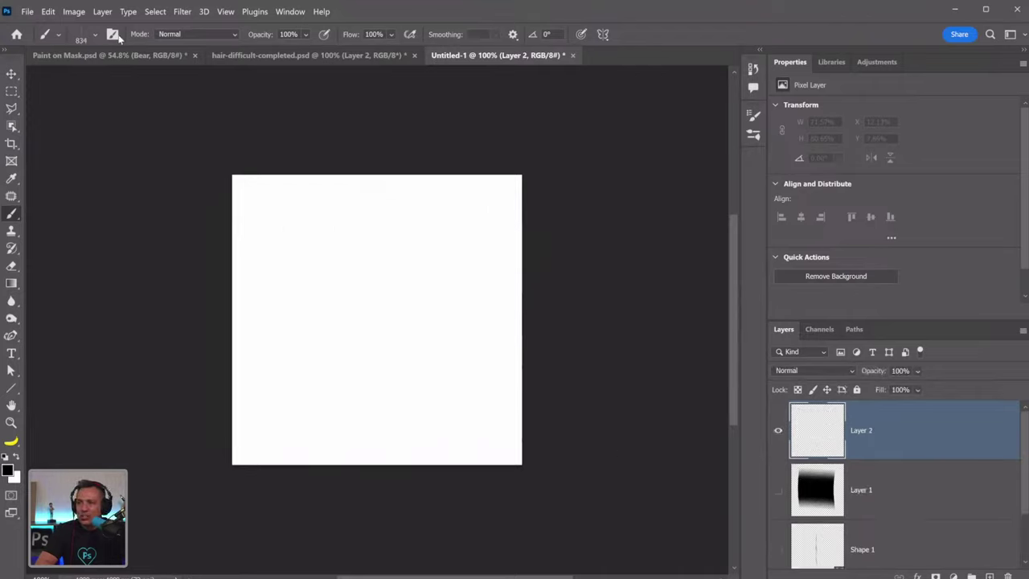
key(F5)
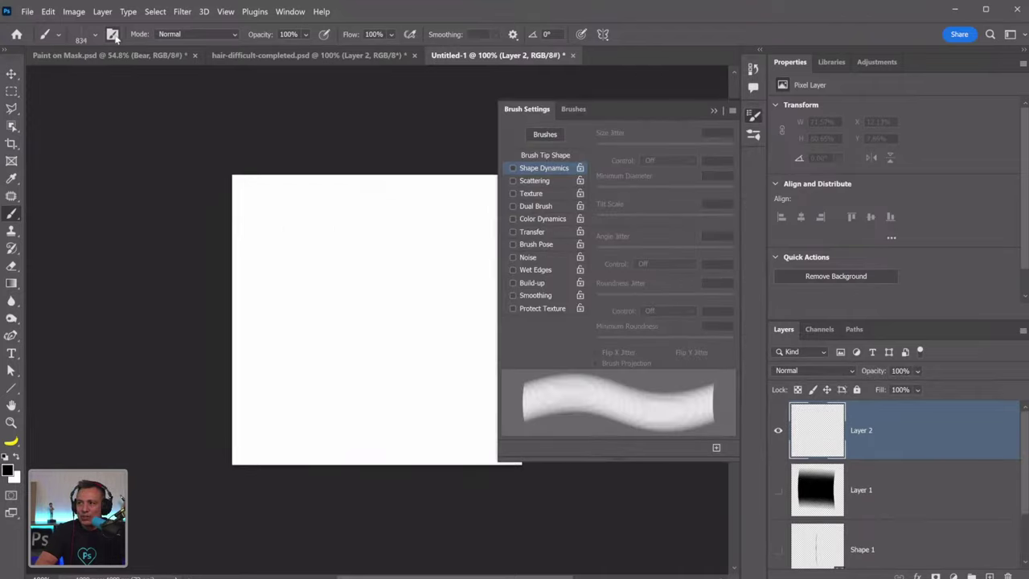
Enable Shape Dynamics on the Fur brush with 39% size jitter and 2% angle jitter, test-painting strokes
click(550, 156)
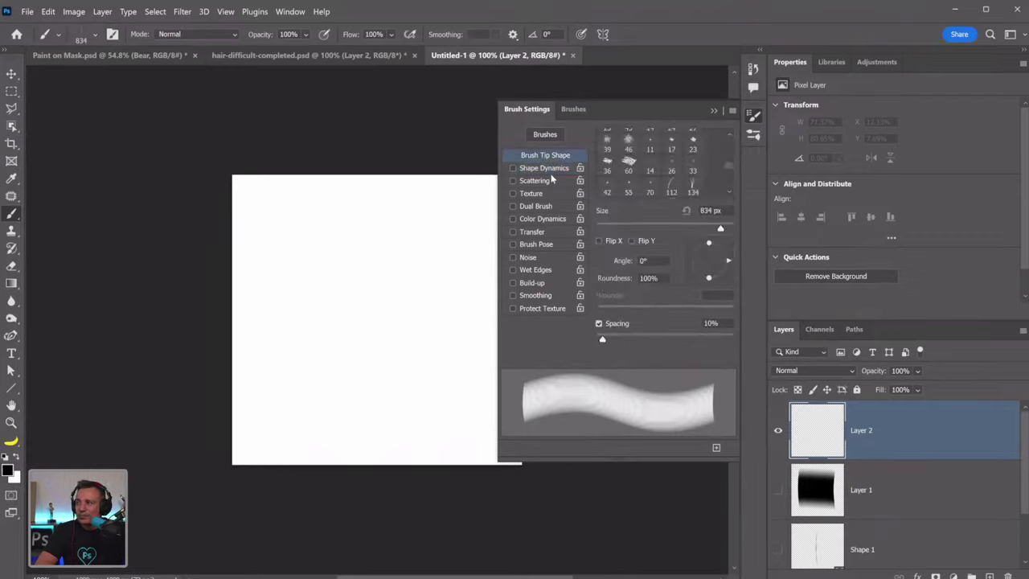
click(550, 168)
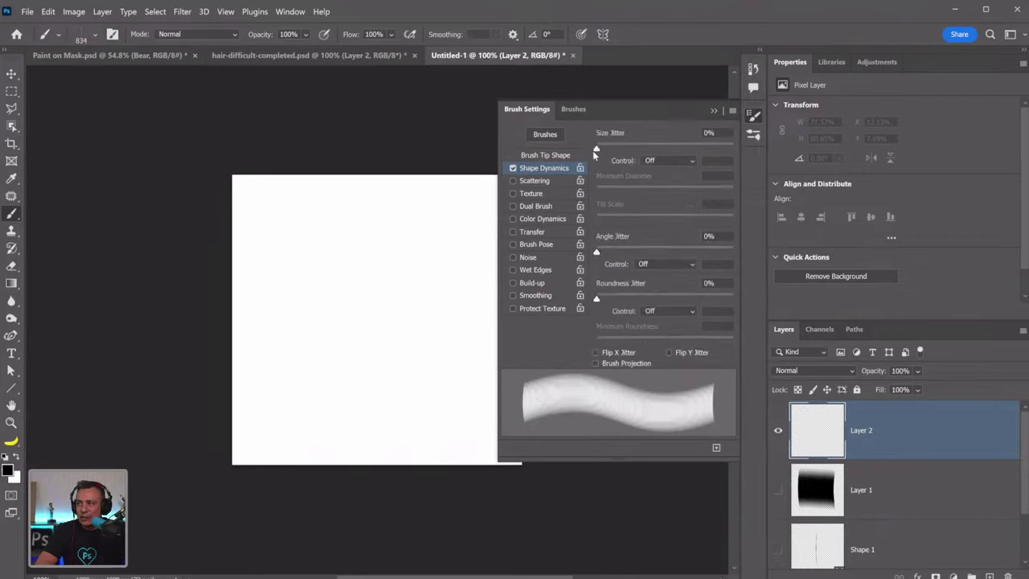
drag(599, 149, 644, 150)
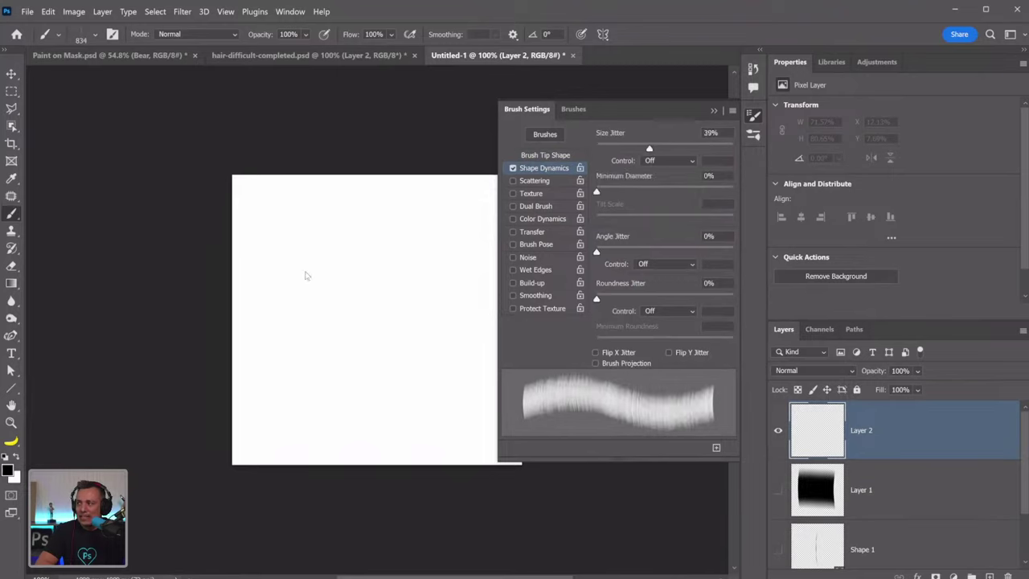
drag(271, 303, 428, 296)
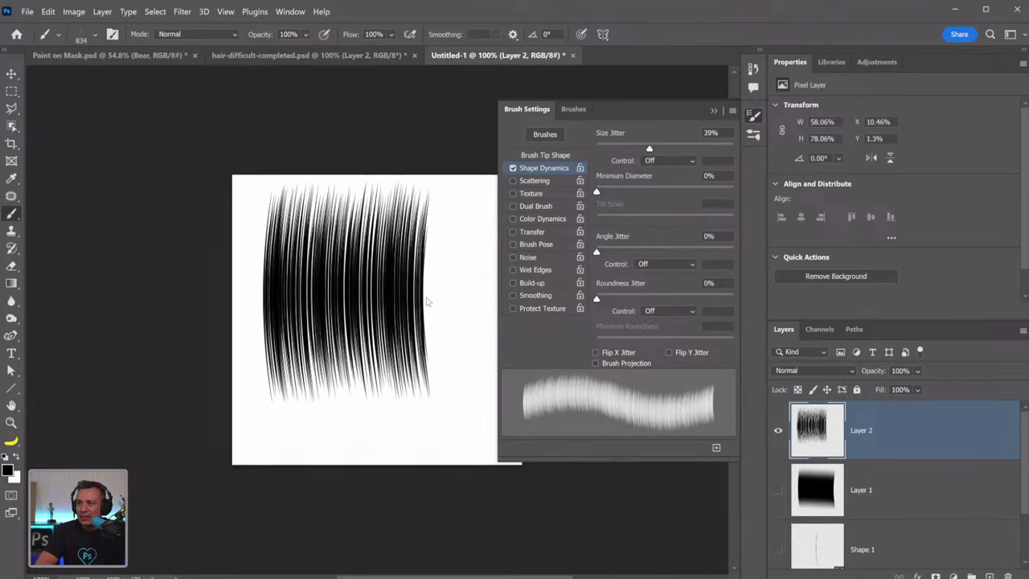
key(ctrl+z)
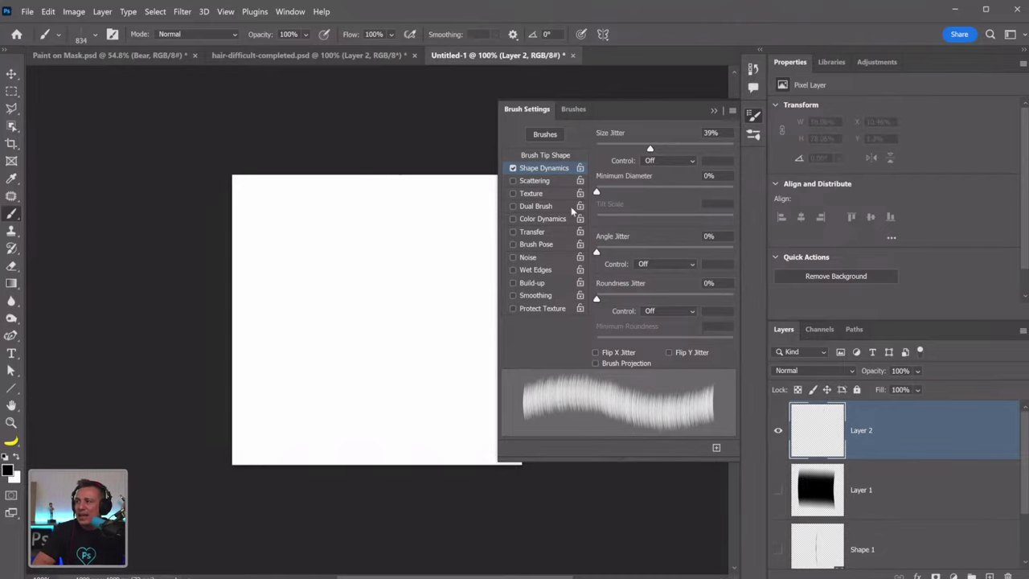
drag(597, 254, 600, 255)
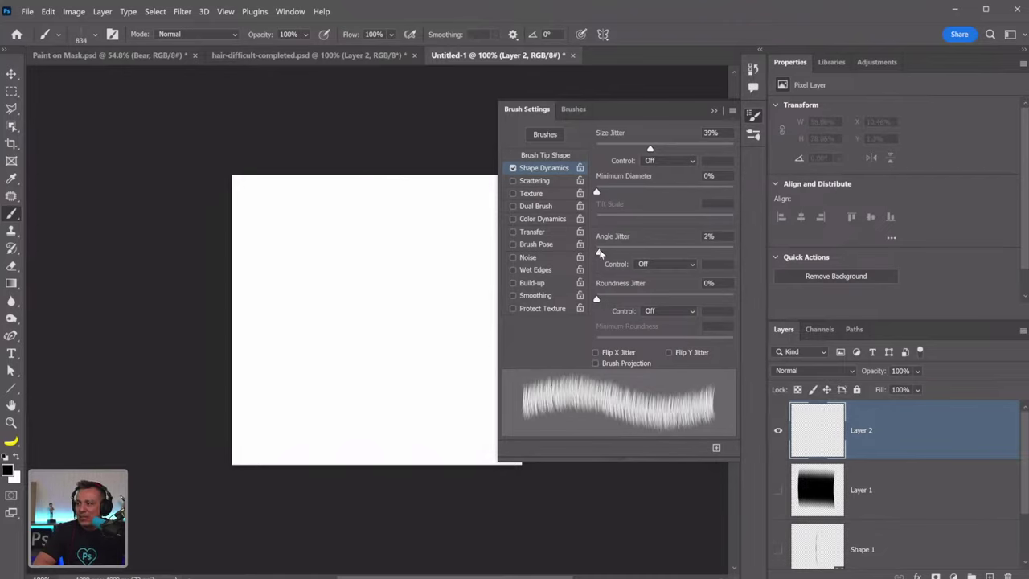
mouse_move(285, 281)
mouse_down()
mouse_move(381, 280)
mouse_move(376, 375)
mouse_move(477, 374)
mouse_move(459, 367)
mouse_up()
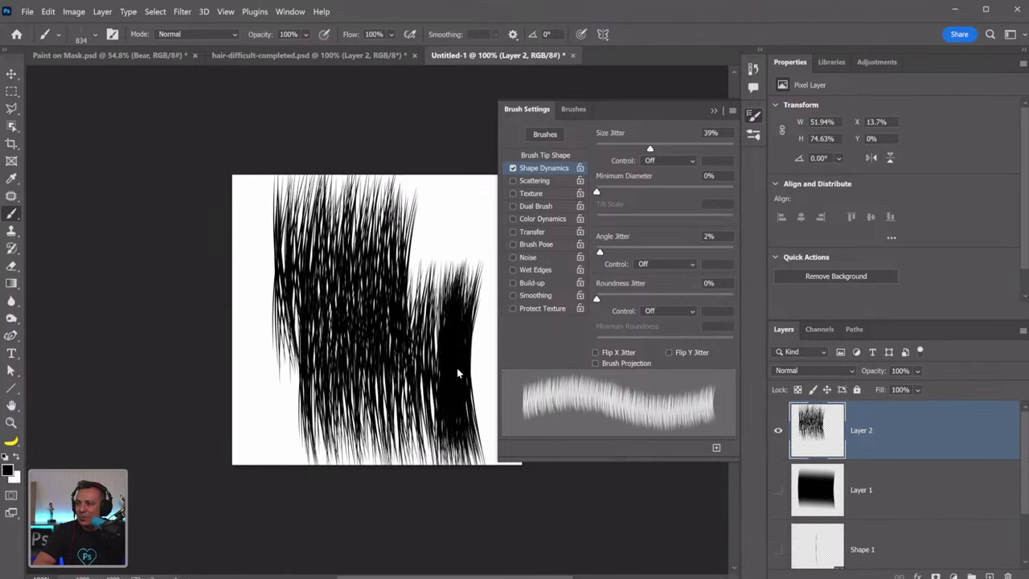
Turn on Scattering with count 2 and paint more hair strokes on the right
click(536, 181)
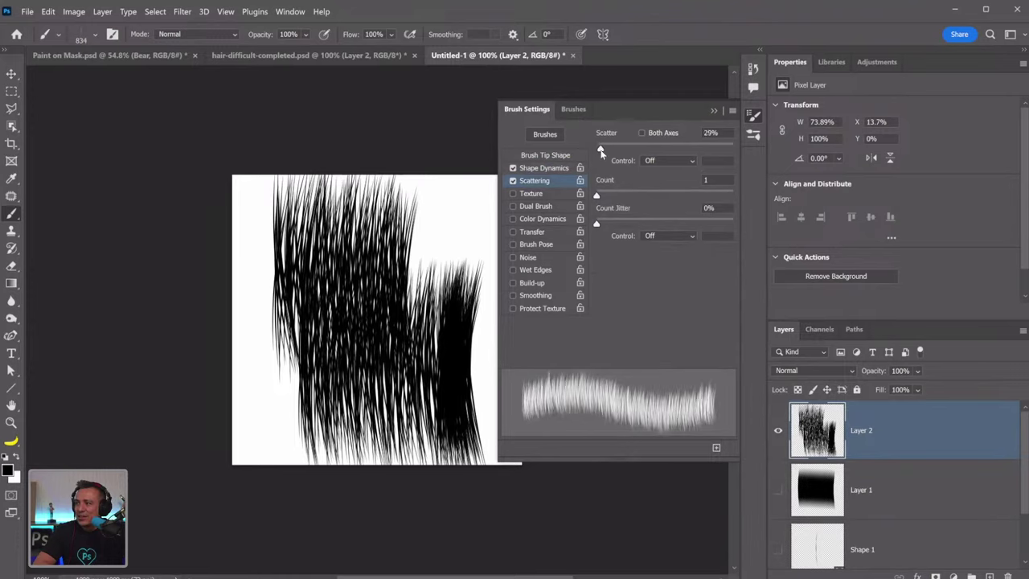
drag(600, 198, 602, 198)
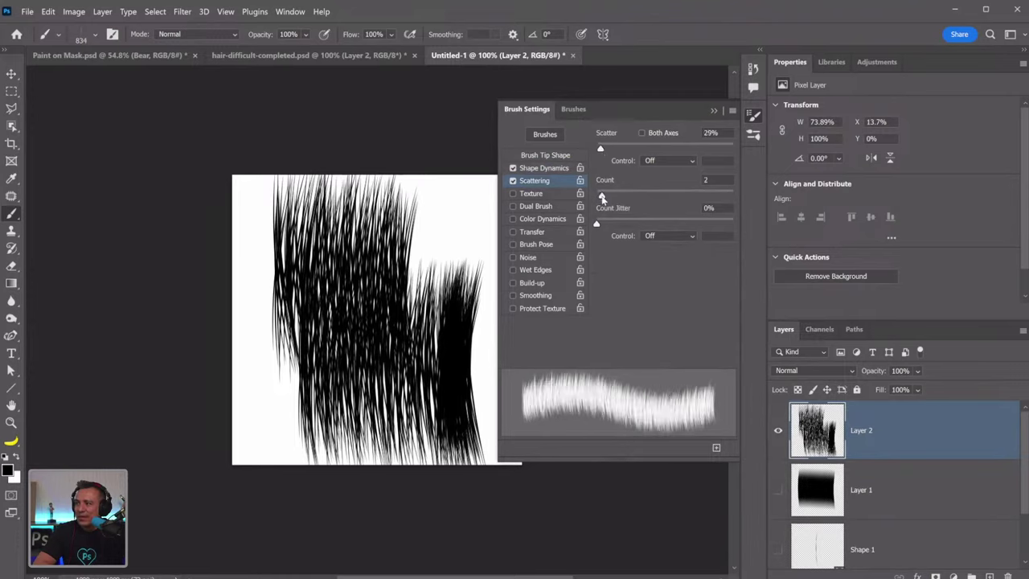
mouse_move(434, 273)
mouse_down()
mouse_move(407, 326)
mouse_move(446, 327)
mouse_up()
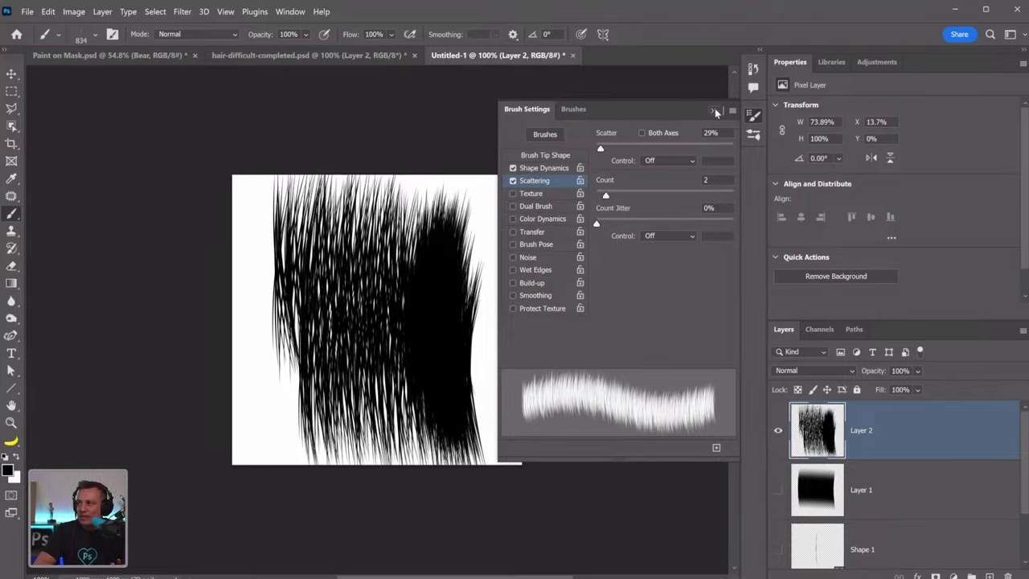
click(715, 112)
Hide Layer 2, paint dense hair strokes on a new Layer 3, then switch to Paint on Mask.psd
click(778, 431)
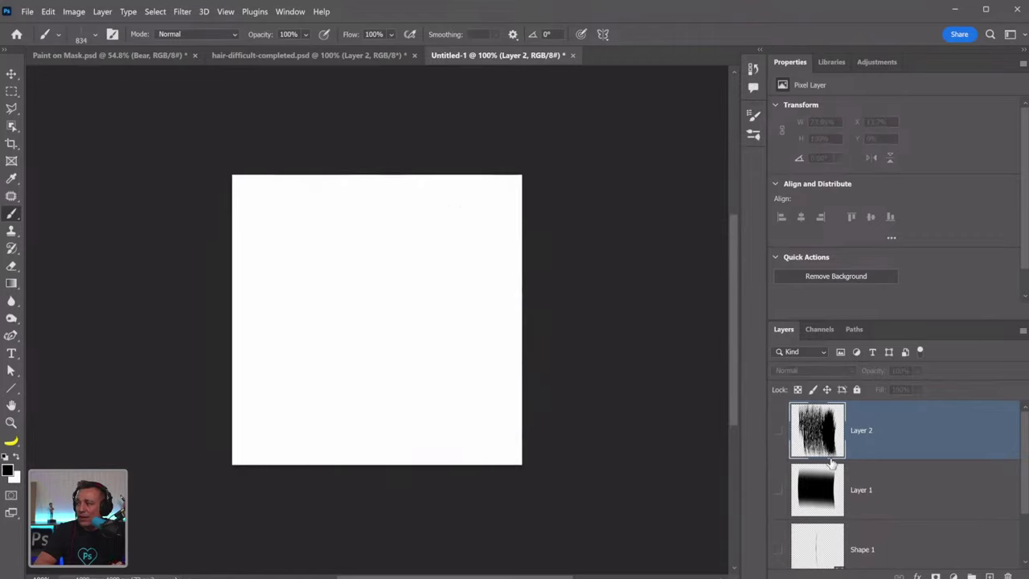
click(991, 576)
mouse_move(317, 345)
mouse_down()
mouse_move(397, 340)
mouse_move(475, 384)
mouse_up()
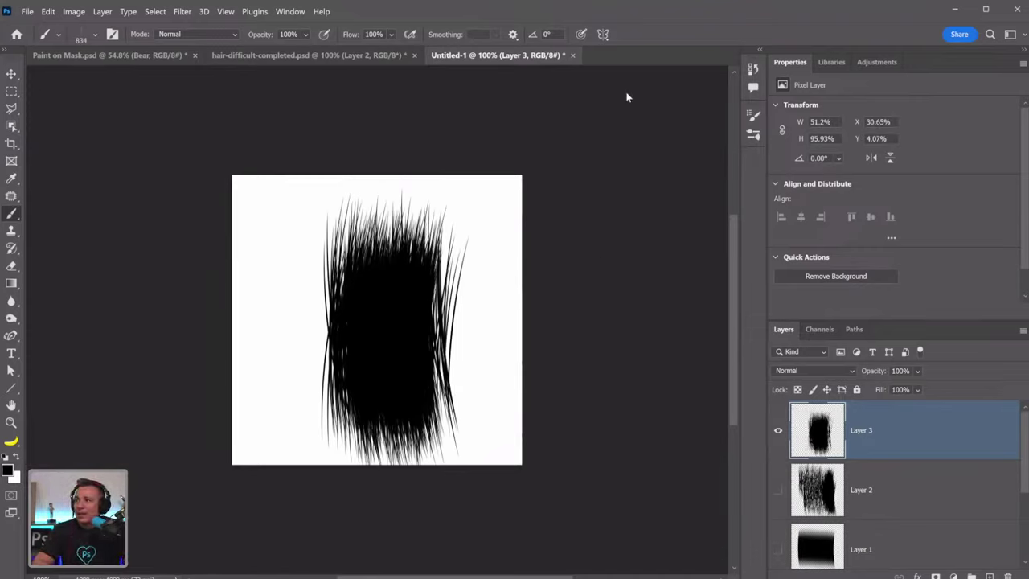
click(132, 58)
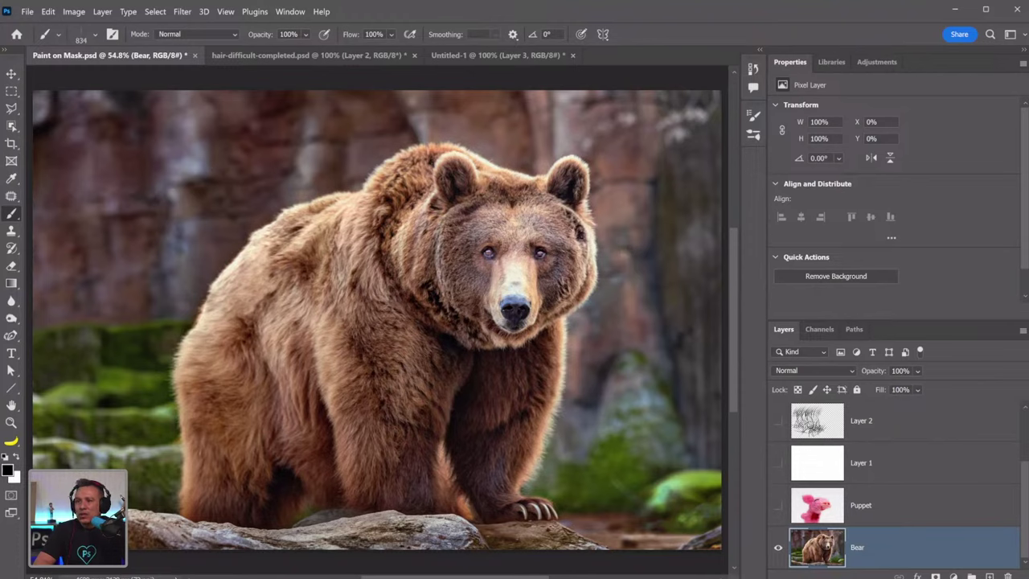
Select the bear with the Object Selection Tool and add a layer mask to the Bear layer
click(11, 125)
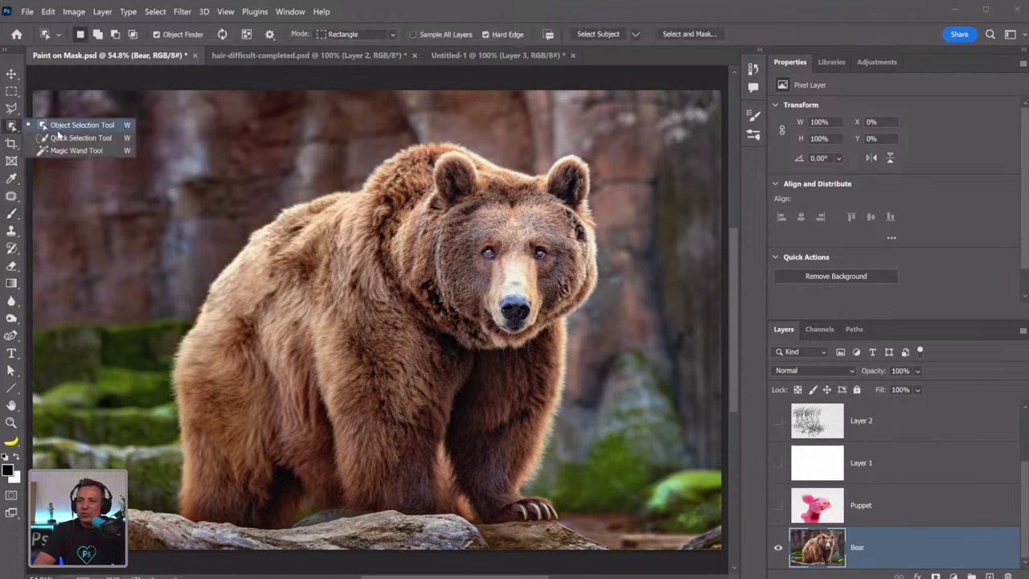
click(80, 126)
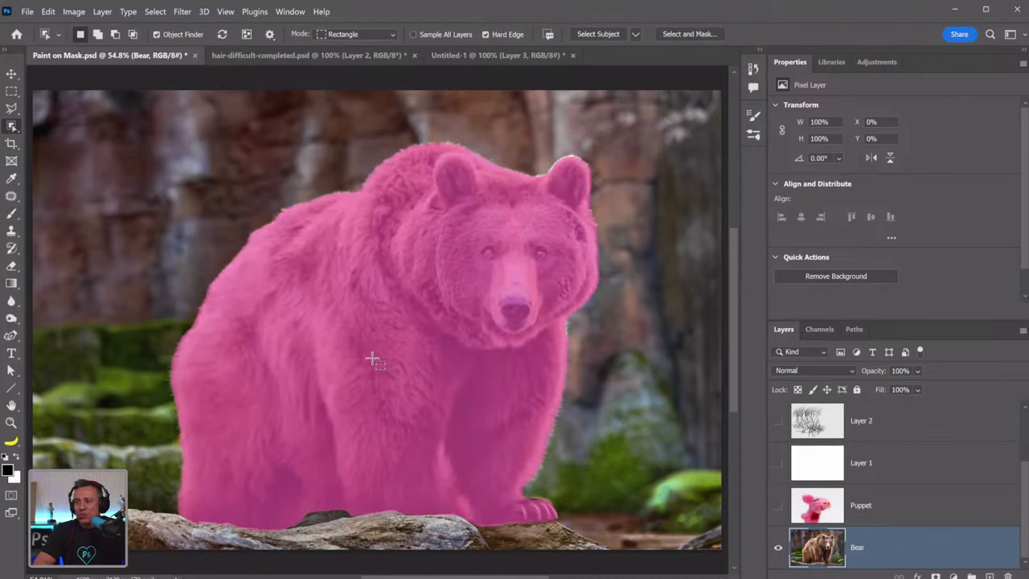
click(375, 361)
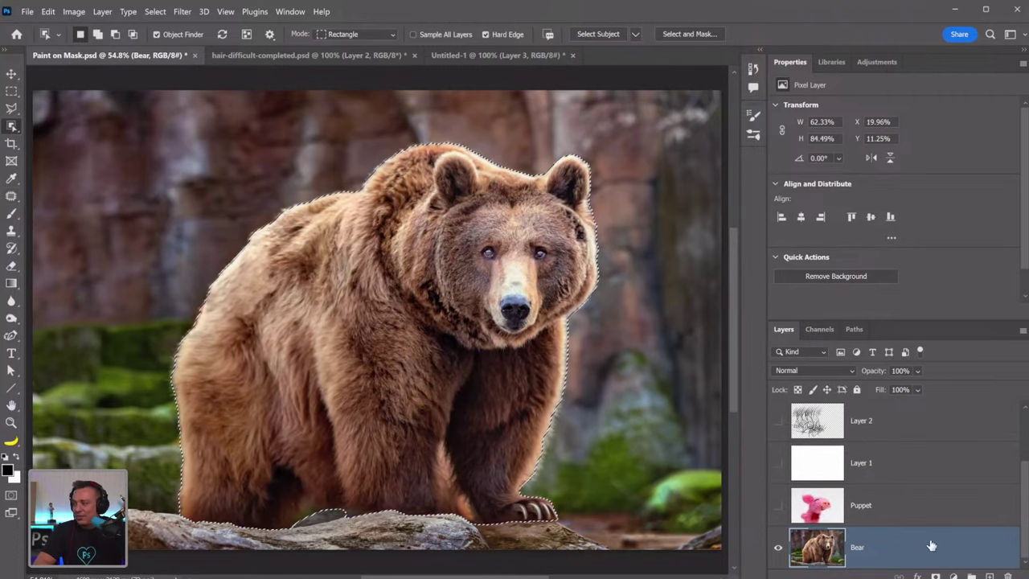
click(935, 576)
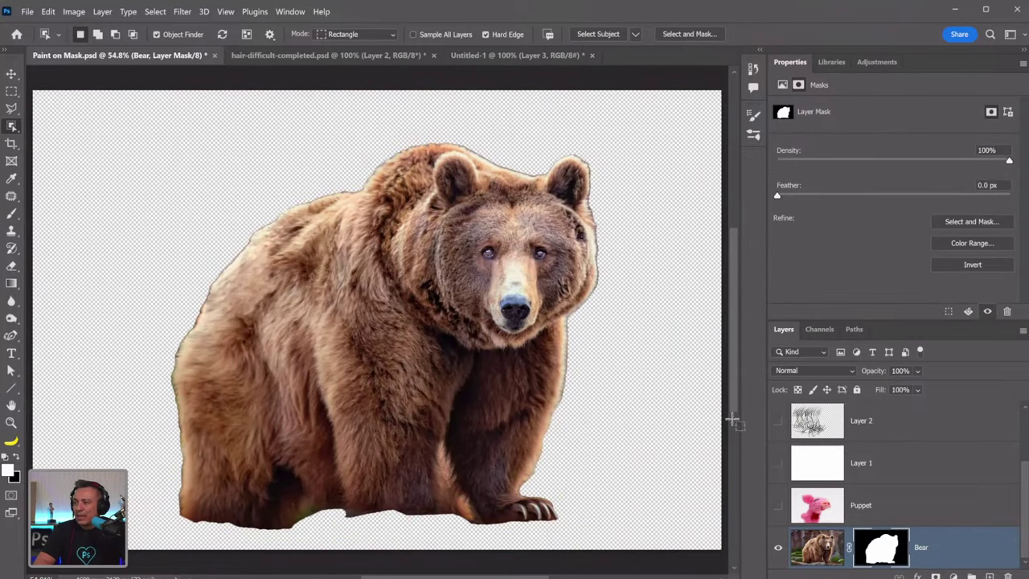
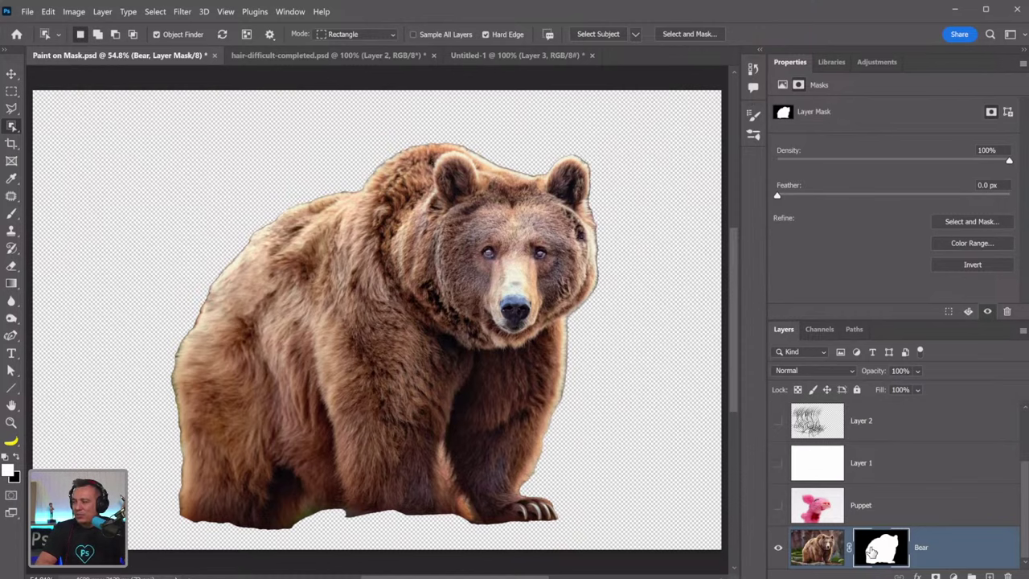
Apply the Minimum filter to the Bear mask with Preserve set to Roundness and a small trial radius
click(183, 13)
mouse_move(232, 280)
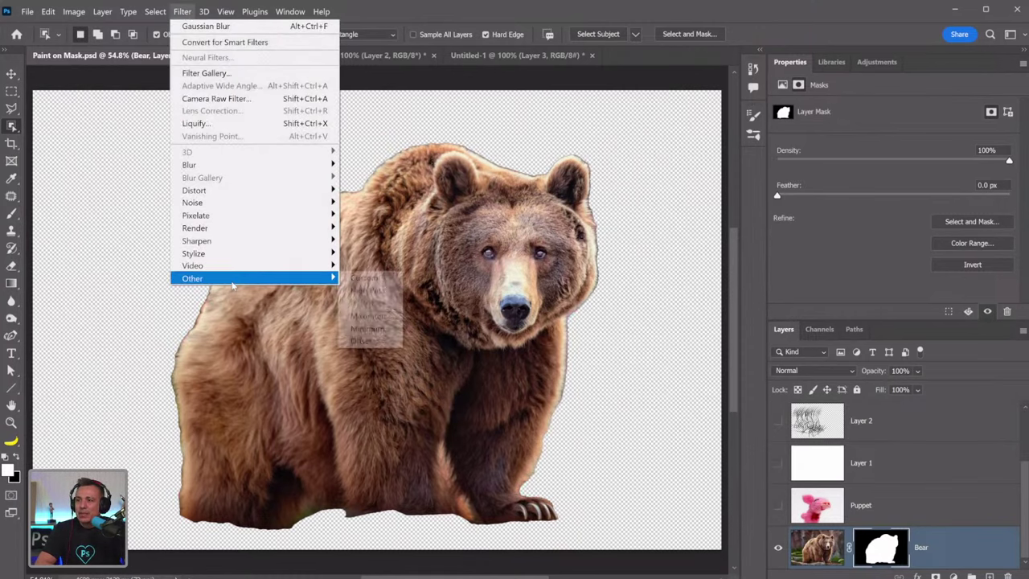
click(378, 329)
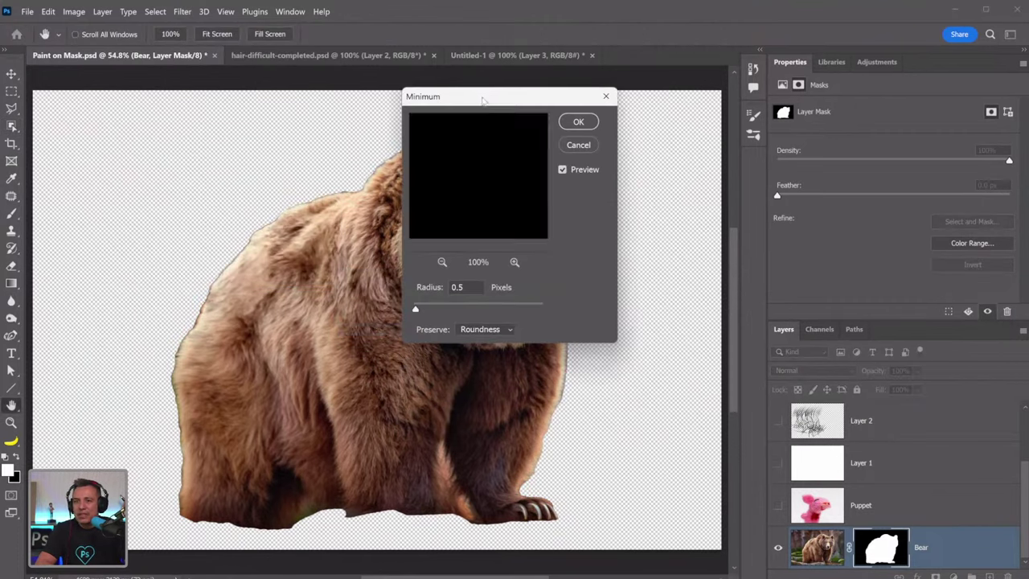
drag(484, 100, 652, 135)
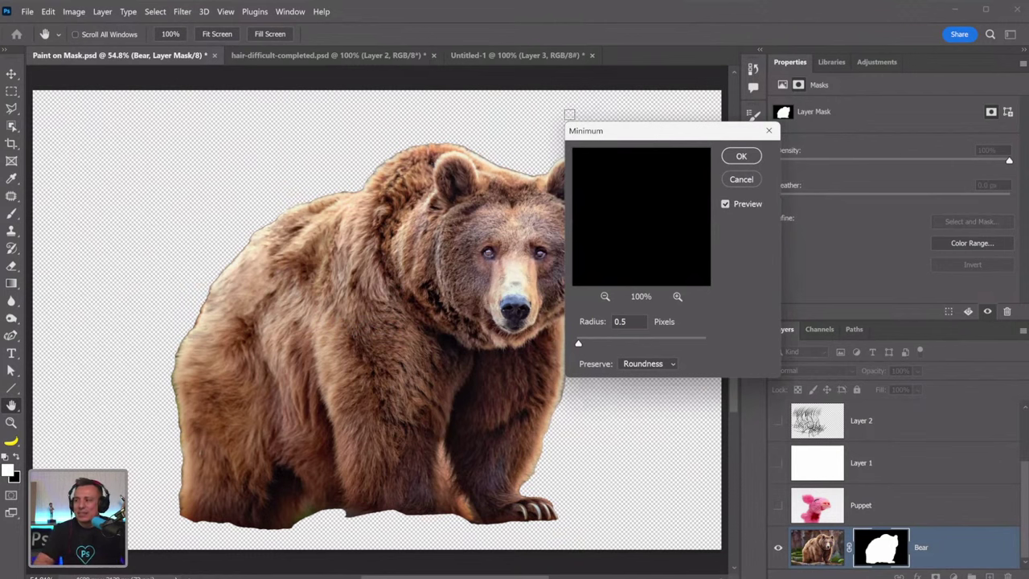
click(642, 365)
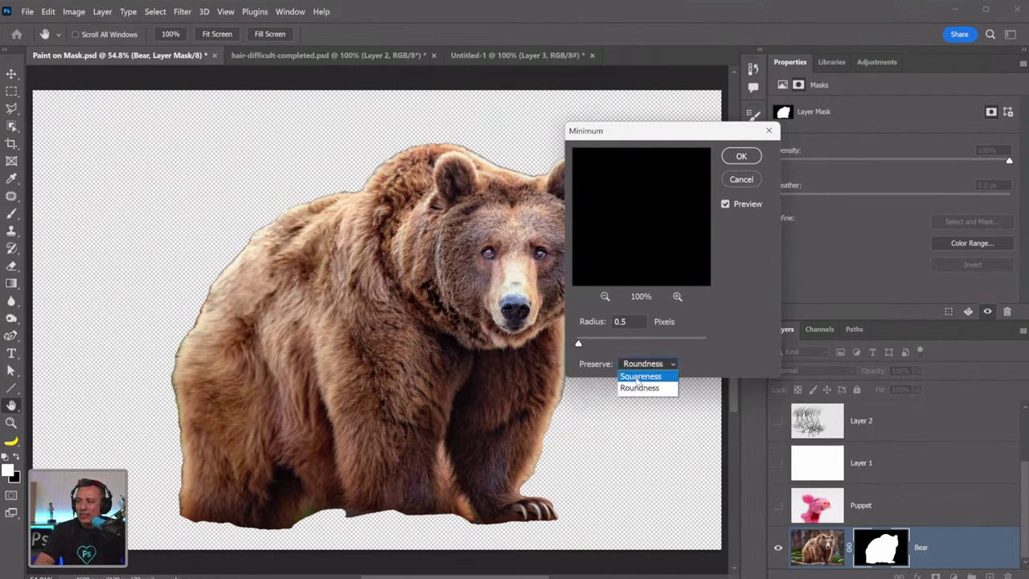
click(641, 376)
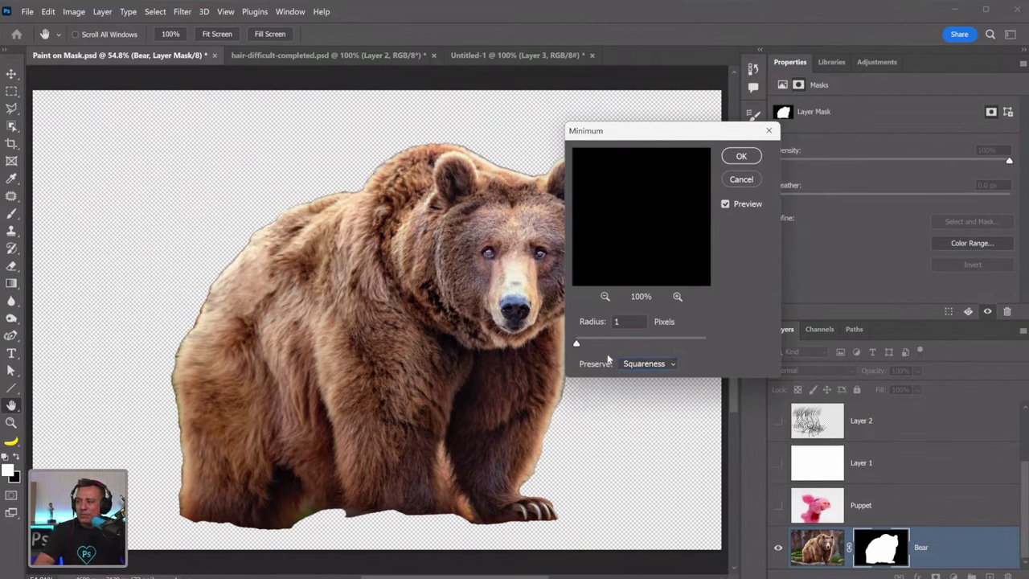
drag(577, 344, 572, 343)
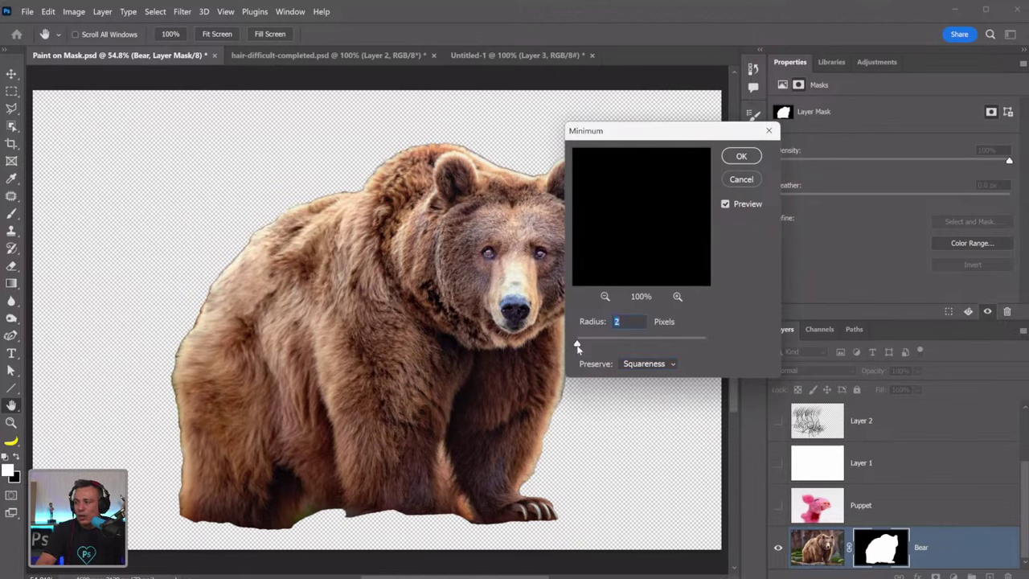
drag(577, 348, 574, 344)
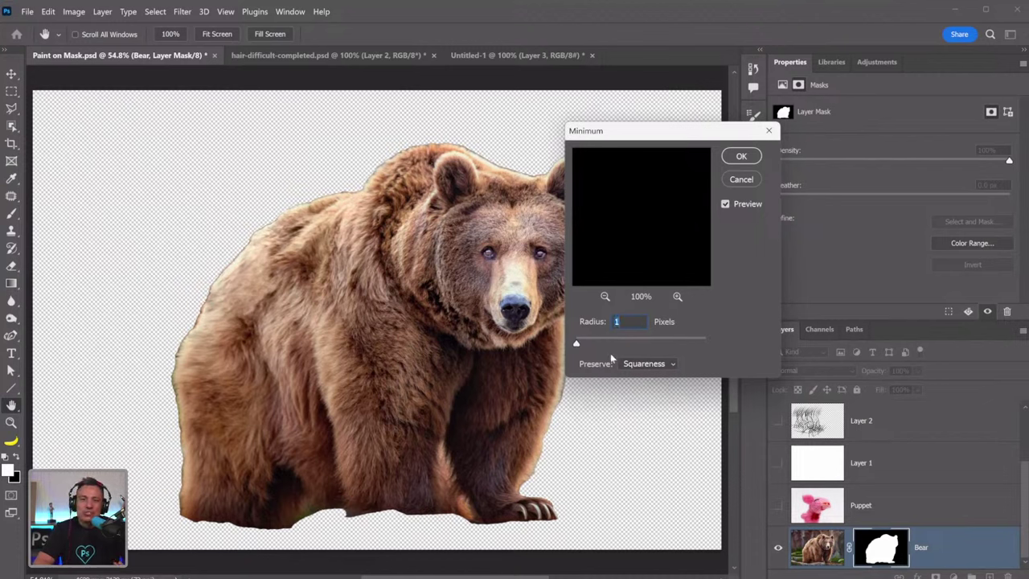
click(635, 366)
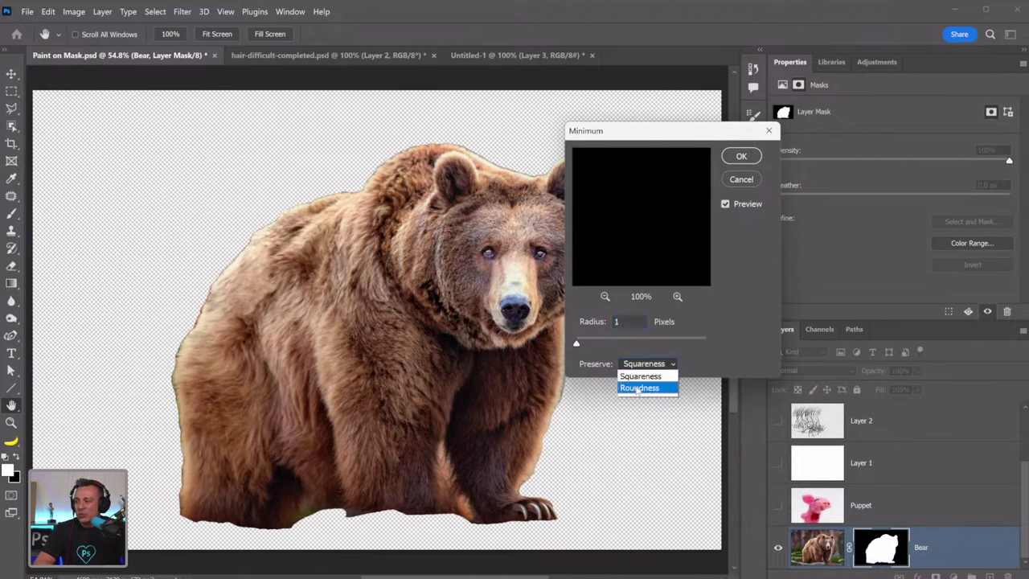
click(637, 387)
double_click(626, 321)
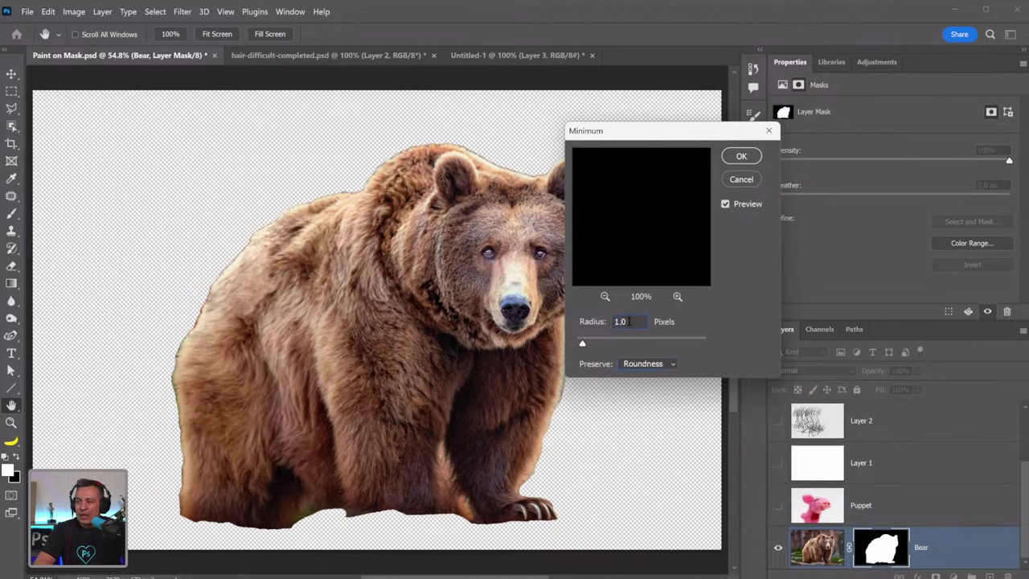
text(1.5)
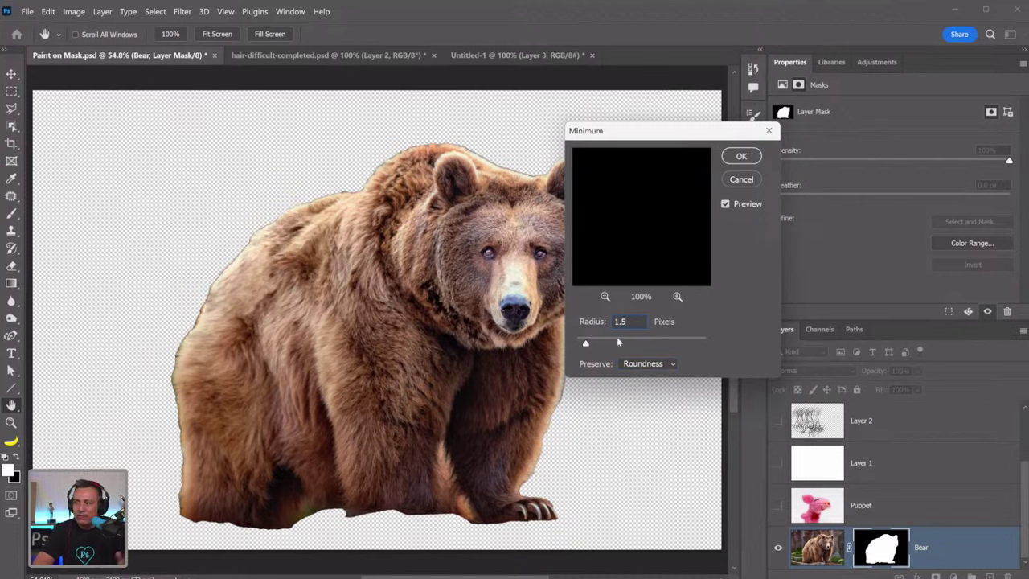
drag(585, 348, 609, 344)
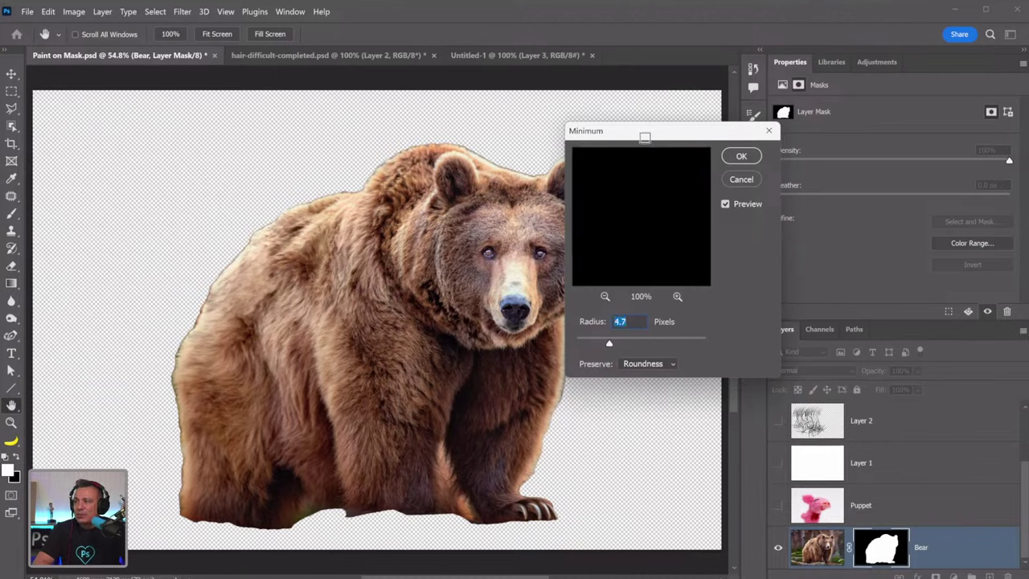
Compare the edge preview, raise the Minimum radius to 40 pixels and apply it
drag(641, 133, 713, 113)
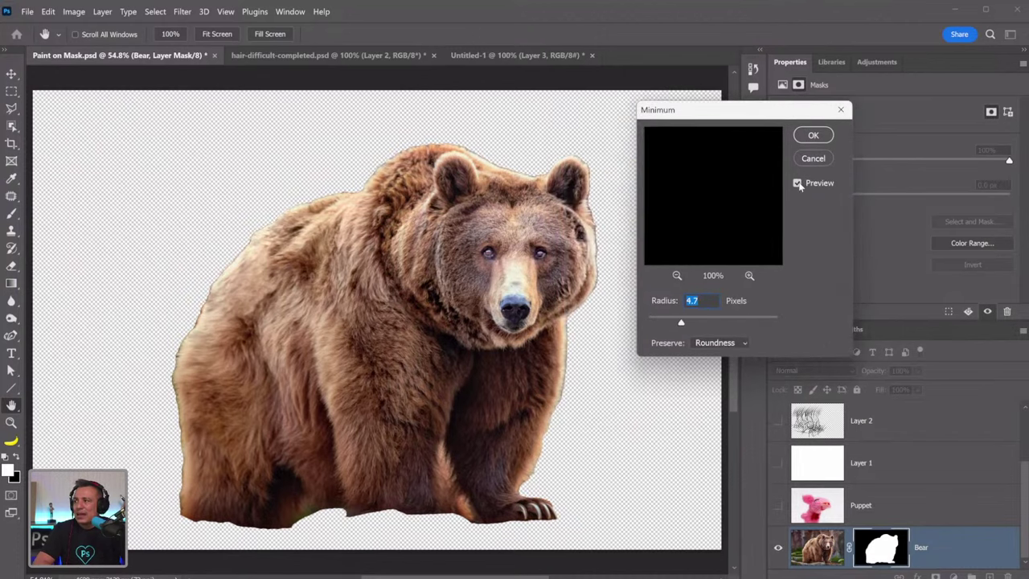
click(798, 184)
click(798, 183)
click(798, 184)
click(799, 183)
click(798, 183)
click(798, 183)
click(799, 184)
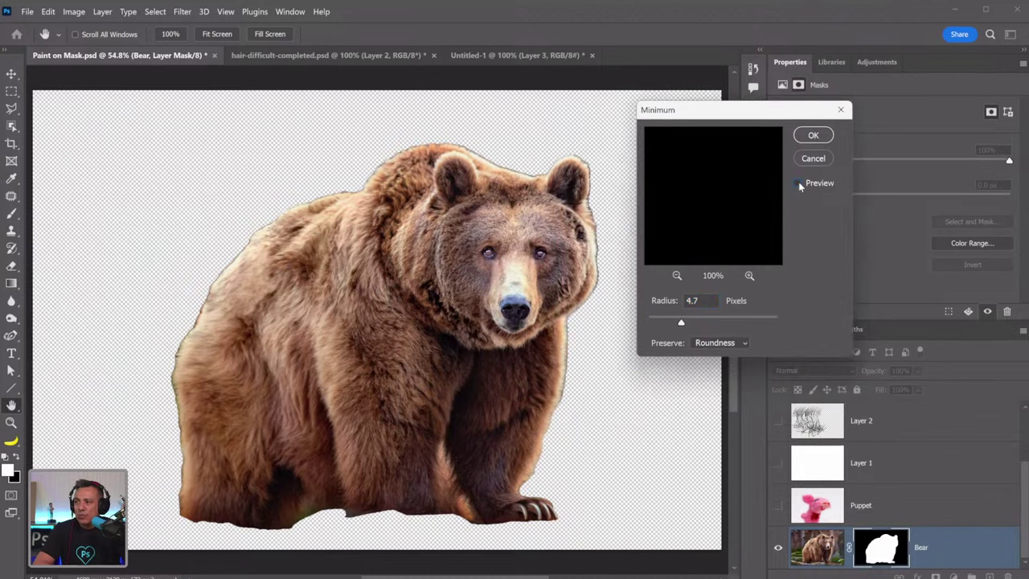
click(798, 183)
click(798, 183)
click(697, 319)
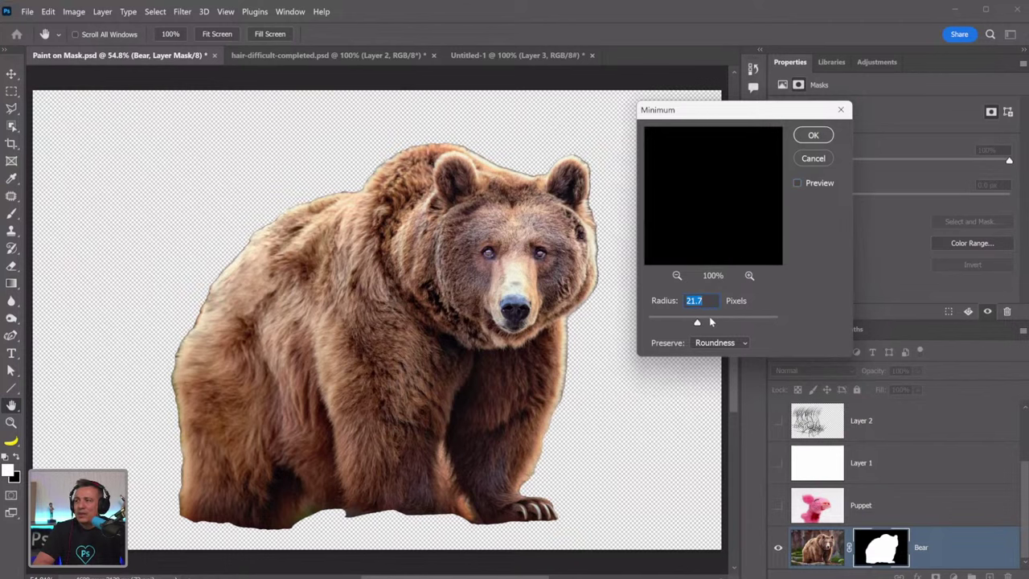
click(798, 184)
click(797, 183)
click(798, 184)
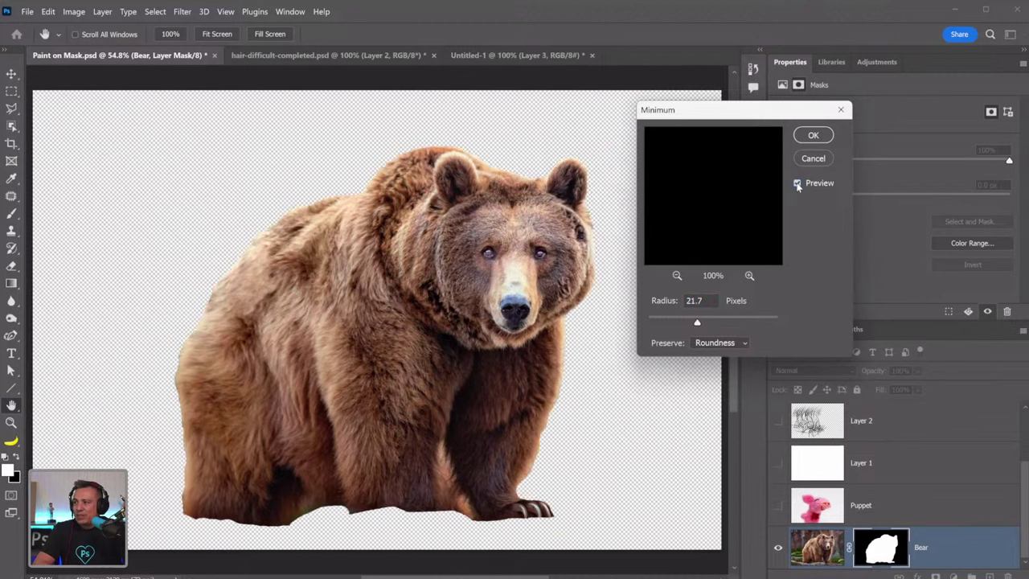
click(798, 184)
click(797, 183)
drag(699, 324, 704, 324)
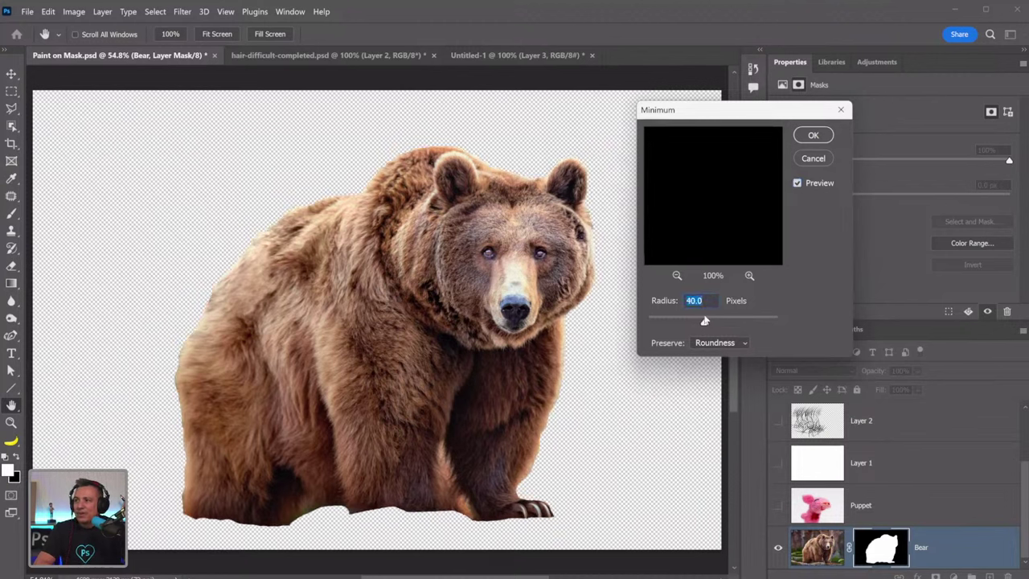
click(811, 136)
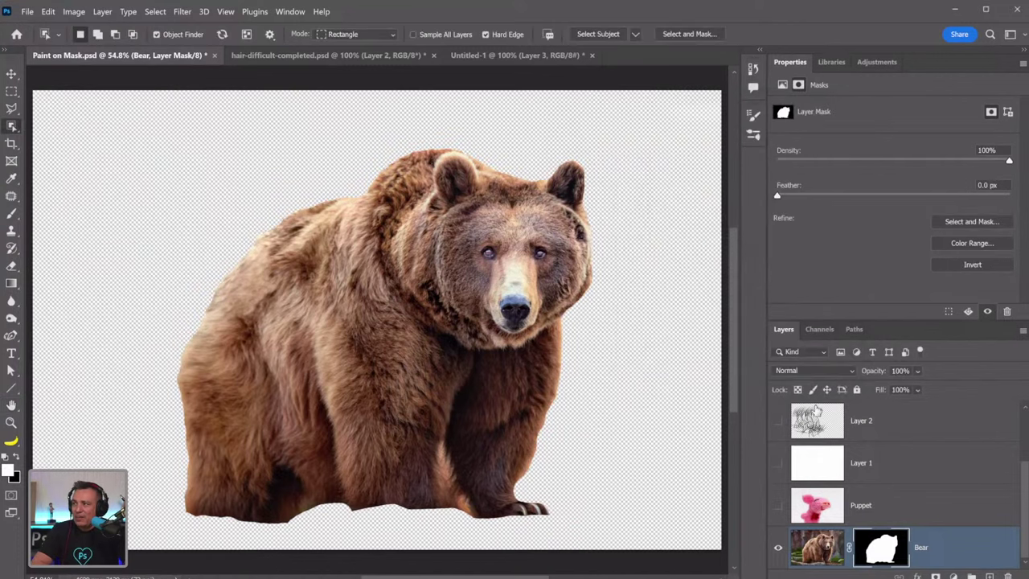
Add a neutral grey Solid Color fill layer
click(953, 576)
click(948, 336)
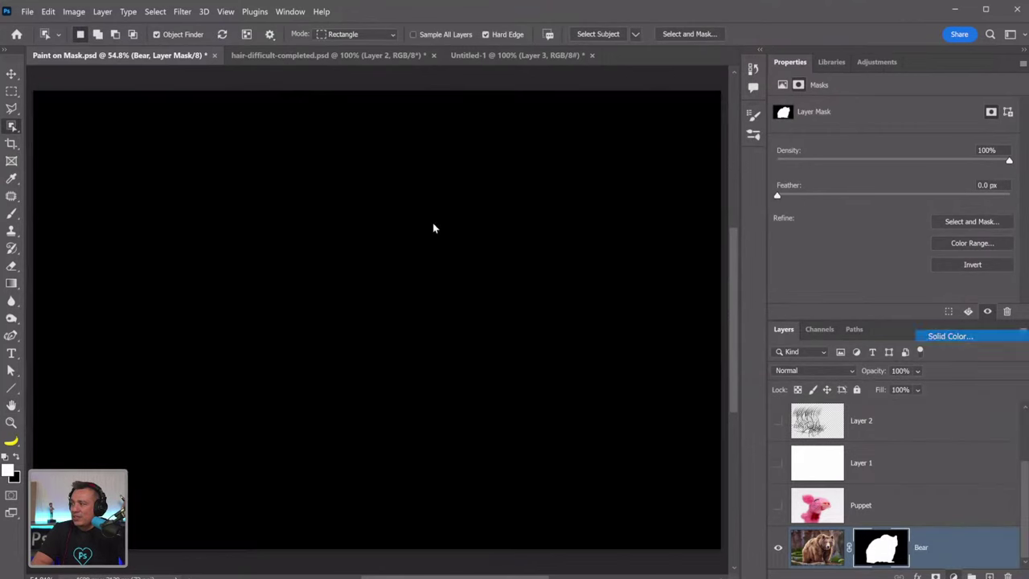
drag(172, 366, 121, 366)
click(435, 241)
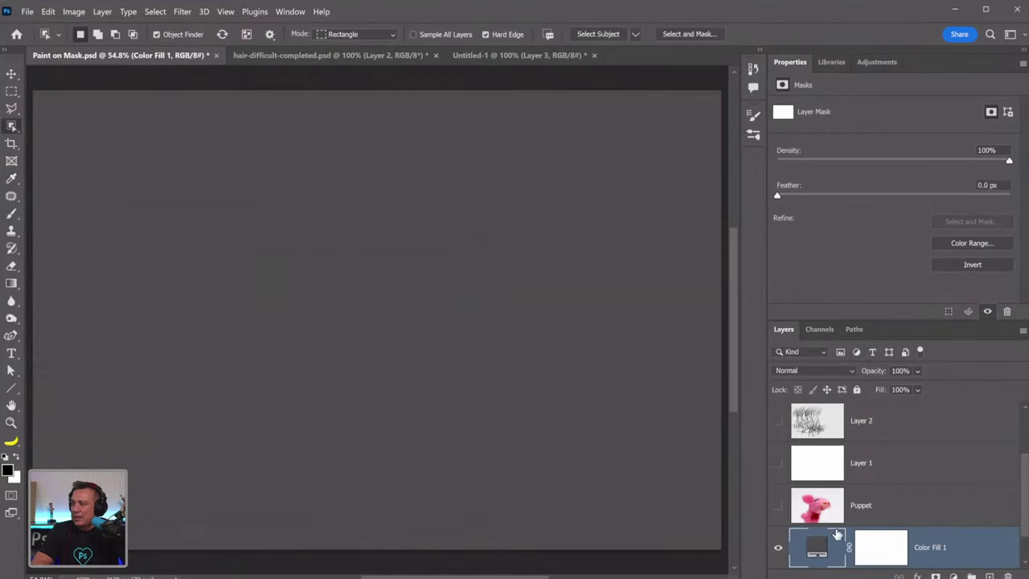
scroll(828, 539, down, 1)
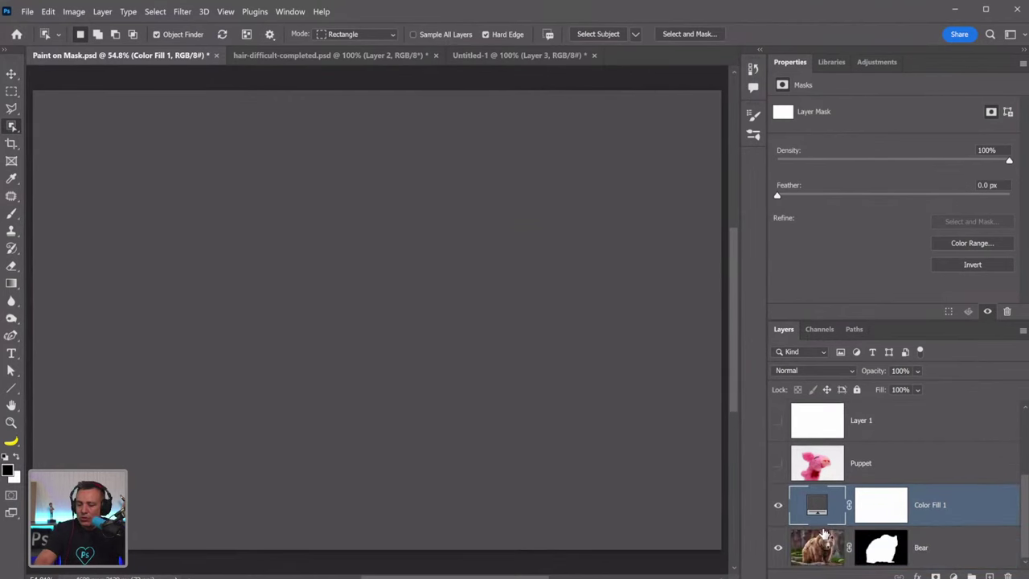
Place the grey fill below the Bear layer and target the Bear layer mask for painting
key(ctrl+bracketleft)
click(777, 548)
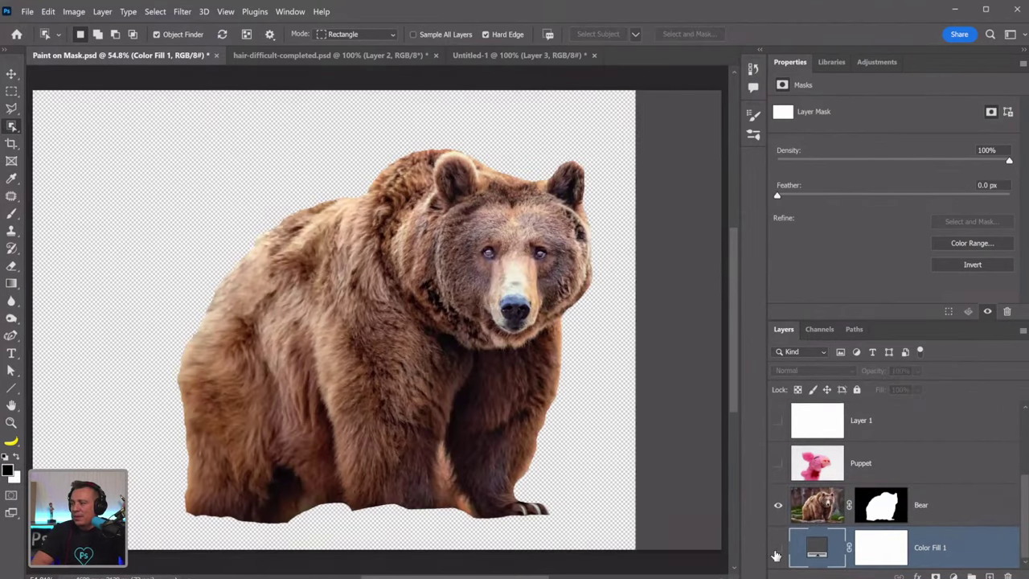
click(778, 550)
click(777, 550)
click(777, 550)
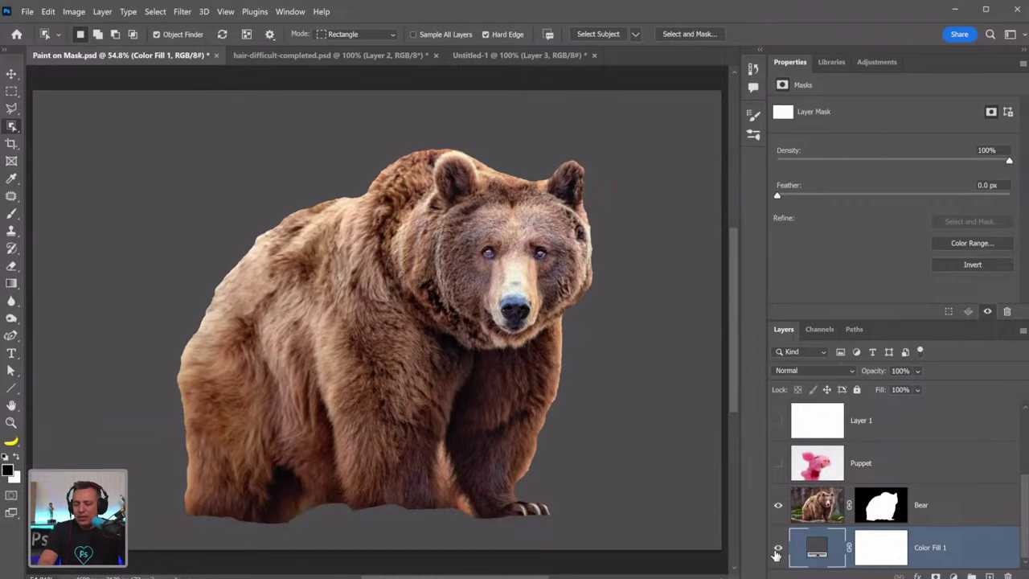
key(ctrl+bracketright)
key(ctrl+bracketright)
key(ctrl+bracketright)
key(ctrl+bracketright)
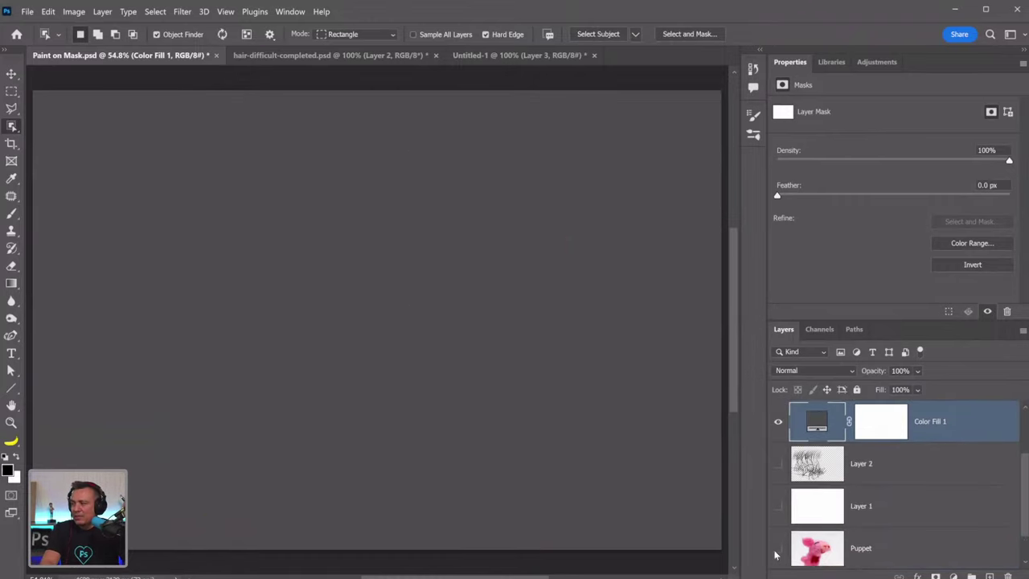
key(ctrl+bracketleft)
key(ctrl+bracketleft)
key(ctrl+bracketleft)
key(ctrl+bracketleft)
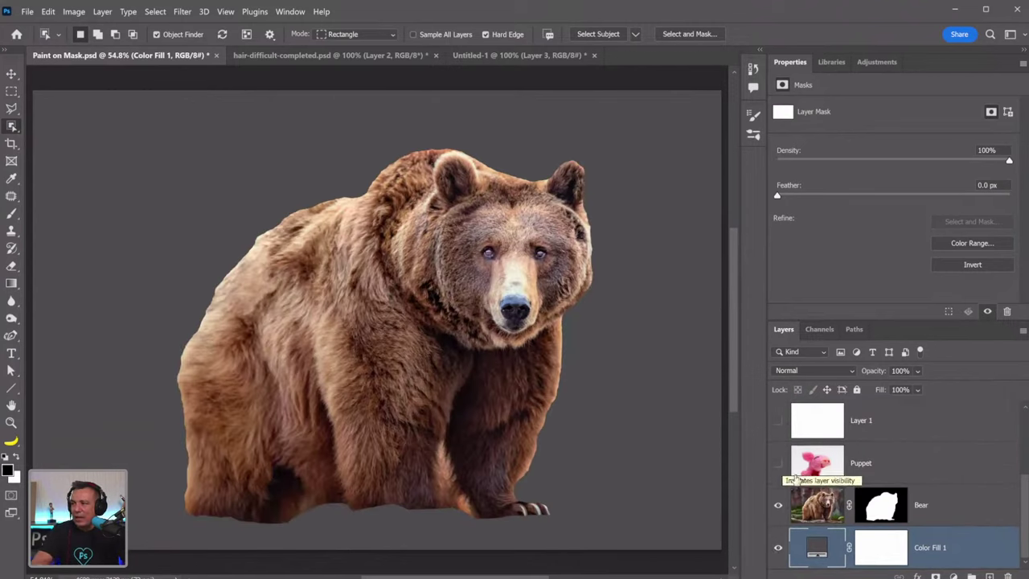
click(883, 515)
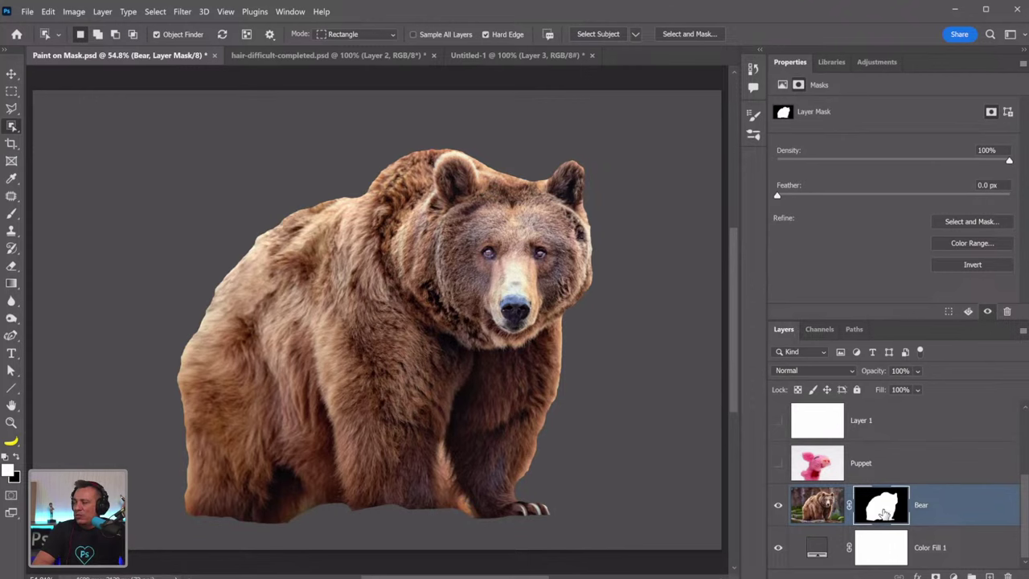
key(backslash)
key(backslash)
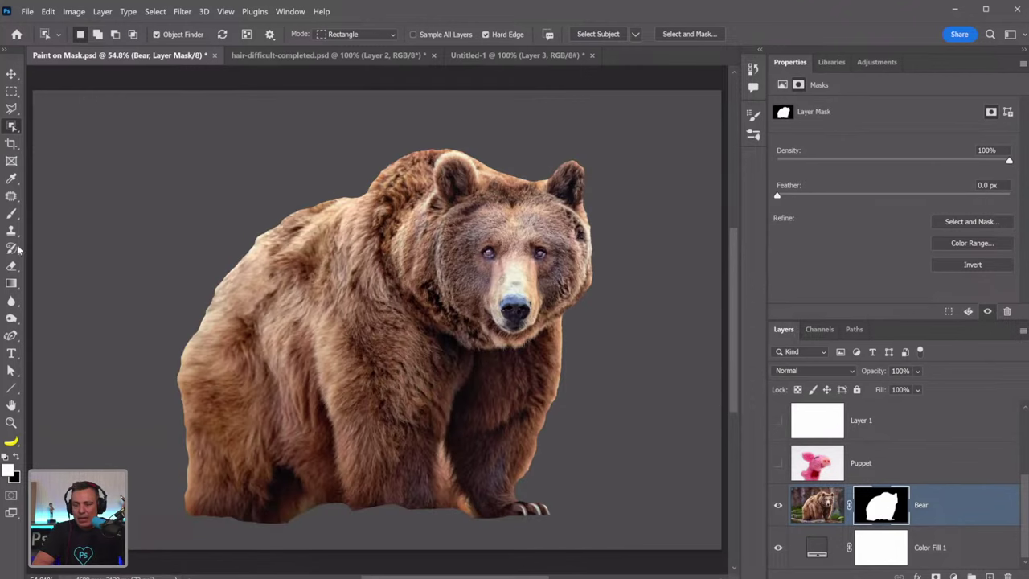
click(11, 213)
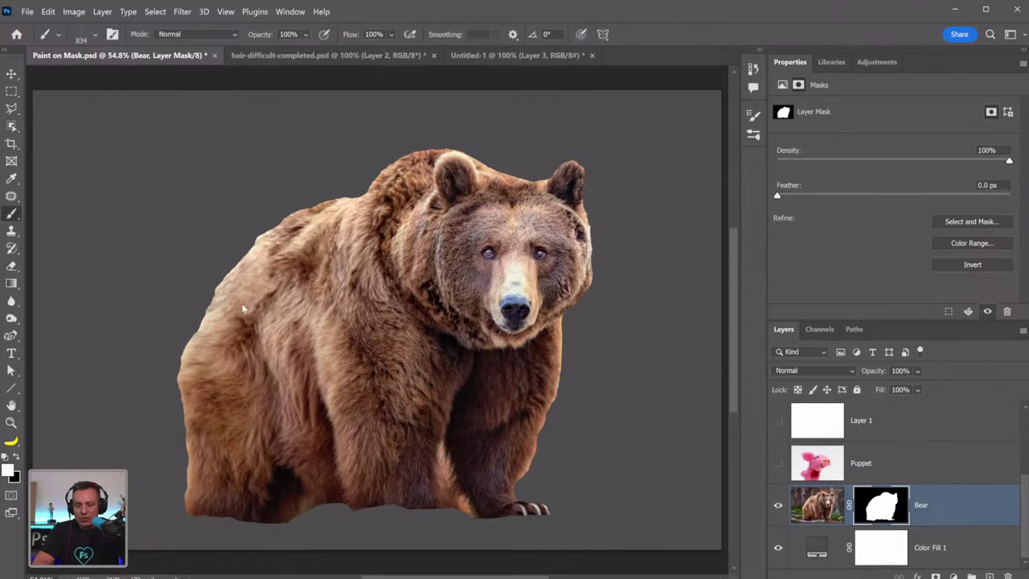
Resize the brush, rotate its tip to 43°, and paint fur strands along the bear's upper-left edge
scroll(246, 306, up, 2)
scroll(227, 251, up, 3)
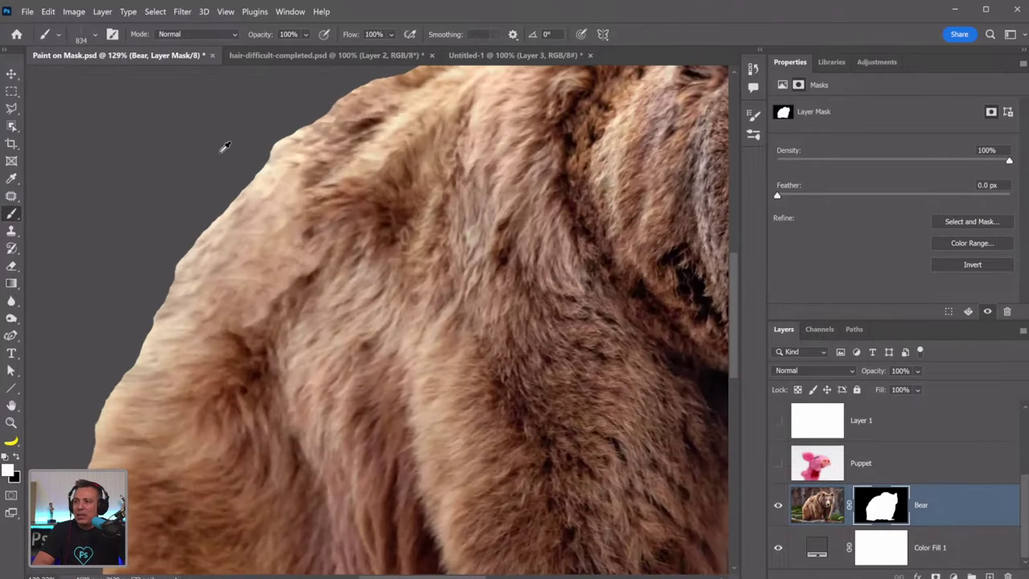
mouse_move(257, 209)
mouse_down()
mouse_move(180, 276)
mouse_move(321, 327)
mouse_up()
key(ctrl+z)
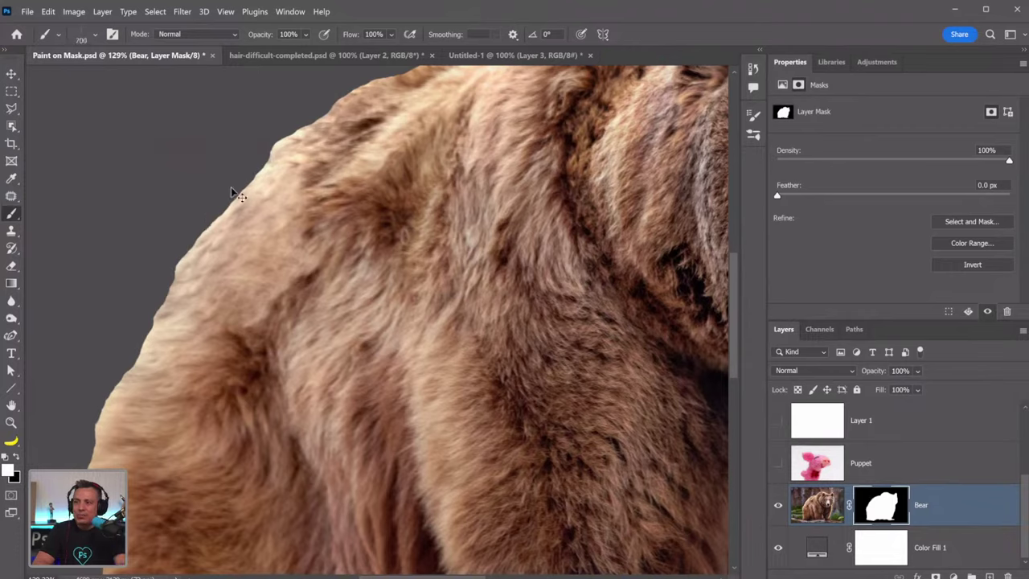
key(bracketleft)
key(bracketleft)
key(bracketleft)
key(bracketleft)
key(bracketleft)
key(bracketleft)
key(bracketleft)
key(bracketleft)
key(bracketleft)
key(bracketleft)
key(bracketleft)
key(bracketleft)
key(bracketleft)
key(bracketleft)
key(bracketleft)
key(bracketleft)
key(bracketright)
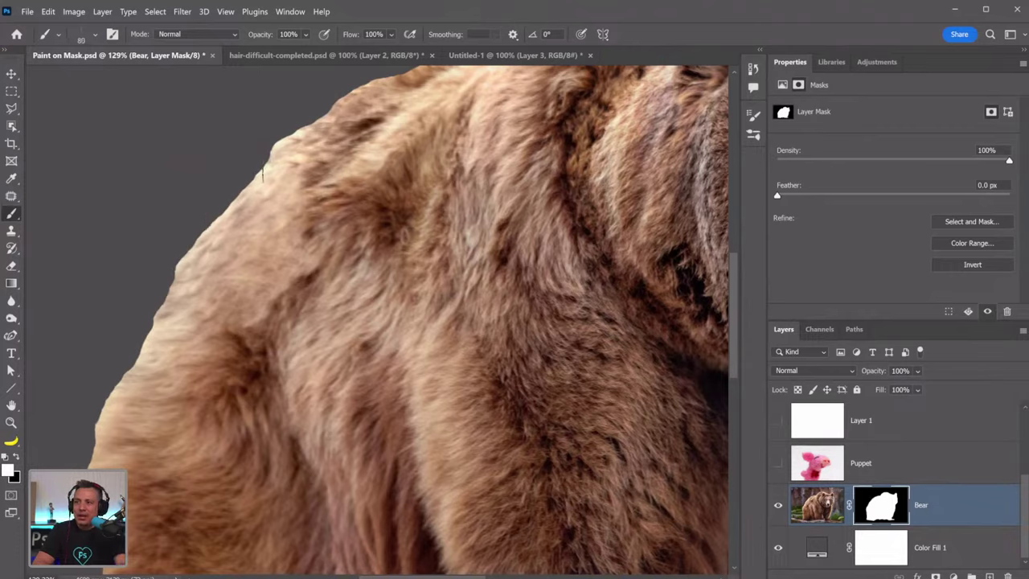
mouse_move(262, 173)
mouse_down()
mouse_move(197, 245)
mouse_move(255, 191)
mouse_up()
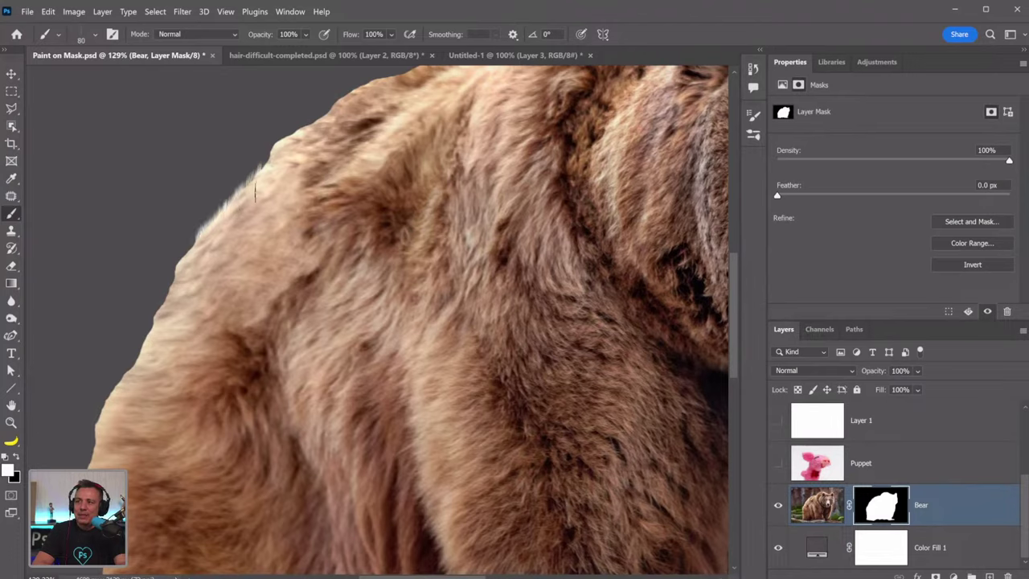
key(ctrl+z)
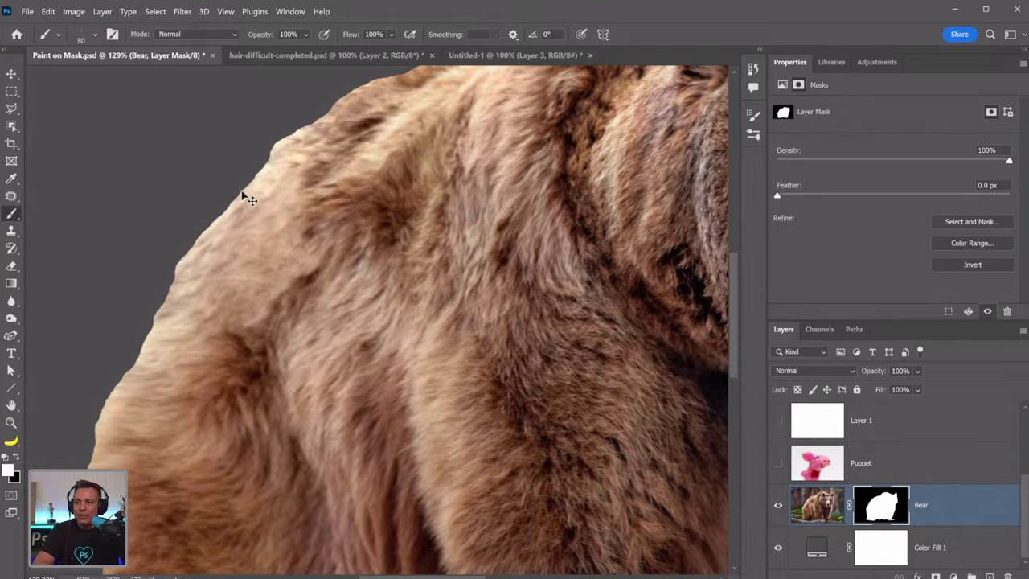
key(Right)
key(Right)
key(Right)
key(Right)
key(Right)
key(Right)
key(Right)
key(Right)
key(Right)
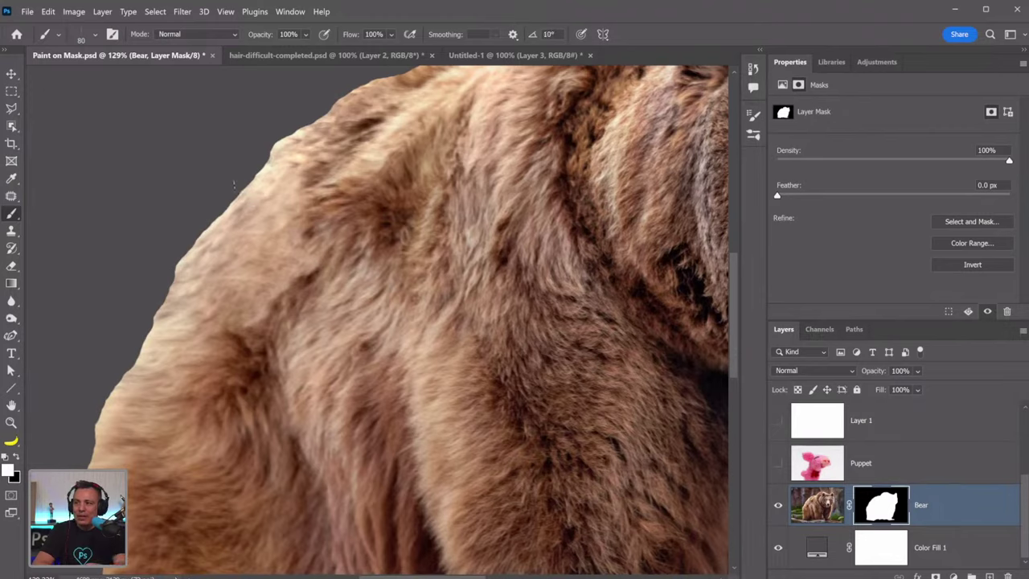
key(Right)
key(Right)
key(Right)
key(Right)
drag(246, 183, 225, 219)
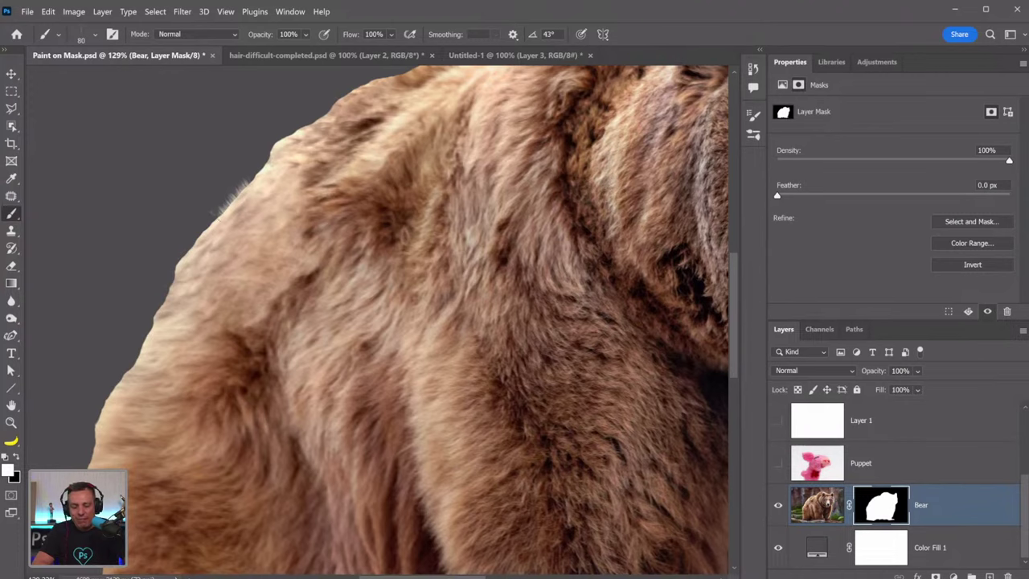
Turn on Flip X for the brush tip and paint a strand along the bear's upper-left edge
click(96, 35)
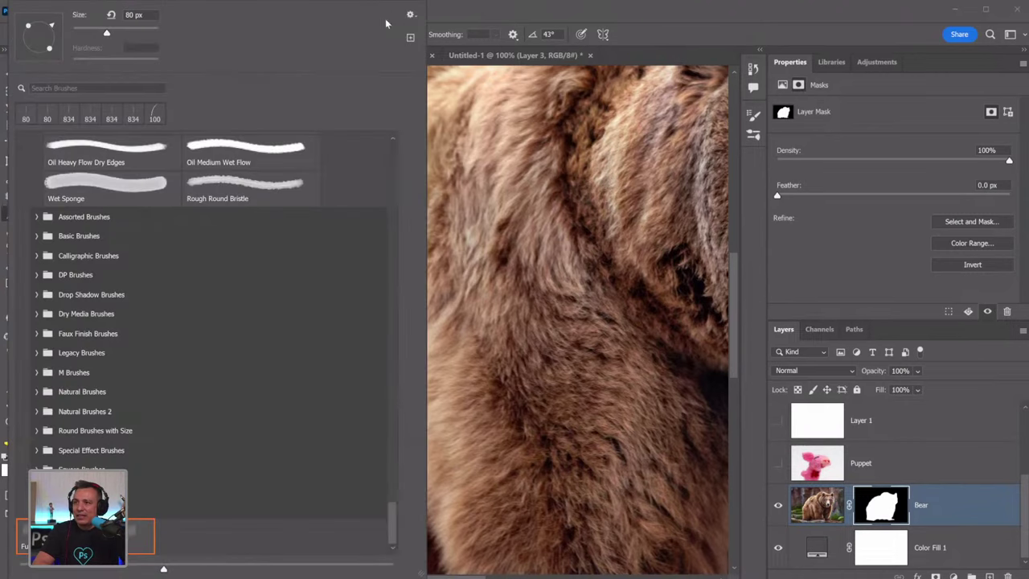
click(447, 23)
click(114, 35)
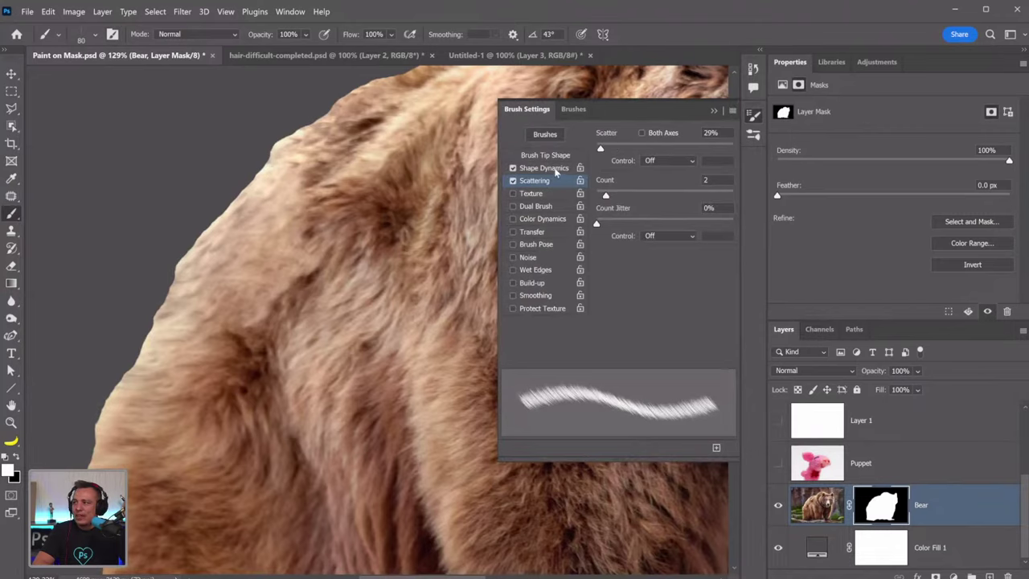
click(550, 156)
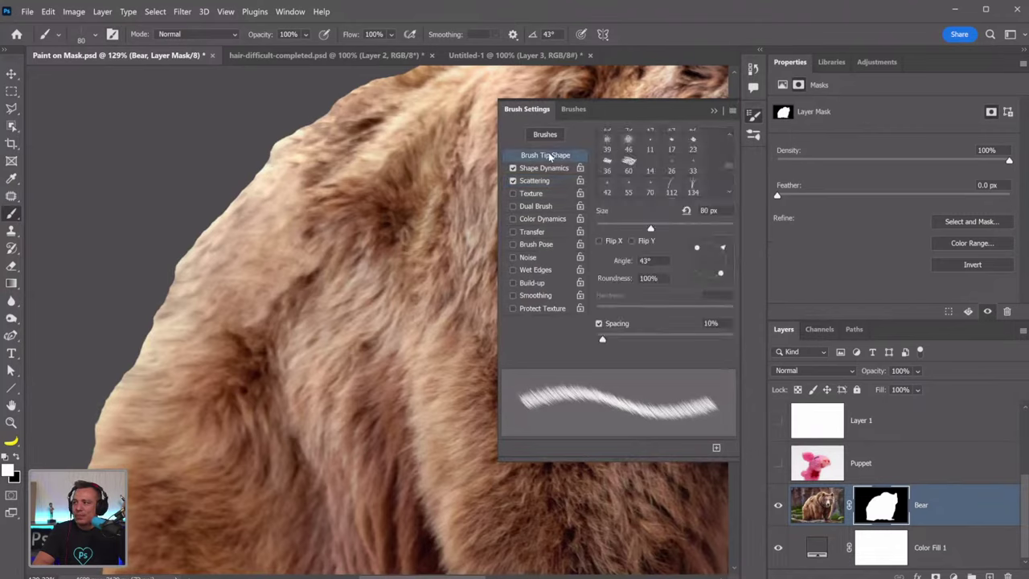
click(599, 241)
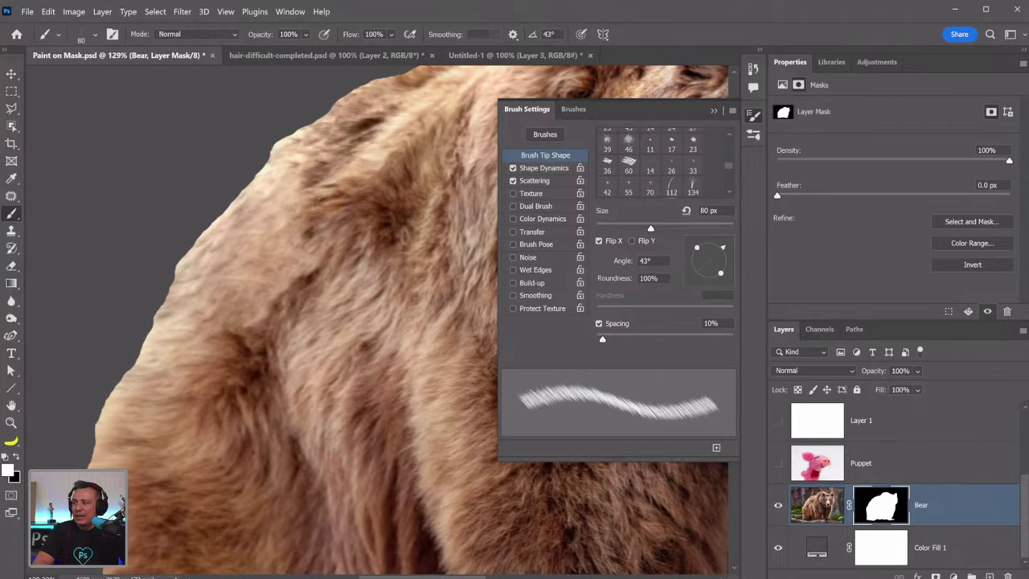
drag(265, 161, 201, 227)
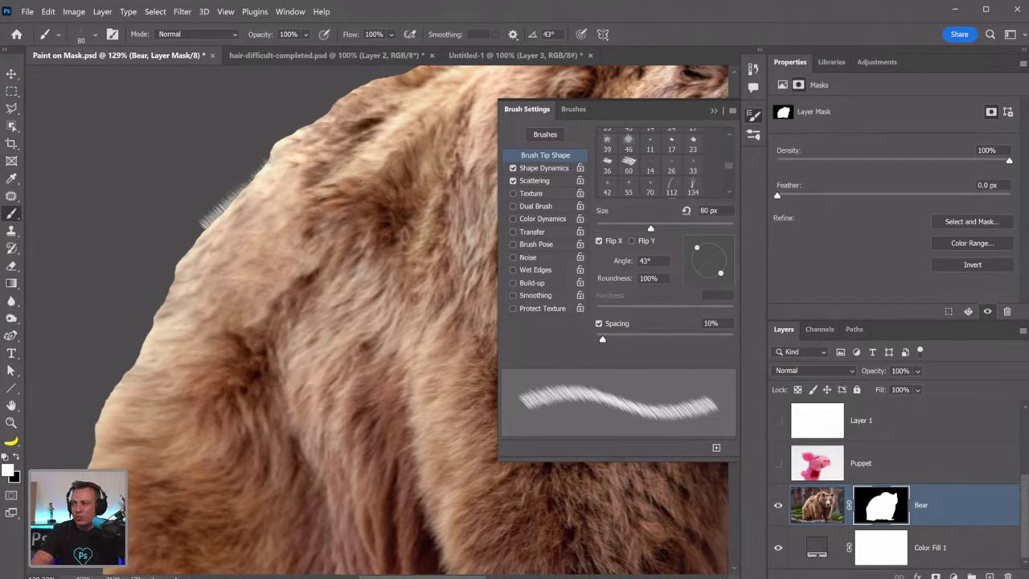
Set Shape Dynamics Angle Jitter Control to Direction
click(543, 169)
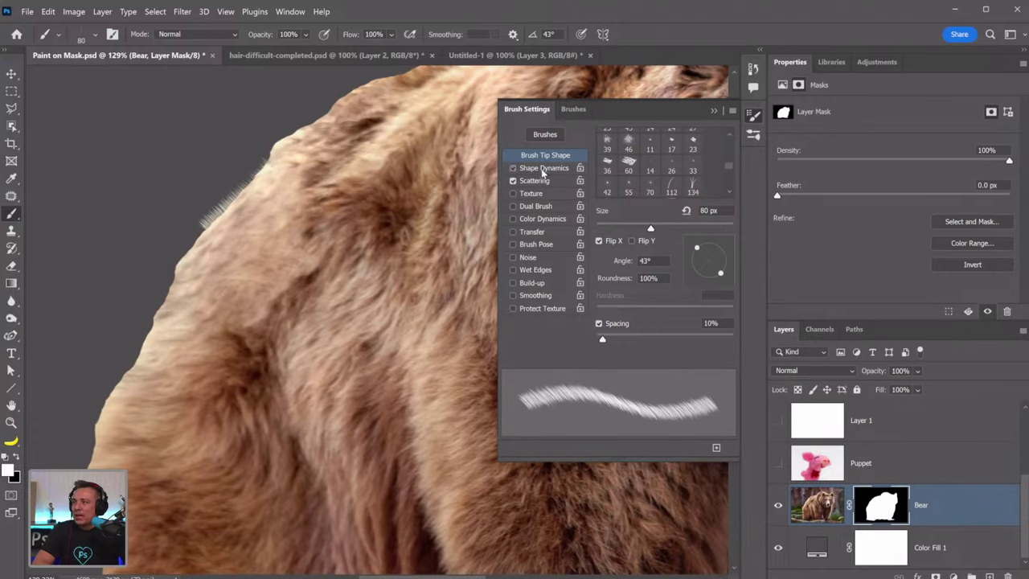
click(542, 169)
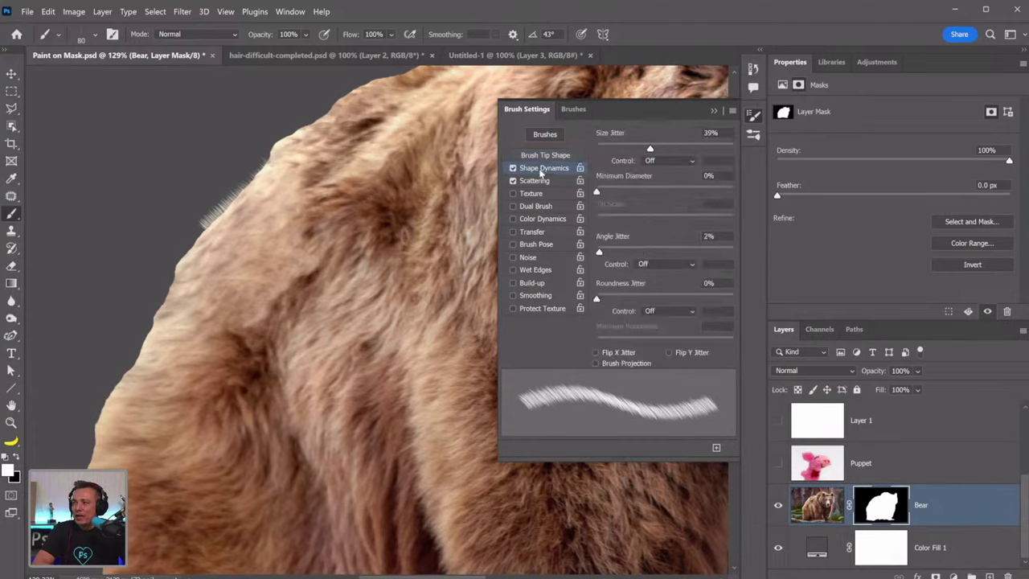
click(653, 264)
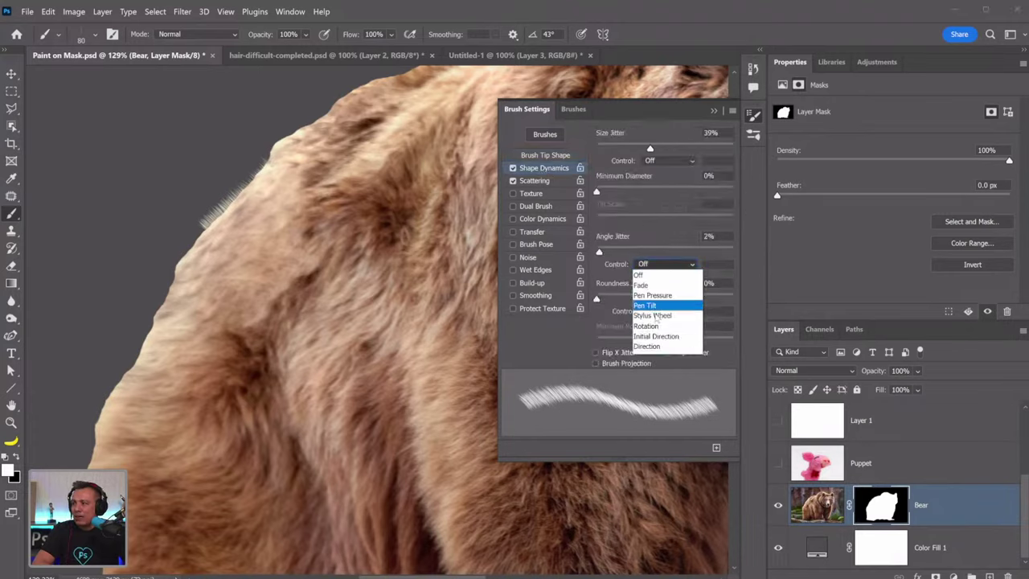
click(648, 346)
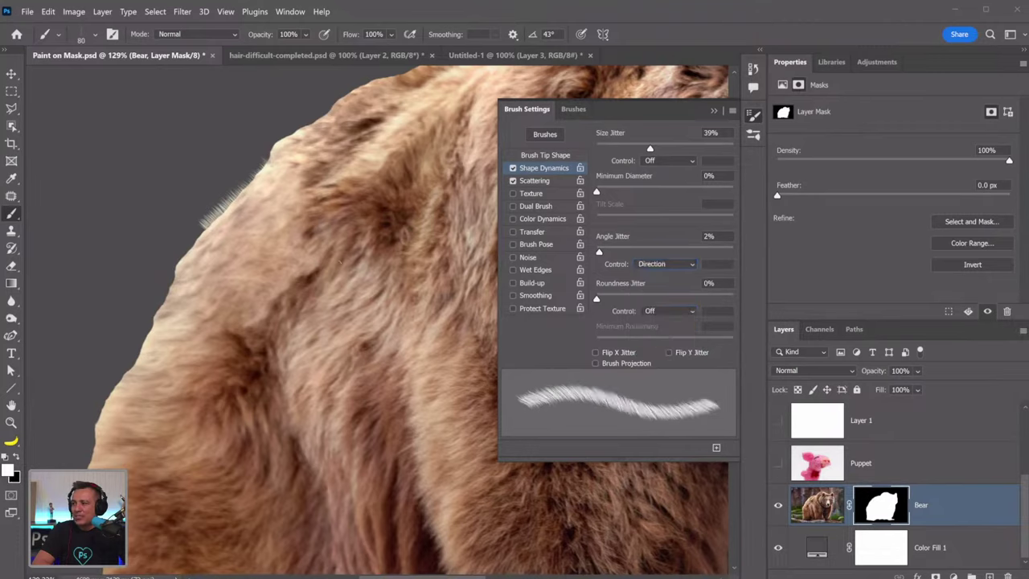
Raise the Scattering Count to 5, paint denser strands along the bear's left edge, and zoom in on them
mouse_move(272, 153)
mouse_down()
mouse_move(183, 252)
mouse_move(149, 308)
mouse_move(135, 354)
mouse_up()
drag(238, 193, 170, 263)
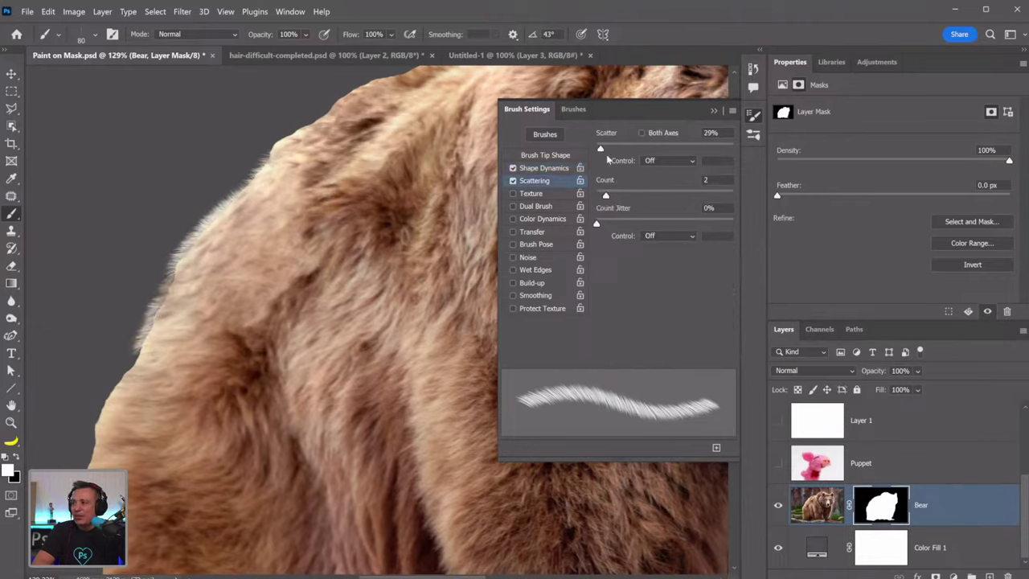
drag(607, 196, 633, 197)
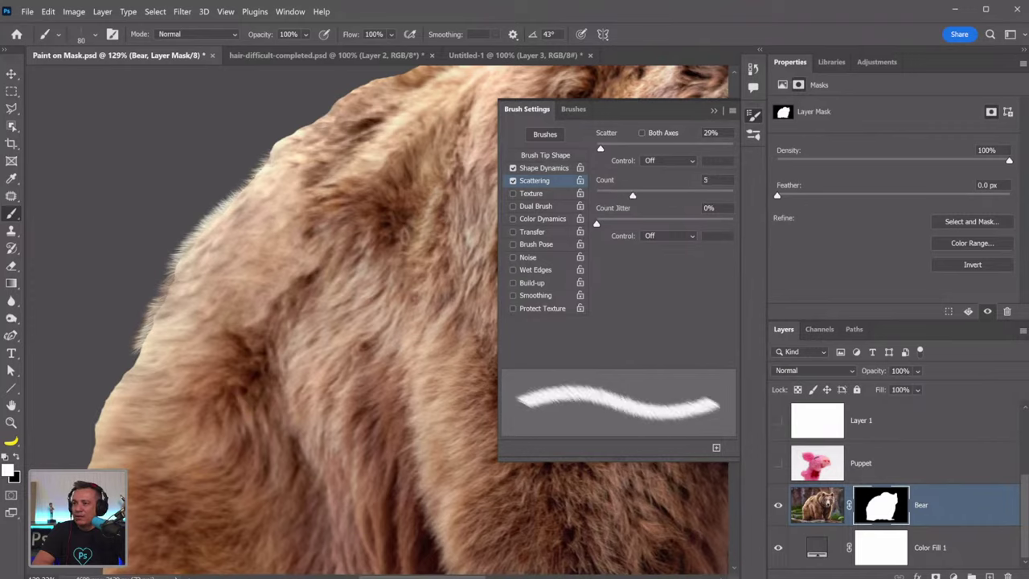
mouse_move(233, 193)
mouse_down()
mouse_move(181, 241)
mouse_move(161, 321)
mouse_move(164, 310)
mouse_move(100, 415)
mouse_move(94, 454)
mouse_move(124, 380)
mouse_move(80, 466)
mouse_up()
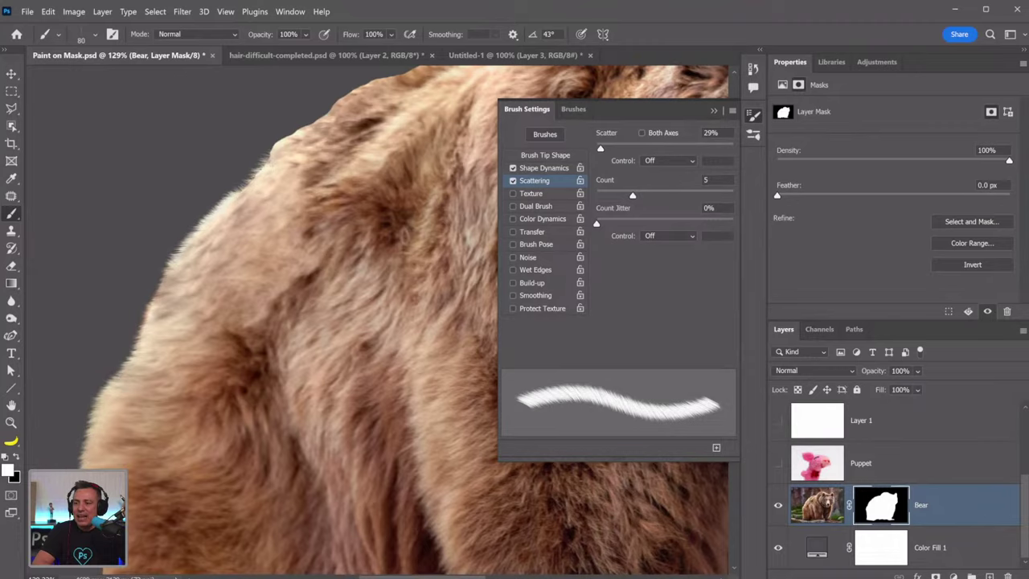
click(13, 420)
drag(79, 426, 138, 414)
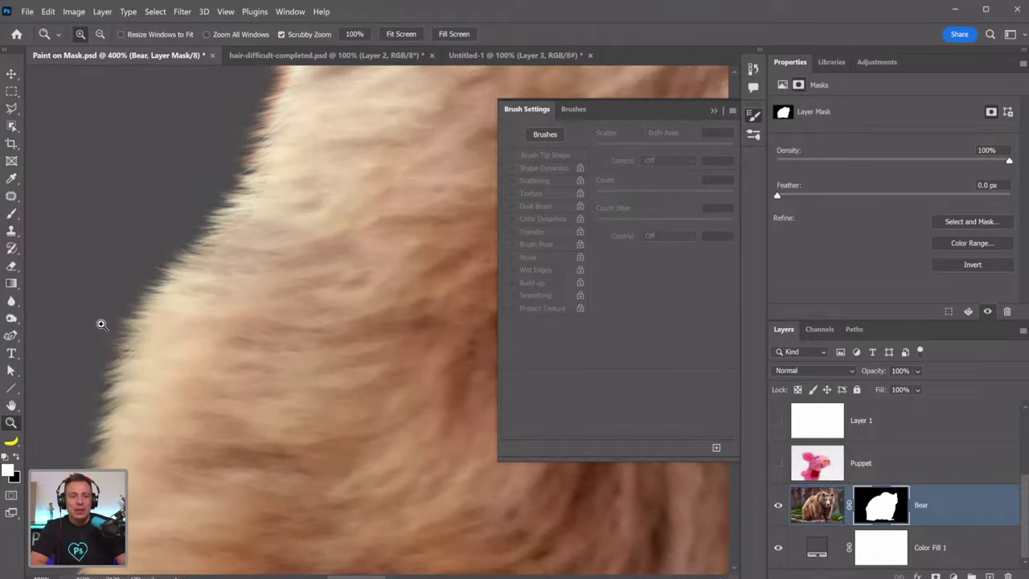
Zoom back out and paint scattered strands into the mask along the bear's upper back edge
alt+click(178, 302)
alt+click(172, 298)
alt+click(200, 356)
alt+click(115, 269)
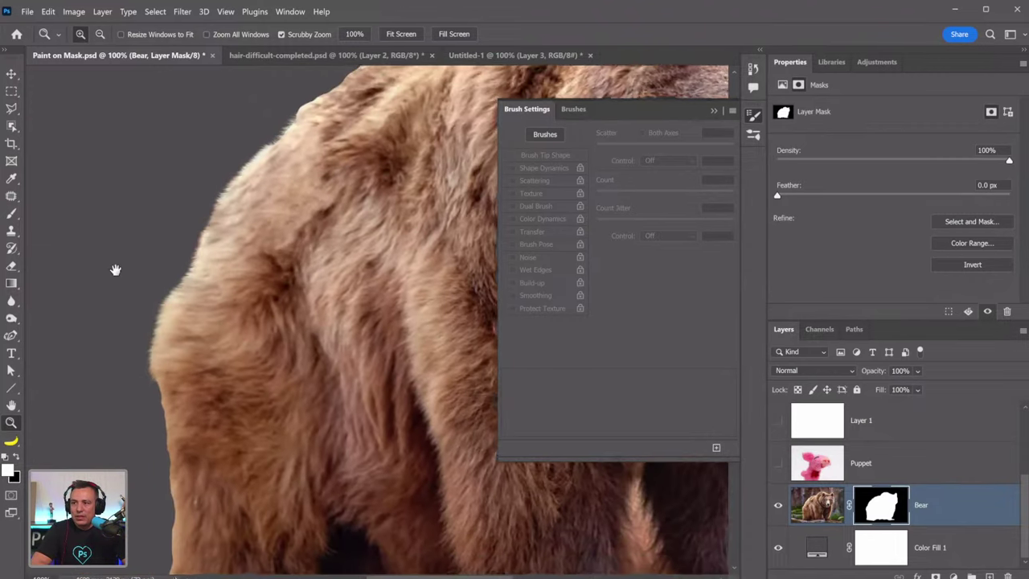
click(11, 213)
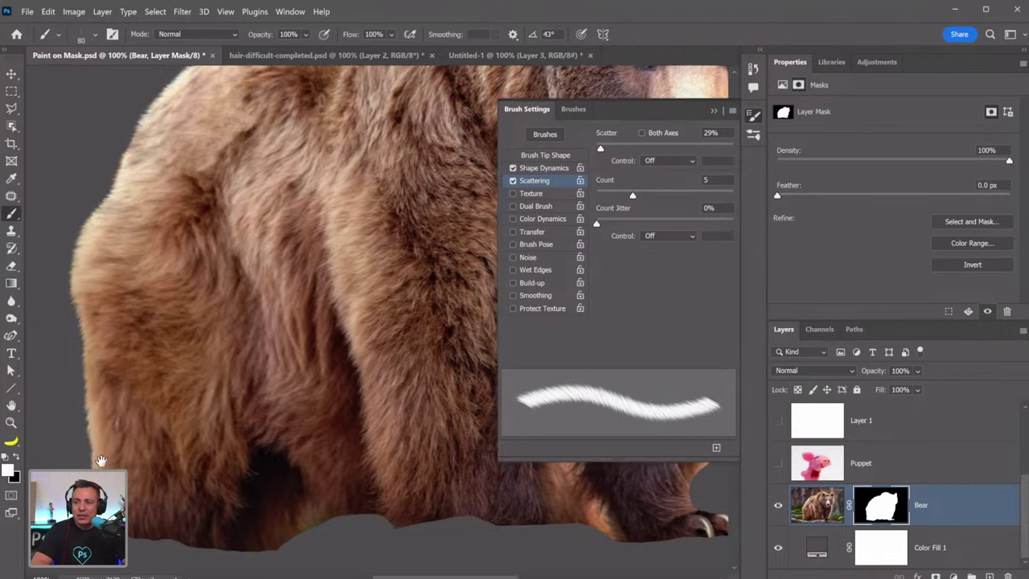
drag(151, 161, 265, 430)
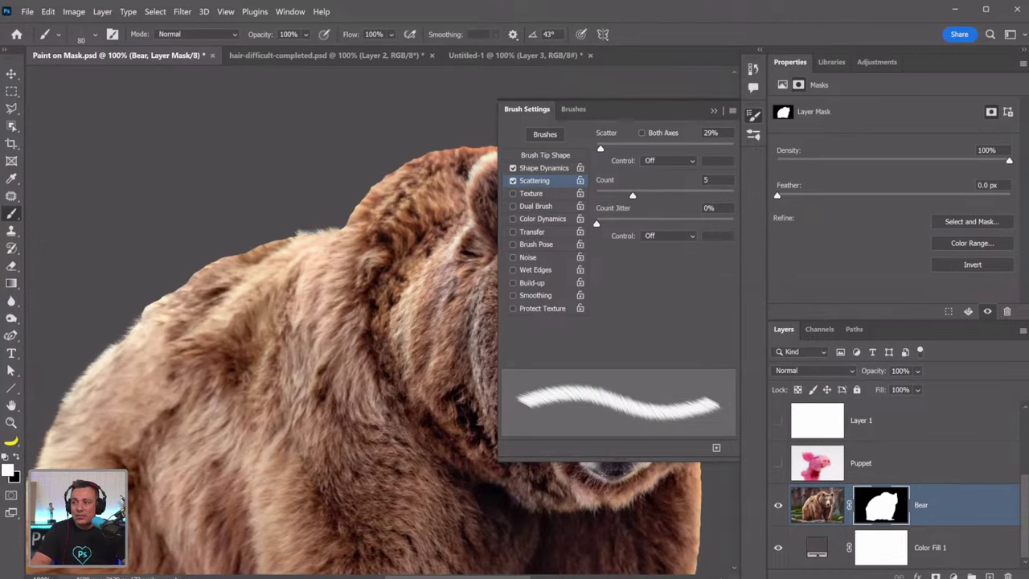
mouse_move(310, 232)
mouse_down()
mouse_move(220, 256)
mouse_move(109, 345)
mouse_up()
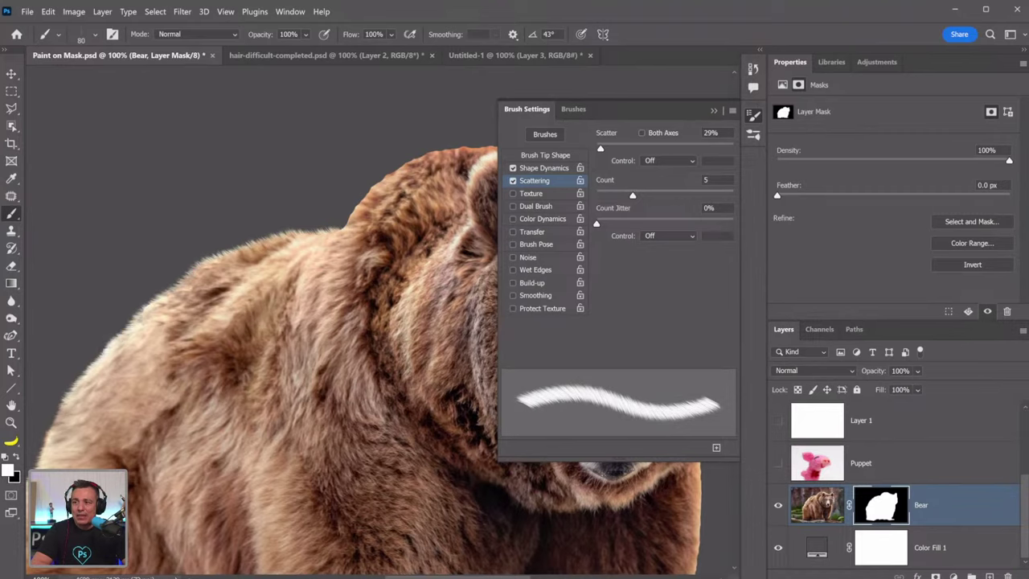
drag(173, 283, 159, 295)
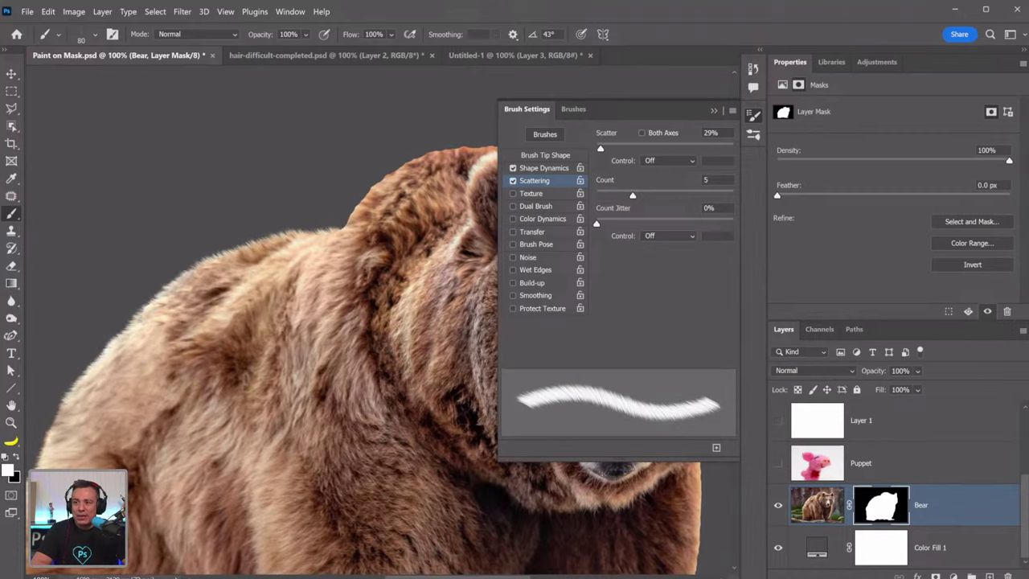
shift+click(885, 508)
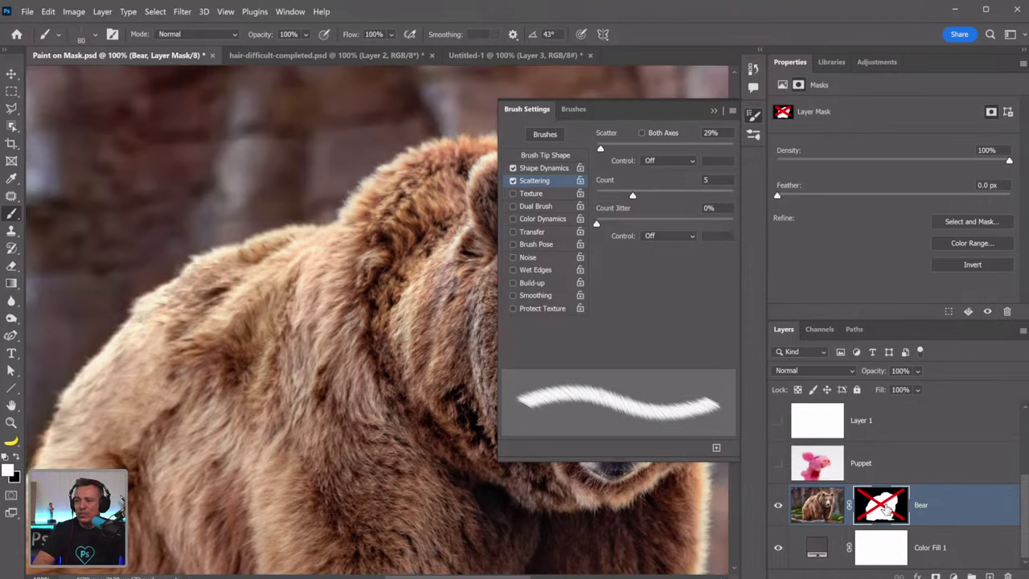
shift+click(885, 508)
shift+click(885, 508)
shift+click(885, 508)
shift+click(885, 509)
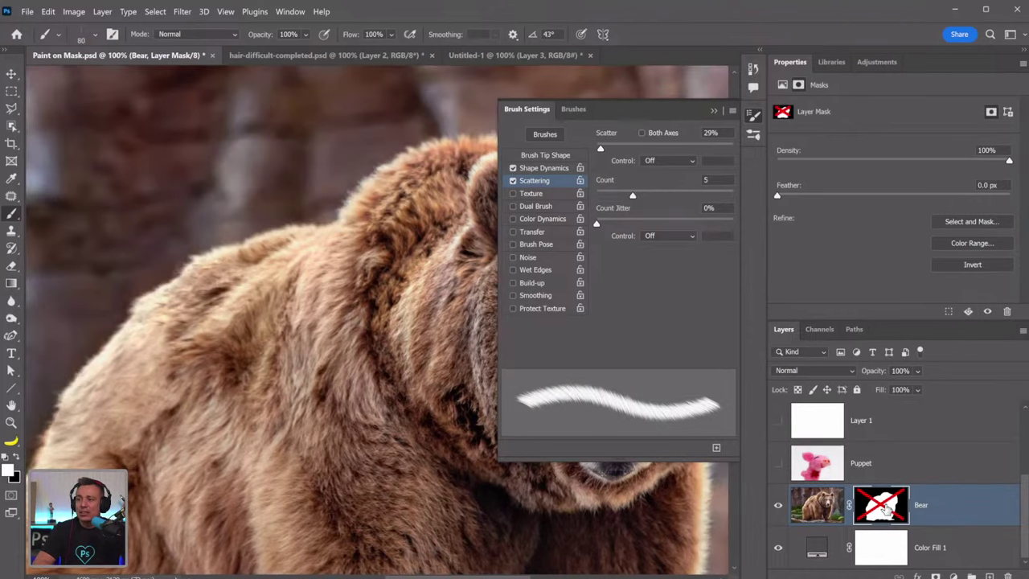
shift+click(885, 508)
shift+click(886, 508)
shift+click(885, 508)
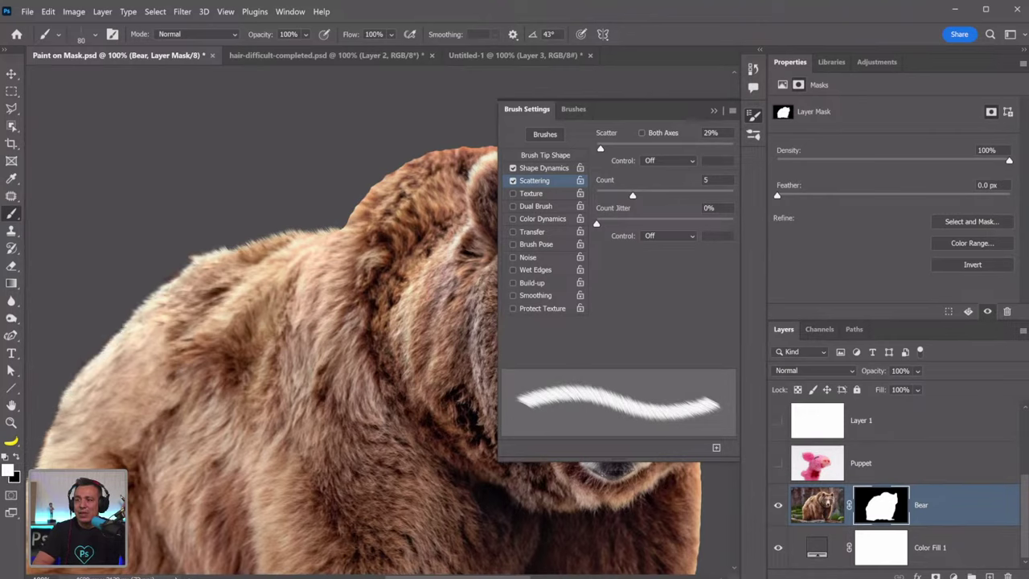
Zoom in on the left fur edge and add a new layer clipped to Bear
click(11, 422)
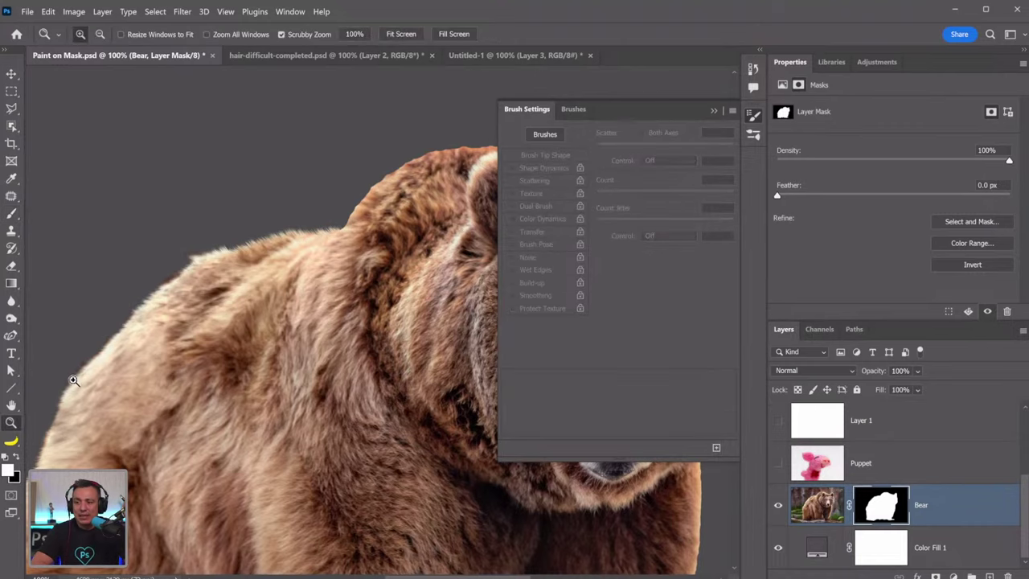
mouse_move(64, 381)
mouse_down()
mouse_move(282, 359)
mouse_move(287, 266)
mouse_up()
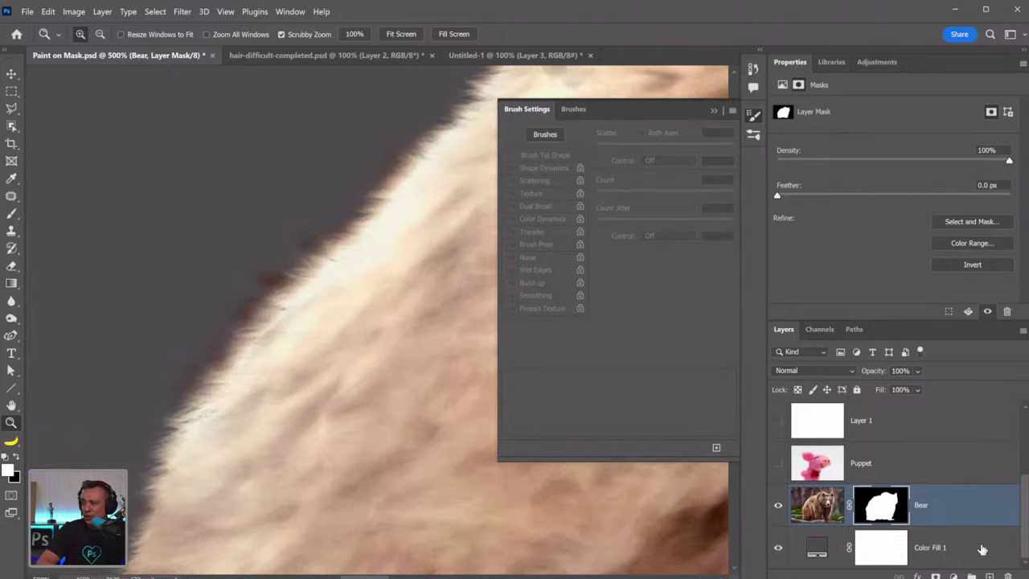
click(990, 576)
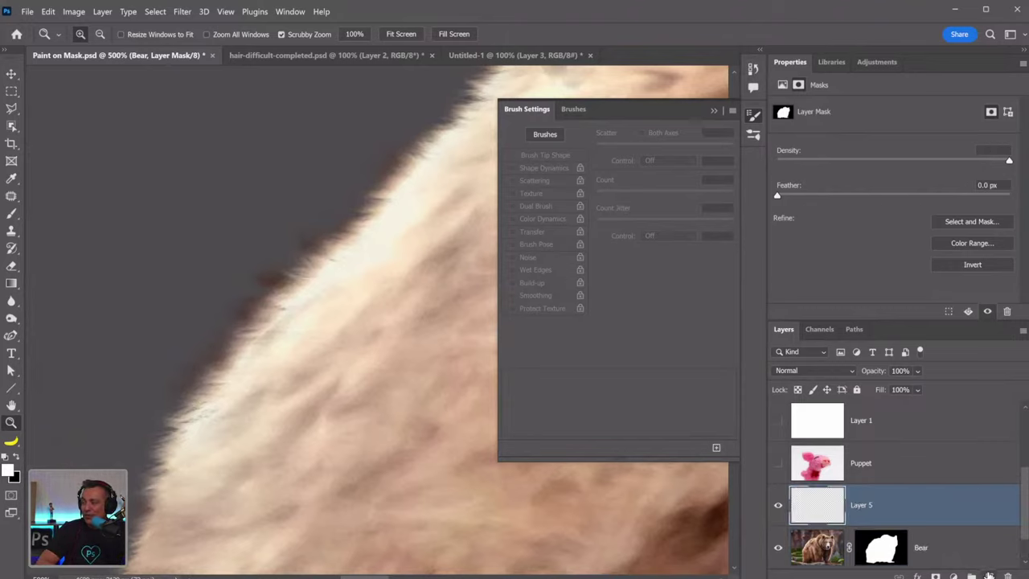
alt+click(847, 482)
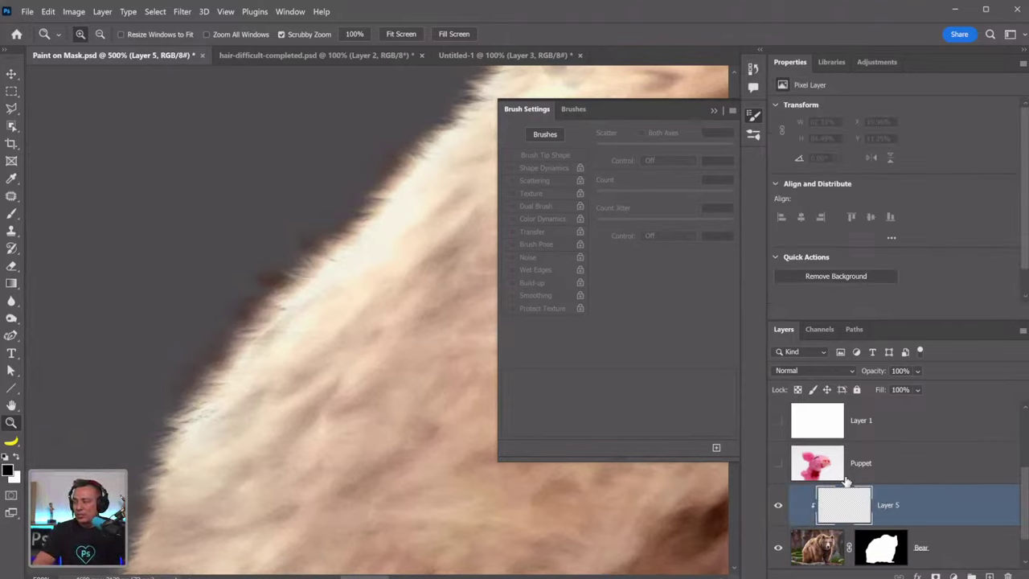
Choose the Soft Round brush from General Brushes
click(13, 213)
click(94, 38)
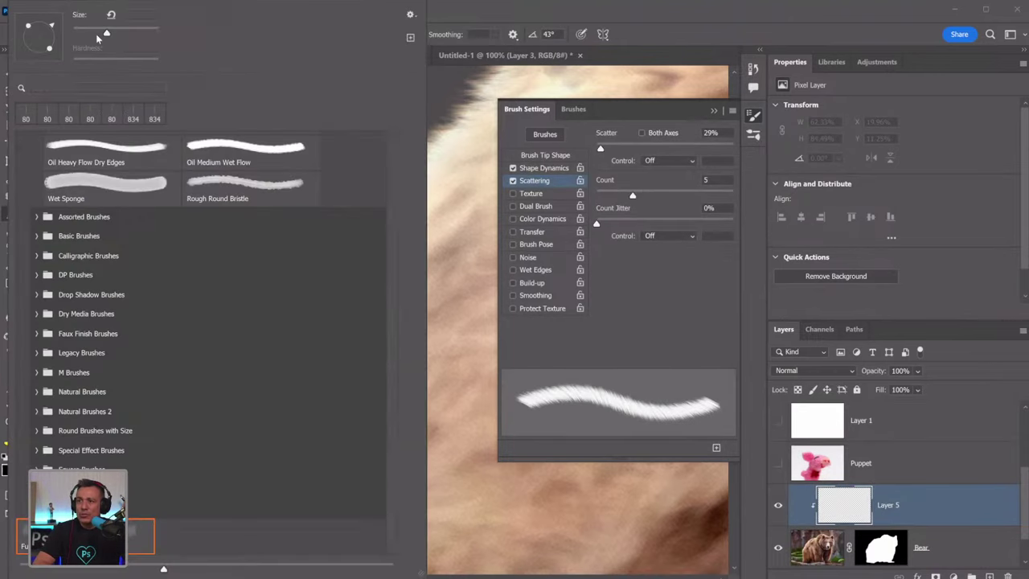
drag(397, 545, 398, 138)
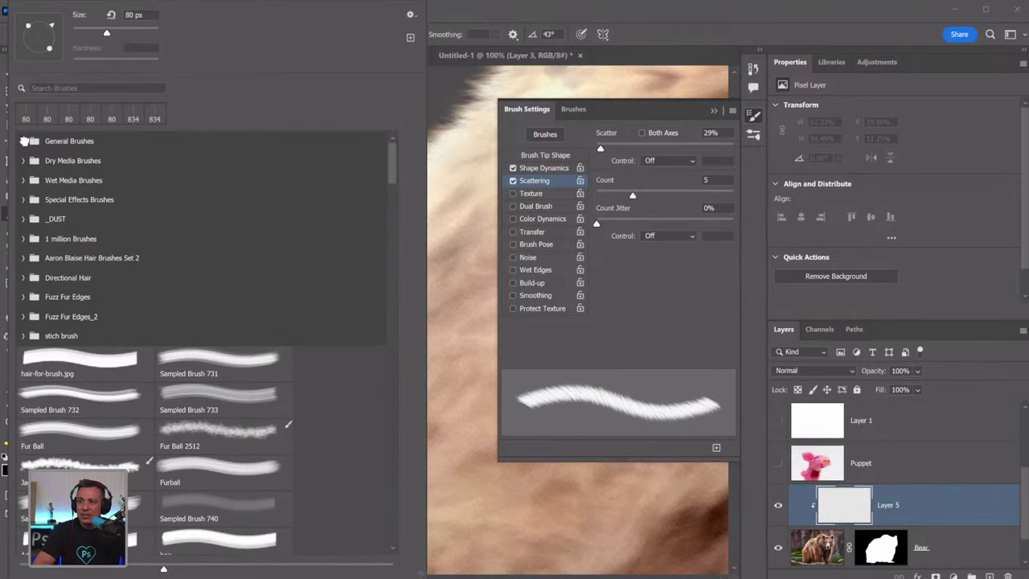
click(24, 141)
click(78, 166)
click(482, 12)
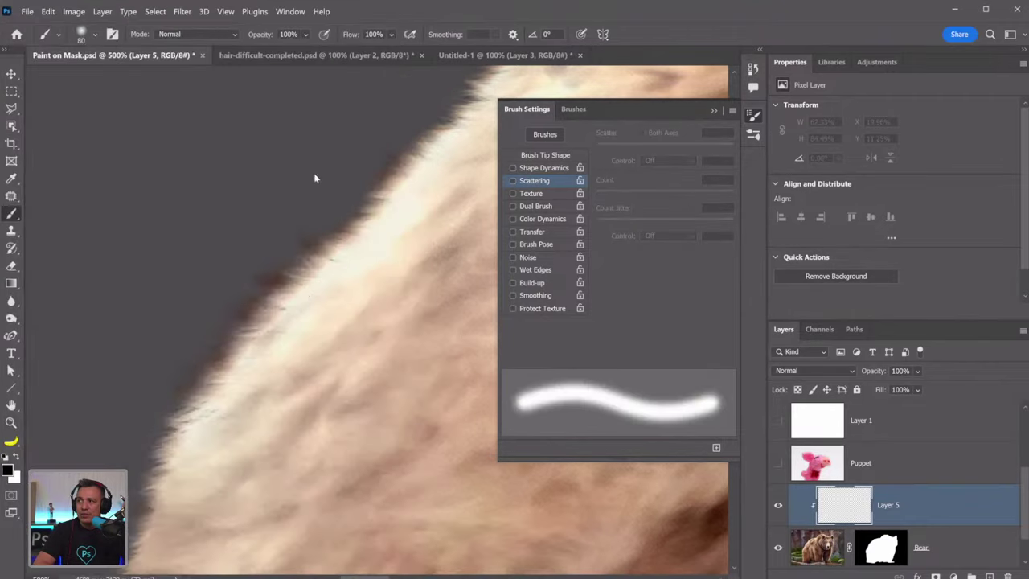
Sample the light fur colour and paint wispy strands off the upper-left fur edge
alt+click(379, 242)
drag(333, 262, 297, 233)
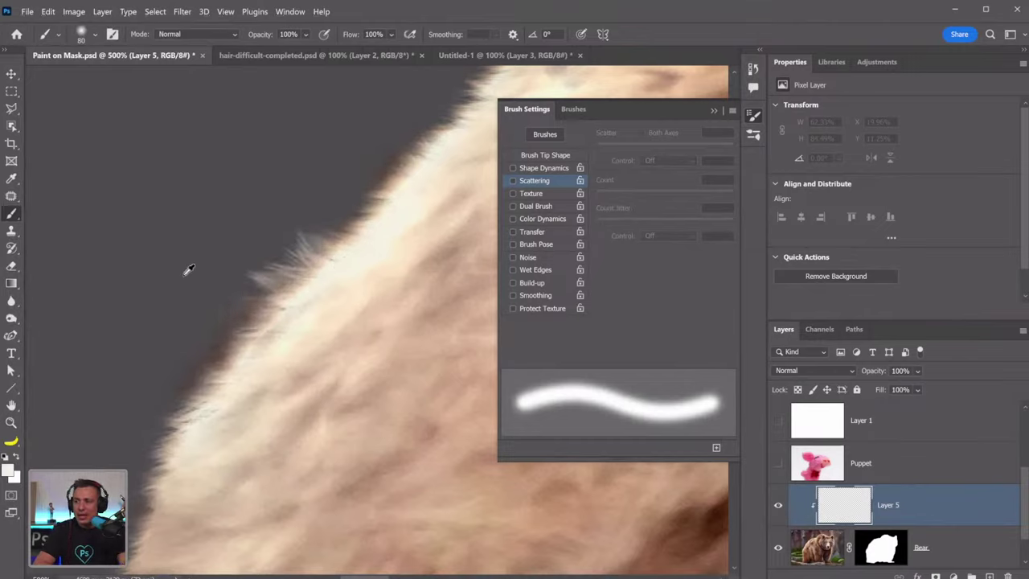
mouse_move(286, 293)
mouse_down()
mouse_move(251, 275)
mouse_move(252, 257)
mouse_move(161, 378)
mouse_move(372, 147)
mouse_move(294, 238)
mouse_move(168, 338)
mouse_move(298, 225)
mouse_move(361, 142)
mouse_up()
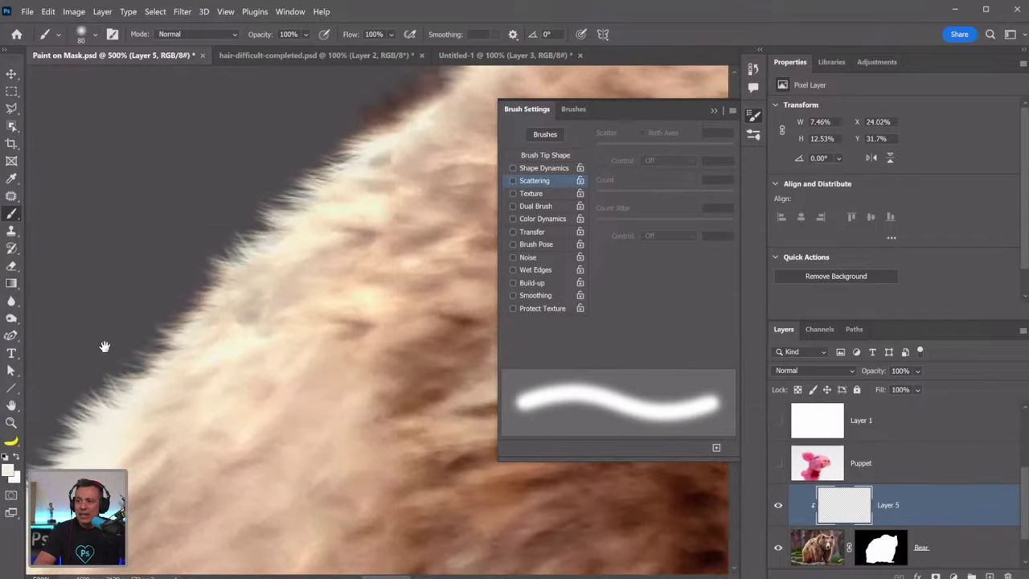
mouse_move(94, 348)
mouse_down()
mouse_move(384, 80)
mouse_move(373, 94)
mouse_up()
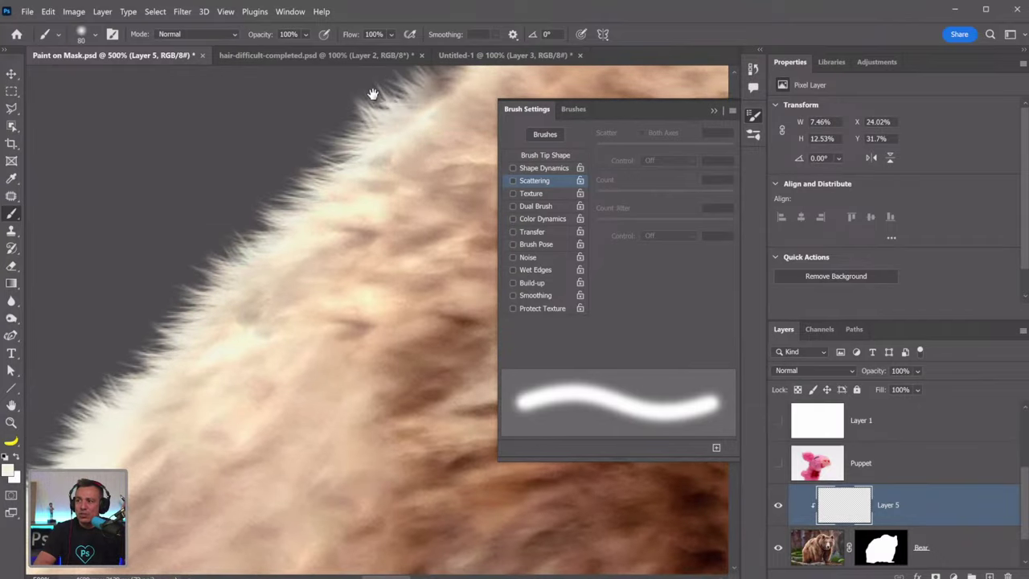
click(11, 422)
double_click(11, 423)
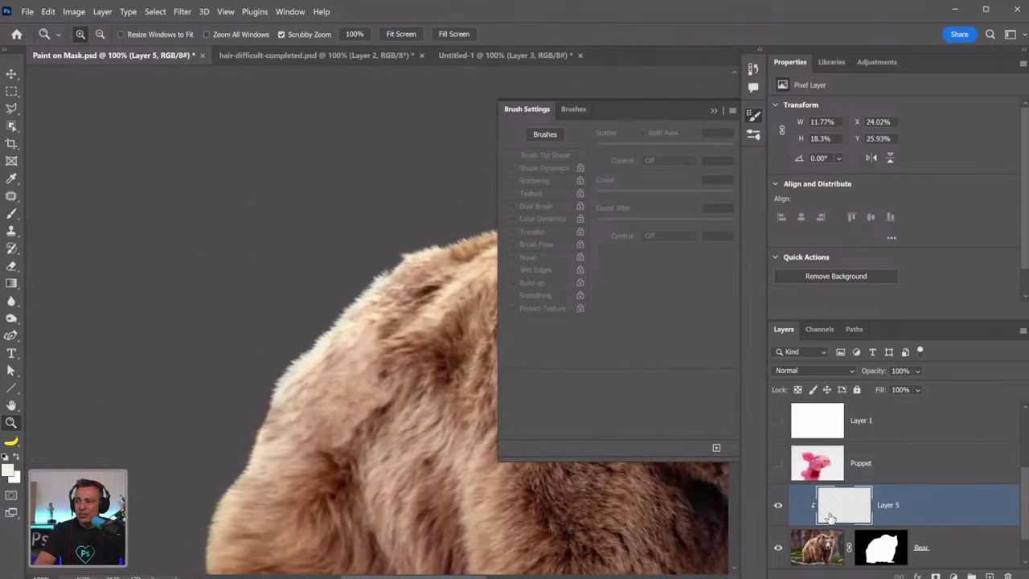
Compare Layer 5 on and off, then paint more light strands along the bear's back edge
click(778, 507)
click(778, 507)
click(779, 508)
click(778, 507)
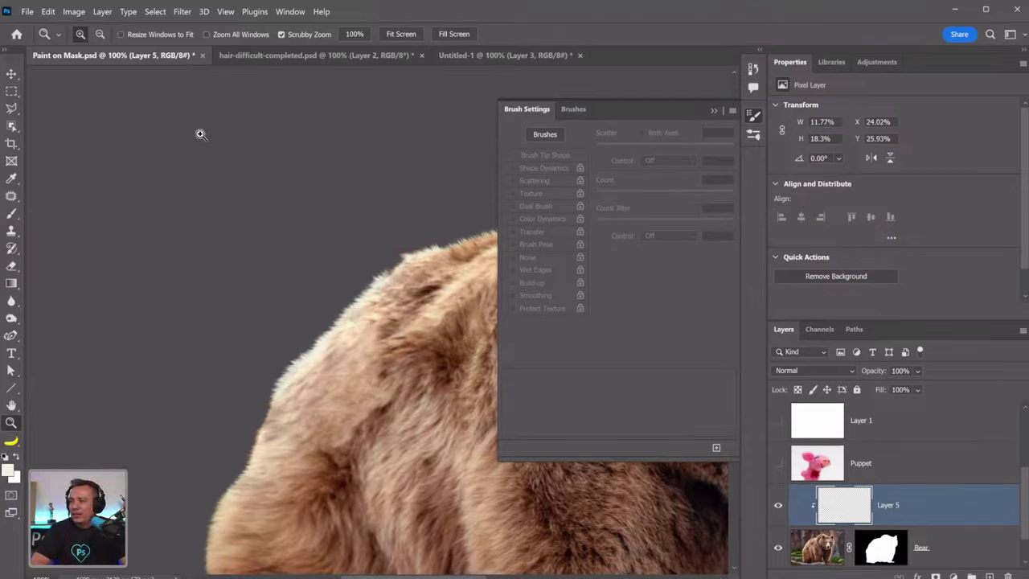
click(12, 215)
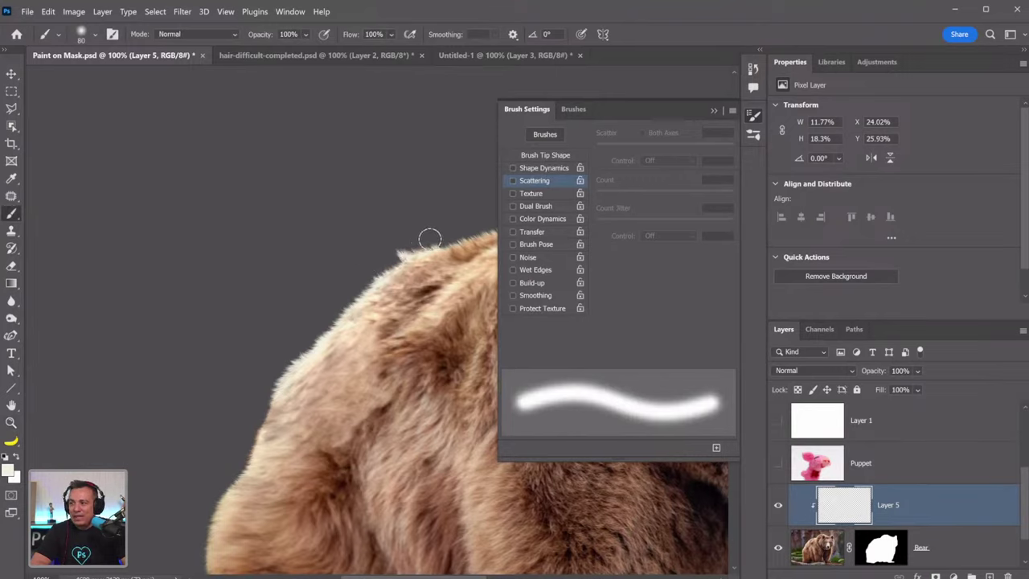
click(387, 259)
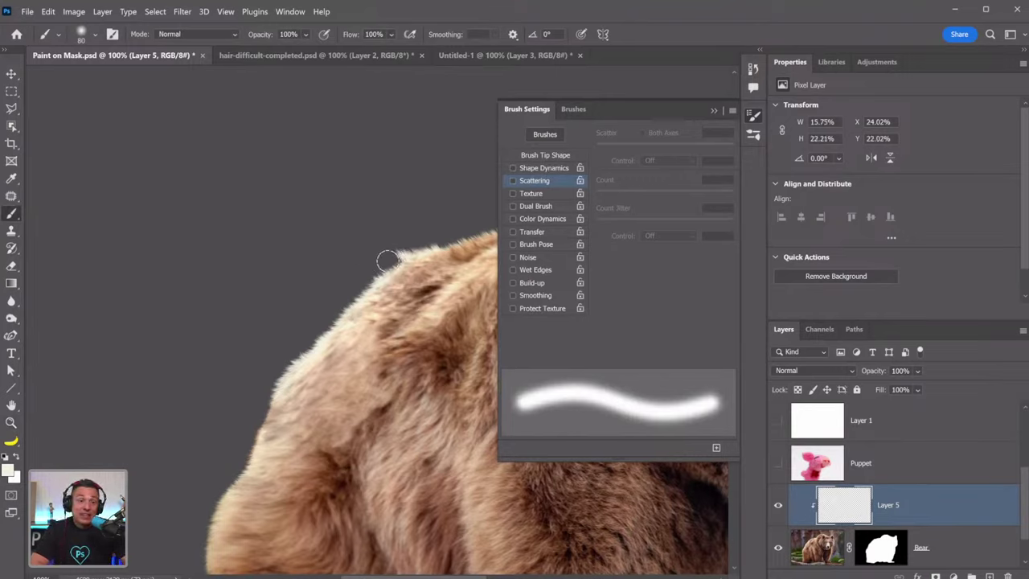
click(713, 111)
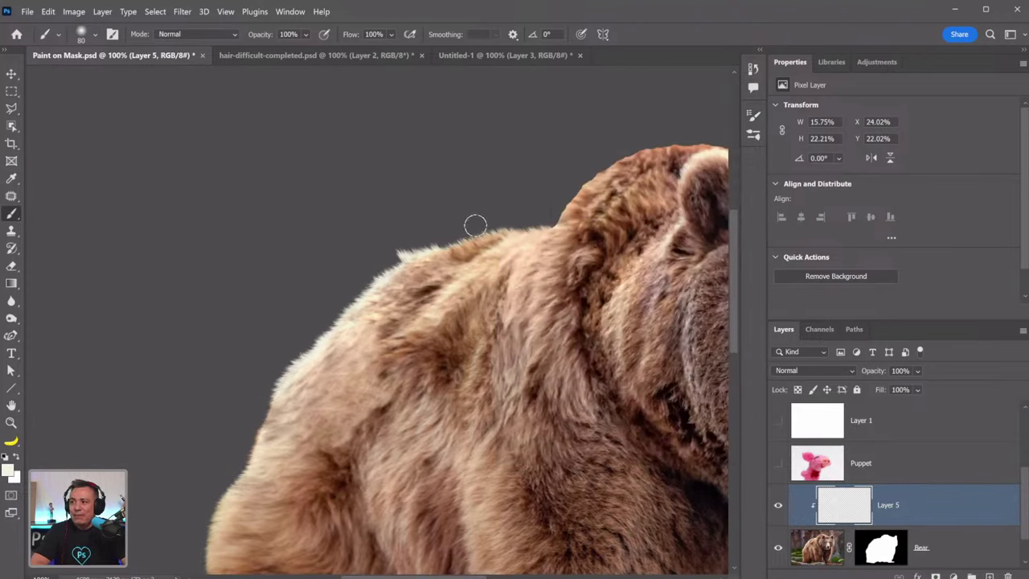
drag(475, 223, 452, 222)
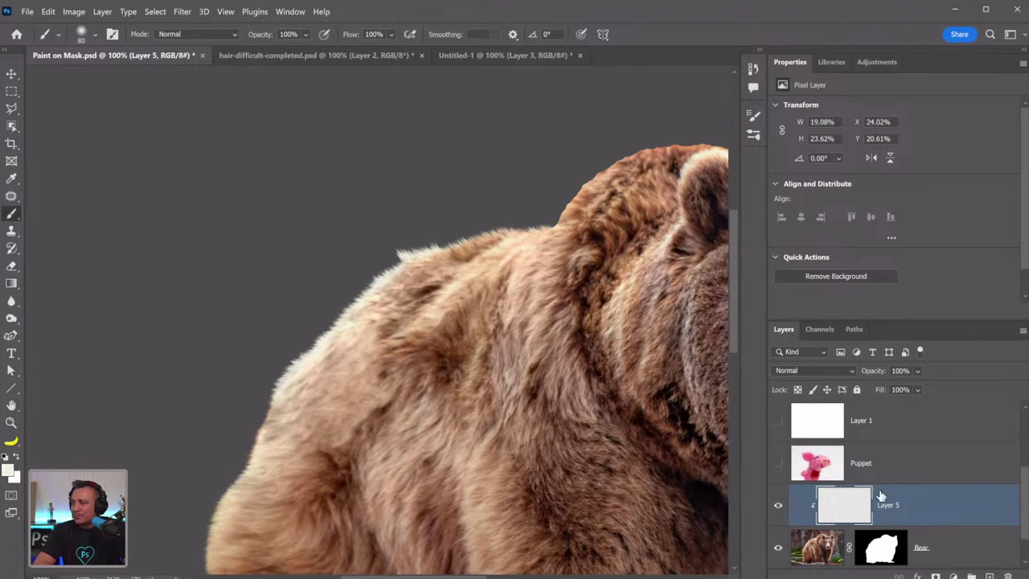
scroll(864, 506, down, 1)
scroll(865, 508, up, 1)
scroll(434, 318, right, 5)
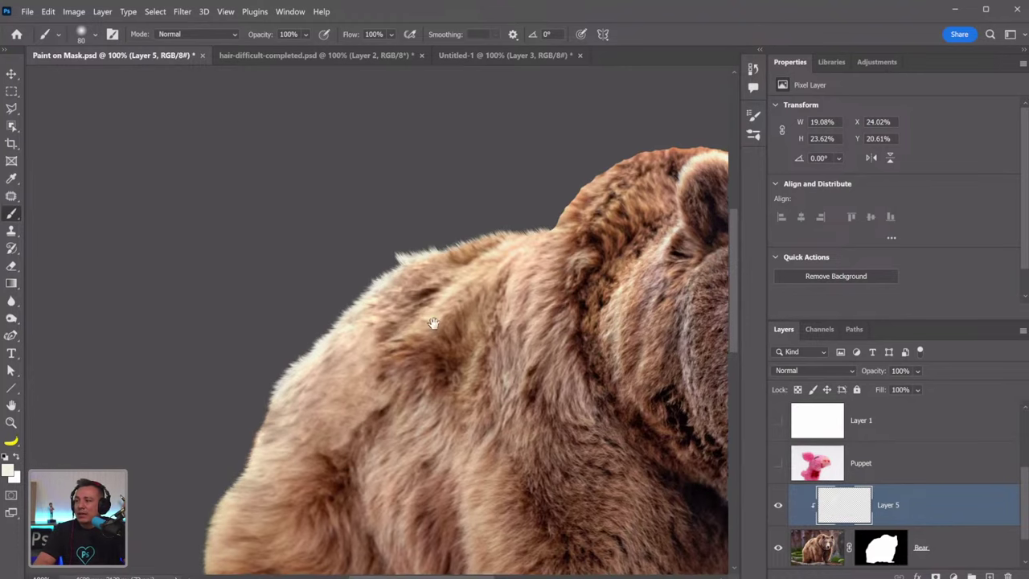
scroll(394, 289, down, 2)
scroll(42, 303, up, 1)
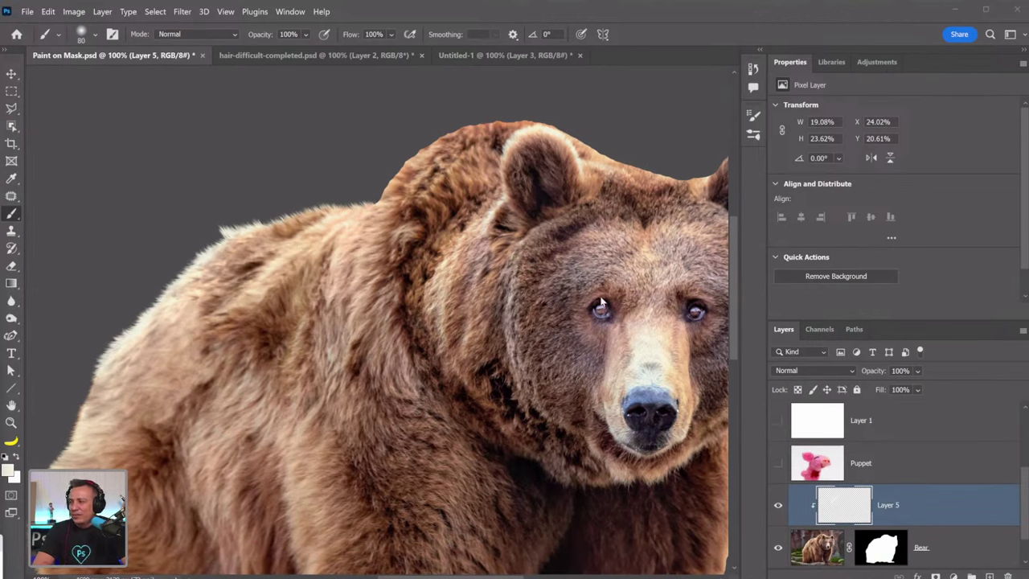
Fit the bear in view, toggle Layer 5 to compare, then select and show the Puppet layer
click(13, 425)
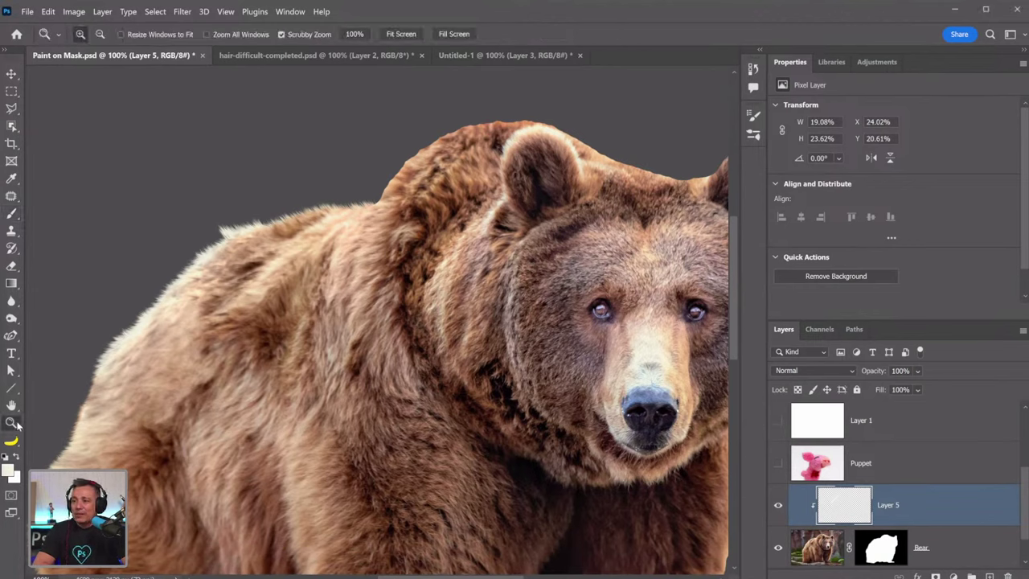
double_click(11, 405)
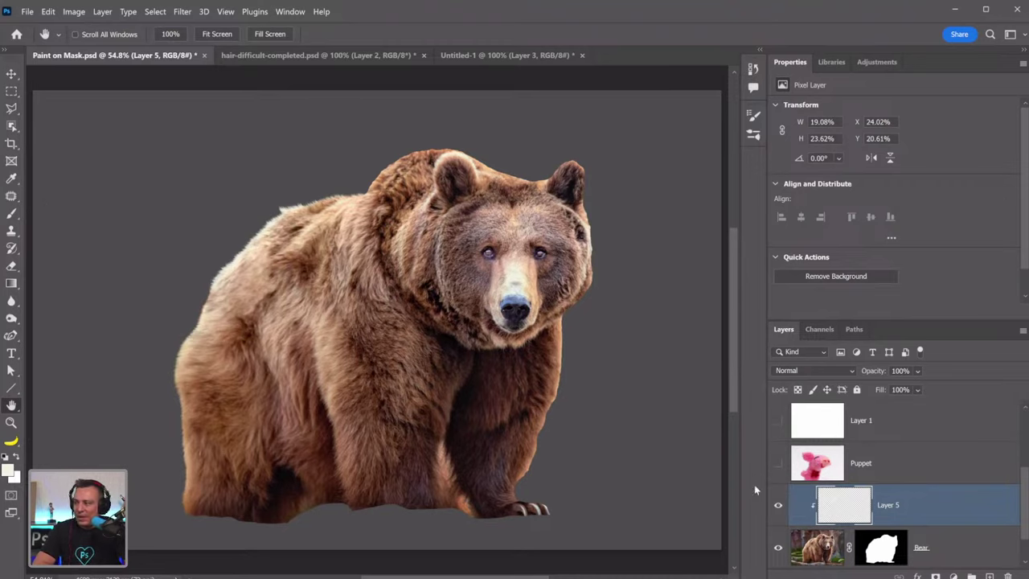
click(777, 514)
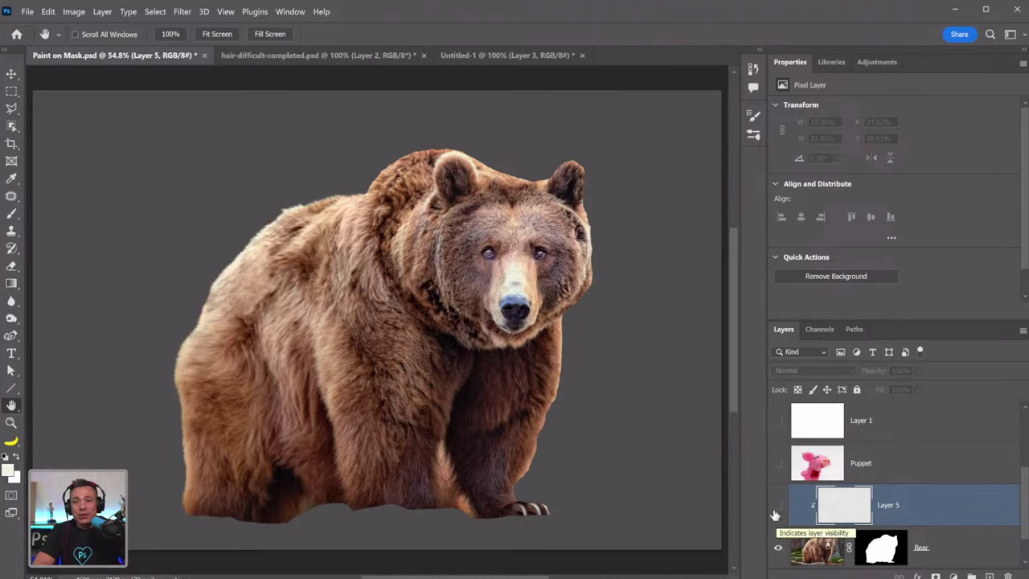
click(779, 505)
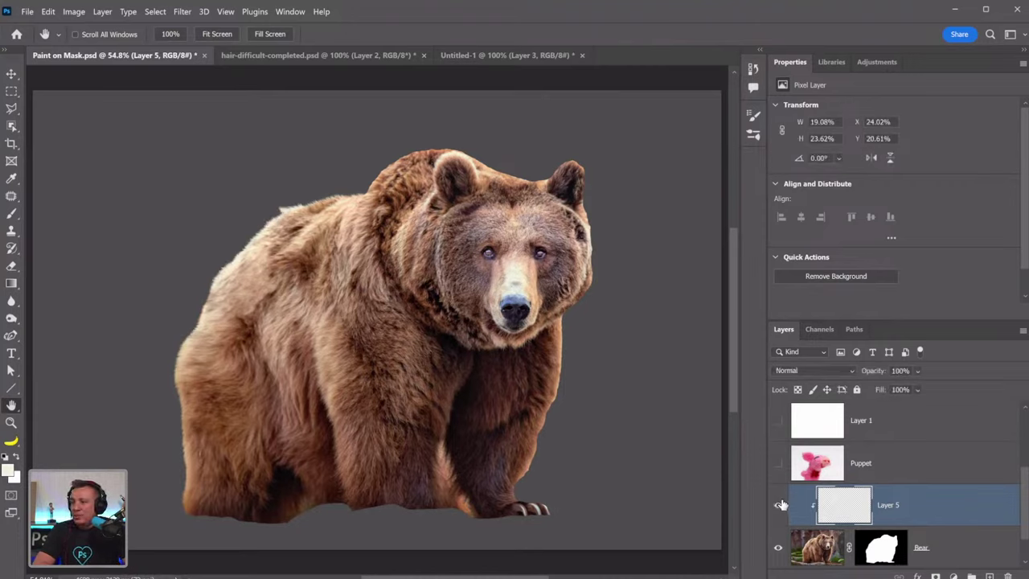
click(779, 505)
click(779, 505)
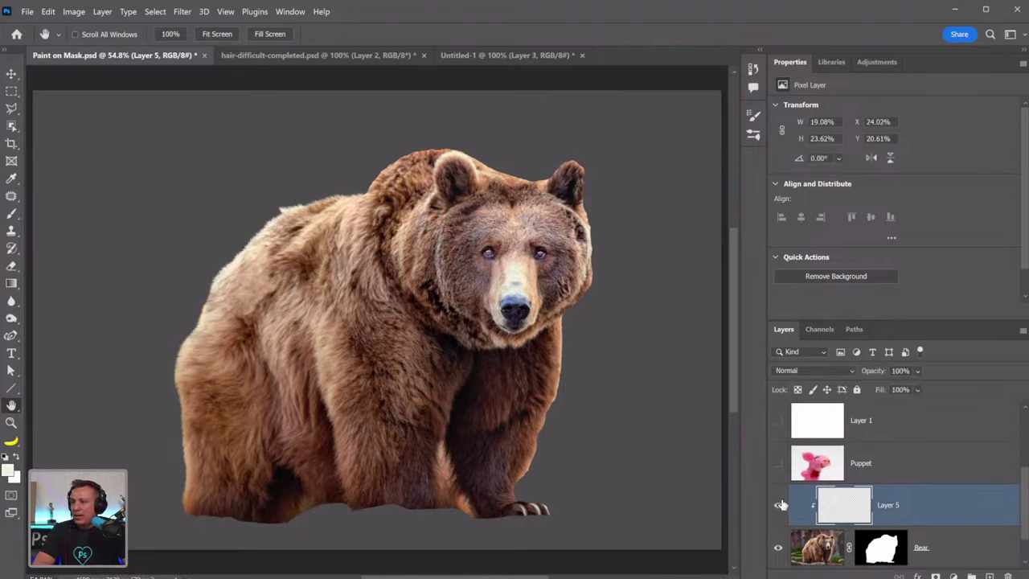
click(824, 467)
click(779, 464)
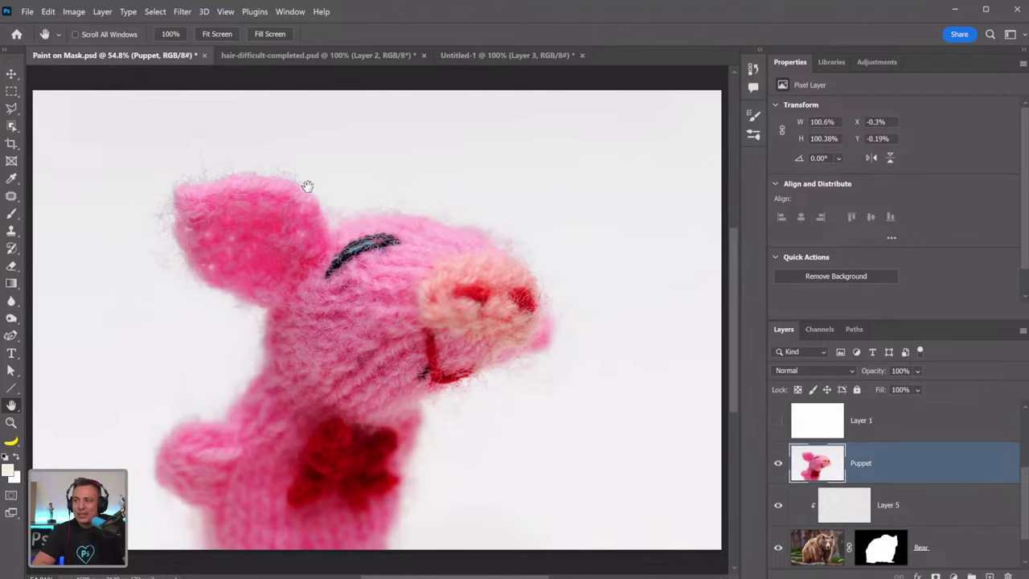
key(z)
click(231, 174)
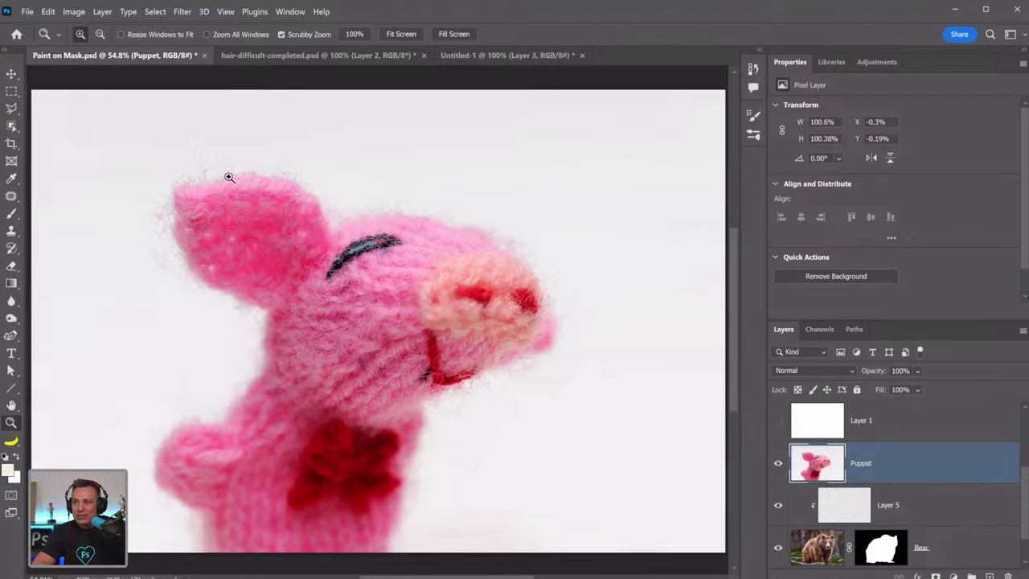
click(228, 174)
click(239, 163)
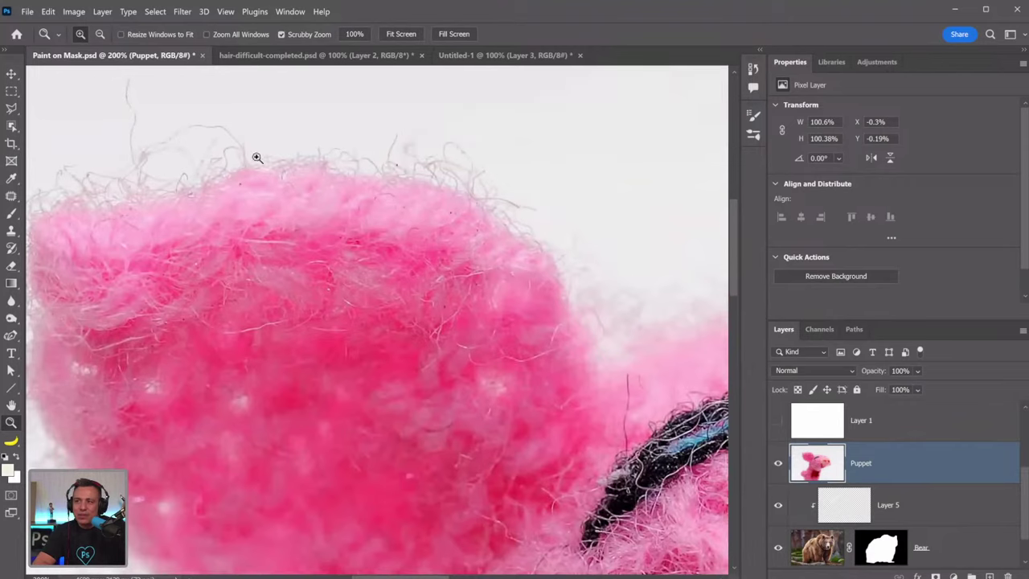
right_click(338, 185)
click(358, 190)
drag(214, 406, 413, 244)
right_click(415, 242)
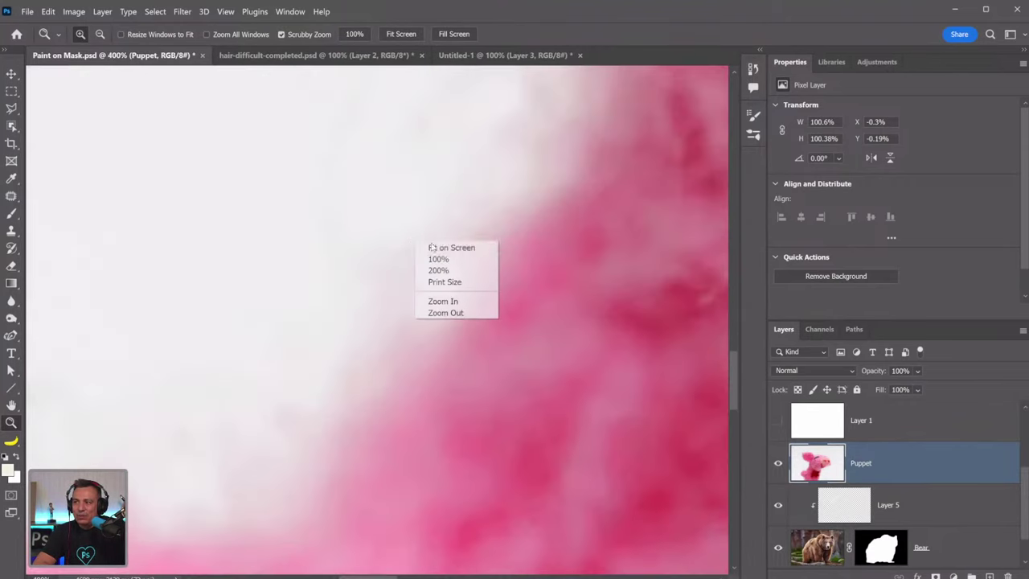
click(434, 247)
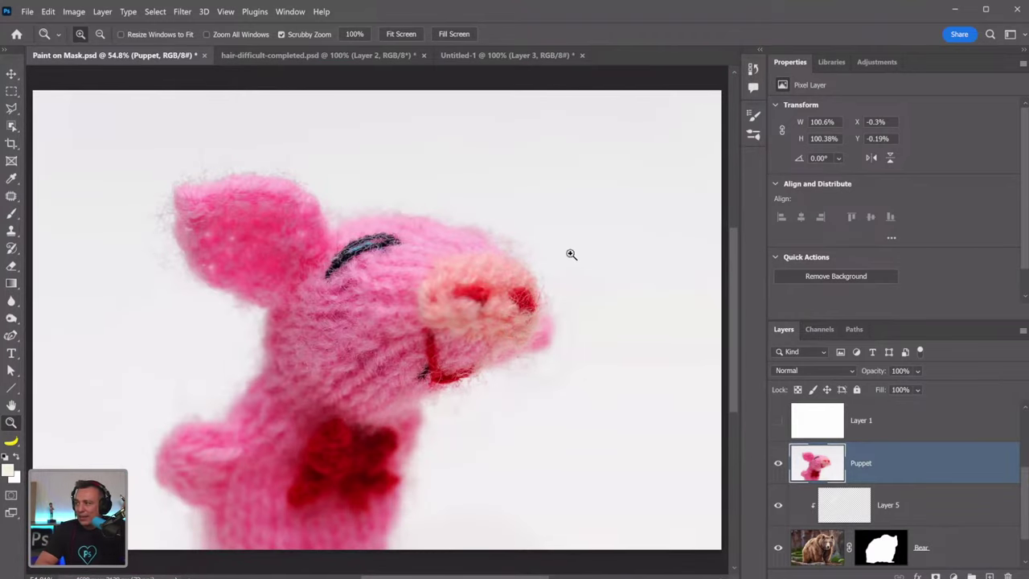
Select the pink puppet with Object Selection and try a mask, then undo it
right_click(14, 129)
click(45, 126)
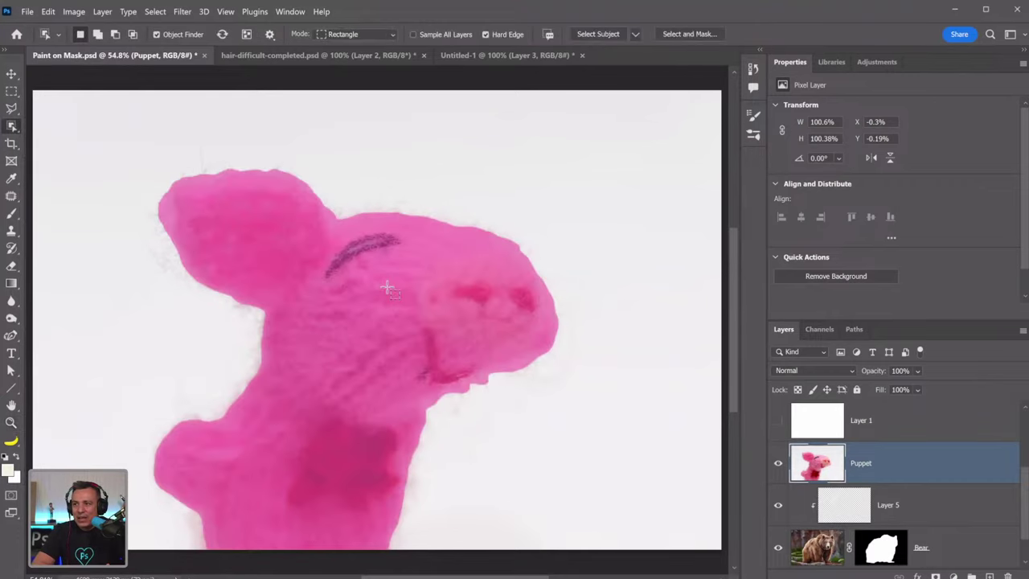
click(538, 321)
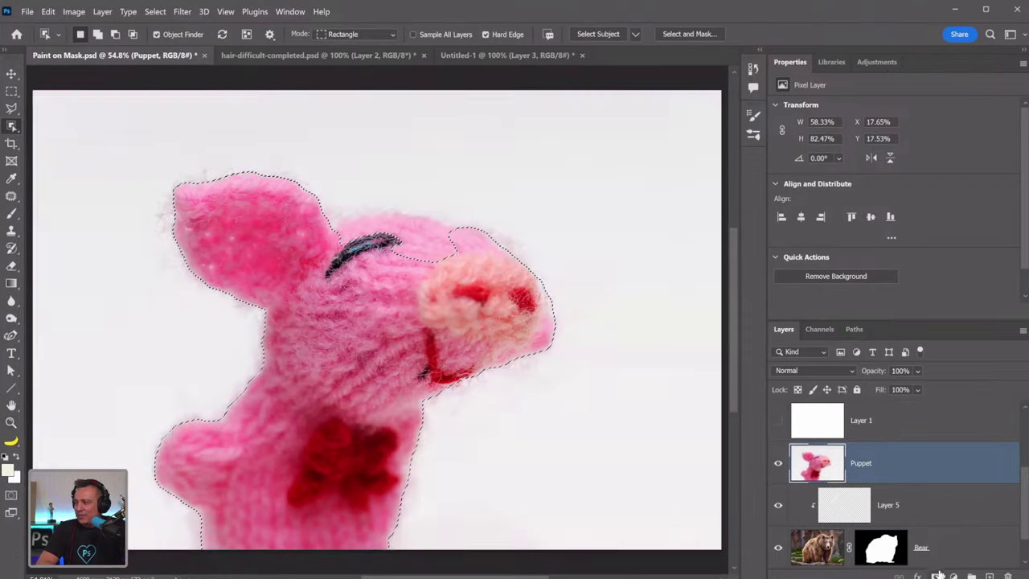
click(936, 576)
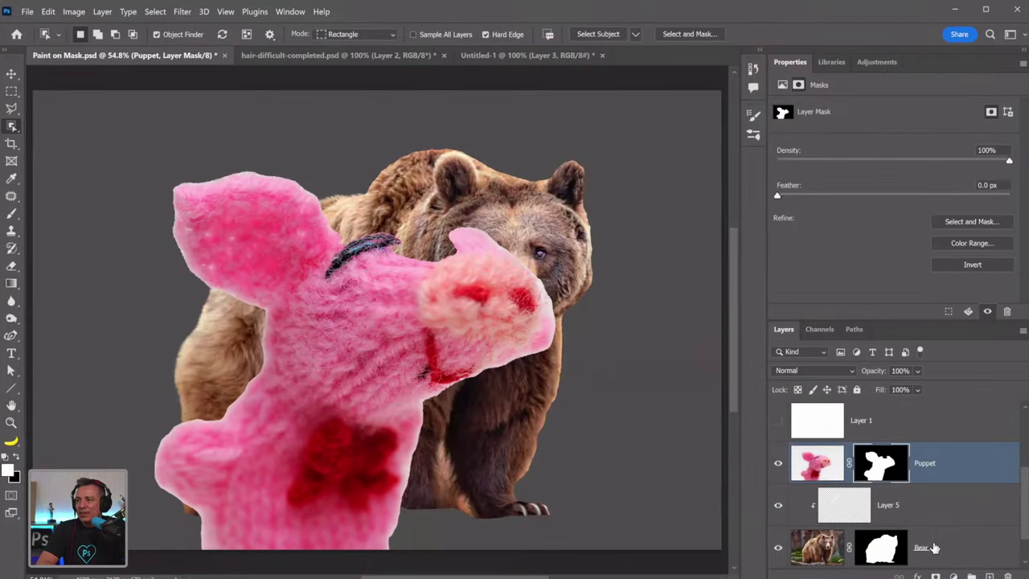
key(ctrl+z)
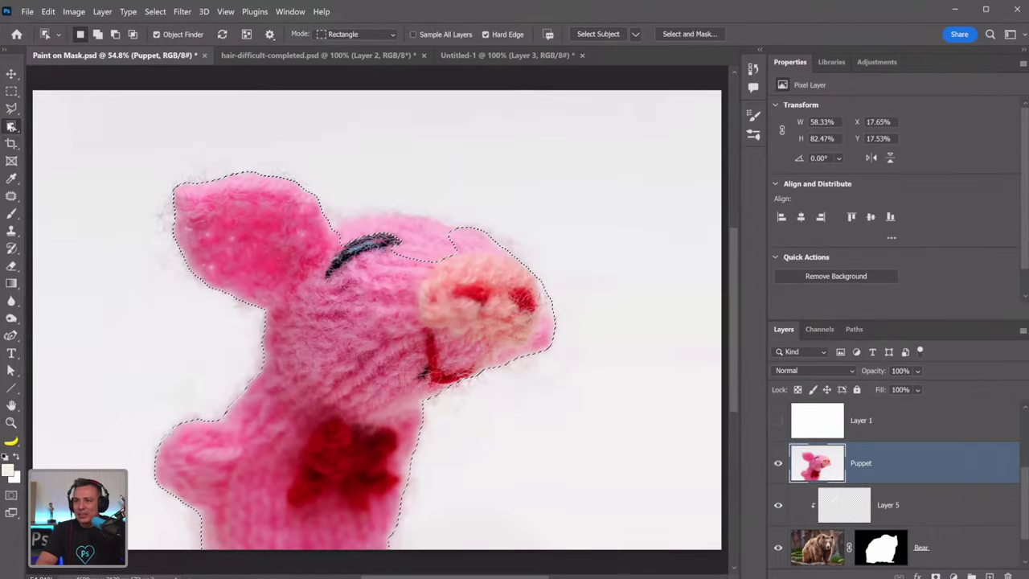
Refine the puppet selection with Quick Selection, mask the Puppet layer, and hide the bear
right_click(11, 128)
click(76, 138)
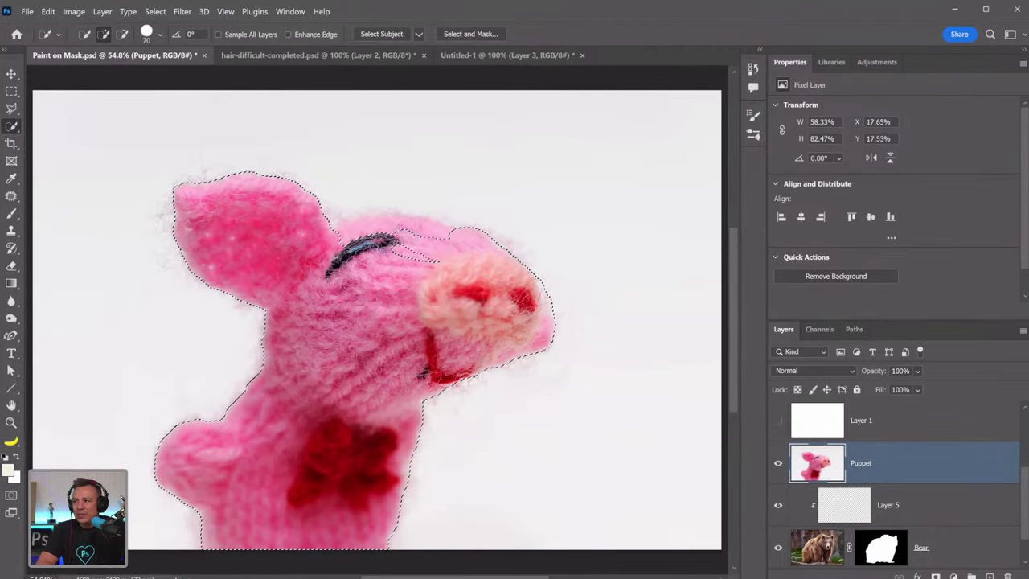
drag(400, 230, 405, 254)
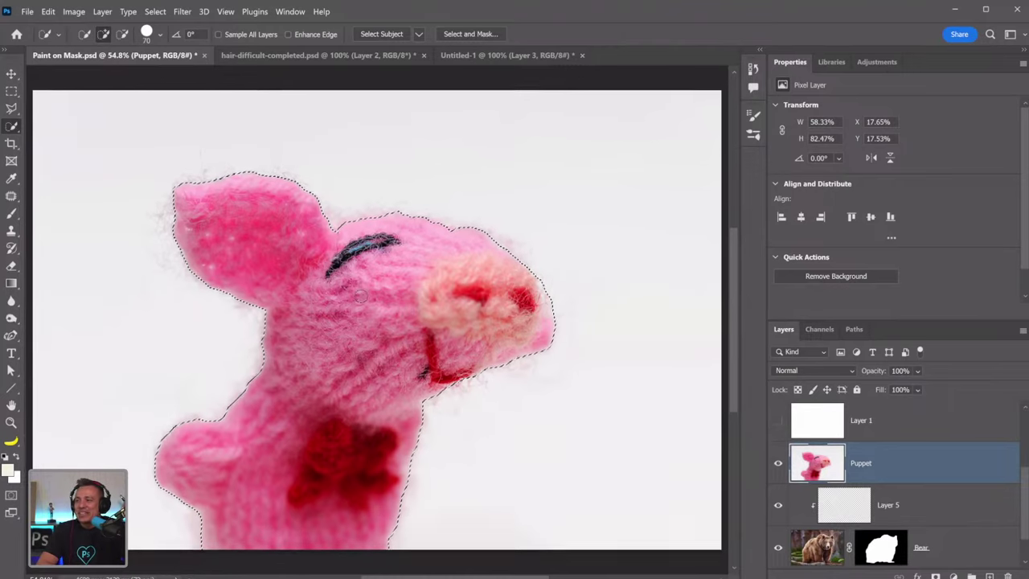
scroll(361, 297, down, 1)
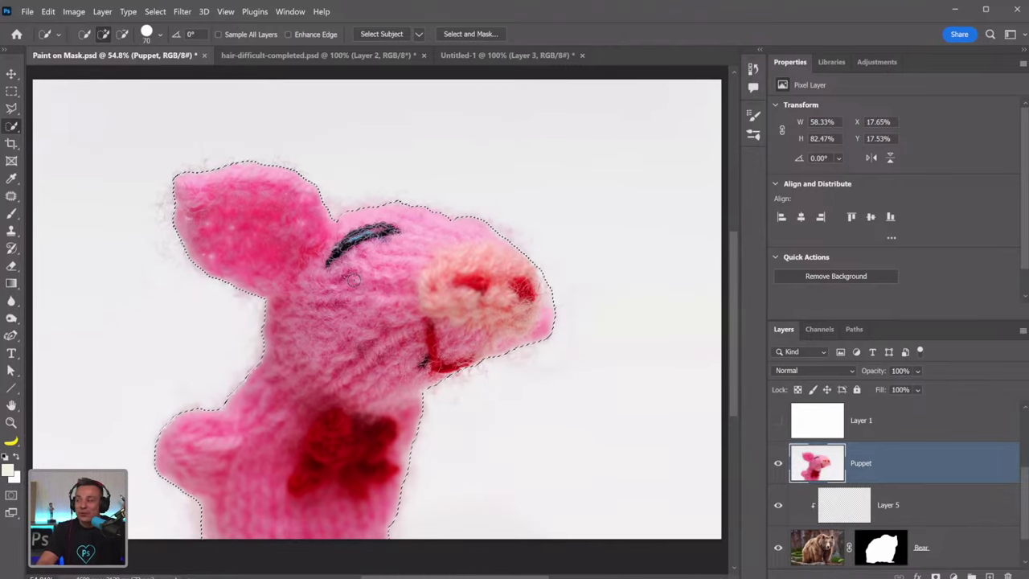
click(938, 576)
click(778, 505)
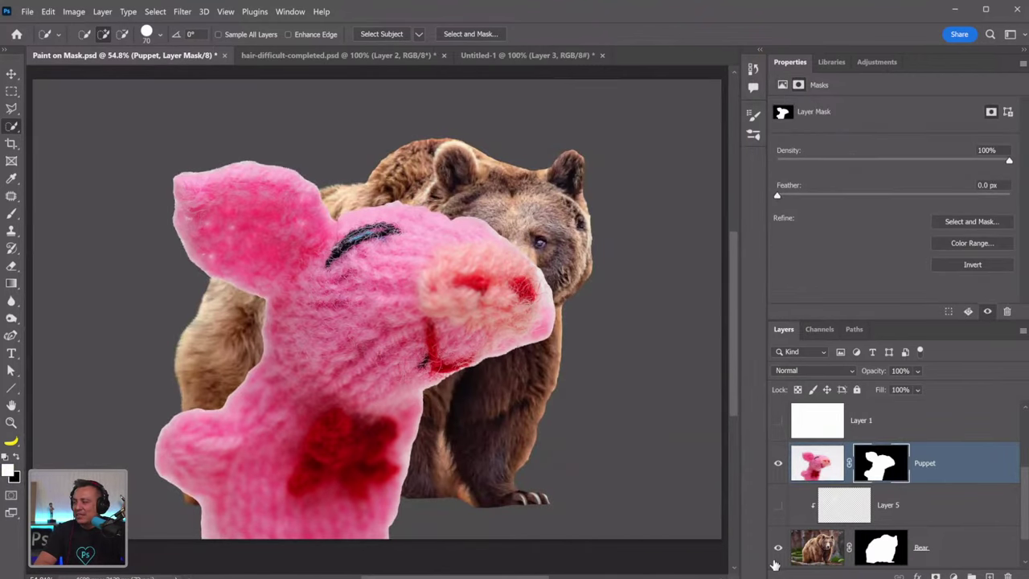
click(778, 548)
Apply a 40-pixel Minimum filter with Roundness to the Puppet layer mask
scroll(779, 541, down, 1)
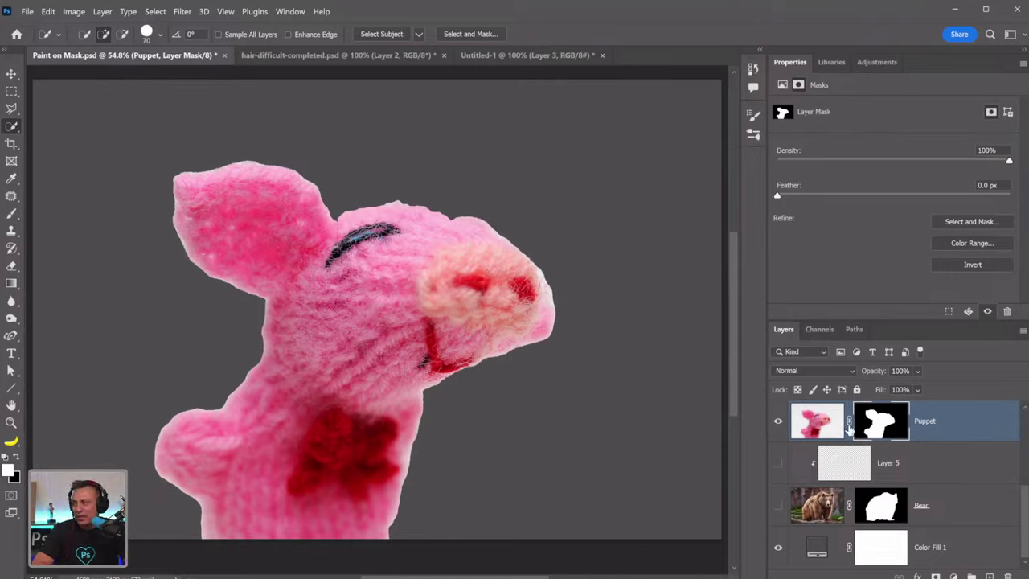
click(181, 10)
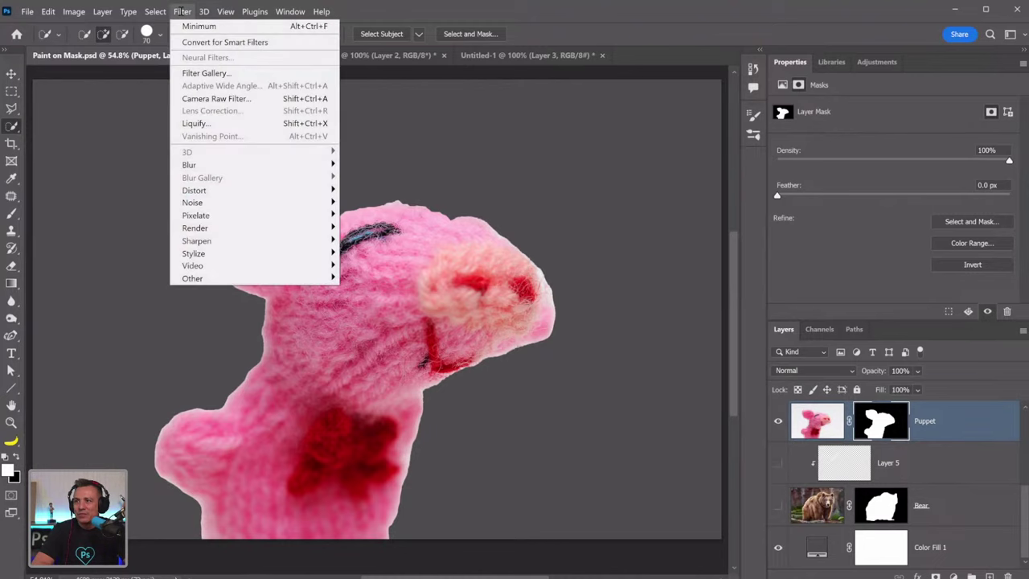
mouse_move(232, 273)
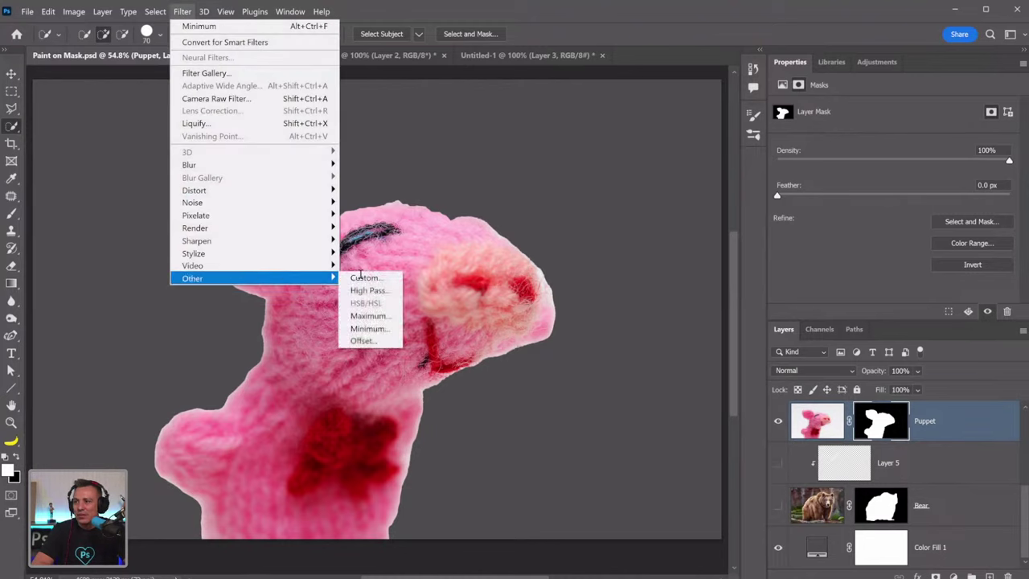
click(384, 330)
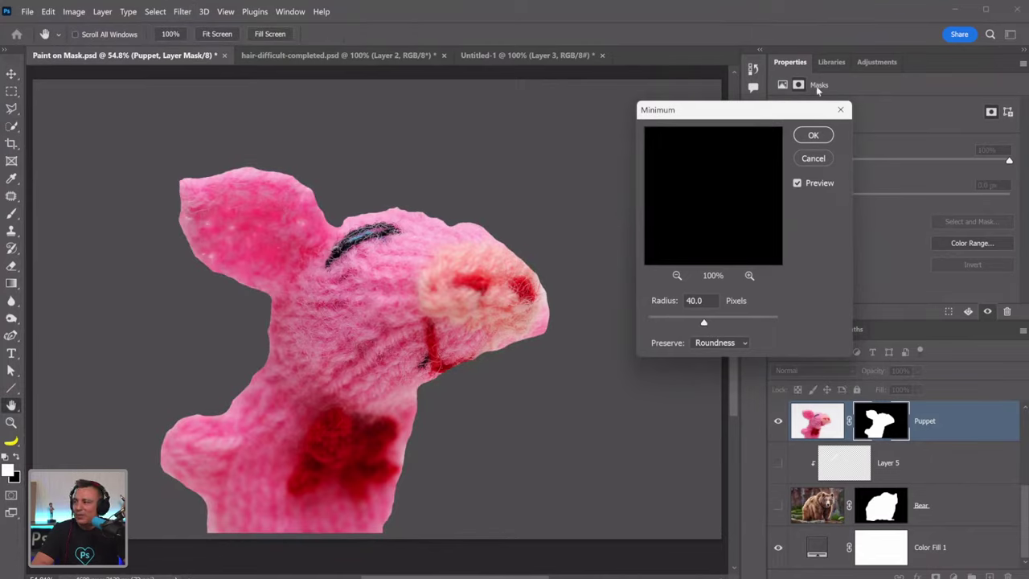
click(813, 136)
Return to Quick Selection and toggle the Puppet mask off and back on to compare
key(w)
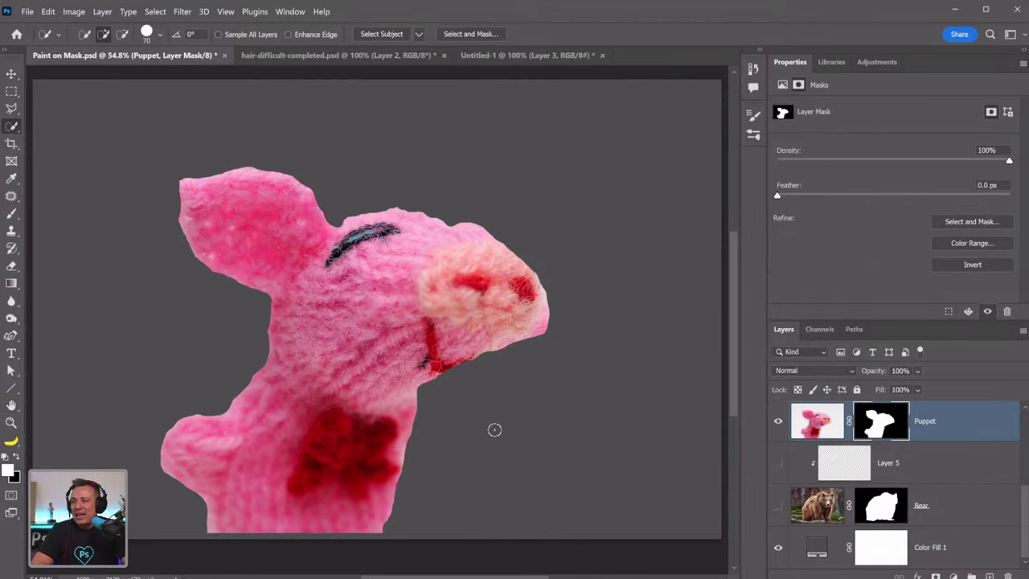
shift+click(874, 434)
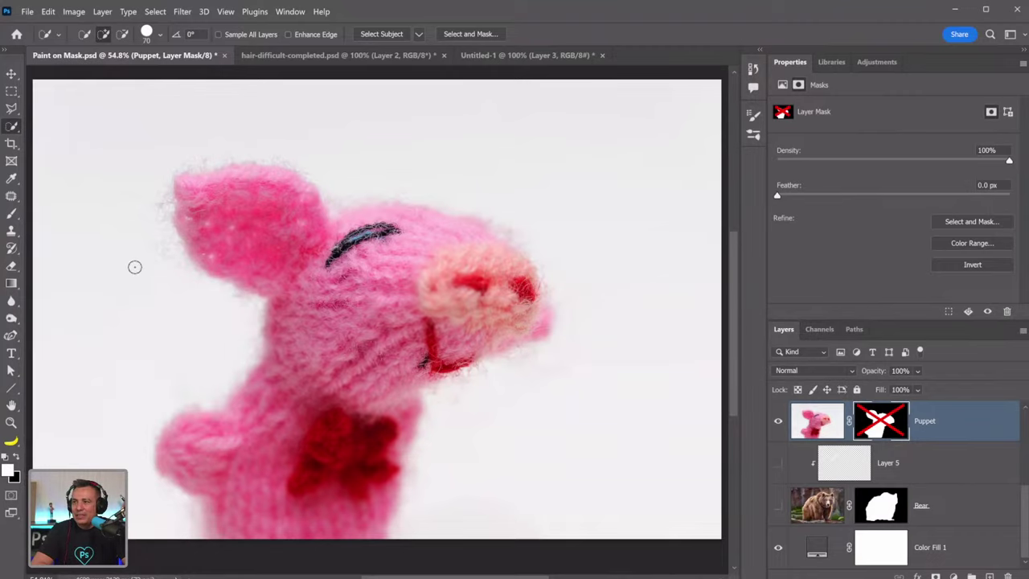
shift+click(872, 427)
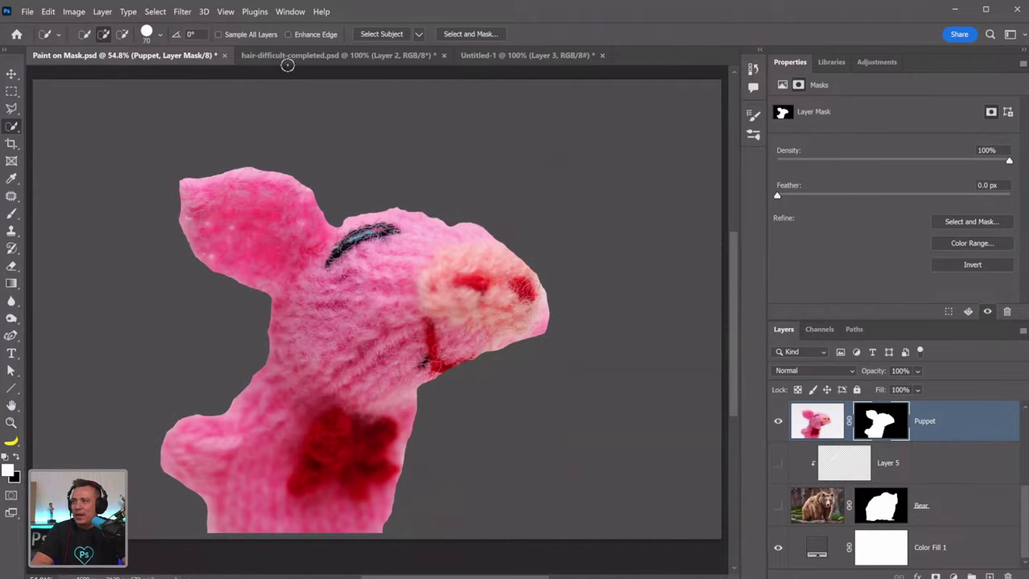
Go to the Untitled-1 document and hide its hair-stroke layers
click(319, 57)
click(521, 55)
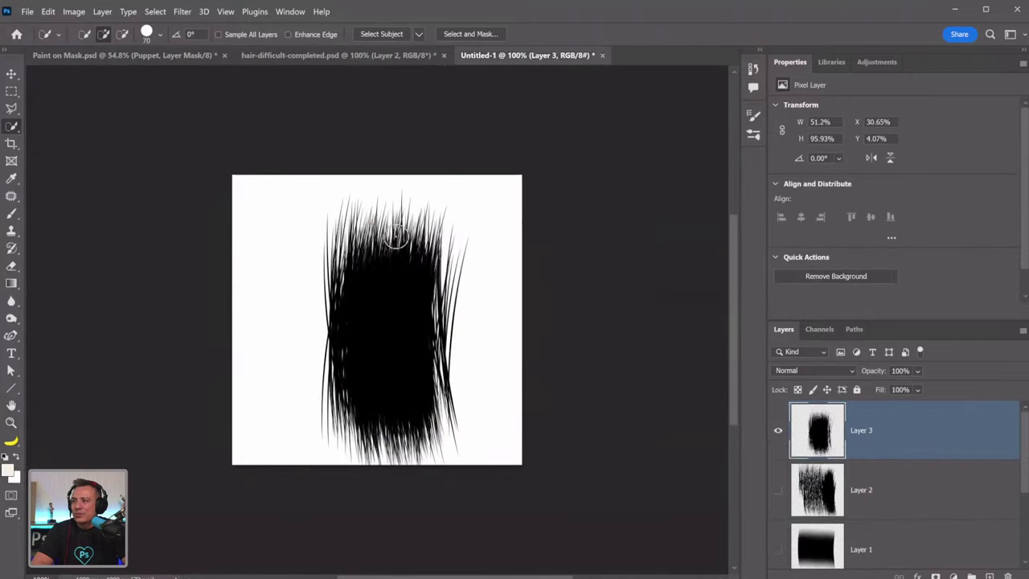
drag(773, 431, 806, 487)
scroll(806, 486, down, 2)
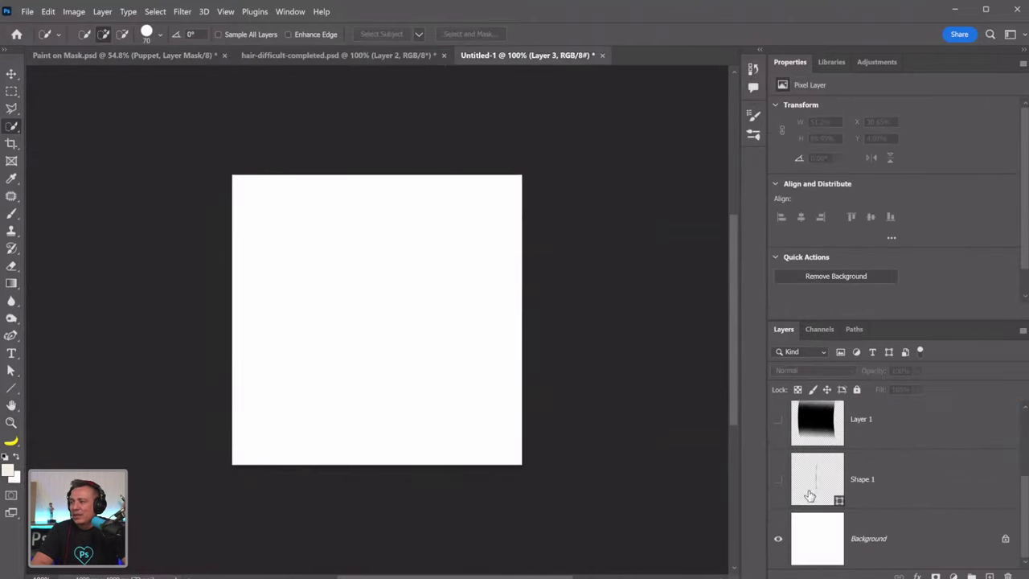
Set the Curvature Pen to Shape mode with no fill and a 3 px black stroke
drag(17, 337, 58, 338)
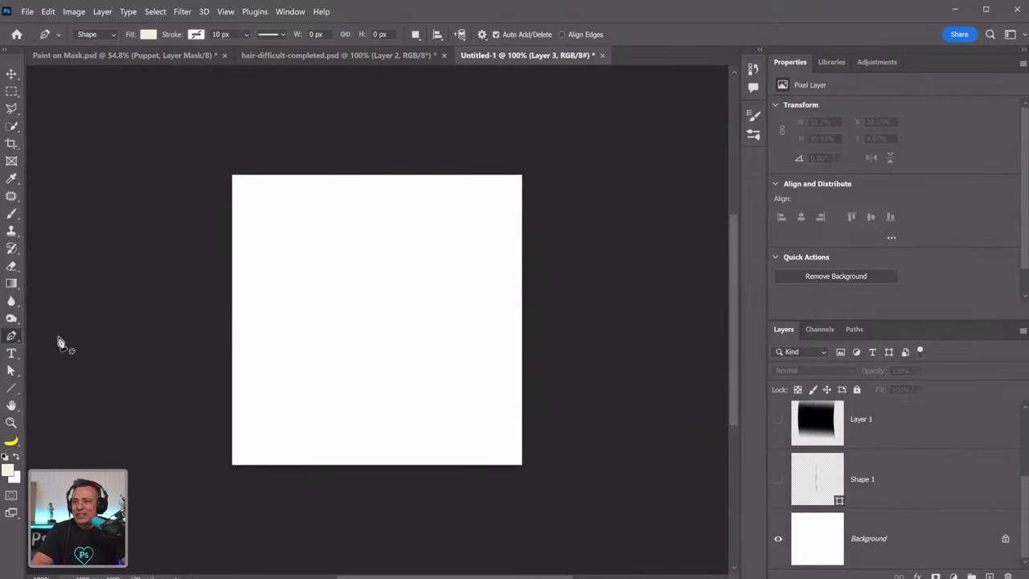
click(148, 35)
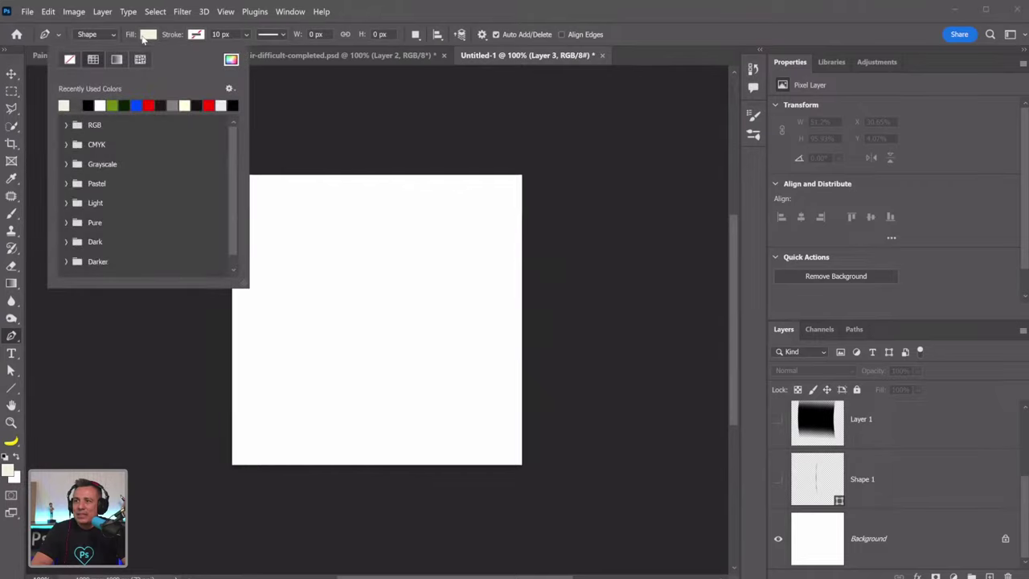
click(70, 60)
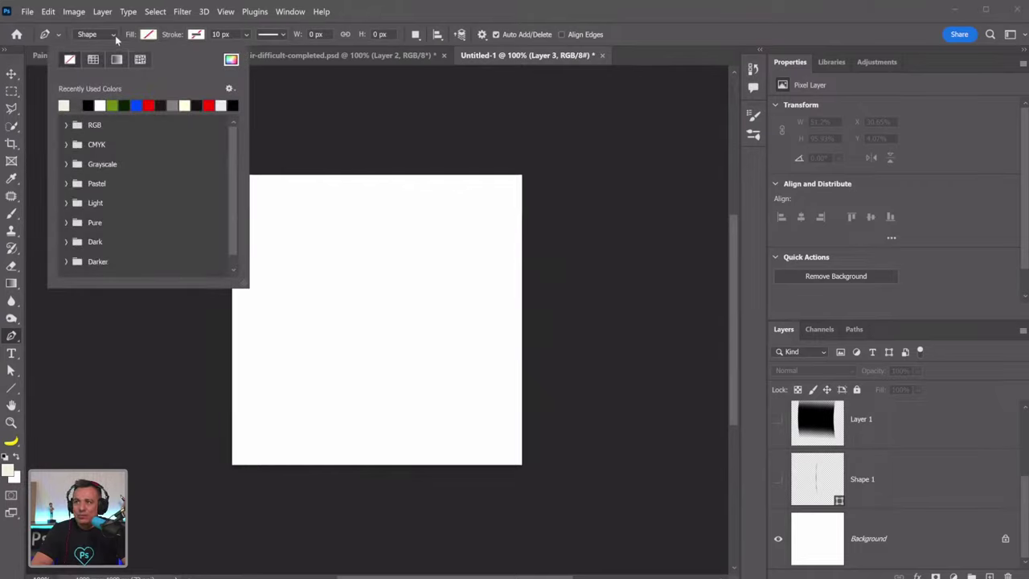
click(195, 35)
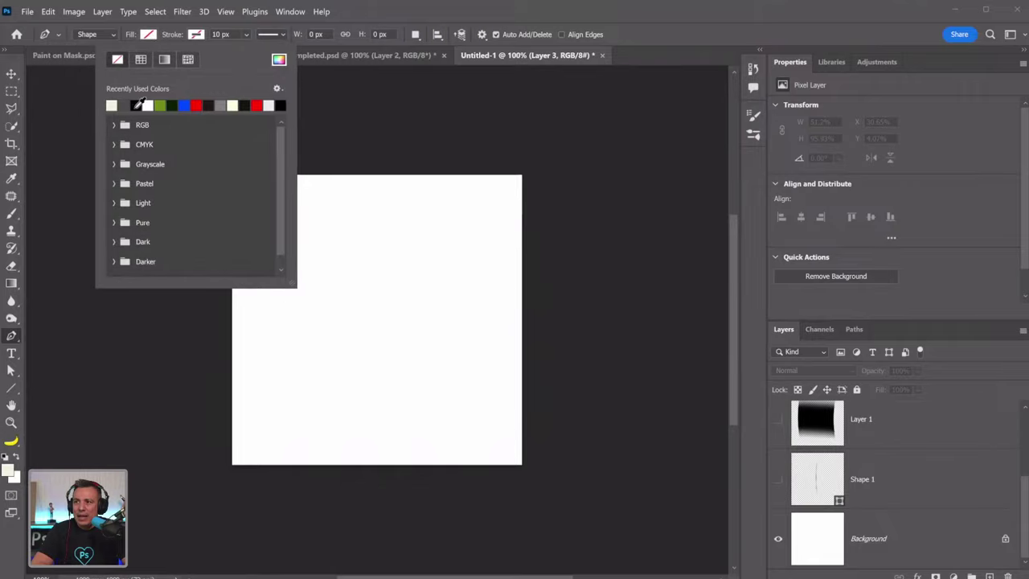
click(144, 106)
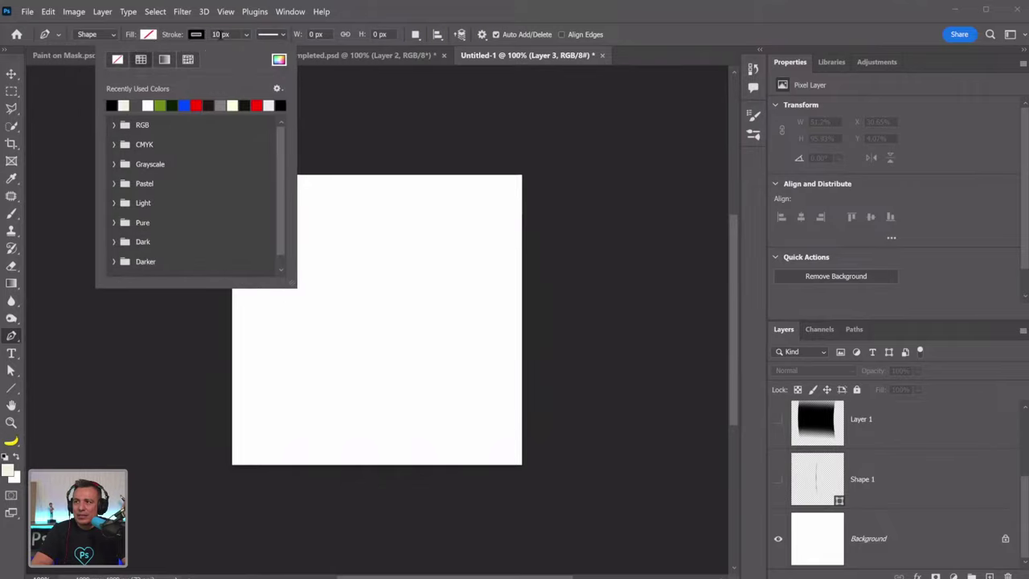
key(Return)
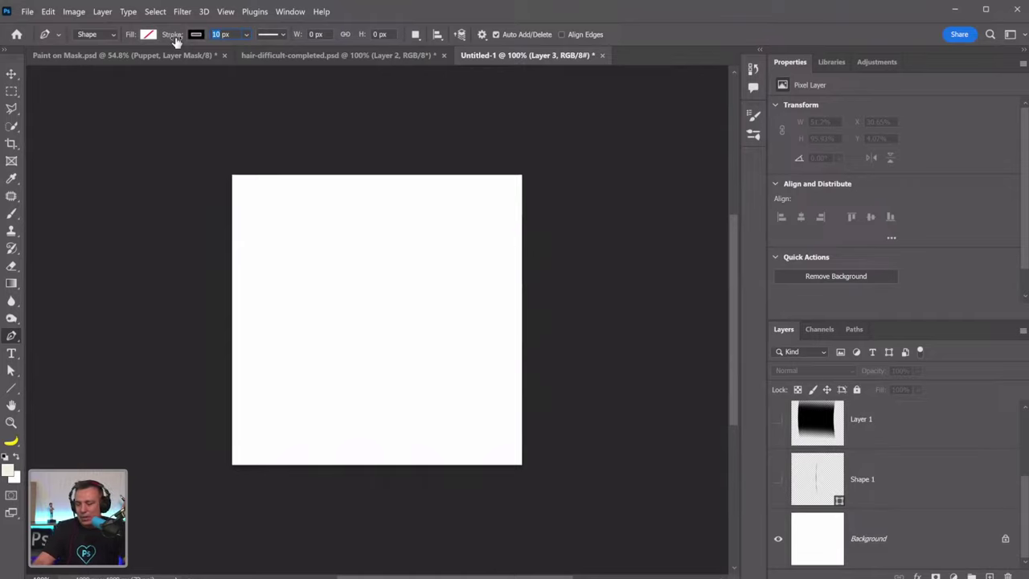
text(3)
key(Return)
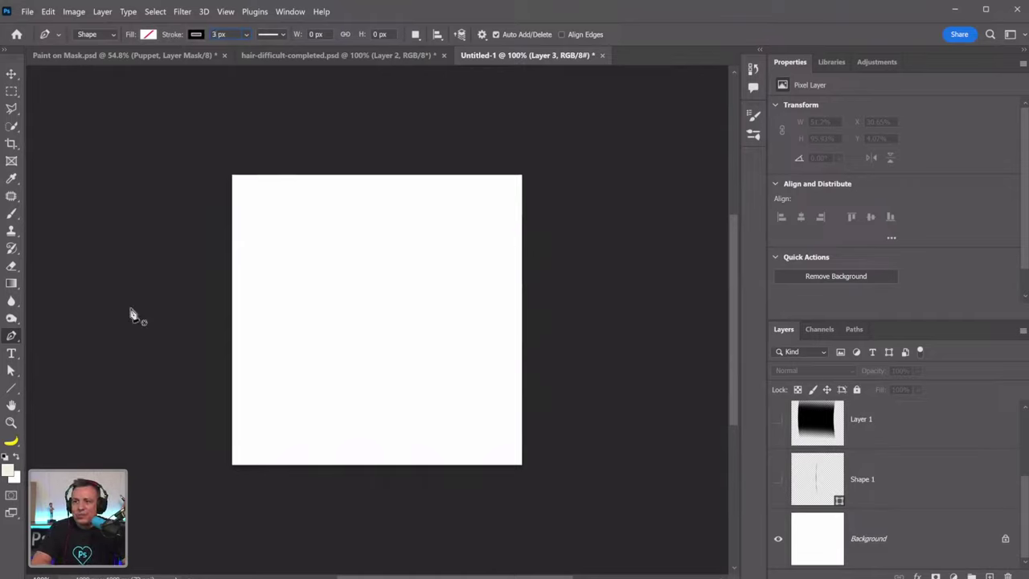
click(12, 335)
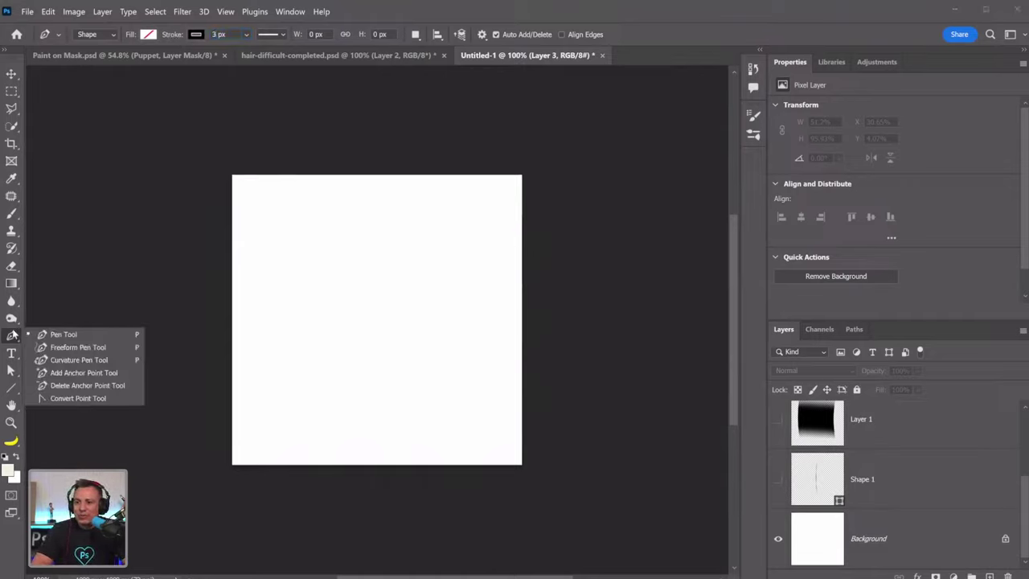
click(79, 360)
Draw a long looping first strand from the top left, ending near the left edge
click(319, 200)
click(289, 242)
click(302, 271)
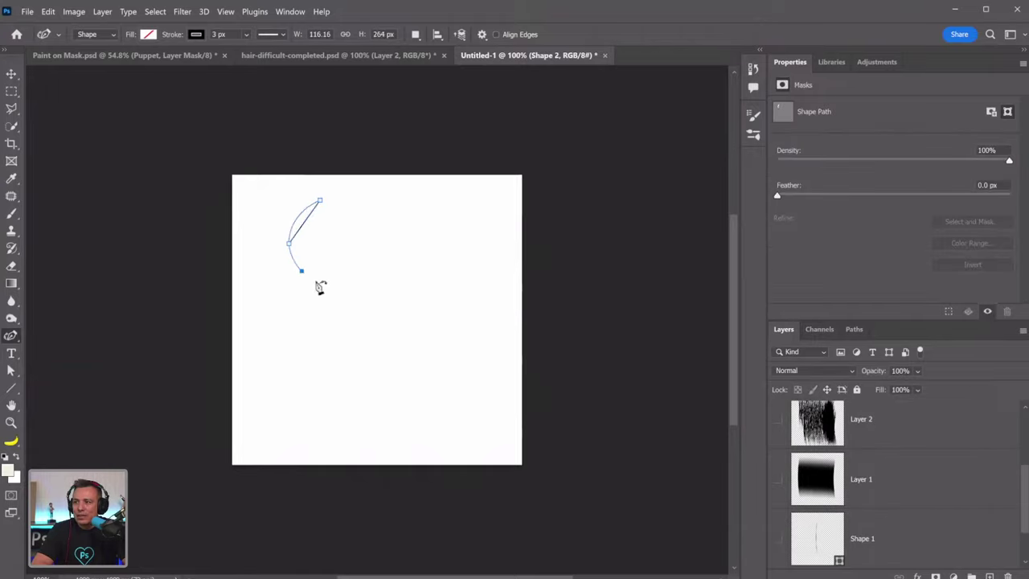
click(354, 271)
click(381, 230)
click(452, 280)
click(425, 312)
click(349, 349)
click(313, 348)
click(366, 300)
click(391, 293)
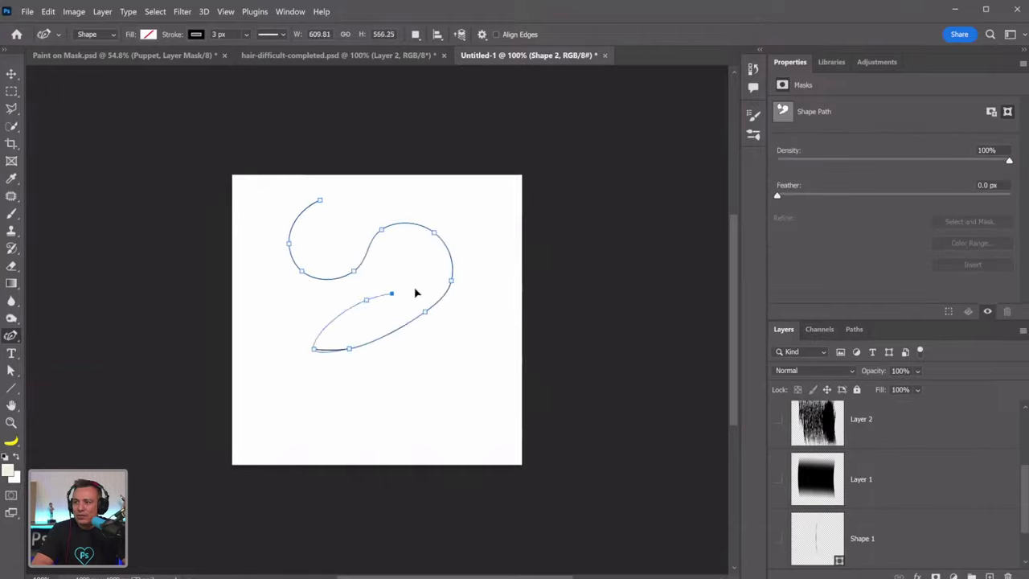
click(412, 284)
click(415, 308)
click(417, 353)
click(462, 343)
click(457, 324)
click(380, 320)
click(370, 241)
click(345, 243)
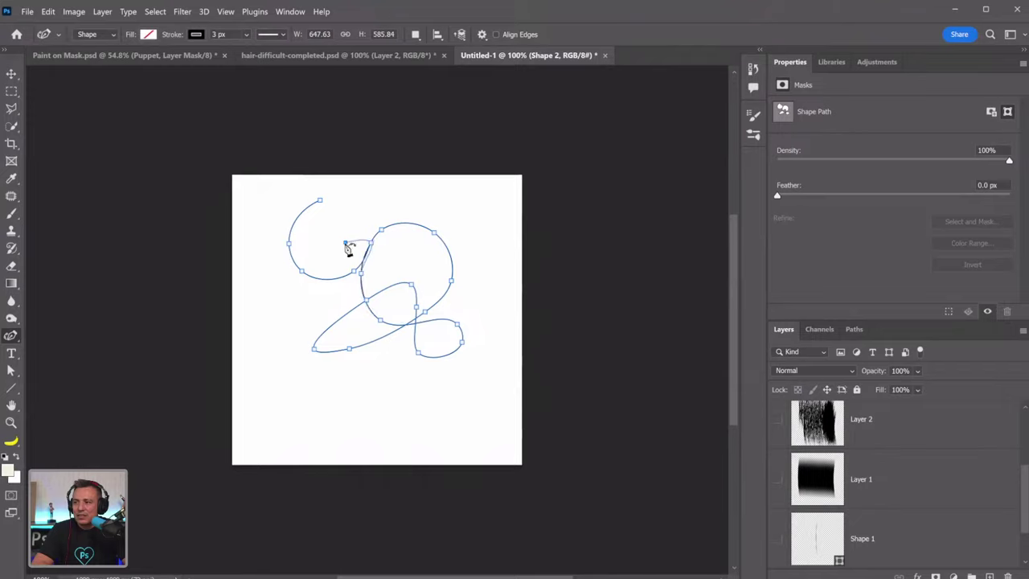
click(280, 277)
click(281, 294)
click(240, 277)
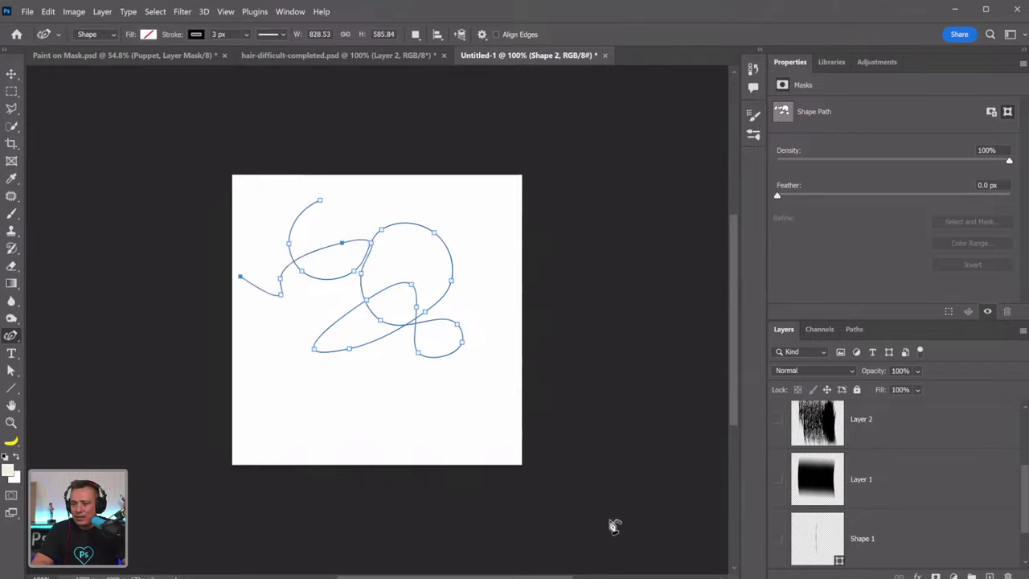
key(Escape)
Draw a second strand curving down the right side, through the middle, ending right
click(374, 202)
click(413, 215)
click(426, 199)
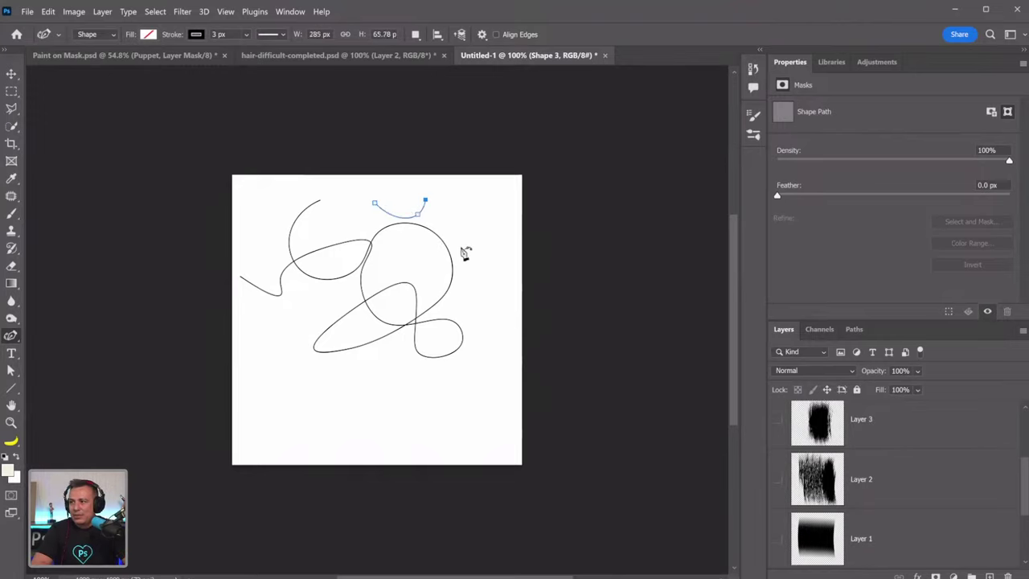
click(460, 237)
click(450, 265)
click(381, 270)
click(364, 288)
click(370, 303)
click(457, 306)
click(486, 309)
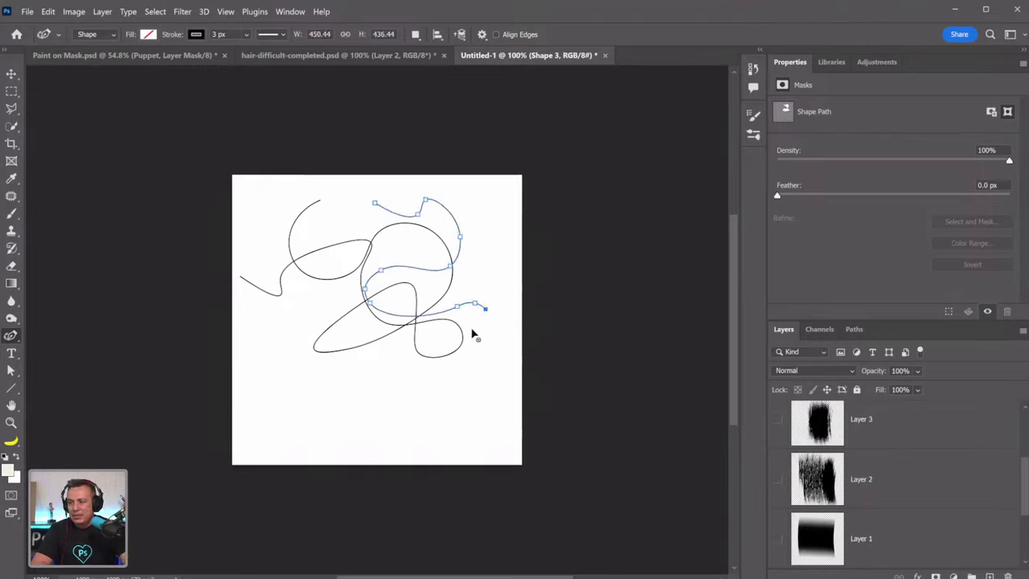
key(Escape)
Draw a third strand from the lower left curving back up to the middle
click(308, 313)
click(247, 332)
click(296, 376)
click(350, 329)
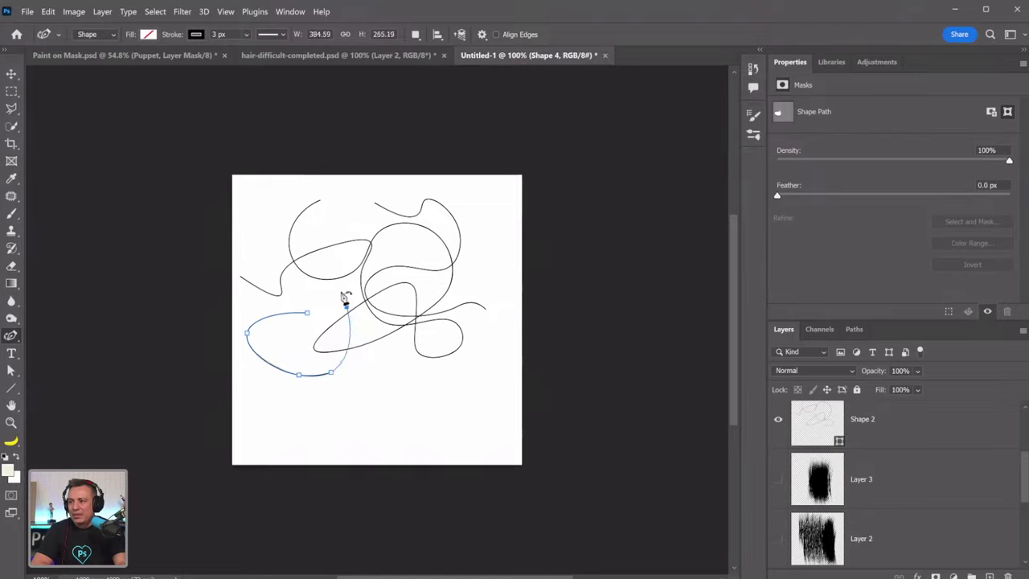
click(304, 261)
click(329, 228)
key(Escape)
Draw a fourth strand from the left across the middle, ending near the bottom
click(267, 249)
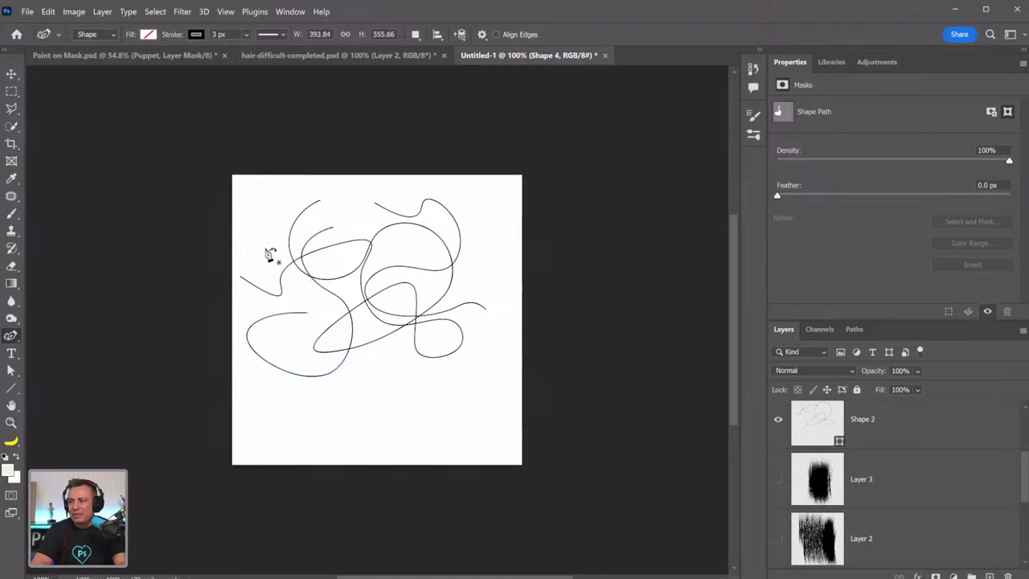
click(318, 308)
click(326, 324)
click(414, 346)
click(376, 371)
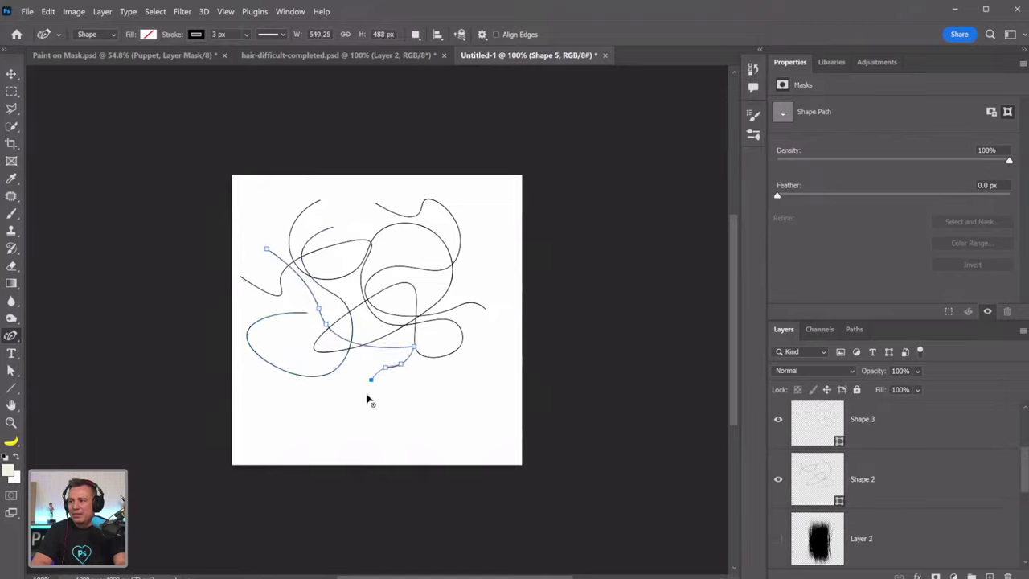
click(368, 408)
key(Escape)
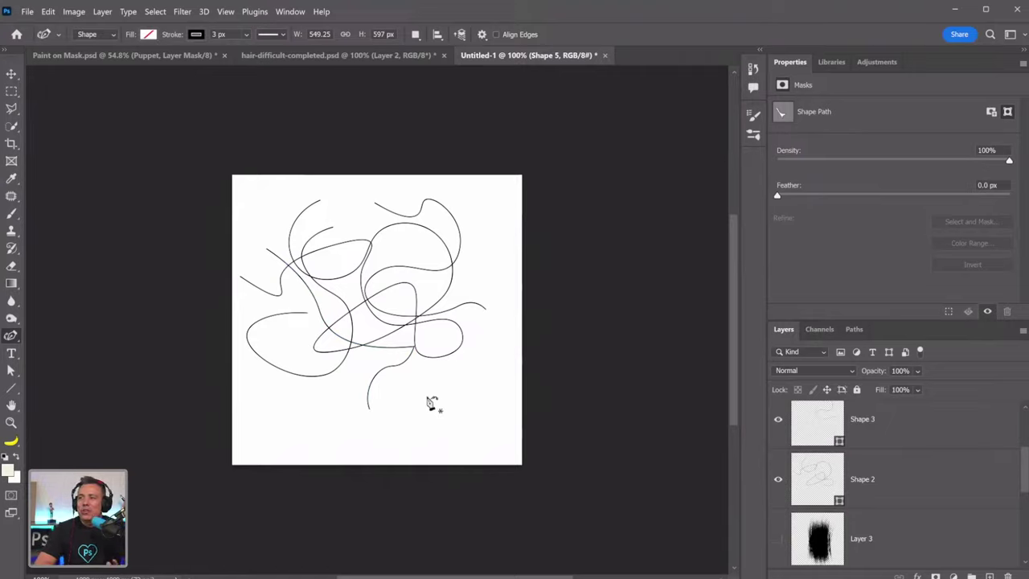
Select the Shape 2 through Shape 5 strand layers and merge them with Ctrl+E
click(864, 487)
scroll(885, 487, up, 2)
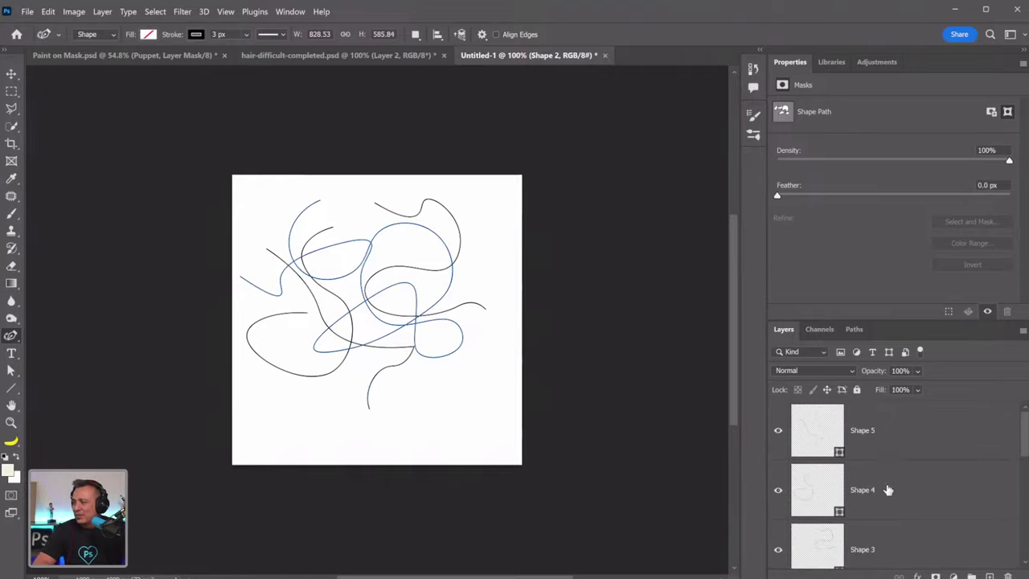
shift+click(879, 454)
key(ctrl+e)
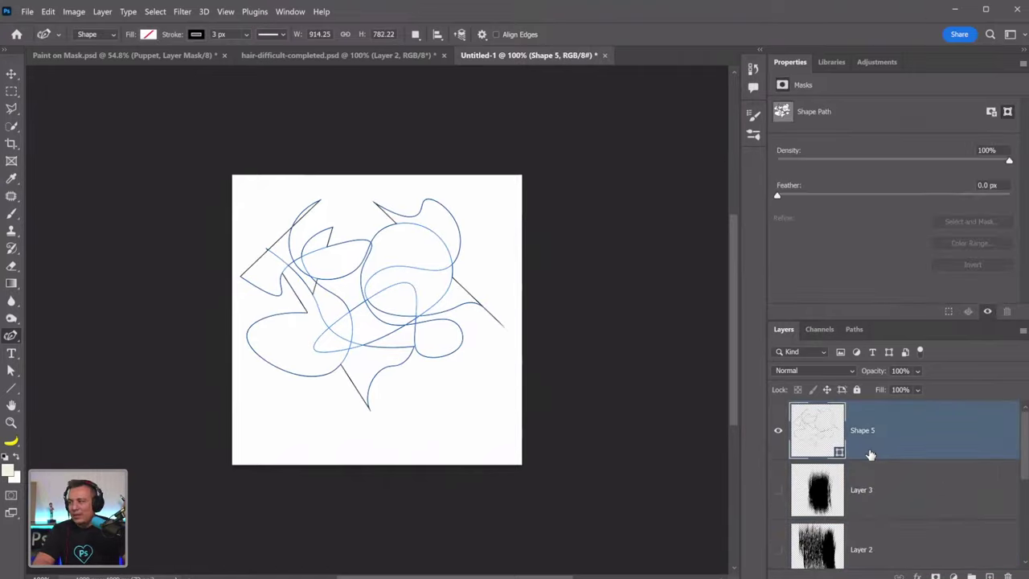
Undo the merge, group the three scribble shape layers, and move the group right and down
click(11, 73)
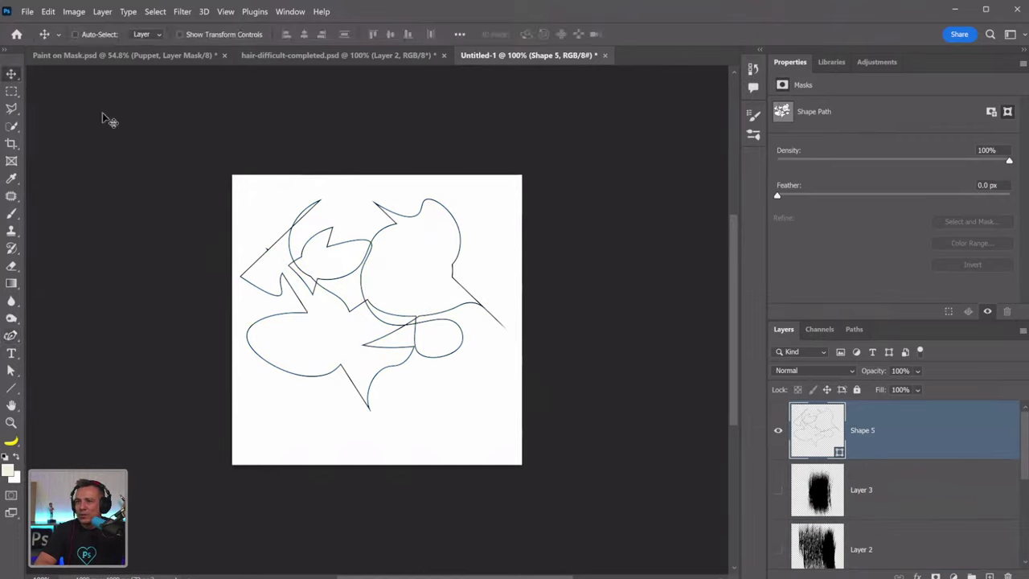
key(ctrl)
key(ctrl+z)
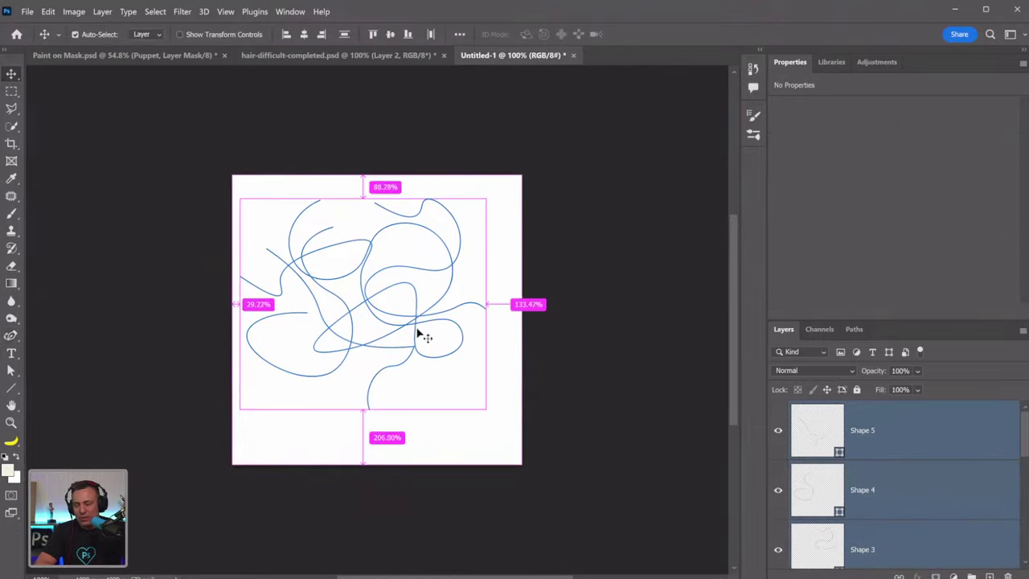
key(ctrl+g)
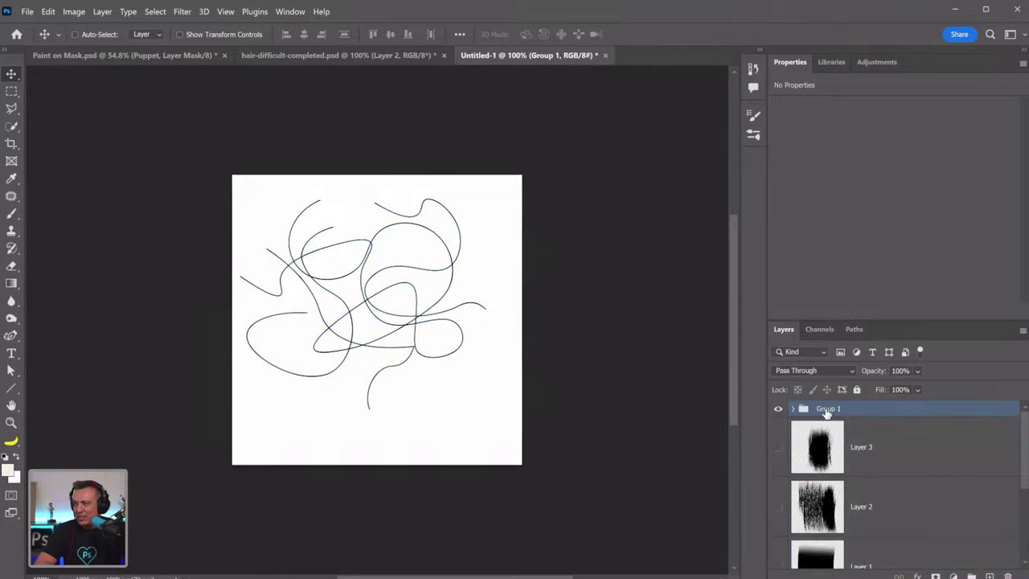
mouse_move(315, 295)
mouse_down()
mouse_move(336, 309)
mouse_move(375, 308)
mouse_move(375, 319)
mouse_move(393, 304)
mouse_up()
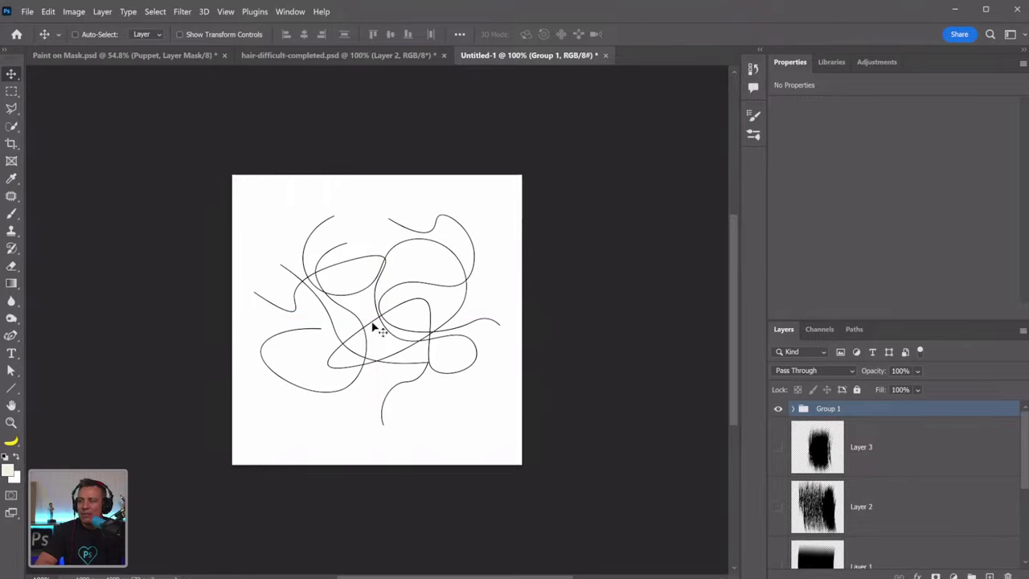
Define the scribble as a new brush preset named 'Fuzzy'
click(48, 11)
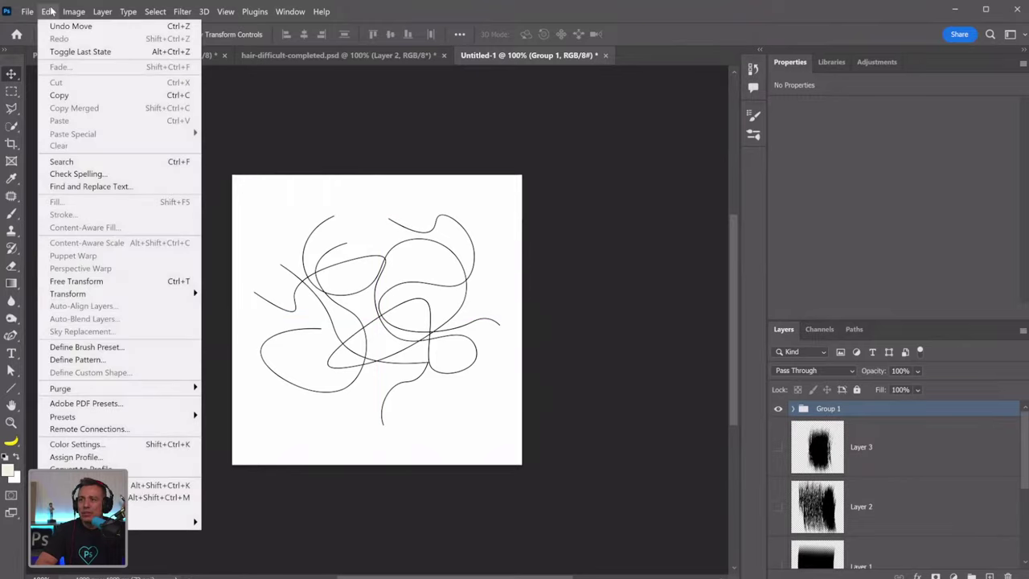
click(111, 347)
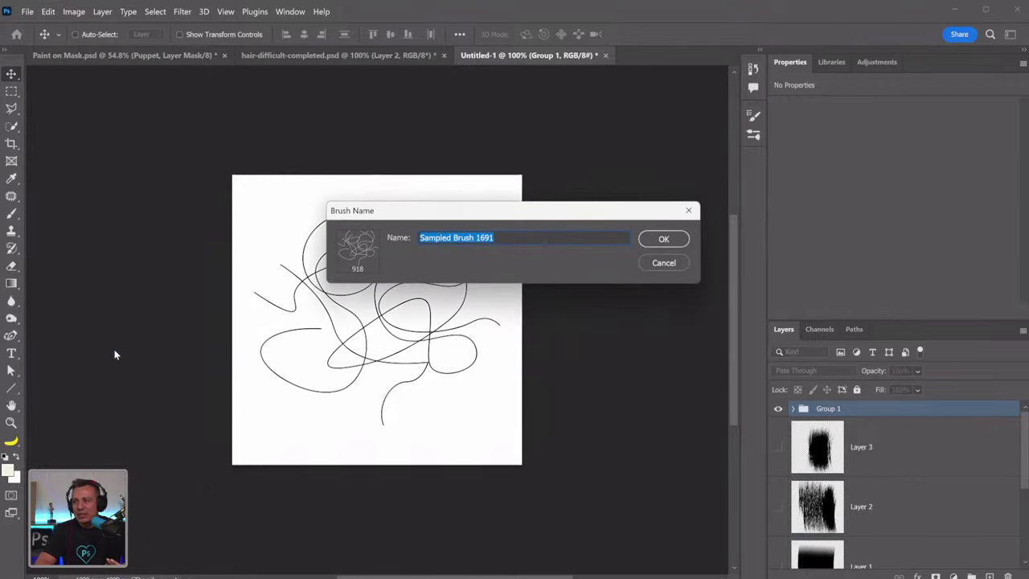
text(F)
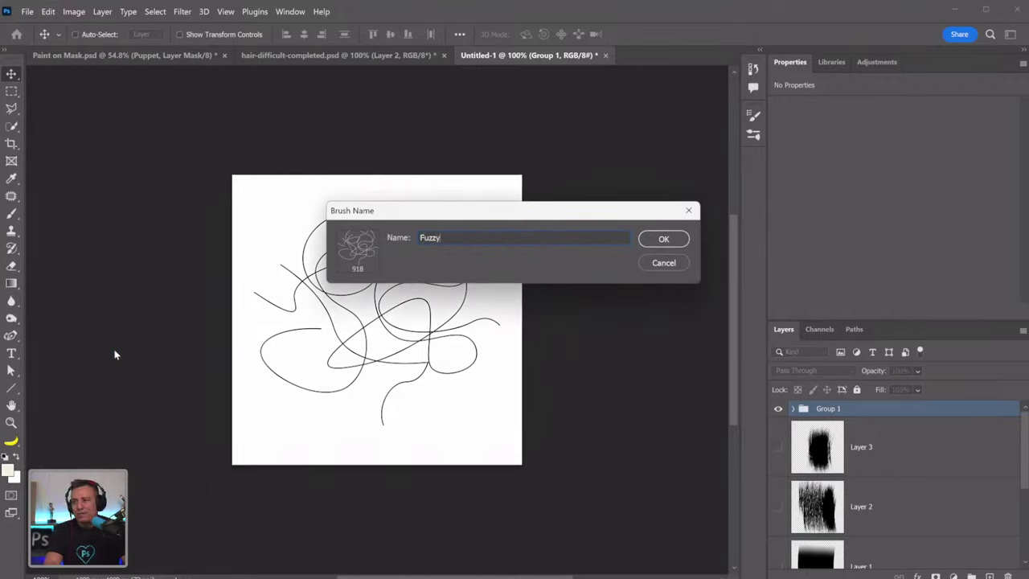
text(uzzy)
key(Return)
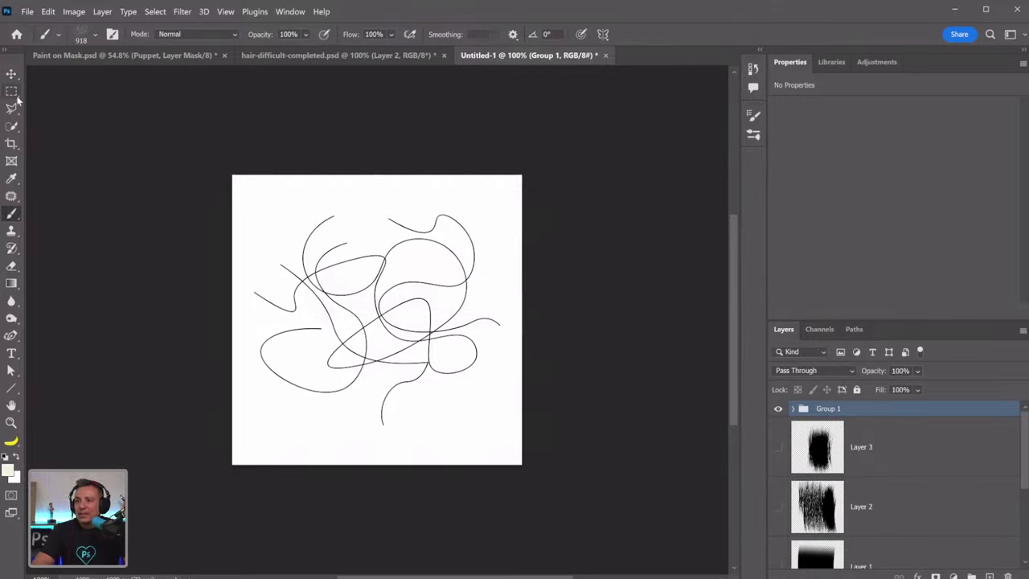
Hide the scribble group, add a new layer, and reset colours to default black and white
click(776, 409)
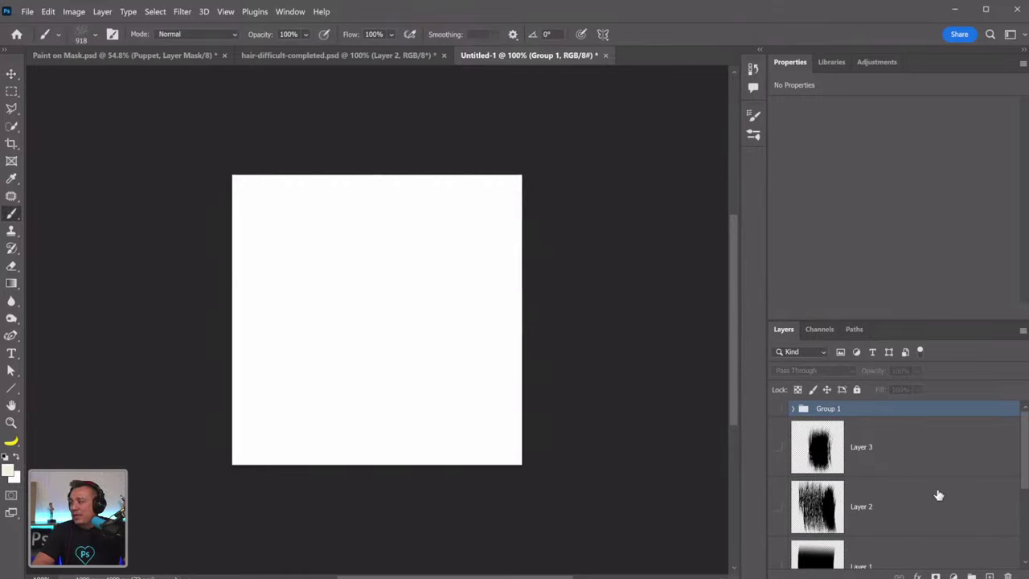
click(990, 576)
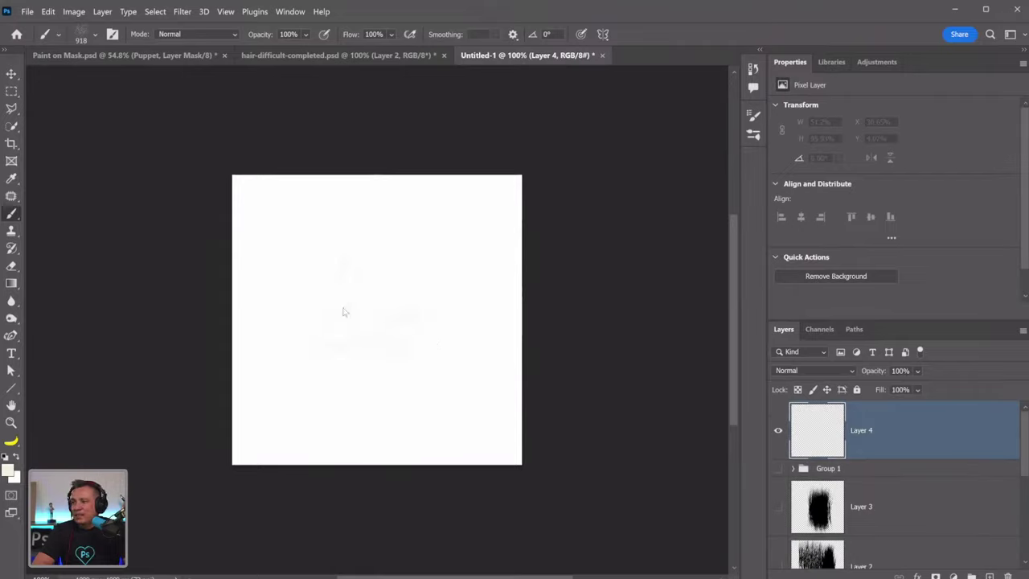
mouse_move(414, 294)
mouse_down()
mouse_move(438, 372)
mouse_move(496, 384)
mouse_move(173, 406)
mouse_move(112, 445)
mouse_up()
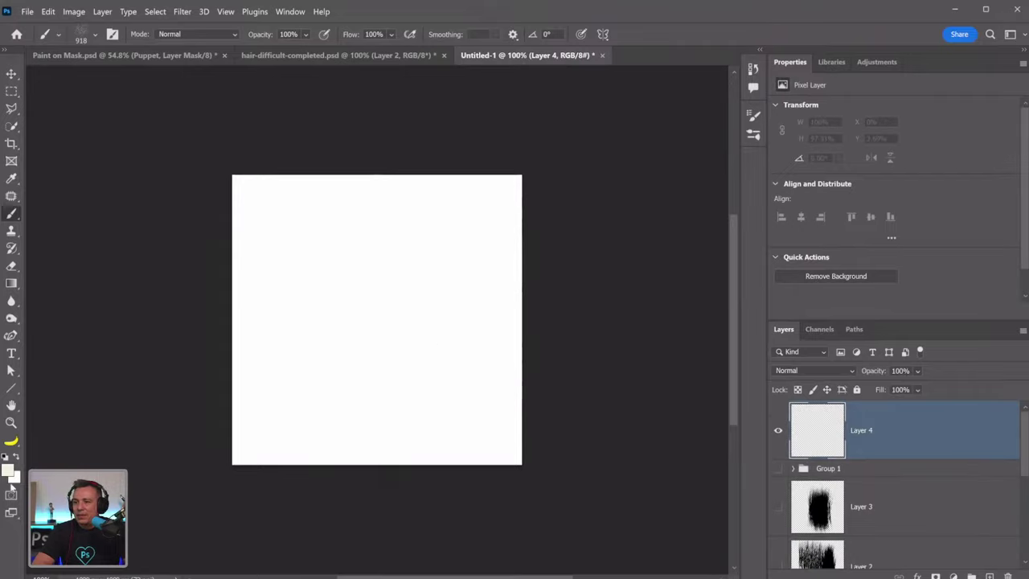
key(d)
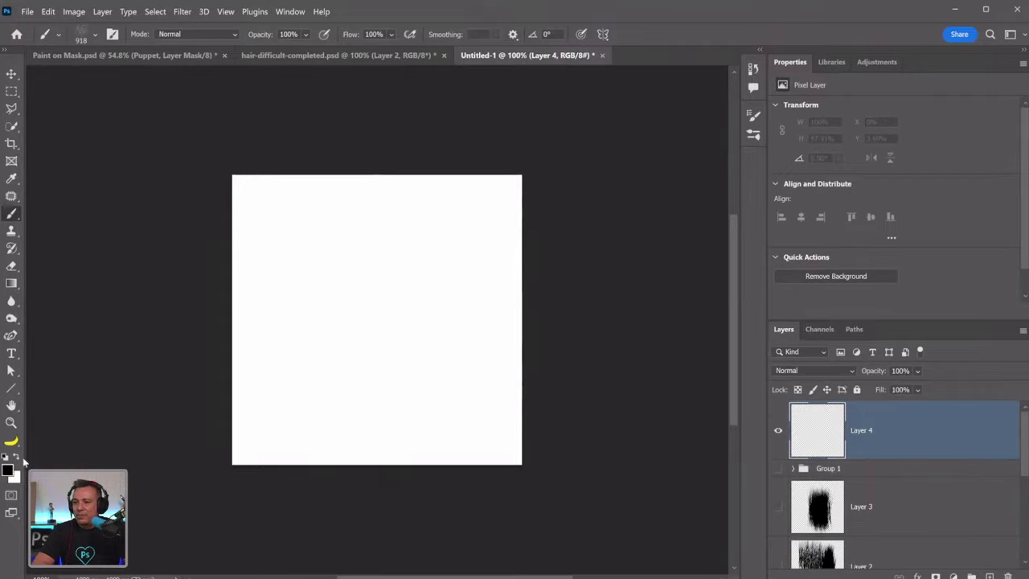
Shrink the Fuzzy brush tip from 918 px to about 84 px and paint a dense scribble ball
click(113, 35)
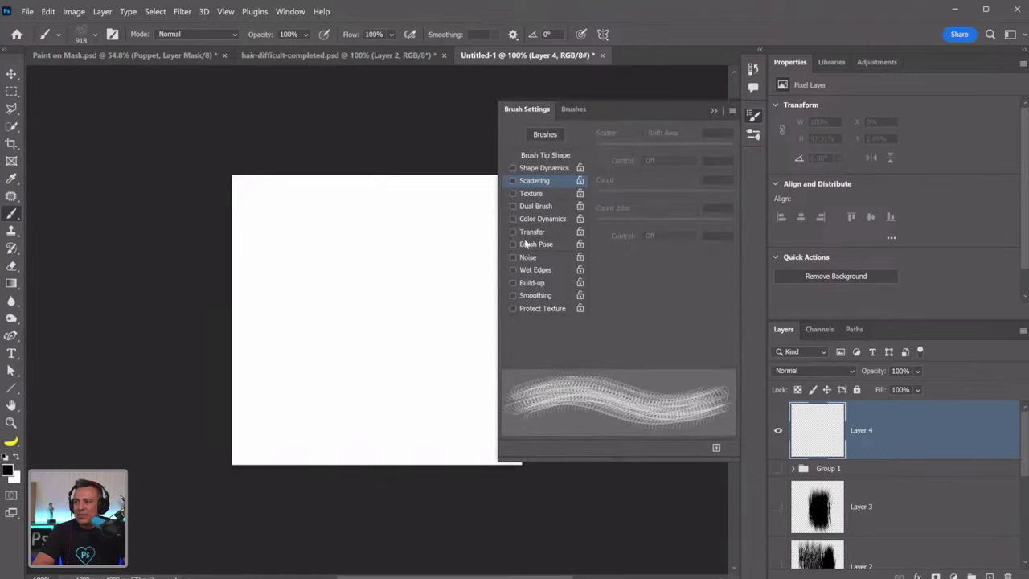
click(554, 155)
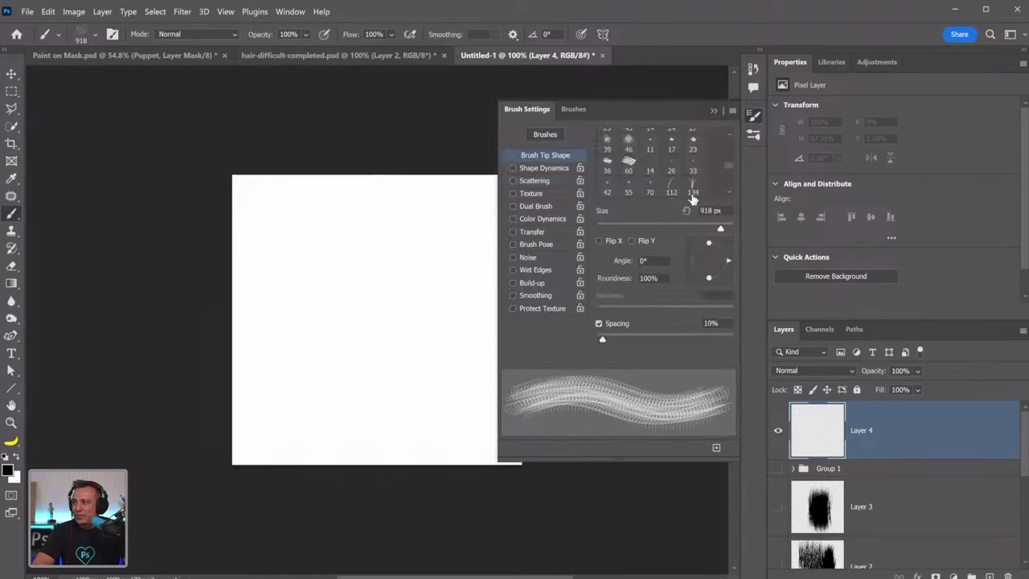
drag(709, 229, 653, 231)
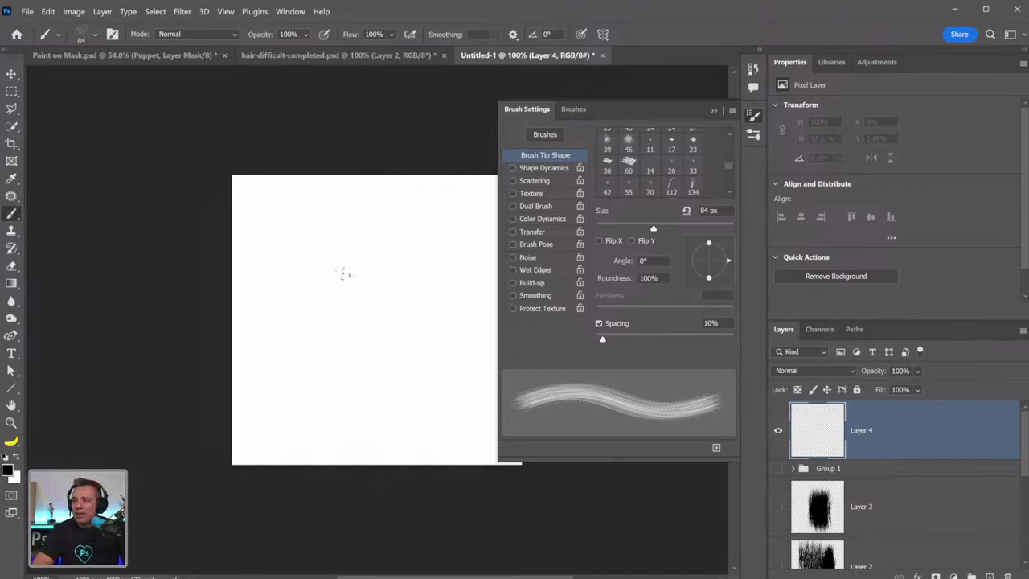
mouse_move(348, 290)
mouse_down()
mouse_move(365, 271)
mouse_move(349, 302)
mouse_move(392, 293)
mouse_move(402, 312)
mouse_move(366, 305)
mouse_up()
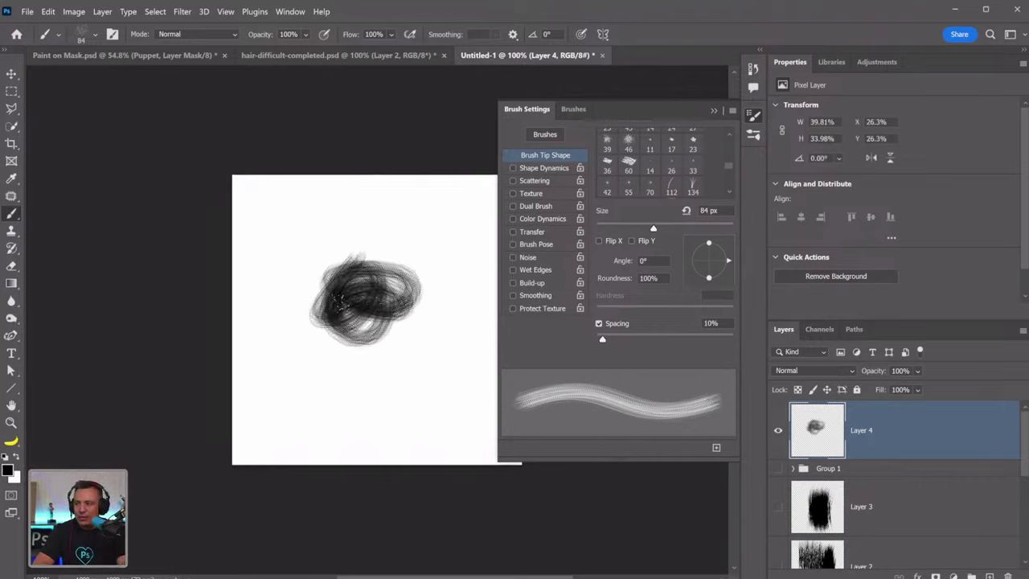
Enlarge the brush to 400 px, add looping scribbles, and hide Layer 4
key(bracketright)
key(bracketright)
key(bracketright)
key(bracketright)
key(bracketright)
key(bracketright)
key(bracketright)
key(bracketright)
key(bracketright)
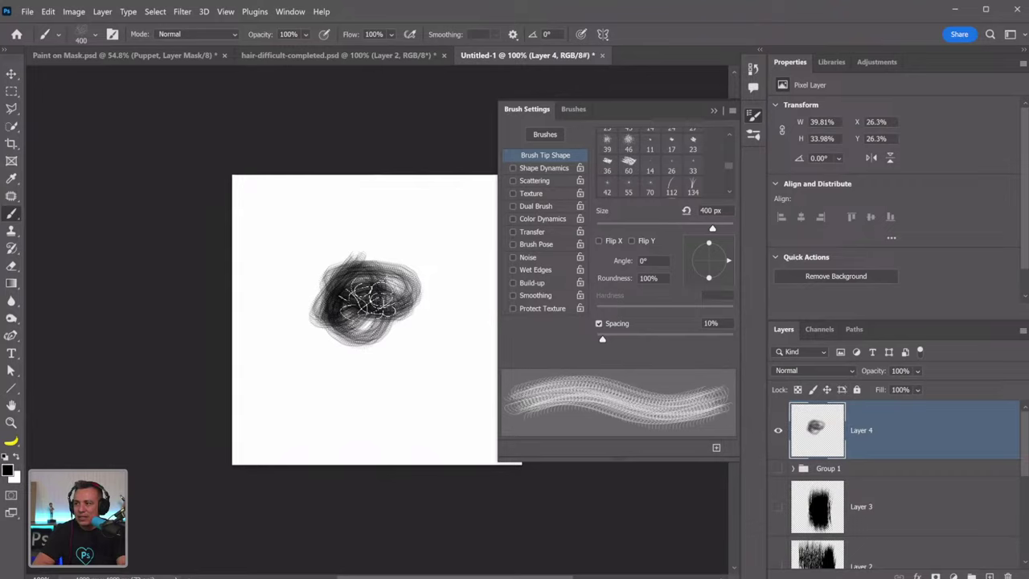
mouse_move(366, 301)
mouse_down()
mouse_move(391, 353)
mouse_move(417, 332)
mouse_up()
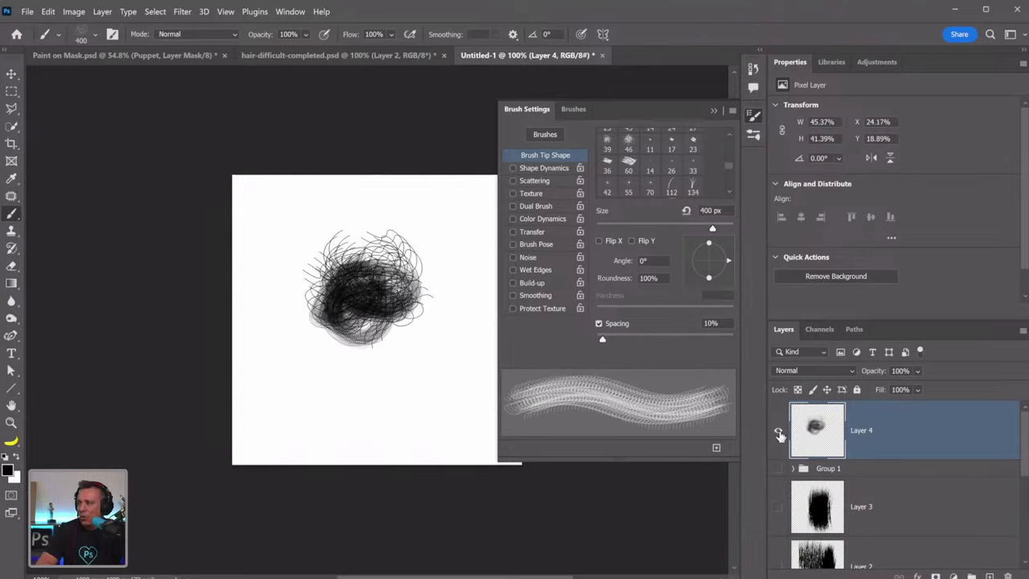
click(779, 432)
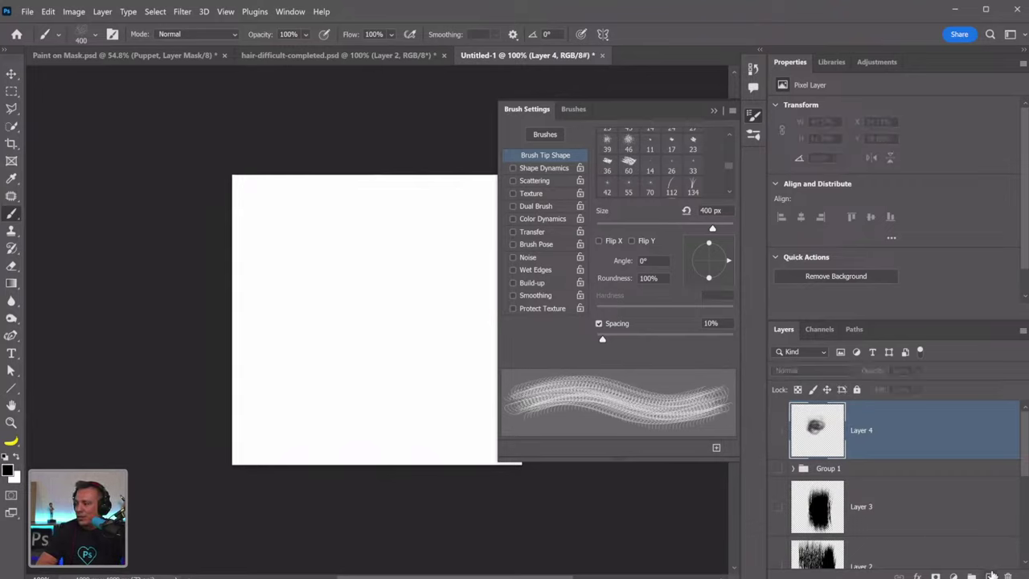
On a new Layer 5, paint with 20% spacing, 31% size jitter and 100% angle jitter
click(991, 576)
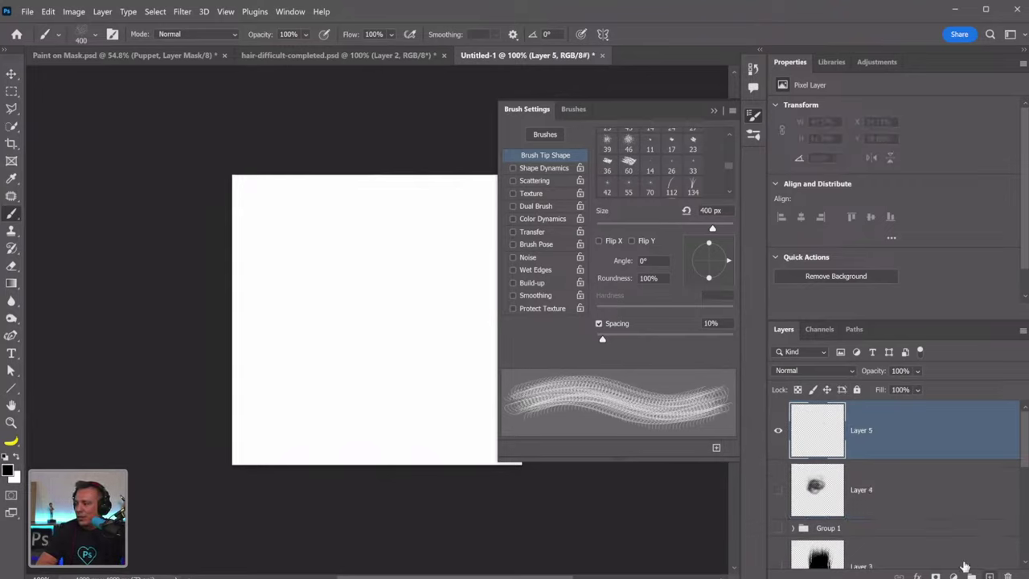
drag(606, 344, 610, 337)
click(566, 170)
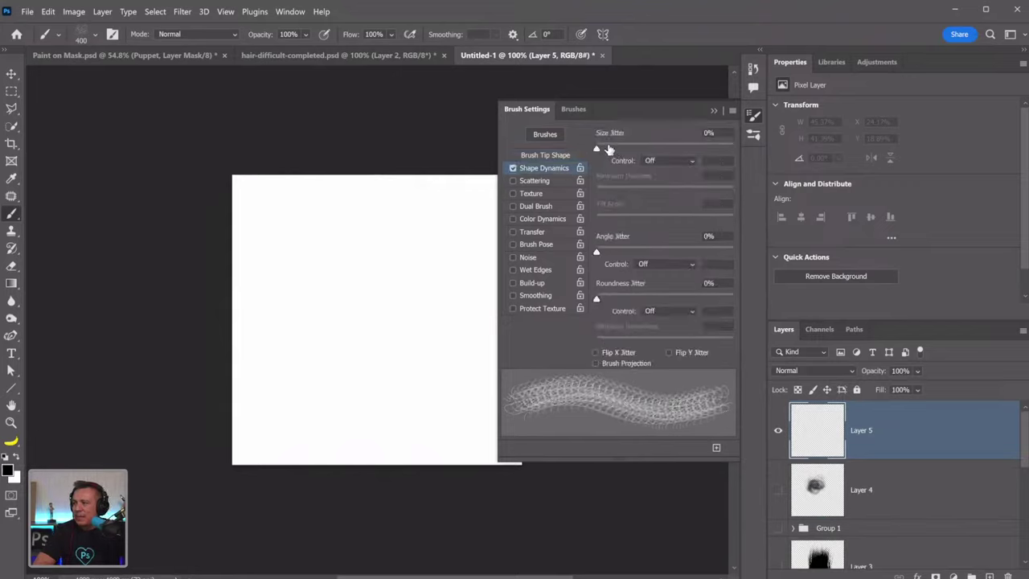
drag(599, 150, 640, 150)
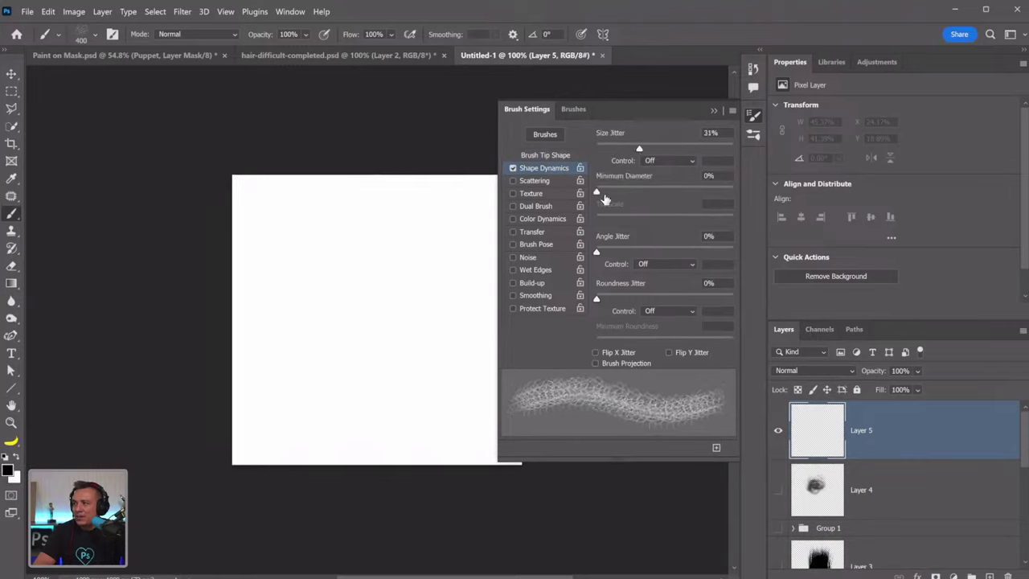
drag(599, 251, 748, 258)
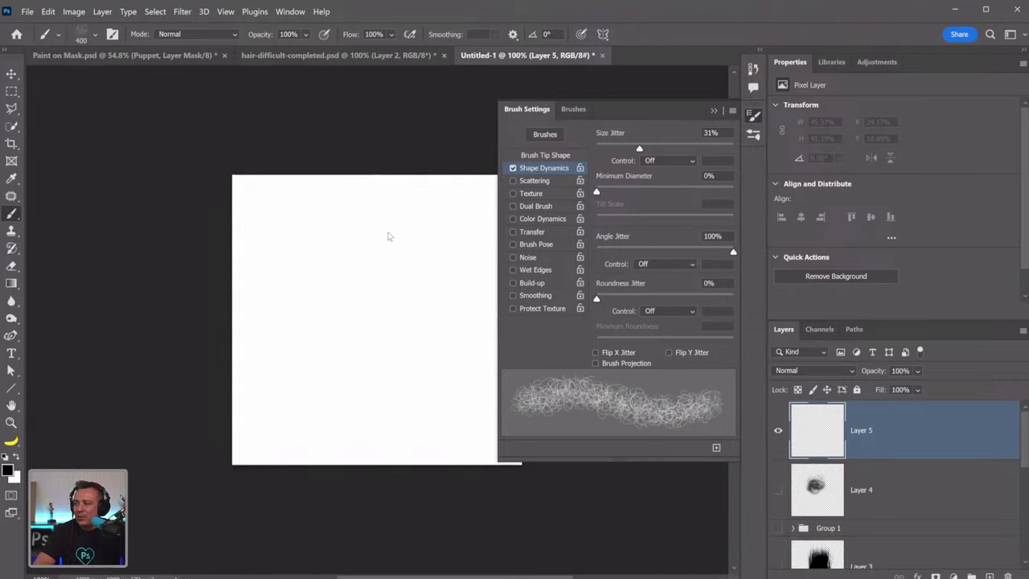
mouse_move(388, 236)
mouse_down()
mouse_move(378, 258)
mouse_move(434, 241)
mouse_move(482, 250)
mouse_move(418, 257)
mouse_up()
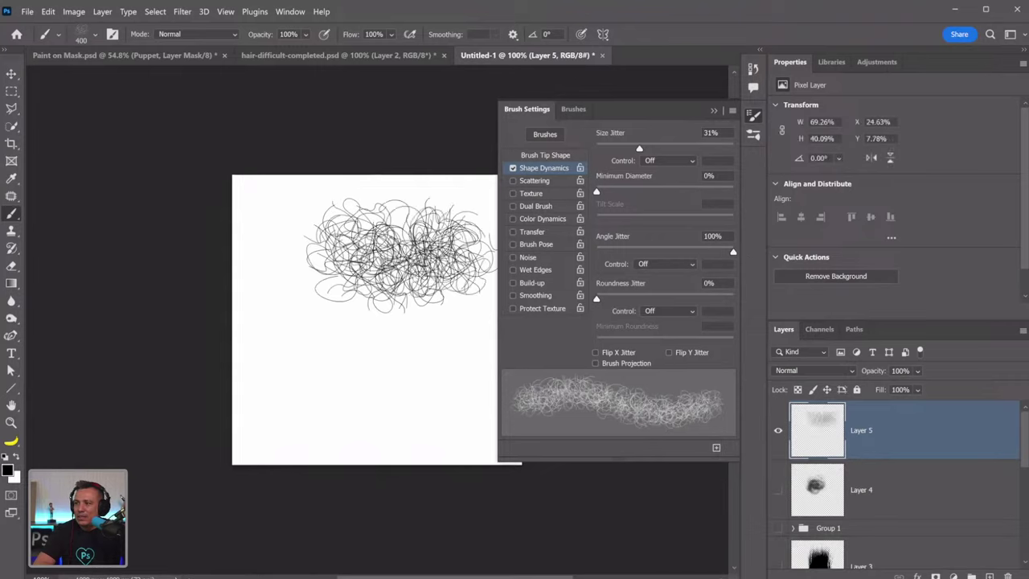
Paint looser strands at 63% brush spacing, then fill the gap at 46% spacing
click(558, 157)
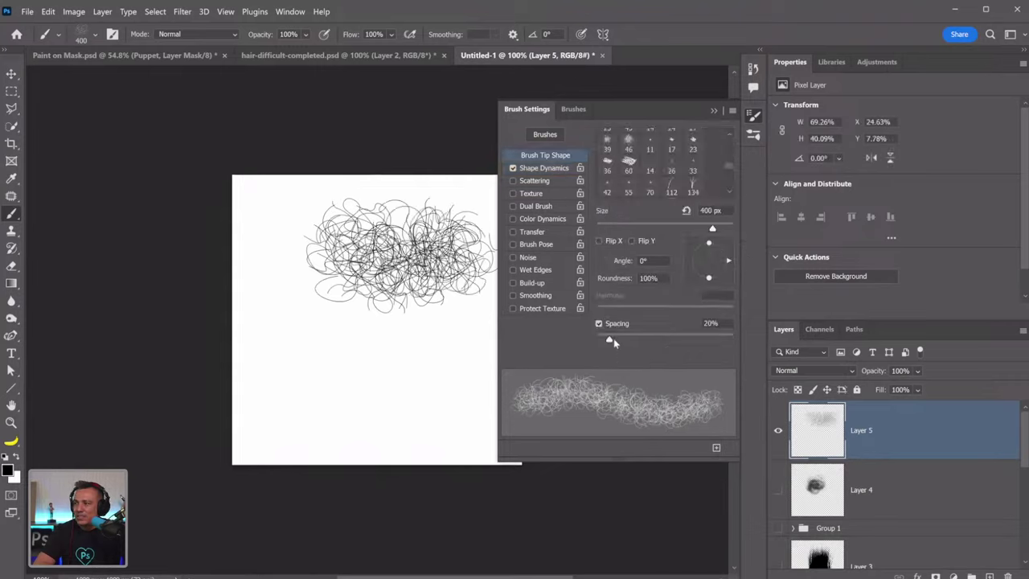
drag(613, 338, 639, 339)
mouse_move(467, 351)
mouse_down()
mouse_move(311, 365)
mouse_move(348, 347)
mouse_move(421, 371)
mouse_up()
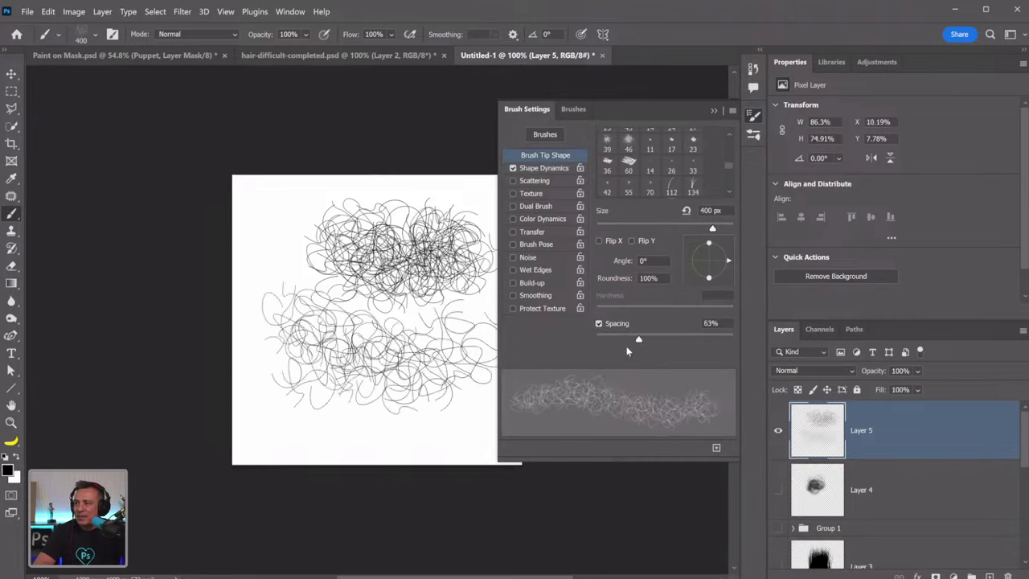
click(628, 339)
mouse_move(386, 337)
mouse_down()
mouse_move(431, 346)
mouse_move(321, 322)
mouse_move(377, 273)
mouse_move(314, 249)
mouse_move(360, 295)
mouse_up()
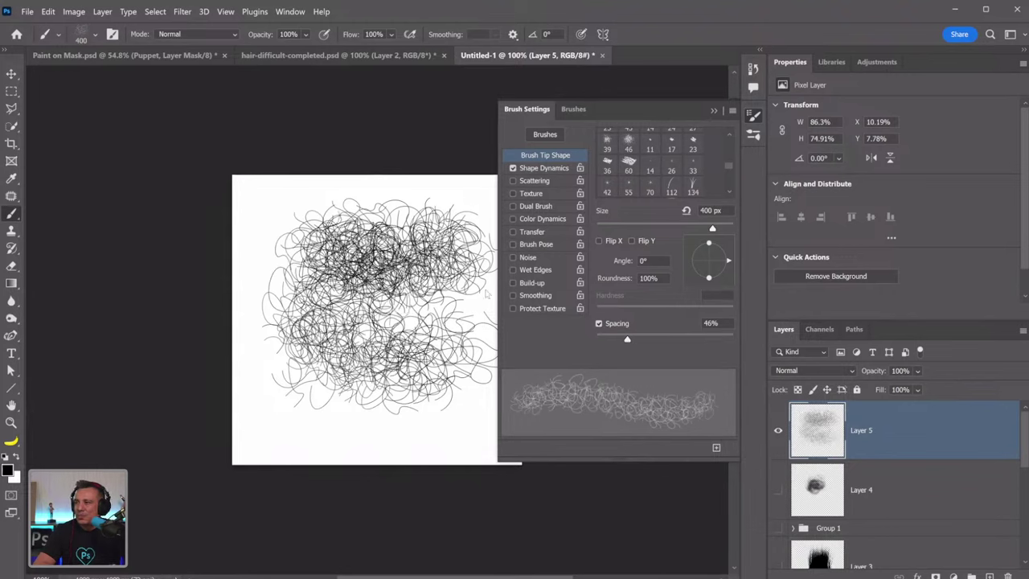
Enable 15% Scattering and paint scattered strands over the left and centre
click(534, 180)
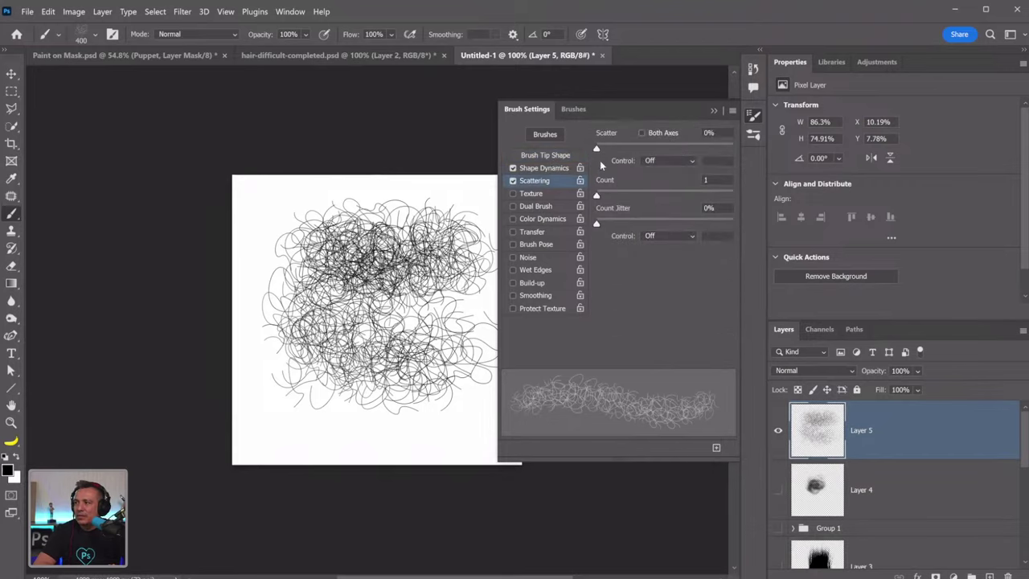
drag(598, 151, 599, 152)
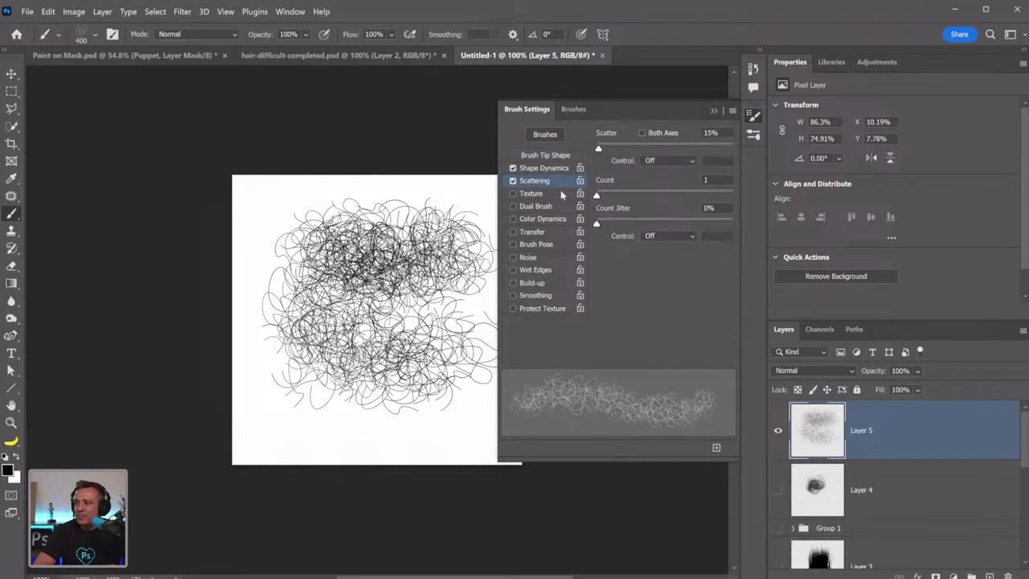
mouse_move(306, 242)
mouse_down()
mouse_move(280, 279)
mouse_move(345, 314)
mouse_move(390, 294)
mouse_move(362, 322)
mouse_move(386, 265)
mouse_up()
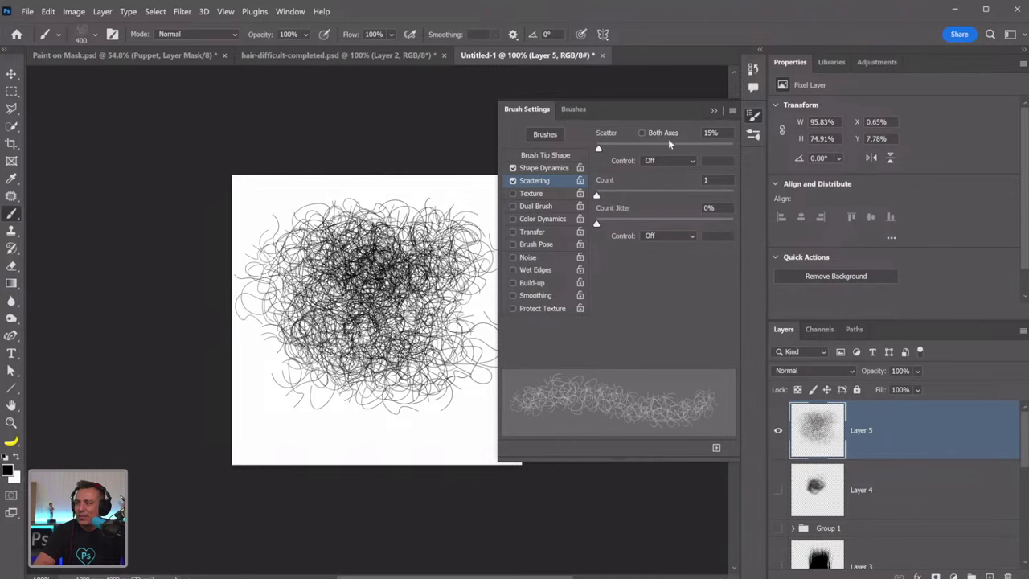
Collapse Brush Settings, hide the Layer 5 hair ball, and return to the hair-difficult-completed document
click(714, 112)
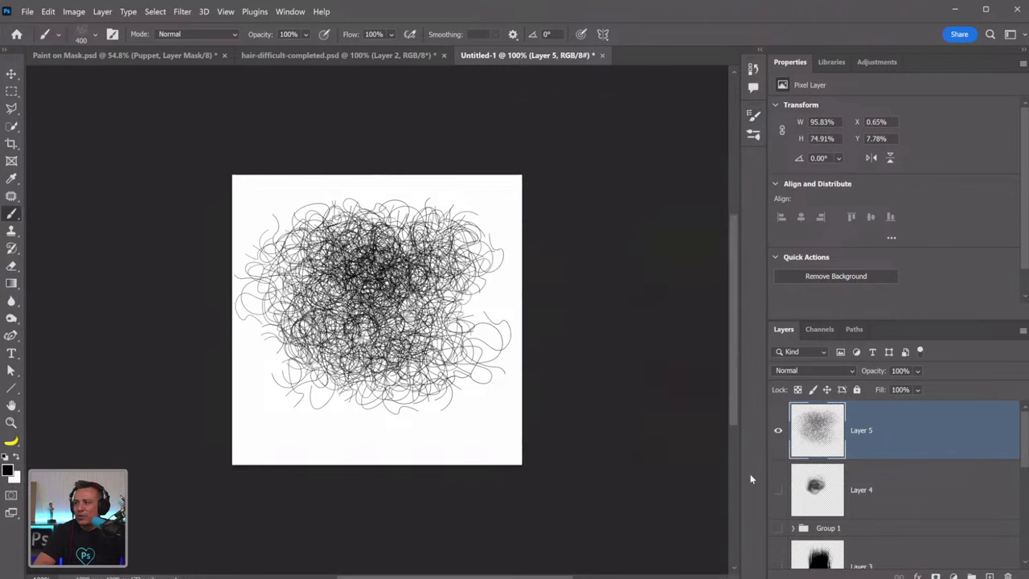
click(776, 438)
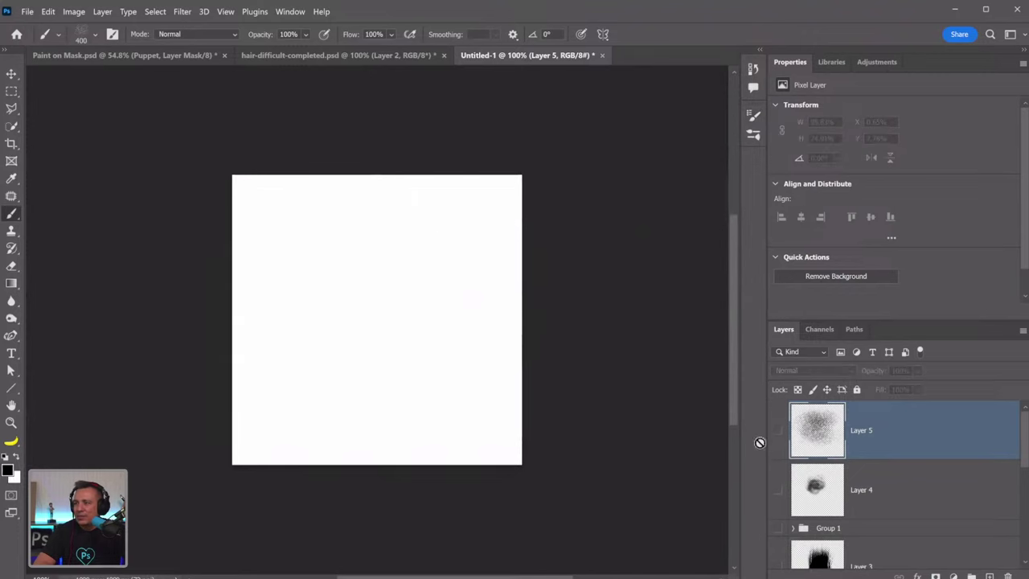
click(330, 55)
On the Paint on Mask Puppet mask, paint Fuzzy hairs along the ear top and shoulder edge
click(121, 54)
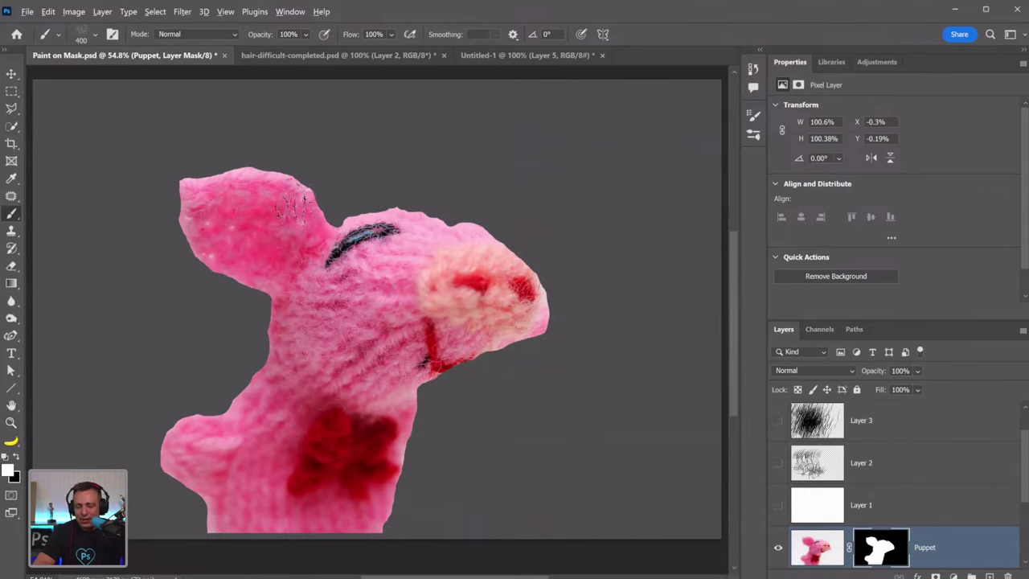
scroll(305, 217, up, 3)
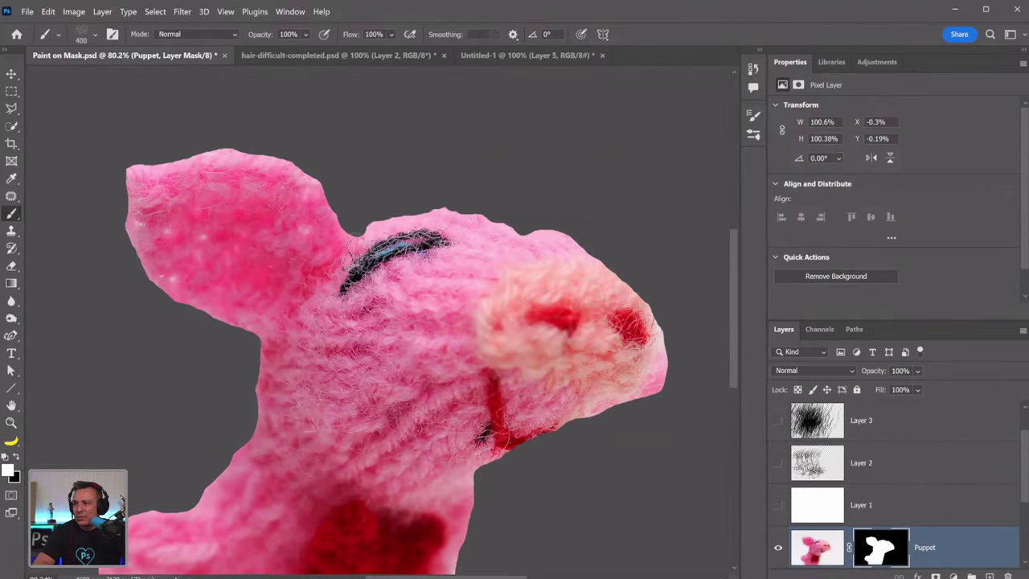
mouse_move(294, 191)
mouse_down()
mouse_move(253, 161)
mouse_move(161, 177)
mouse_move(137, 189)
mouse_move(165, 239)
mouse_up()
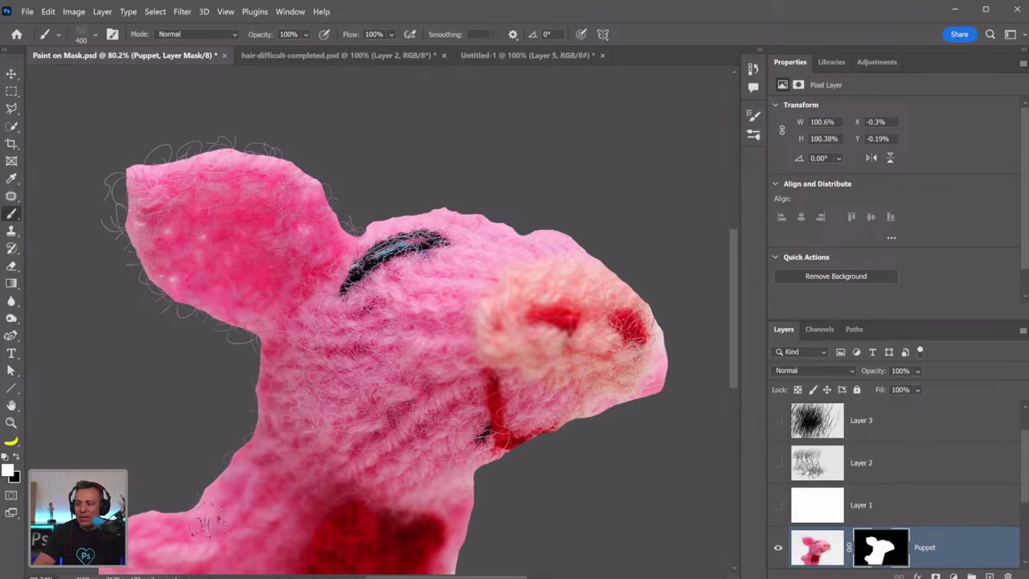
drag(292, 435, 365, 262)
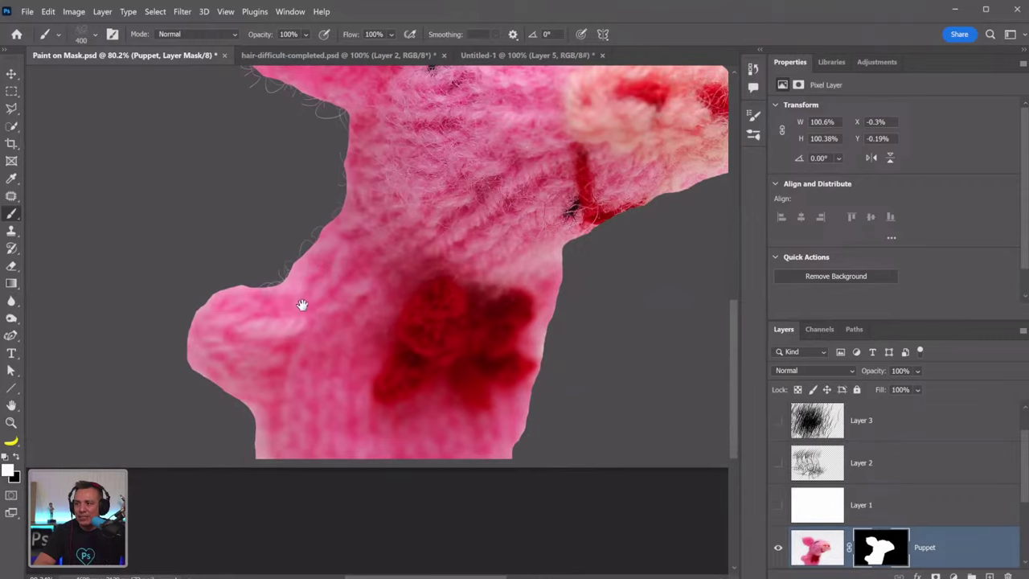
mouse_move(230, 314)
mouse_down()
mouse_move(213, 353)
mouse_move(270, 395)
mouse_up()
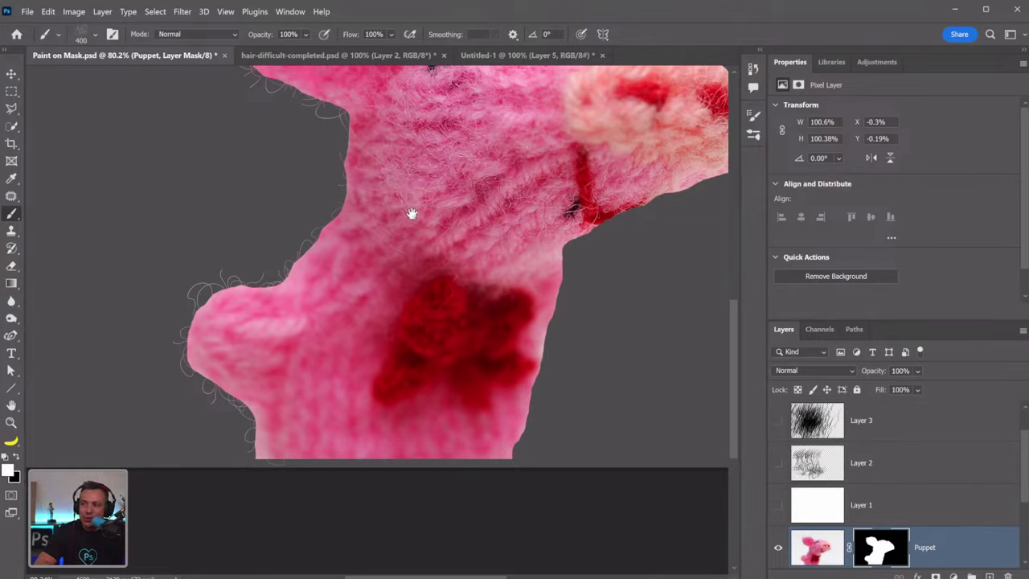
Check the canvas zoom menu and Window menu, then display the Filter > Blur submenu
right_click(291, 382)
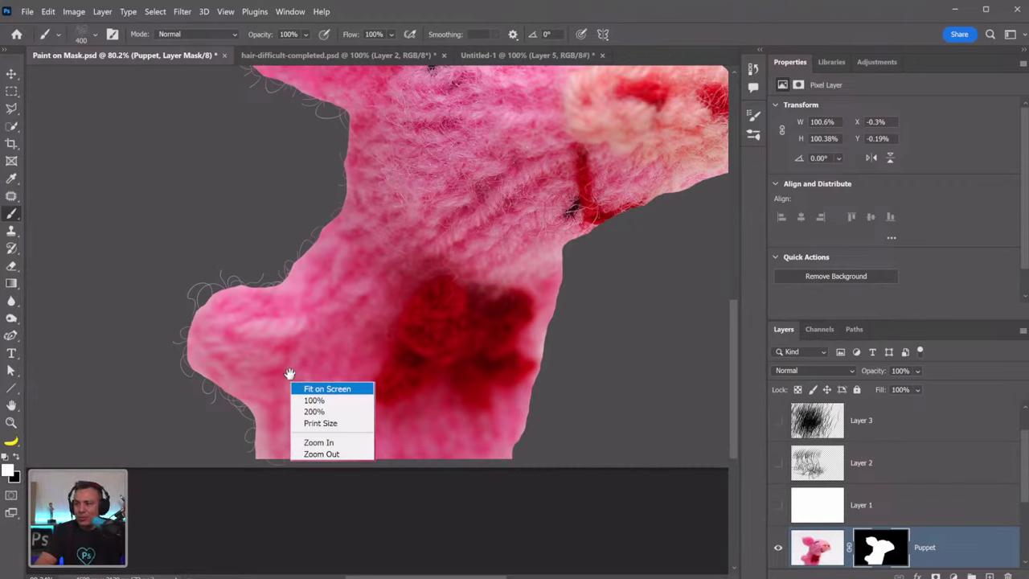
click(287, 12)
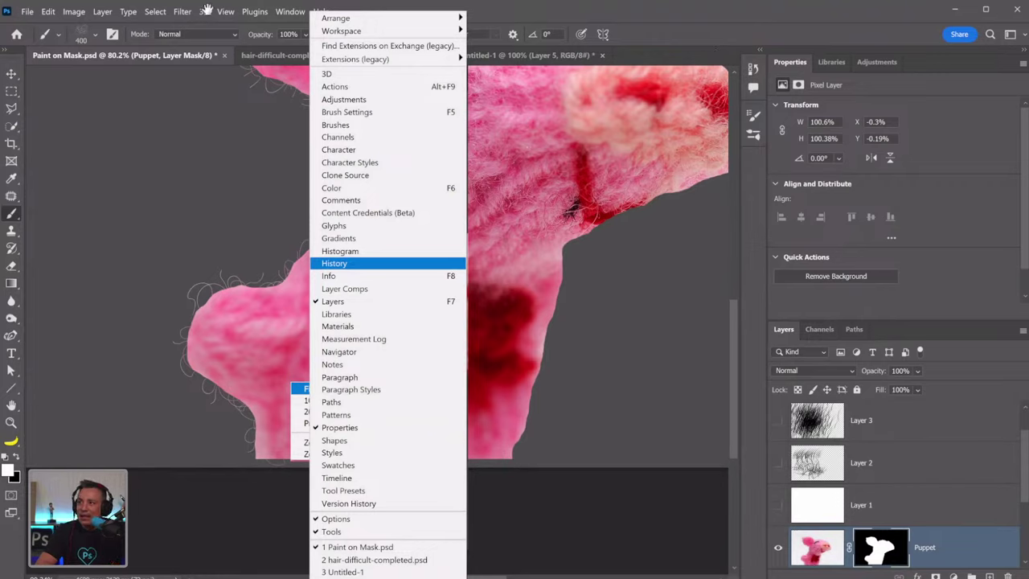
mouse_move(185, 9)
mouse_move(213, 165)
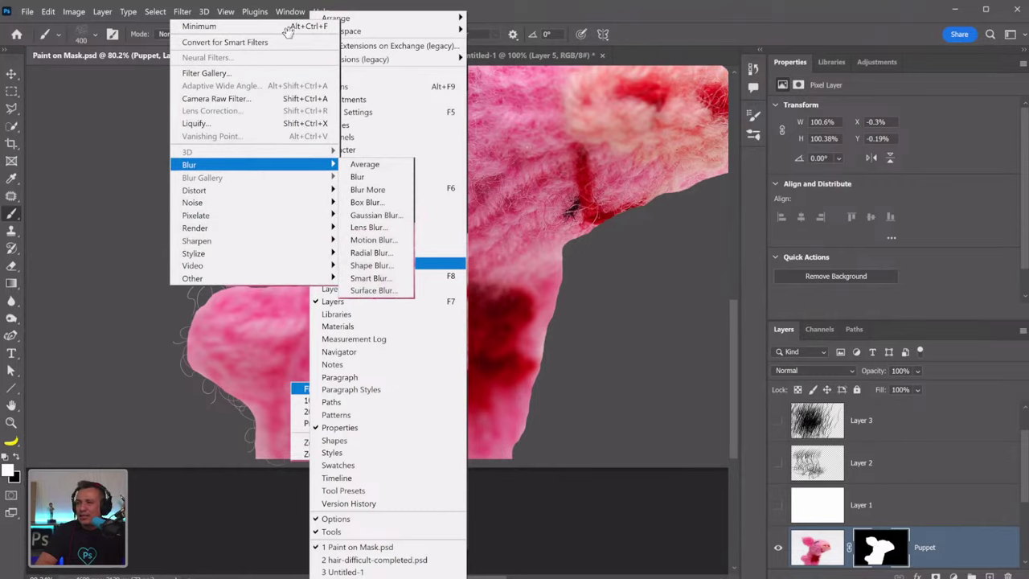
click(174, 14)
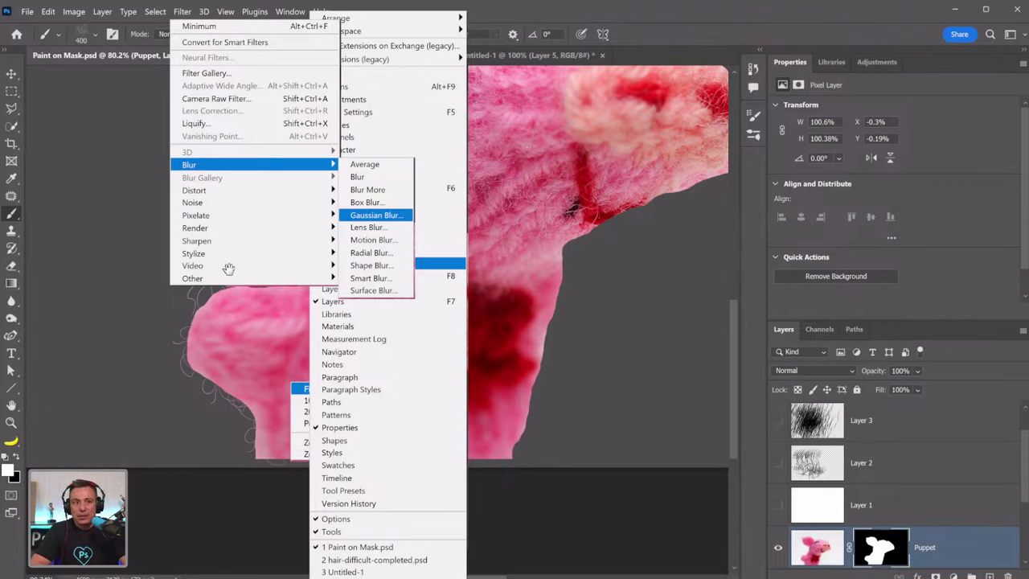
right_click(346, 305)
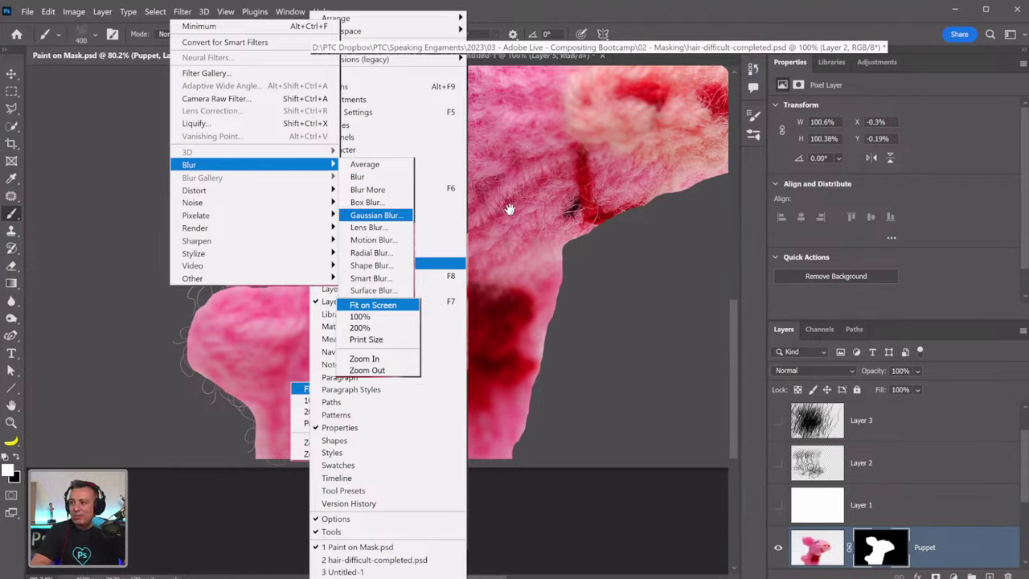
right_click(592, 306)
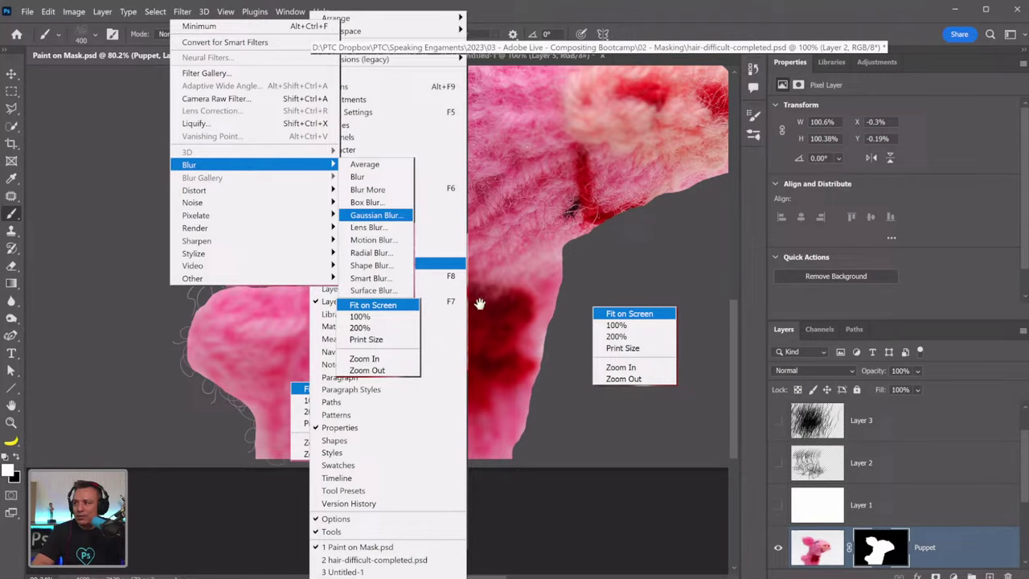
right_click(450, 249)
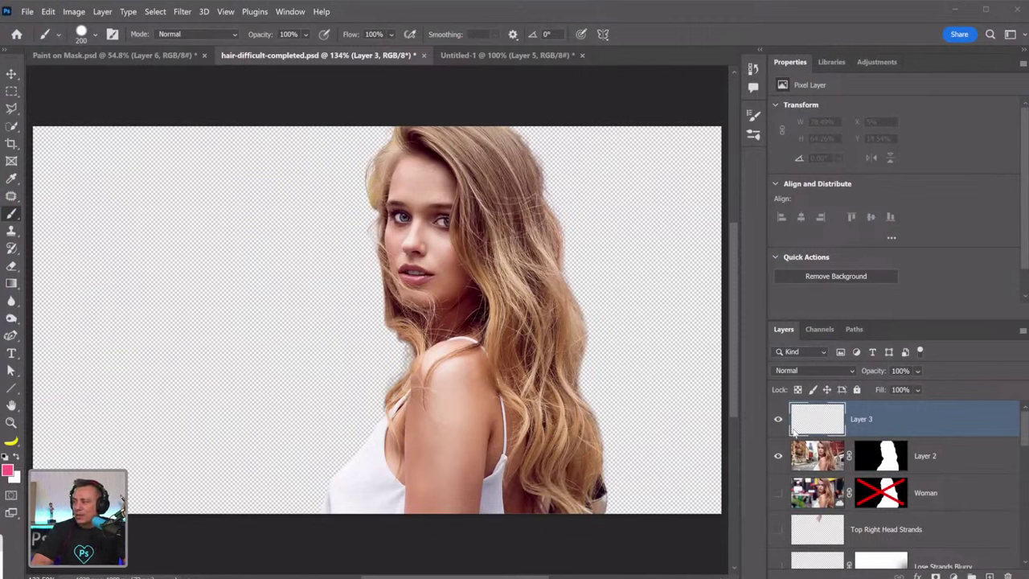
Delete Layer 3 and paint out the dark lower-right hair tips on Layer 2's mask
drag(812, 430, 1008, 575)
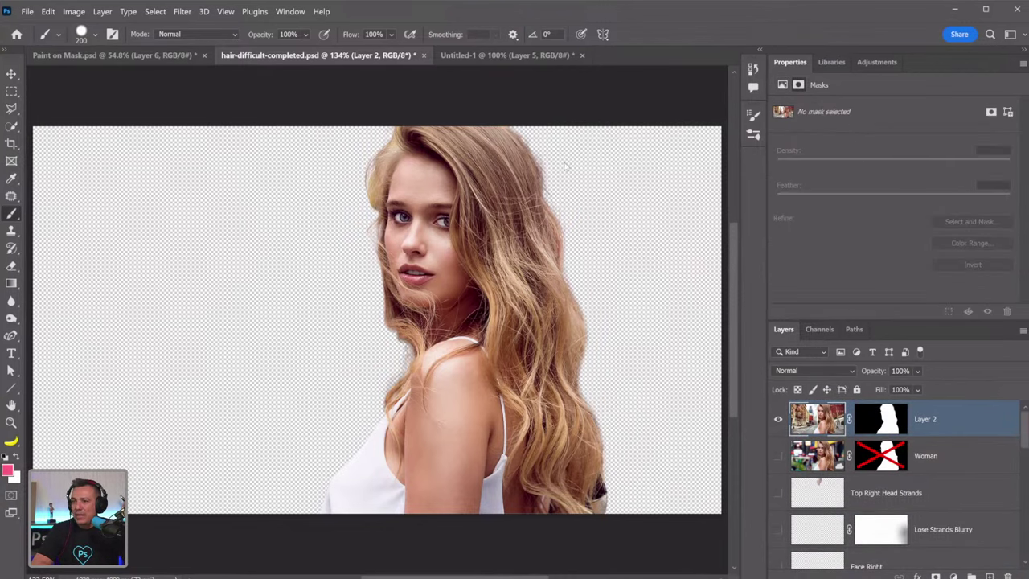
click(891, 429)
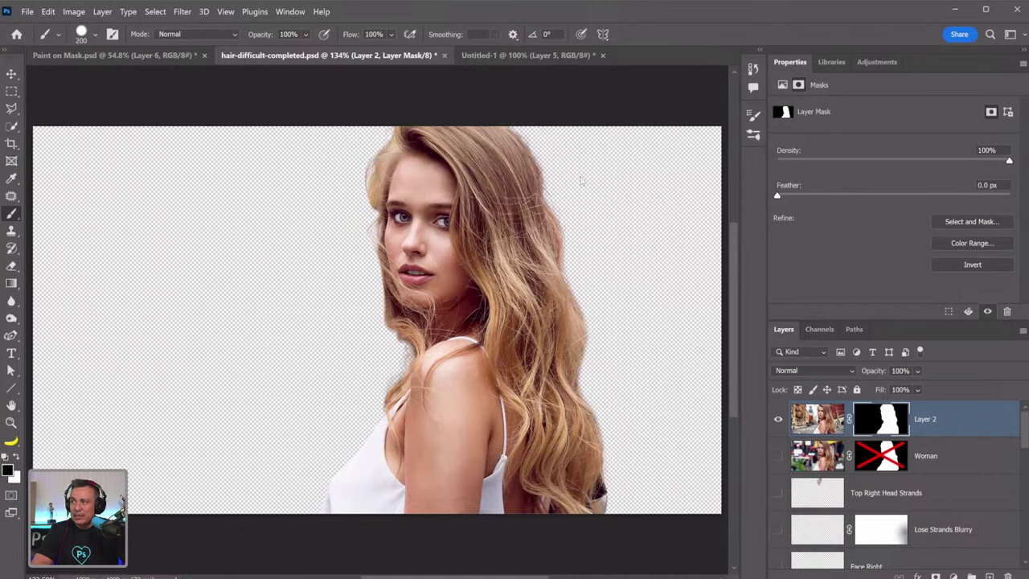
click(627, 505)
click(625, 508)
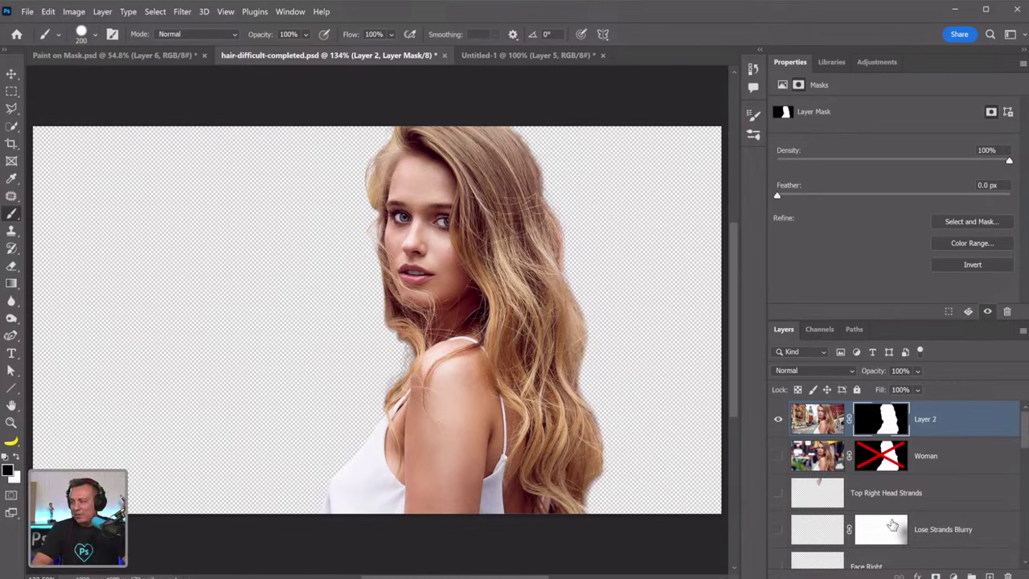
Turn on the 50% Gray Background layer to show the woman against grey
scroll(852, 523, down, 5)
scroll(844, 538, down, 3)
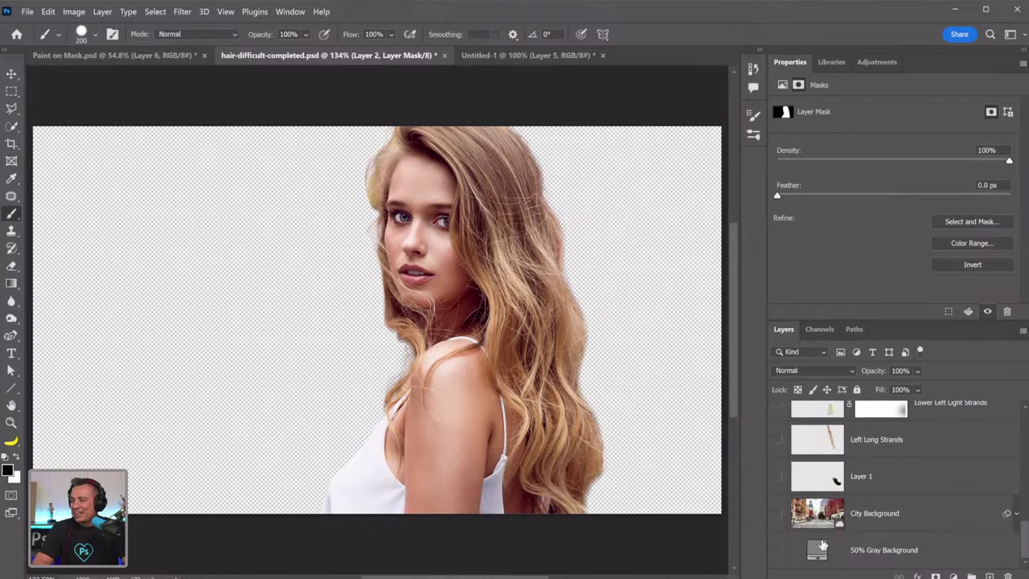
click(777, 550)
scroll(651, 402, up, 3)
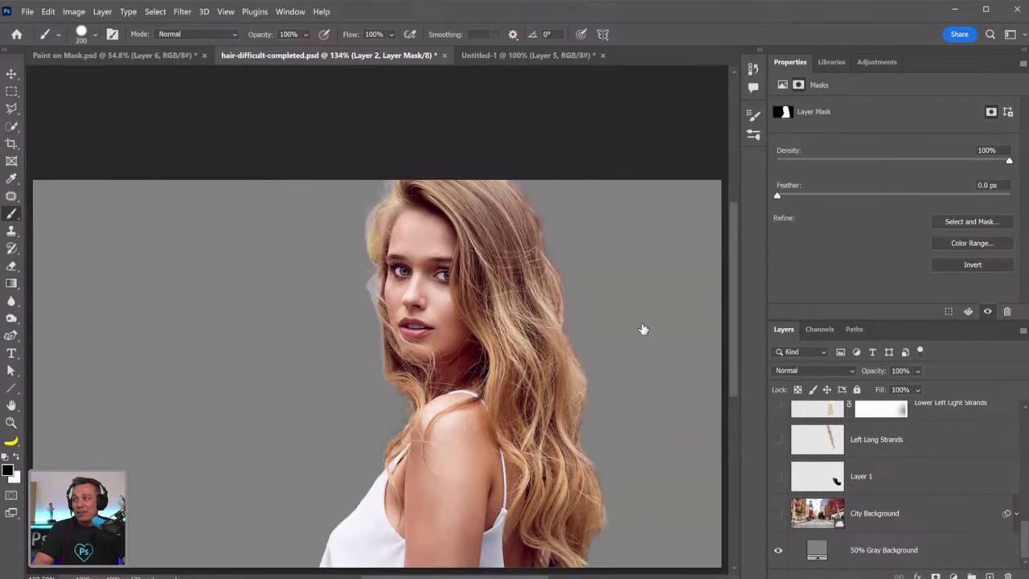
scroll(912, 513, up, 4)
scroll(912, 512, up, 5)
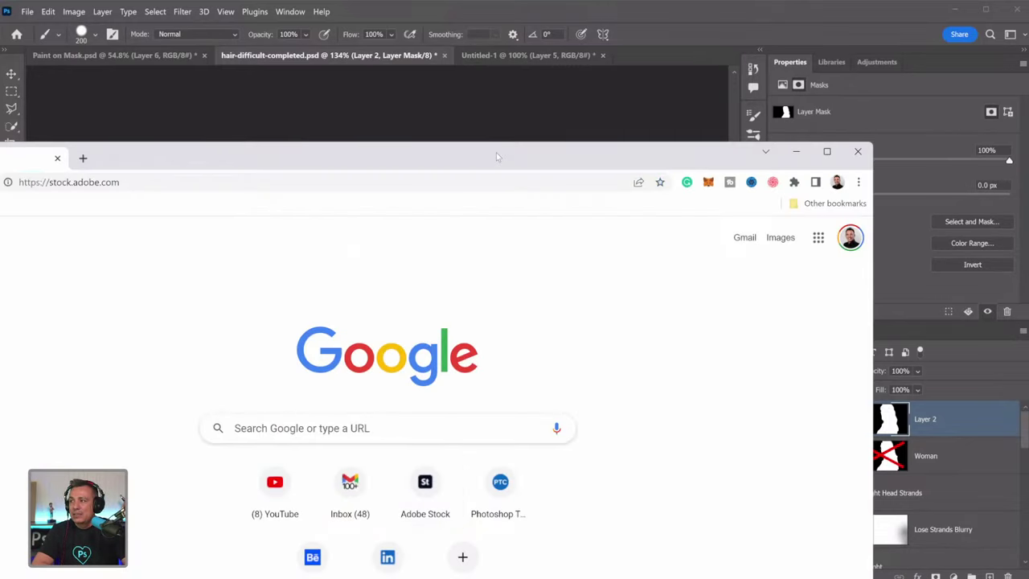
Maximize the browser and restrict the Adobe Stock search to Free assets
double_click(496, 152)
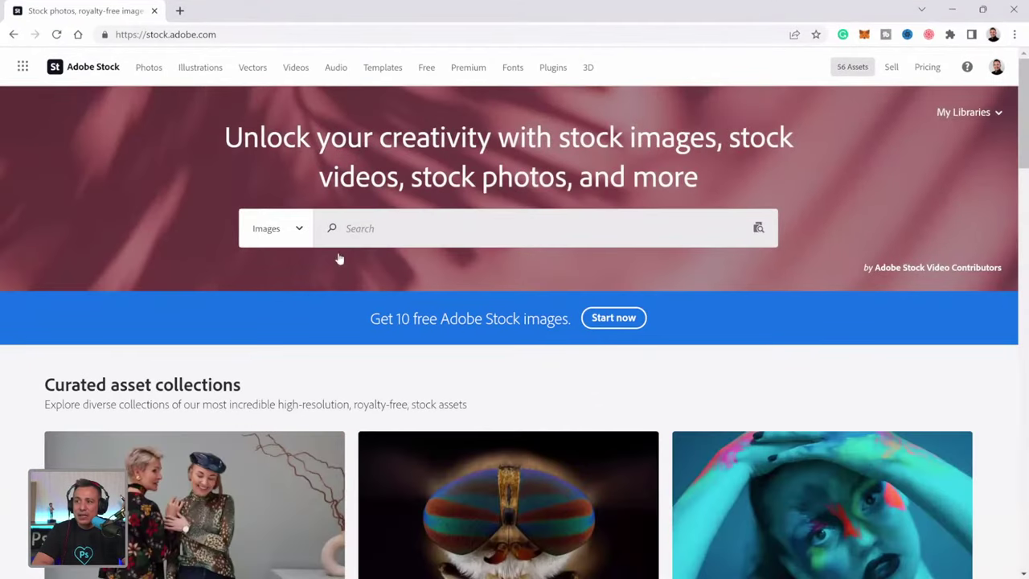
click(293, 230)
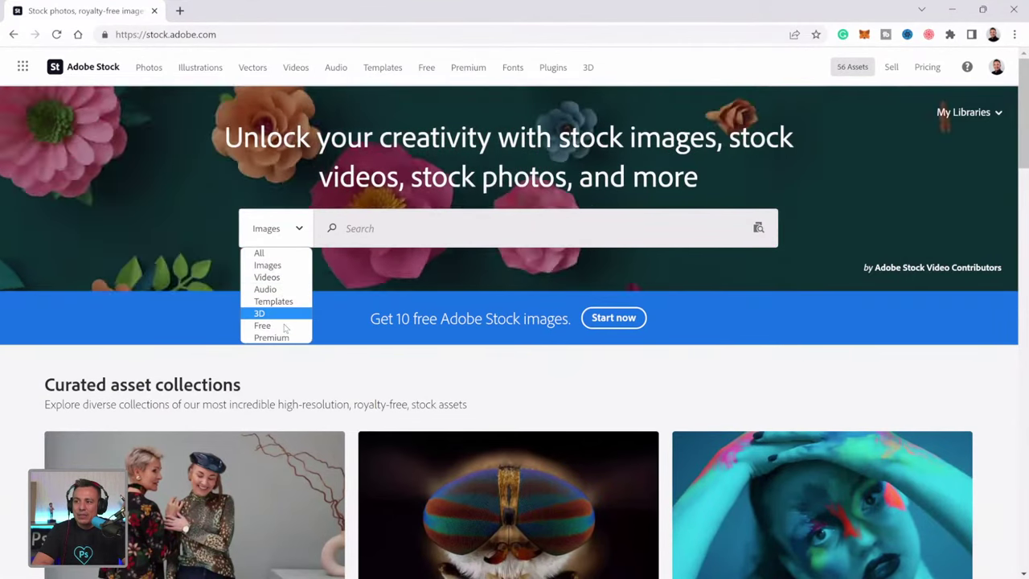
click(265, 326)
Search for 'portrait woman gray background', fixing the typos along the way
click(375, 229)
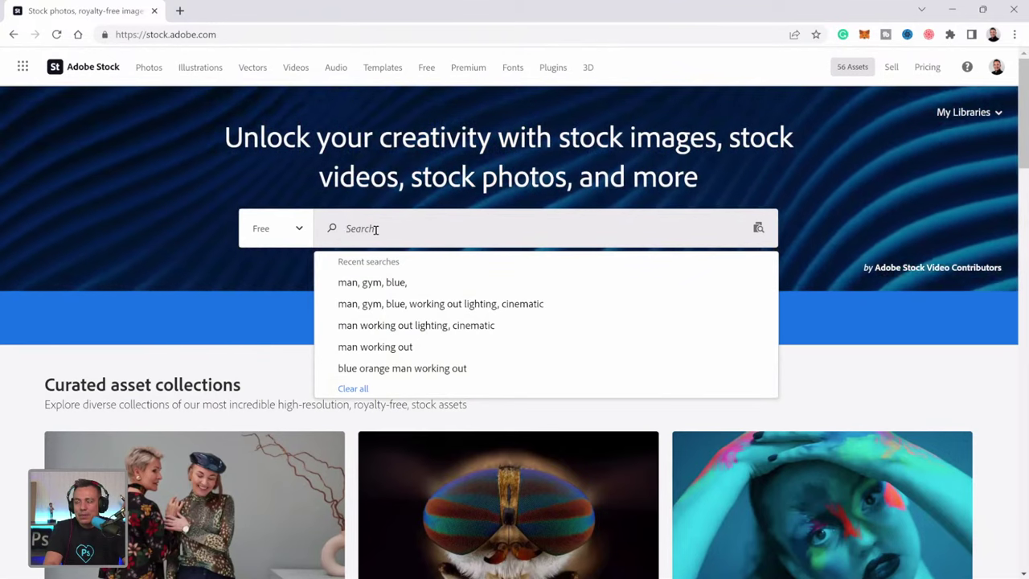
text(porta)
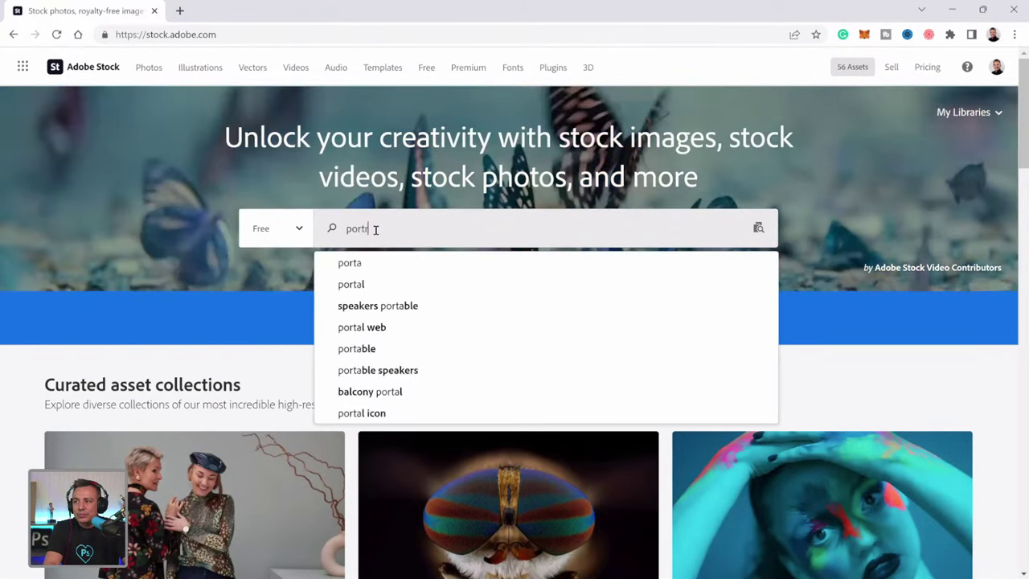
key(BackSpace)
text(rai)
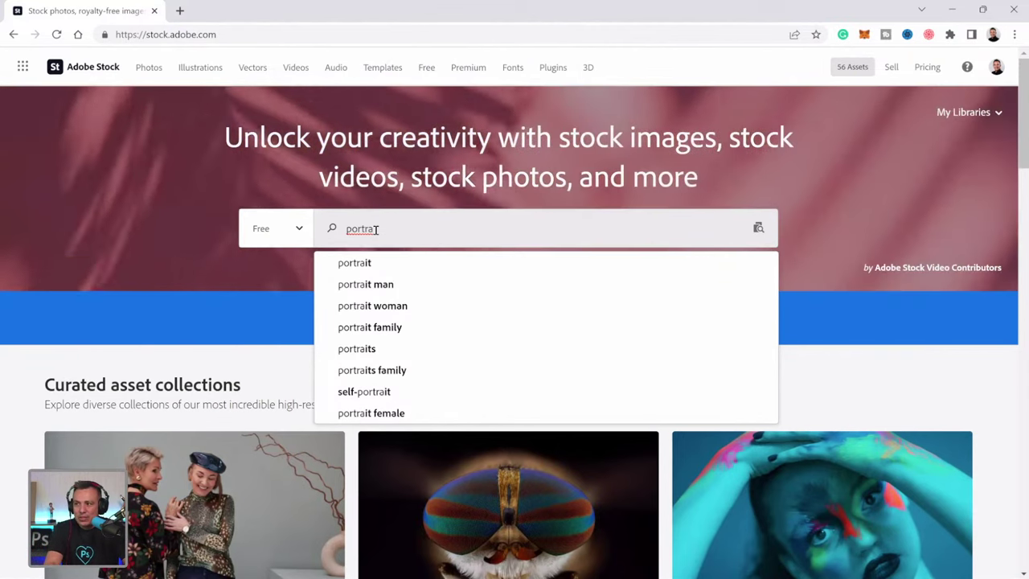
text(t)
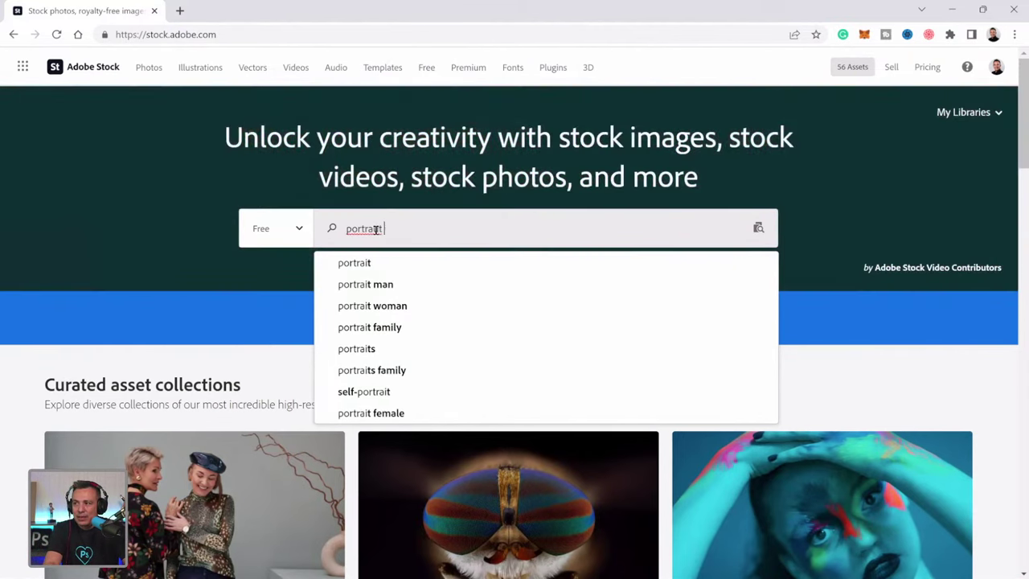
key(BackSpace)
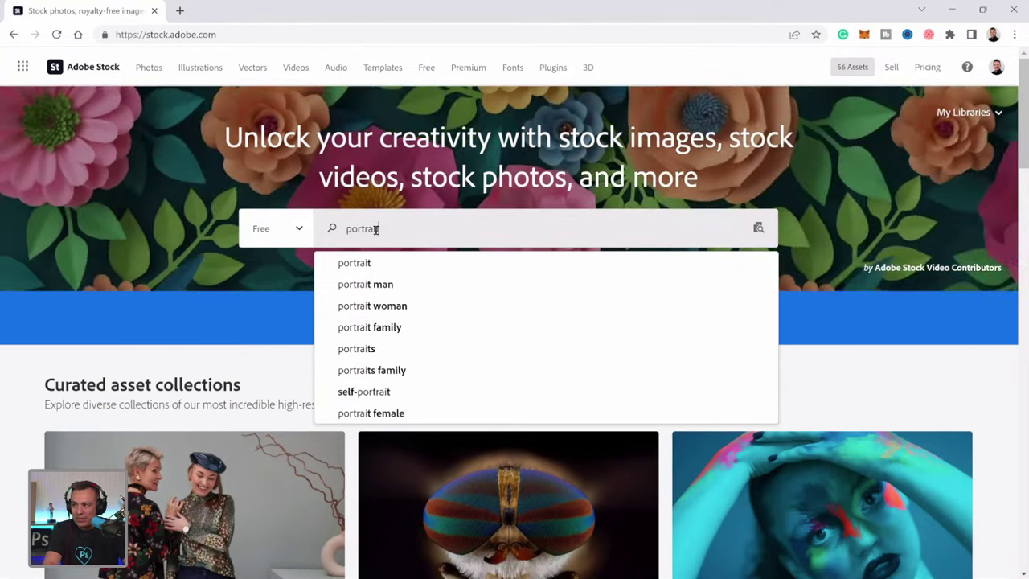
text(t woma)
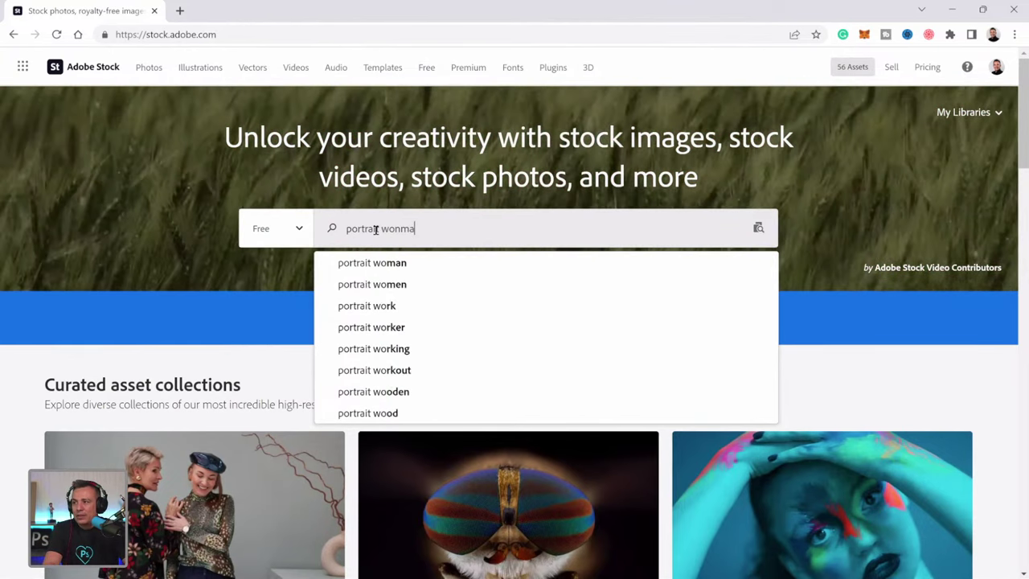
key(BackSpace)
key(BackSpace)
text(man grat b)
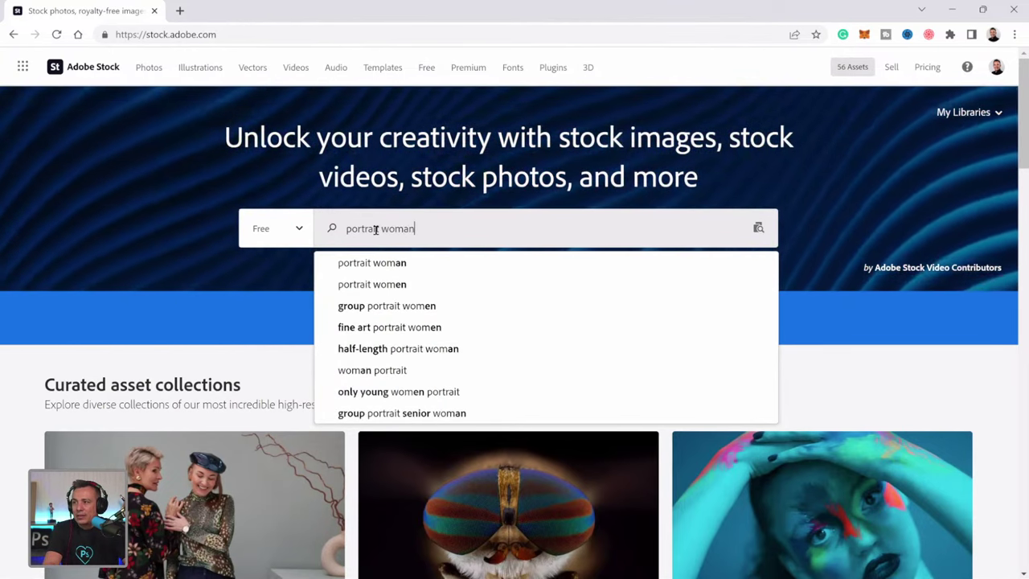
key(BackSpace)
key(BackSpace)
key(BackSpace)
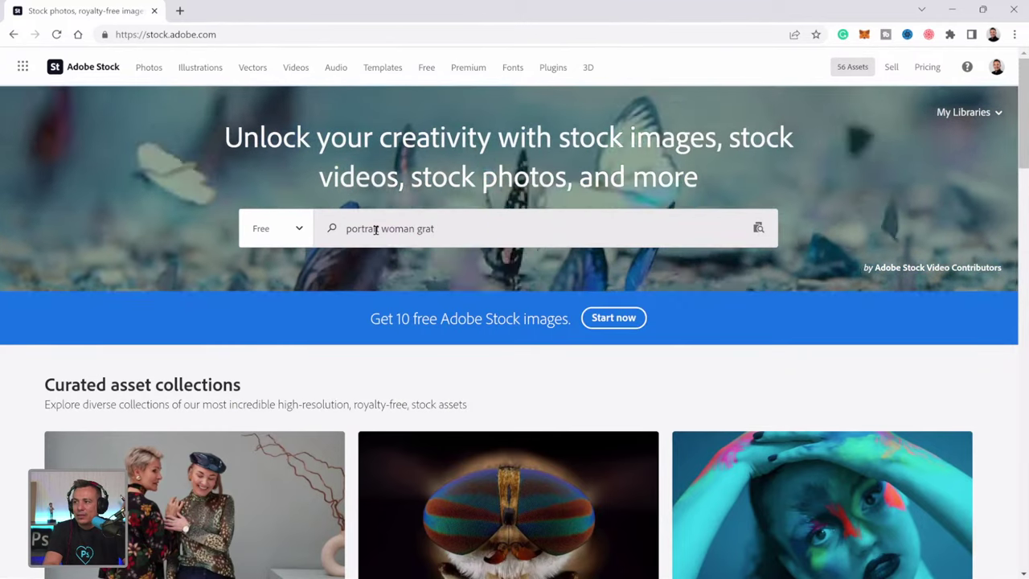
text(y g)
key(BackSpace)
text(bac)
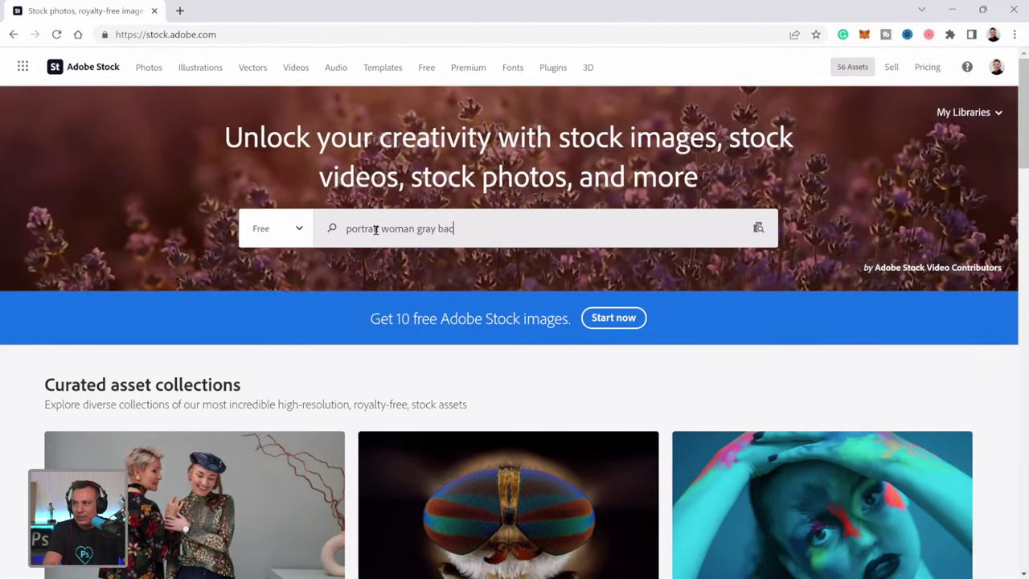
text(kground)
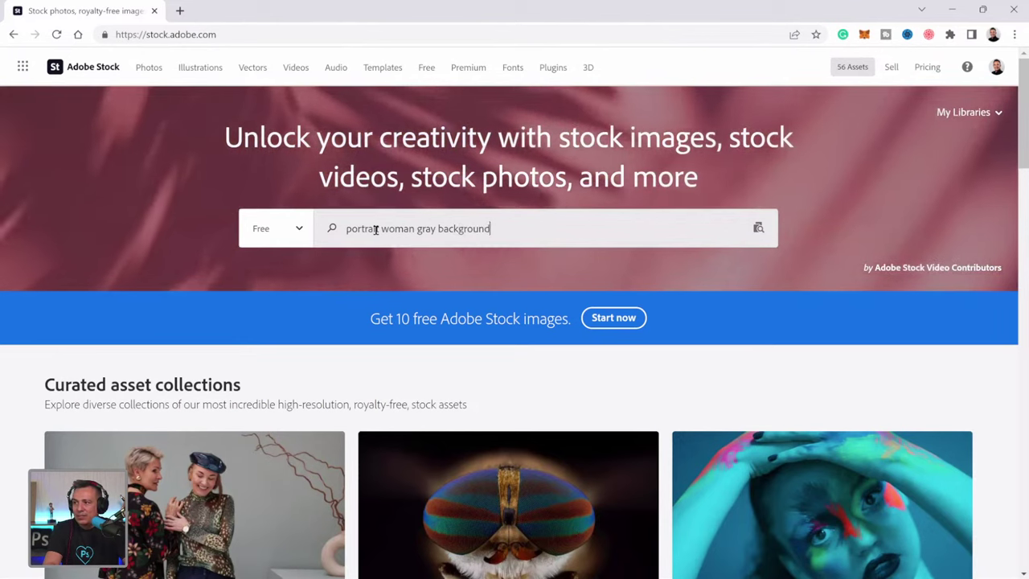
key(Return)
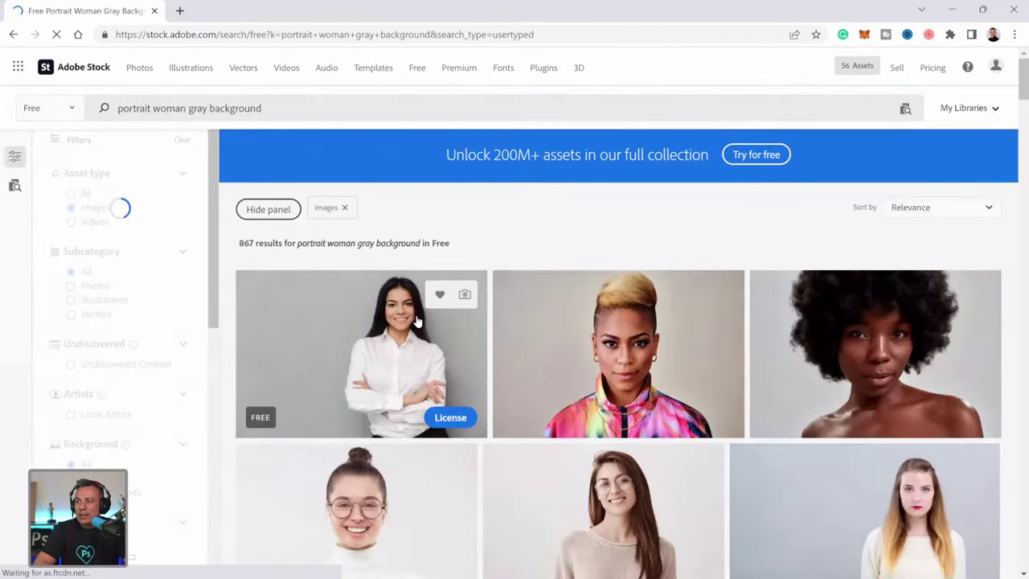
Scroll through the gray-background portraits, then replace the query with 'isolated hair'
scroll(414, 330, down, 4)
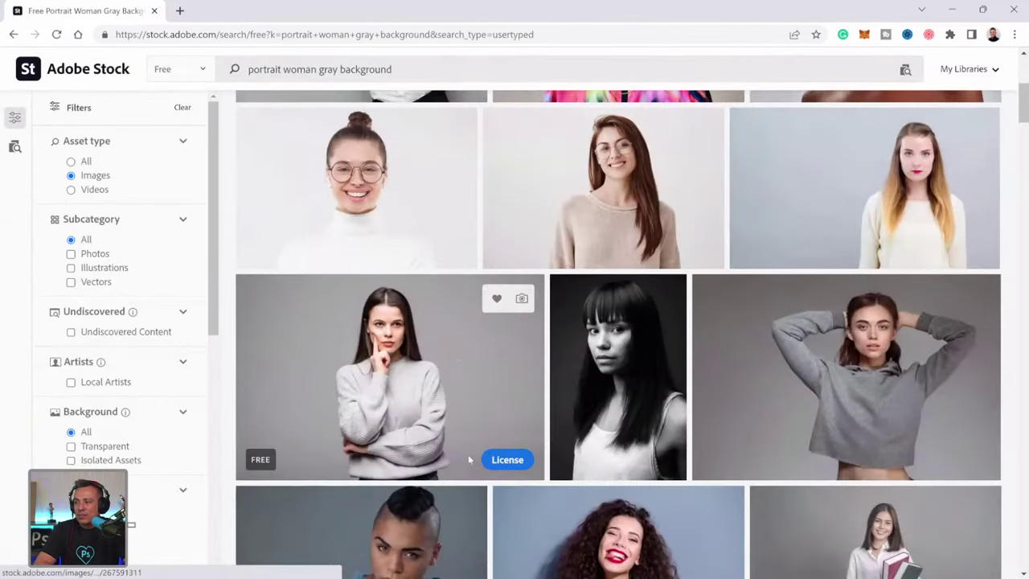
scroll(563, 383, down, 5)
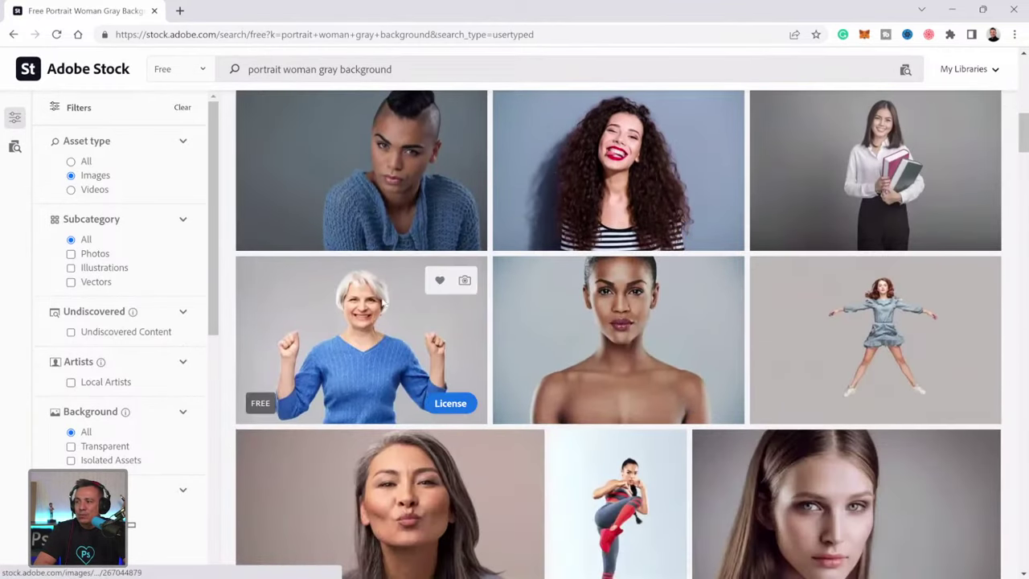
scroll(370, 330, down, 2)
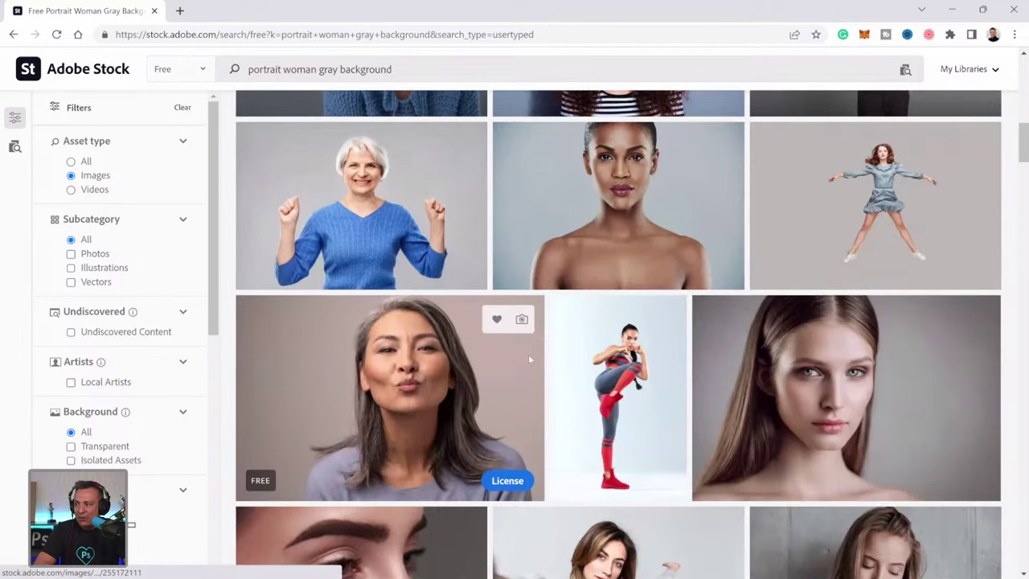
scroll(774, 368, down, 5)
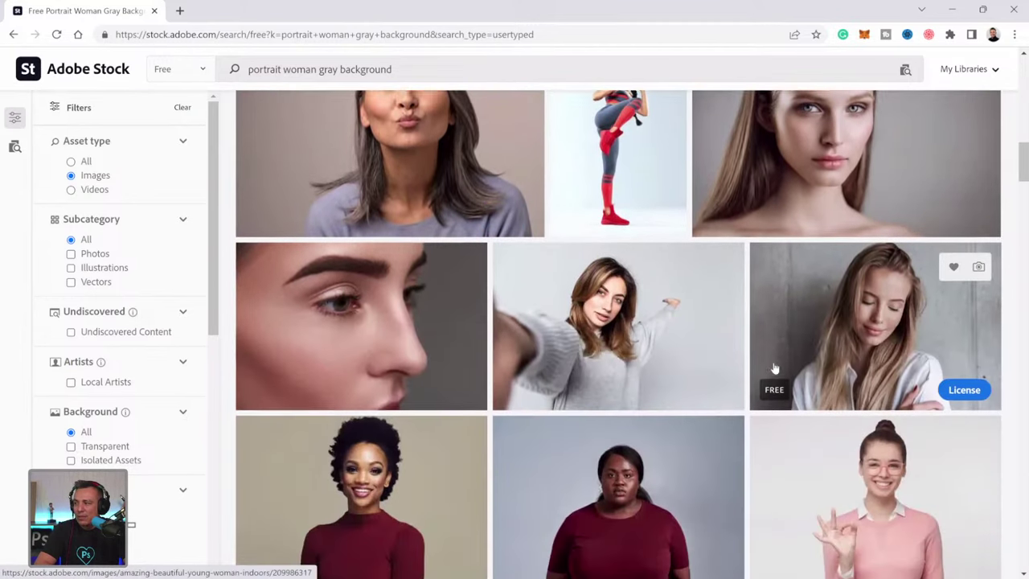
scroll(491, 466, down, 6)
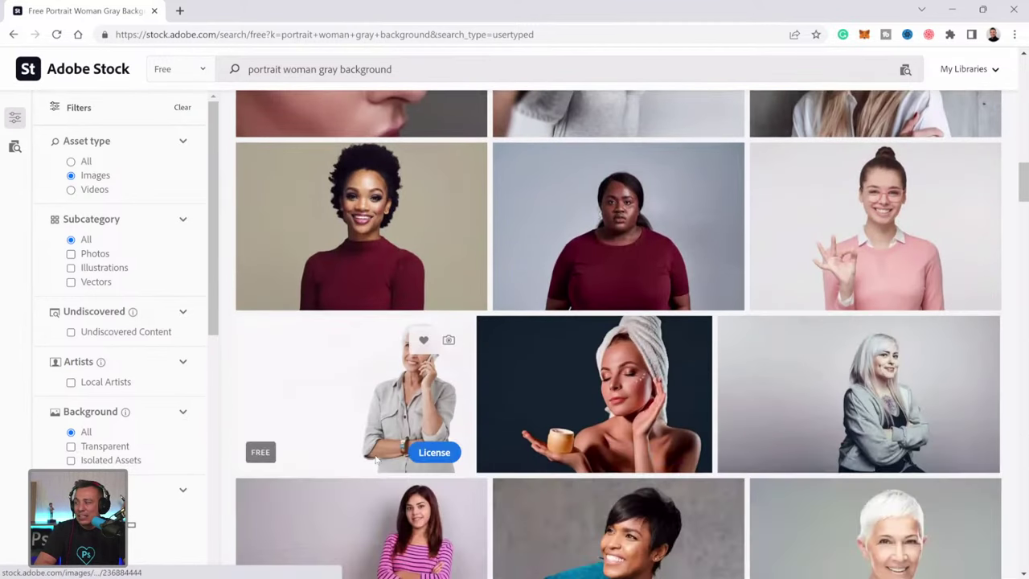
scroll(376, 462, down, 2)
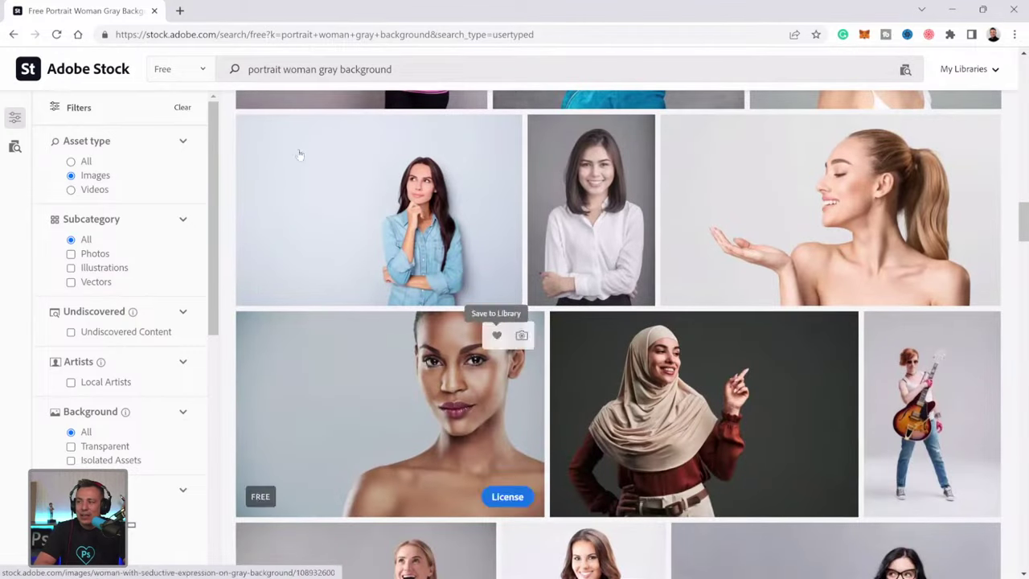
drag(443, 77, 172, 80)
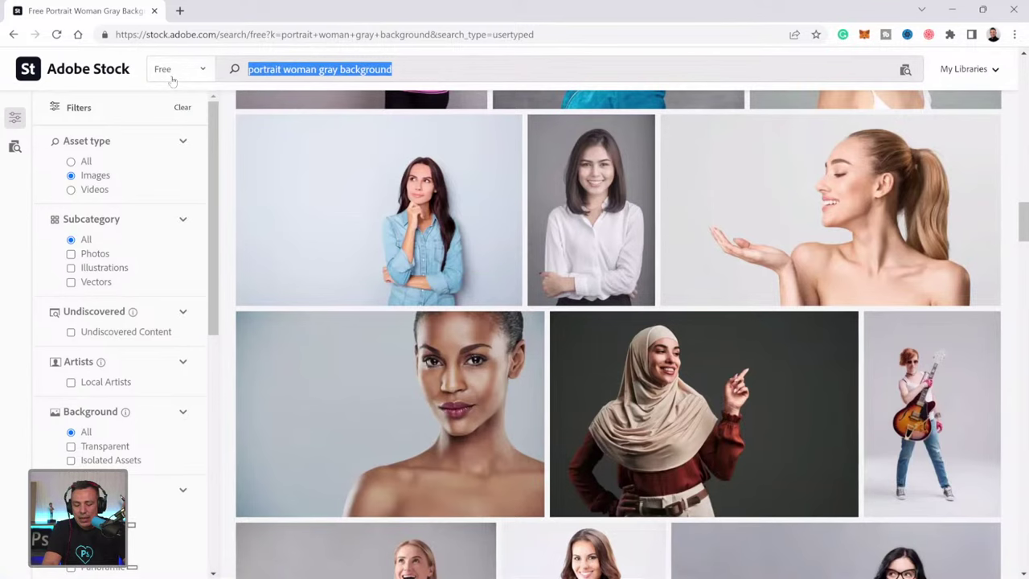
text(isolate)
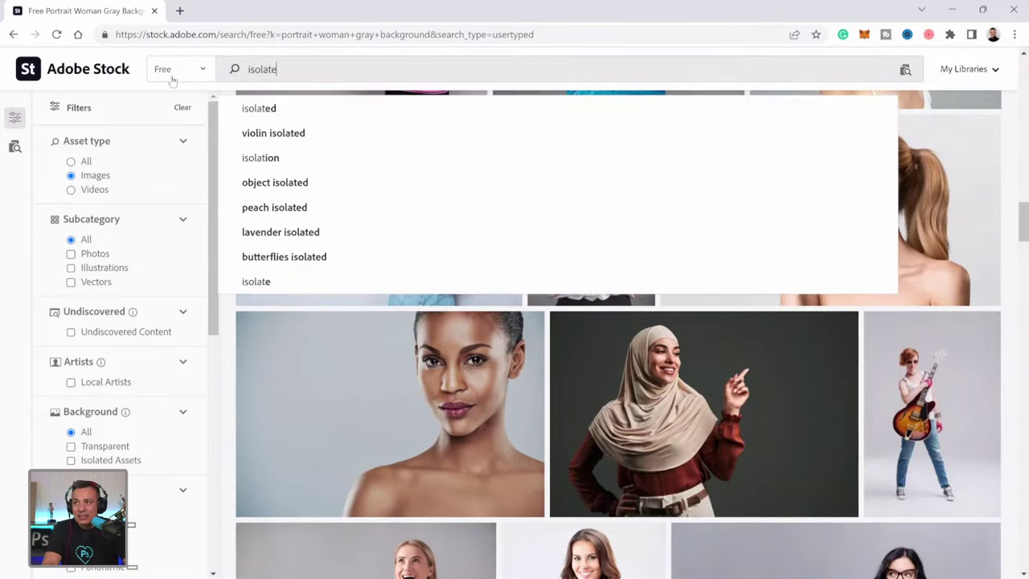
text(d hair)
Run the 'isolated hair' search, browse its results, and place the cursor after 'hair'
key(Return)
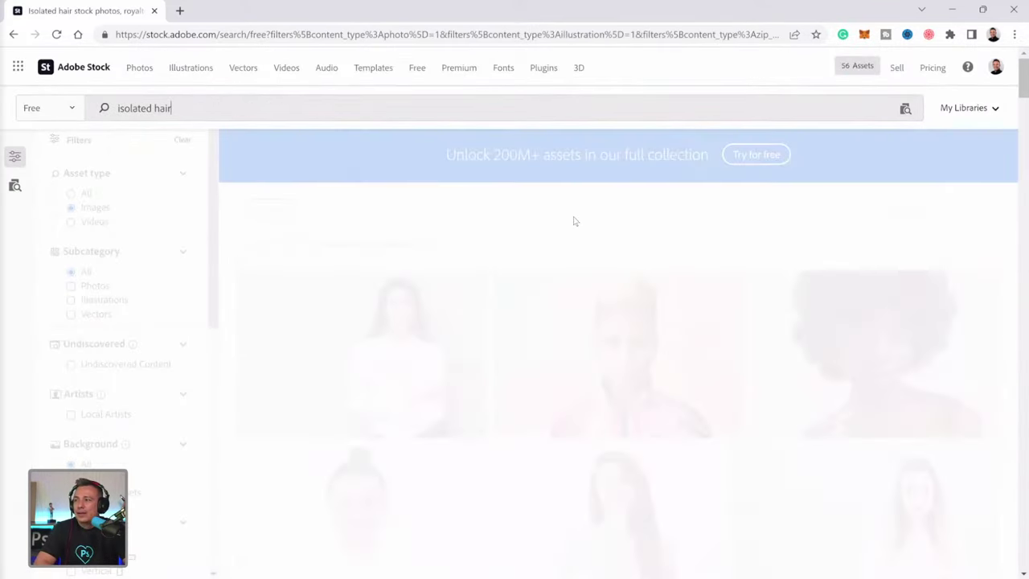
scroll(691, 305, down, 3)
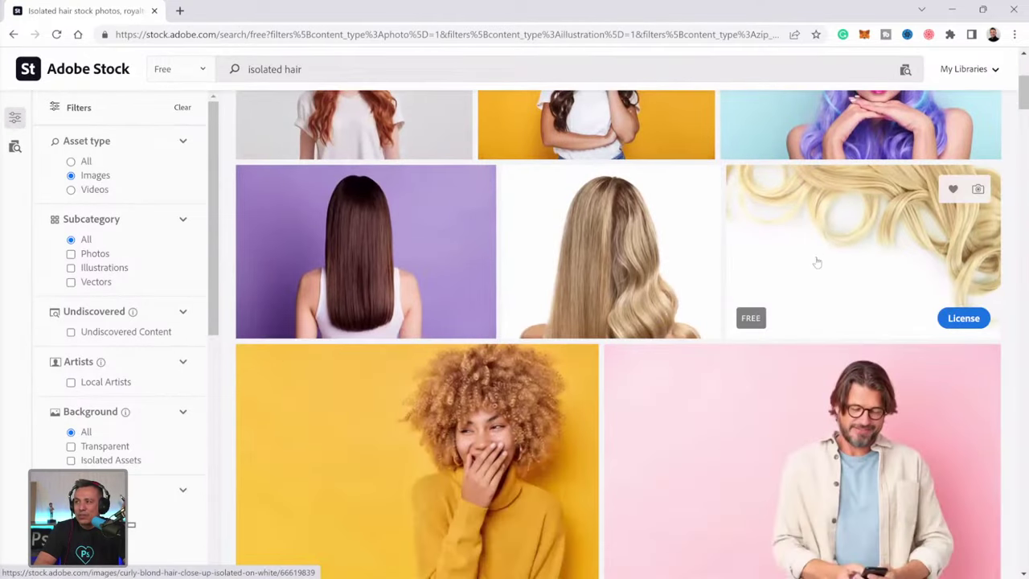
scroll(812, 261, down, 5)
scroll(432, 291, down, 10)
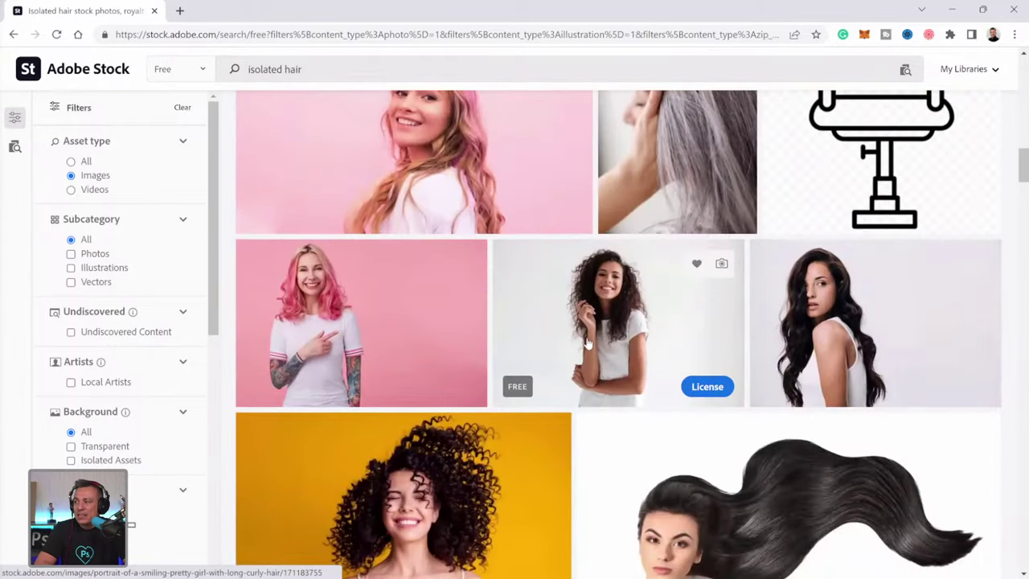
scroll(691, 370, down, 3)
scroll(611, 386, down, 2)
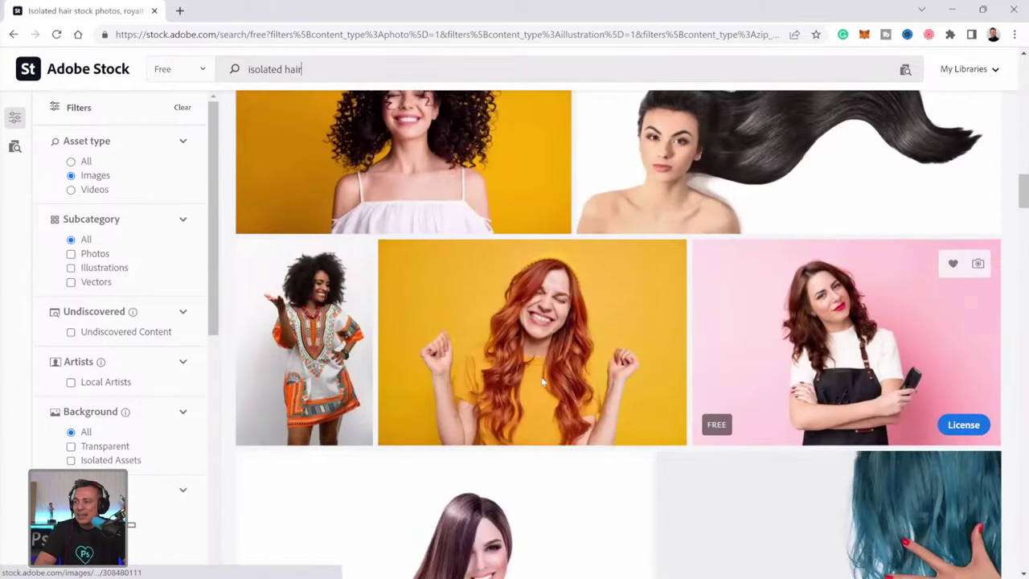
scroll(464, 373, down, 10)
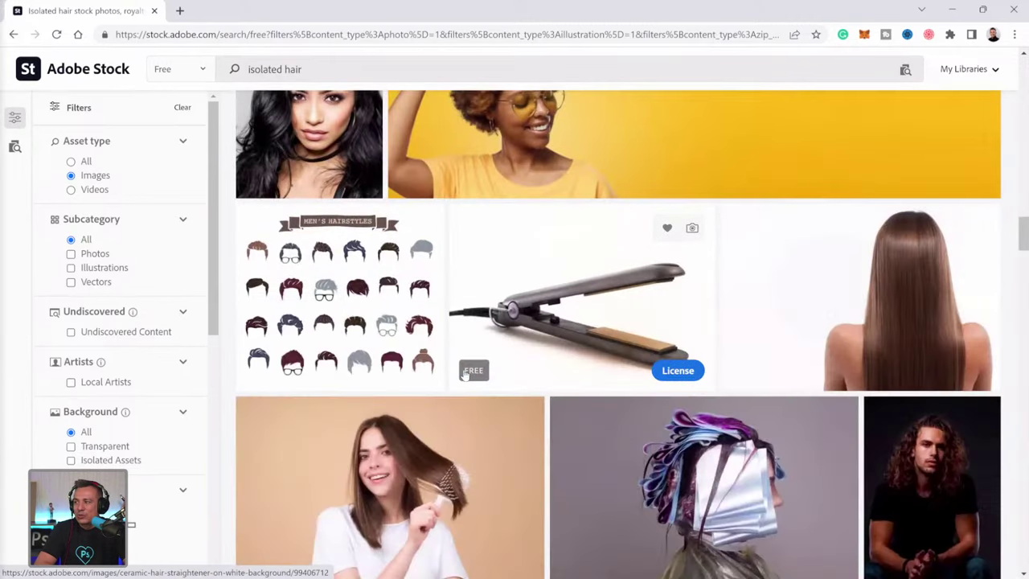
scroll(464, 373, down, 6)
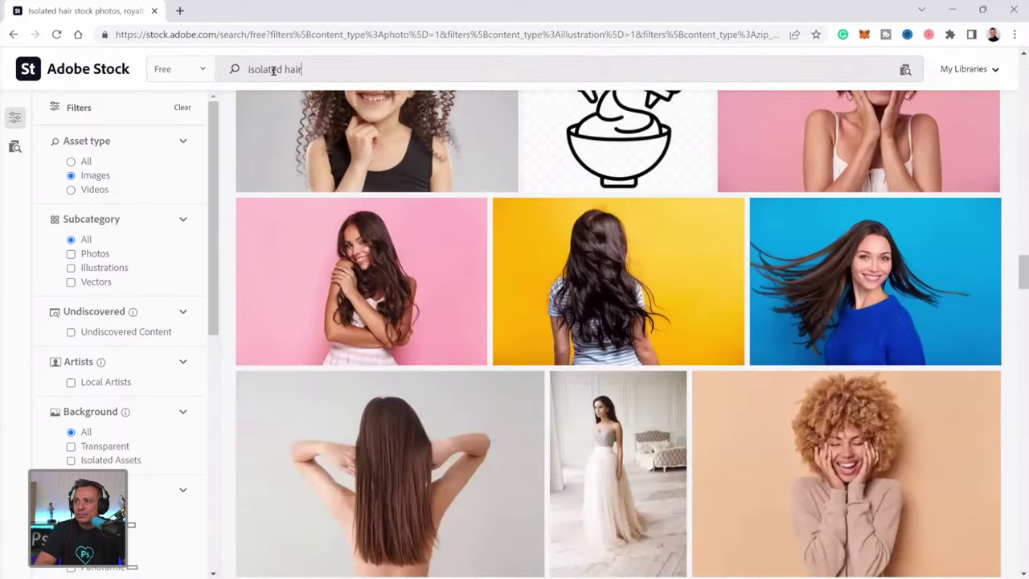
double_click(299, 70)
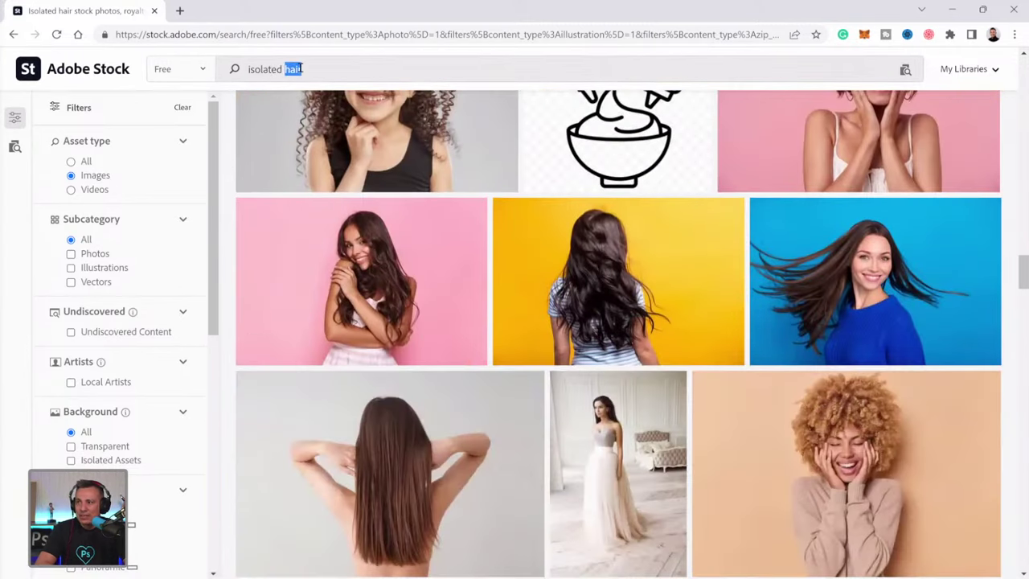
click(299, 69)
Run the 'isolated hair ball' search and scroll through its results
text(ball)
key(Return)
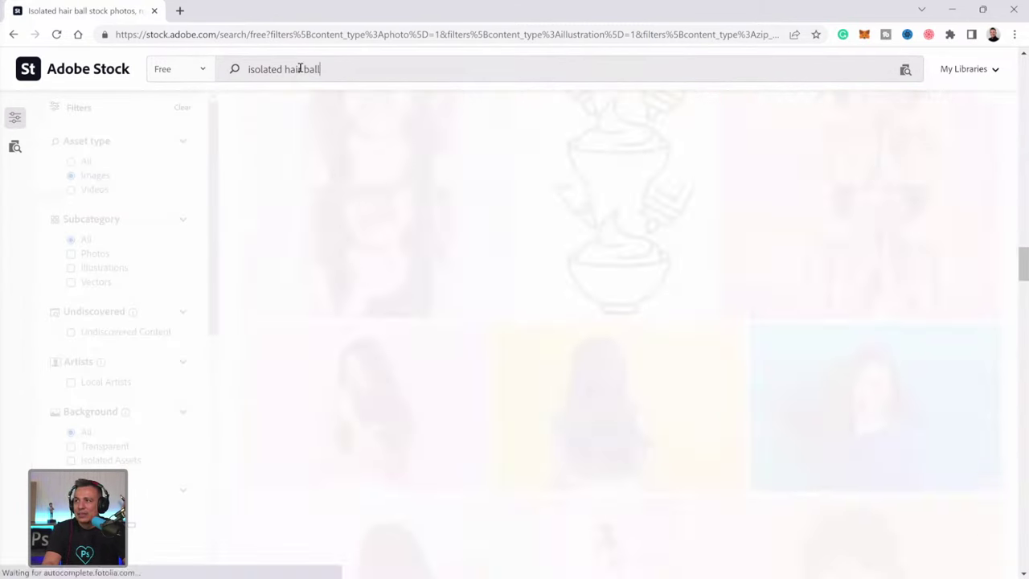
scroll(823, 254, down, 2)
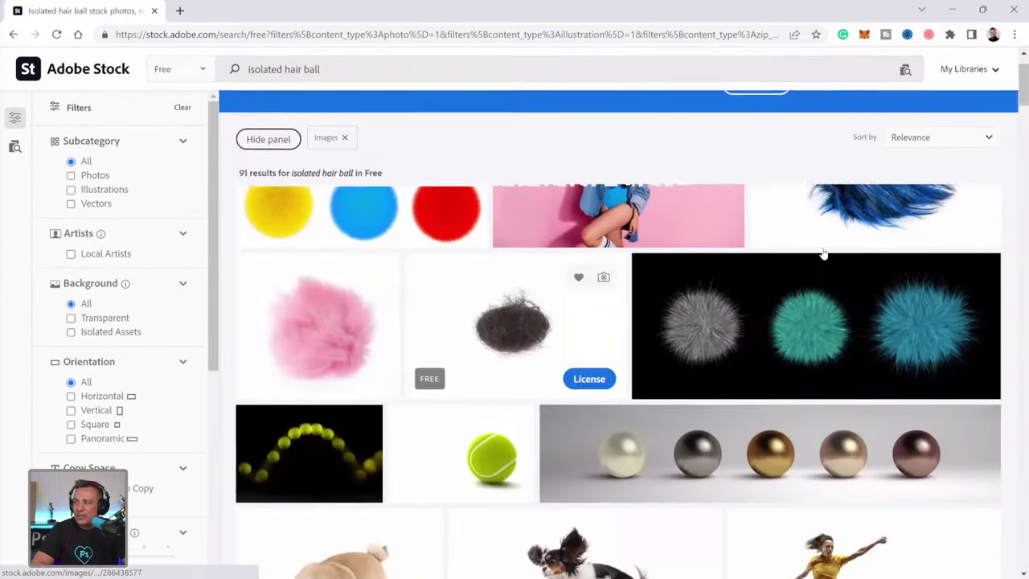
scroll(531, 185, down, 2)
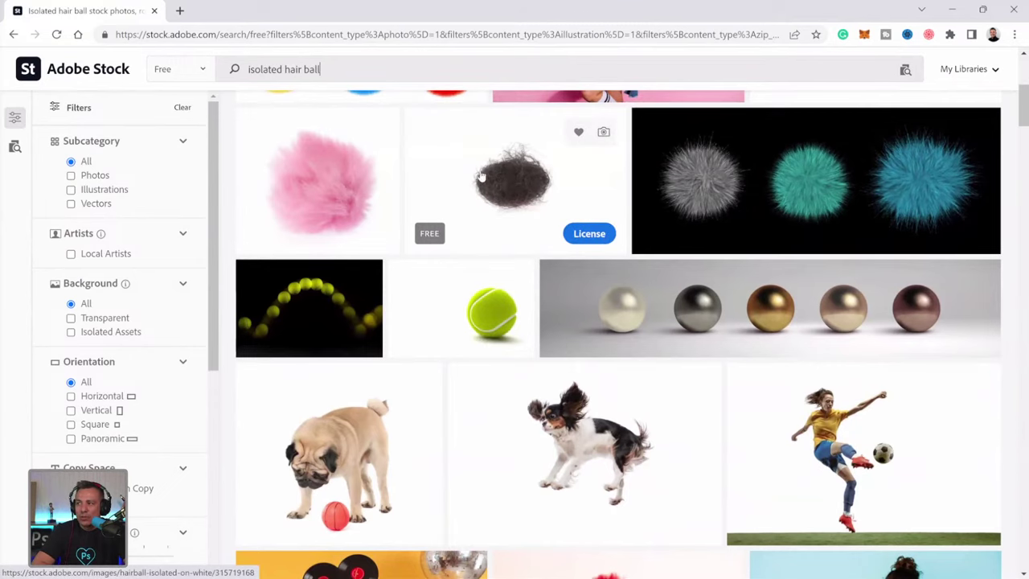
scroll(505, 187, down, 1)
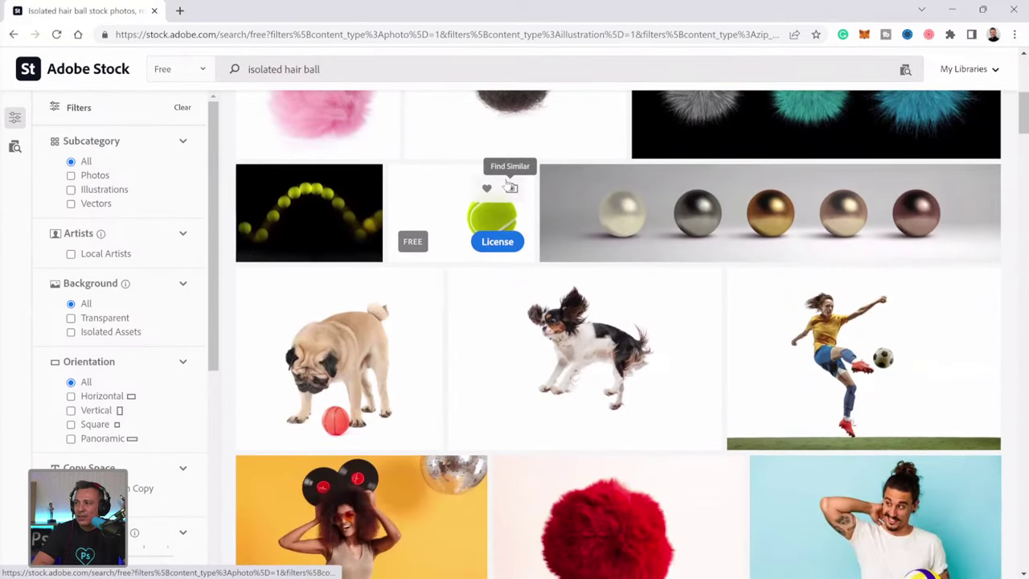
Preview the free Hairball isolated on white image's details, then return to the results
click(500, 124)
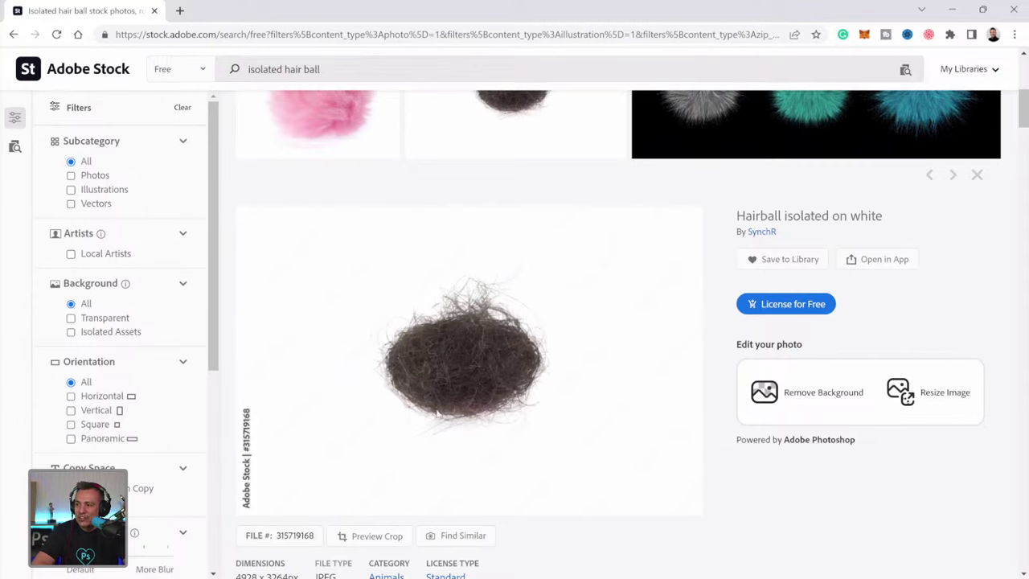
scroll(424, 401, down, 4)
scroll(424, 400, up, 8)
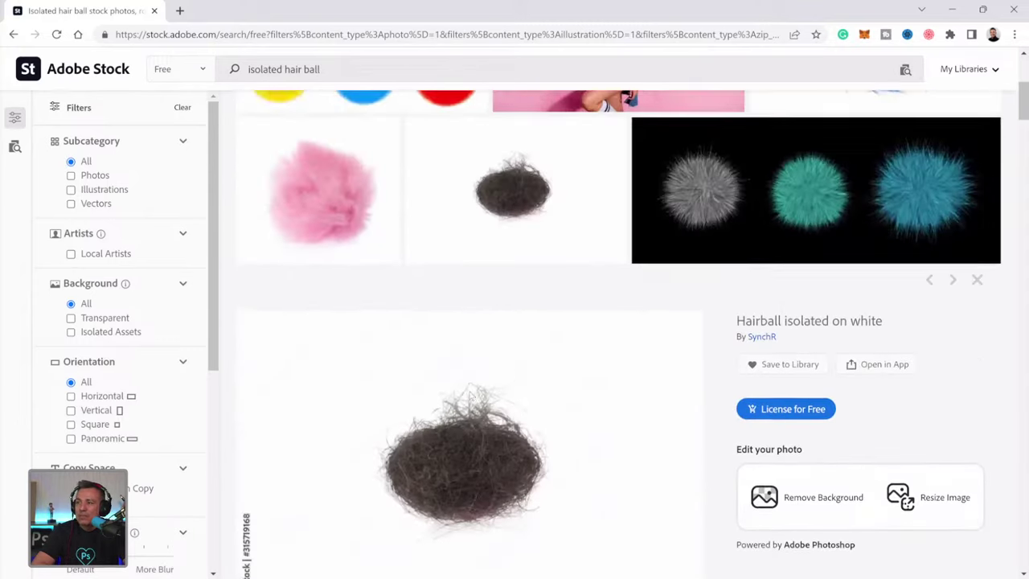
scroll(487, 410, up, 2)
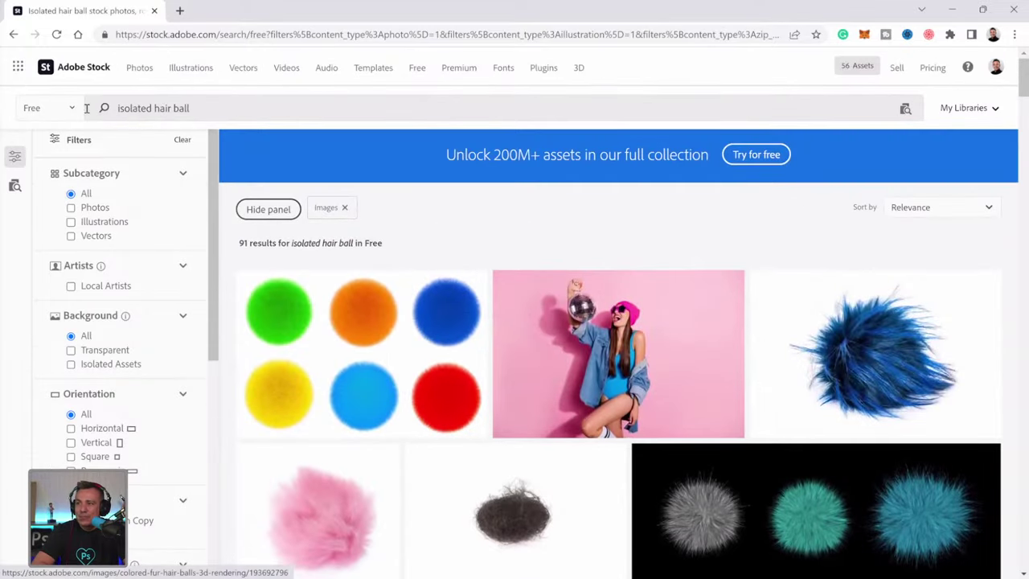
click(46, 106)
Widen the search from Free assets to all Images and scroll the results
click(45, 139)
right_click(185, 134)
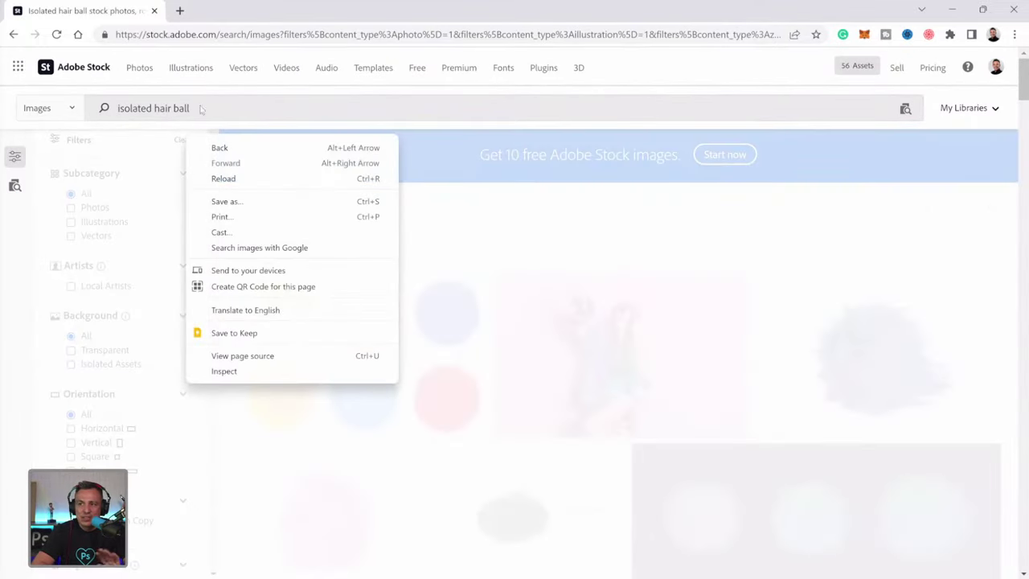
key(Escape)
scroll(750, 380, down, 2)
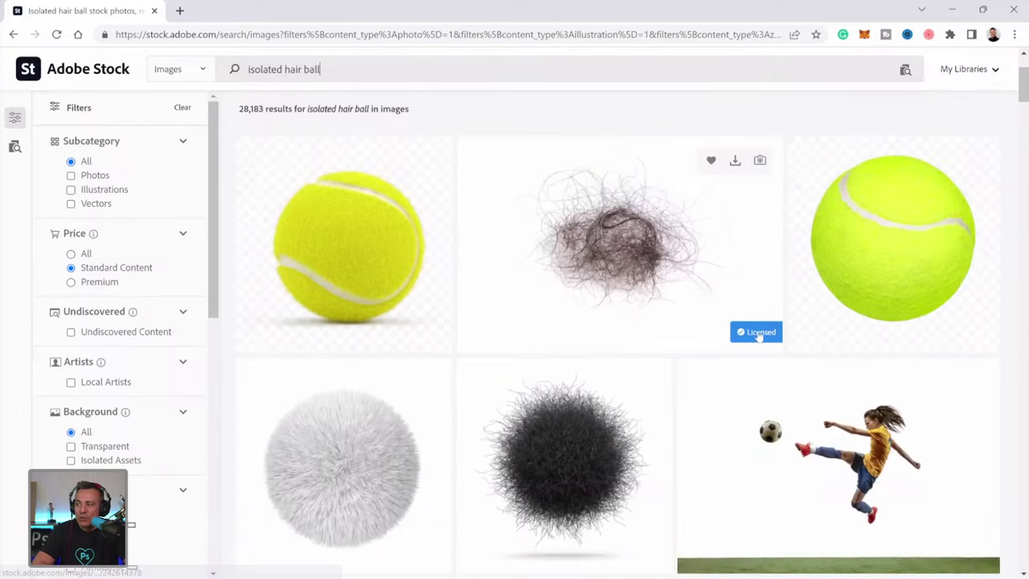
Save the licensed heap-of-hair image to the library and return to Photoshop
click(638, 254)
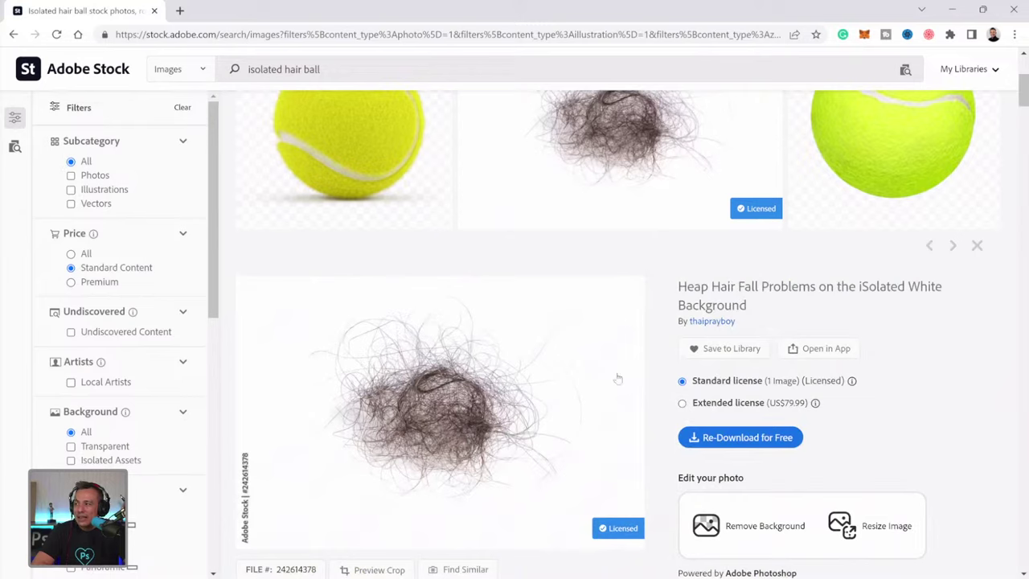
click(730, 352)
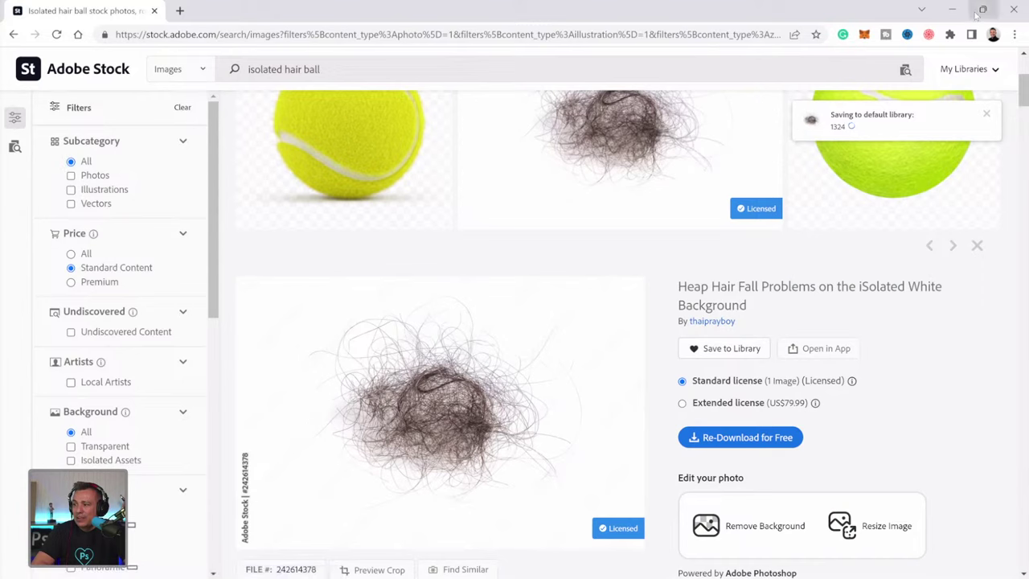
click(952, 10)
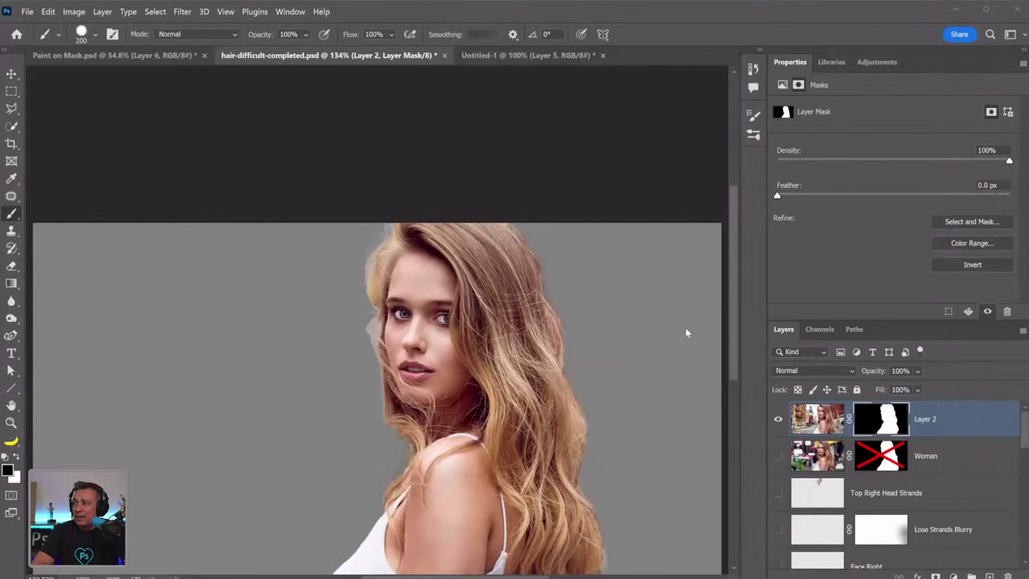
Browse the Libraries panel, clearing the earlier hair search to list all items
scroll(686, 333, down, 1)
click(832, 62)
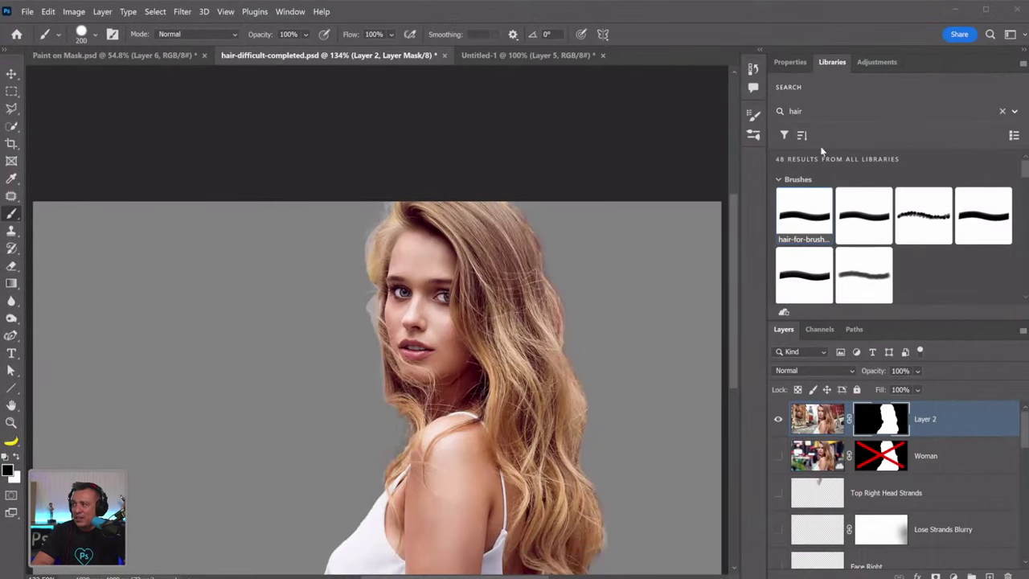
click(1004, 113)
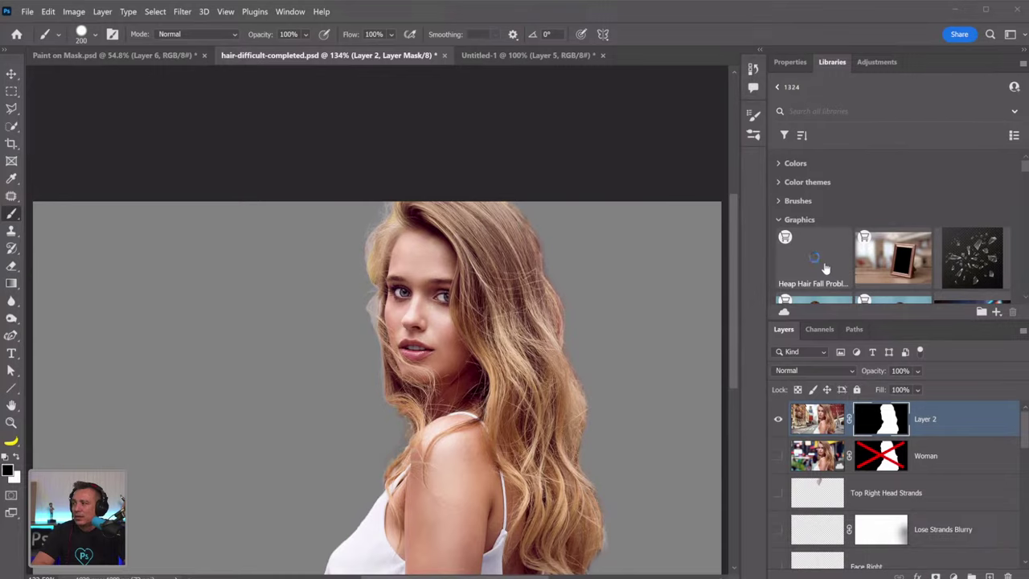
scroll(825, 268, down, 2)
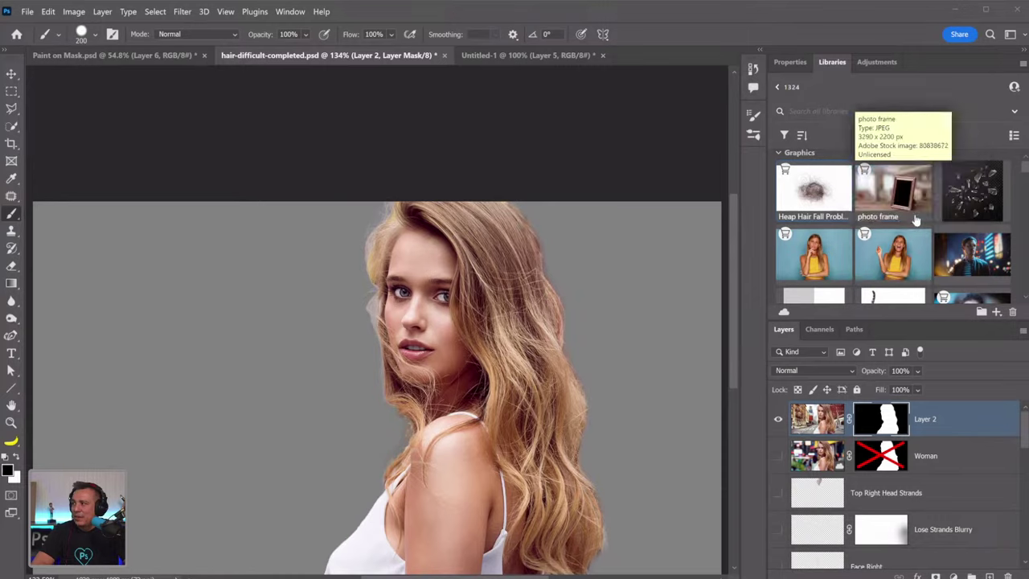
Search the libraries for 'hair' and license the long-haired woman stock photo
click(836, 111)
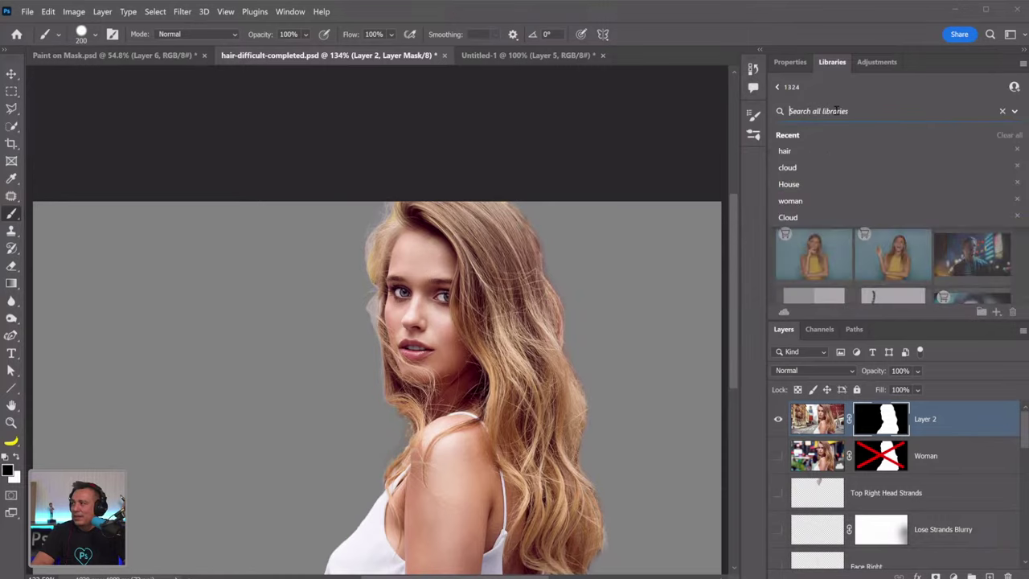
text(hair)
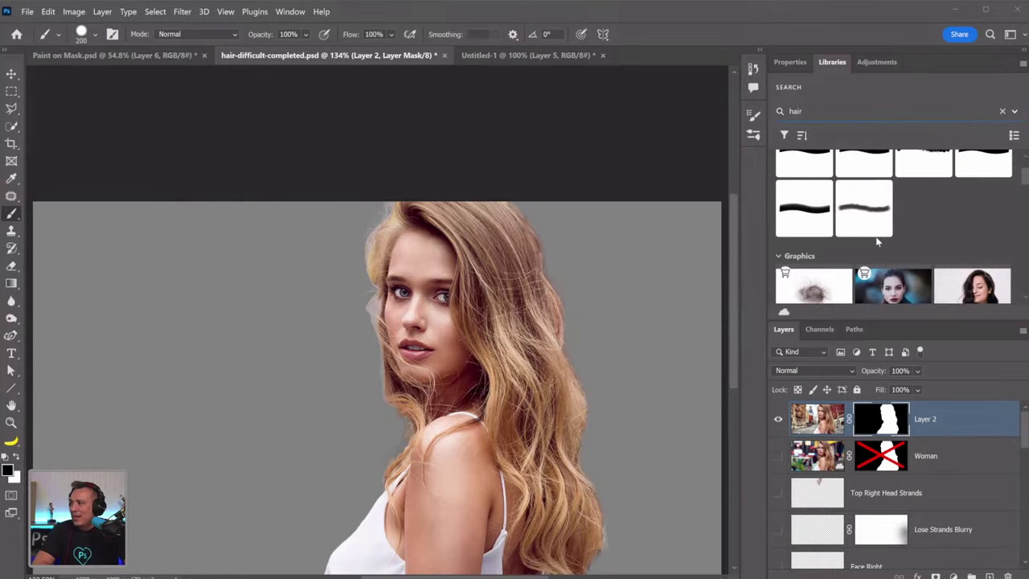
scroll(828, 233, down, 1)
scroll(829, 233, down, 2)
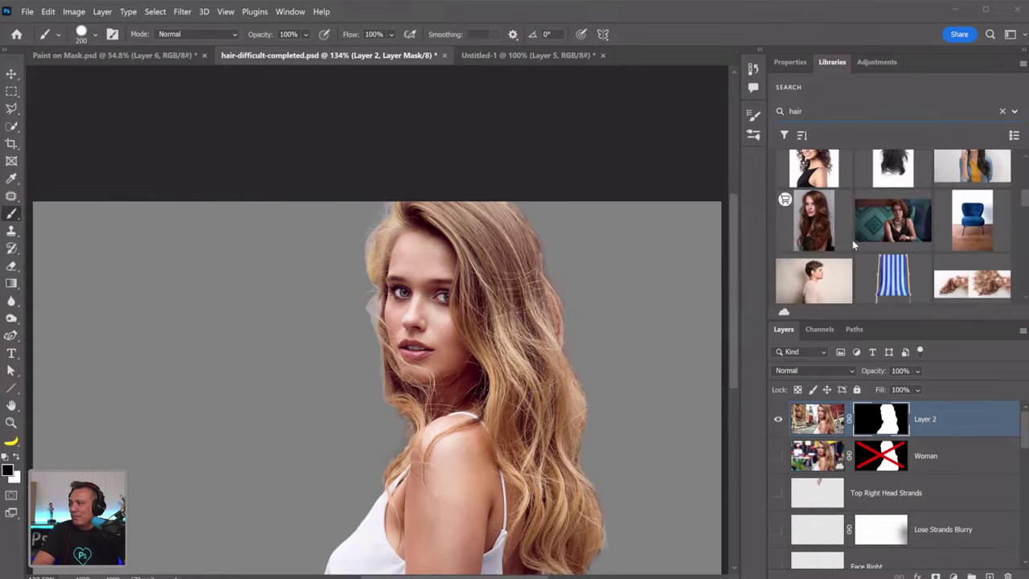
click(808, 231)
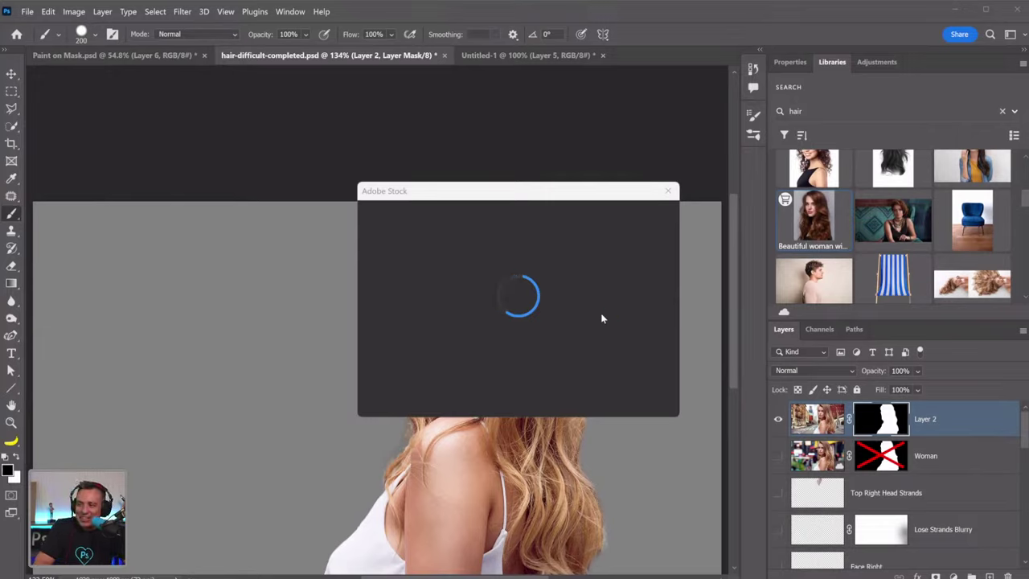
click(622, 379)
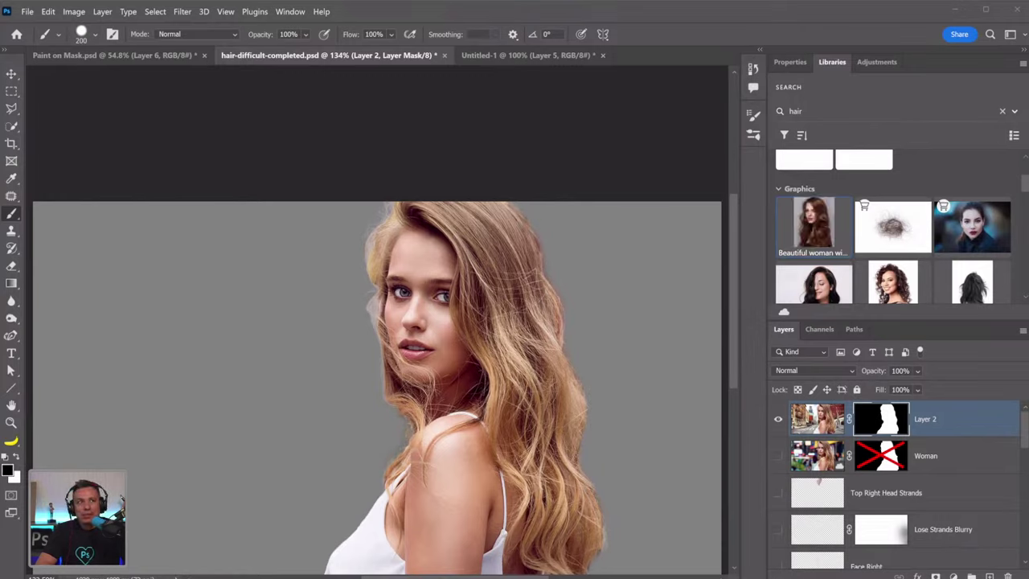
Open the woman photo, then license the Heap Hair Fall image and open it too
double_click(821, 224)
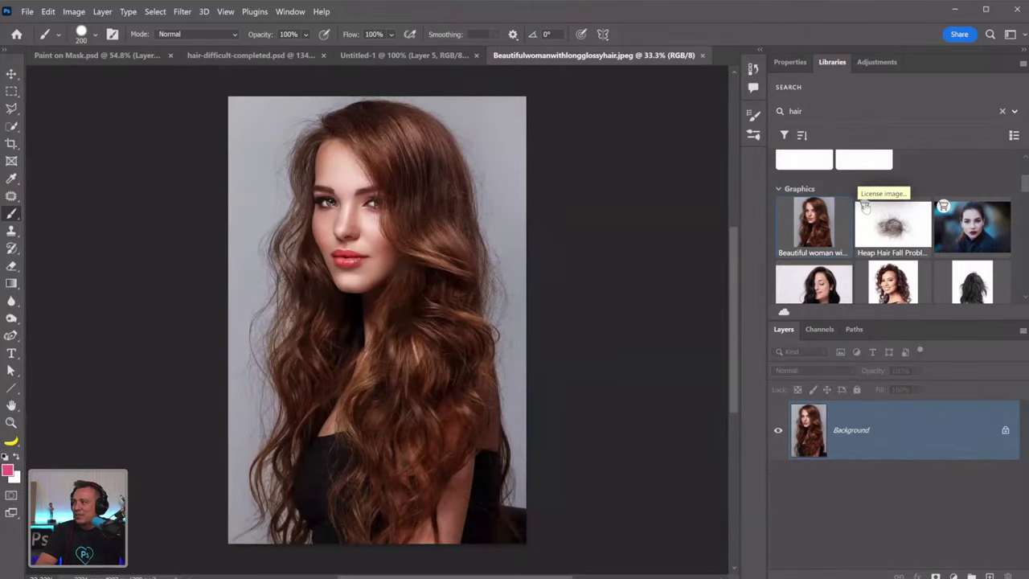
click(864, 206)
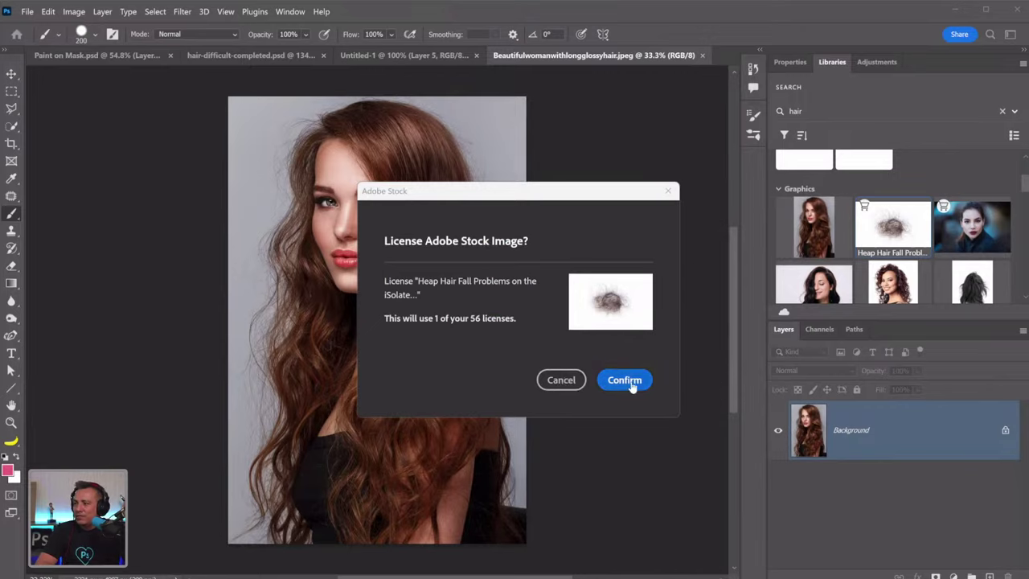
click(628, 381)
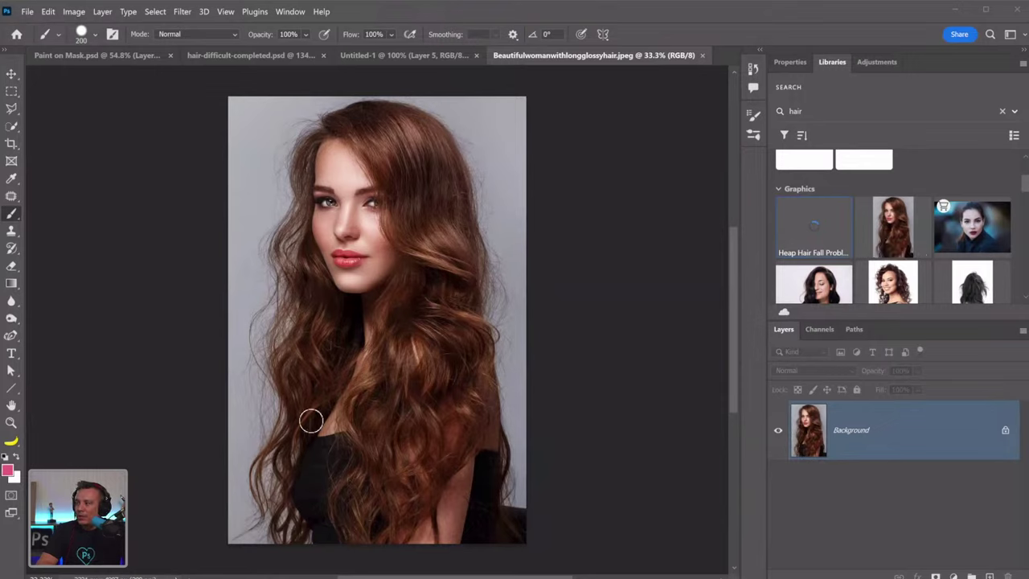
double_click(818, 232)
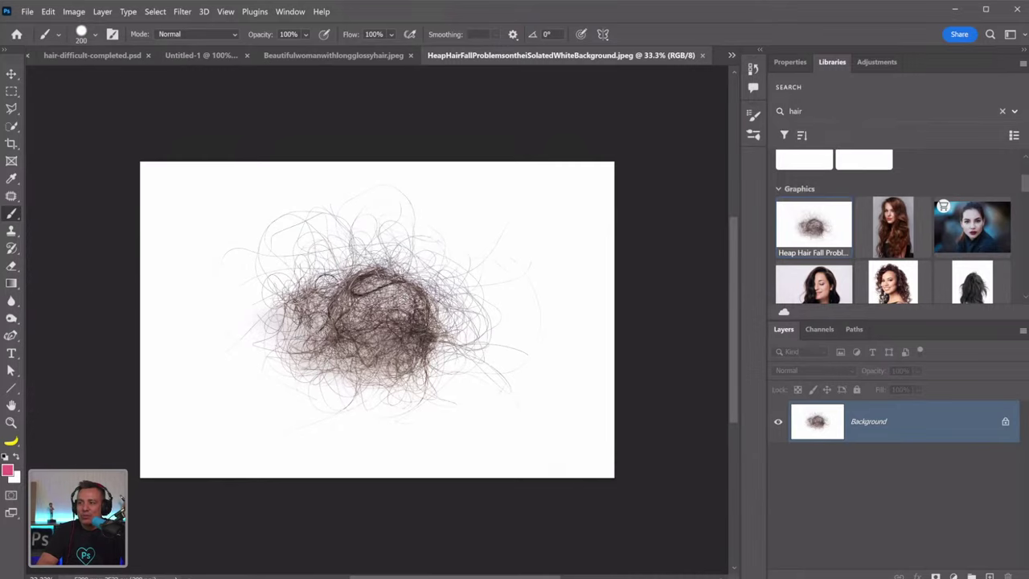
In Channels, compare Red and Blue, then duplicate Blue into a Blue copy channel
click(816, 331)
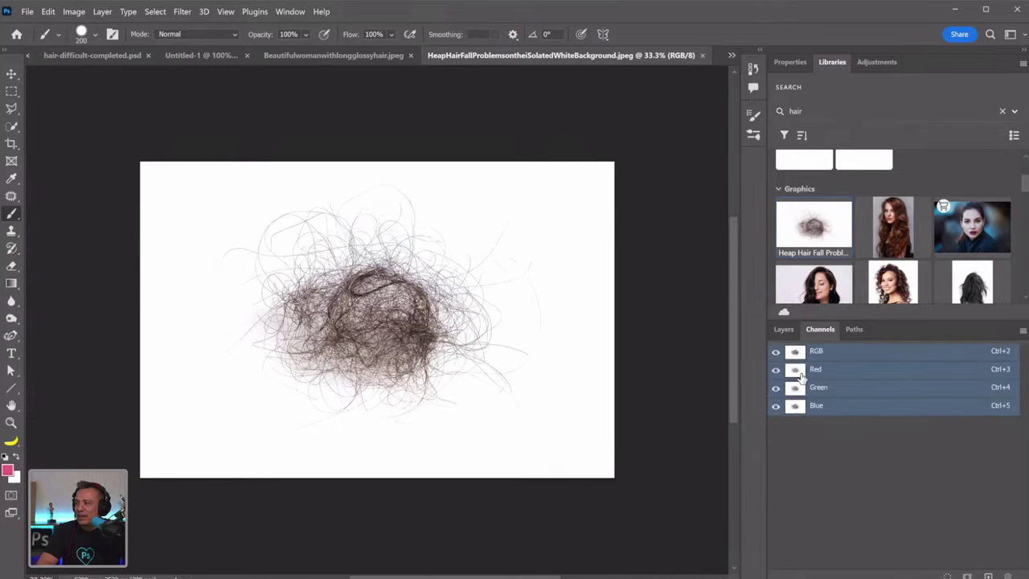
click(800, 375)
click(804, 406)
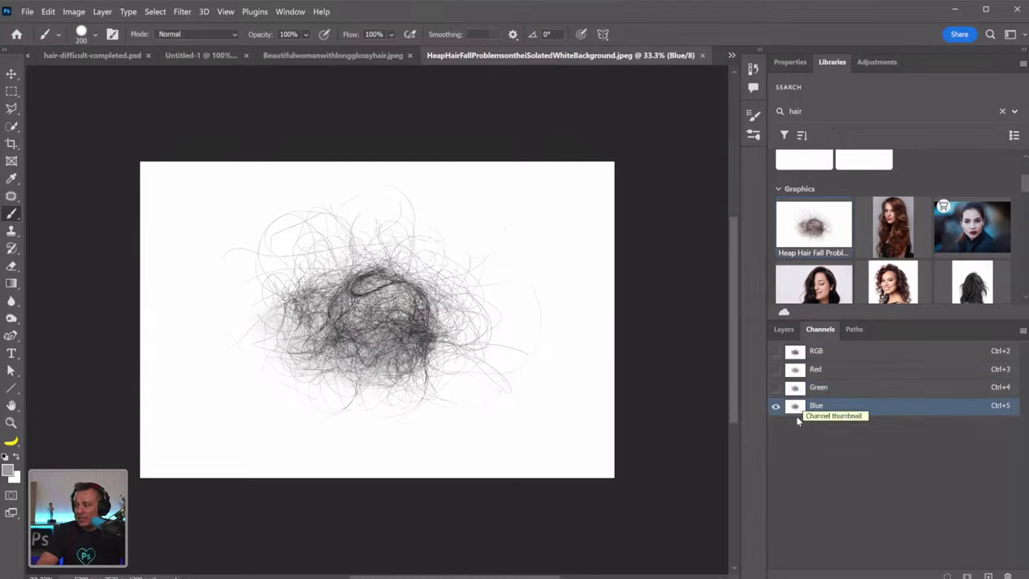
drag(794, 411, 989, 575)
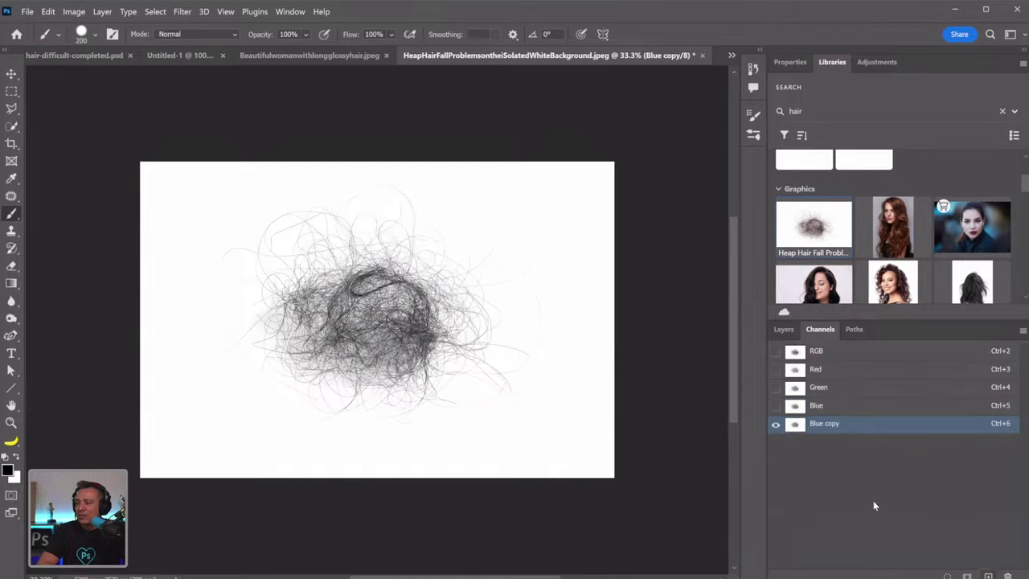
click(73, 11)
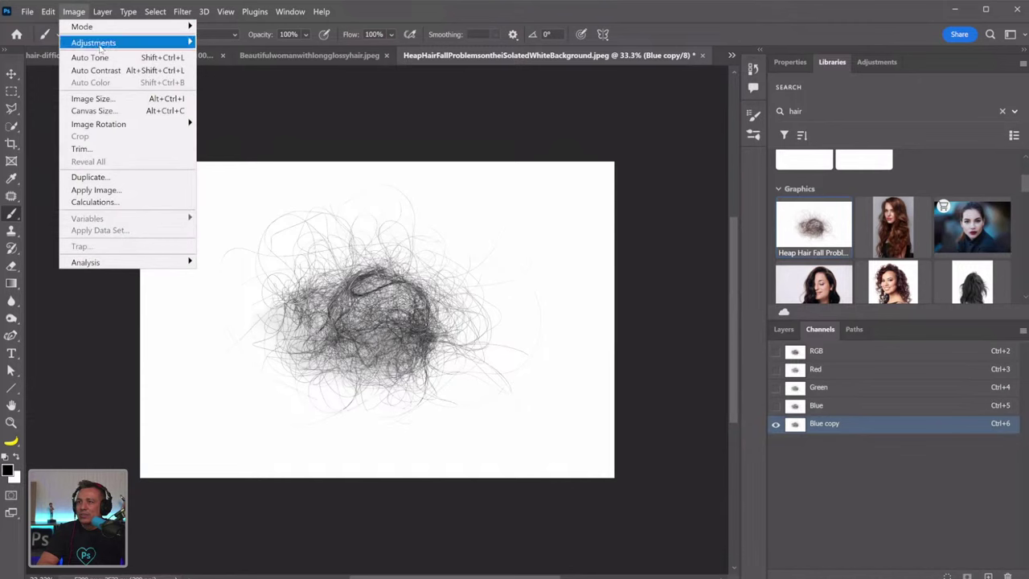
Apply Levels to the Blue copy channel with midtones 0.52 and white point 249
mouse_move(120, 42)
click(220, 55)
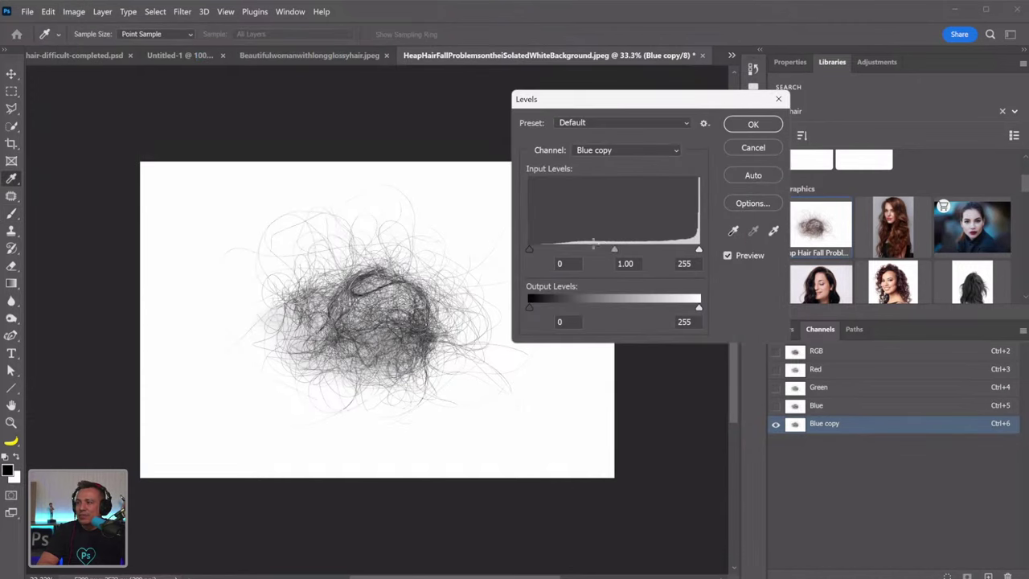
drag(613, 251, 695, 252)
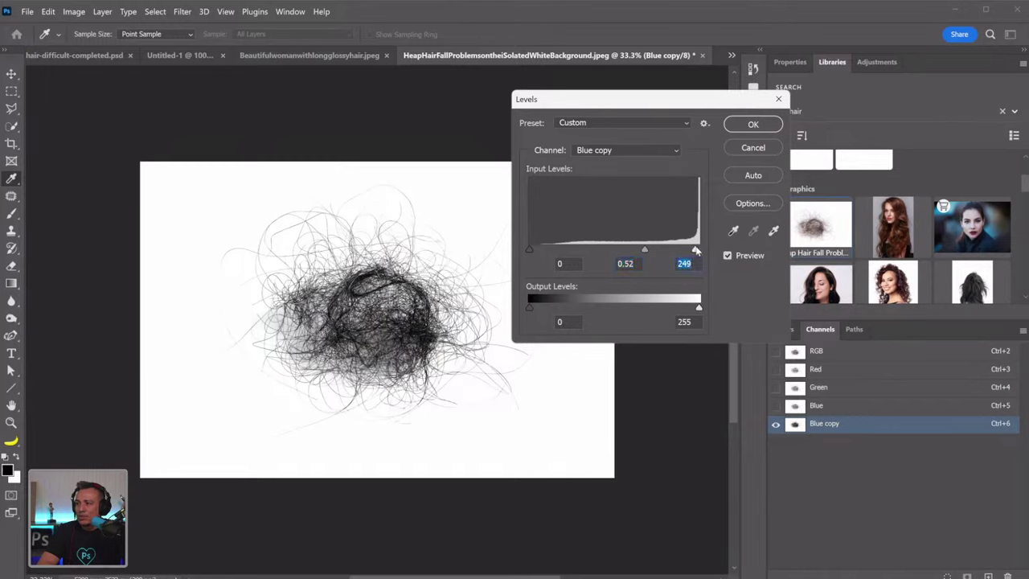
click(740, 126)
key(b)
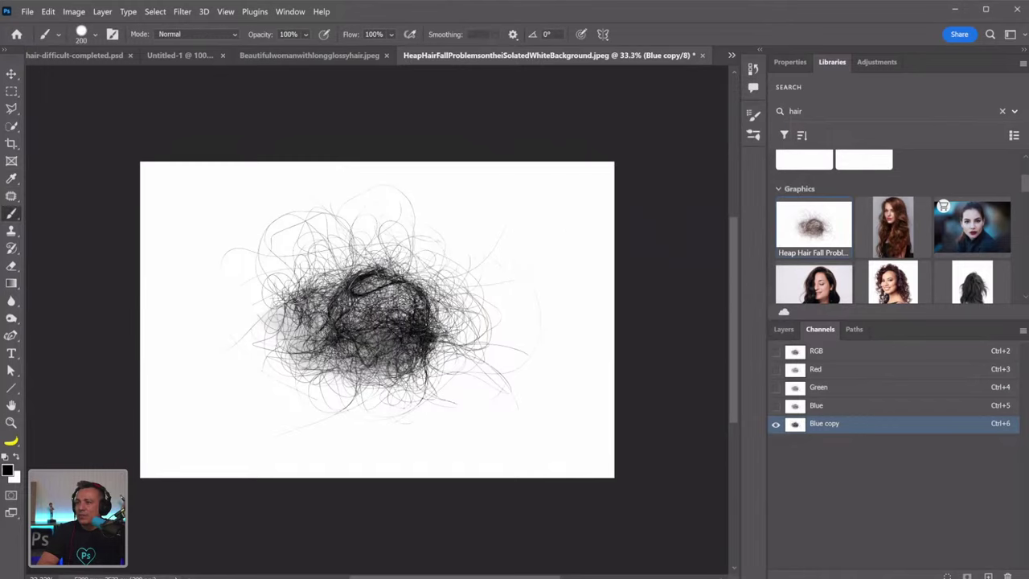
click(72, 11)
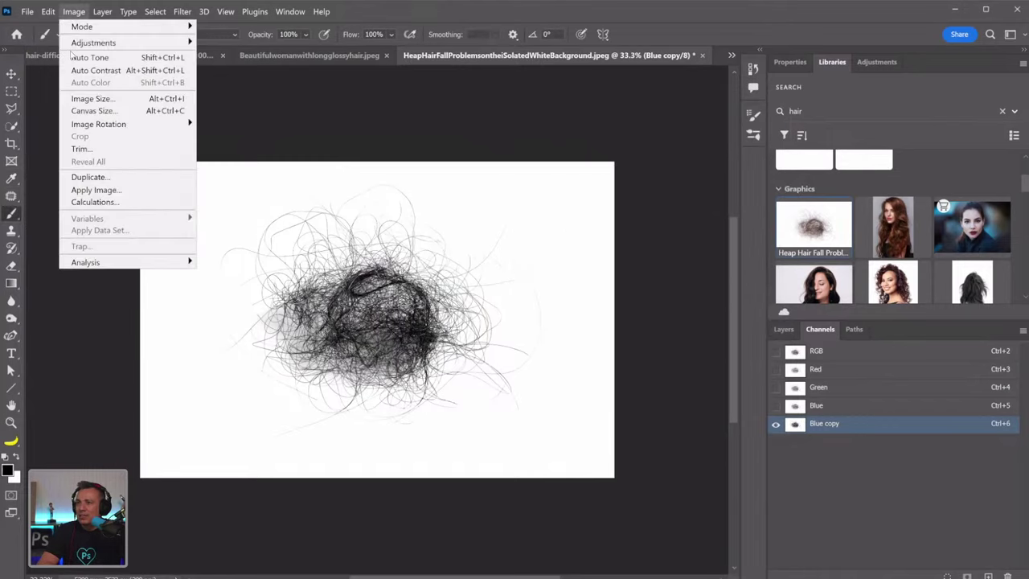
click(127, 193)
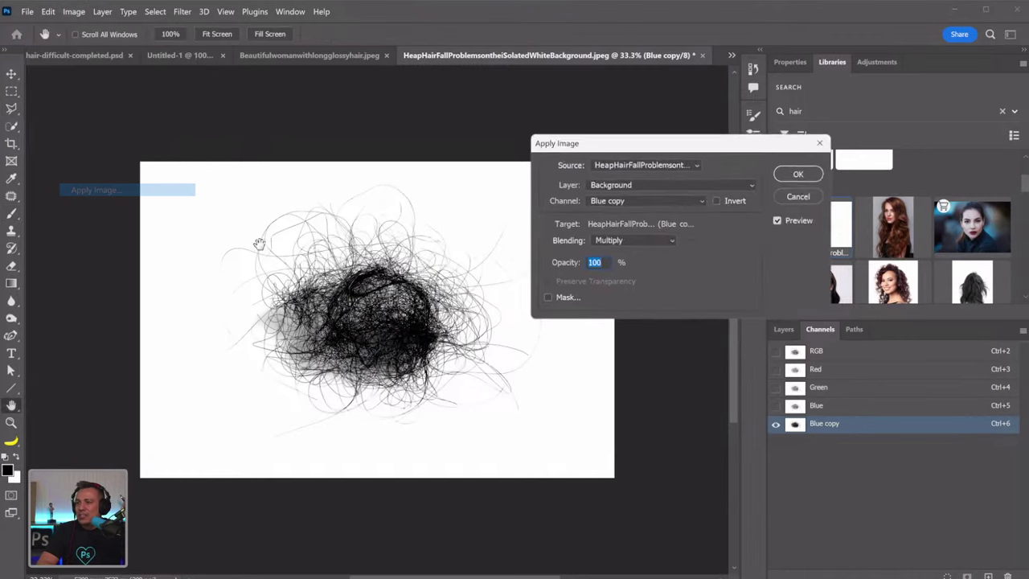
click(609, 244)
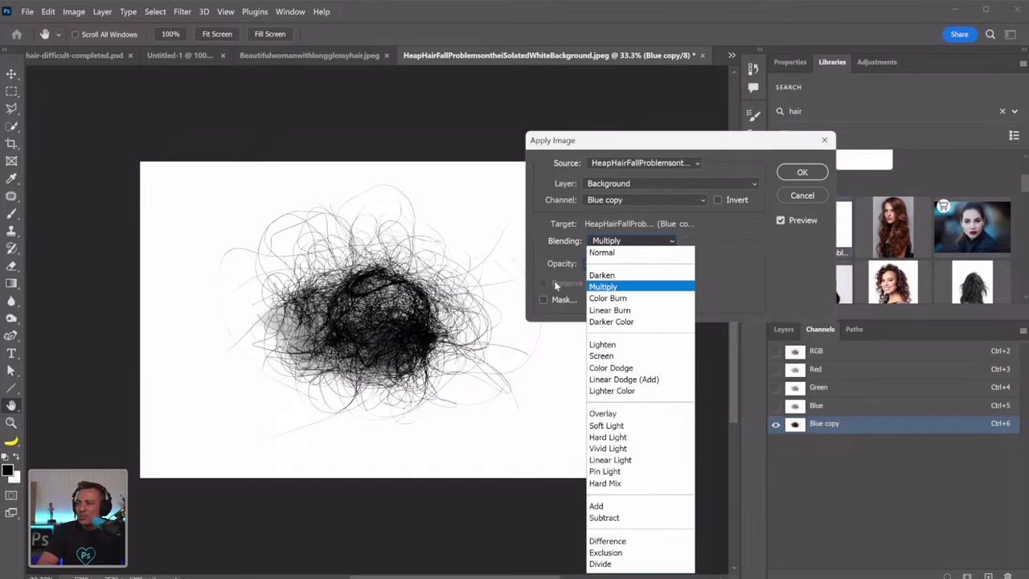
click(600, 356)
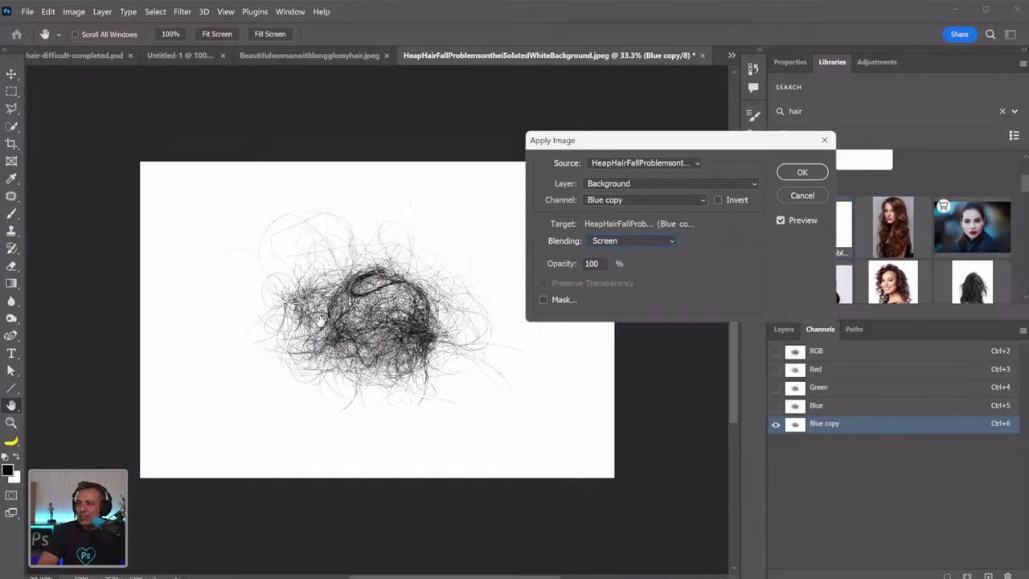
click(780, 220)
click(780, 220)
click(780, 220)
click(780, 220)
click(780, 220)
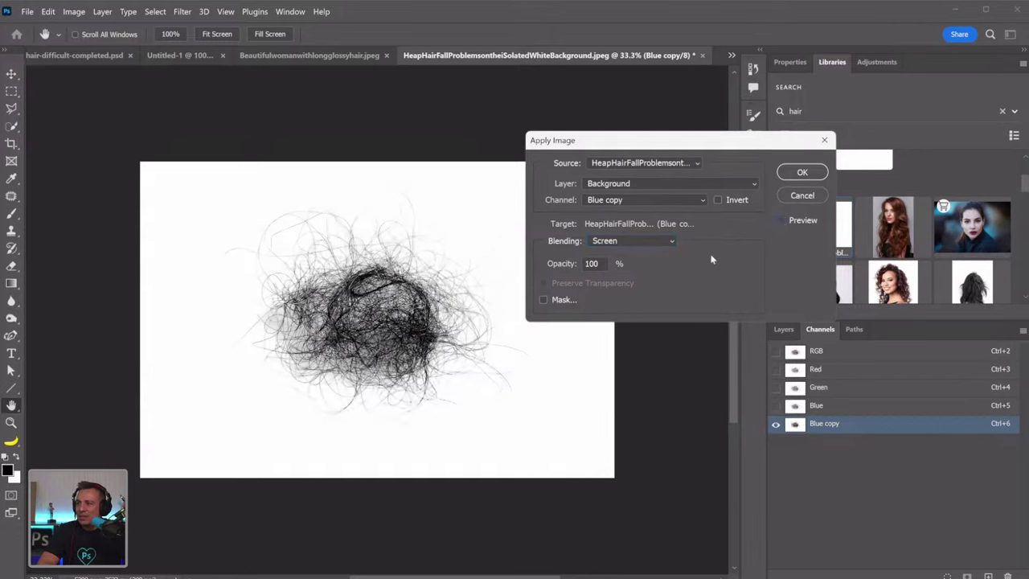
click(782, 220)
click(781, 222)
click(781, 221)
click(780, 221)
click(781, 221)
click(780, 222)
click(799, 197)
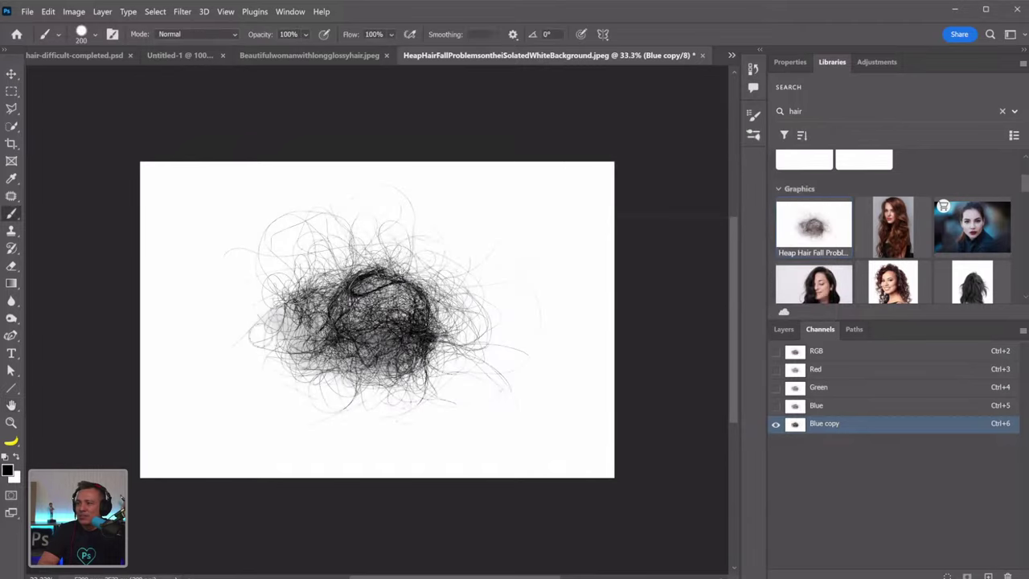
Dodge the hair clump with Range set to Highlights and a 700 brush
click(11, 318)
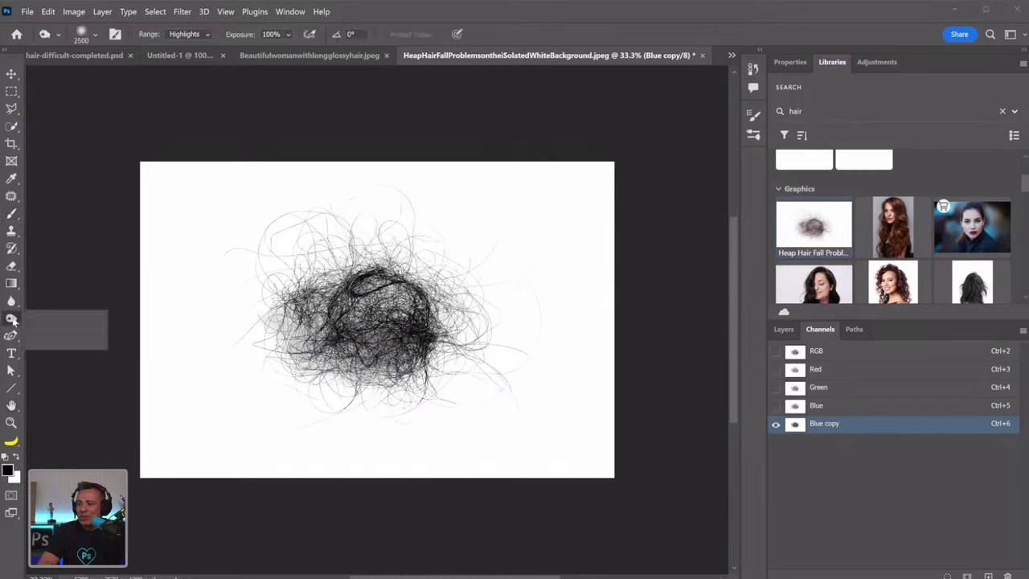
click(186, 36)
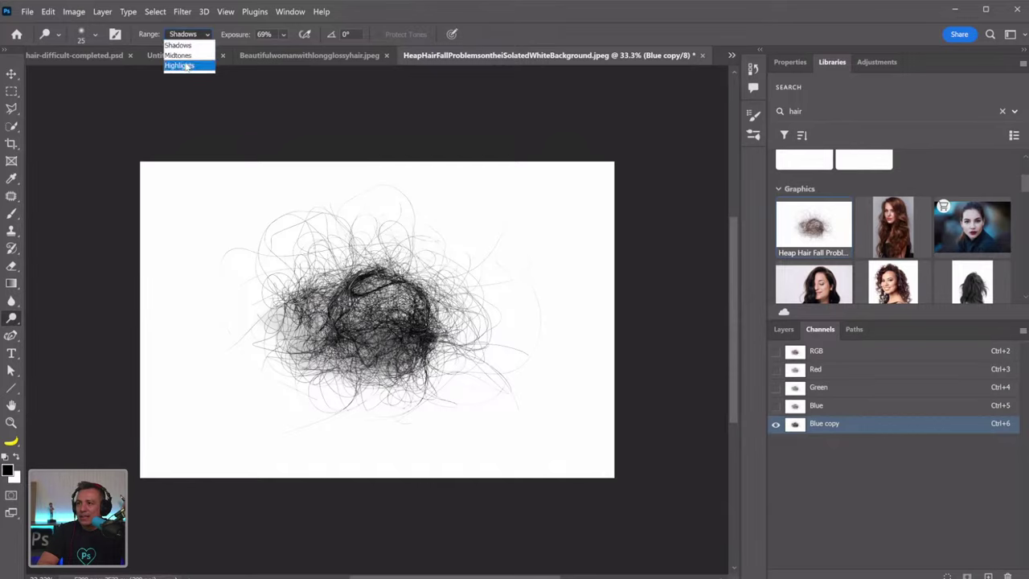
click(182, 65)
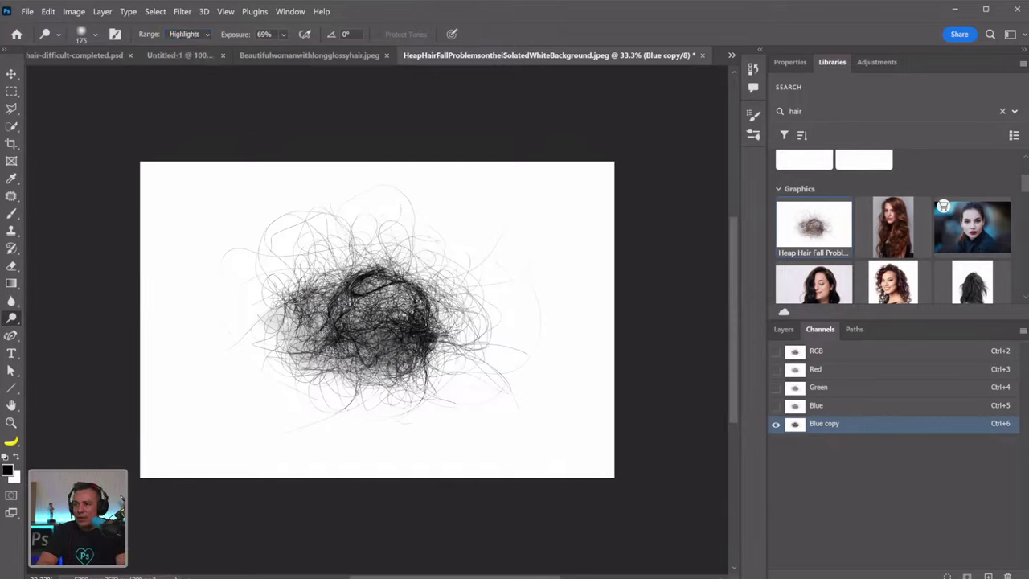
key(bracketright)
key(bracketright)
key(bracketright)
key(bracketright)
key(bracketright)
key(bracketright)
key(bracketright)
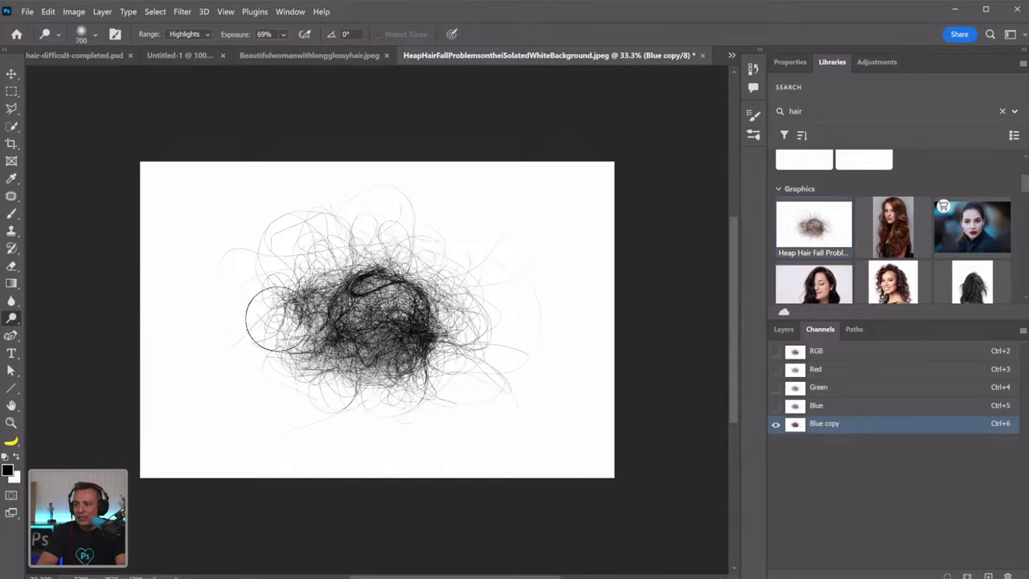
mouse_move(279, 320)
mouse_down()
mouse_move(394, 341)
mouse_move(310, 357)
mouse_move(286, 333)
mouse_move(298, 303)
mouse_move(287, 293)
mouse_move(262, 301)
mouse_move(354, 313)
mouse_move(302, 329)
mouse_move(358, 378)
mouse_move(426, 378)
mouse_up()
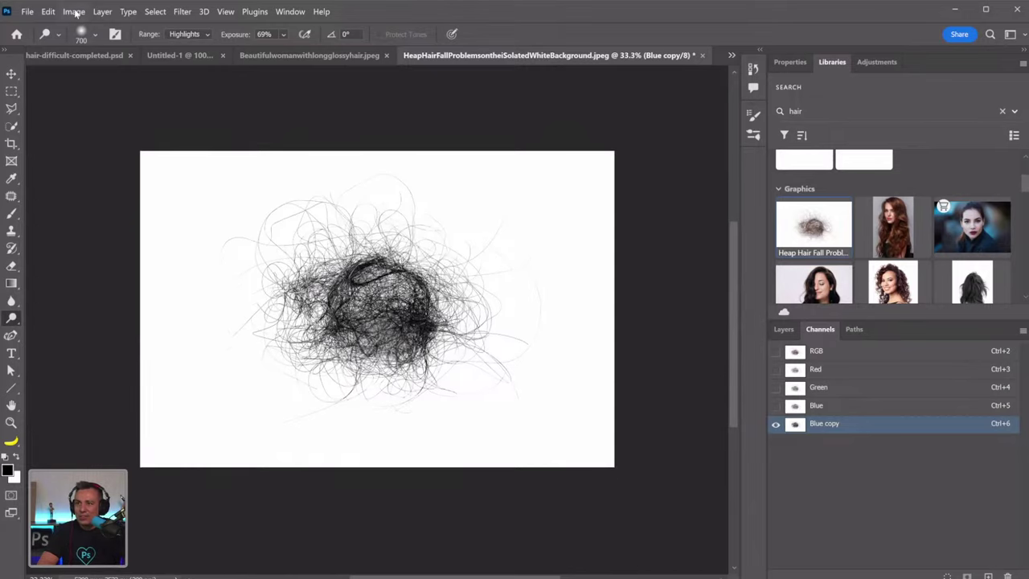
click(73, 11)
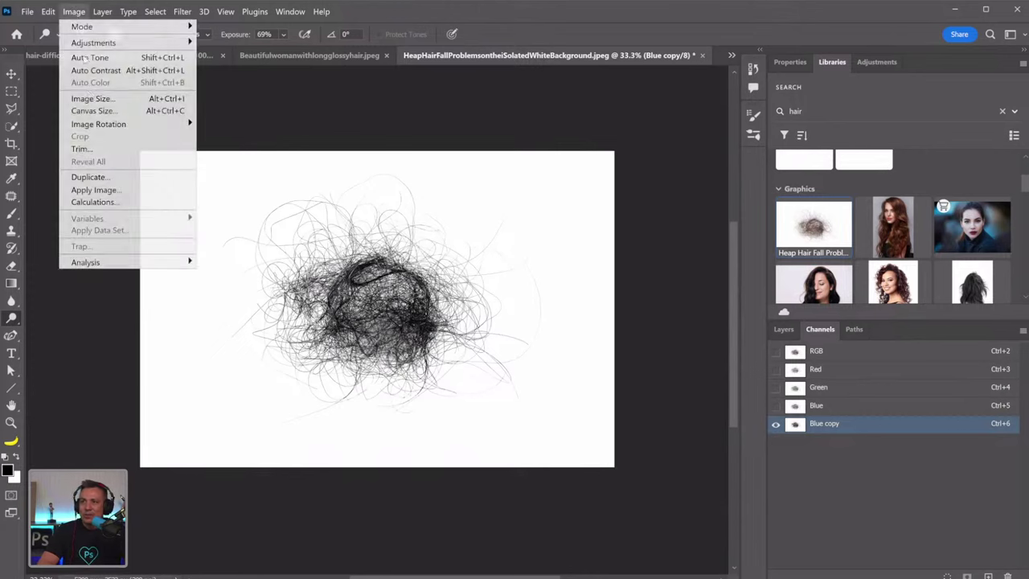
Apply Image to the Blue copy channel with Multiply blending at 100% to darken the strands
click(113, 189)
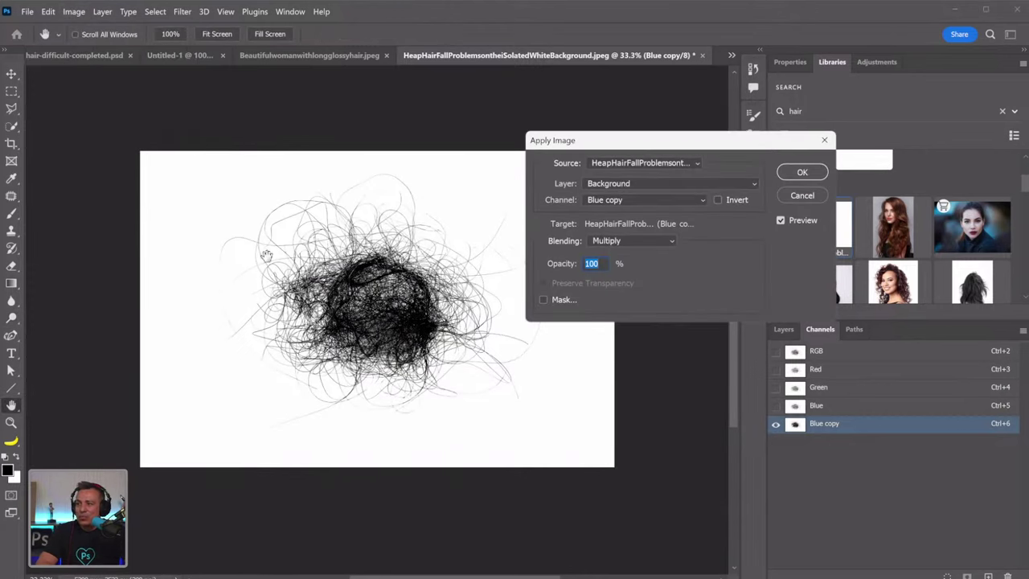
click(802, 172)
key(o)
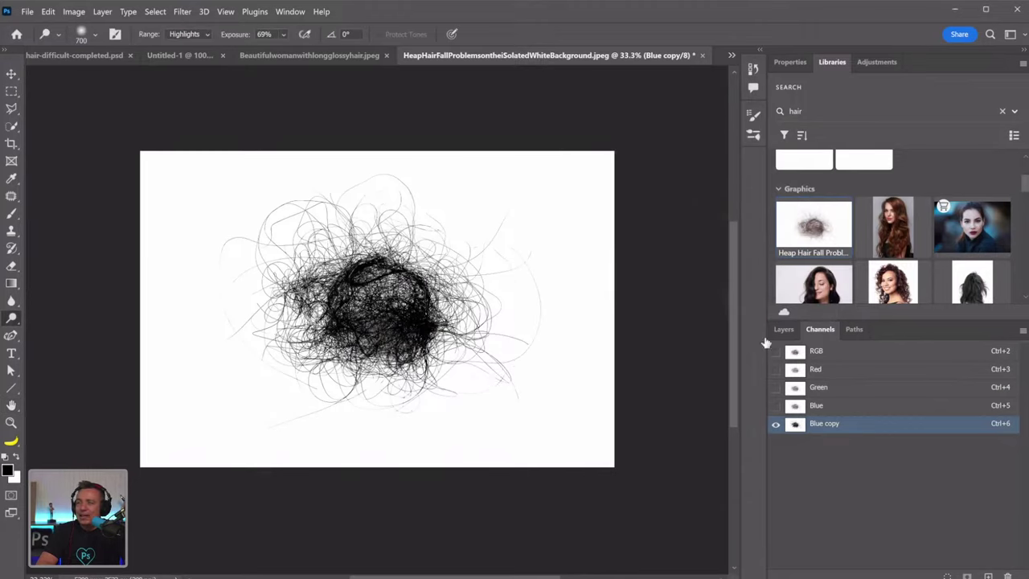
Load Blue copy as a selection and return to the RGB composite and Layers panel
ctrl+click(795, 426)
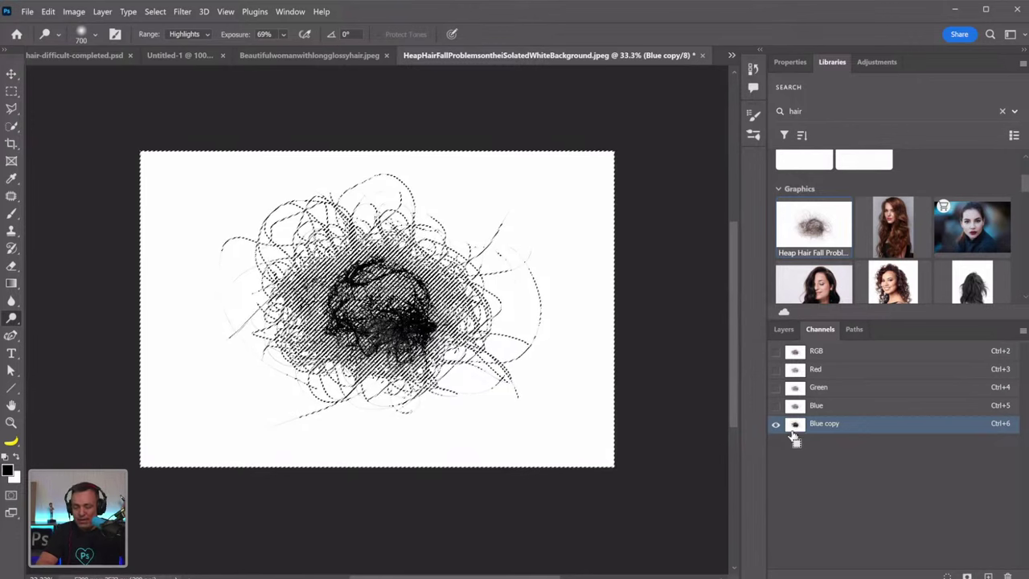
key(ctrl+d)
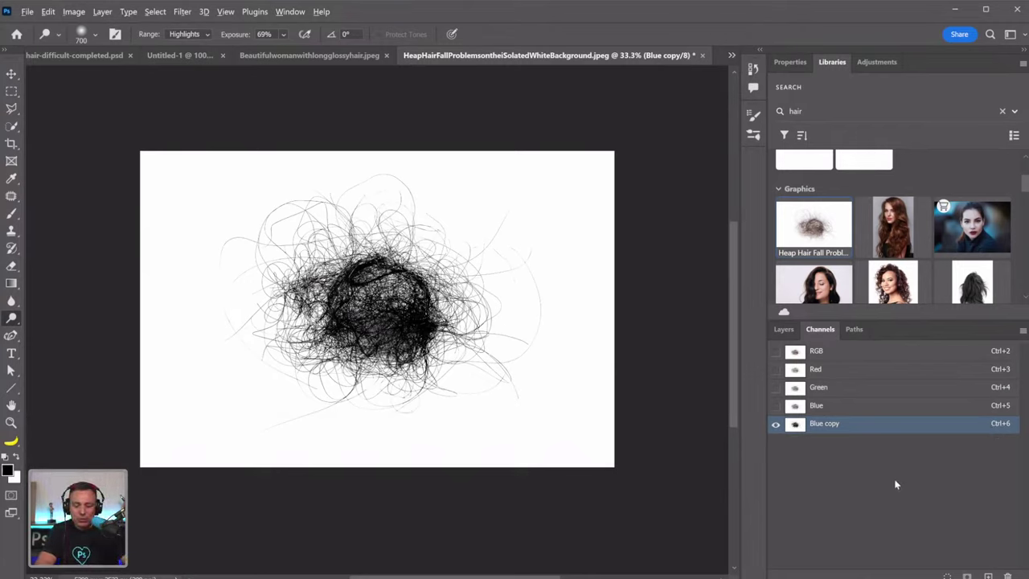
key(ctrl+shift+d)
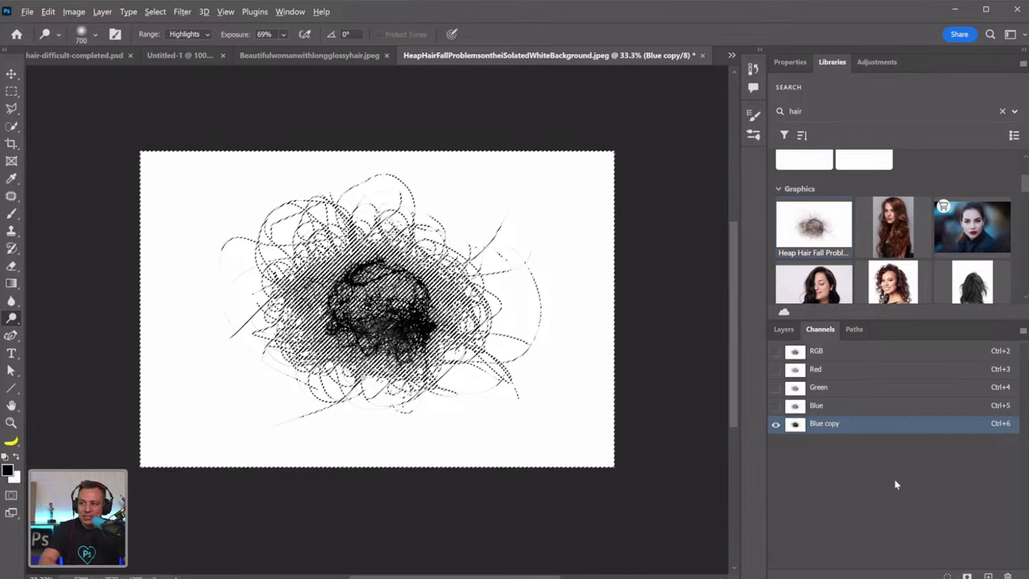
click(808, 352)
click(784, 329)
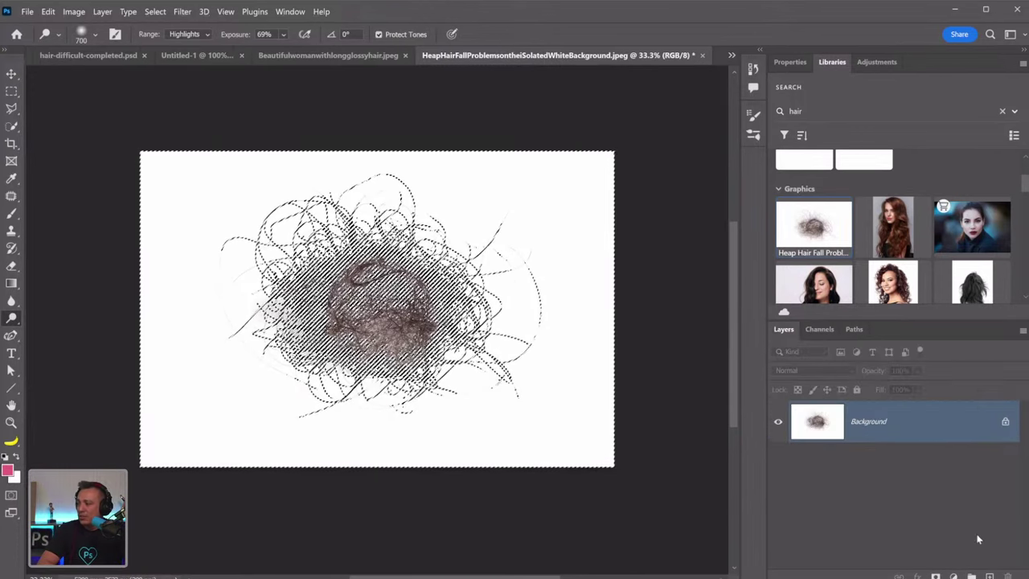
Add a black Solid Color fill layer from the current hair selection
click(953, 576)
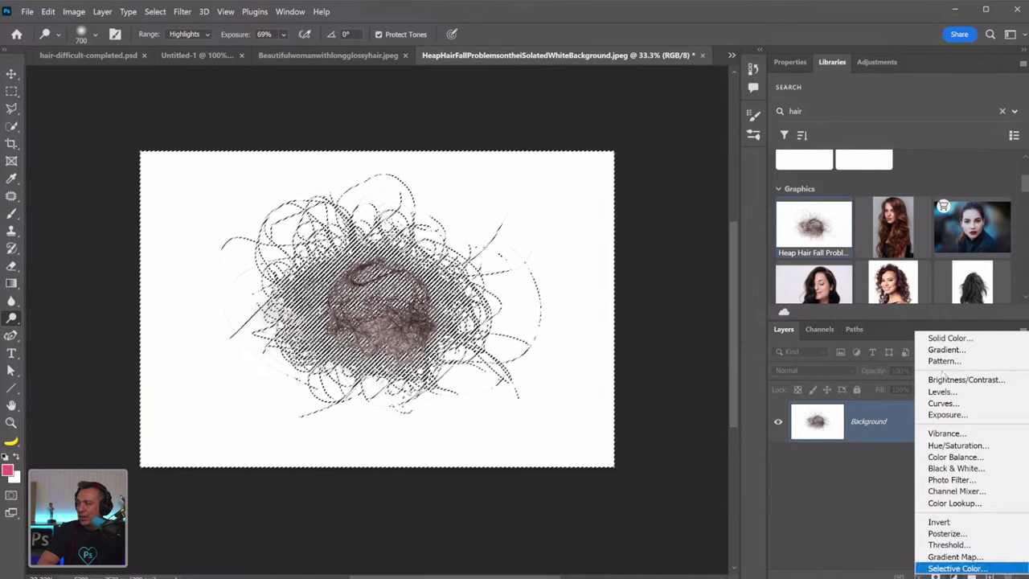
click(949, 337)
drag(254, 321, 249, 453)
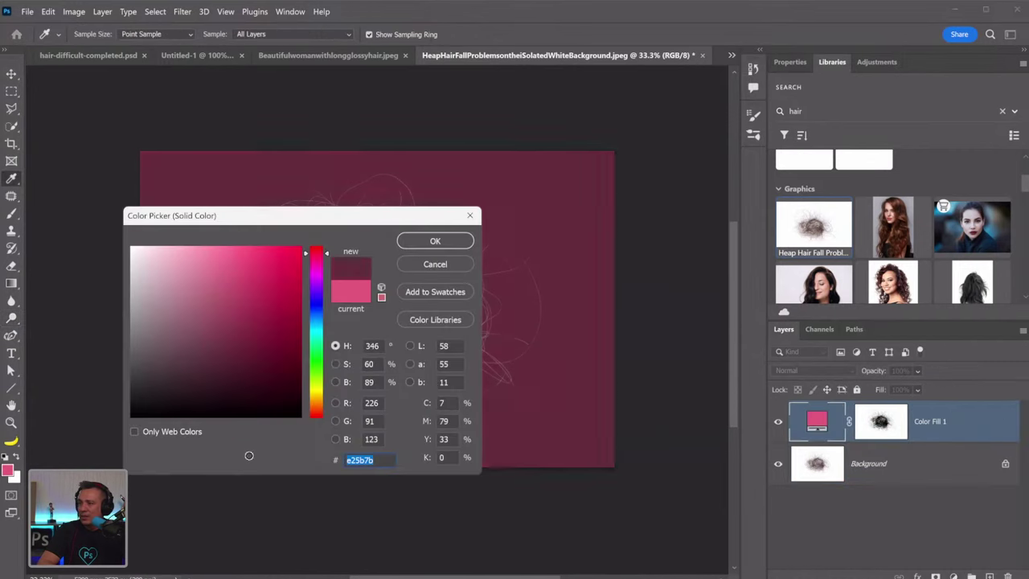
click(435, 240)
key(o)
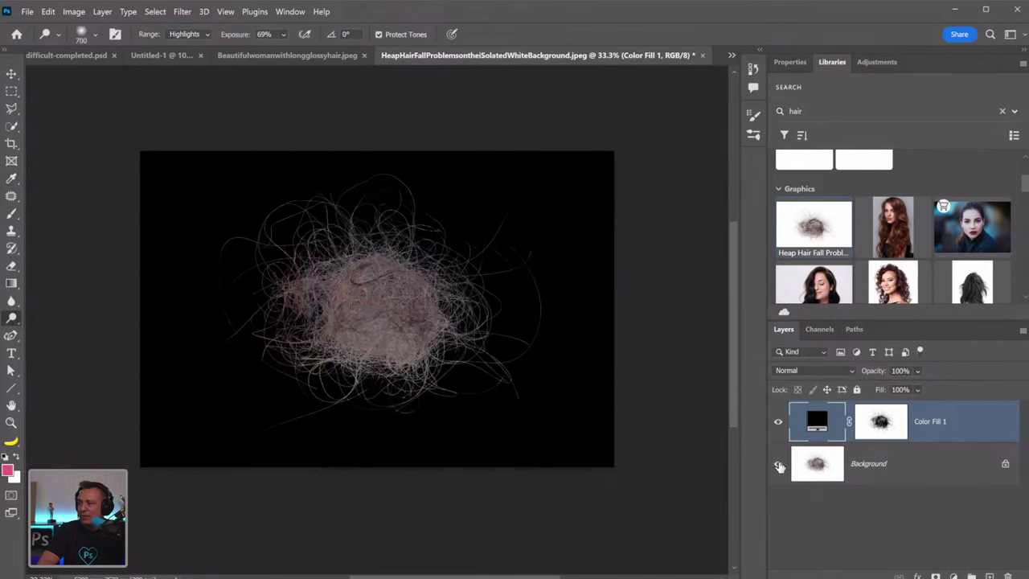
Hide the Background layer and invert the Color Fill 1 layer mask
click(778, 463)
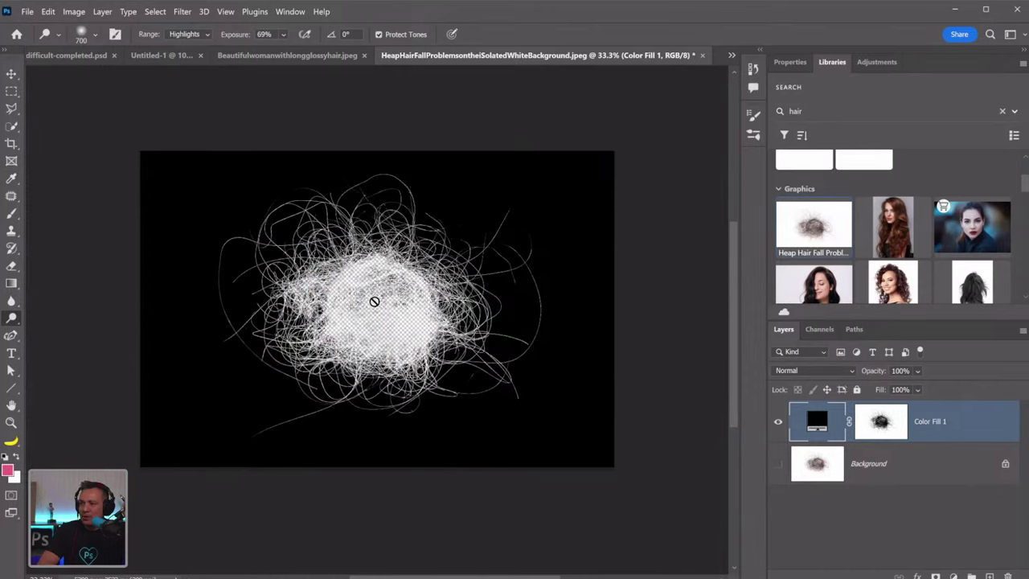
click(885, 430)
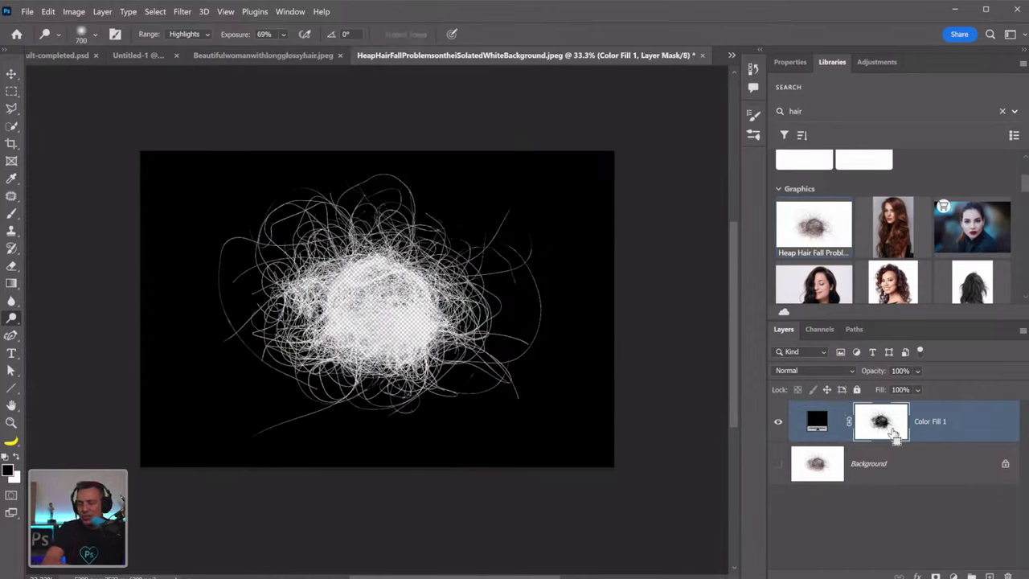
key(ctrl+i)
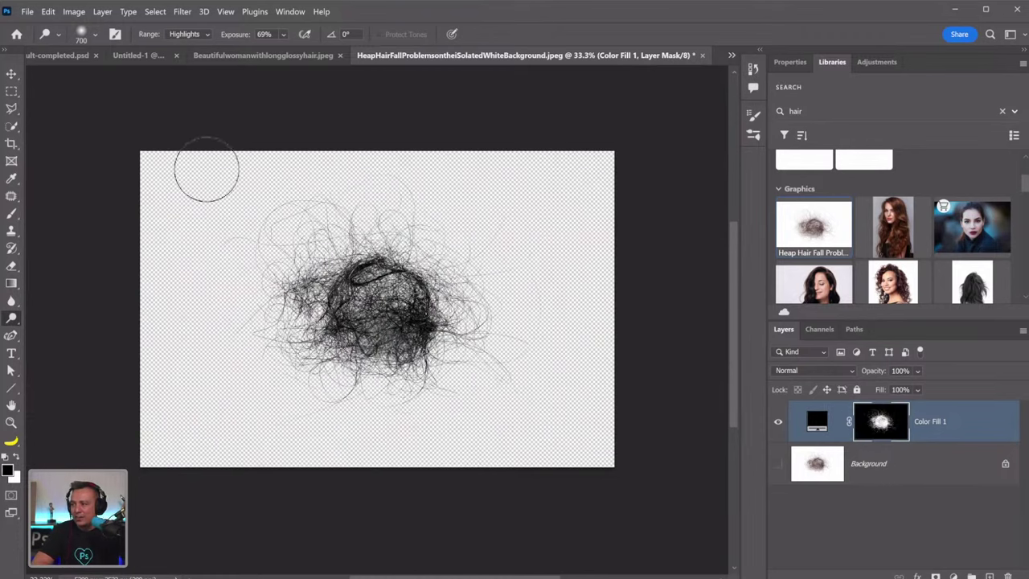
click(48, 12)
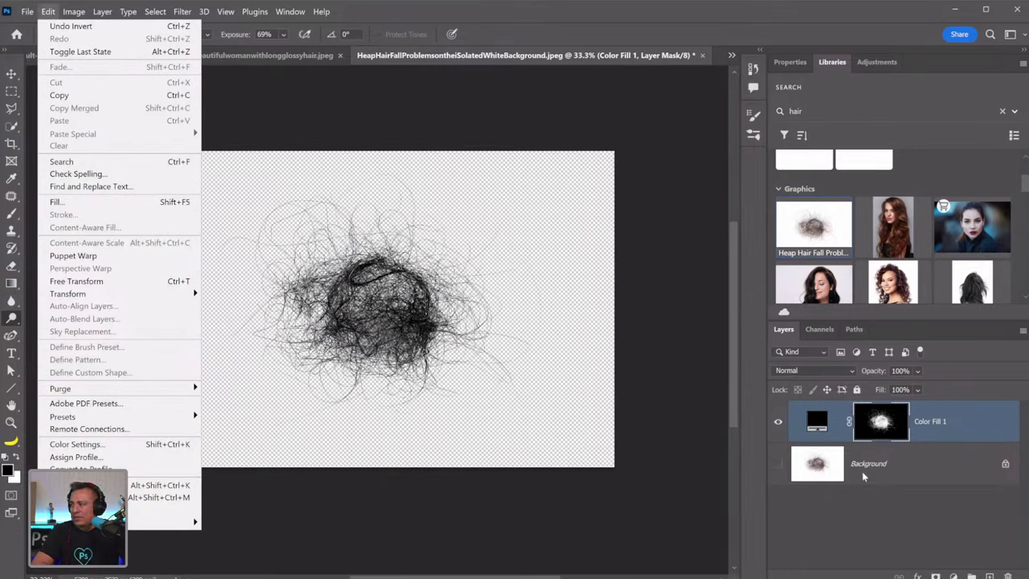
Add a new empty layer, then show the Background layer and fill it with white
click(819, 427)
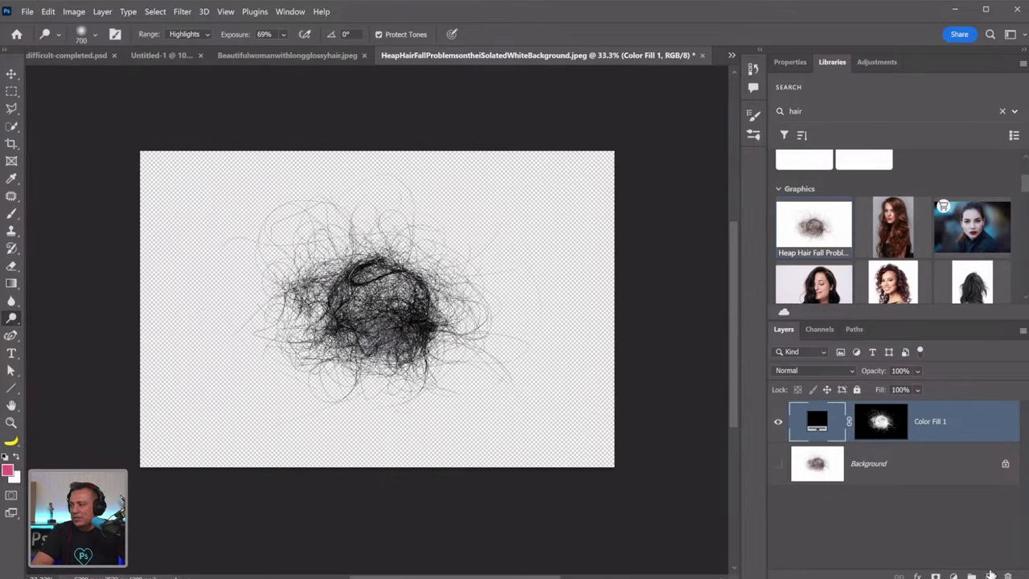
click(988, 575)
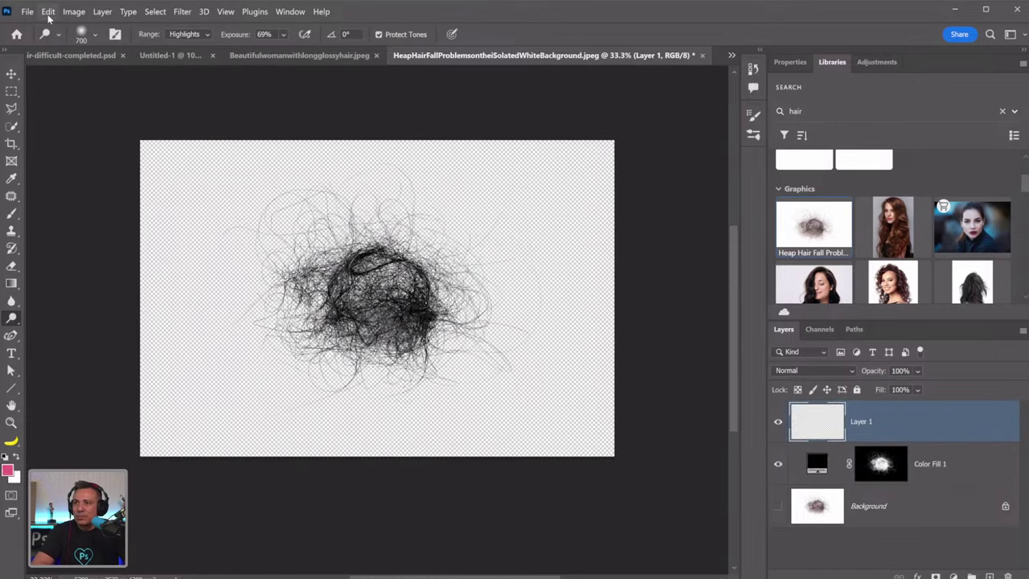
click(50, 14)
click(877, 510)
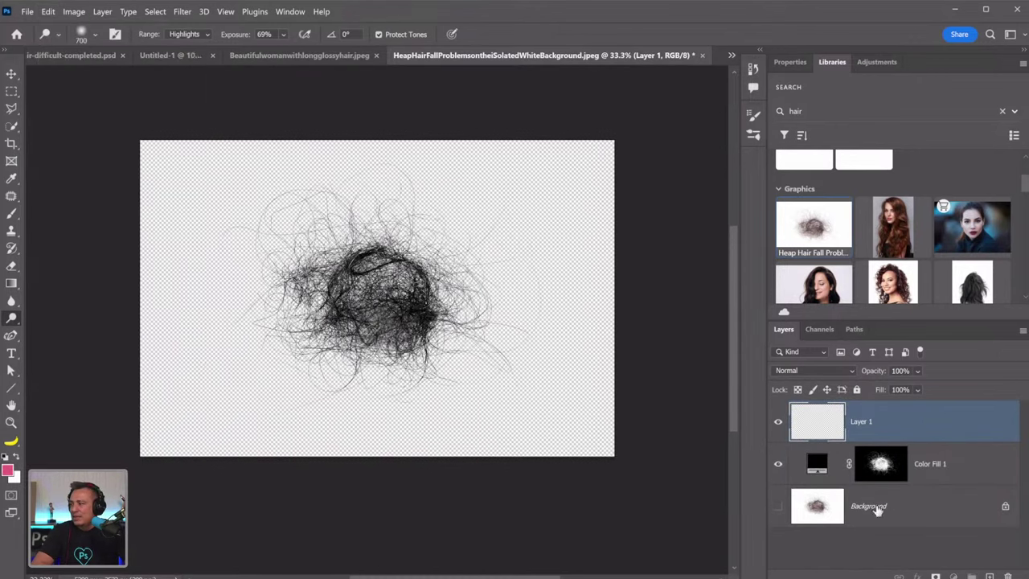
click(876, 508)
click(777, 505)
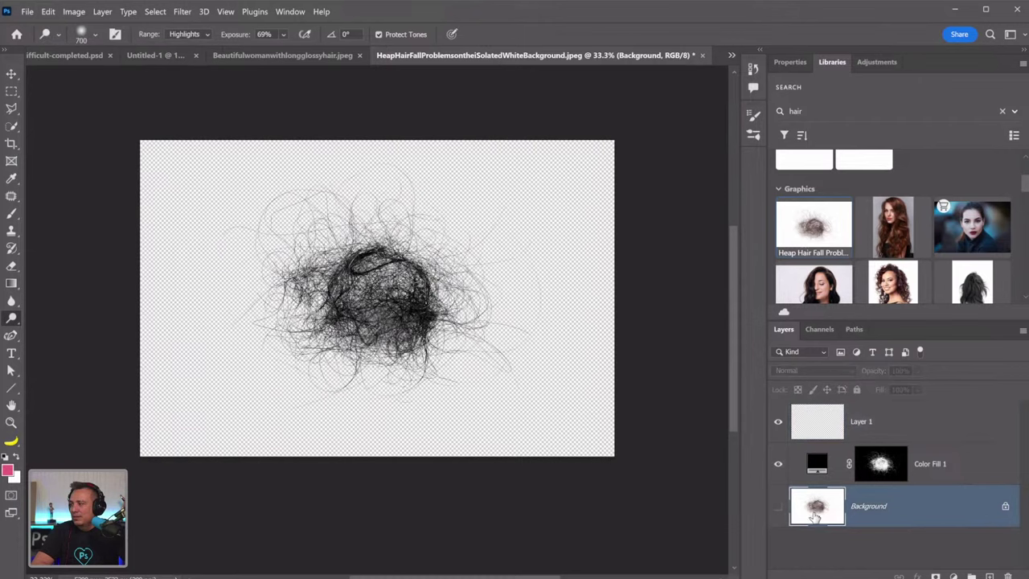
key(ctrl+BackSpace)
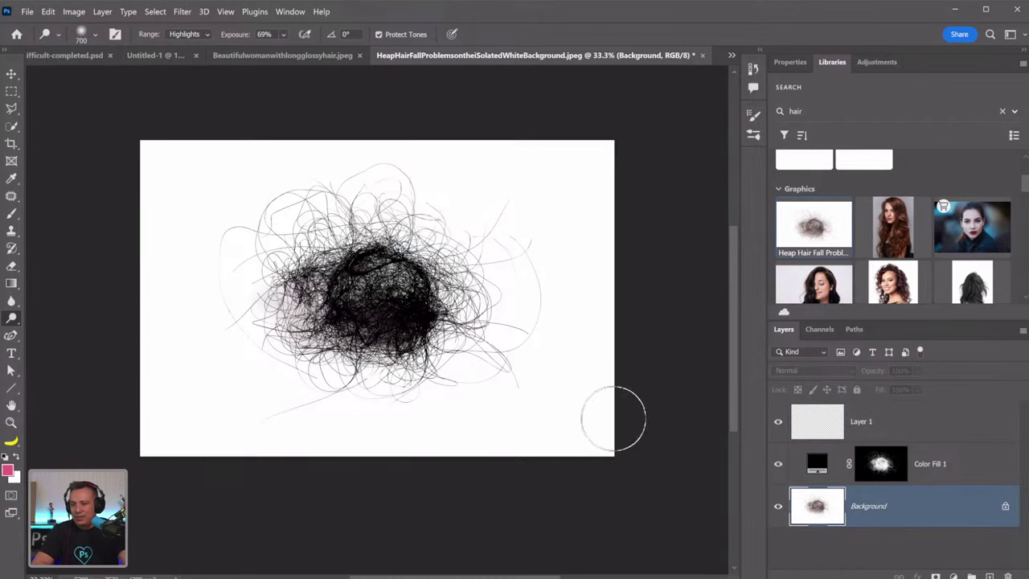
Select all three layers and merge them into one with Ctrl+E
shift+click(832, 434)
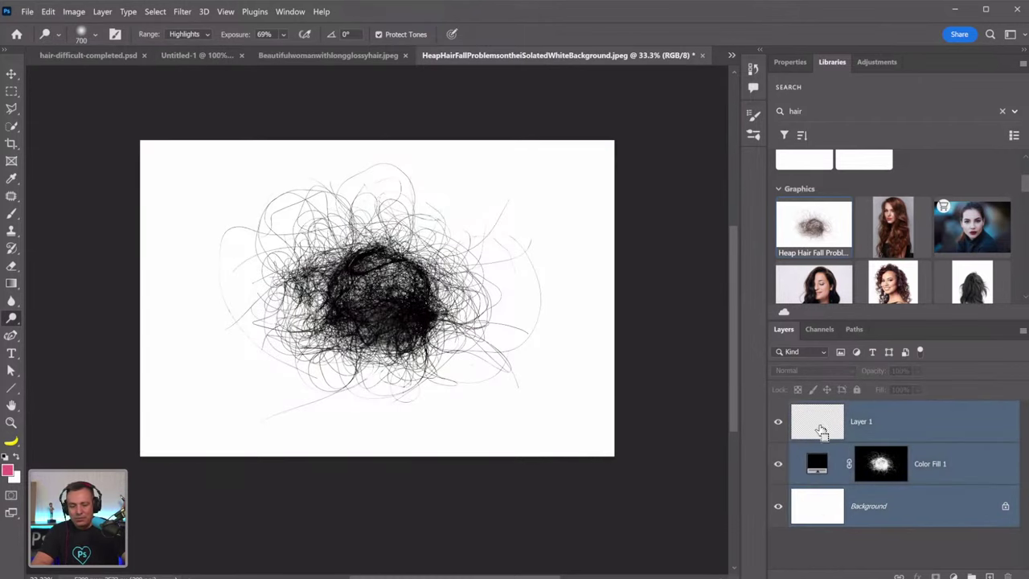
key(ctrl+e)
click(50, 13)
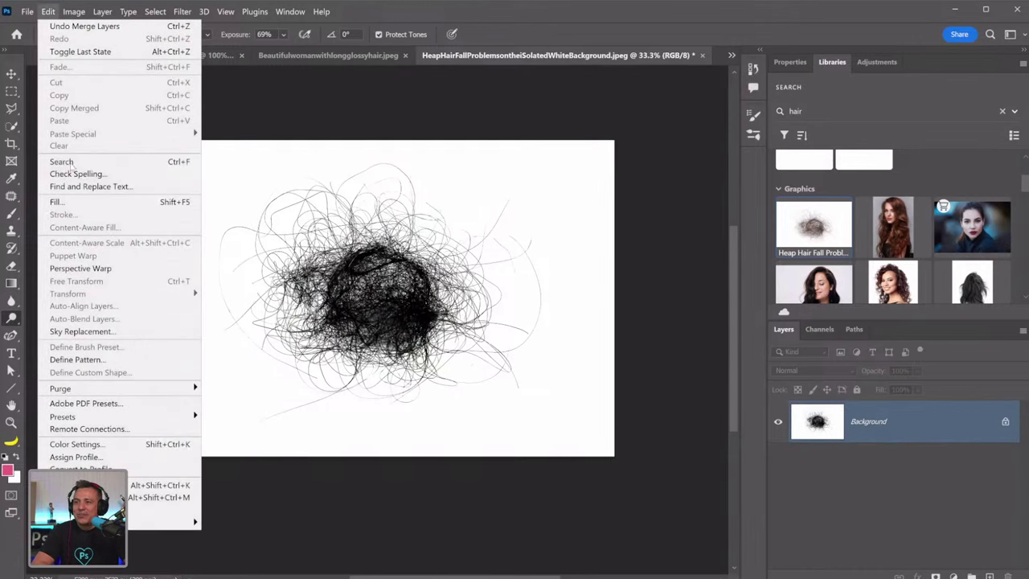
right_click(615, 54)
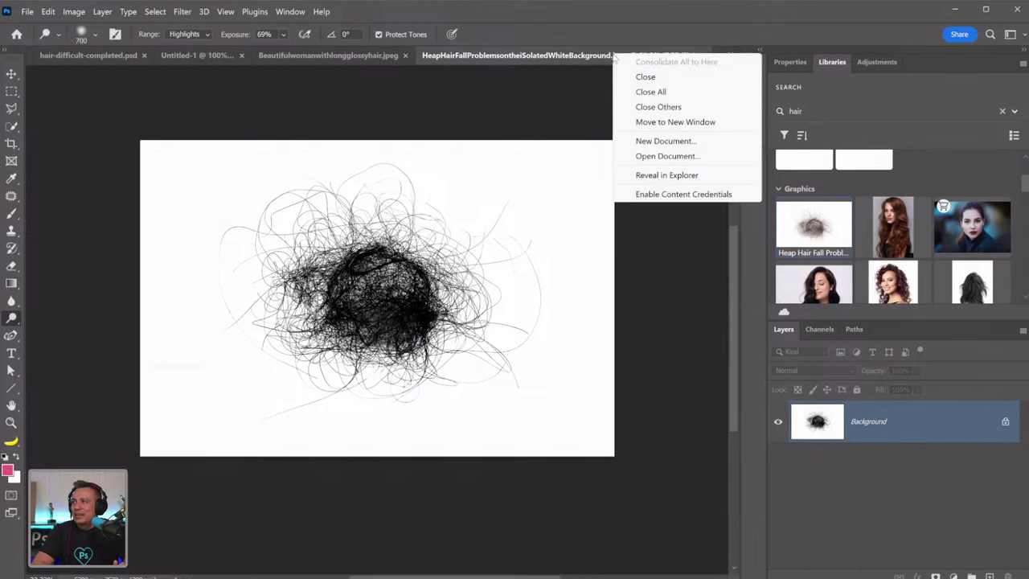
click(12, 75)
click(74, 13)
mouse_move(85, 27)
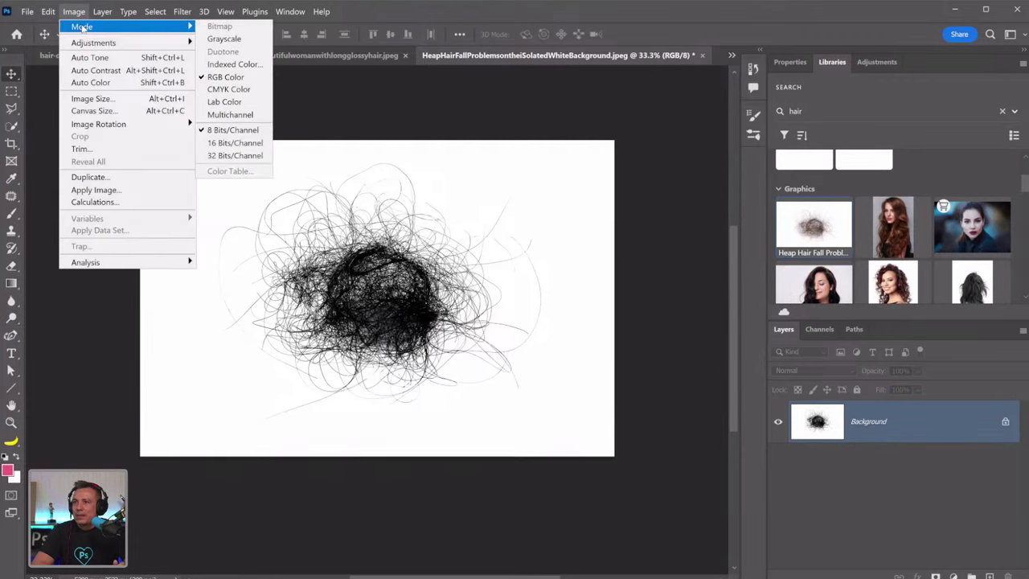
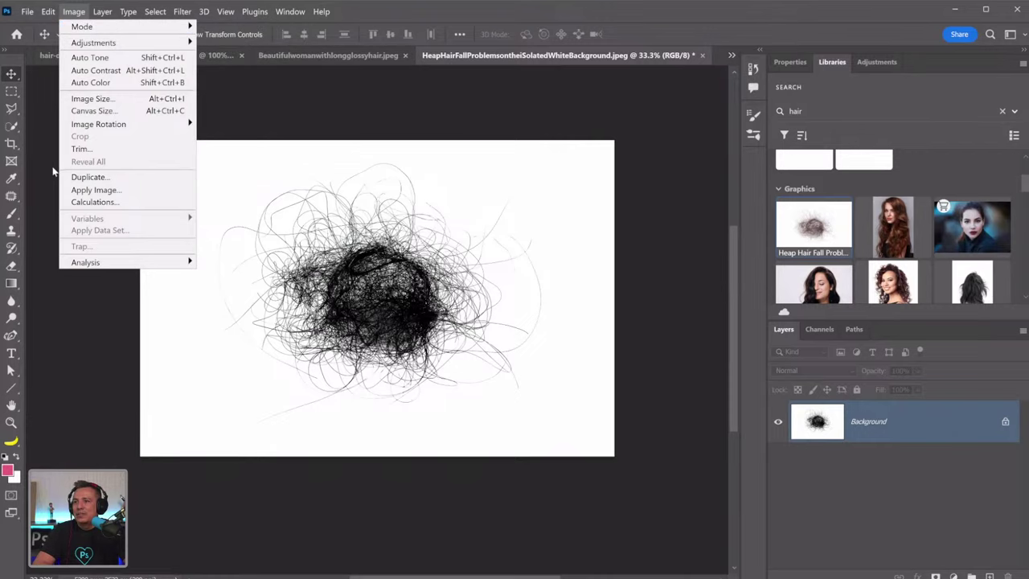
Resize the hair-ball image to 72 ppi (24%, 1272 × 848 px) and fit it to the window
click(91, 98)
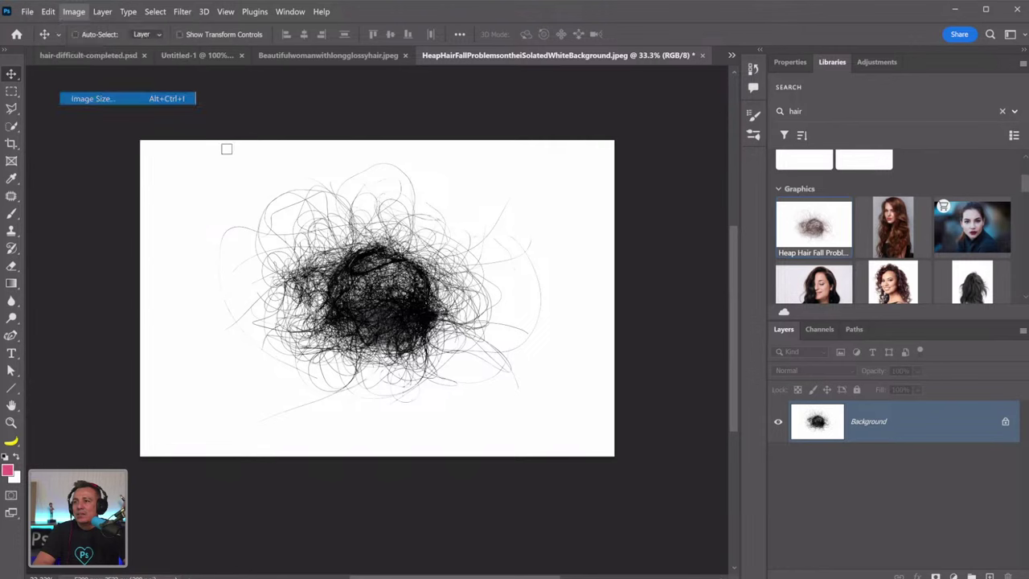
double_click(611, 224)
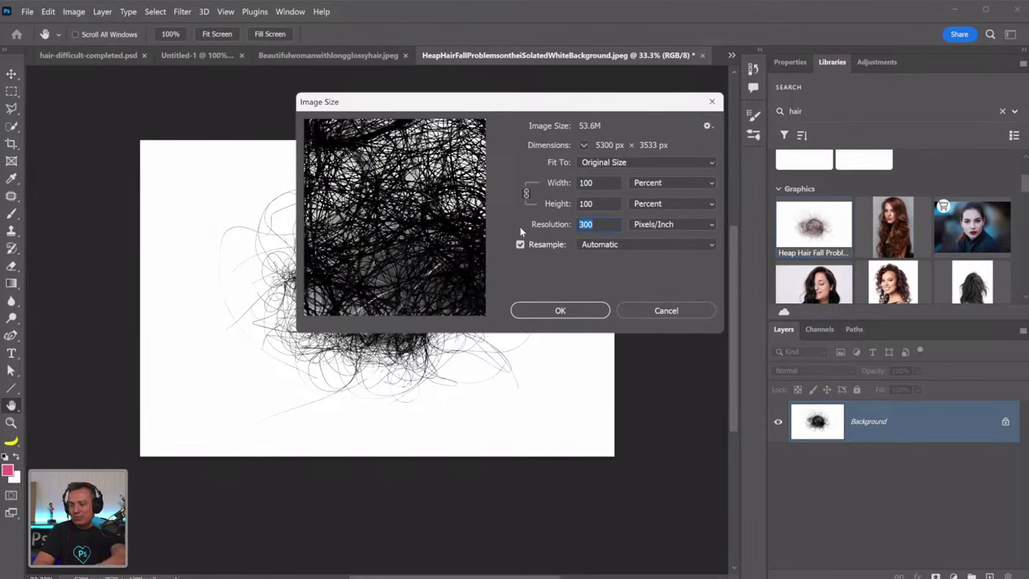
text(72)
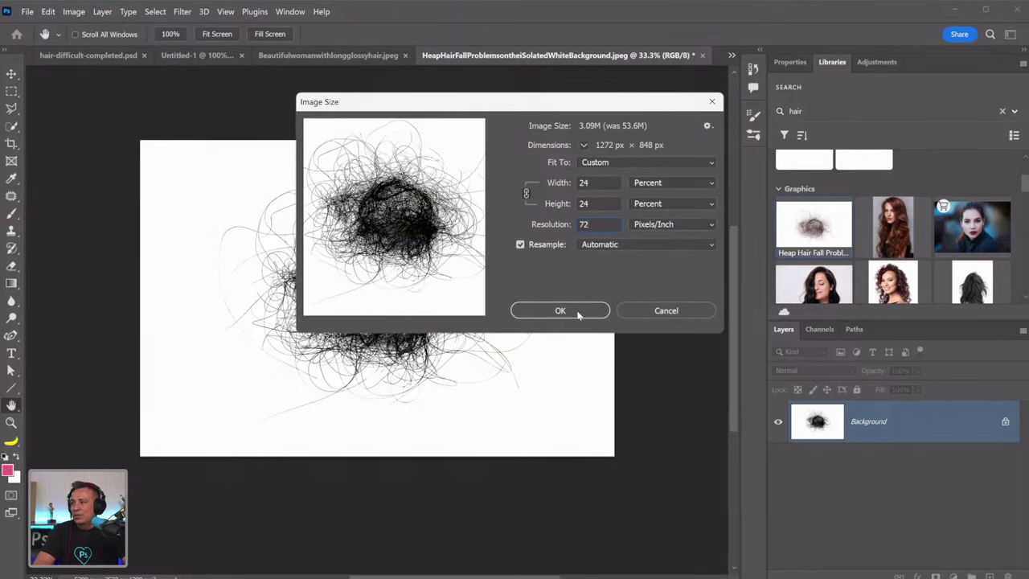
click(560, 310)
key(v)
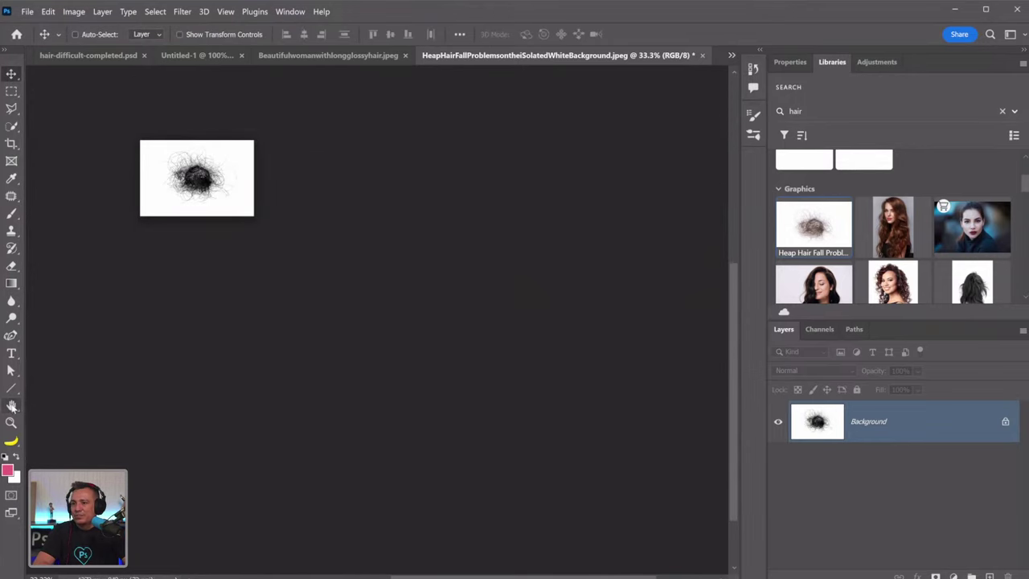
double_click(11, 406)
Define a brush preset from the resized image, naming it 'Hairball'
click(49, 12)
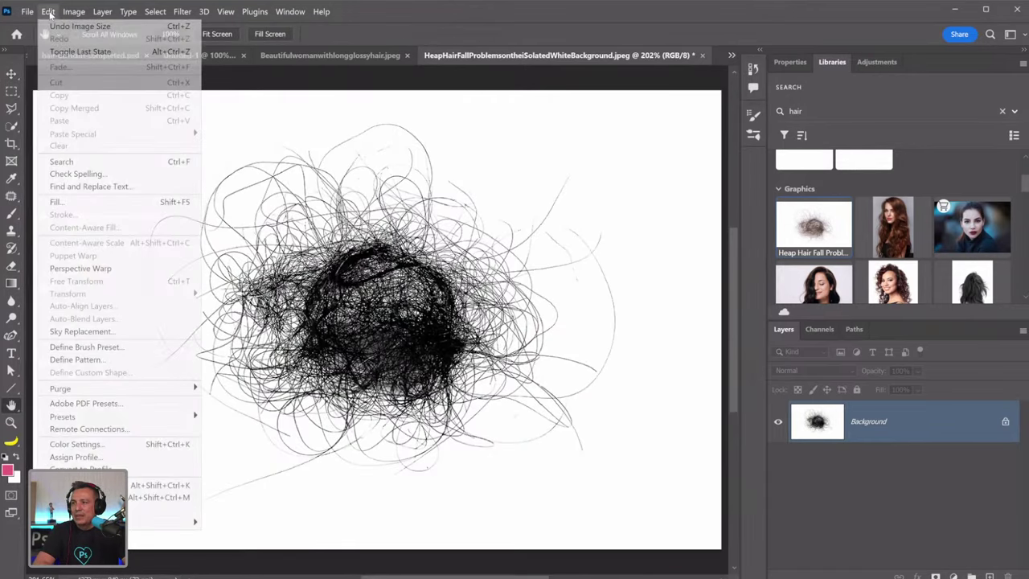
click(88, 347)
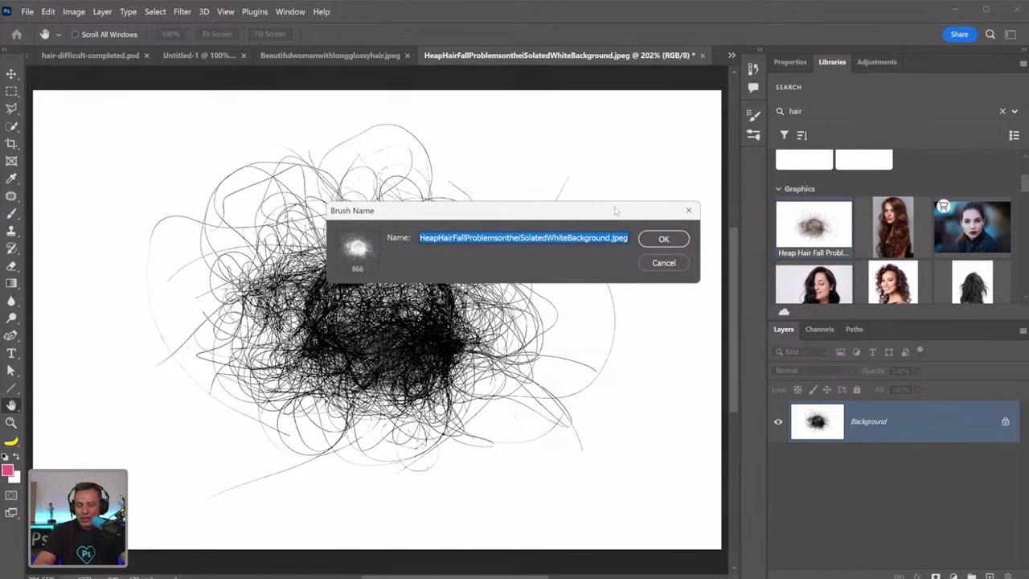
text(HAir)
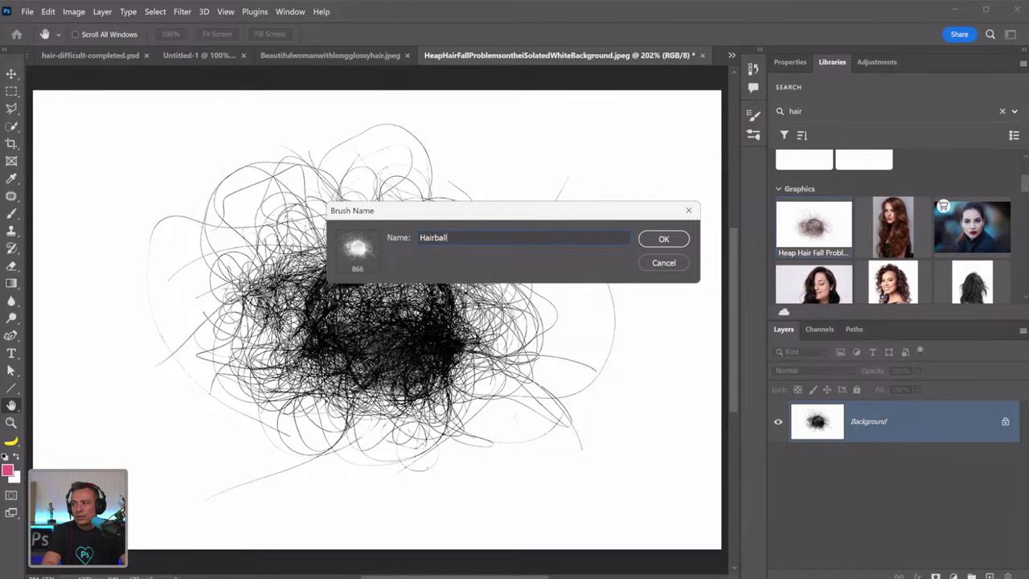
key(Return)
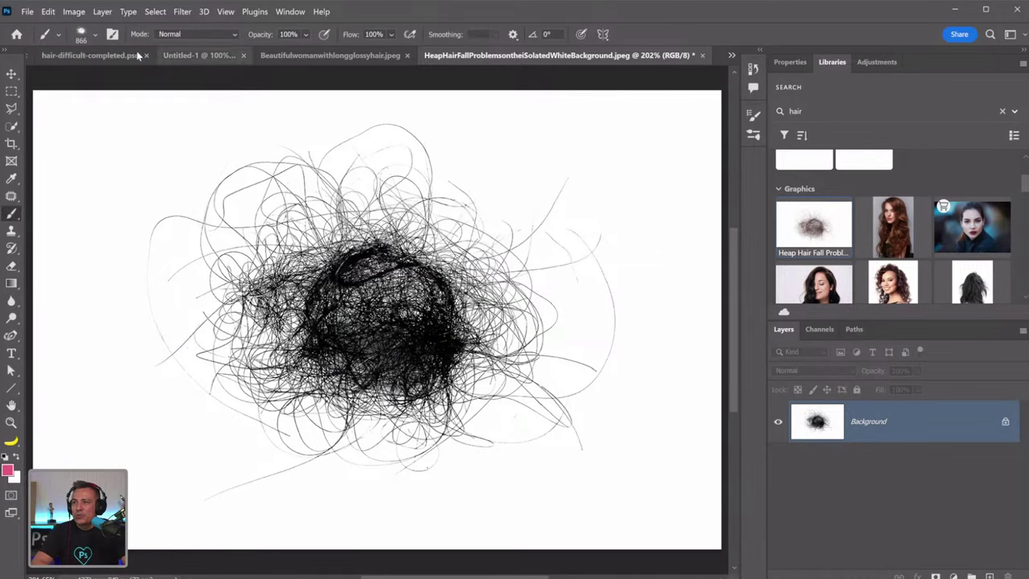
In hair-difficult-completed.psd, add a new empty layer above the Woman layer
click(90, 54)
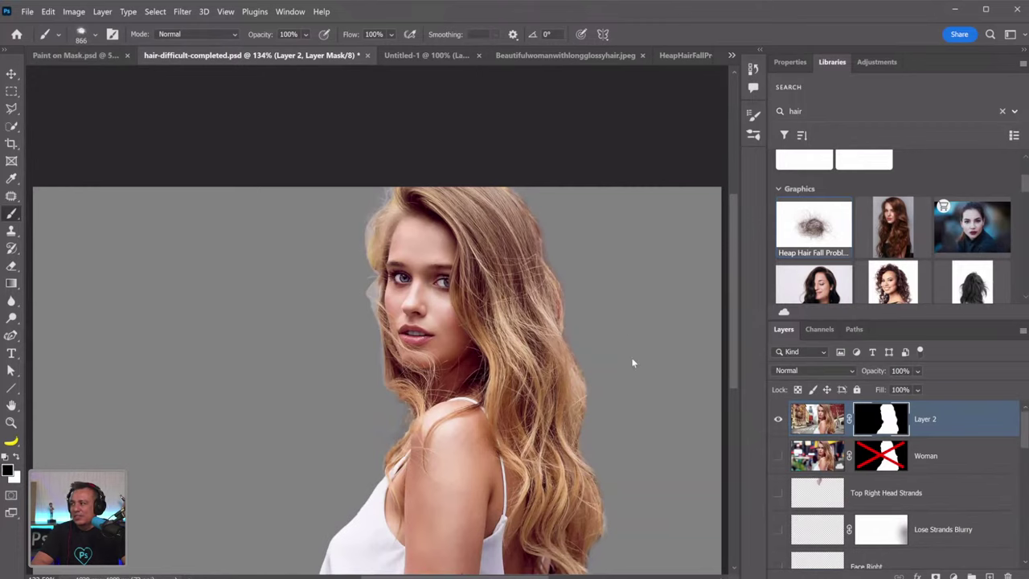
click(955, 458)
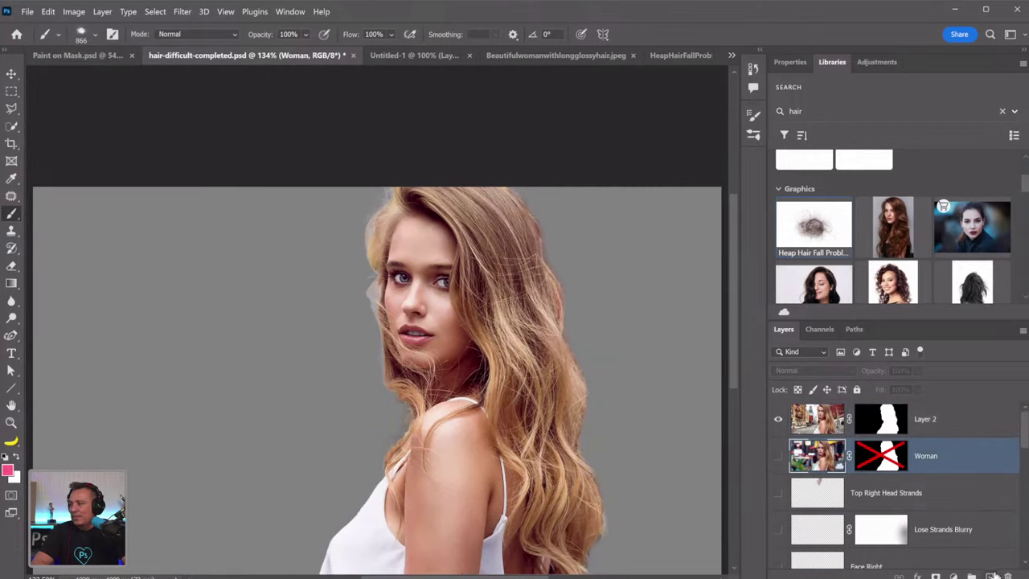
click(992, 576)
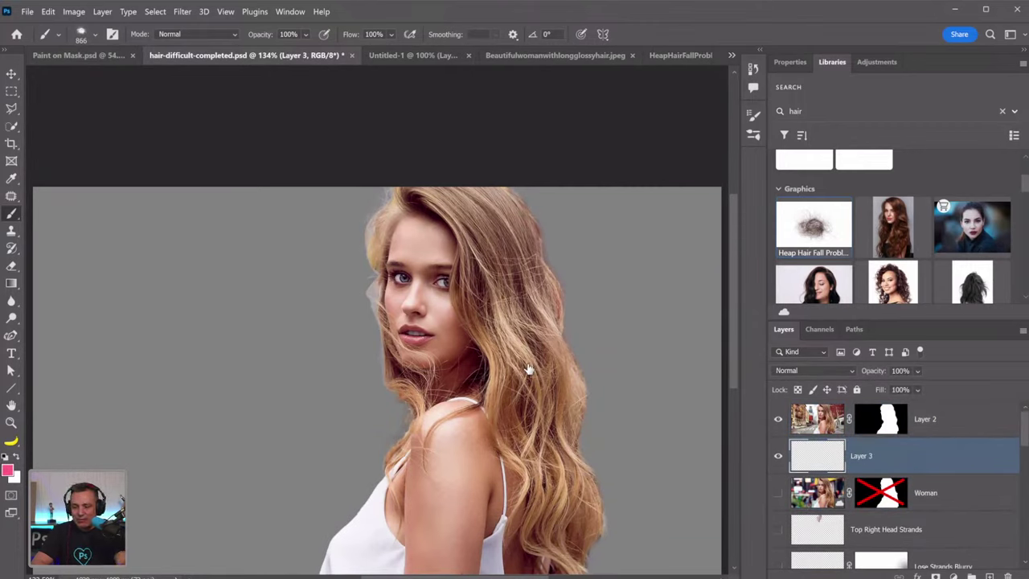
Set the brush to 200 px, sample the hair's tan colour, and zoom to the hair's right edge
key(bracketleft)
key(bracketleft)
key(bracketleft)
key(bracketleft)
key(bracketleft)
key(bracketleft)
key(bracketleft)
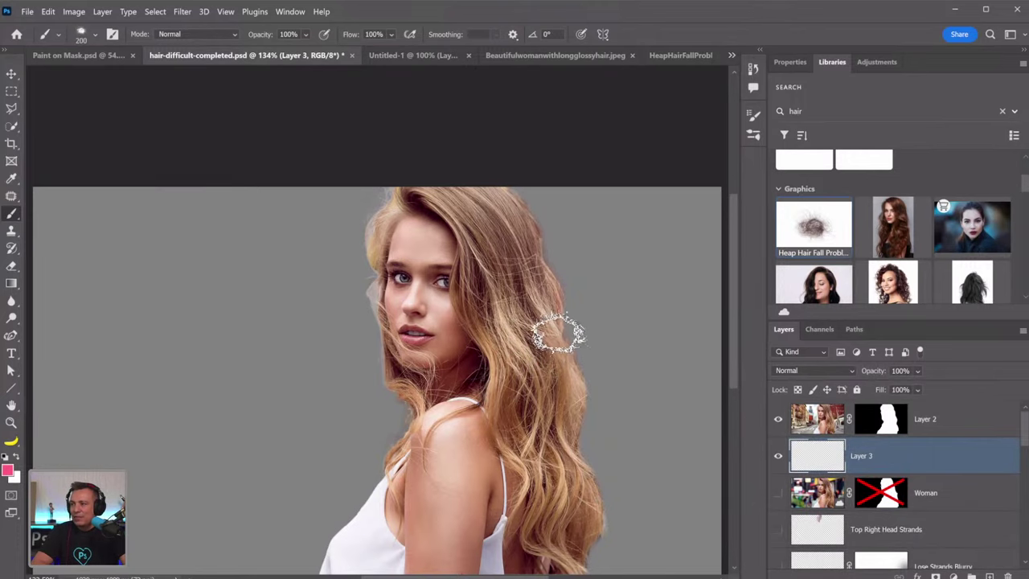
alt+click(562, 326)
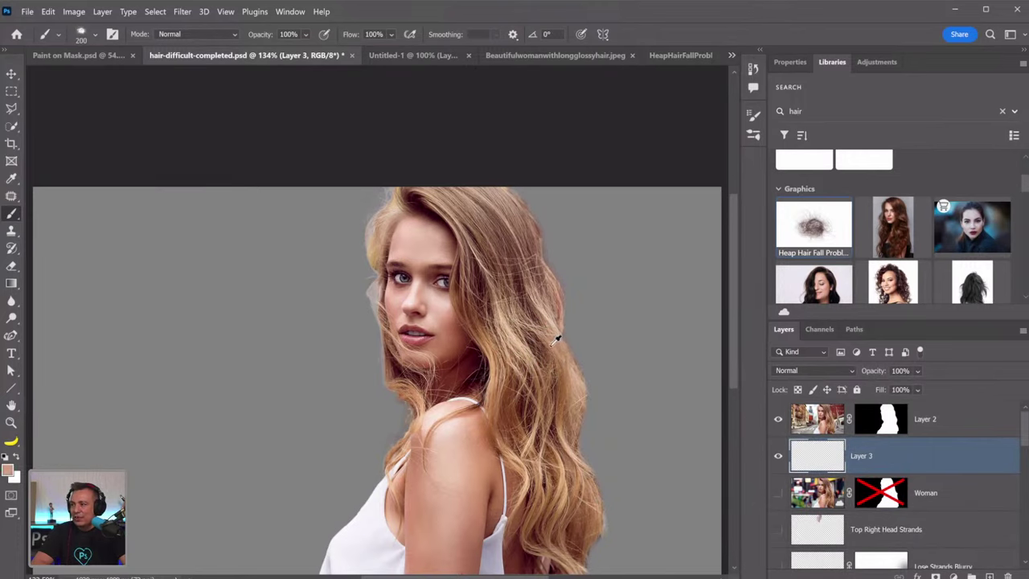
scroll(575, 350, up, 3)
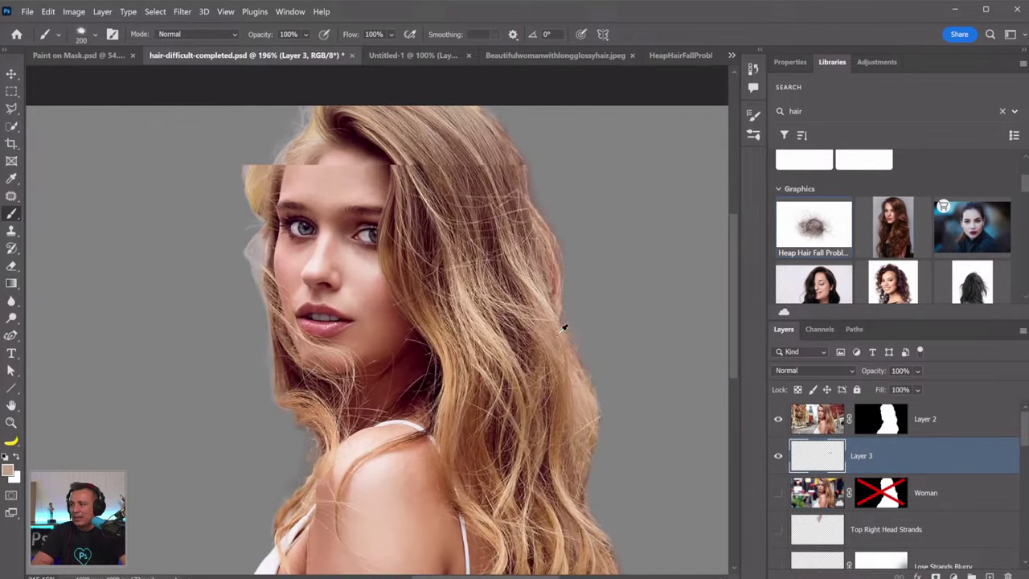
scroll(482, 209, up, 2)
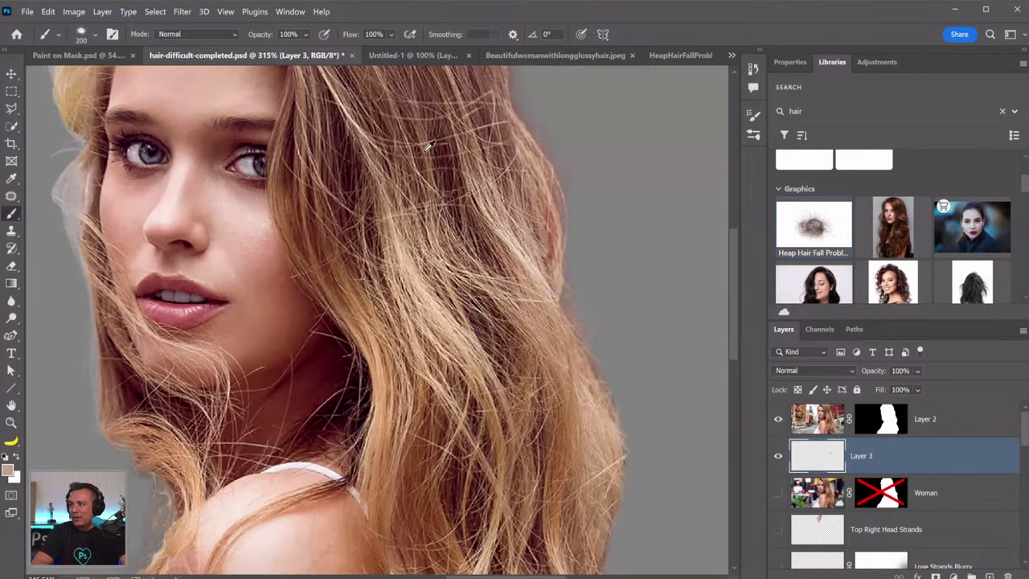
scroll(418, 161, up, 3)
drag(508, 301, 478, 318)
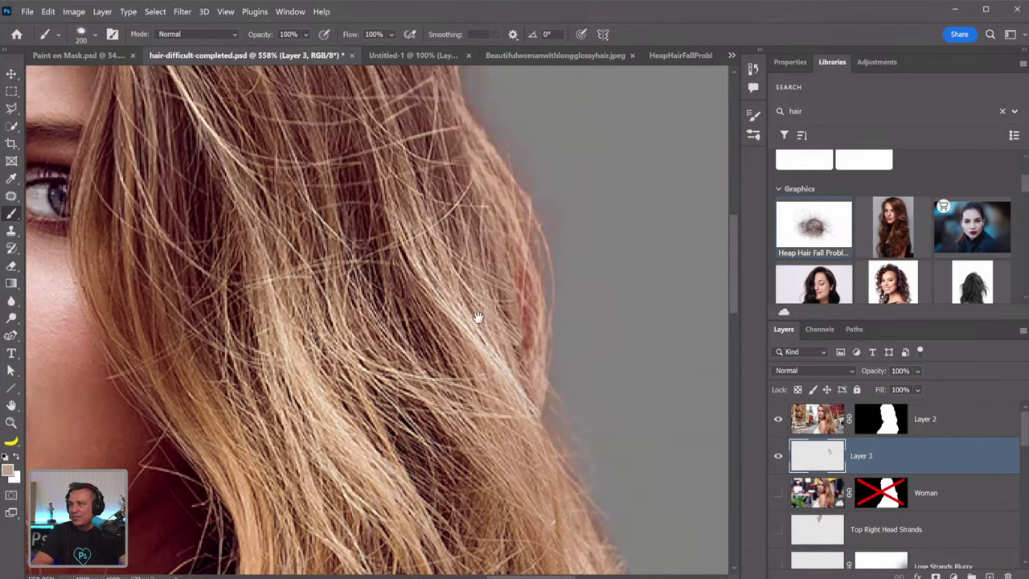
drag(356, 211, 368, 370)
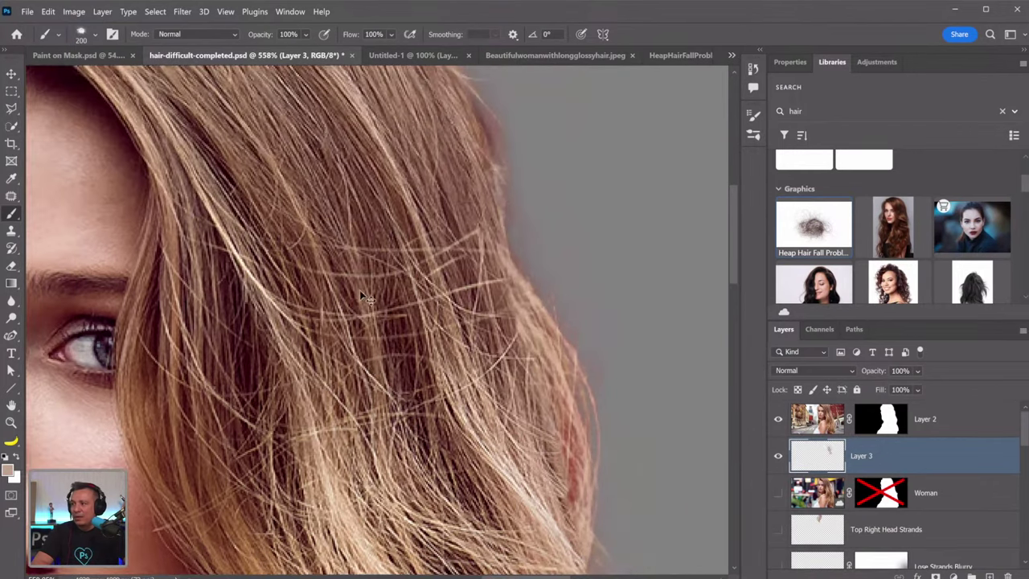
Enable Shape Dynamics with 26% size jitter and 100% angle jitter, and set spacing to 21%
click(113, 35)
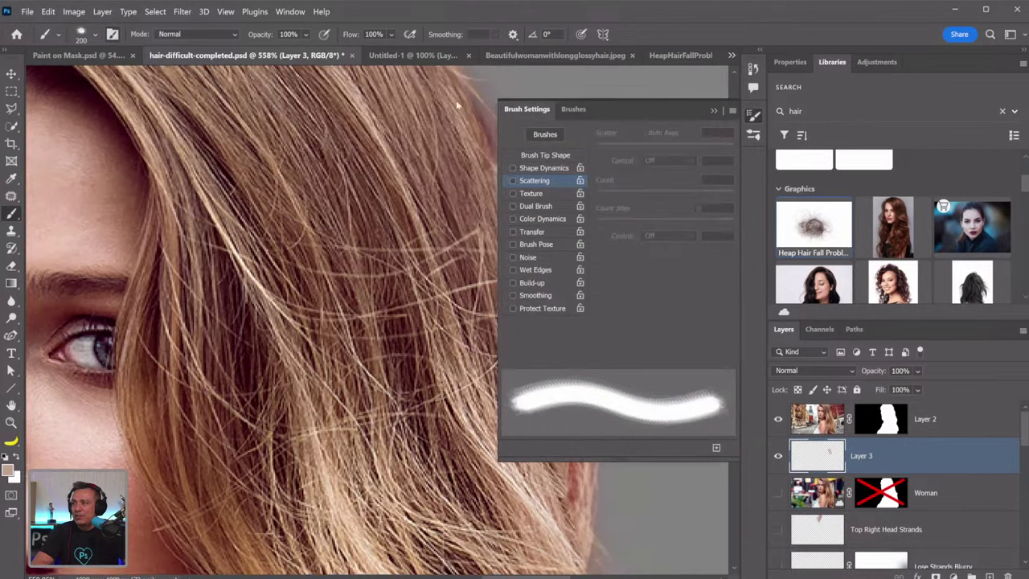
click(544, 168)
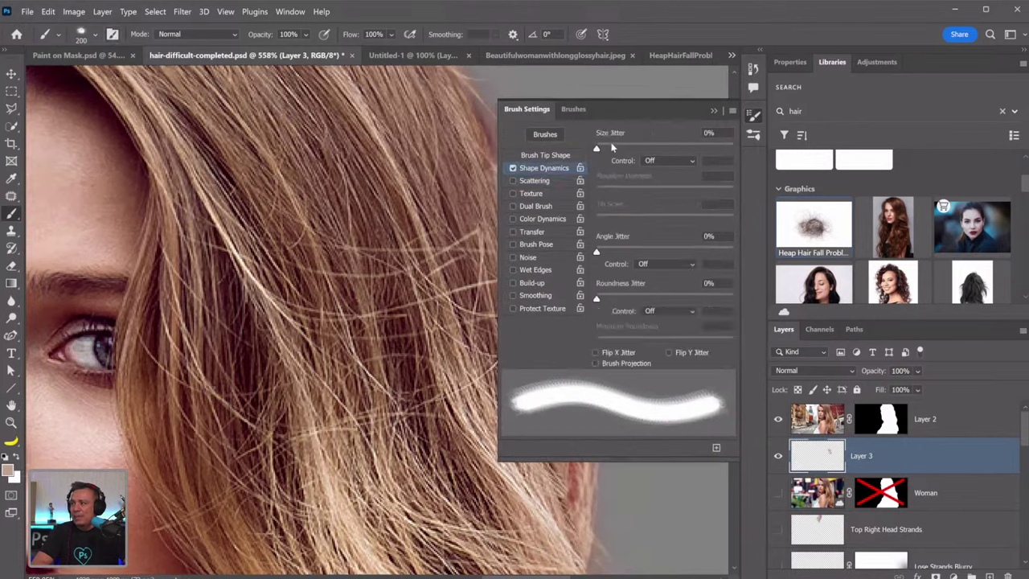
drag(606, 146, 632, 148)
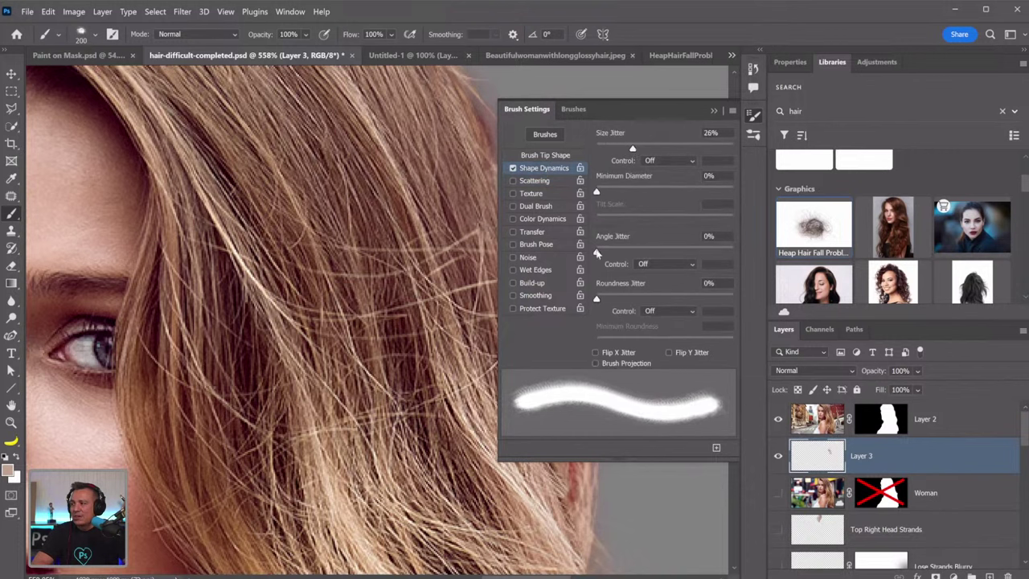
drag(598, 253, 763, 242)
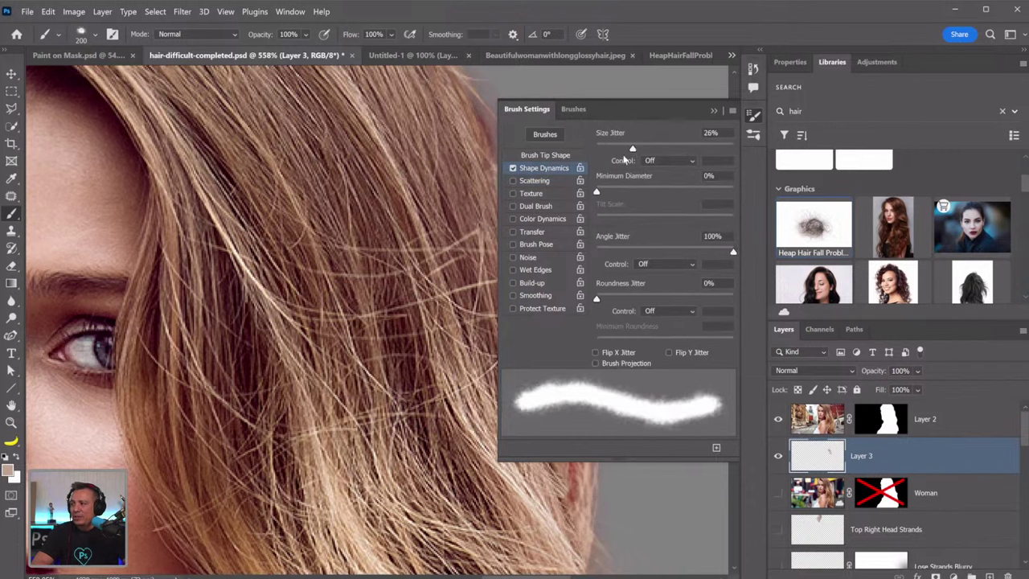
click(545, 156)
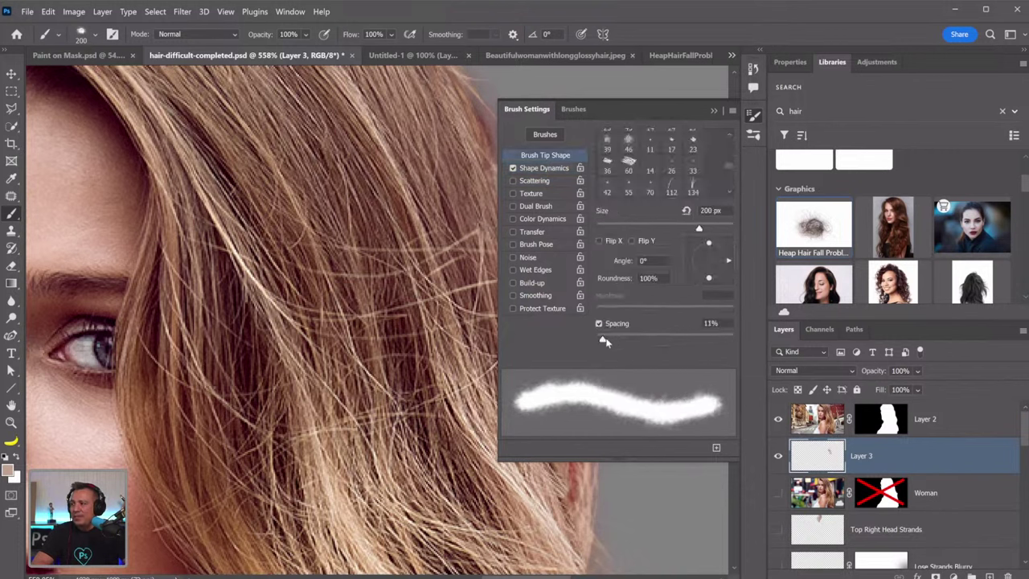
drag(604, 341, 611, 338)
Show the City Background layer and paint fine strands along the hair's right edge
click(714, 112)
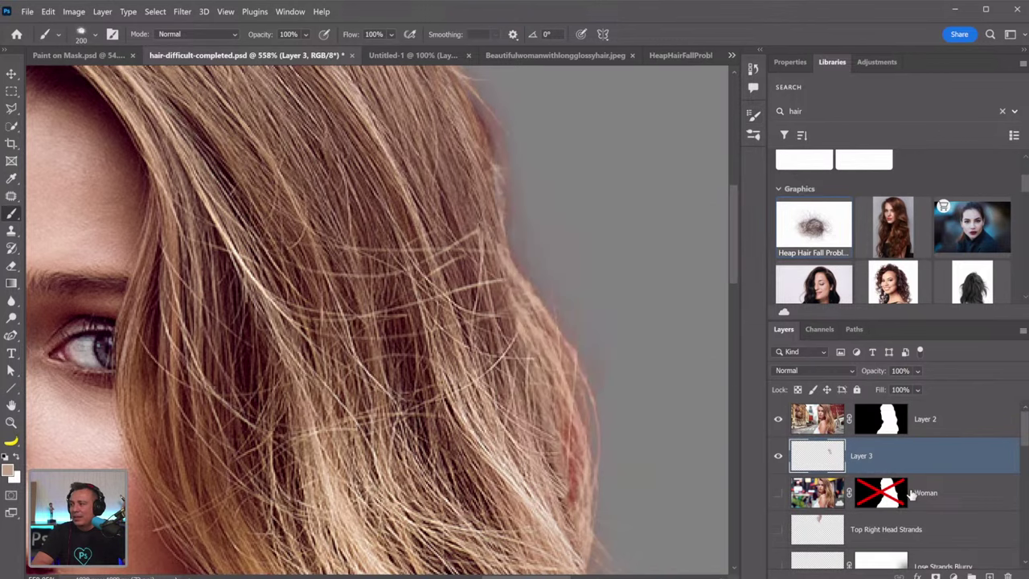
scroll(846, 479, down, 5)
scroll(847, 479, down, 3)
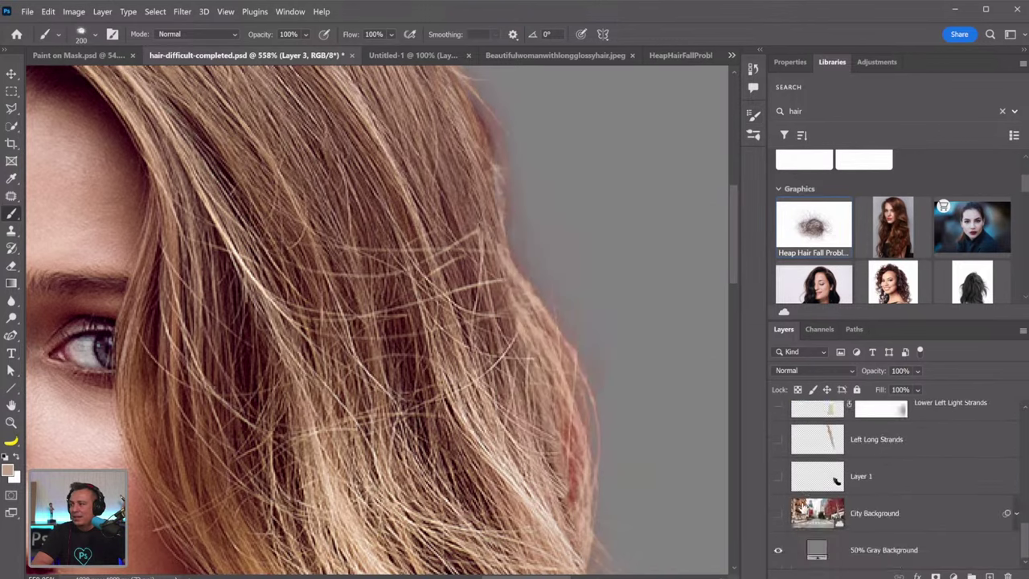
click(779, 514)
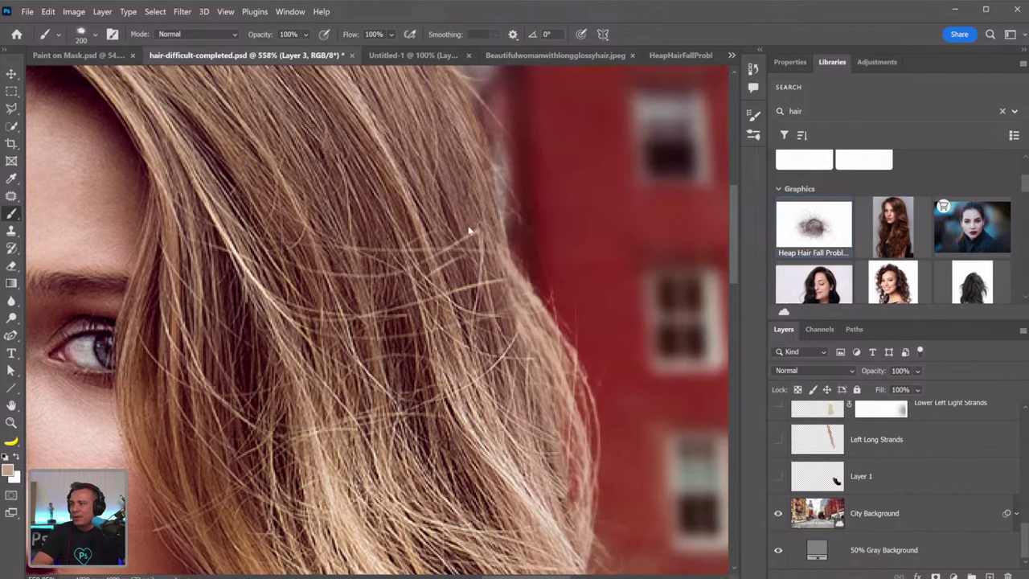
click(515, 360)
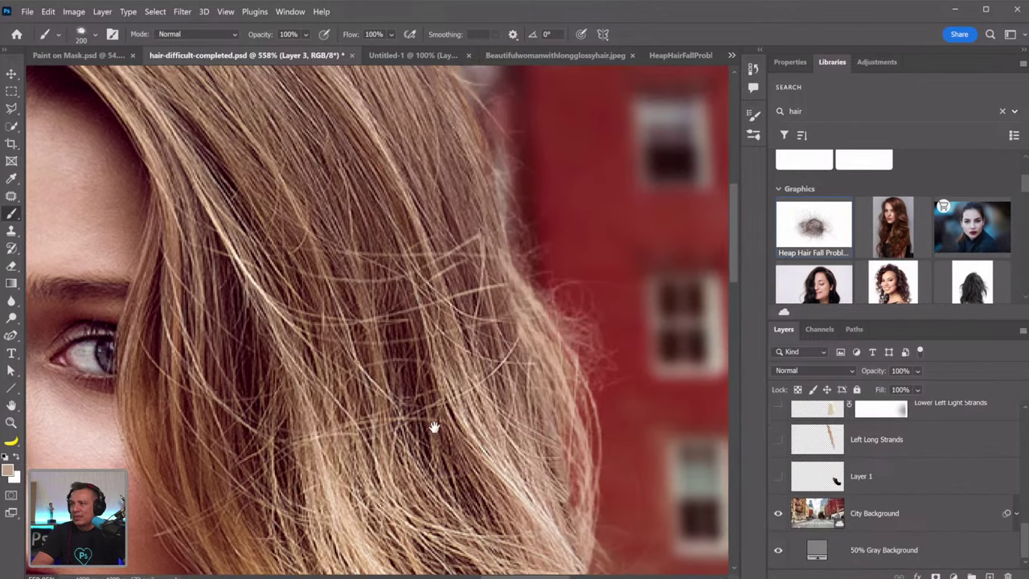
Look over the top of the hair, then view the whole composite at 100%
drag(469, 380, 475, 405)
scroll(464, 313, up, 3)
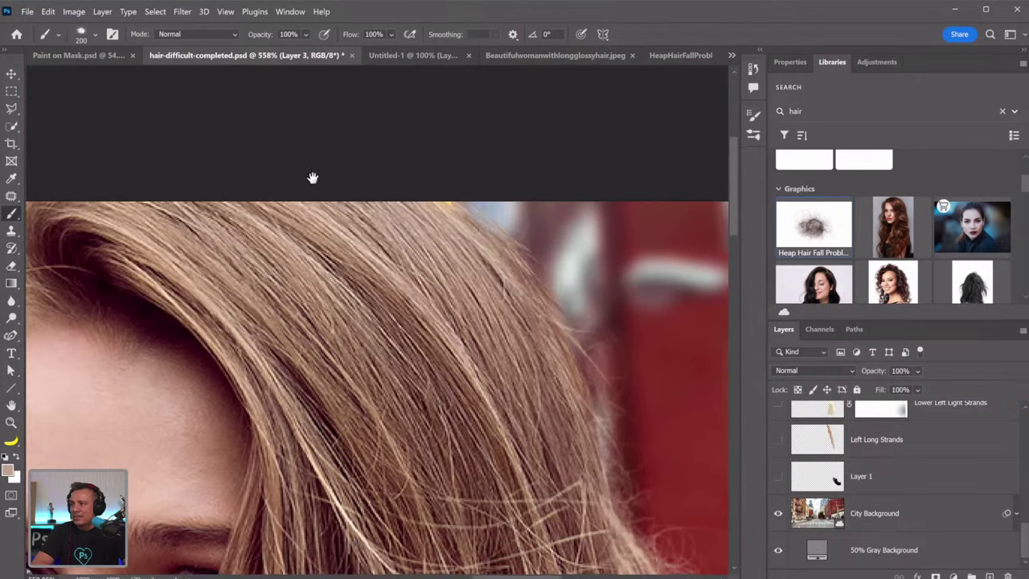
drag(361, 244, 323, 248)
scroll(293, 361, down, 5)
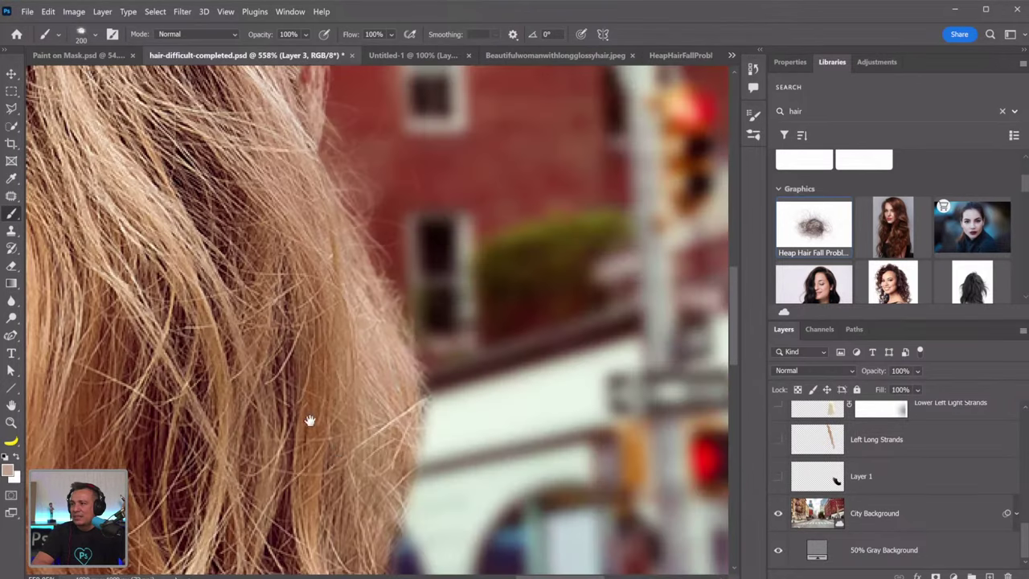
scroll(390, 242, down, 1)
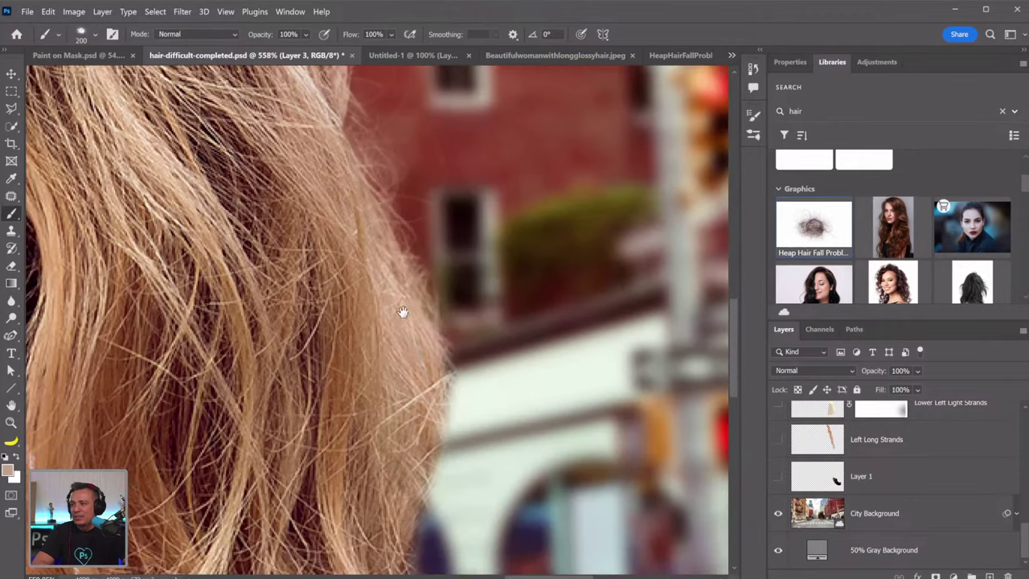
scroll(342, 261, down, 5)
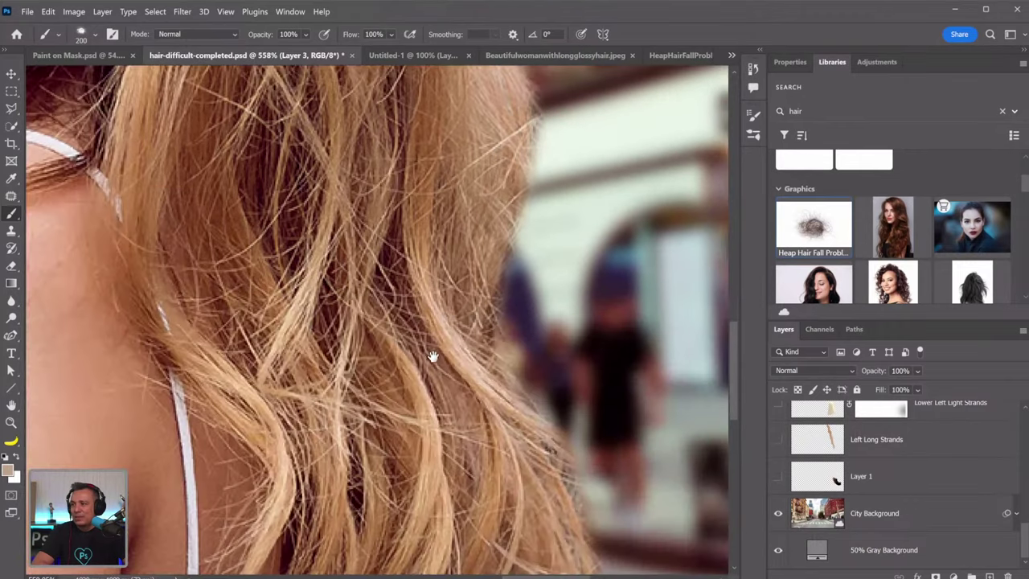
scroll(432, 356, down, 4)
scroll(354, 330, down, 1)
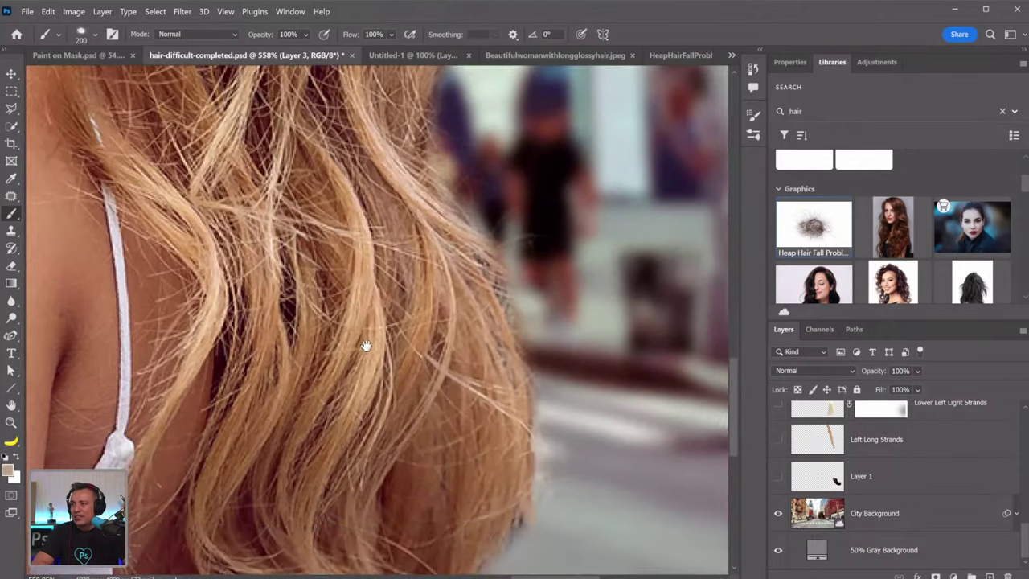
scroll(382, 426, down, 3)
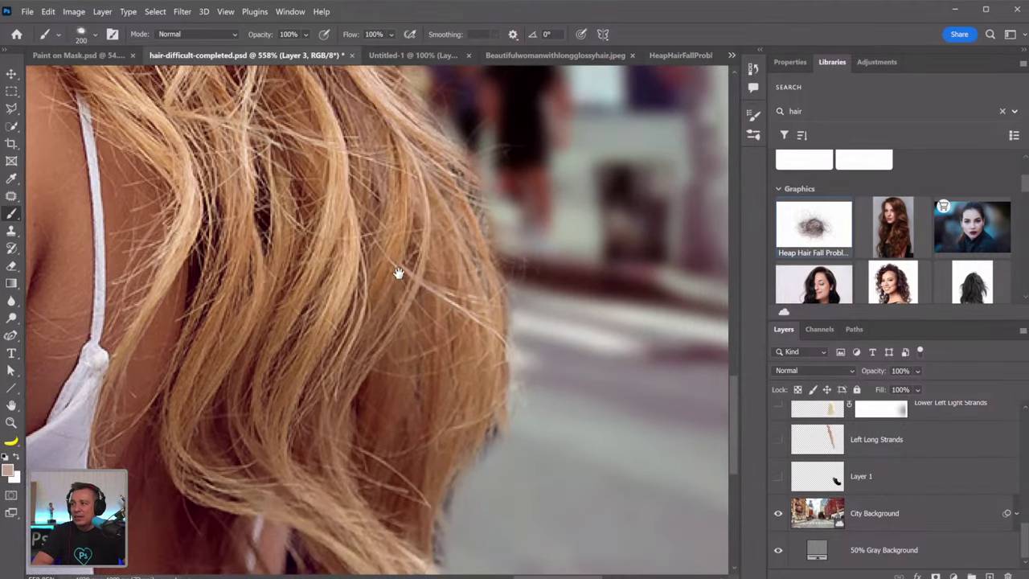
double_click(10, 422)
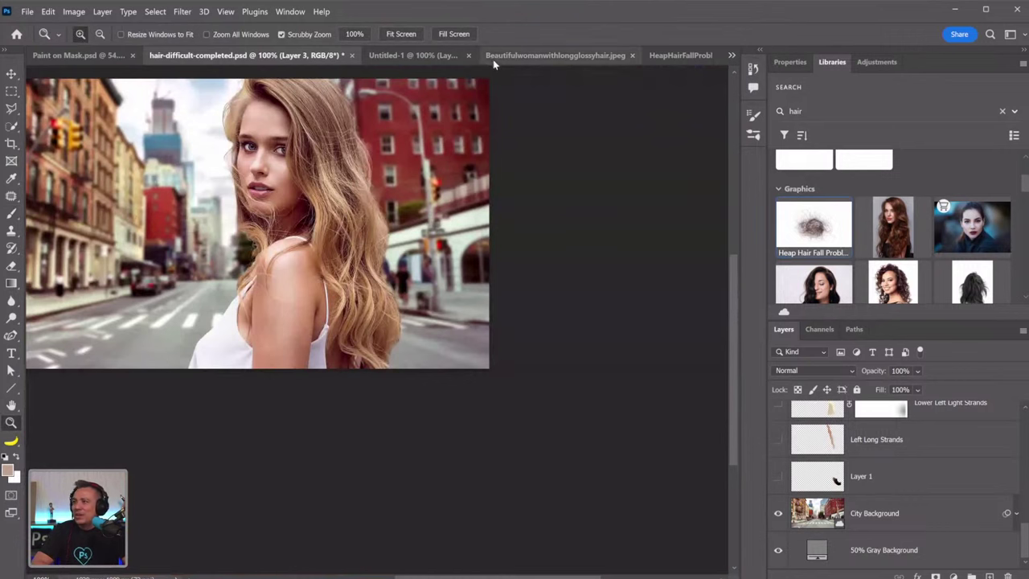
Switch to the long-haired woman photo and fit the whole photo in the window
click(599, 55)
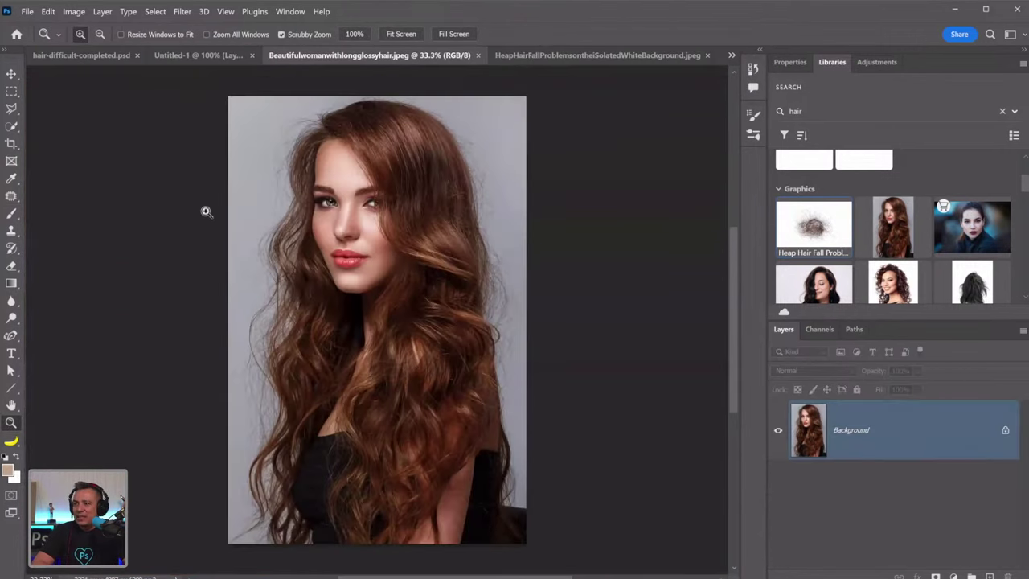
drag(281, 284, 206, 418)
right_click(306, 365)
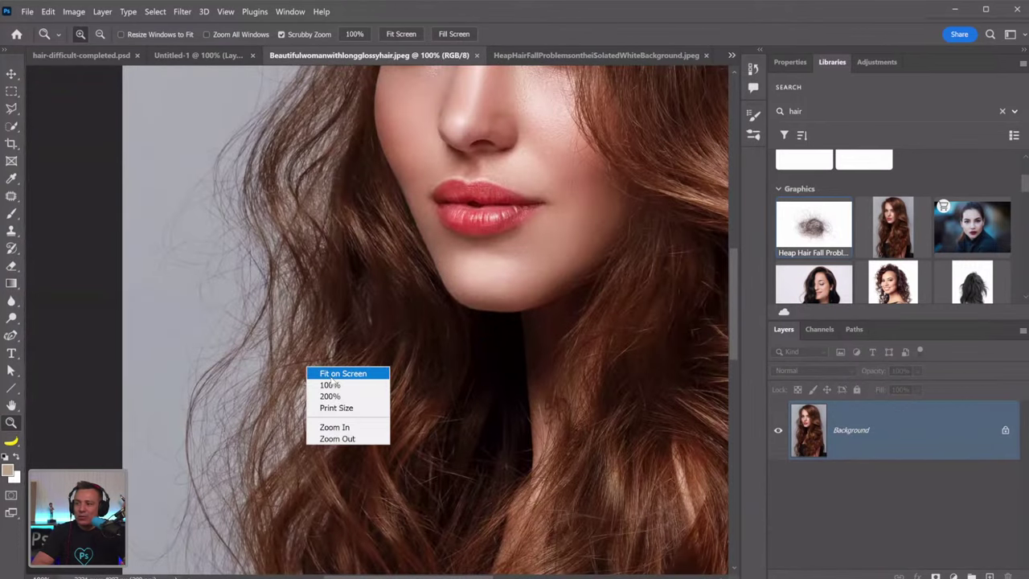
click(331, 371)
Crop the photo, with no fixed ratio, to a narrow full-height strip of hair edge and show Channels
click(14, 144)
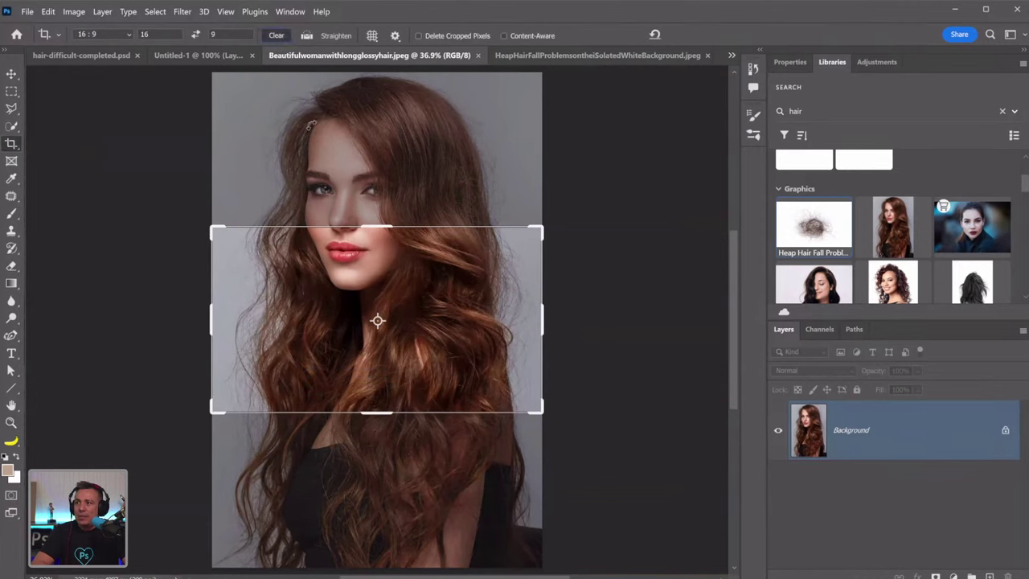
click(276, 35)
drag(374, 227, 370, 149)
drag(383, 447, 385, 524)
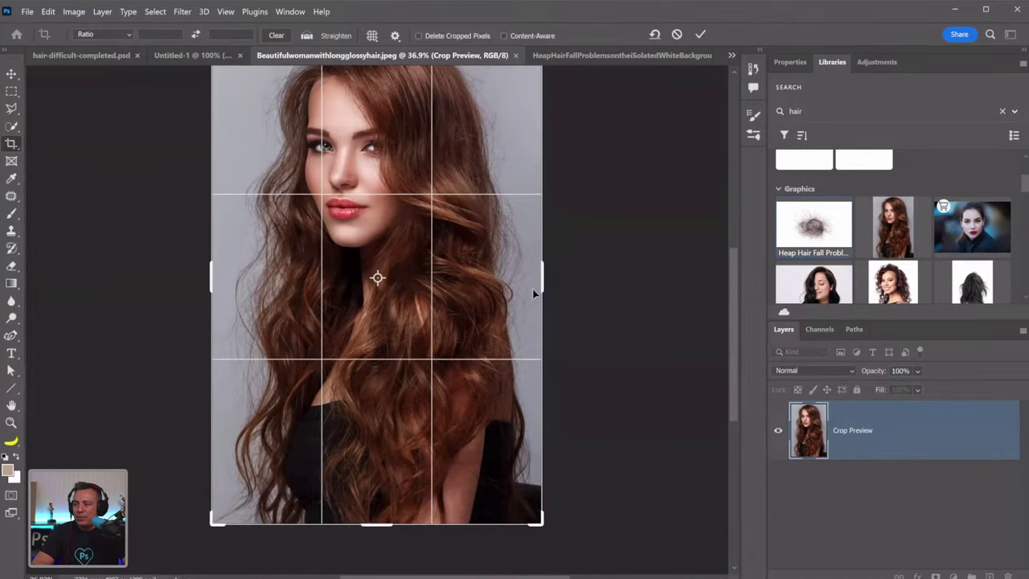
mouse_move(547, 281)
mouse_down()
mouse_move(414, 277)
mouse_move(428, 291)
mouse_up()
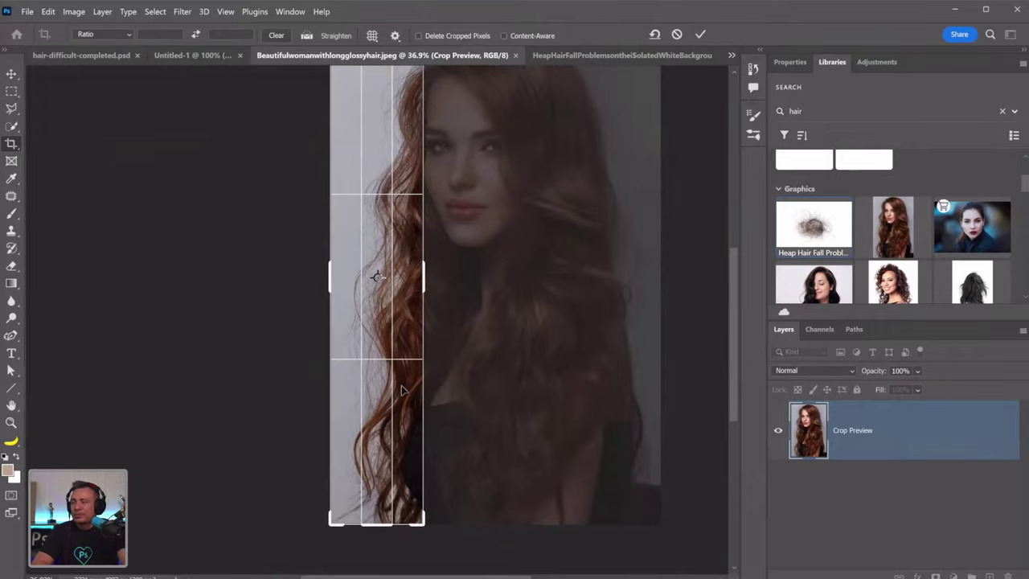
key(Return)
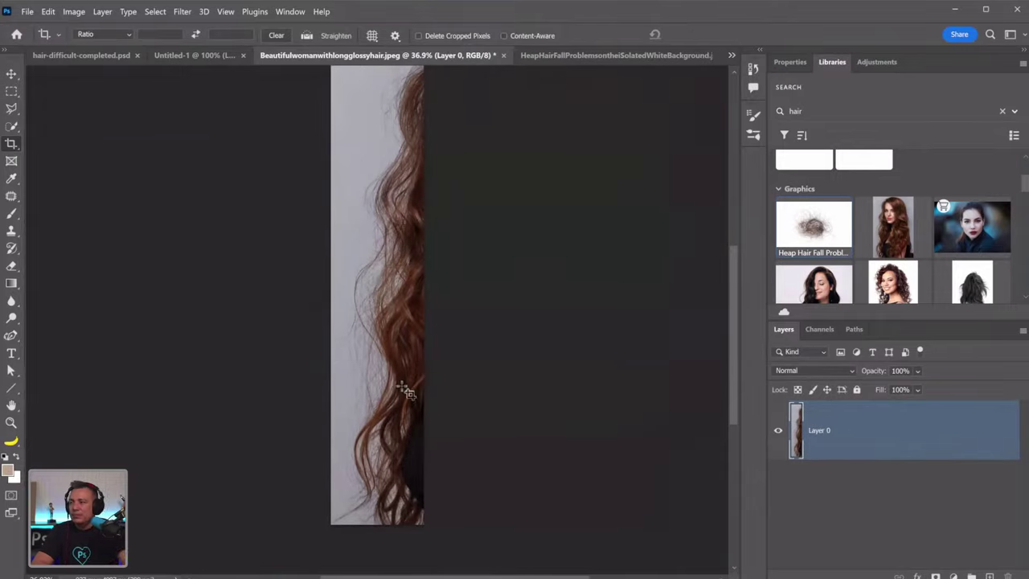
click(819, 328)
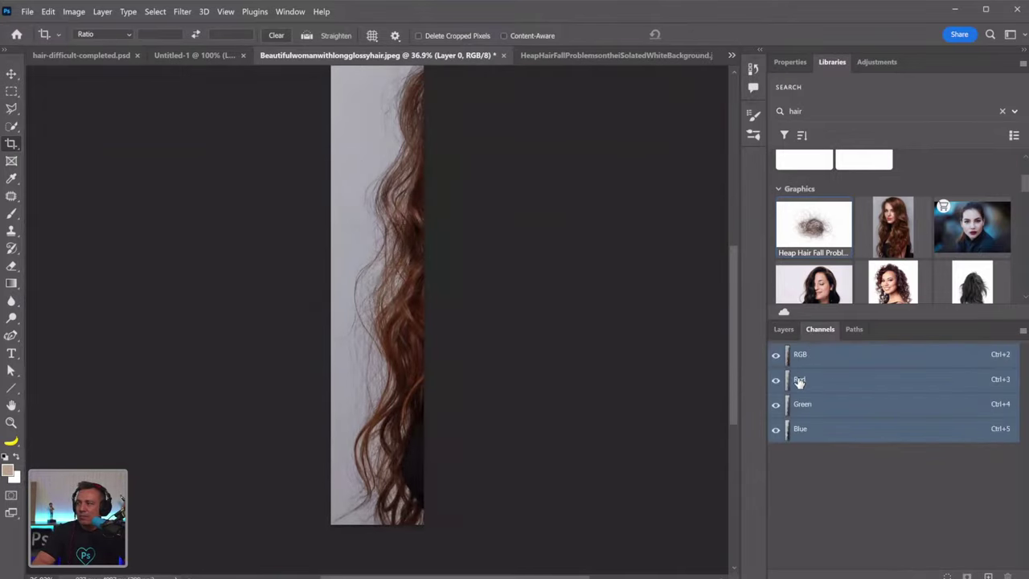
Compare the Red and Blue channels and duplicate Blue as Blue copy
click(800, 380)
click(804, 406)
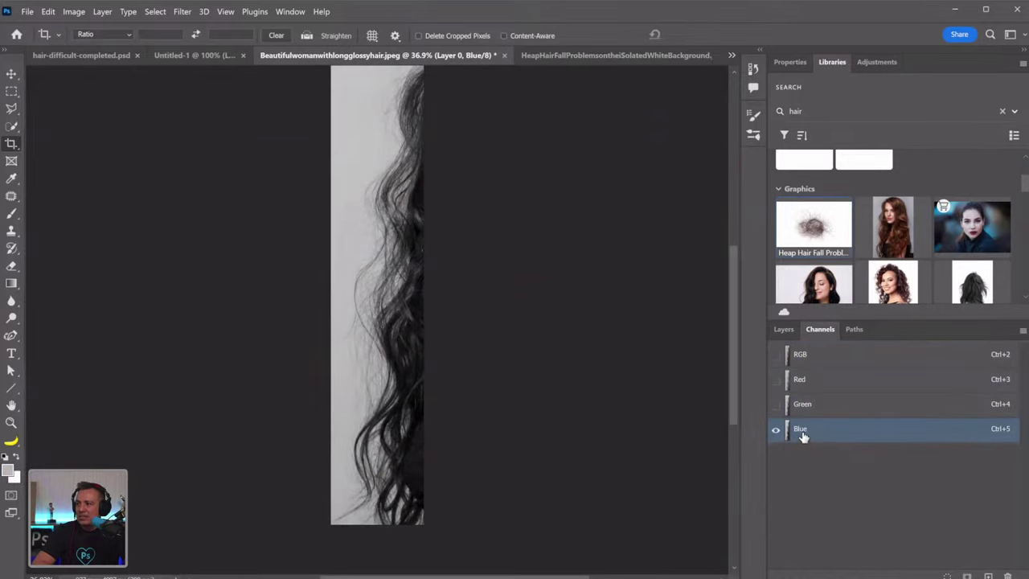
drag(802, 435, 988, 576)
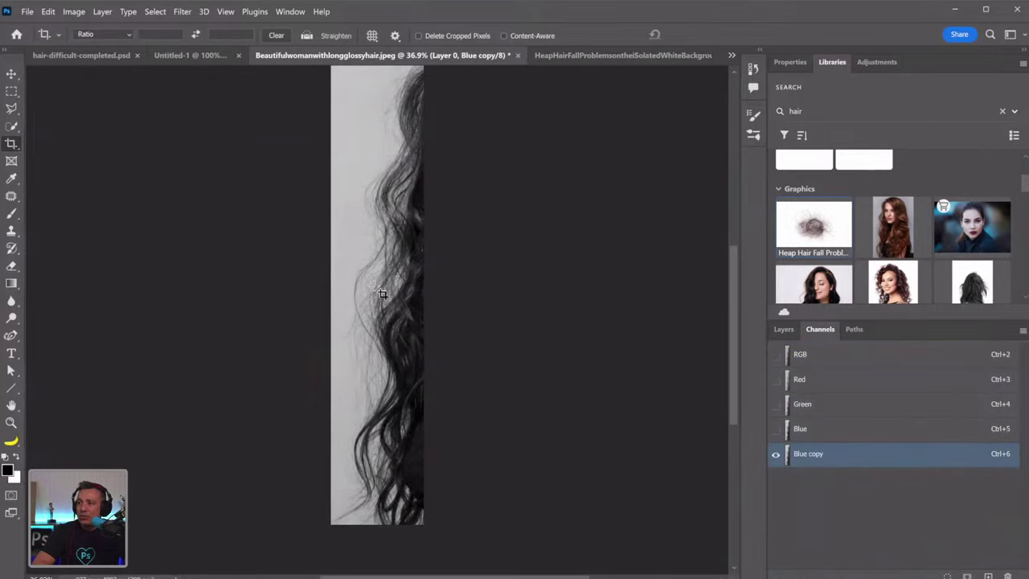
Apply Levels to Blue copy with black input 20 and white input 159
click(74, 11)
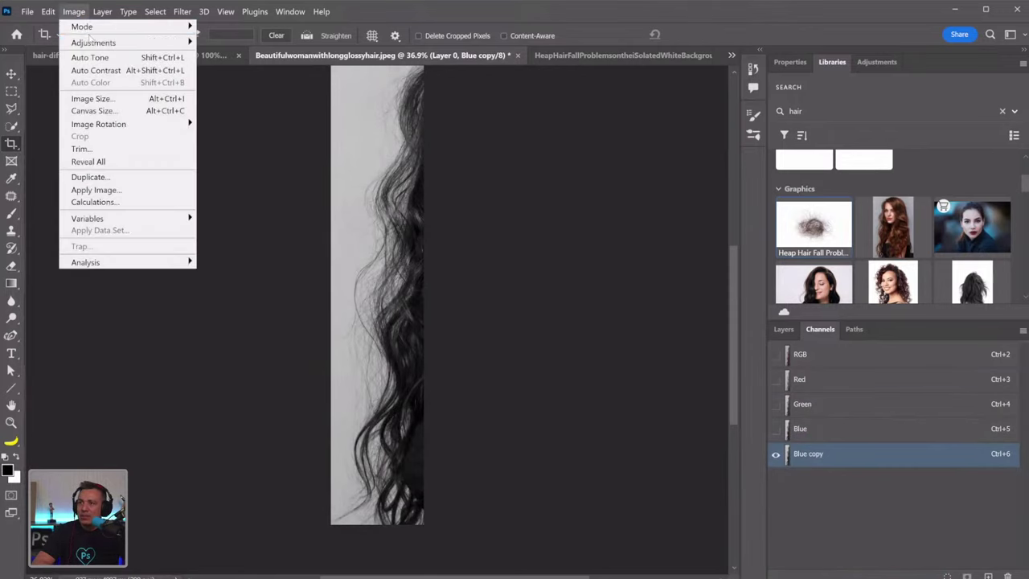
mouse_move(93, 43)
click(221, 53)
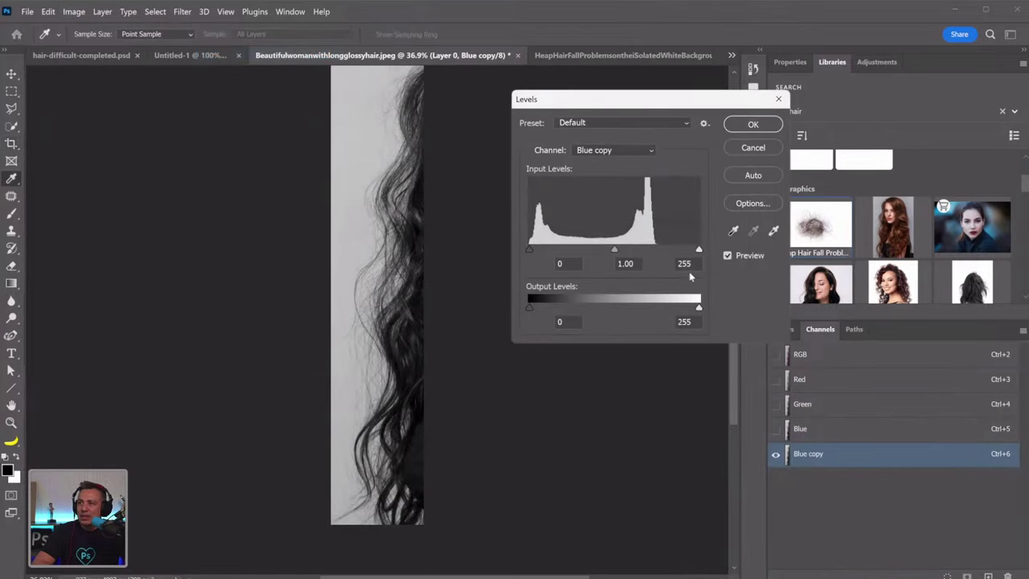
drag(699, 250, 634, 250)
drag(529, 249, 597, 250)
click(756, 125)
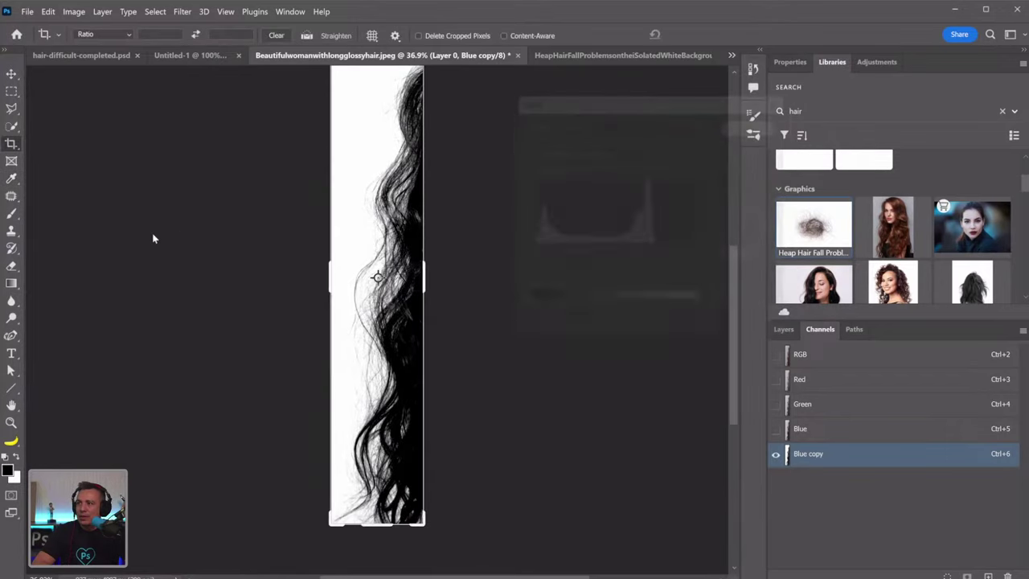
Switch to the Dodge tool and bring the strip's top edge into view
click(12, 319)
right_click(14, 320)
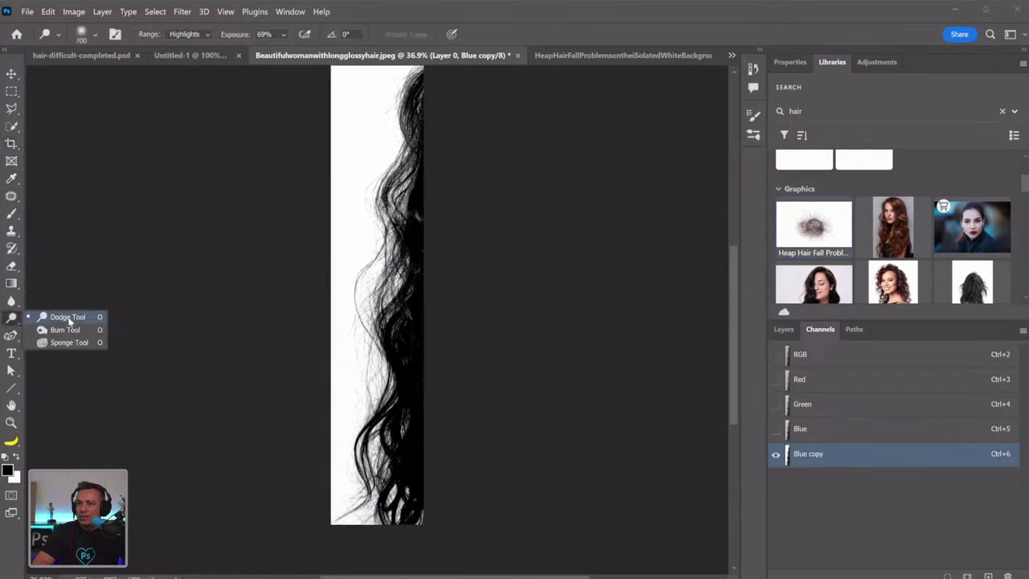
click(80, 317)
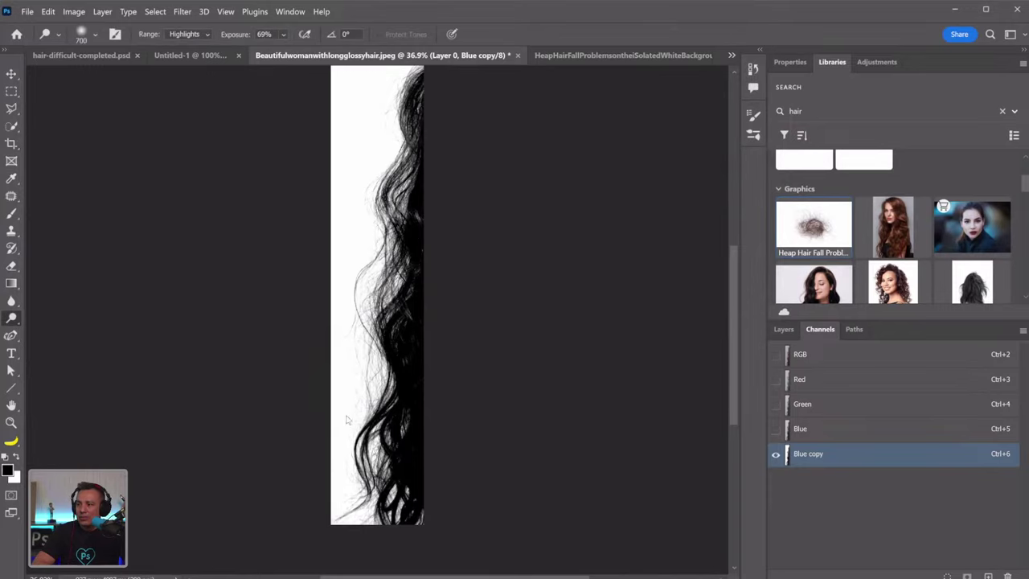
scroll(312, 367, down, 1)
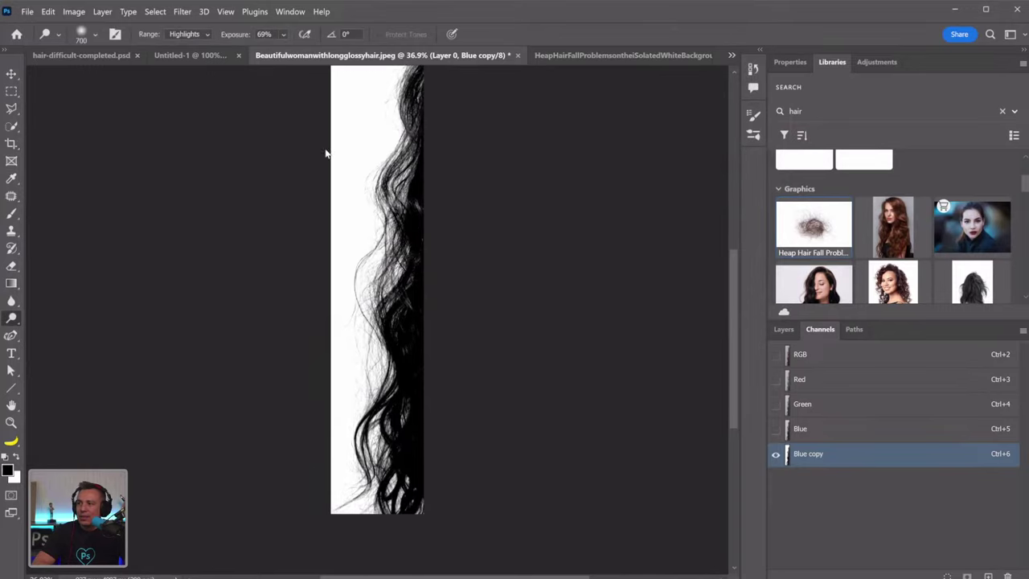
drag(323, 154, 298, 237)
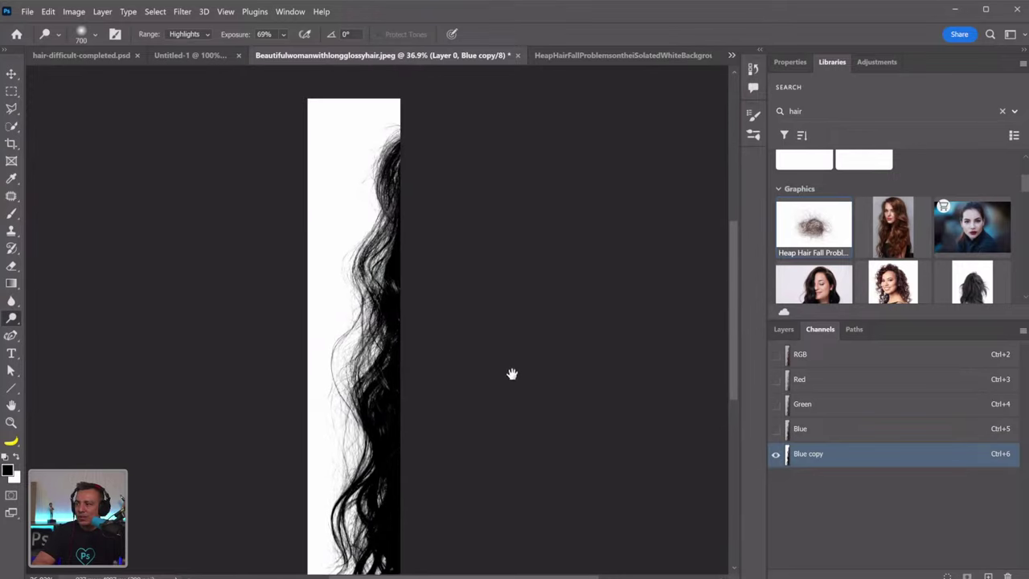
Load Blue copy as a selection, deselect, then reselect the hair
ctrl+click(788, 456)
key(ctrl+d)
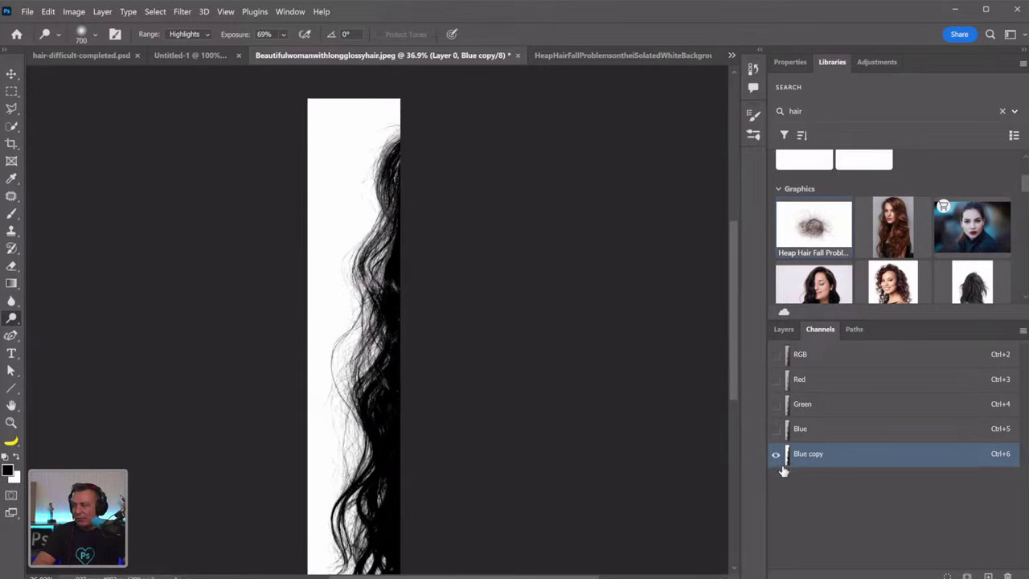
key(ctrl+shift+d)
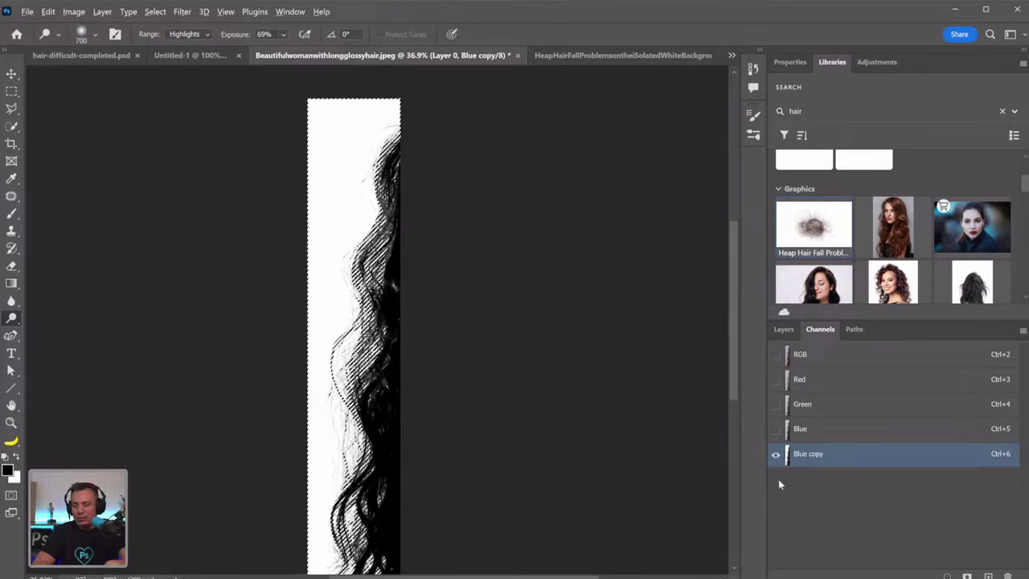
Add a black Solid Color fill layer from the selection, invert its mask, and hide Layer 0
click(799, 354)
click(784, 330)
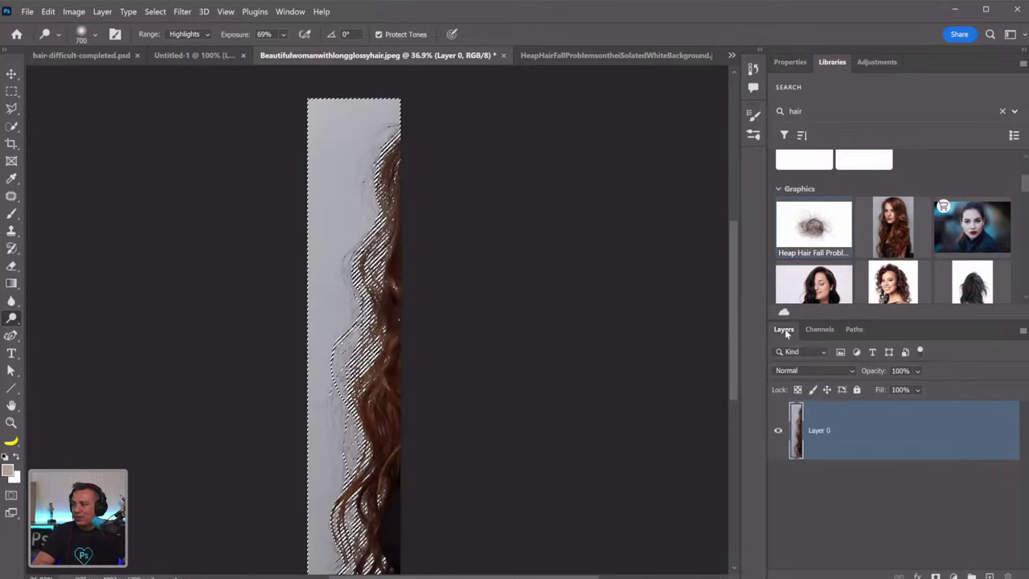
click(954, 577)
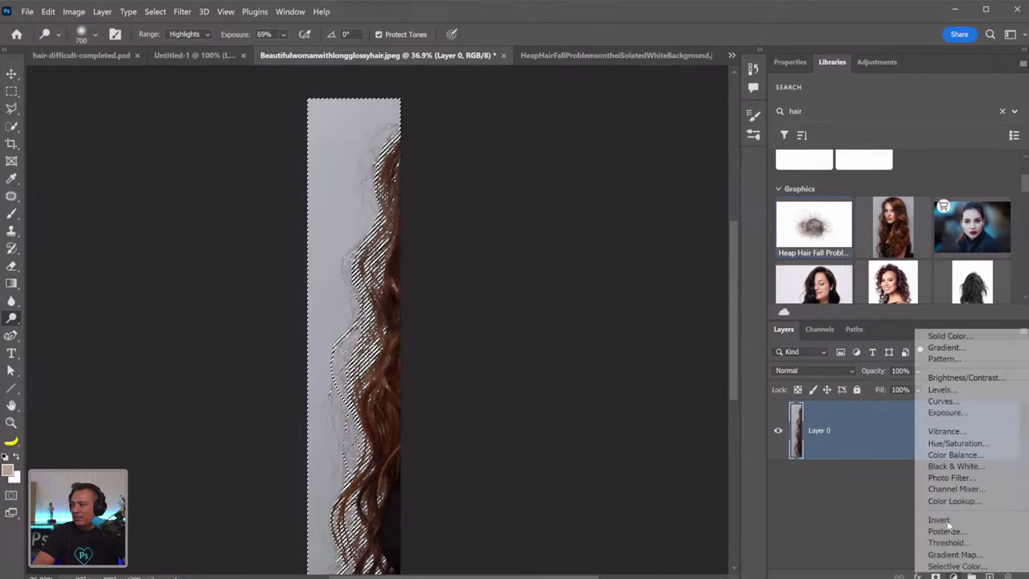
click(942, 333)
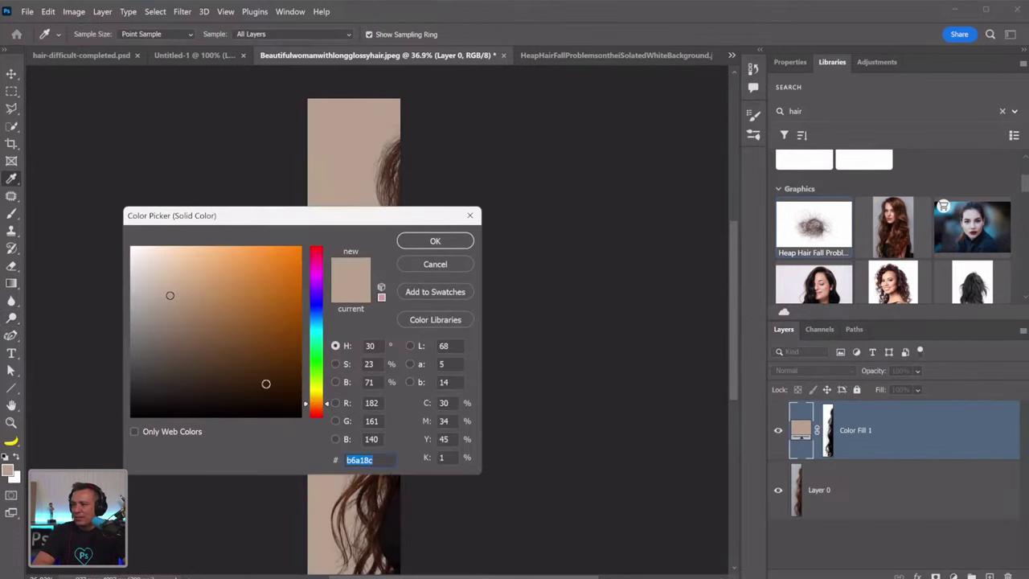
drag(264, 384, 300, 459)
click(433, 242)
click(829, 438)
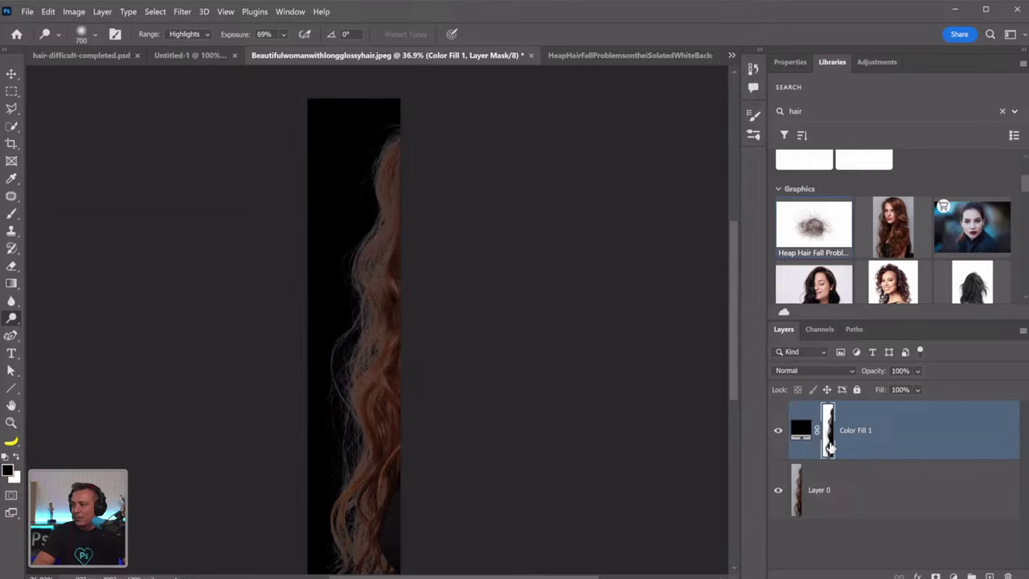
key(ctrl+i)
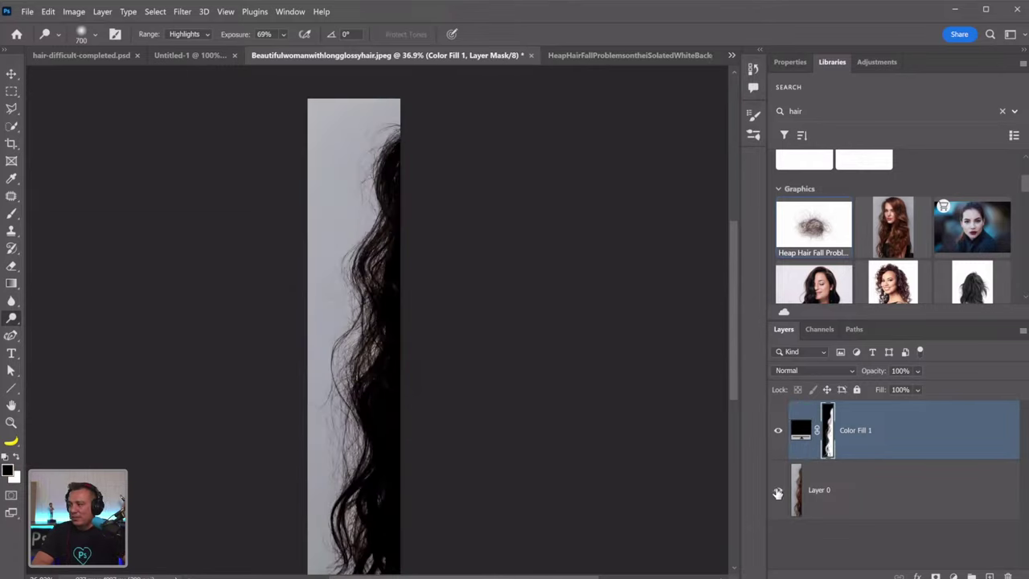
click(778, 494)
click(801, 431)
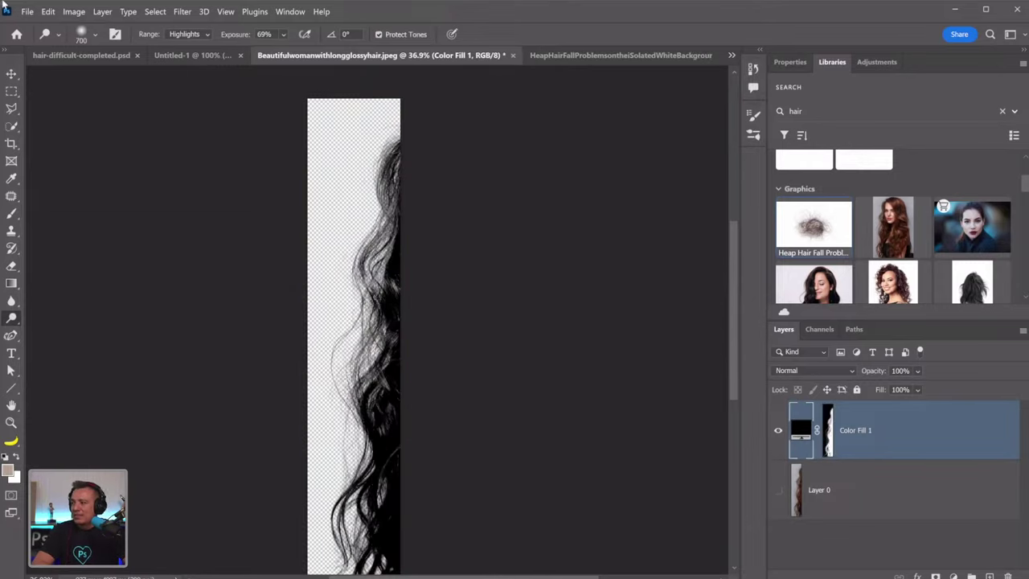
Define a brush preset from the black hair strands named 'Hair Strands'
click(49, 12)
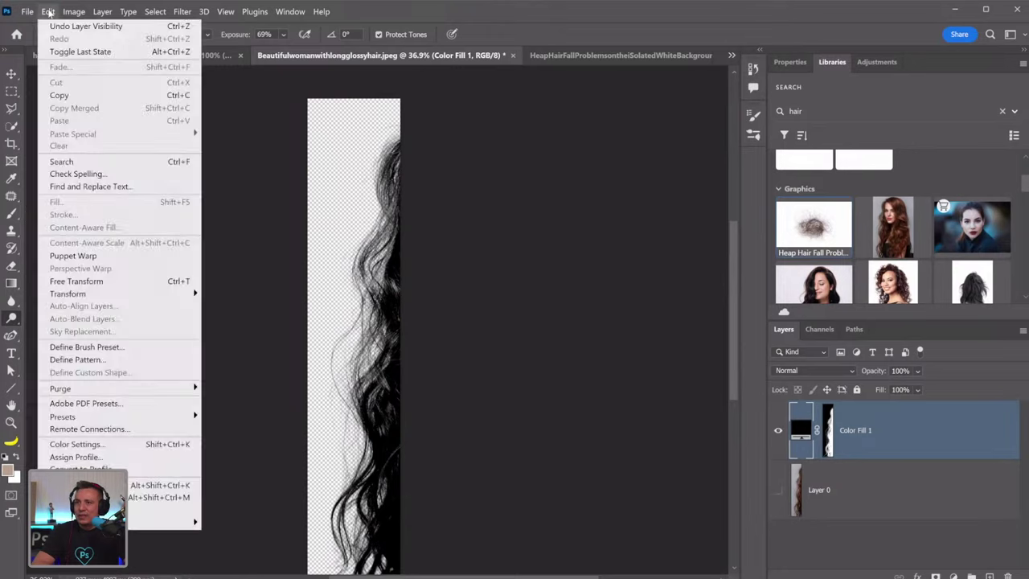
click(103, 349)
text(Hair Strands)
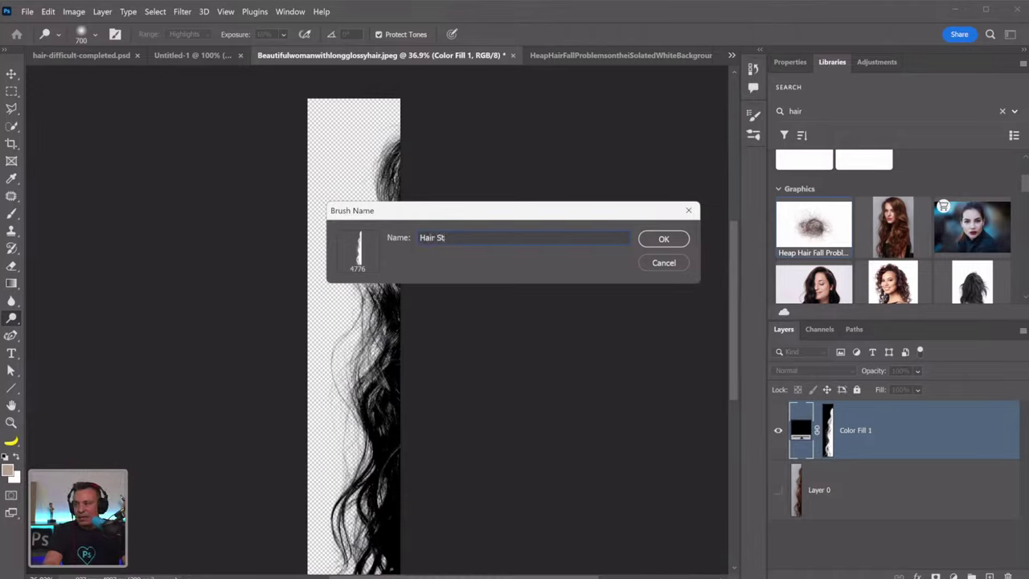
click(666, 239)
Select the Brush tool with the new Hair Strands preset
click(17, 213)
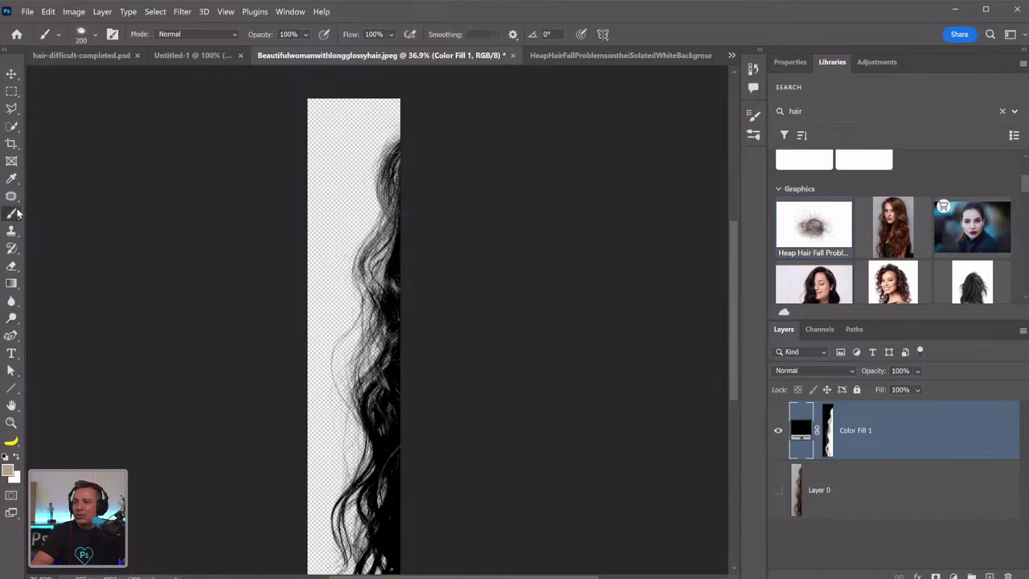
click(94, 34)
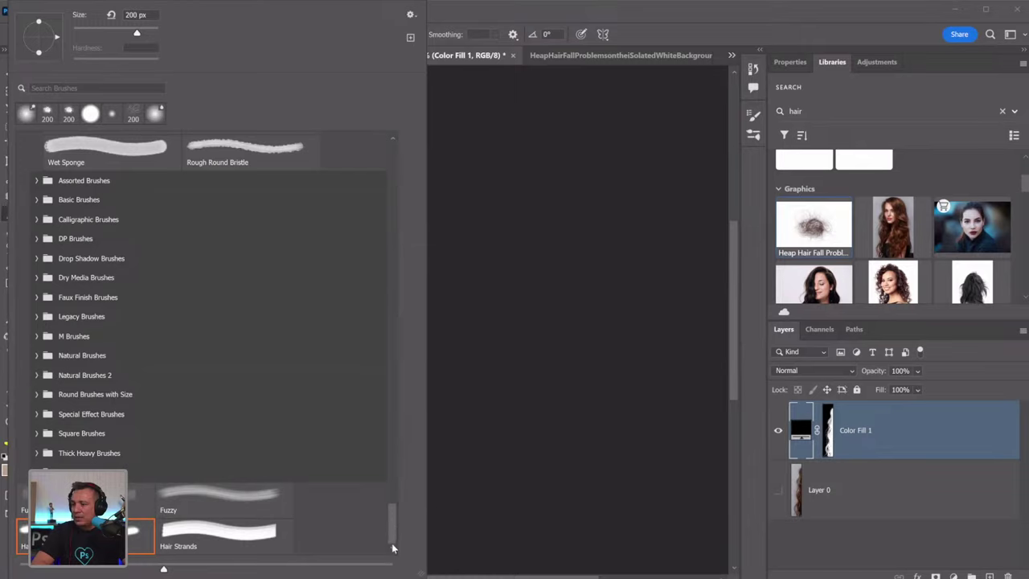
click(207, 544)
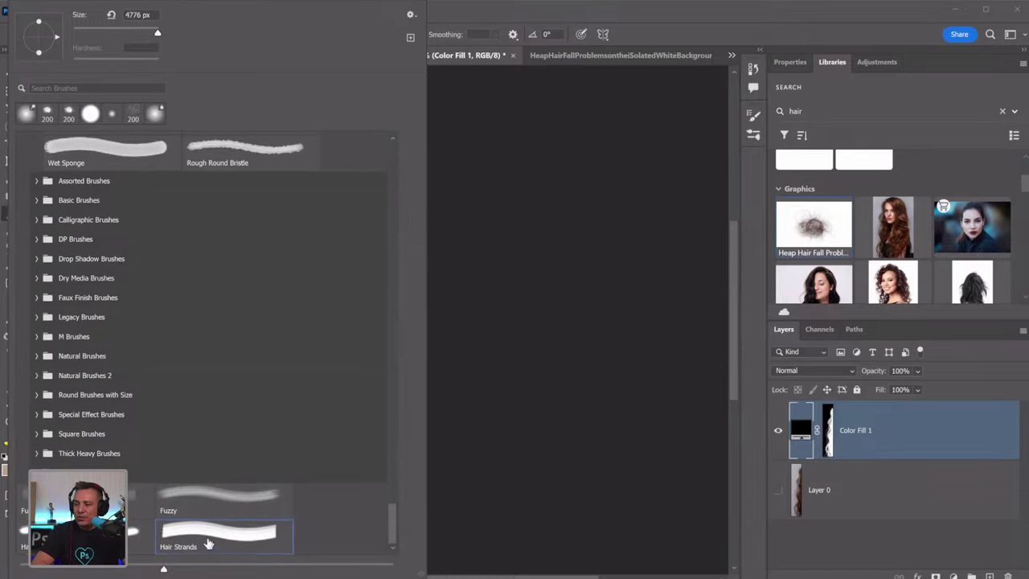
click(528, 16)
Look through the open documents and end on hair-difficult-completed.psd
click(177, 56)
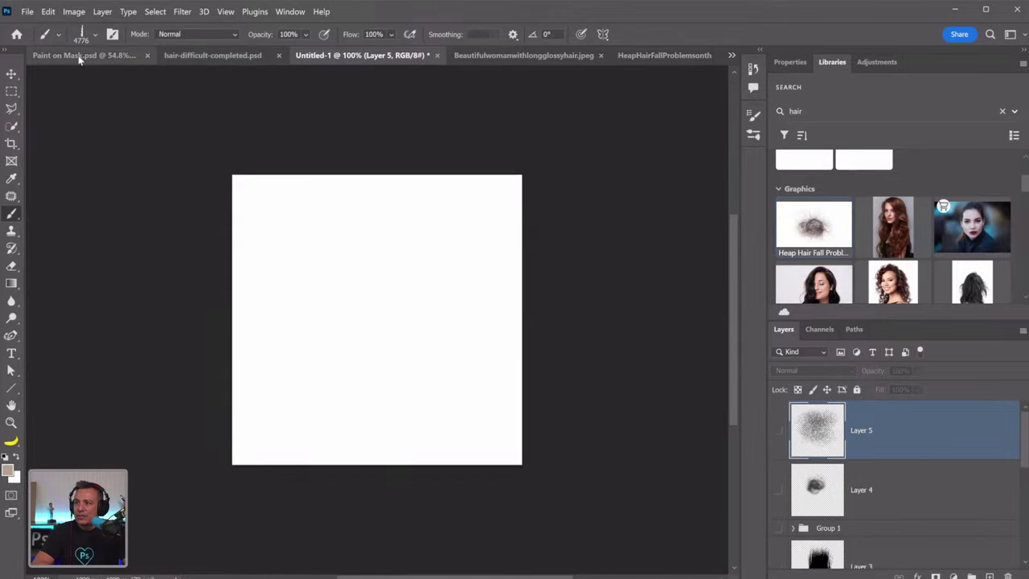
click(533, 57)
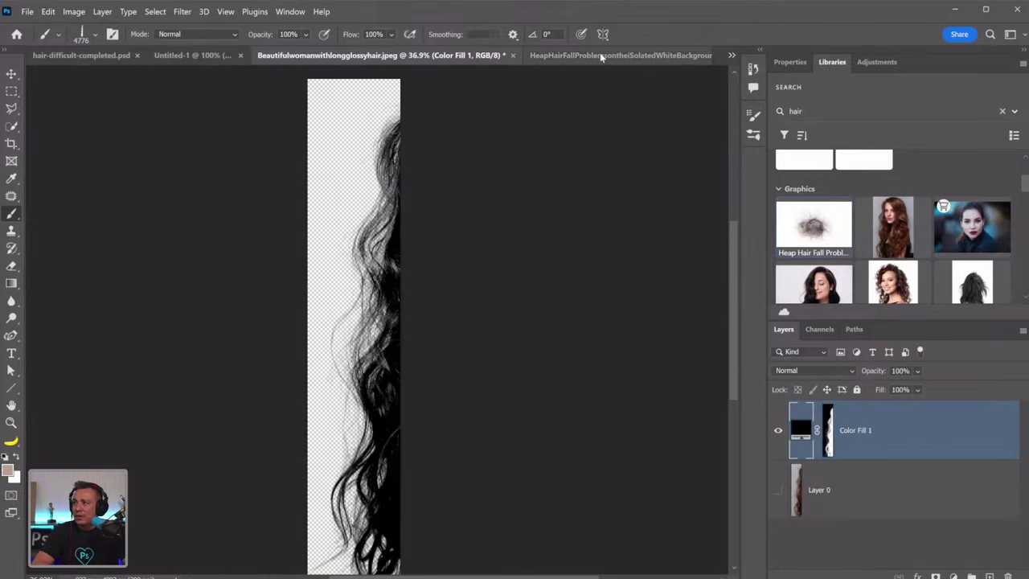
click(566, 53)
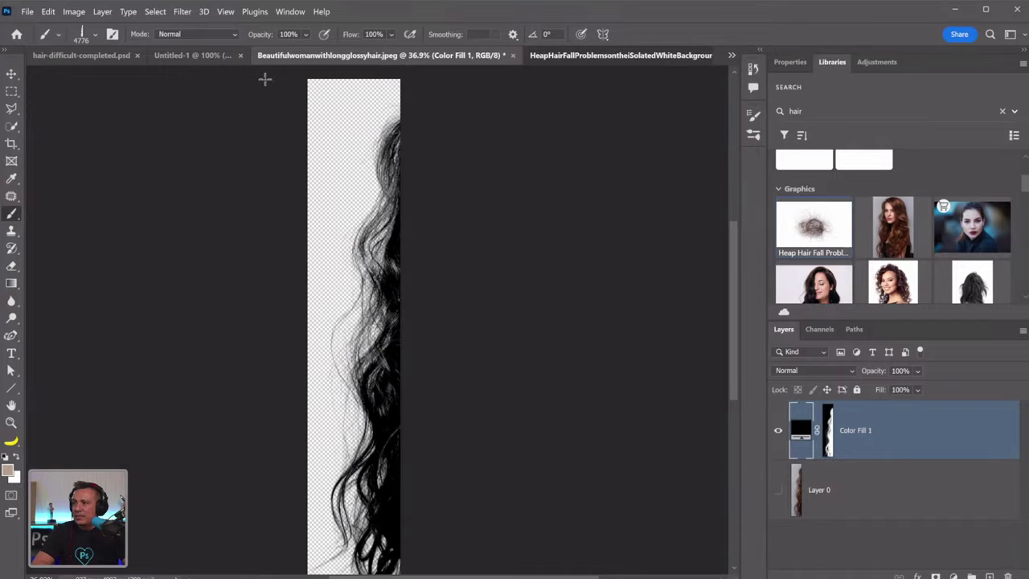
click(210, 58)
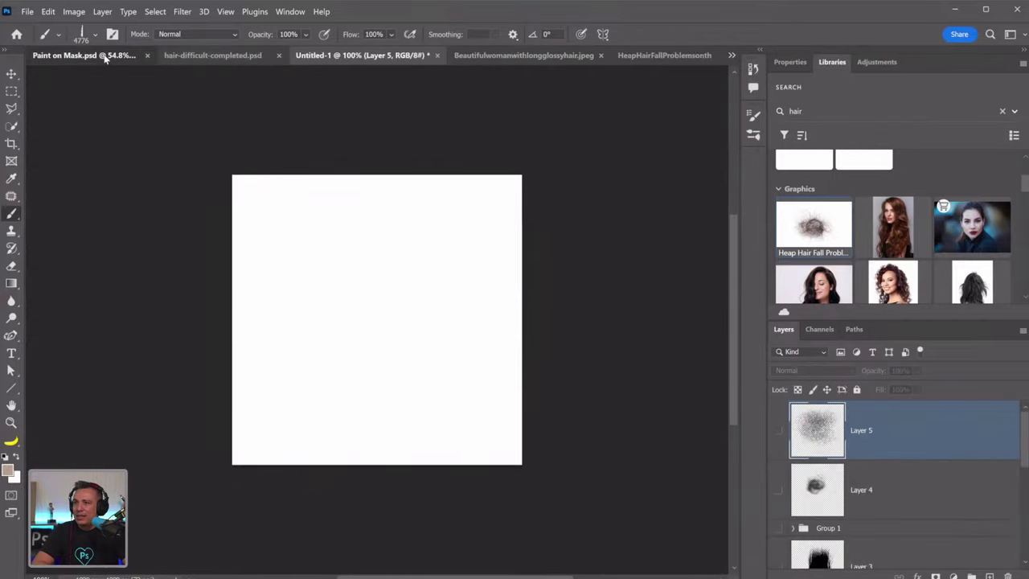
click(104, 56)
click(243, 56)
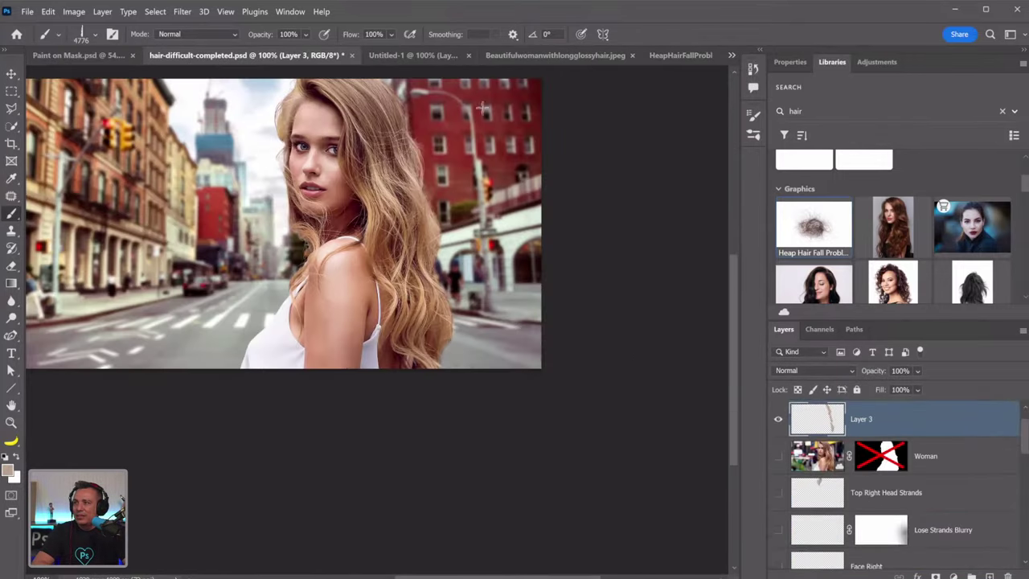
Create a new Layer 4 and move it just under Layer 2
right_click(608, 370)
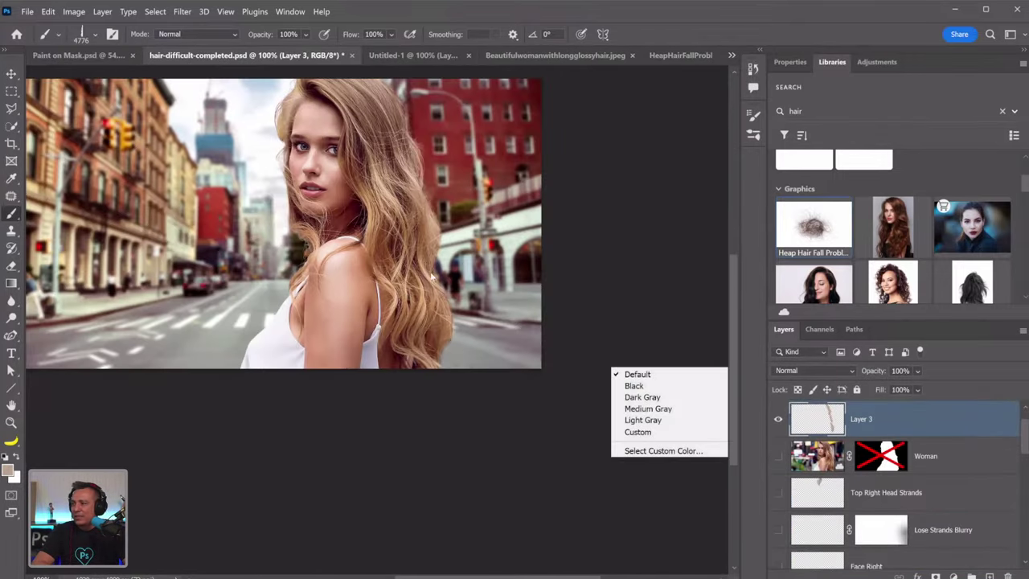
click(735, 288)
drag(732, 265, 732, 241)
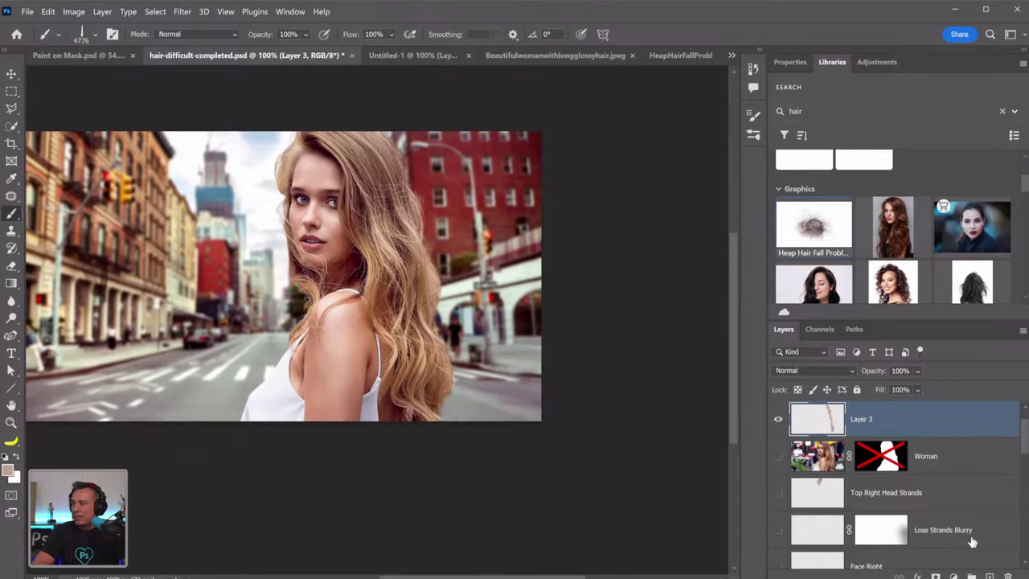
key(ctrl+shift+alt+n)
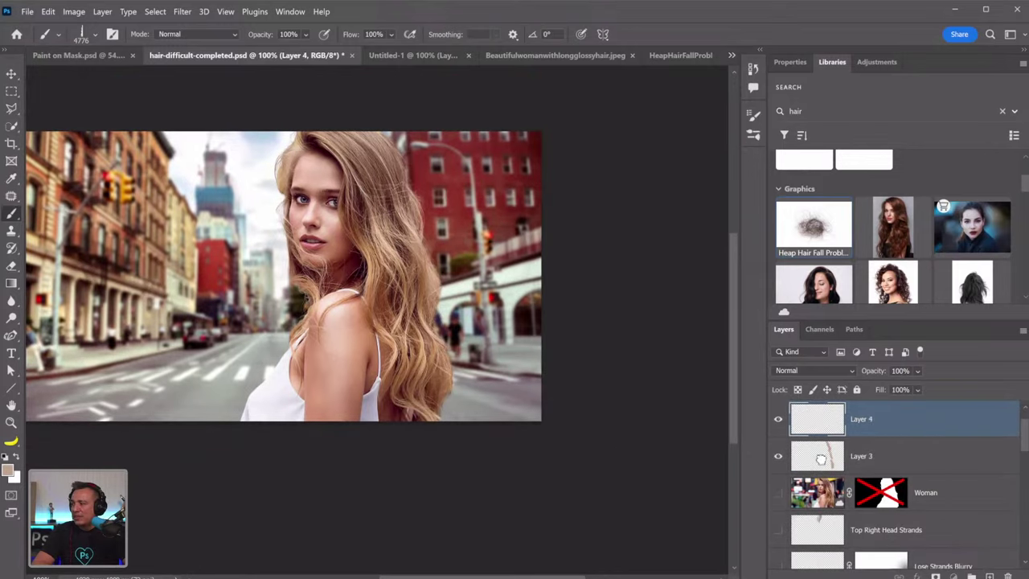
drag(820, 420, 830, 490)
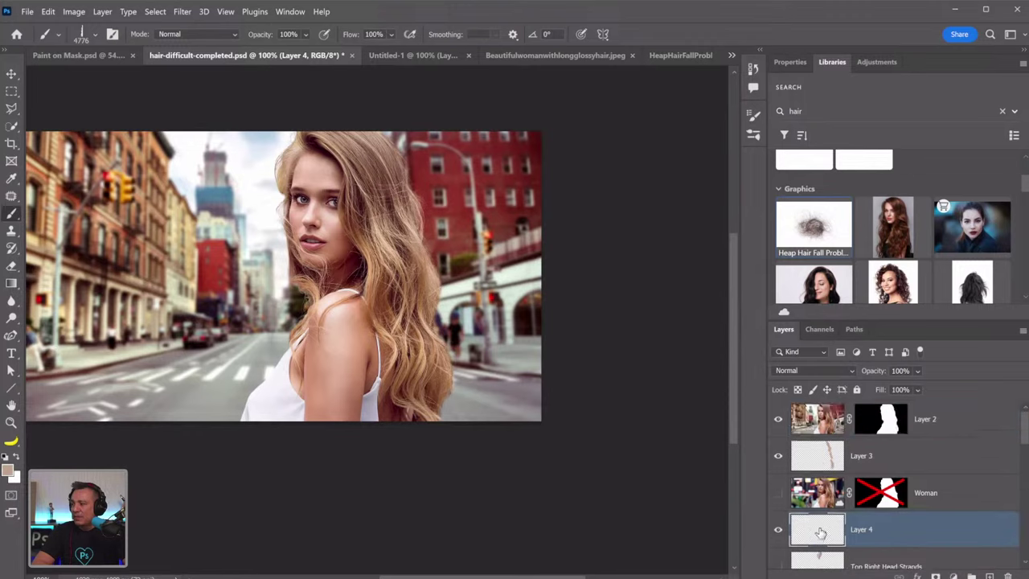
drag(820, 535, 819, 452)
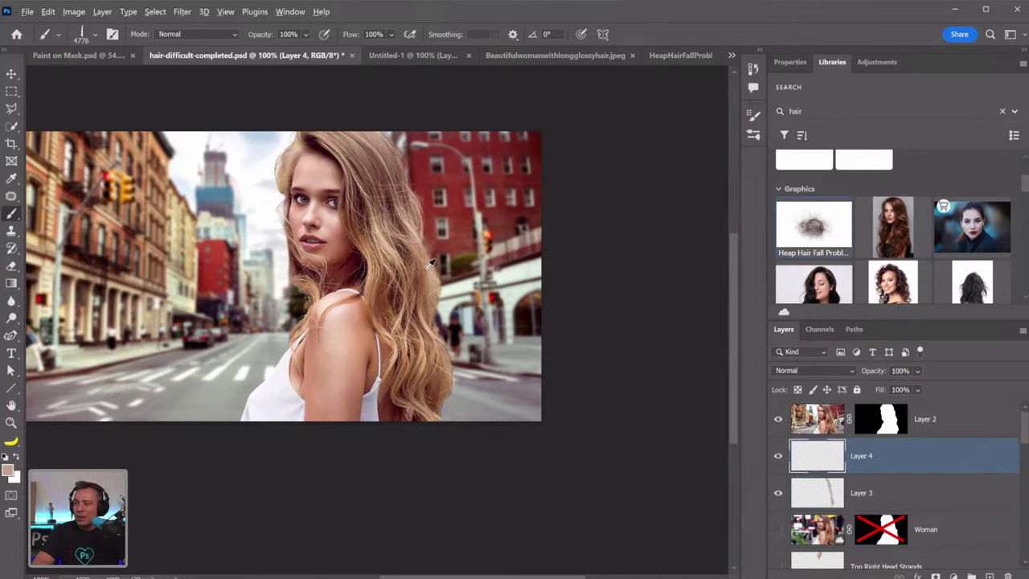
Sample the hair colour, shrink the brush, and try test strokes that are undone
alt+click(431, 264)
drag(181, 277, 222, 296)
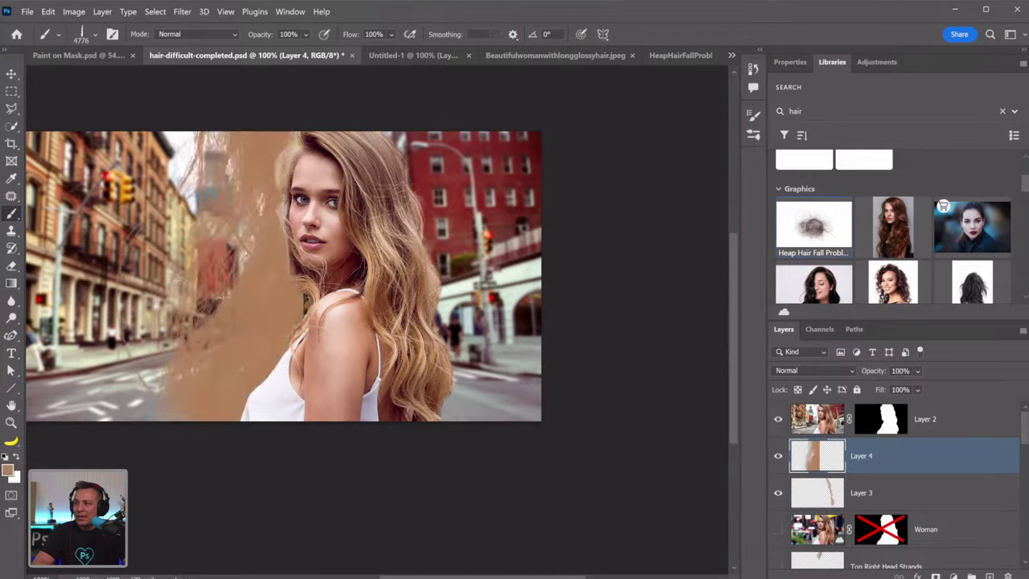
key(ctrl+z)
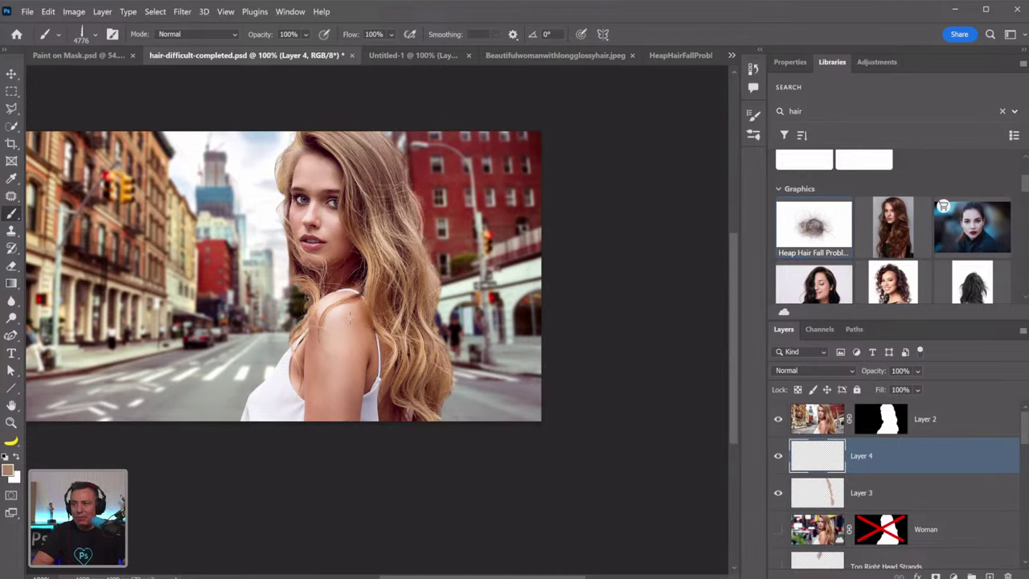
key(bracketleft)
key(bracketleft)
key(bracketleft)
key(bracketleft)
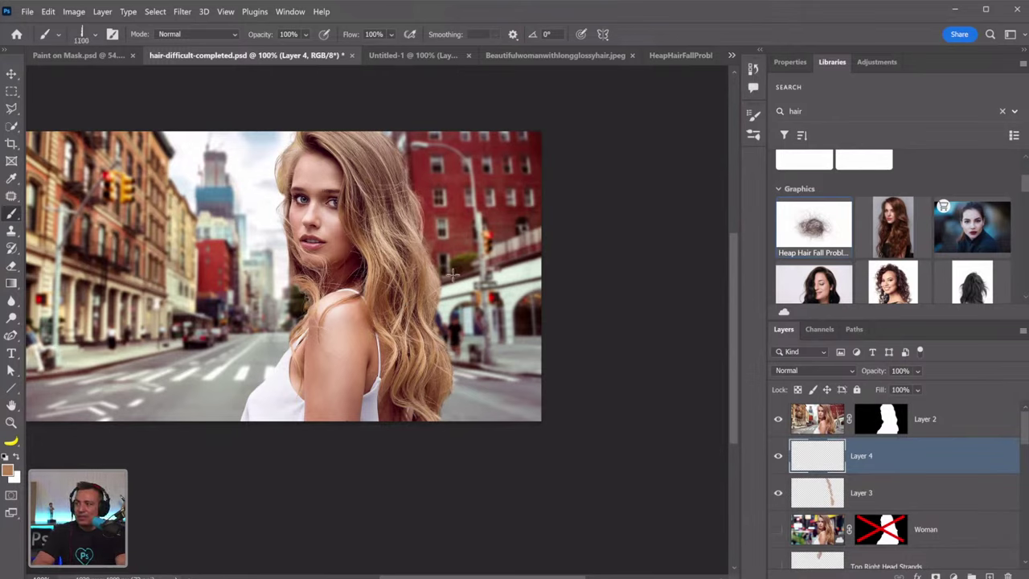
click(468, 275)
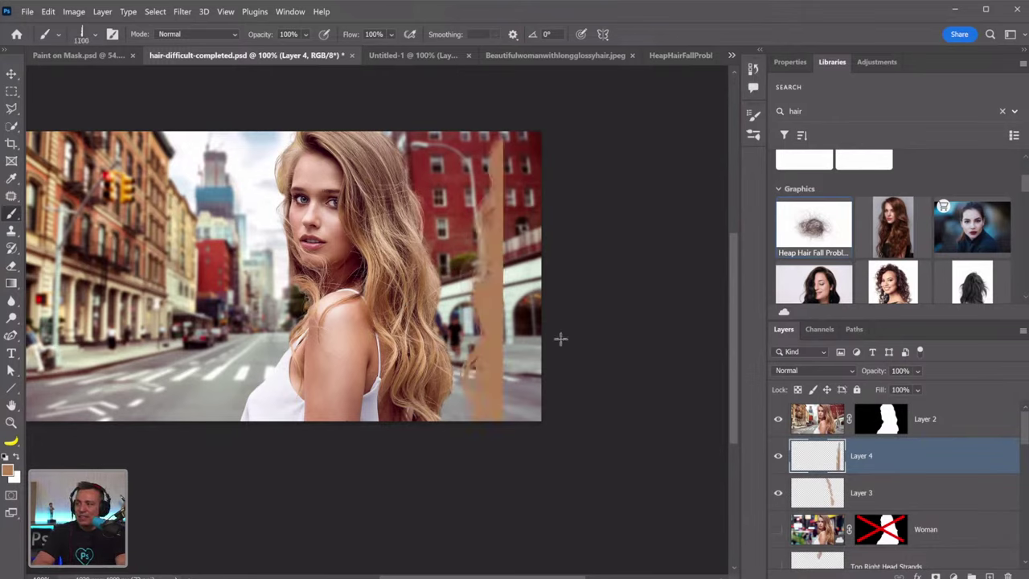
key(ctrl+z)
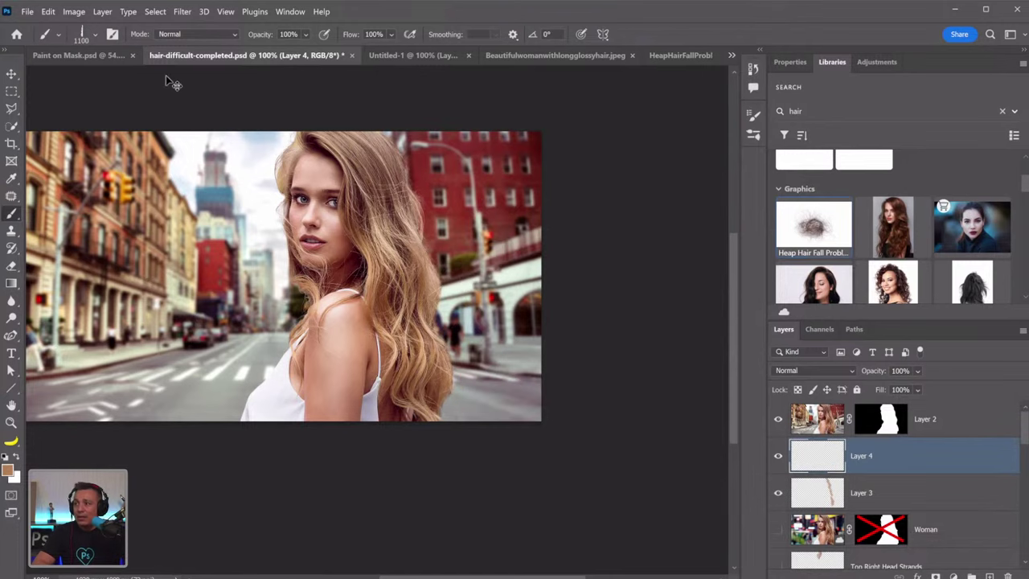
Set the brush tip to Flip X with 96% spacing and a 5° angle
key(F5)
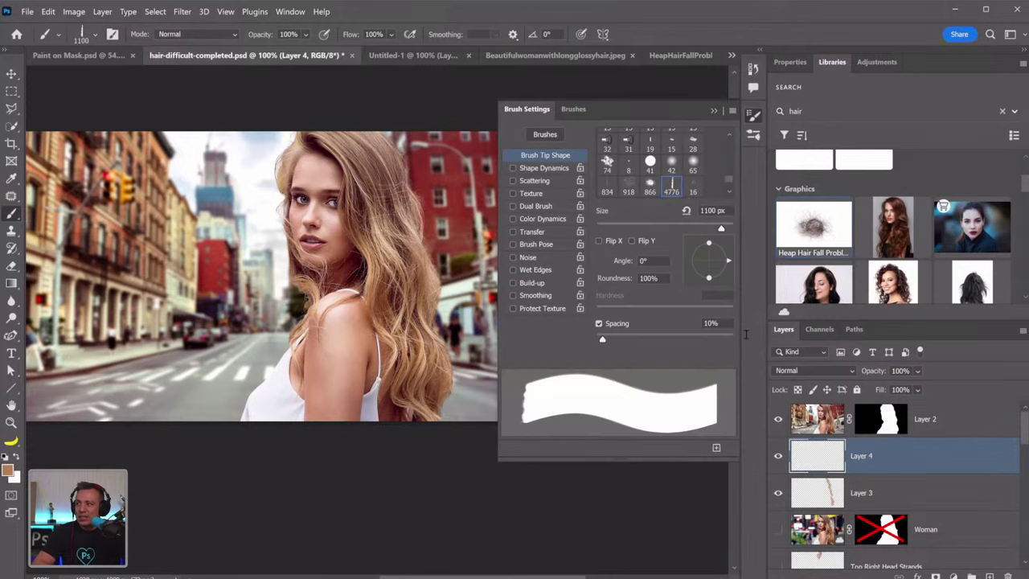
click(599, 242)
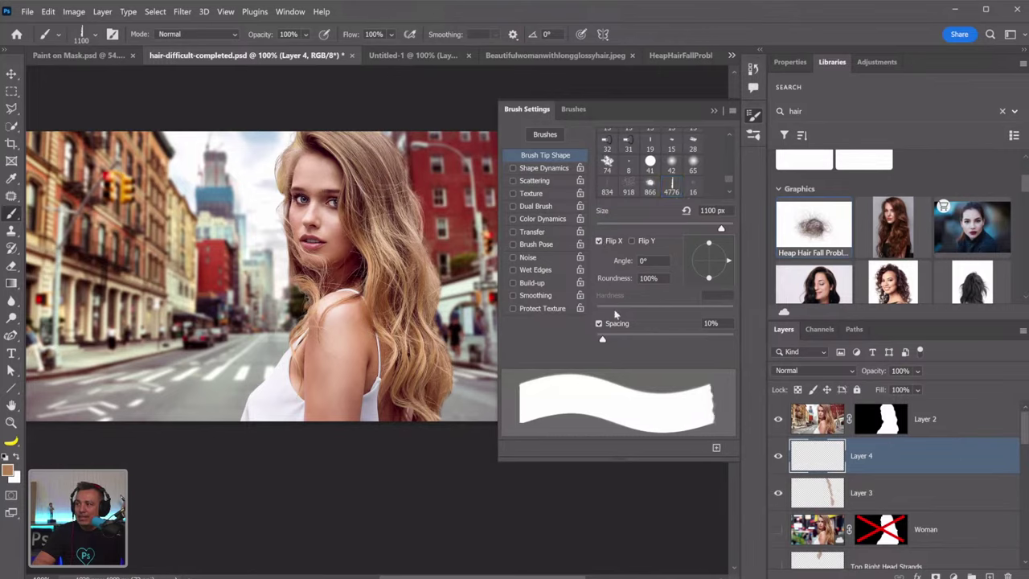
drag(604, 339, 662, 339)
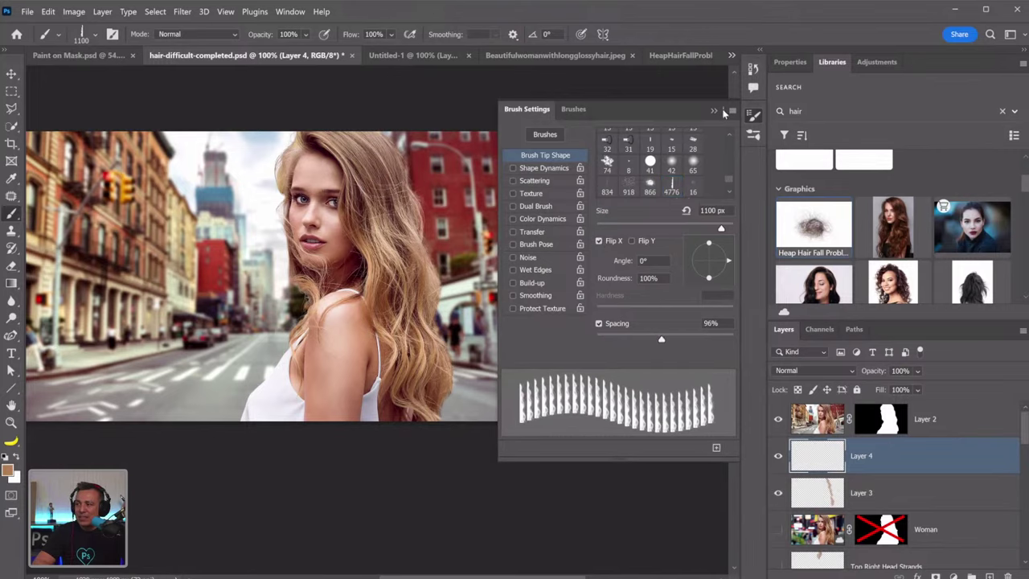
click(713, 111)
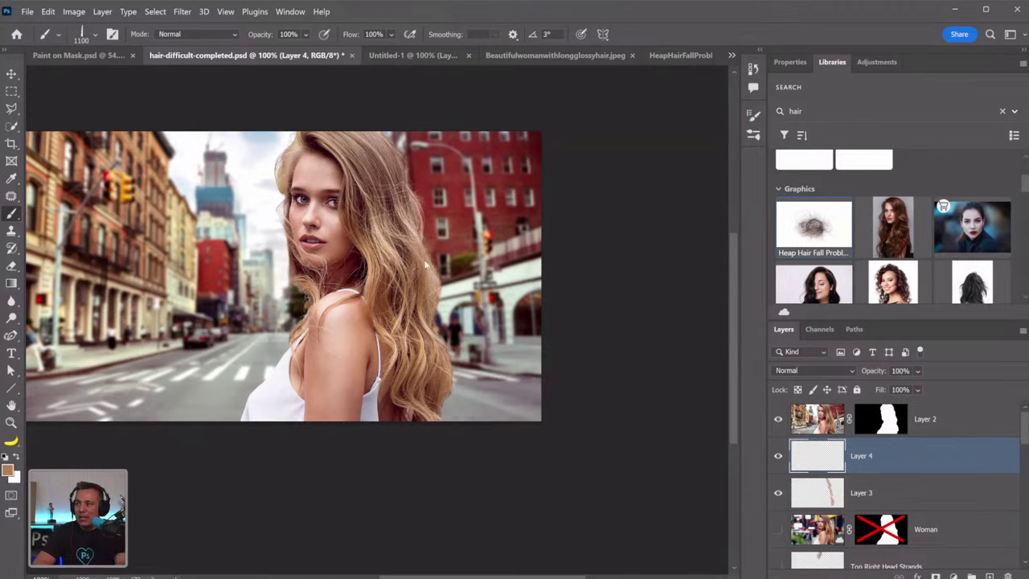
key(Right)
key(Right)
key(Right)
key(Right)
key(Right)
Stamp loose hair strands on Layer 4, resampling lighter and darker browns from the hair
click(432, 280)
click(414, 246)
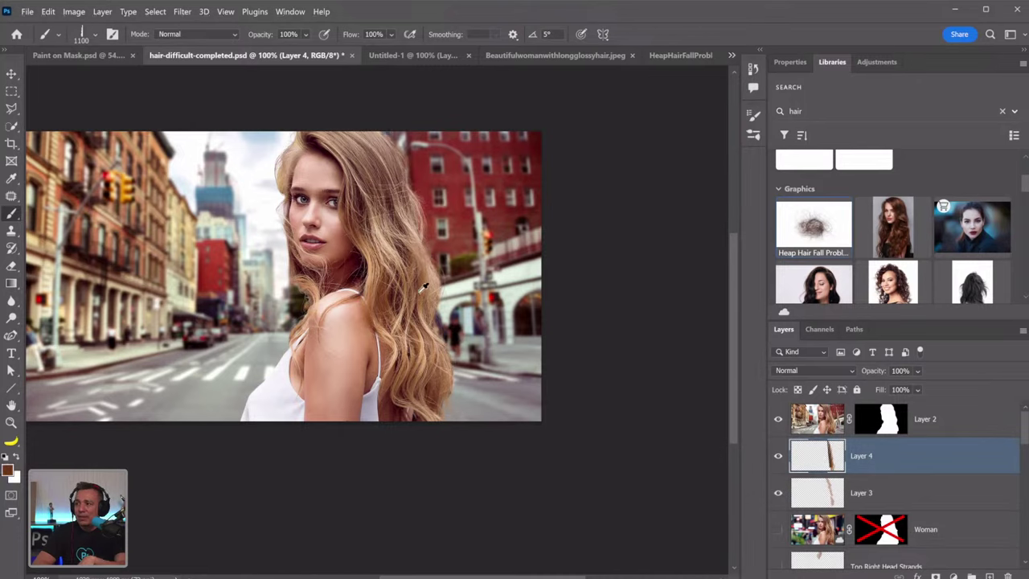
alt+click(398, 236)
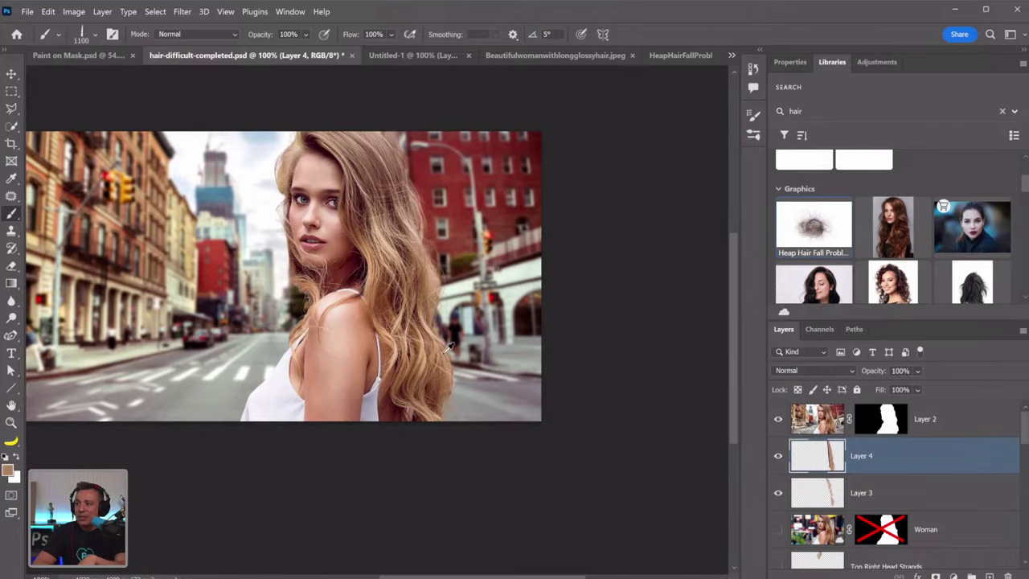
alt+click(448, 404)
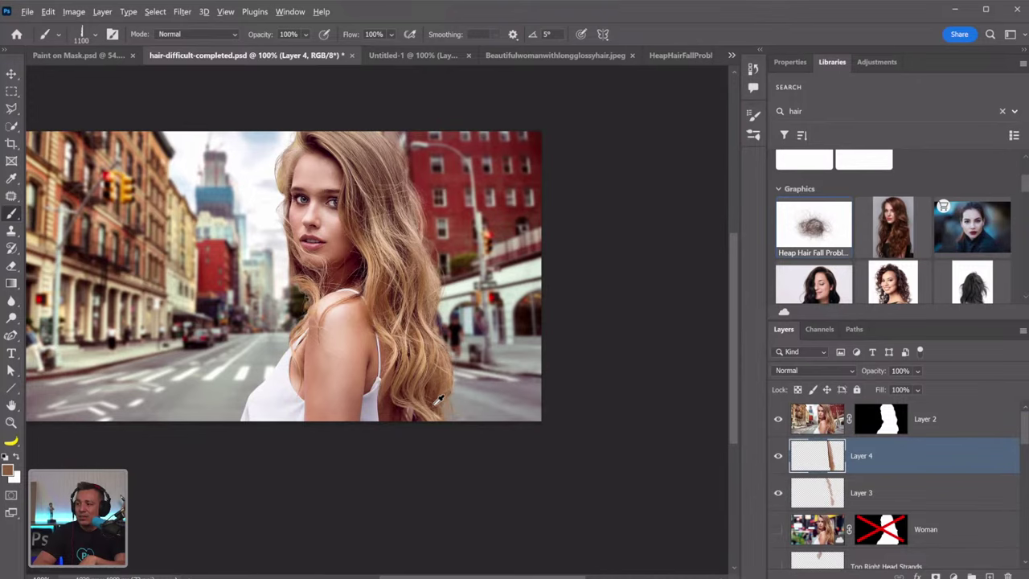
alt+click(438, 402)
alt+click(425, 254)
Toggle Layer 4 to compare the added strands, viewing at 100% and then 200%
scroll(474, 241, up, 2)
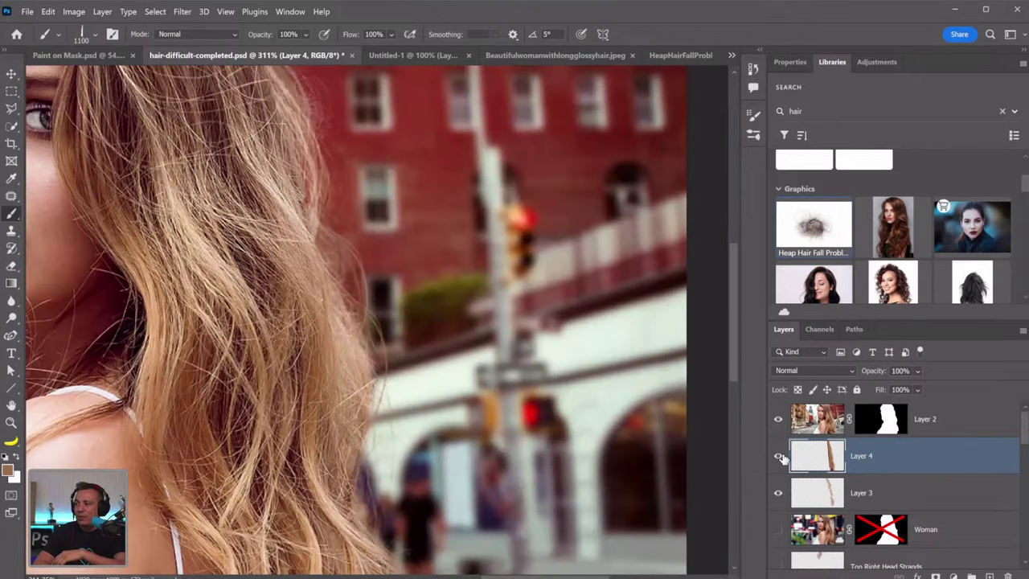
click(778, 456)
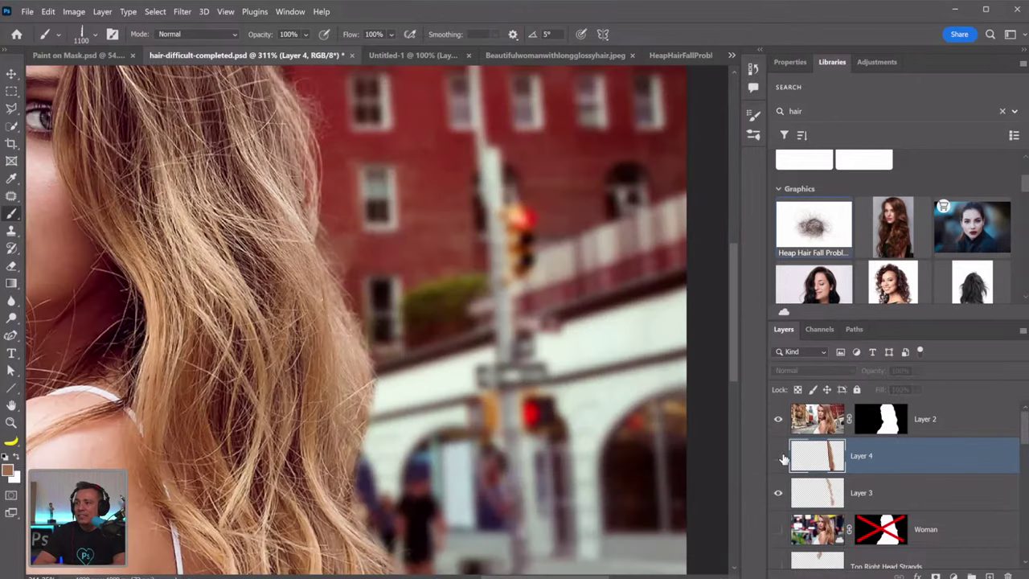
click(779, 456)
click(778, 456)
click(779, 457)
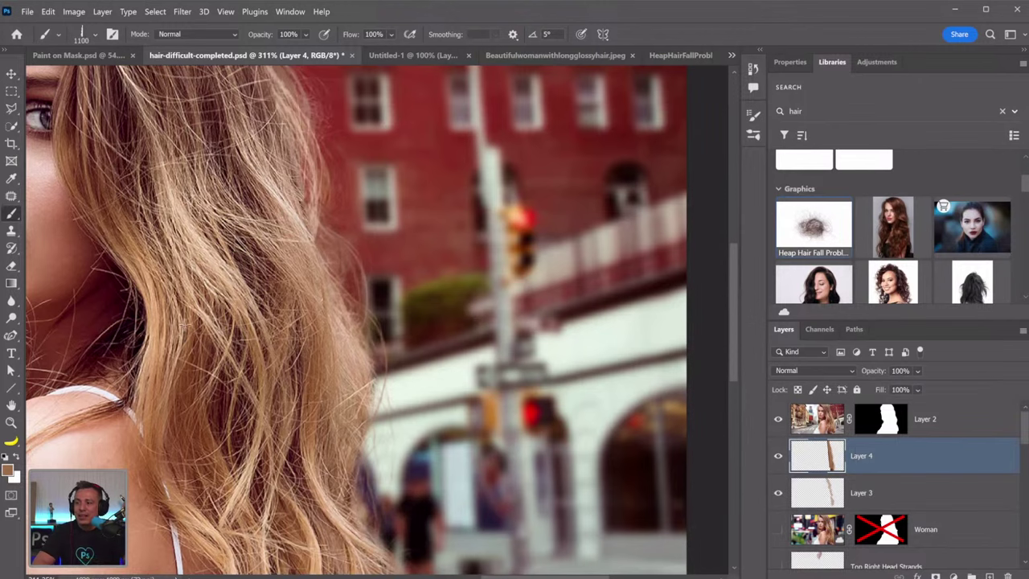
double_click(11, 422)
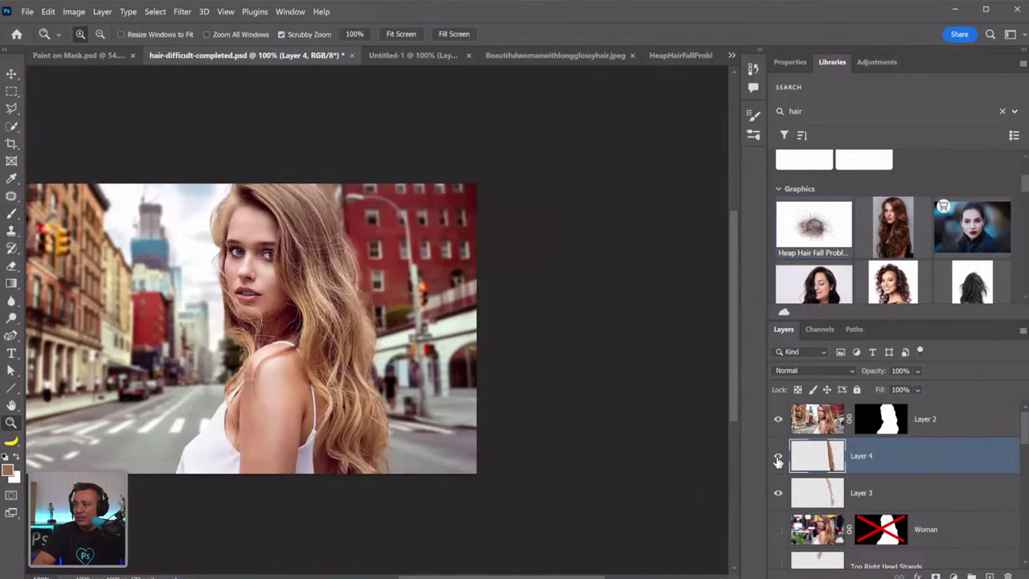
click(778, 456)
click(778, 456)
click(779, 456)
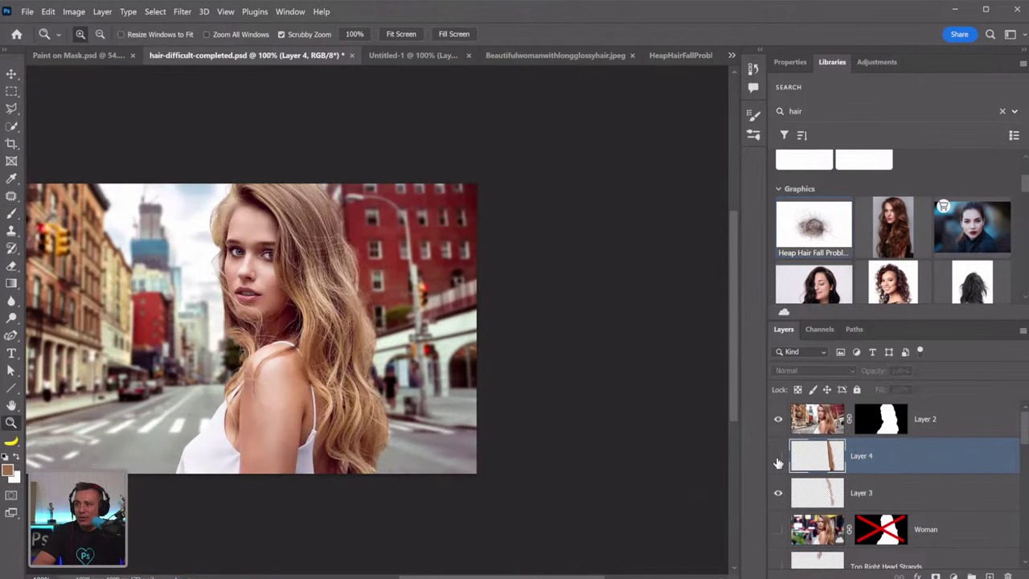
click(778, 456)
scroll(376, 259, up, 1)
scroll(376, 260, up, 2)
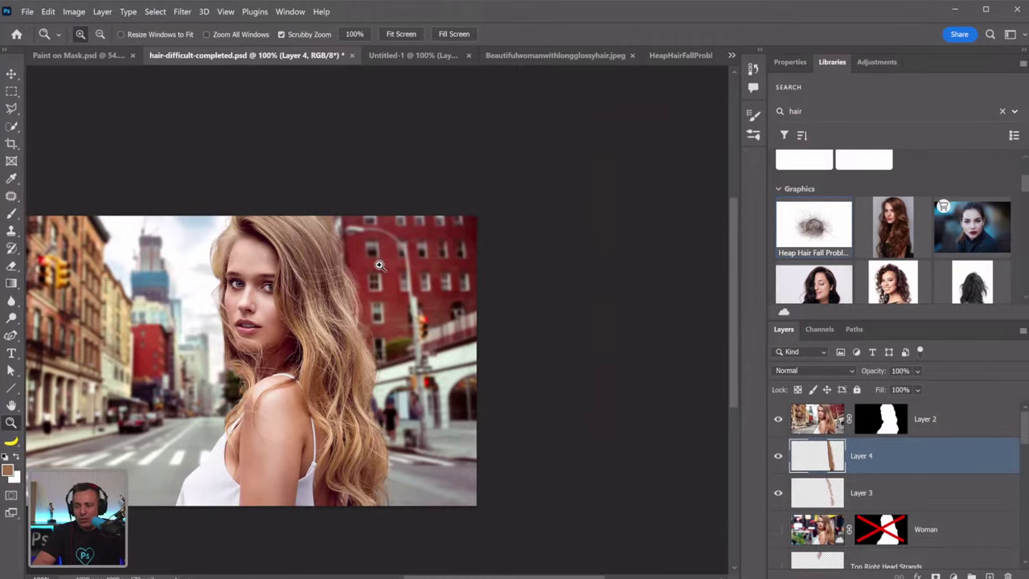
click(377, 266)
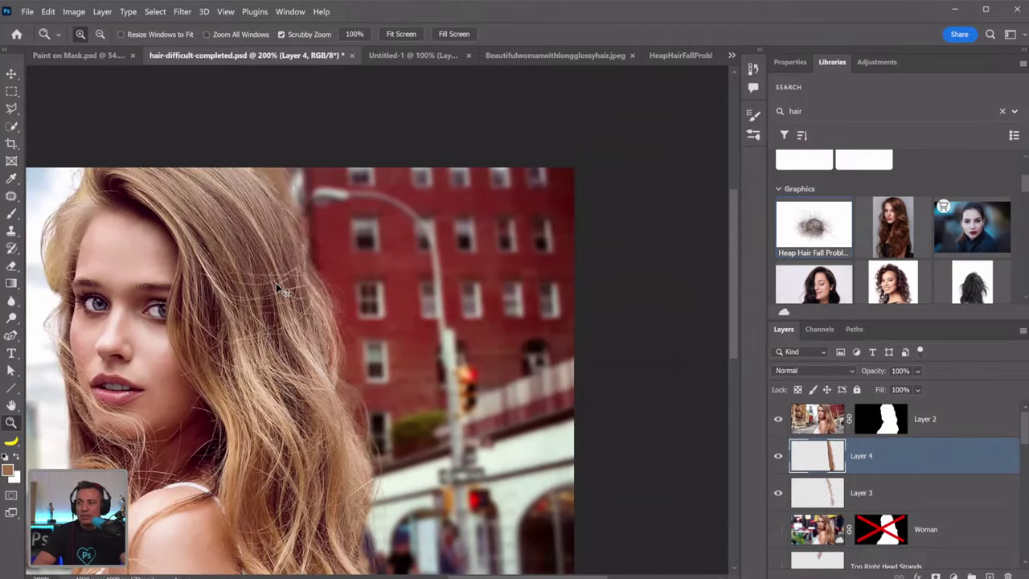
Warp Layer 4's hair strands, bending the top left and pulling the bottom-right corner in, then commit
key(ctrl+t)
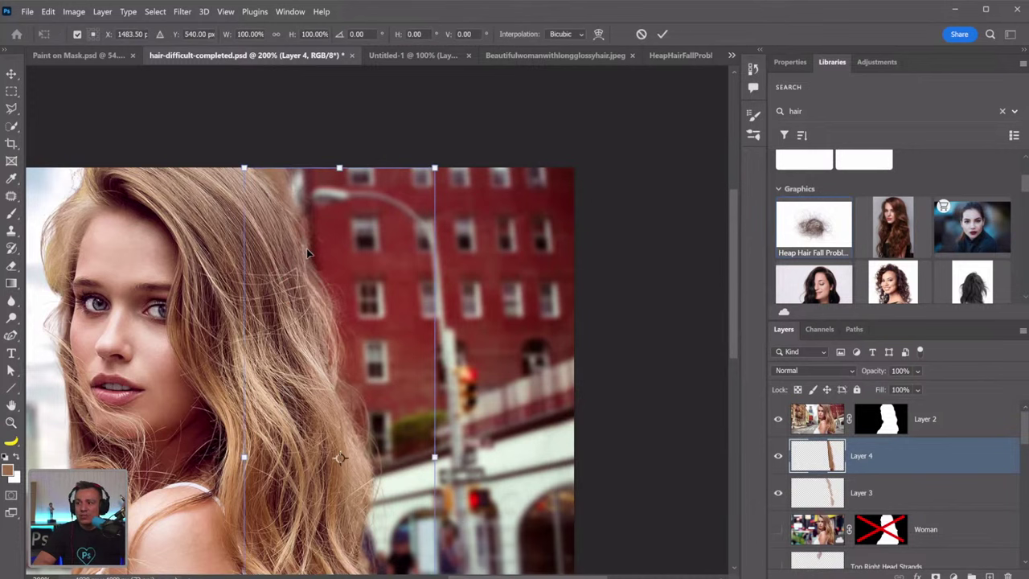
right_click(308, 250)
click(353, 341)
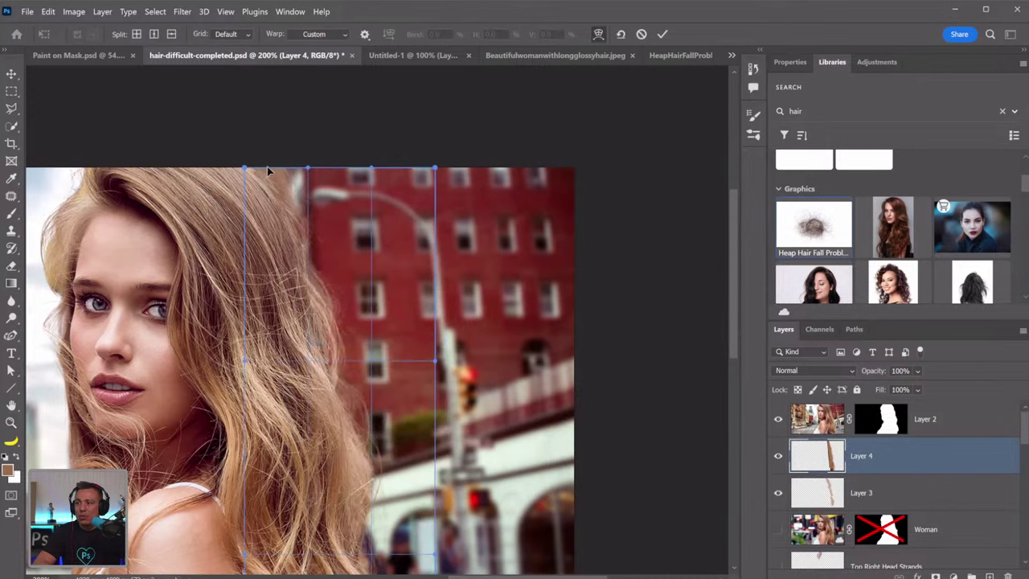
drag(267, 168, 218, 168)
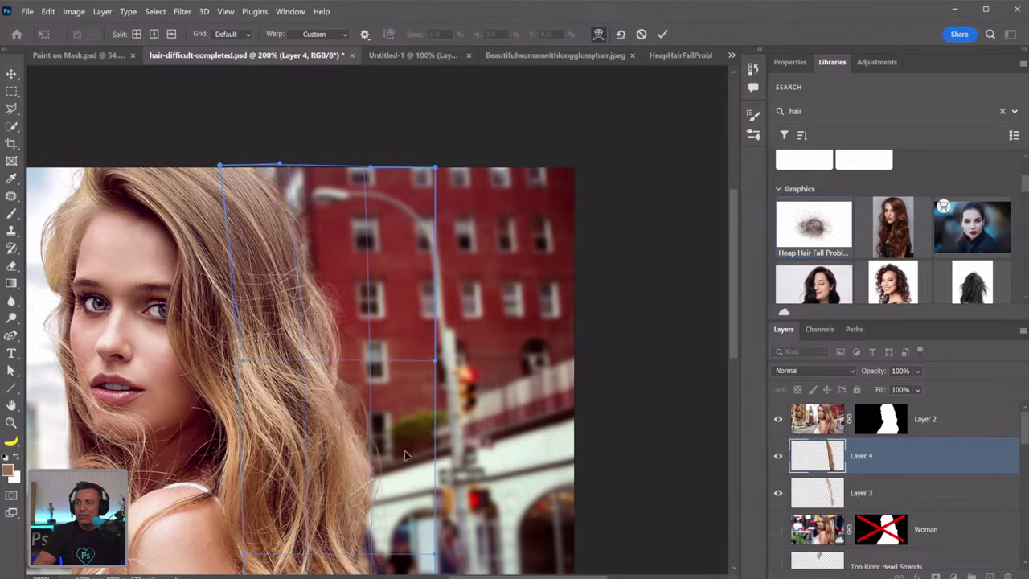
scroll(399, 477, down, 6)
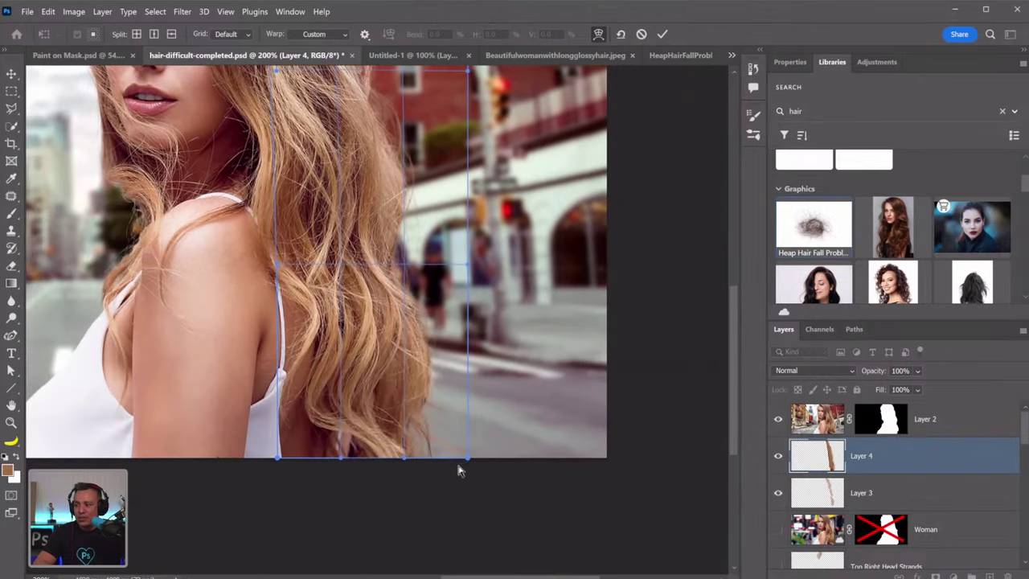
drag(460, 471, 458, 441)
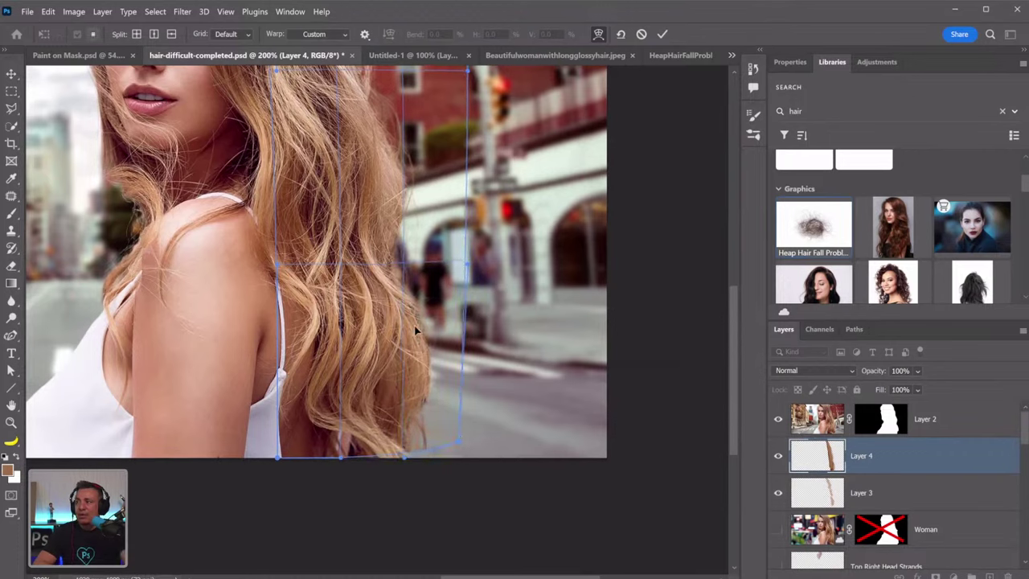
key(Return)
mouse_move(777, 456)
mouse_down()
mouse_move(786, 492)
mouse_move(778, 460)
mouse_up()
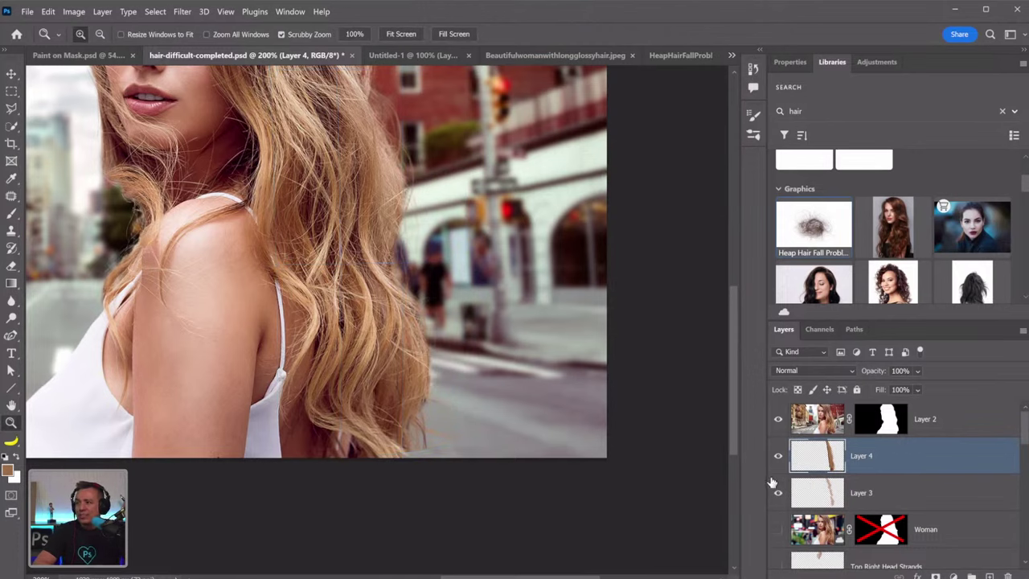
View the photo at 100% and toggle Layer 2's mask off and back on to compare
double_click(12, 423)
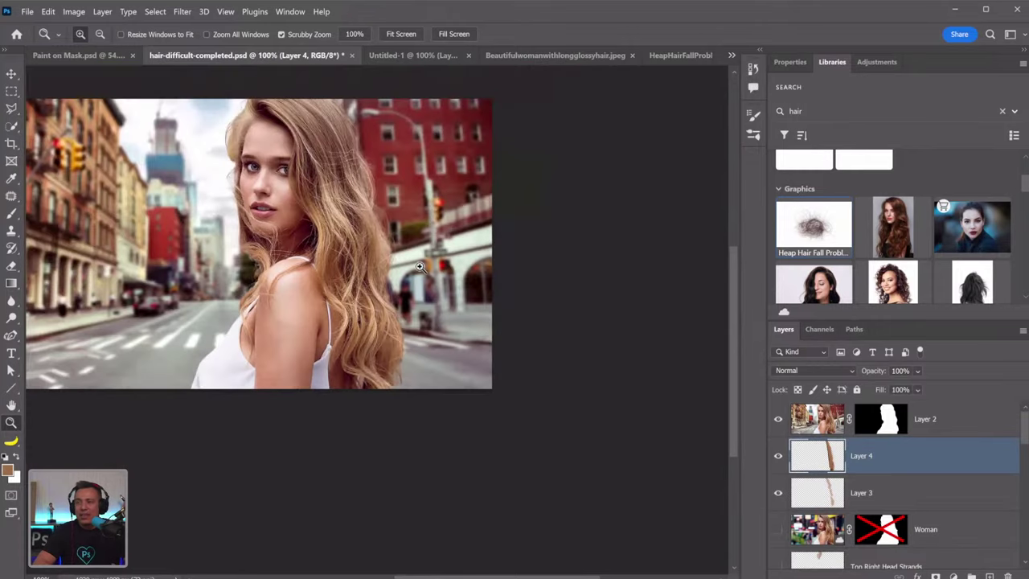
shift+click(879, 422)
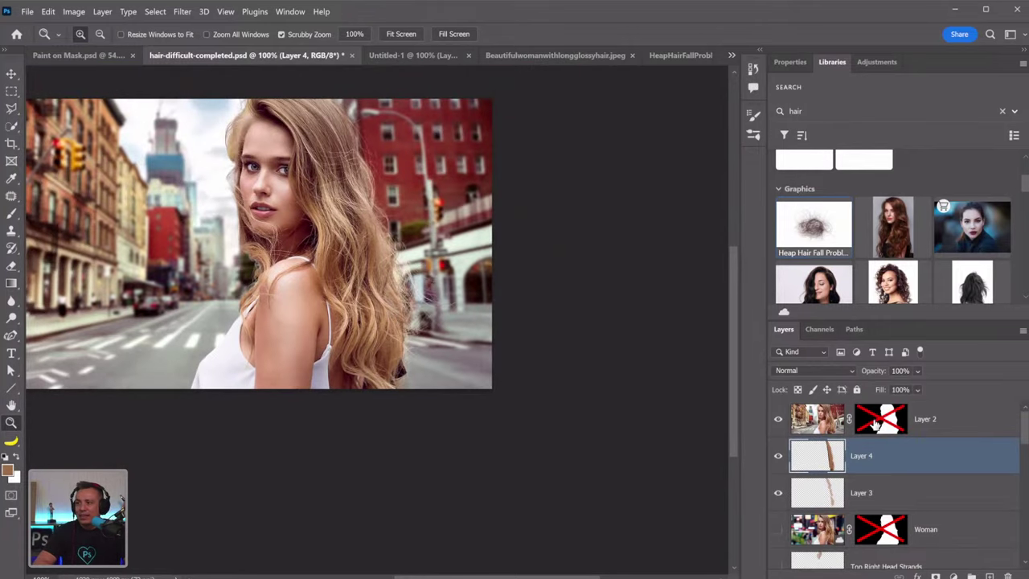
shift+click(876, 424)
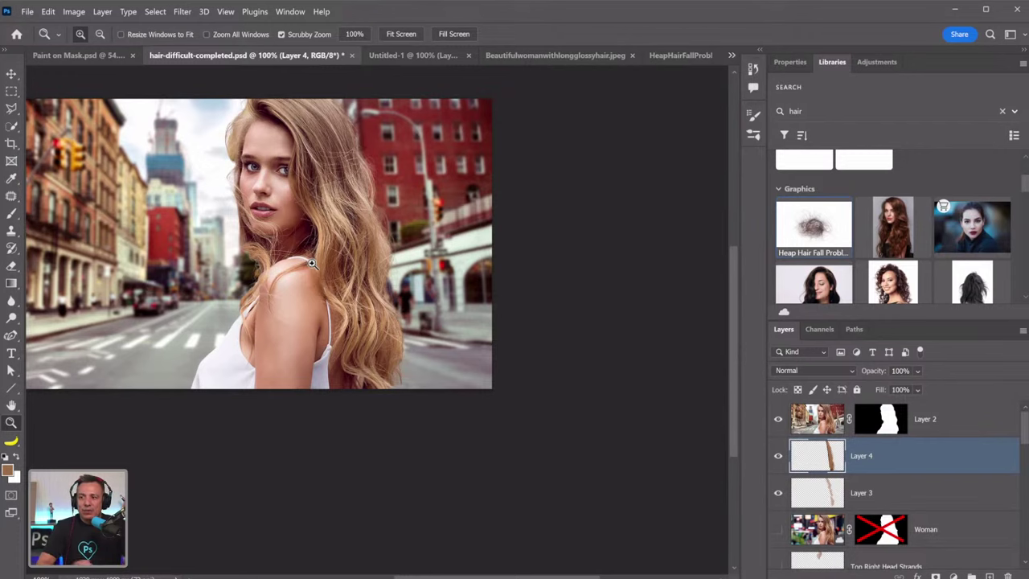
Zoom in to 500% on the hair edge by the shoulder
click(416, 389)
click(358, 398)
click(344, 391)
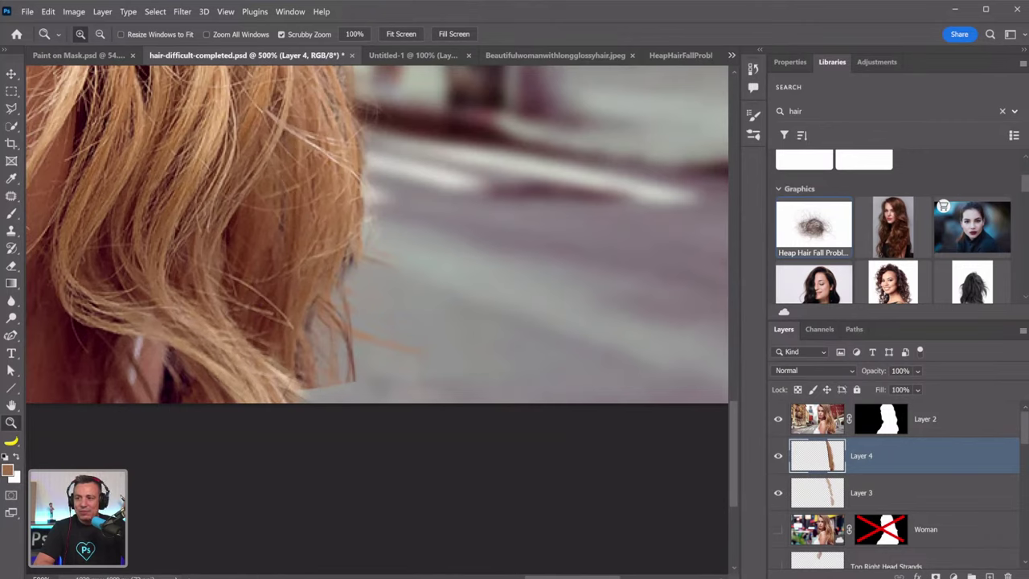
click(12, 213)
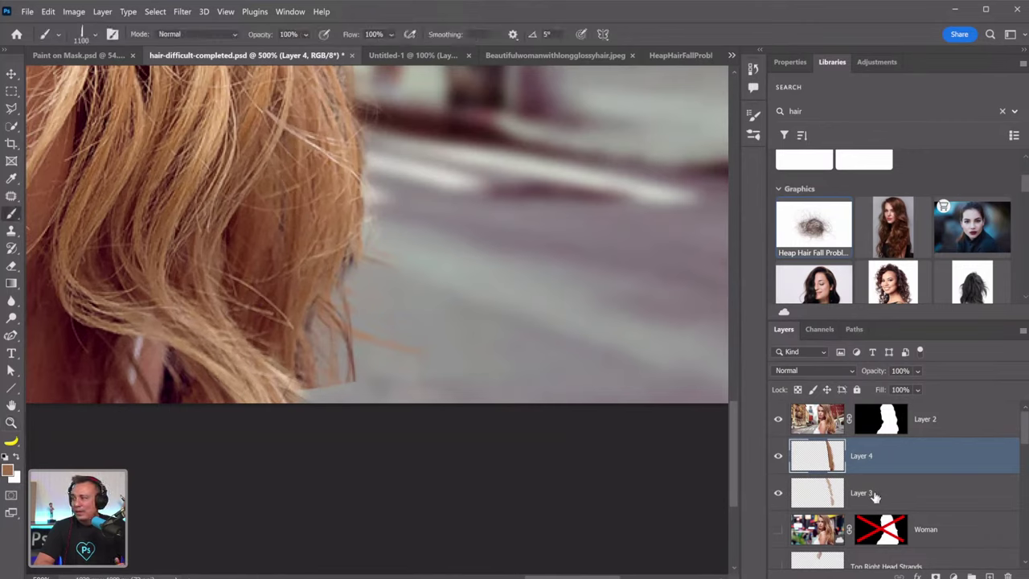
Add a white layer mask to Layer 4 and set the brush to Soft Round at size 45
click(935, 576)
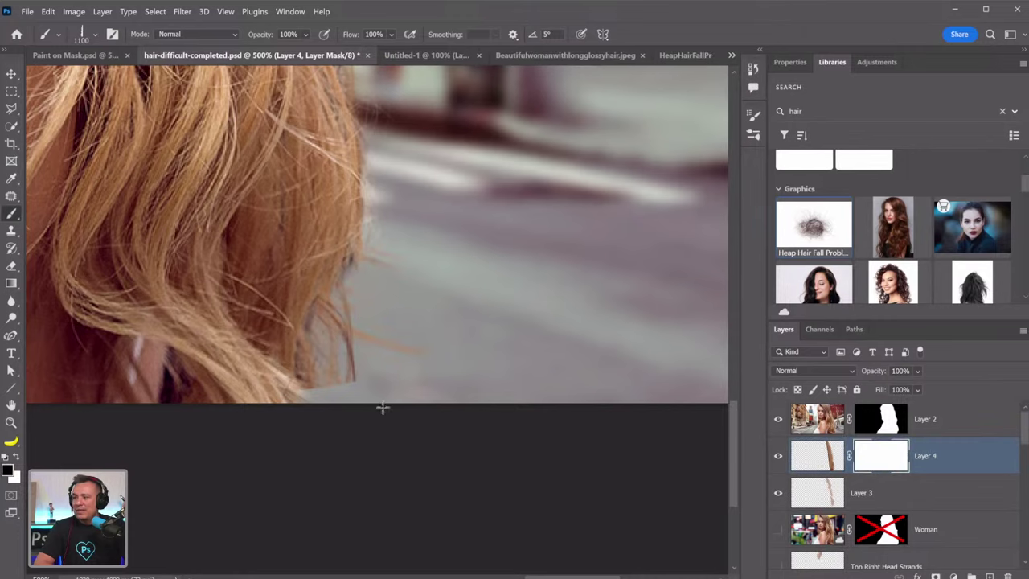
click(95, 36)
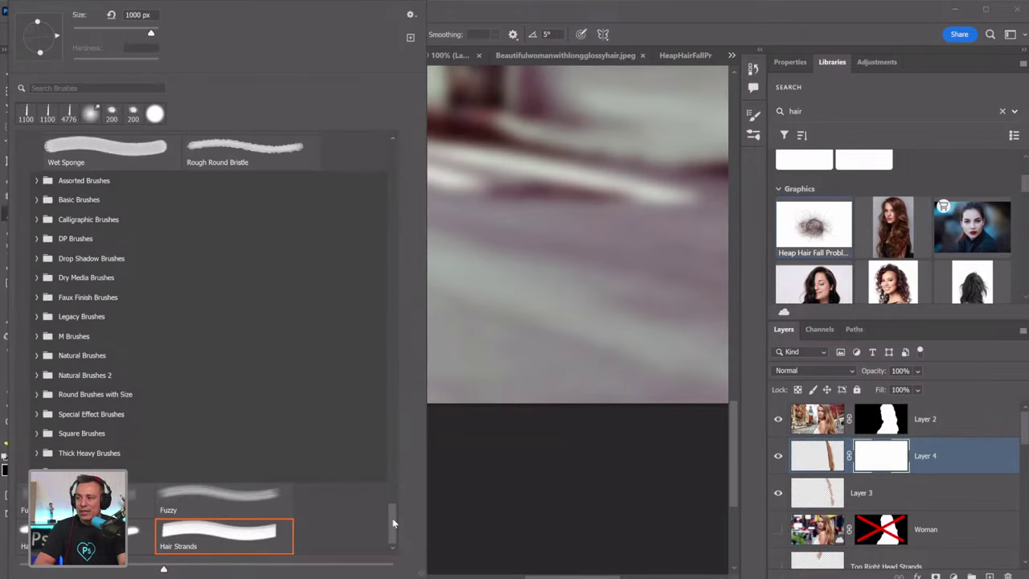
drag(392, 519, 395, 143)
double_click(123, 176)
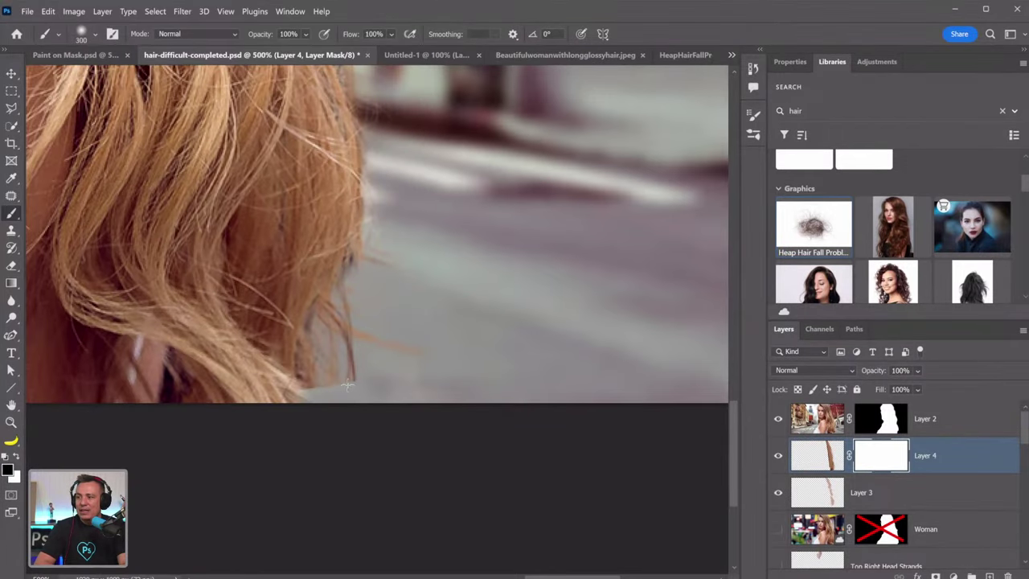
key(bracketleft)
key(bracketleft)
key(bracketleft)
key(bracketleft)
key(bracketleft)
key(bracketleft)
key(bracketleft)
key(bracketleft)
key(bracketleft)
key(bracketleft)
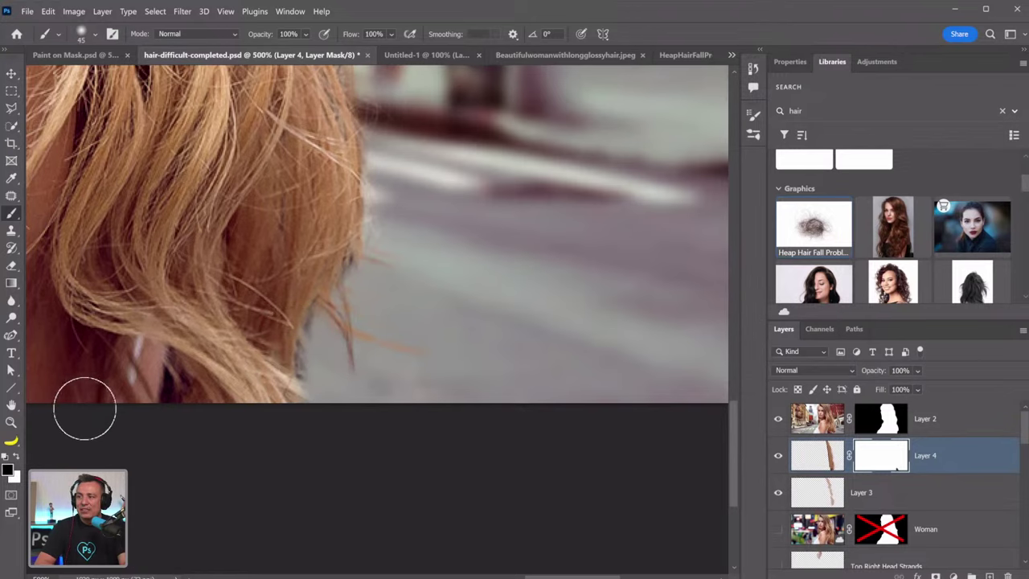
Zoom back out from the hair to see the whole composite
click(11, 422)
alt+click(447, 356)
alt+click(446, 356)
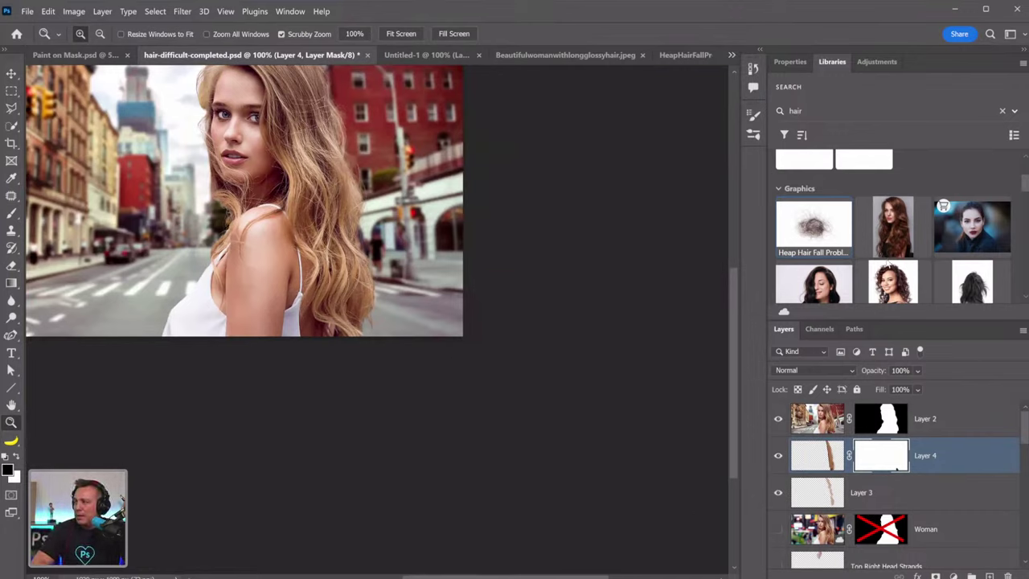
Replace the hair search in Libraries with a search for 'cloud'
scroll(893, 241, up, 3)
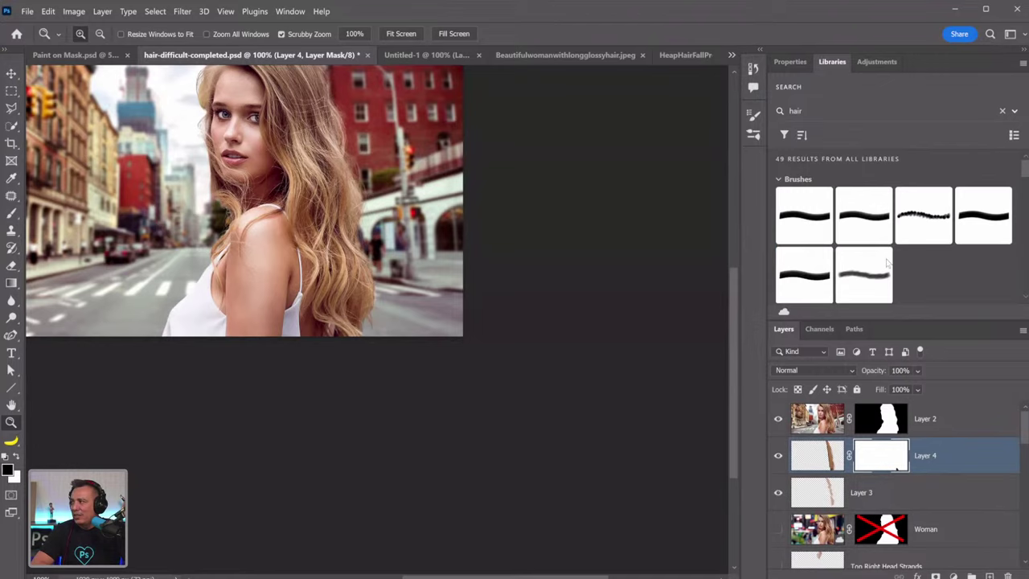
click(1003, 111)
click(939, 112)
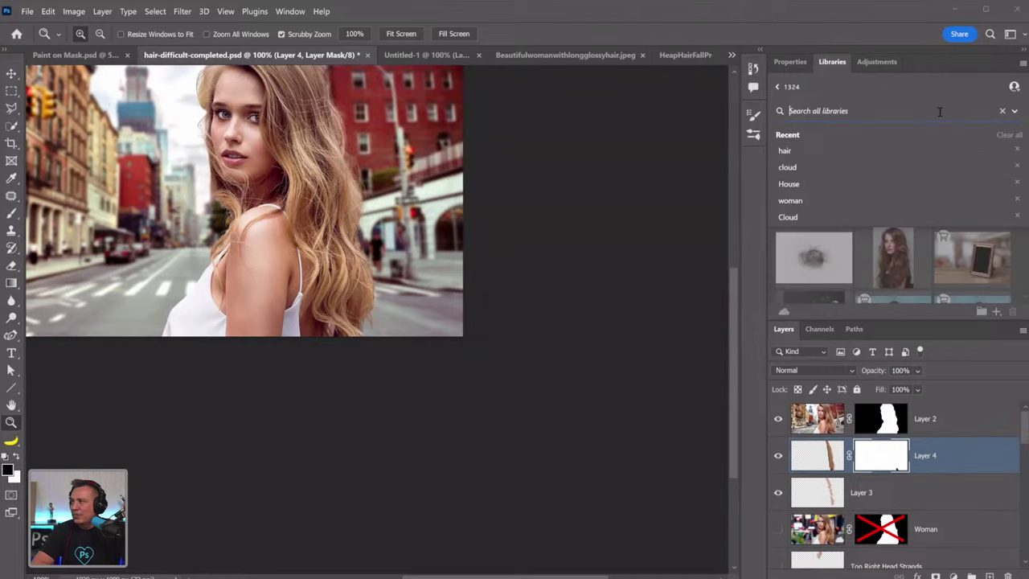
text(clou)
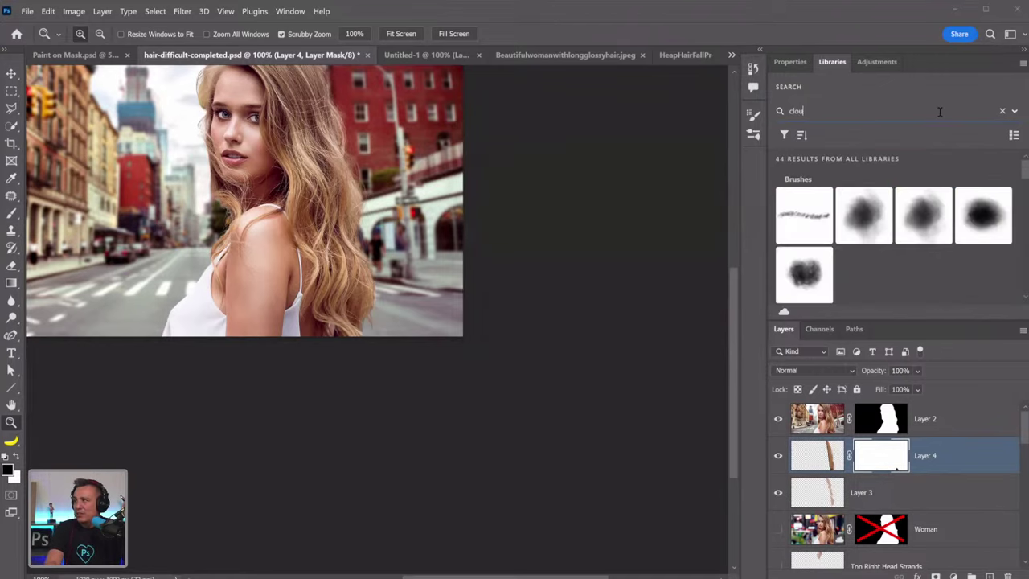
text(d)
scroll(925, 209, down, 3)
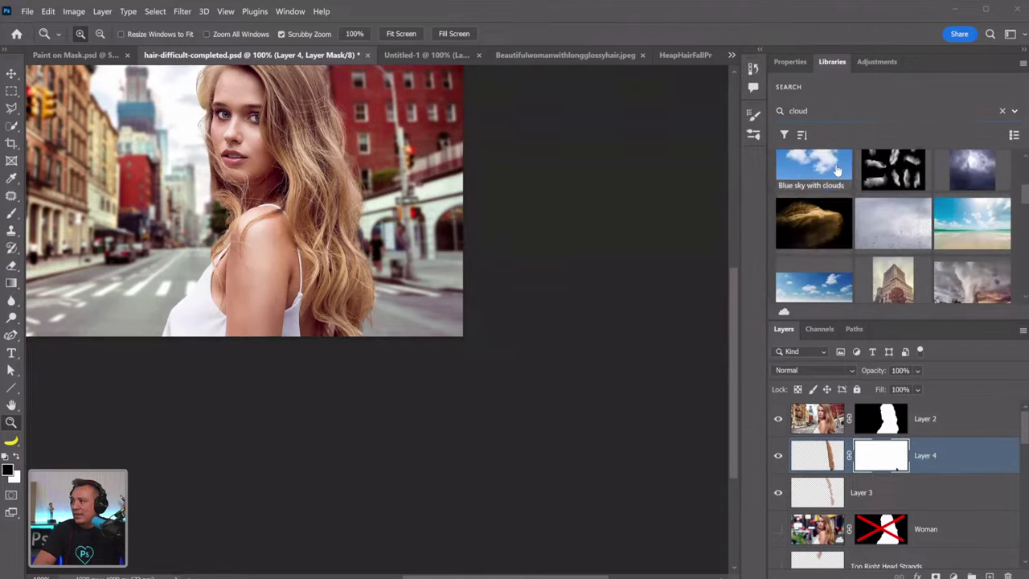
scroll(812, 213, up, 1)
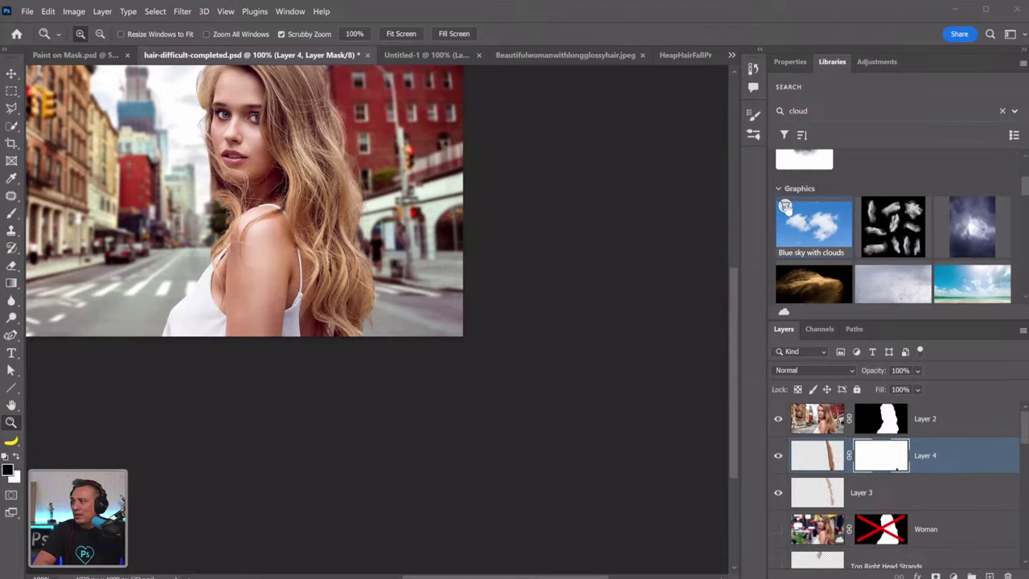
License the Blue sky with clouds stock image and open the white cloud on blue sky photo
click(785, 207)
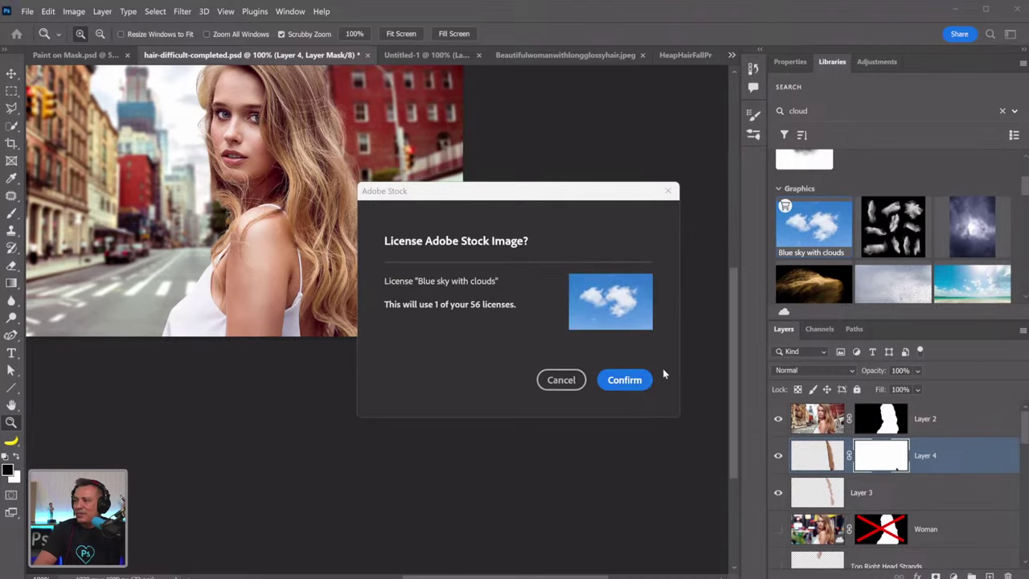
click(631, 382)
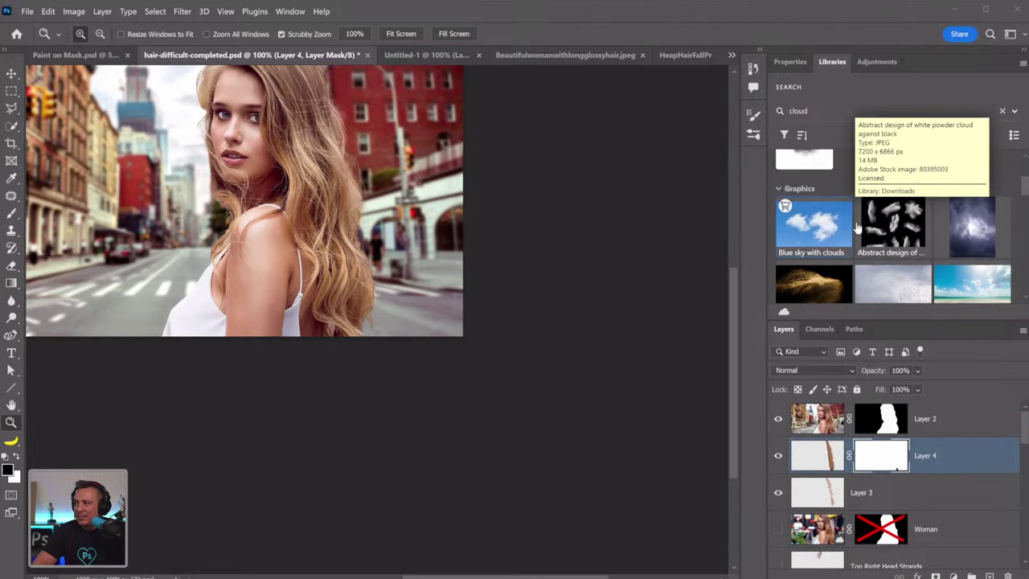
scroll(792, 212, down, 3)
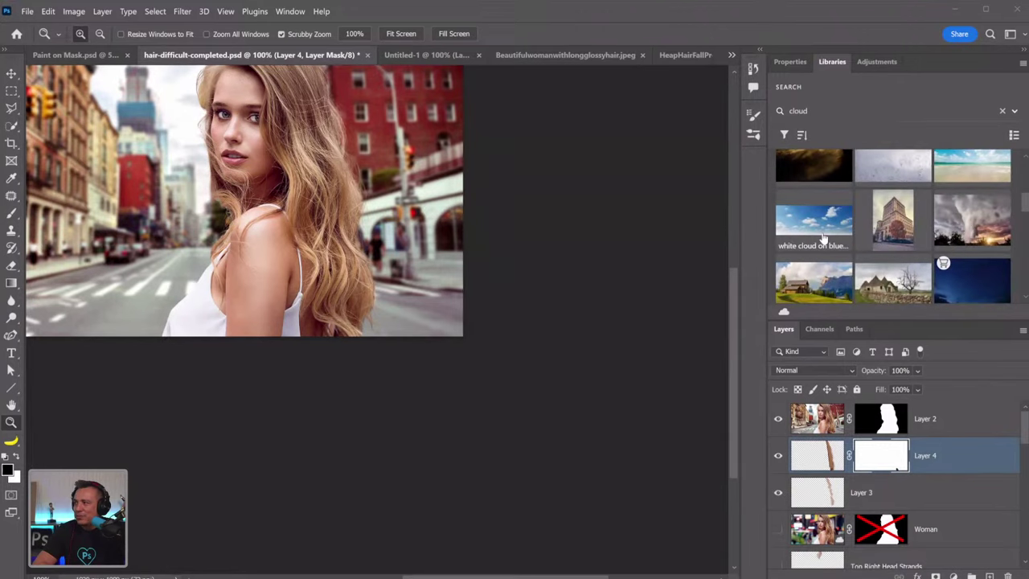
double_click(813, 225)
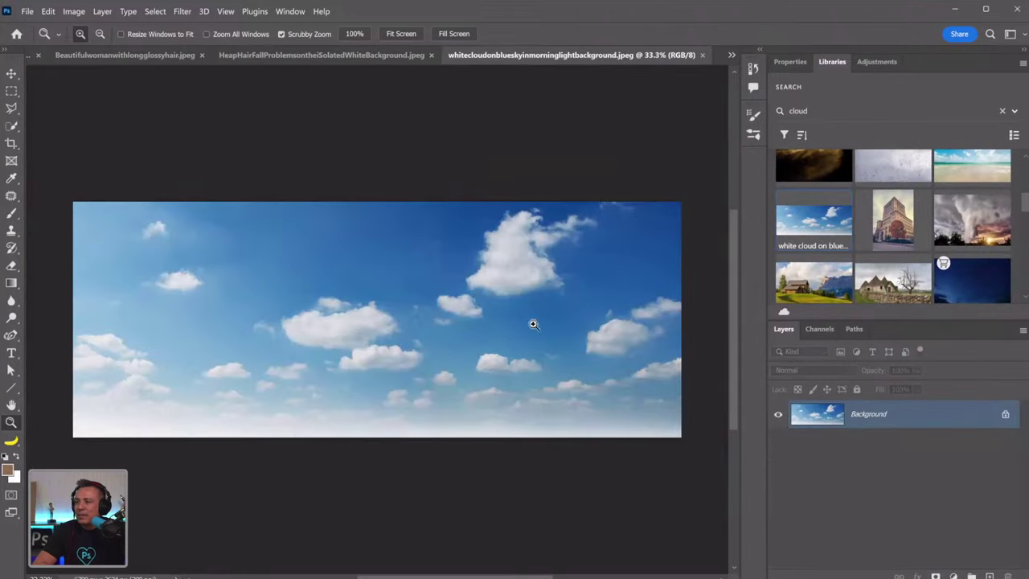
Lasso the large cloud at 50% zoom and start a new 1771 × 1167 px document from the Clipboard preset
click(560, 294)
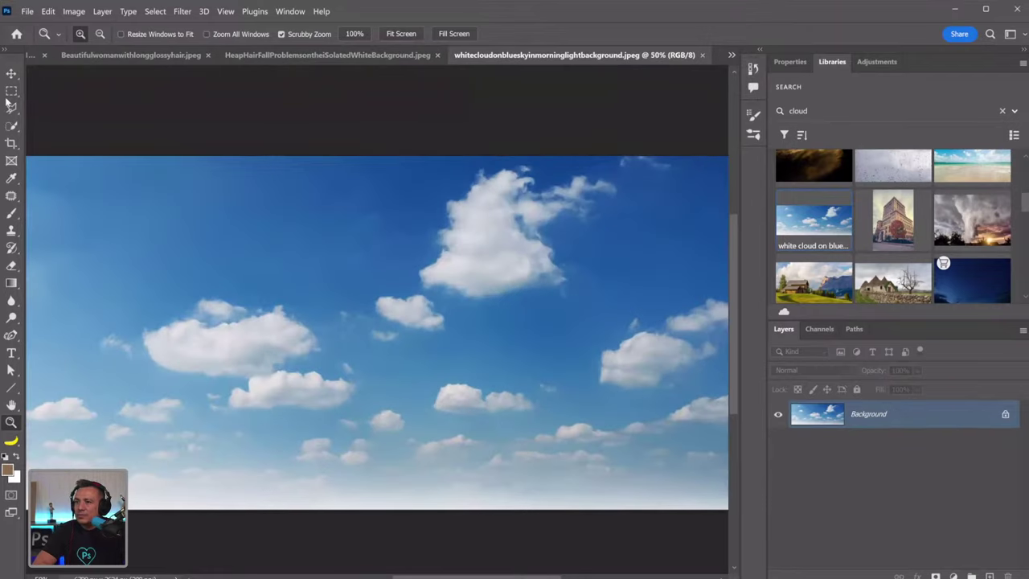
mouse_move(7, 102)
mouse_down()
mouse_move(46, 119)
mouse_move(53, 110)
mouse_up()
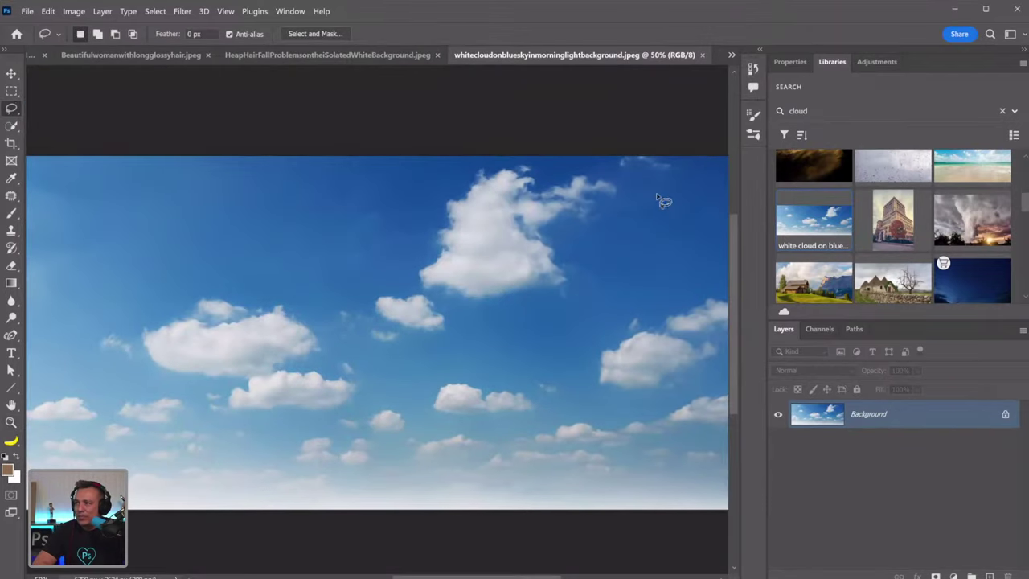
mouse_move(604, 152)
mouse_down()
mouse_move(638, 211)
mouse_move(620, 294)
mouse_move(505, 316)
mouse_move(438, 302)
mouse_move(414, 251)
mouse_move(518, 154)
mouse_move(586, 151)
mouse_up()
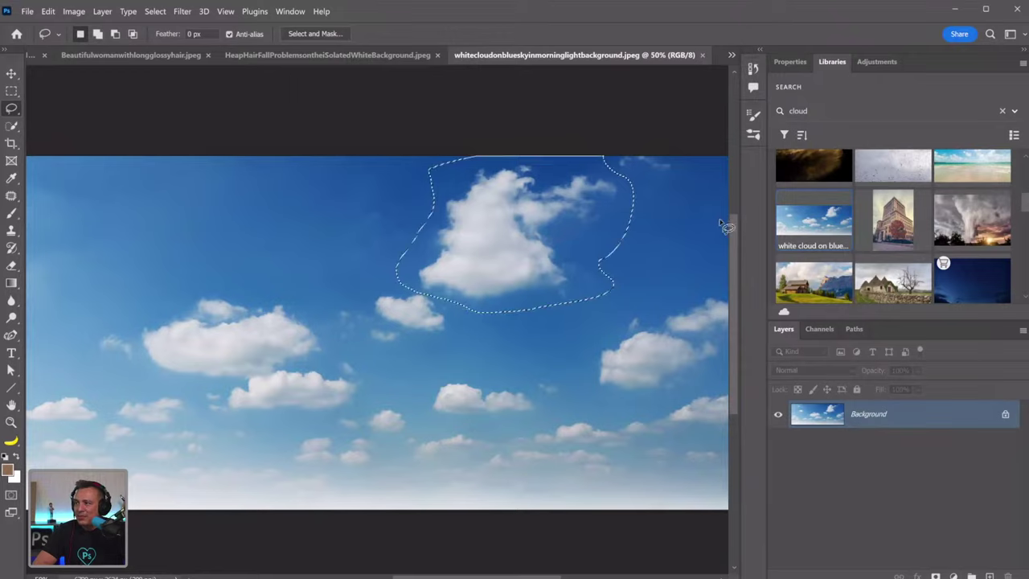
click(28, 11)
click(36, 25)
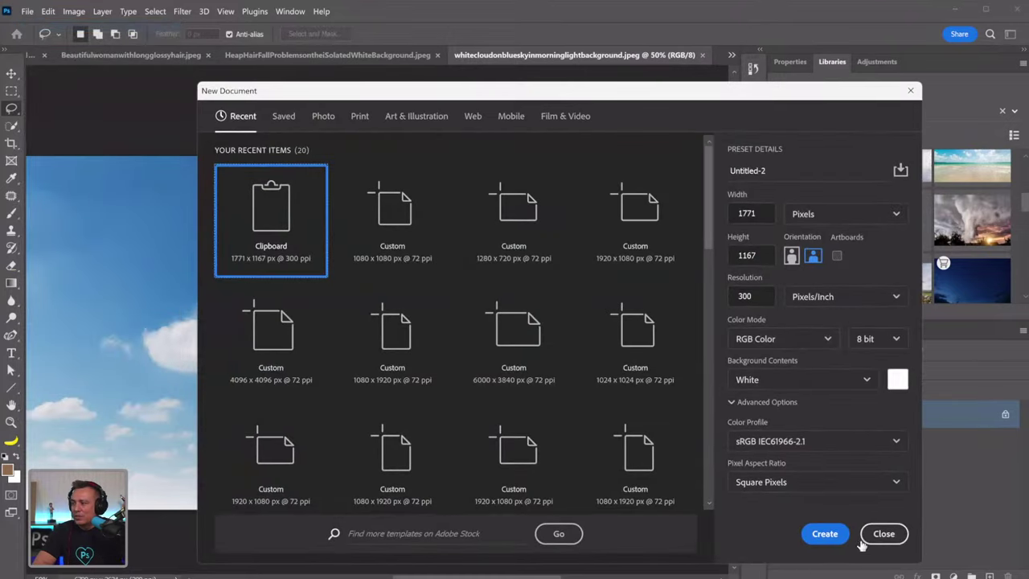
Create the new document, paste the cloud, desaturate it and invert it dark
click(825, 533)
key(ctrl+v)
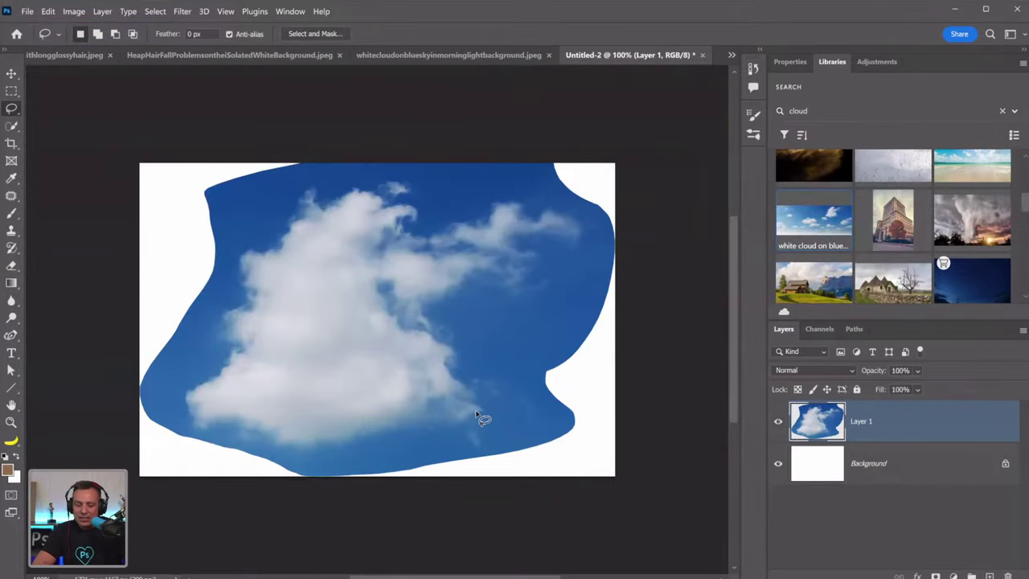
key(ctrl+shift+u)
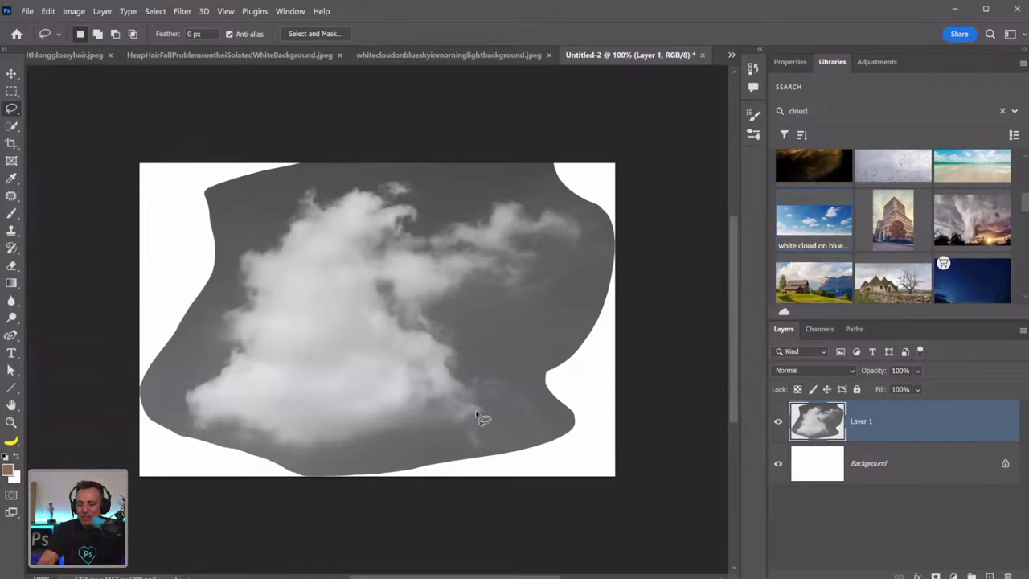
key(ctrl+i)
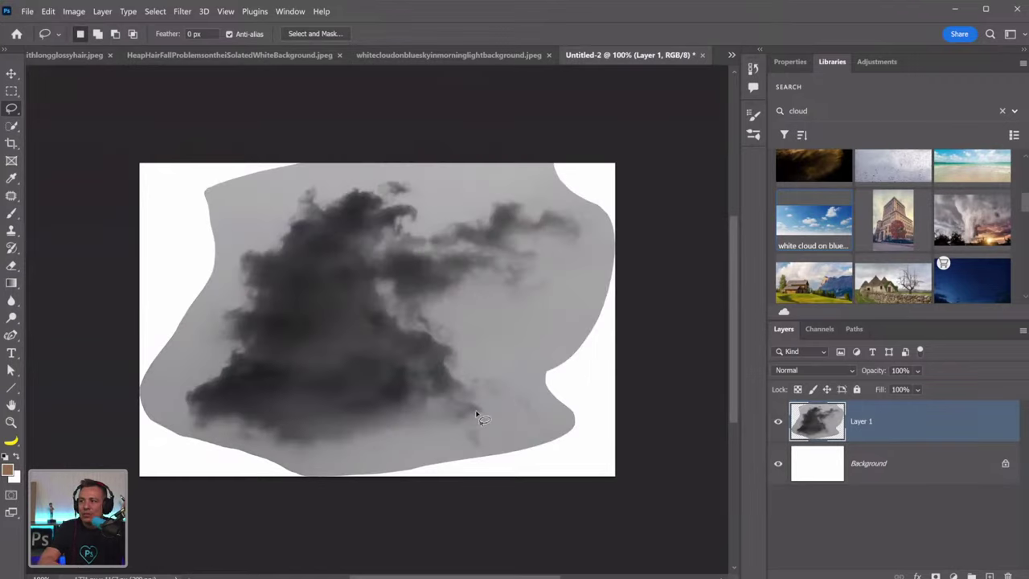
Apply Levels with the white input at 158 to push the surroundings to white
click(73, 11)
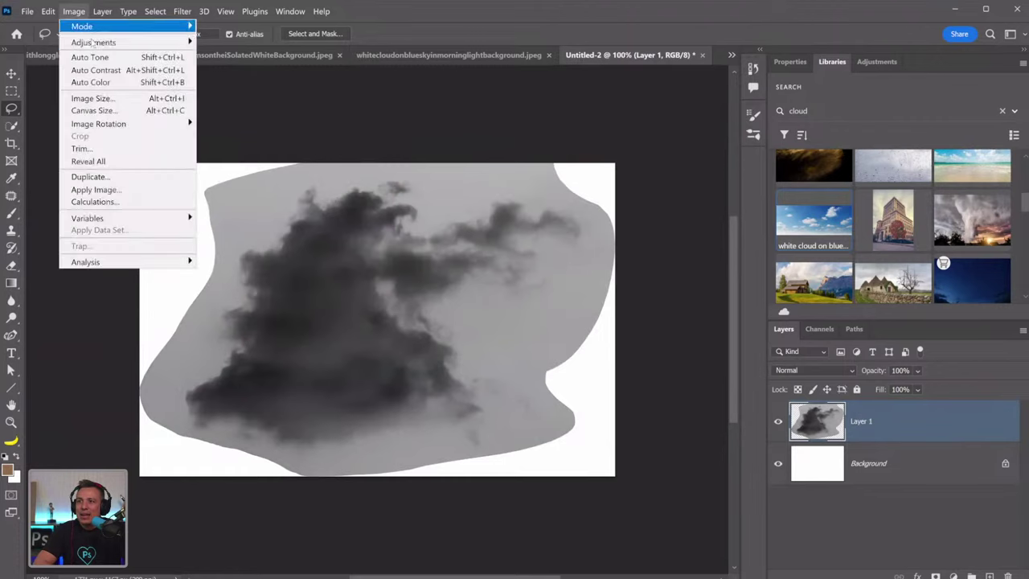
mouse_move(112, 42)
click(256, 56)
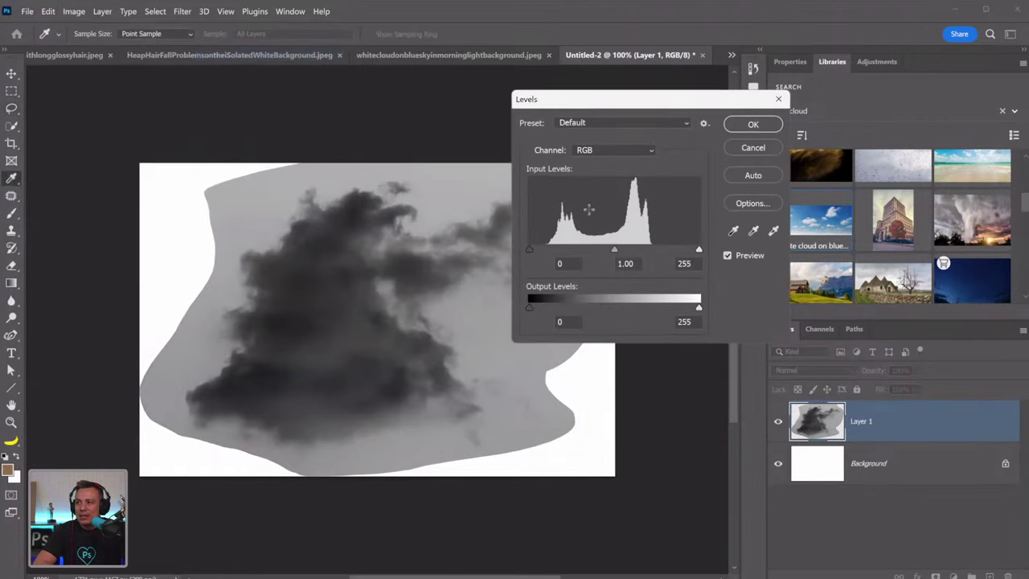
drag(697, 250, 637, 253)
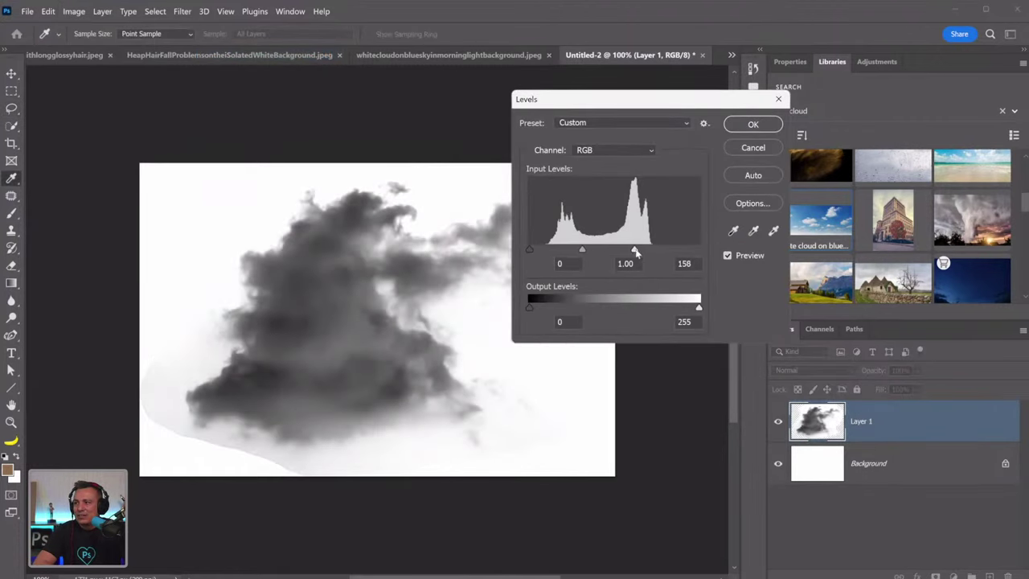
click(752, 125)
click(11, 213)
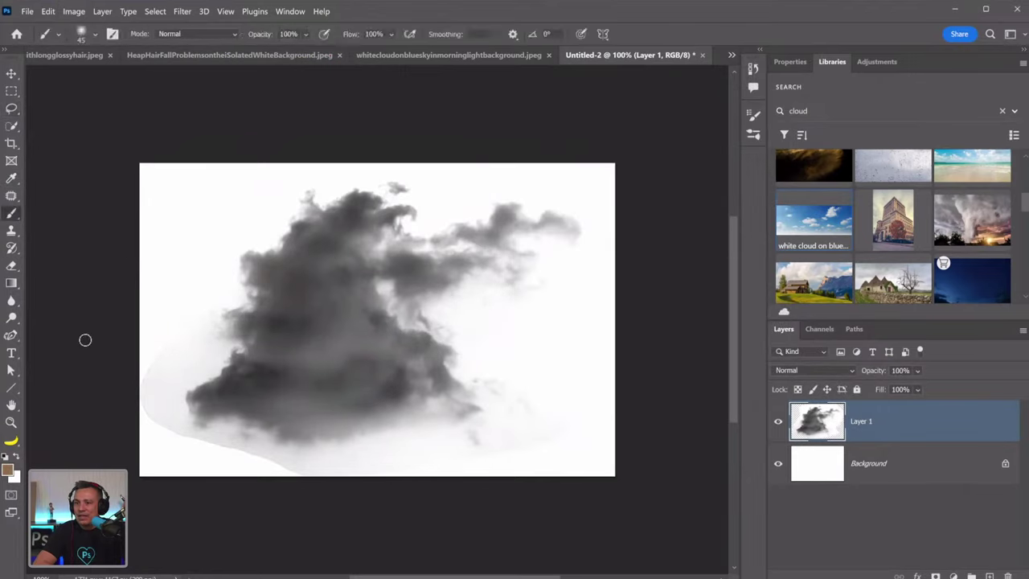
Paint white with a 200 px brush over the cloud's grey lower-left haze
click(18, 456)
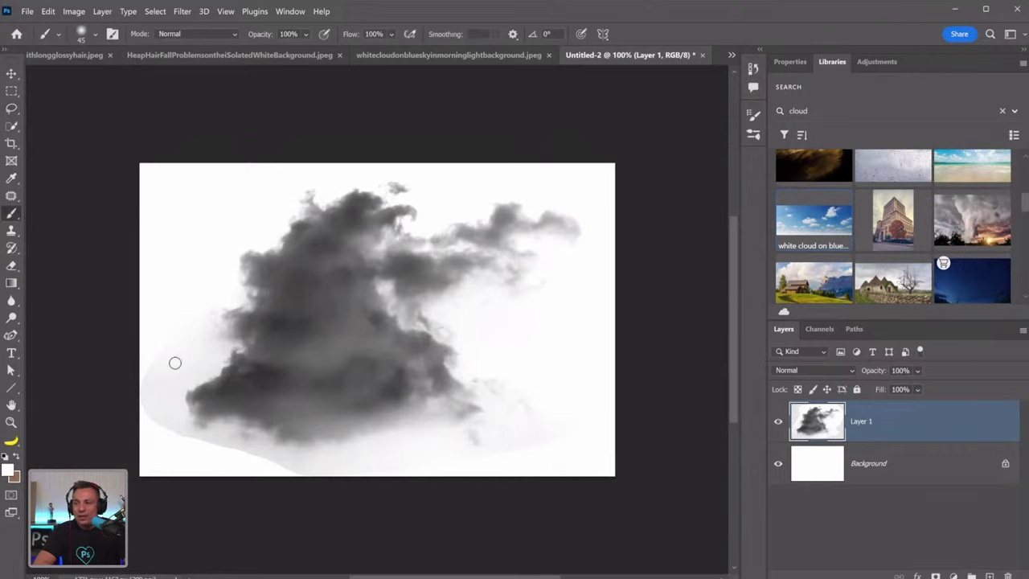
drag(175, 362, 156, 388)
key(bracketright)
key(bracketright)
key(bracketright)
key(bracketright)
key(bracketright)
key(bracketright)
key(bracketright)
key(bracketright)
key(bracketright)
key(bracketright)
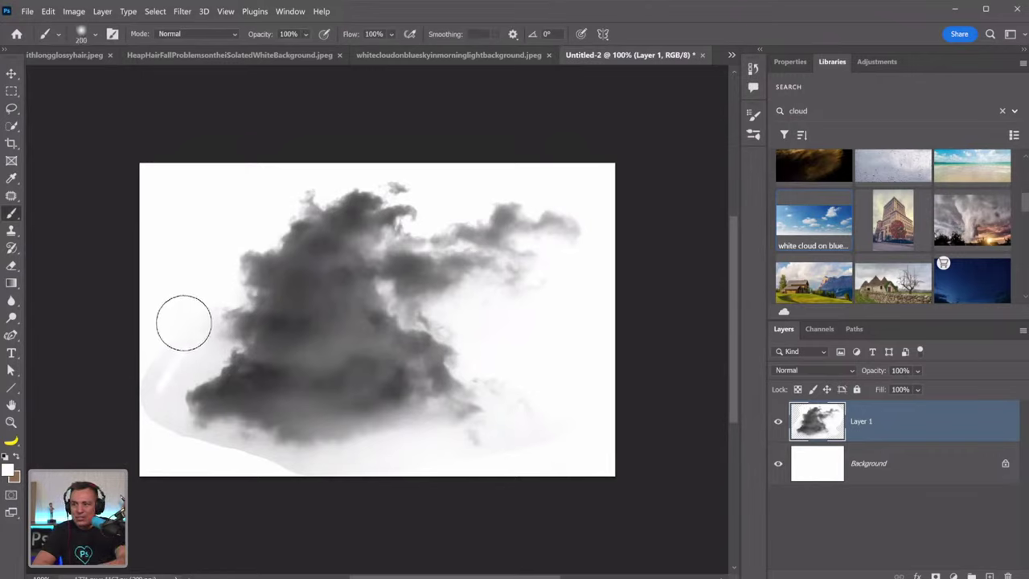
mouse_move(179, 324)
mouse_down()
mouse_move(157, 433)
mouse_move(137, 382)
mouse_move(154, 464)
mouse_move(225, 479)
mouse_move(136, 448)
mouse_move(308, 487)
mouse_move(230, 465)
mouse_move(261, 487)
mouse_move(147, 447)
mouse_move(386, 503)
mouse_move(502, 472)
mouse_move(563, 479)
mouse_move(566, 454)
mouse_move(522, 455)
mouse_up()
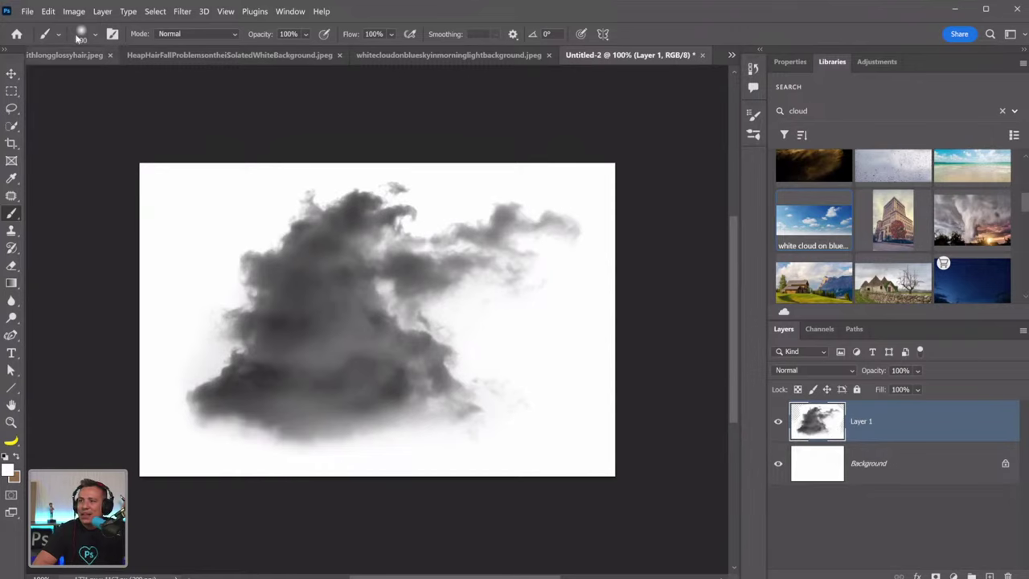
Define the cloud image as a pattern named 'Smoke/Fog'
click(49, 11)
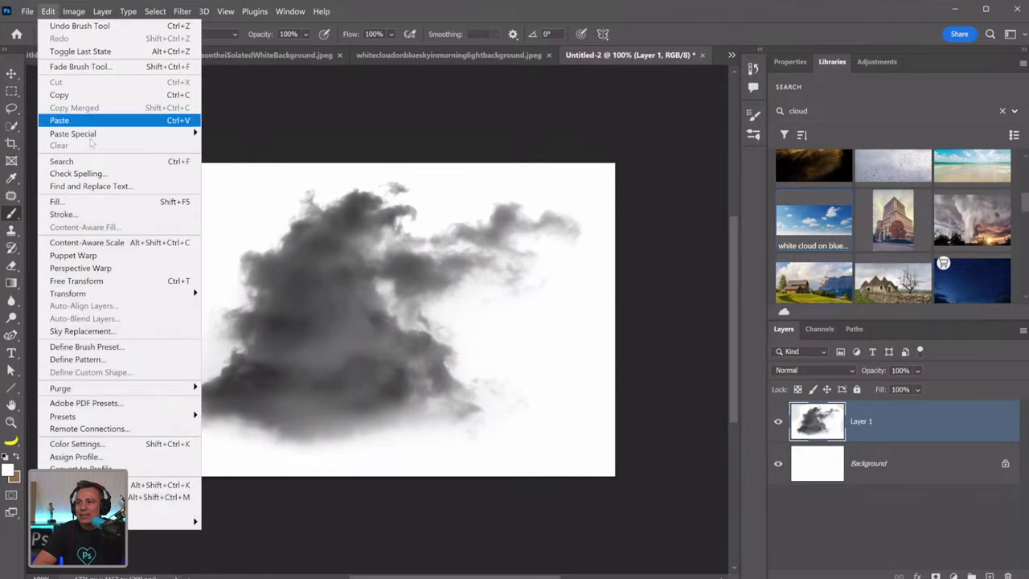
click(113, 361)
text(Smoke/Fog)
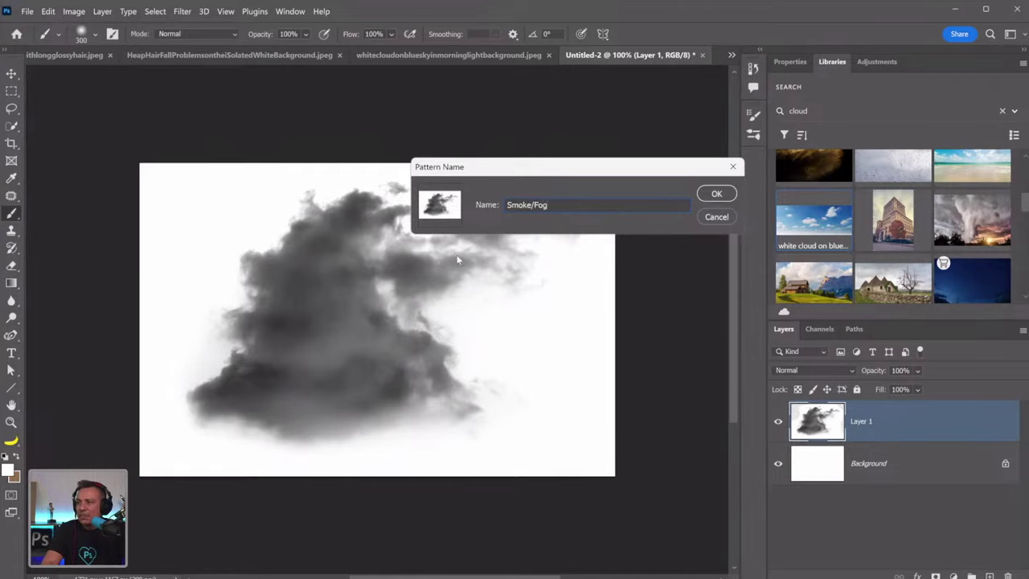
key(Return)
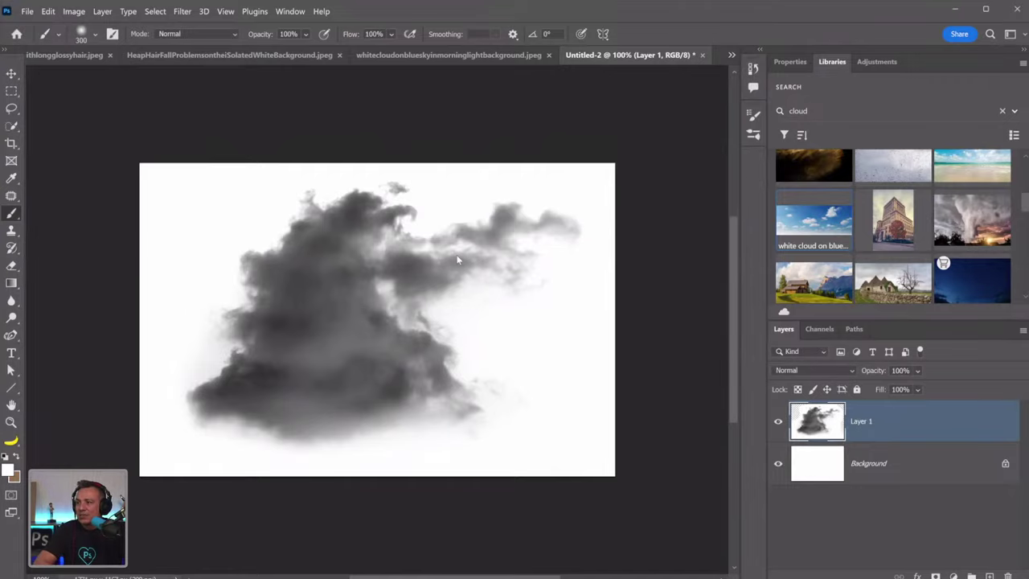
Define the cloud as a new brush preset and hide Layer 1
click(778, 425)
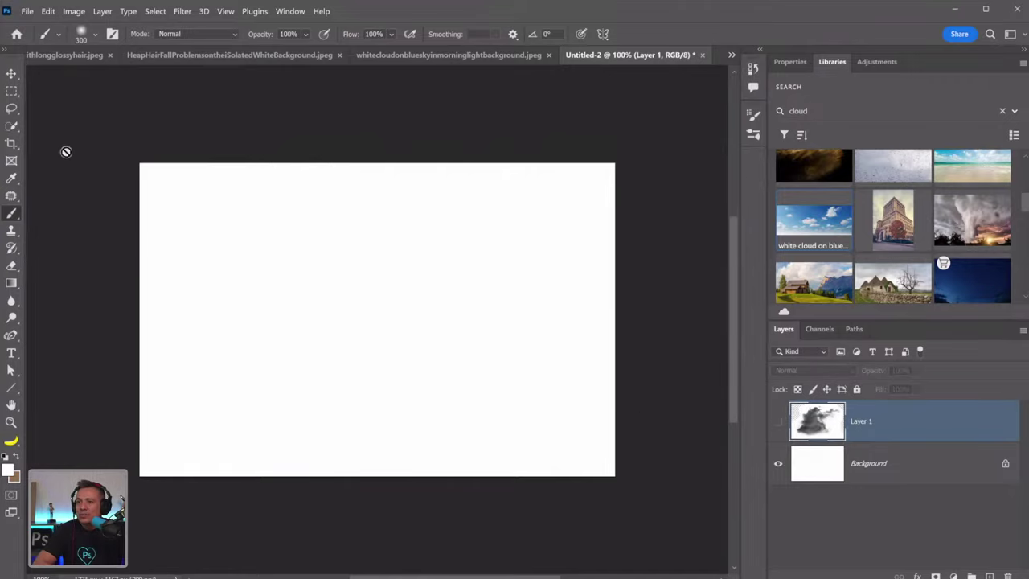
click(95, 36)
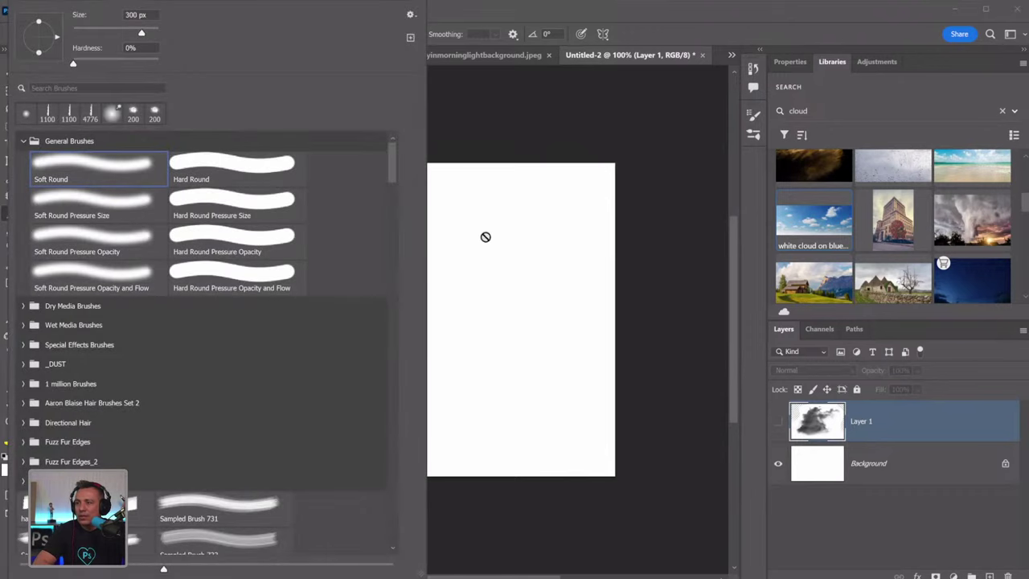
drag(392, 170, 398, 555)
click(569, 29)
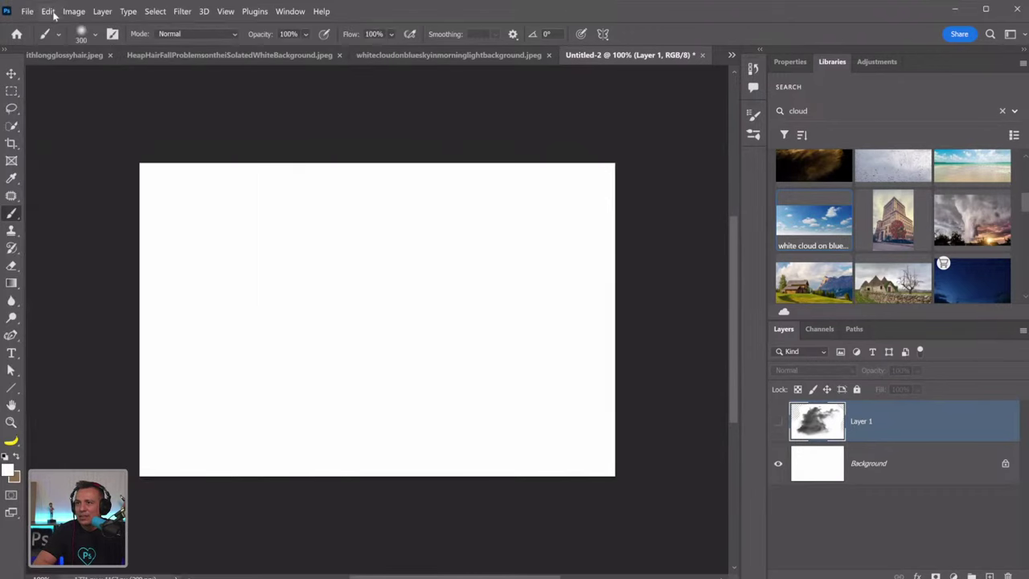
click(778, 422)
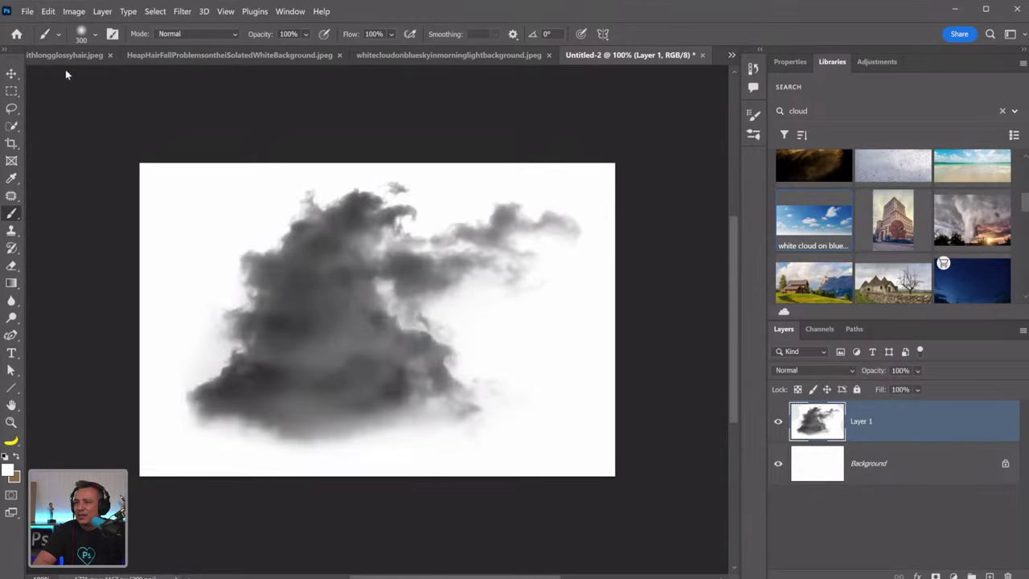
click(48, 12)
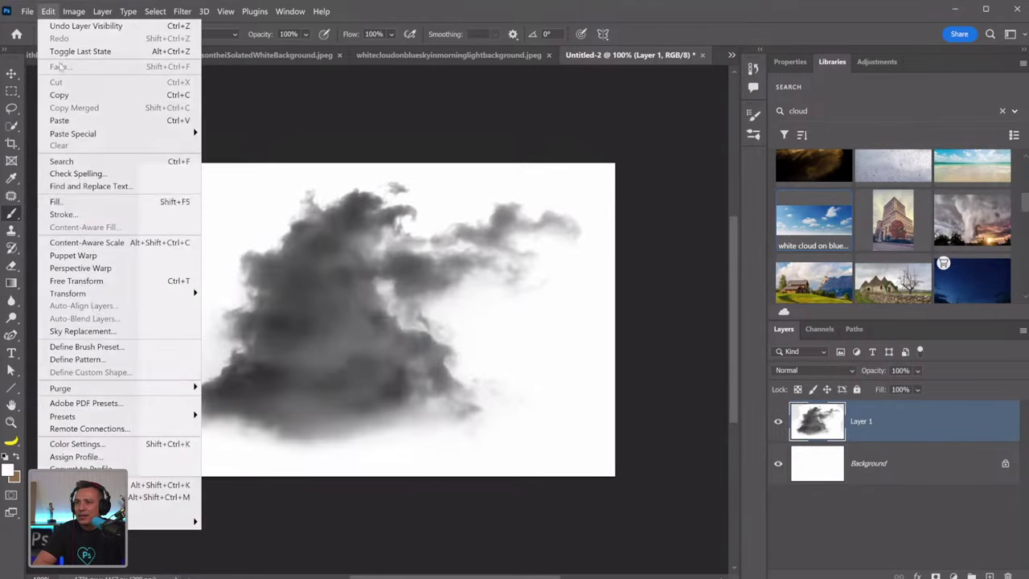
click(107, 347)
click(661, 238)
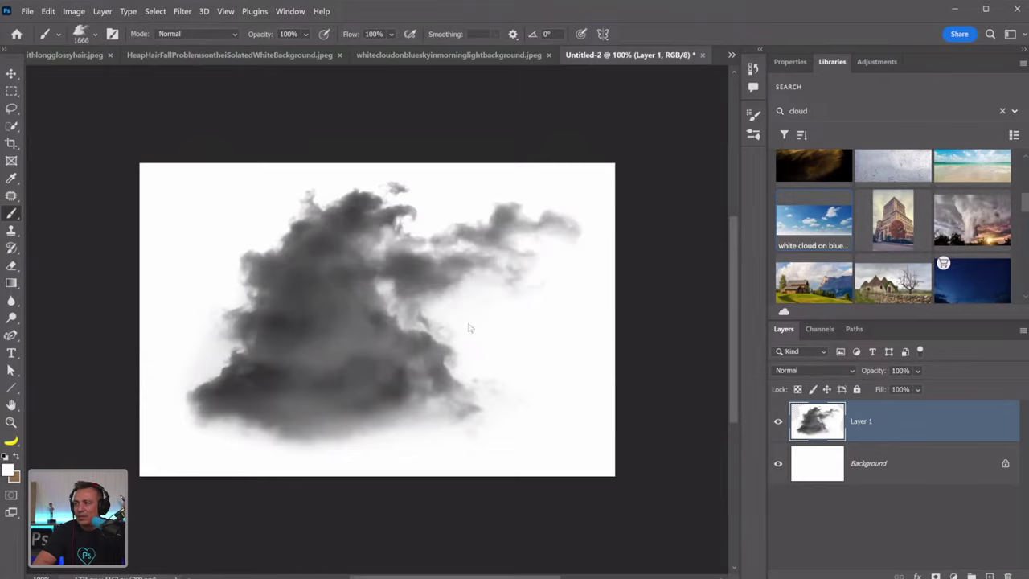
click(778, 424)
On Background with black foreground, set size jitter 85%, angle jitter 100%, spacing 48% and opacity jitter
click(836, 472)
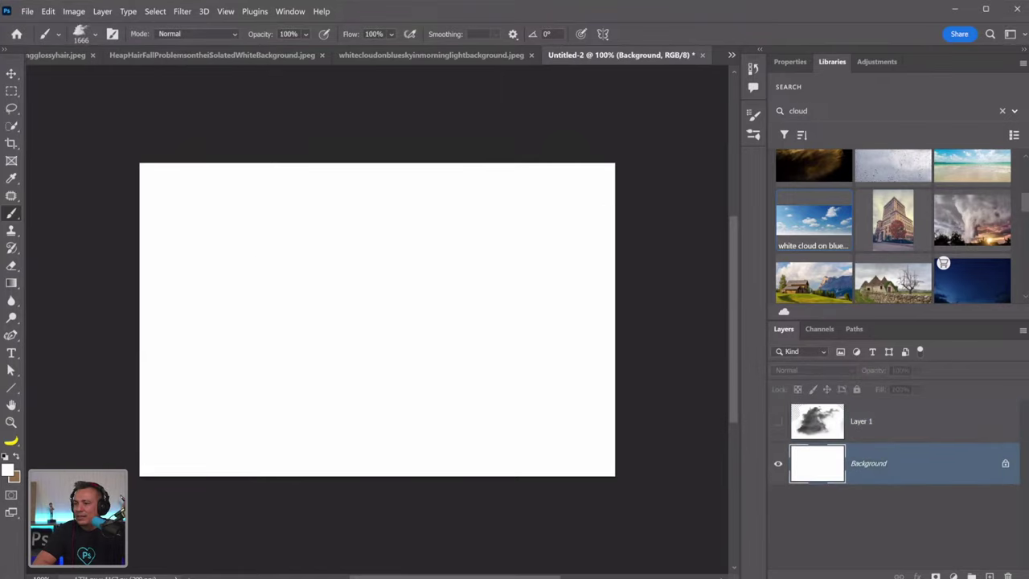
click(6, 457)
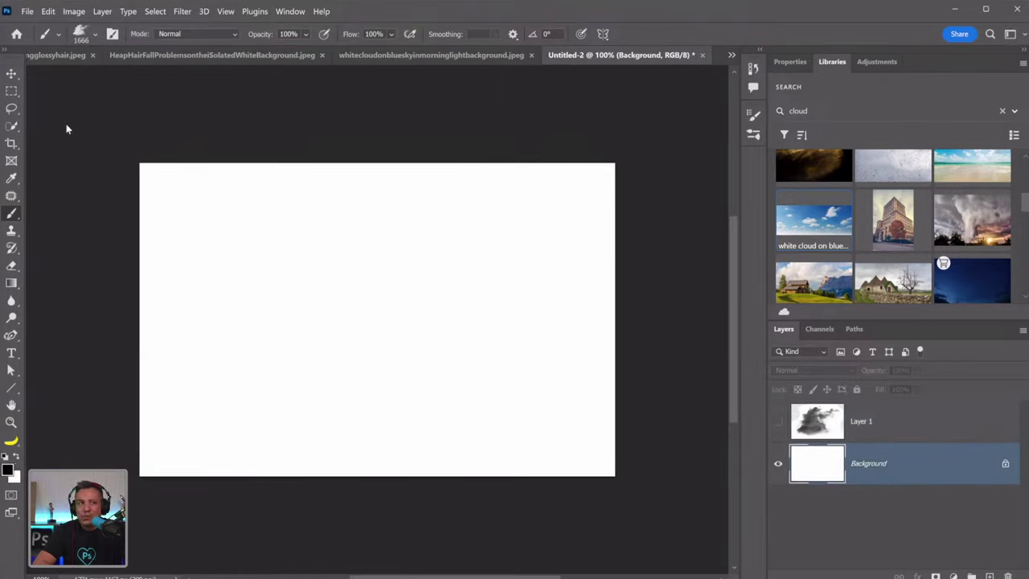
click(111, 35)
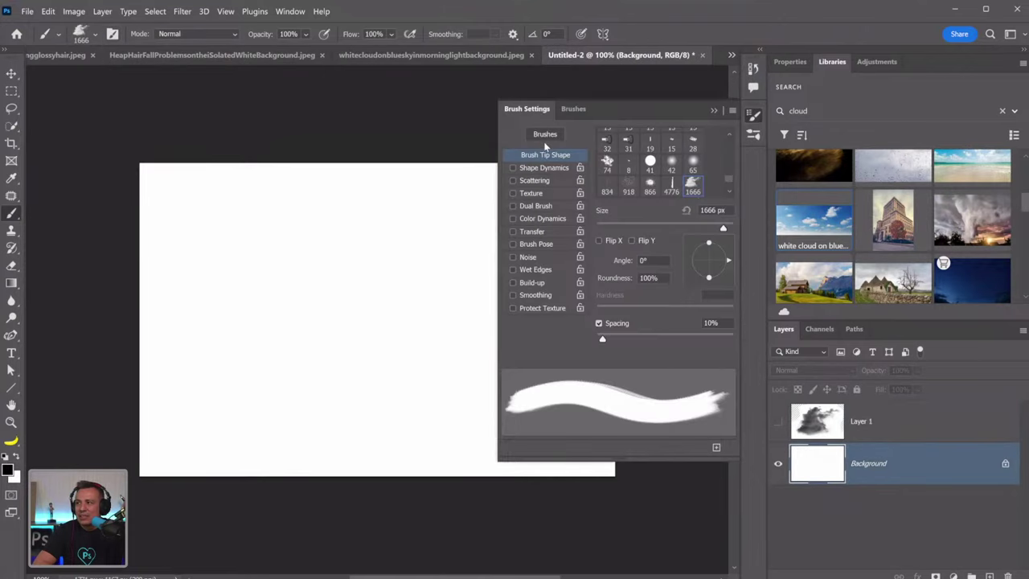
click(547, 168)
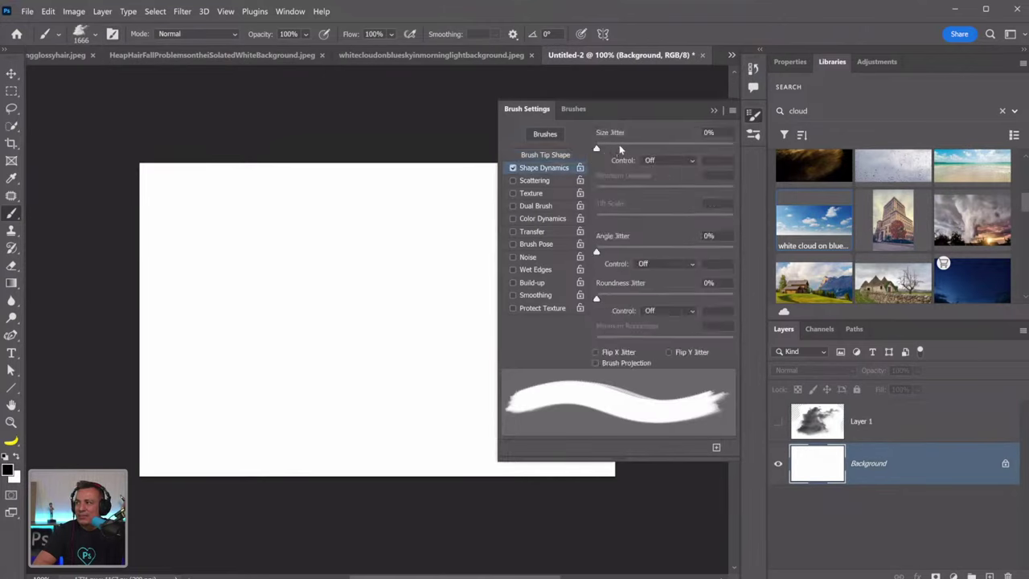
drag(619, 149, 711, 150)
drag(597, 252, 732, 252)
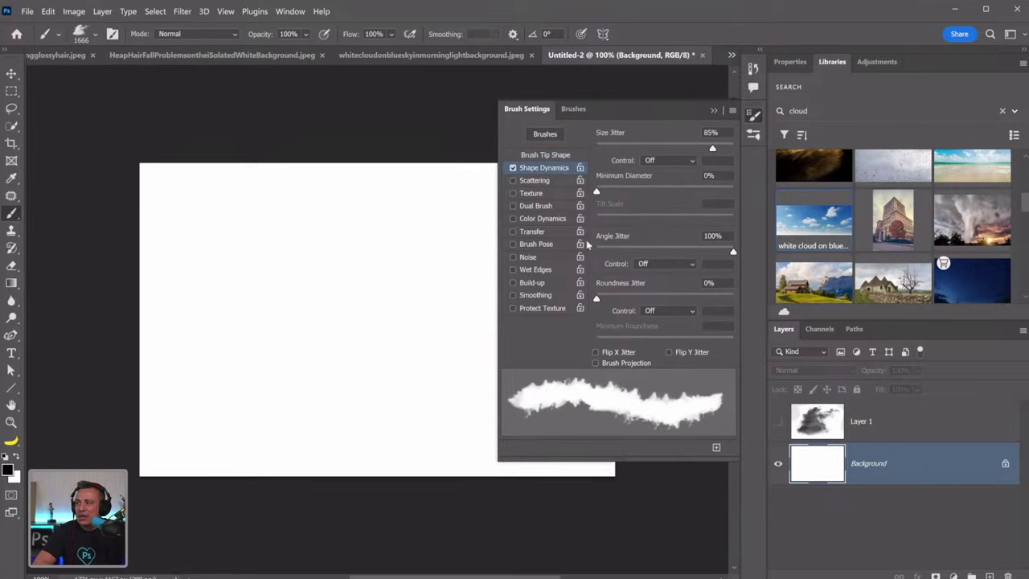
click(554, 155)
drag(616, 336, 630, 338)
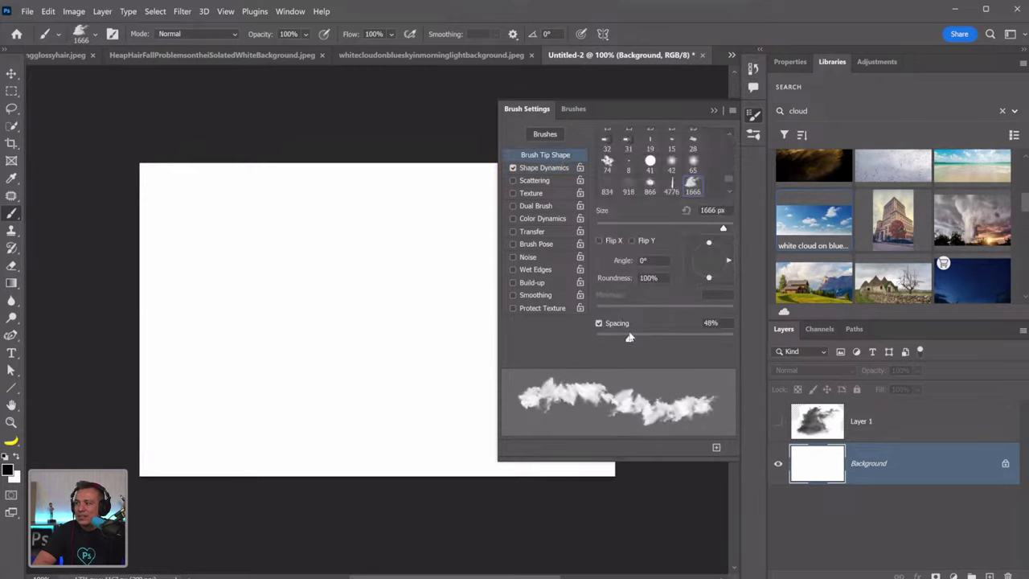
click(543, 168)
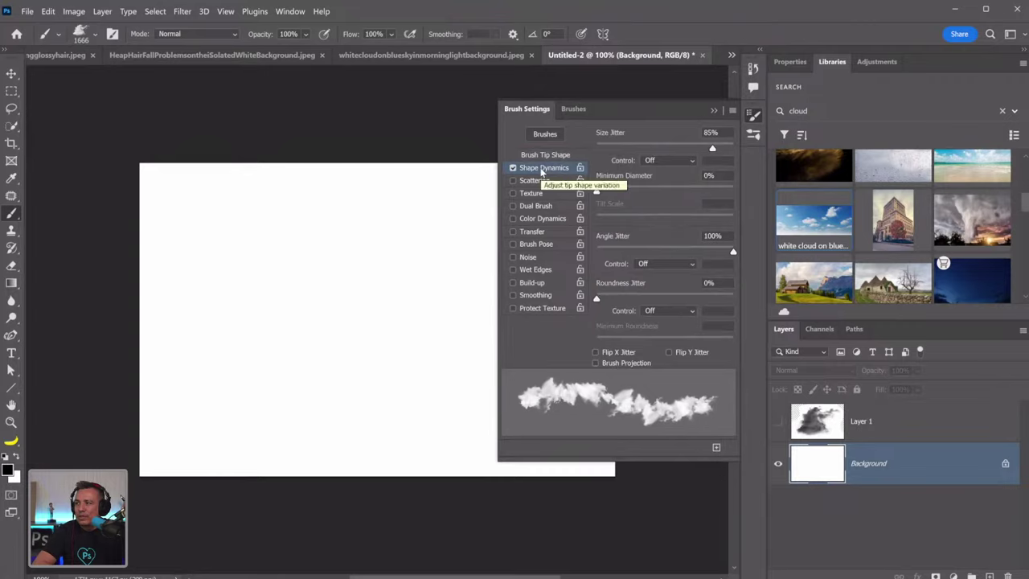
click(532, 232)
mouse_move(620, 146)
mouse_down()
mouse_move(675, 153)
mouse_move(639, 155)
mouse_up()
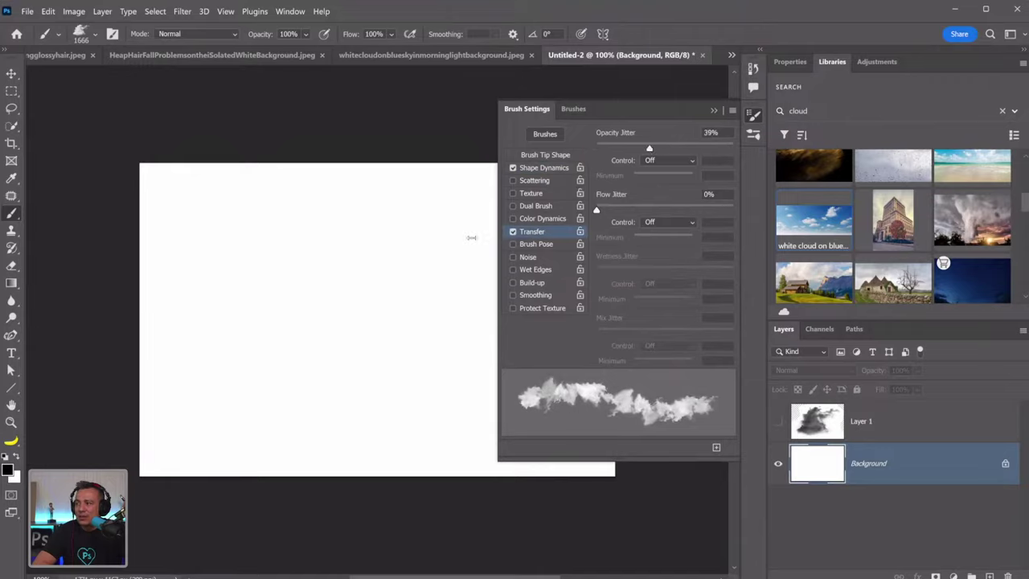
Stamp test smoke across the canvas, then paint a tall vertical plume with a 300 brush
click(328, 260)
click(298, 321)
click(419, 289)
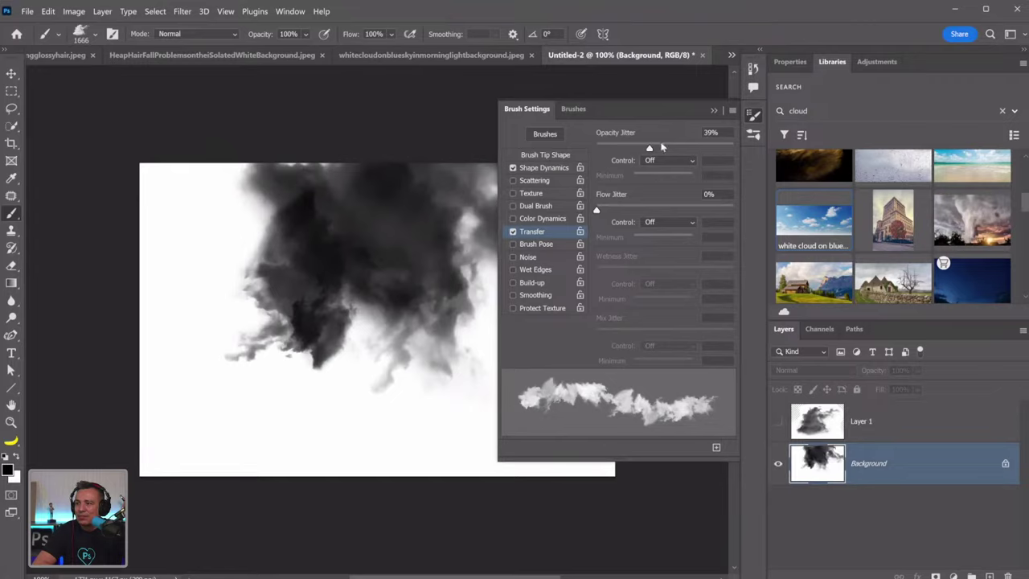
click(715, 109)
click(595, 193)
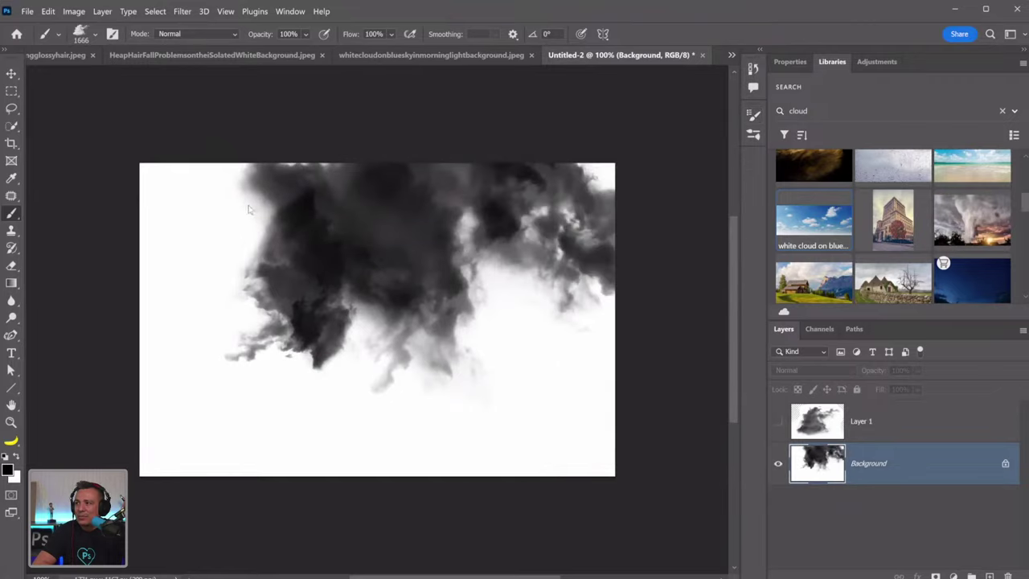
click(94, 233)
key(bracketleft)
key(bracketleft)
key(bracketleft)
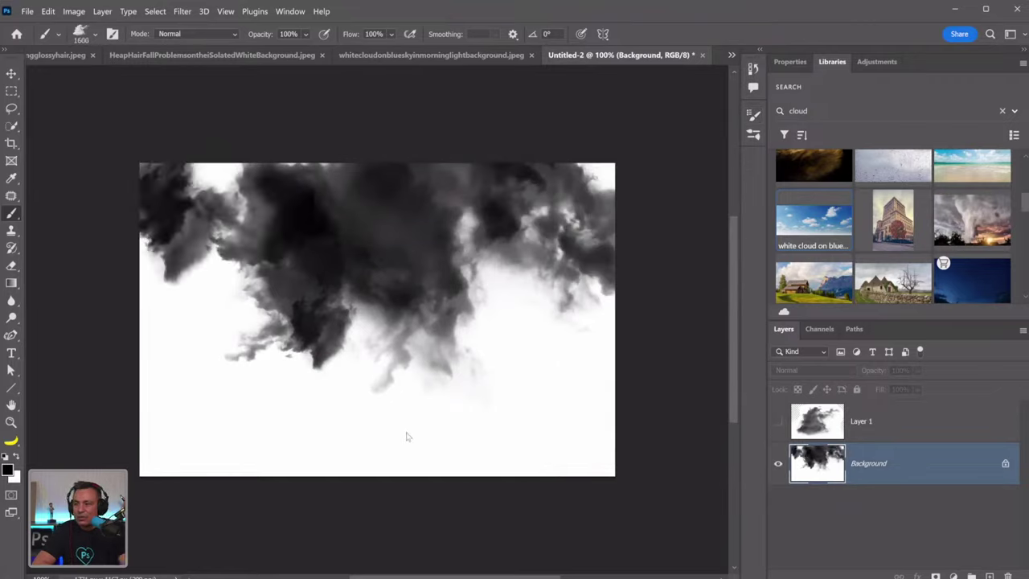
key(bracketleft)
key(bracketleft)
mouse_move(524, 459)
mouse_down()
mouse_move(525, 353)
mouse_move(534, 480)
mouse_move(511, 307)
mouse_move(519, 347)
mouse_move(538, 350)
mouse_move(516, 279)
mouse_move(531, 322)
mouse_up()
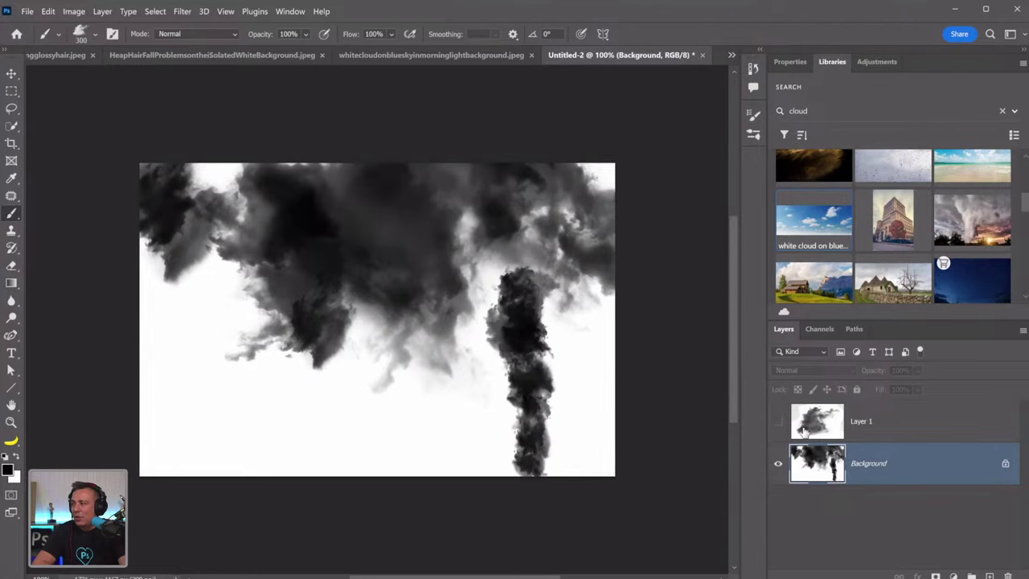
Open the gray-clouds village photo, add an empty layer, and make white the painting colour
double_click(880, 285)
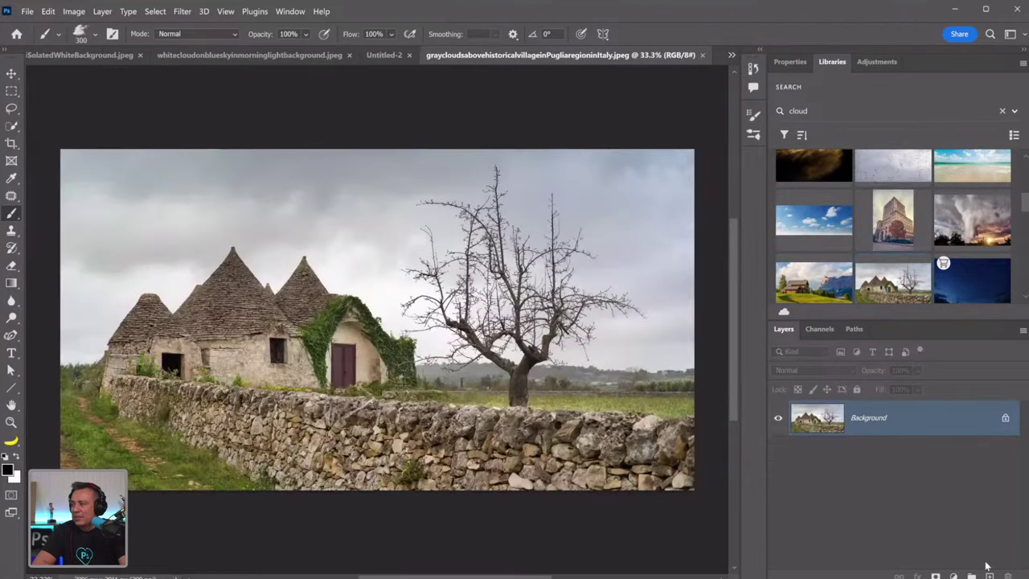
click(989, 575)
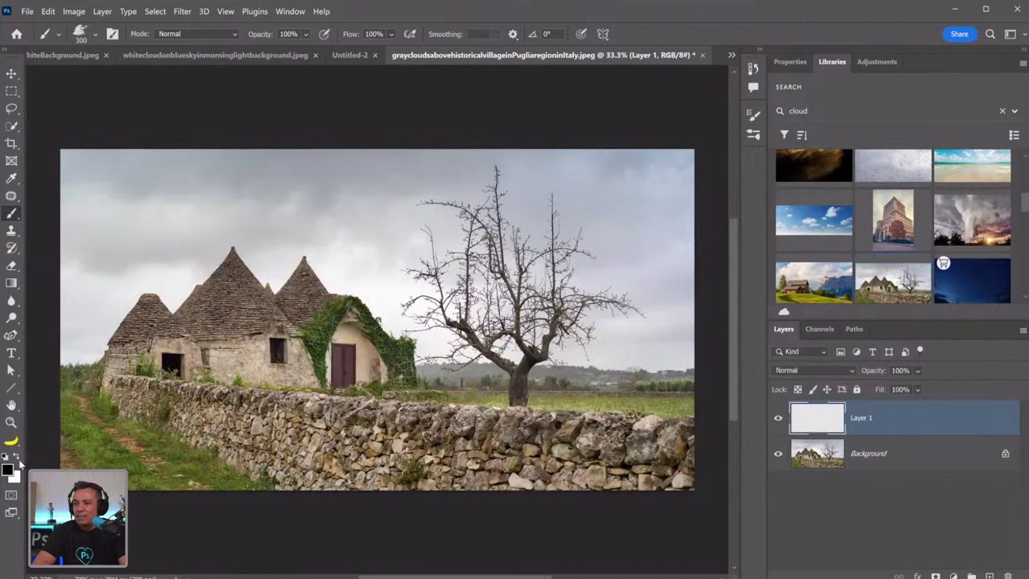
click(17, 457)
Brush white fog across the stone wall with a 1300 px brush and set the layer to 64% opacity
key(bracketright)
key(bracketright)
key(bracketright)
key(bracketright)
key(bracketright)
key(bracketright)
key(bracketright)
key(bracketright)
key(bracketright)
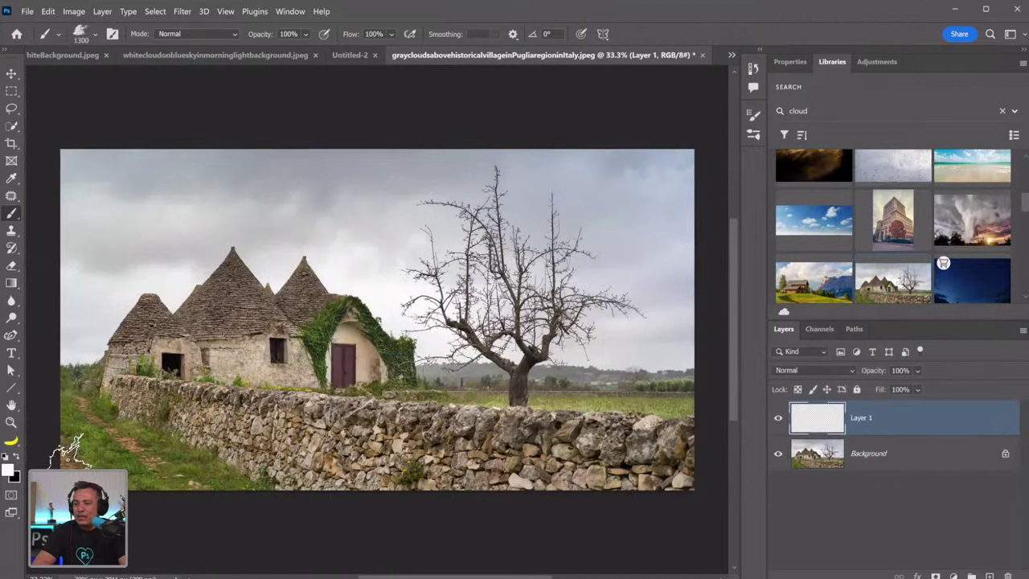
mouse_move(68, 451)
mouse_down()
mouse_move(63, 426)
mouse_move(154, 468)
mouse_move(347, 432)
mouse_move(649, 440)
mouse_move(700, 462)
mouse_move(532, 495)
mouse_move(268, 511)
mouse_move(16, 484)
mouse_move(97, 394)
mouse_up()
key(bracketright)
key(bracketright)
key(bracketright)
key(bracketright)
key(bracketright)
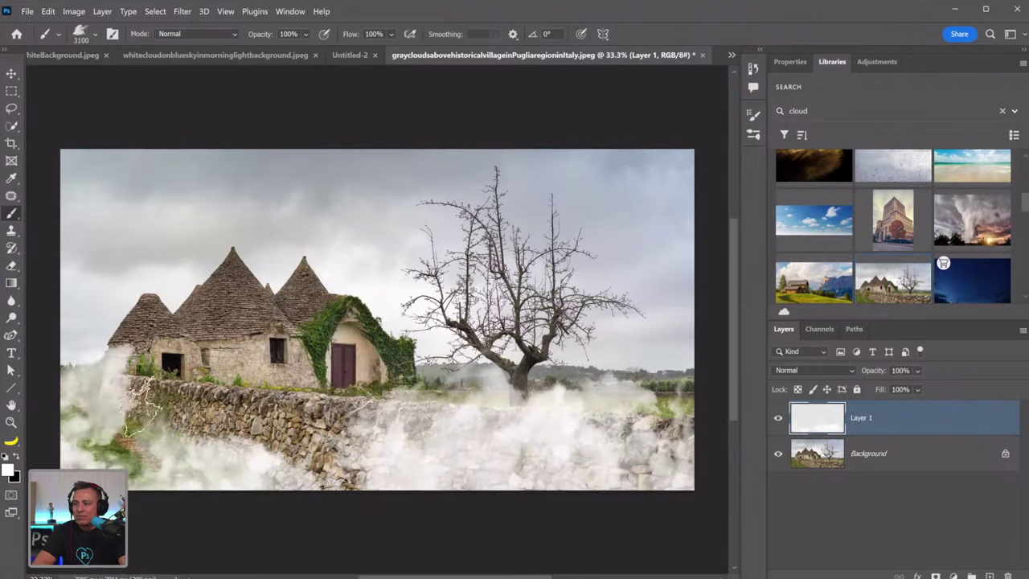
drag(876, 374, 861, 375)
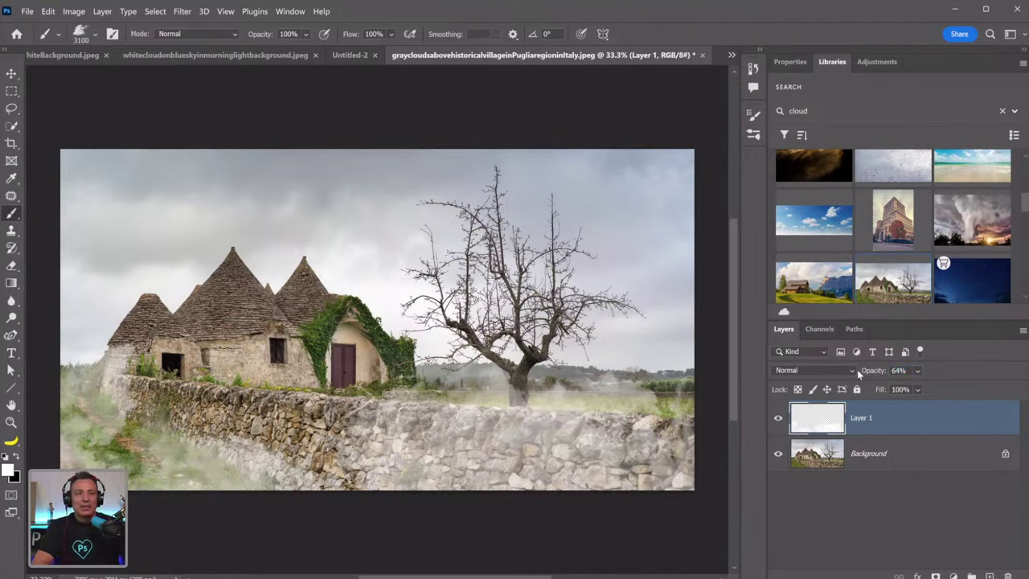